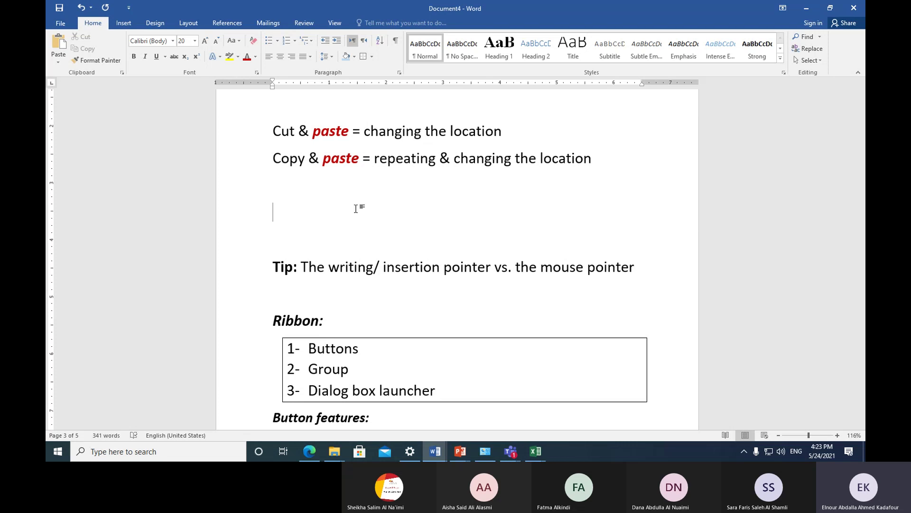
Step: Move the "Cut & paste = changing the location" line below the "Copy & paste" line, leaving one blank line between them
click(248, 136)
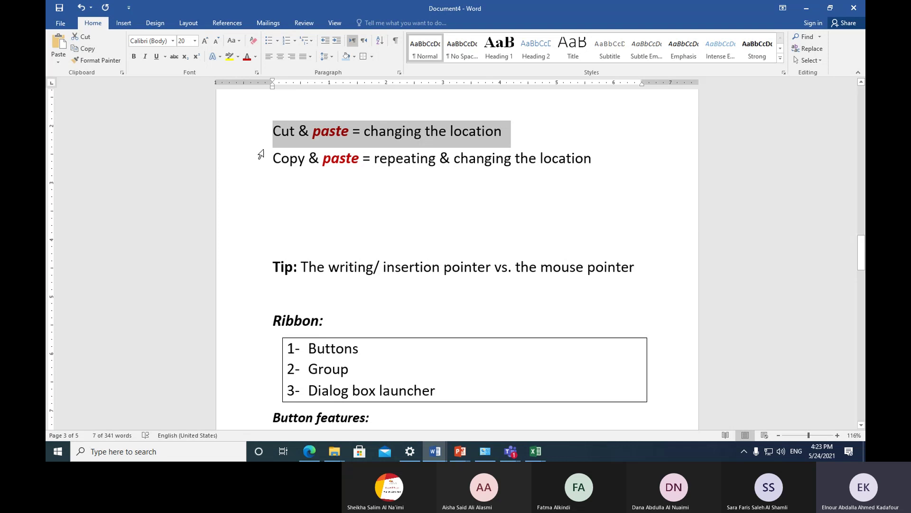
click(88, 37)
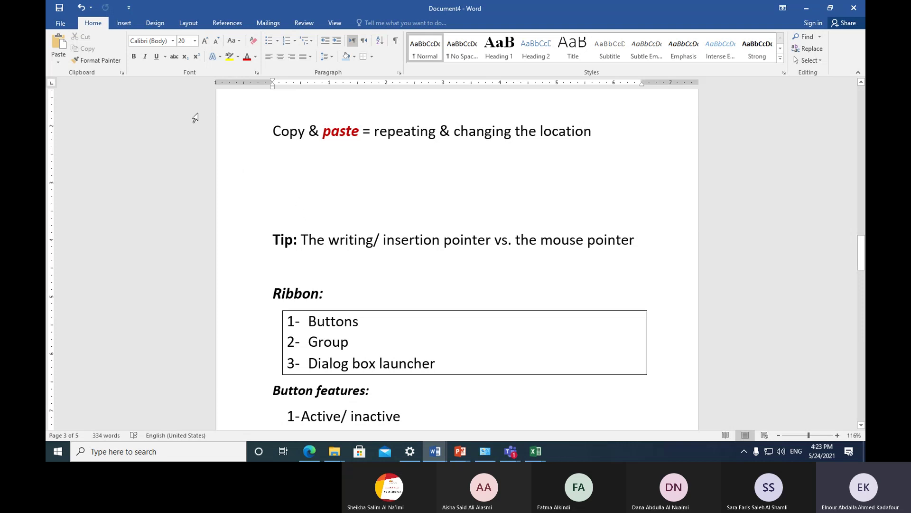
click(57, 45)
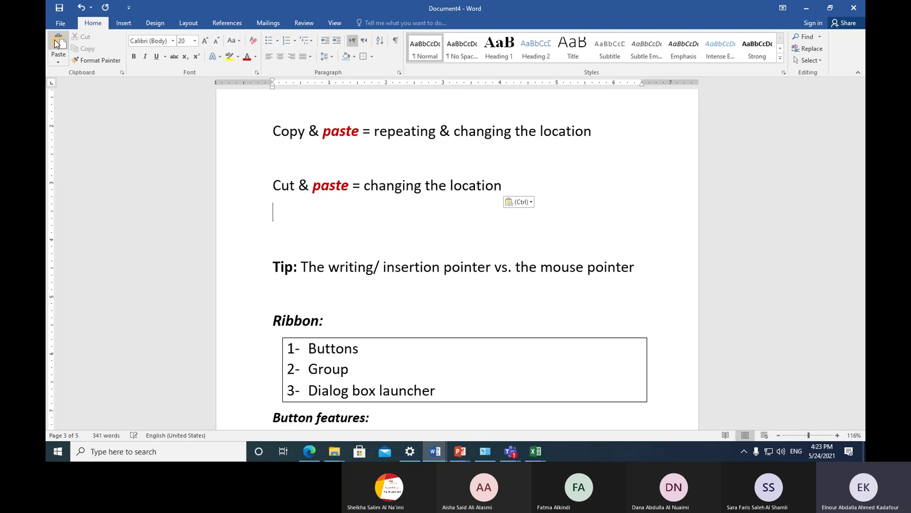
scroll(324, 220, up, 2)
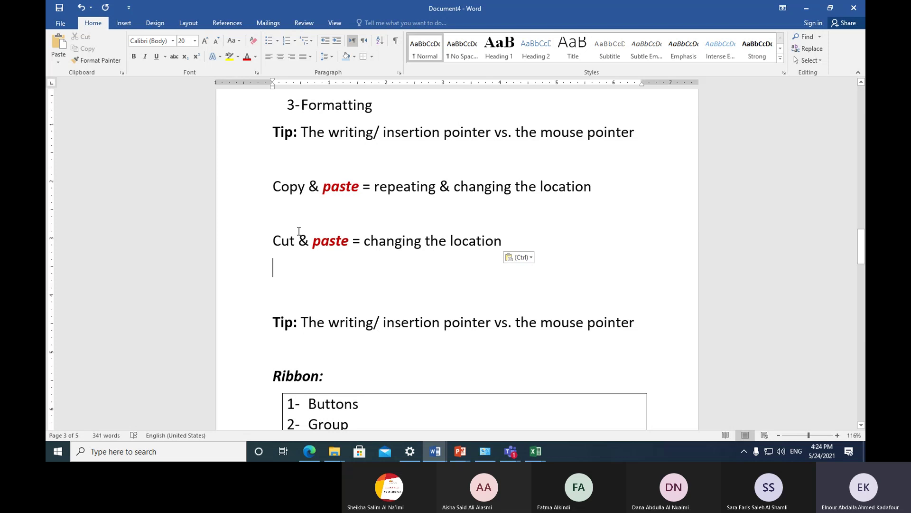
Step: Paste the cut line two more times on the blank line above the second Tip line, and delete both extra lines
drag(450, 243, 501, 242)
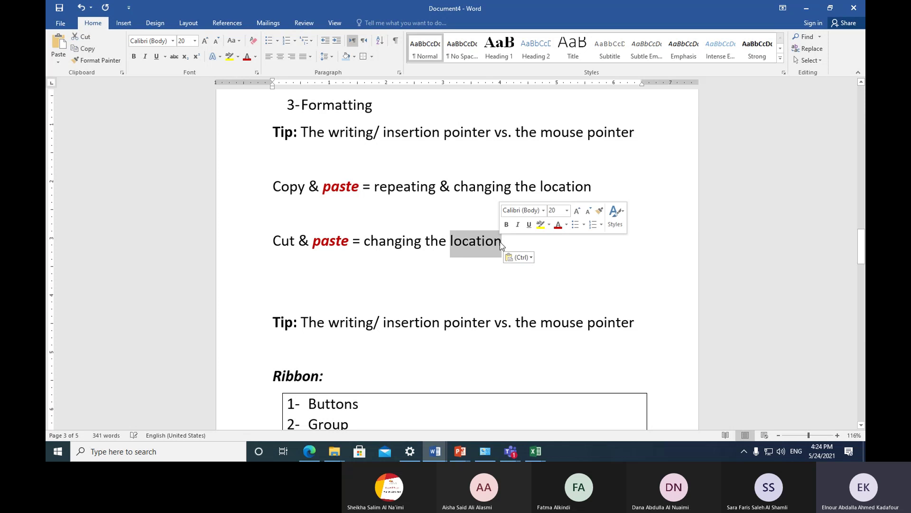
click(289, 286)
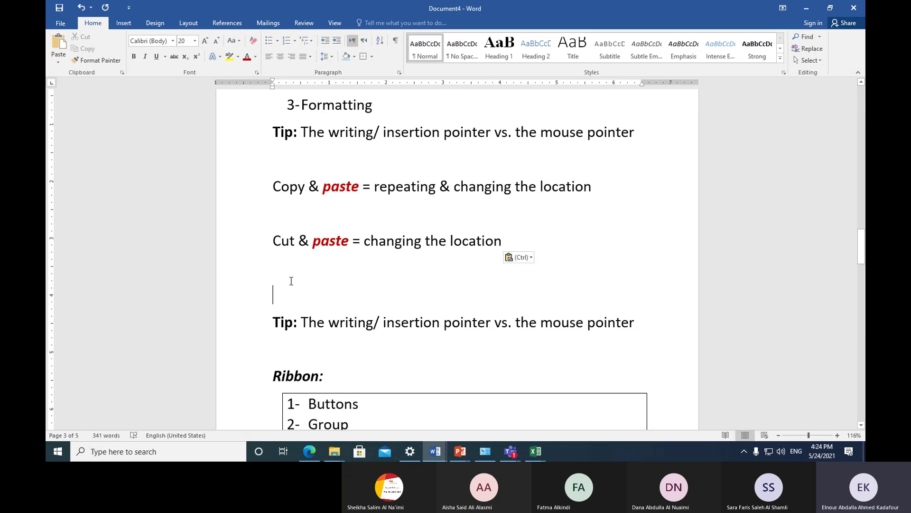
key(ctrl)
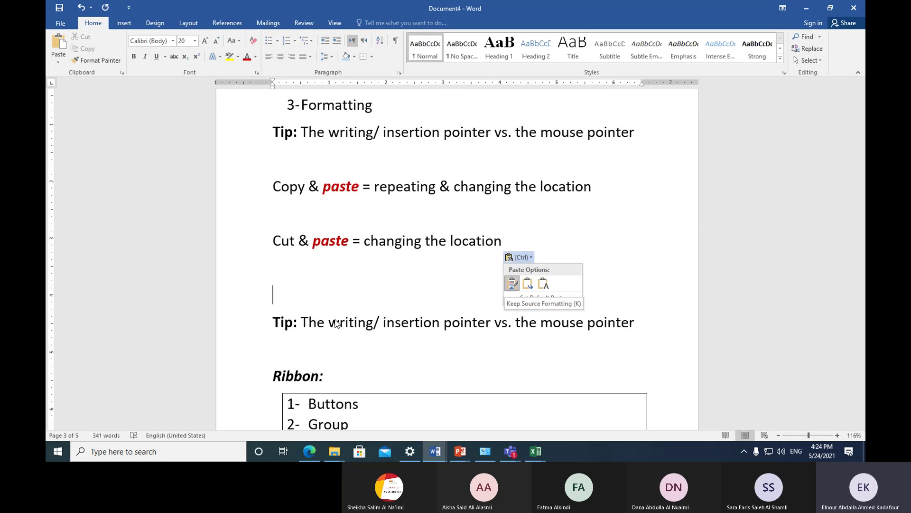
click(281, 290)
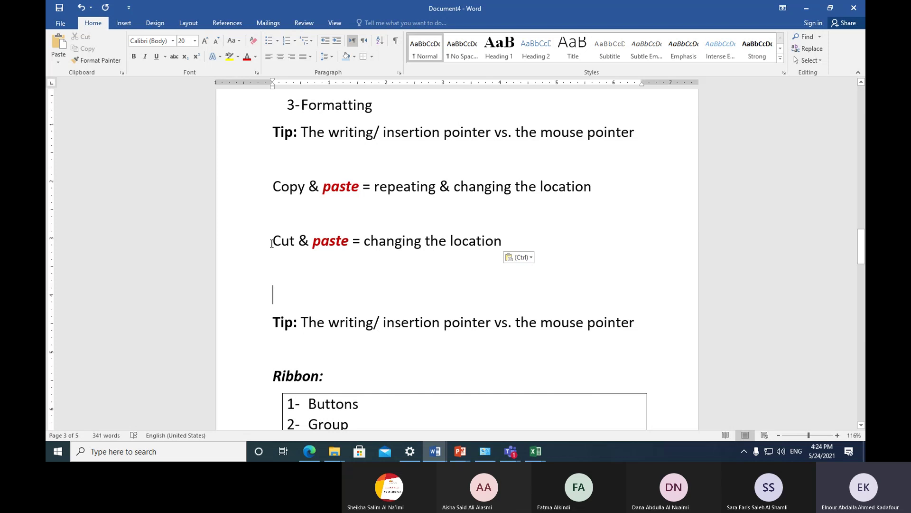
click(59, 42)
click(60, 43)
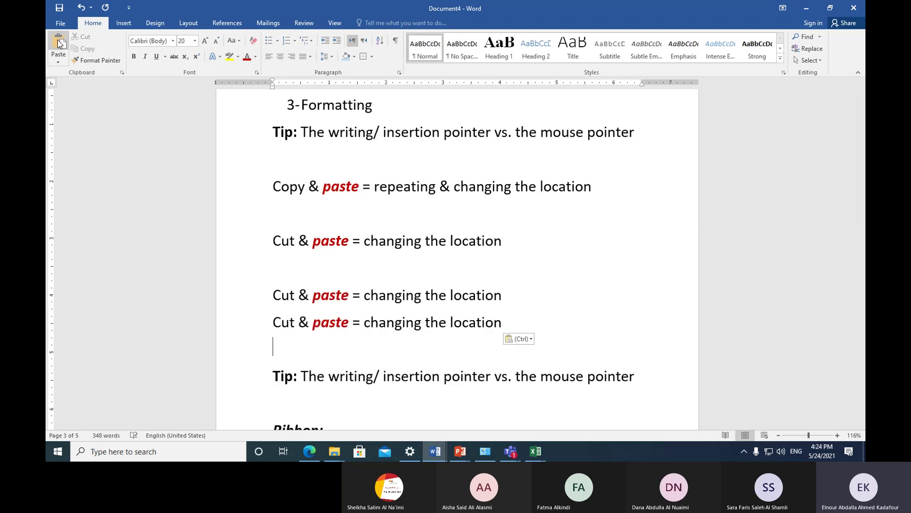
drag(247, 297, 255, 320)
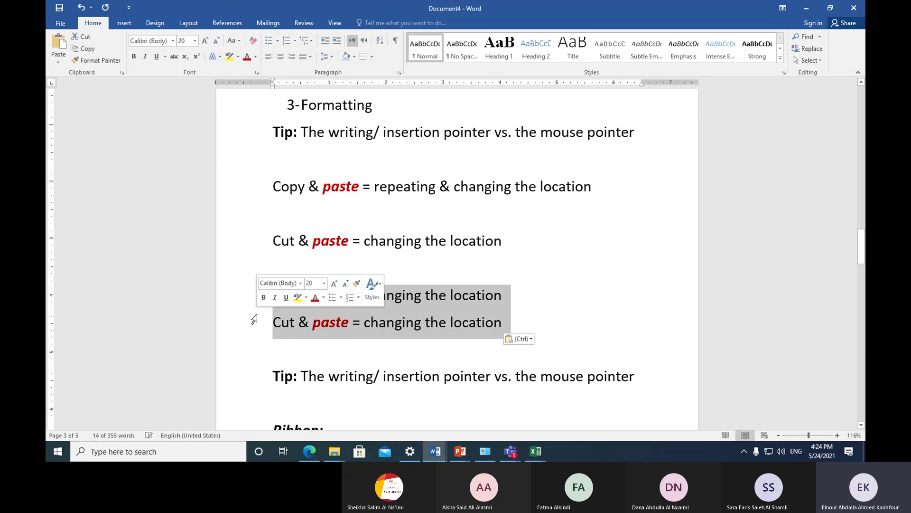
key(Delete)
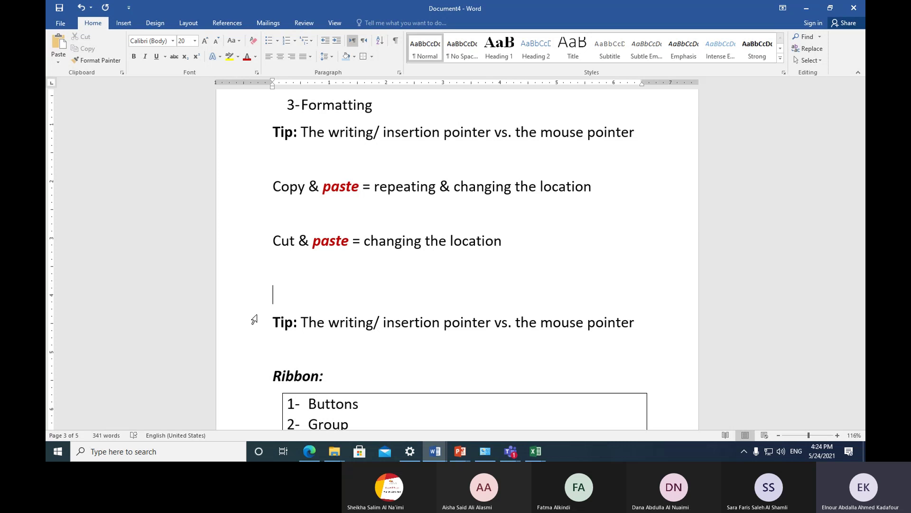
Step: Move the "Cut & paste = changing the location" line back above the "Copy & paste" line and insert a blank line before it
click(238, 245)
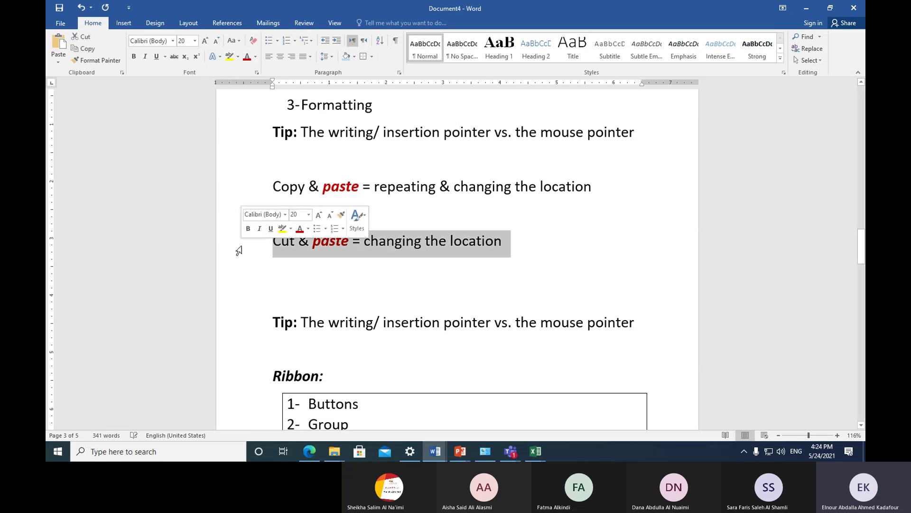
click(89, 36)
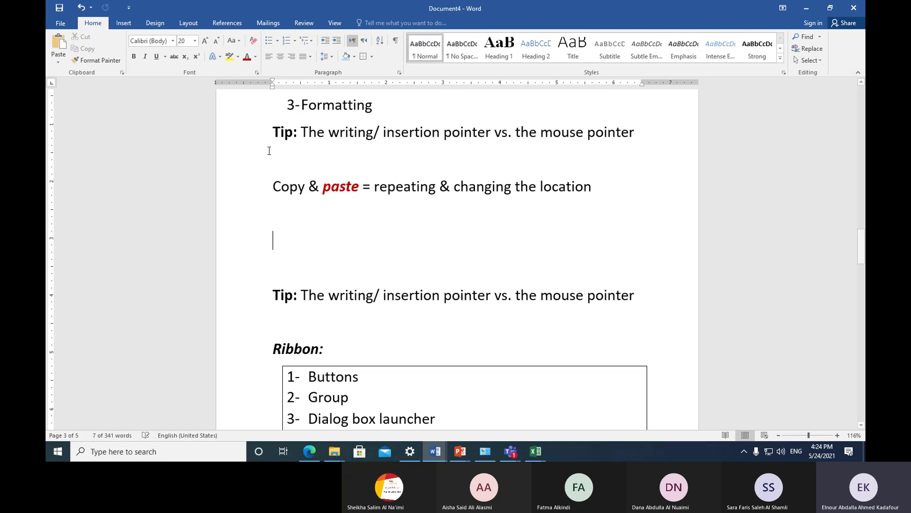
click(283, 158)
click(59, 46)
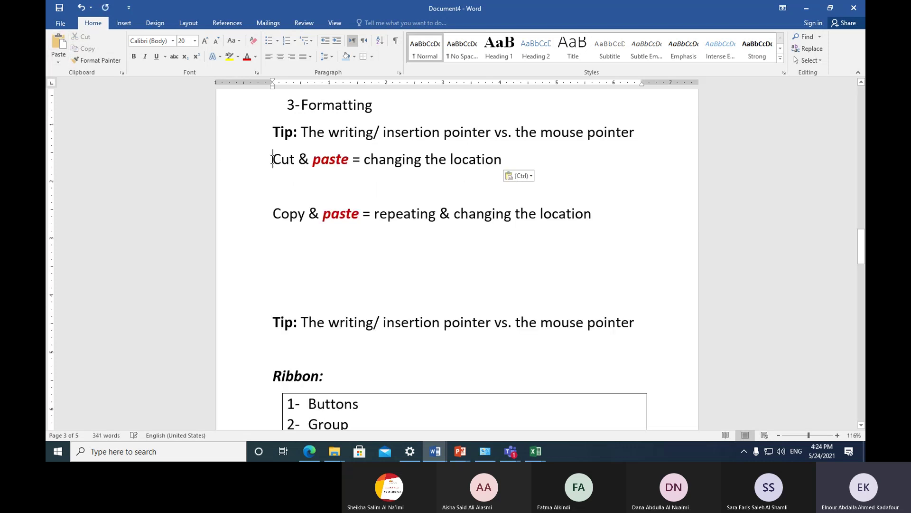
click(272, 159)
key(Return)
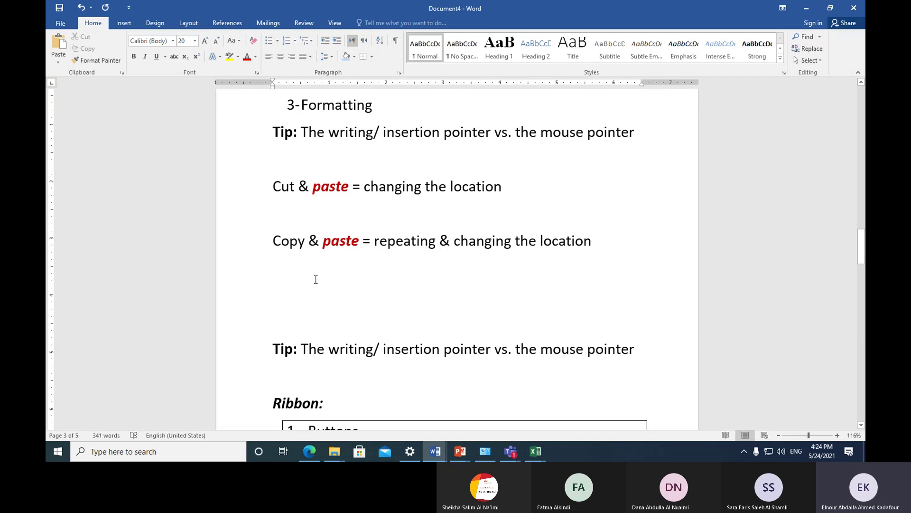
Step: Copy the "Copy & paste = repeating & changing the location" line and paste it two lines below and again under the second Tip line
click(248, 246)
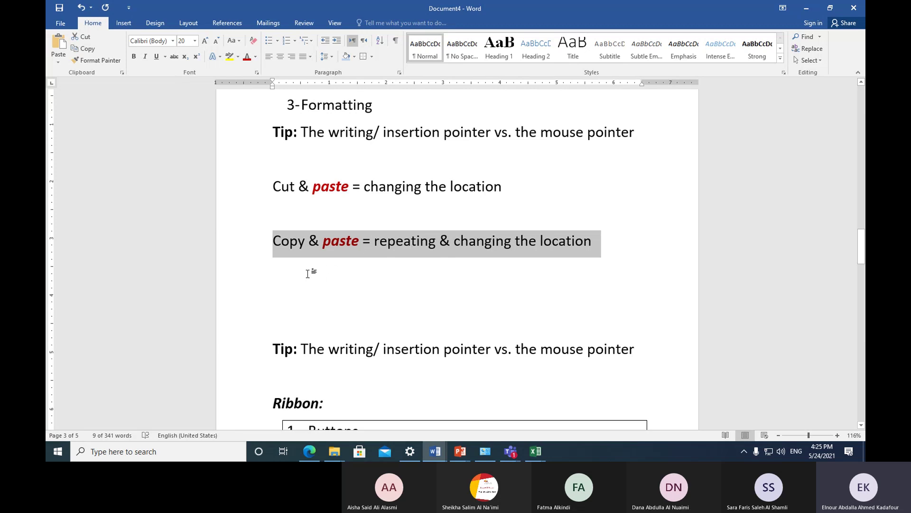
click(88, 52)
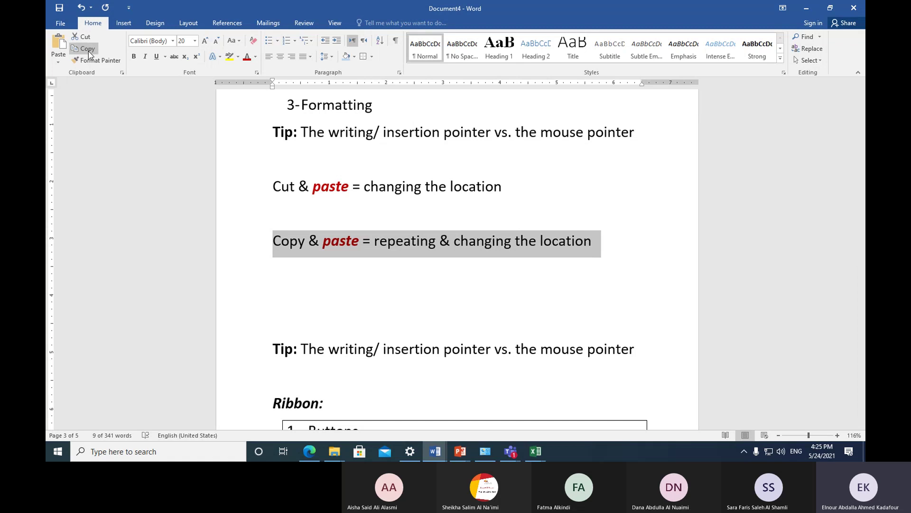
click(280, 294)
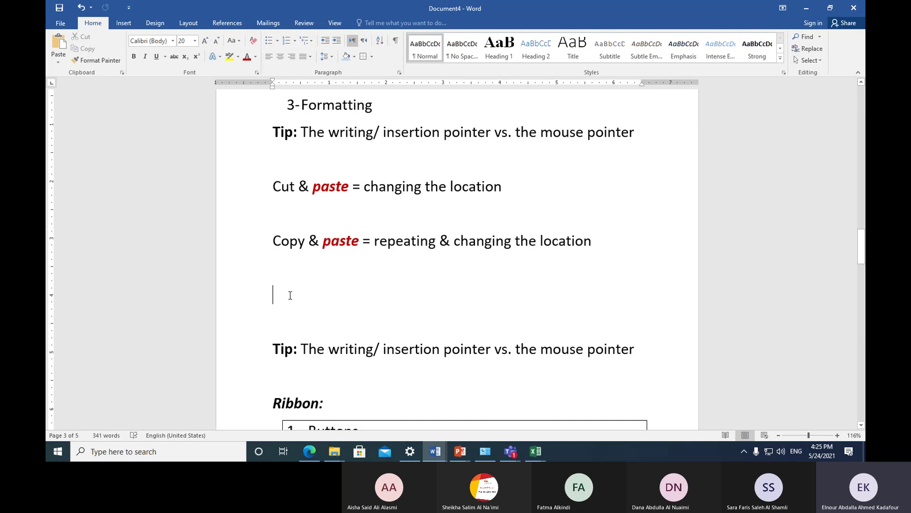
click(57, 45)
scroll(265, 332, down, 3)
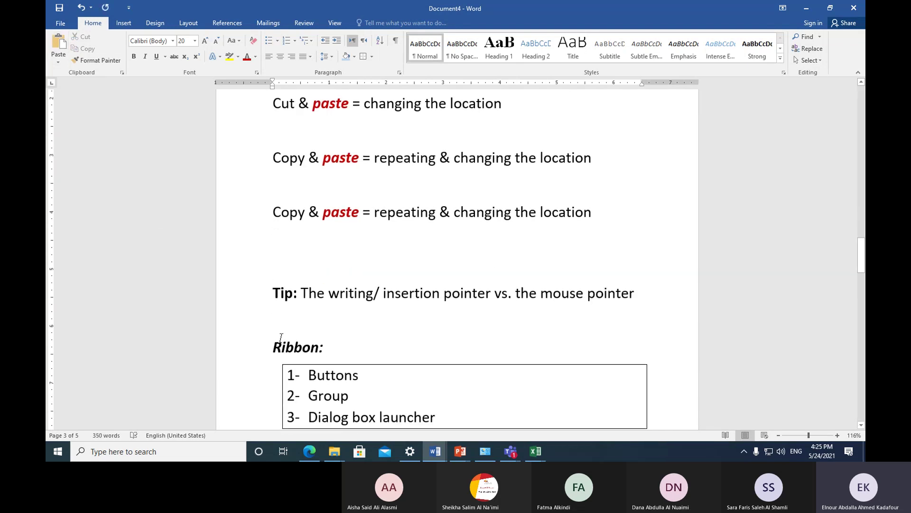
click(281, 331)
click(61, 43)
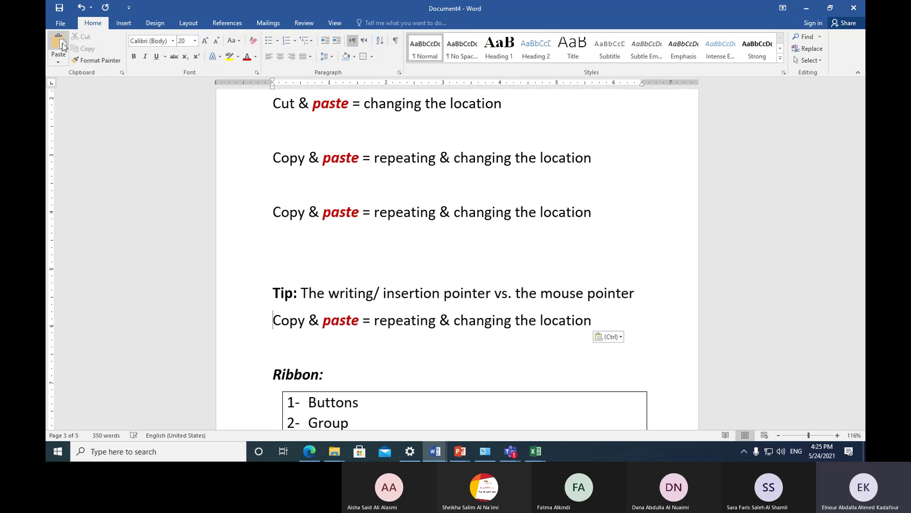
Step: Delete both pasted duplicates of the "Copy & paste = repeating & changing the location" line
click(247, 327)
key(Delete)
click(256, 216)
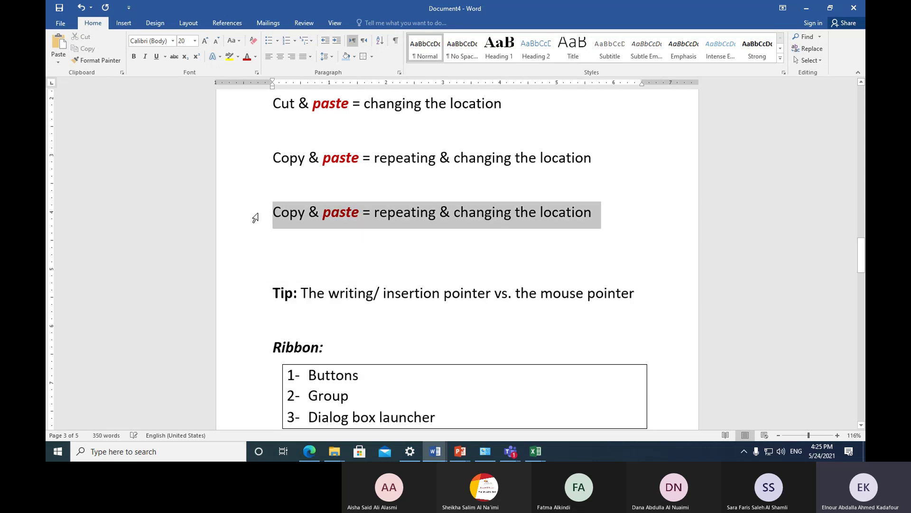
key(Delete)
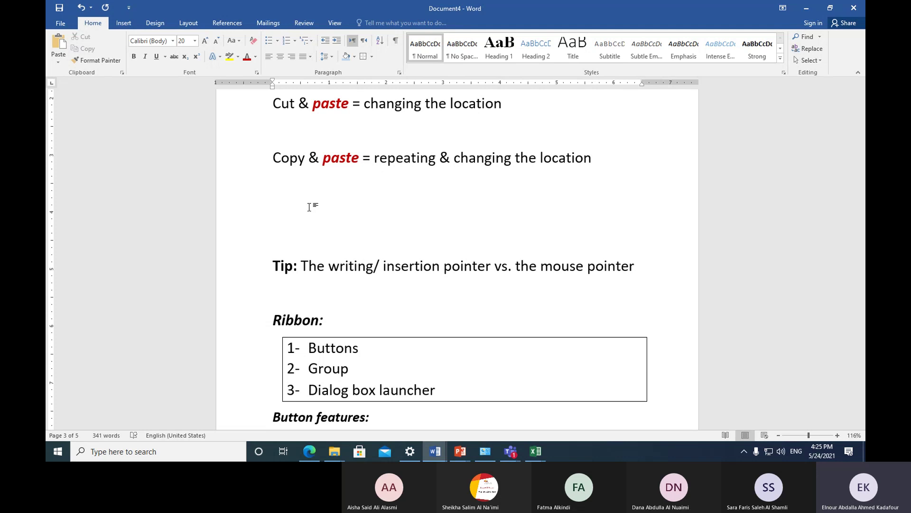
Step: Begin a note below the "Copy & paste" line with the text "Tip: the cut or copy content"
text(N)
key(BackSpace)
text(Tip: )
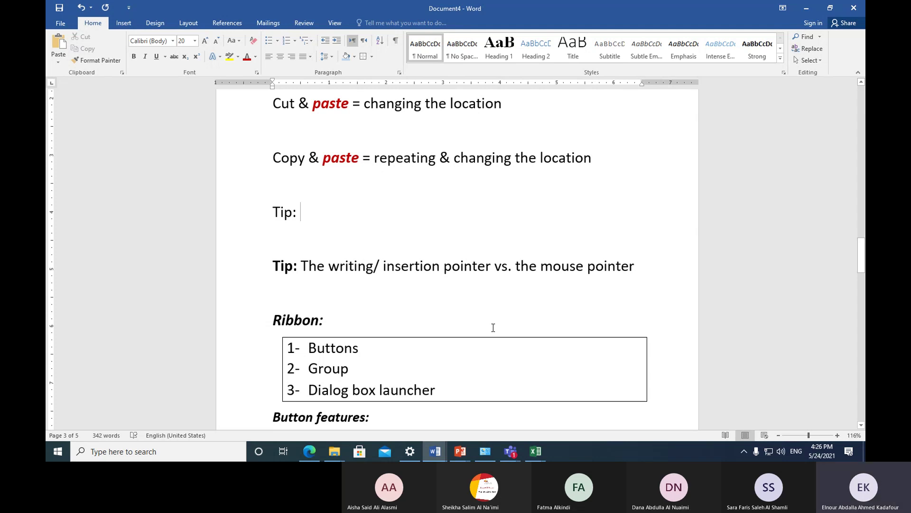
text(the cut)
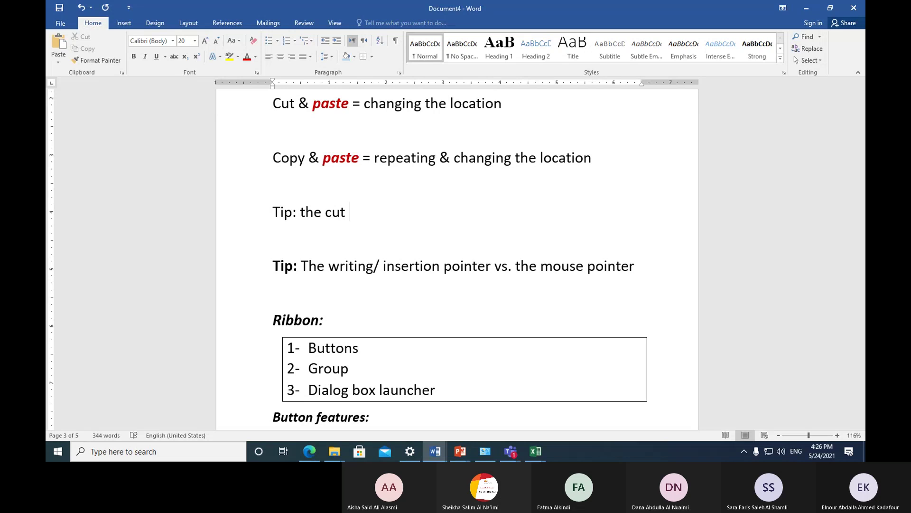
text( or c)
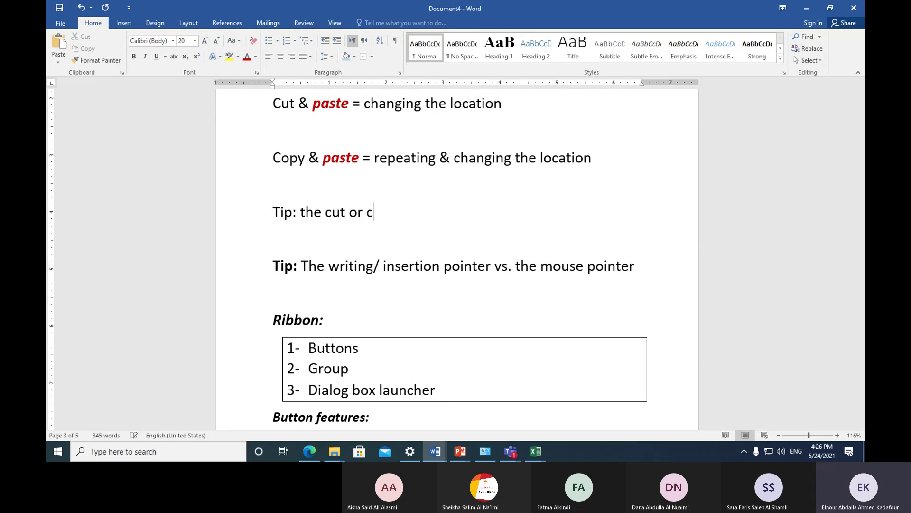
text(opy content)
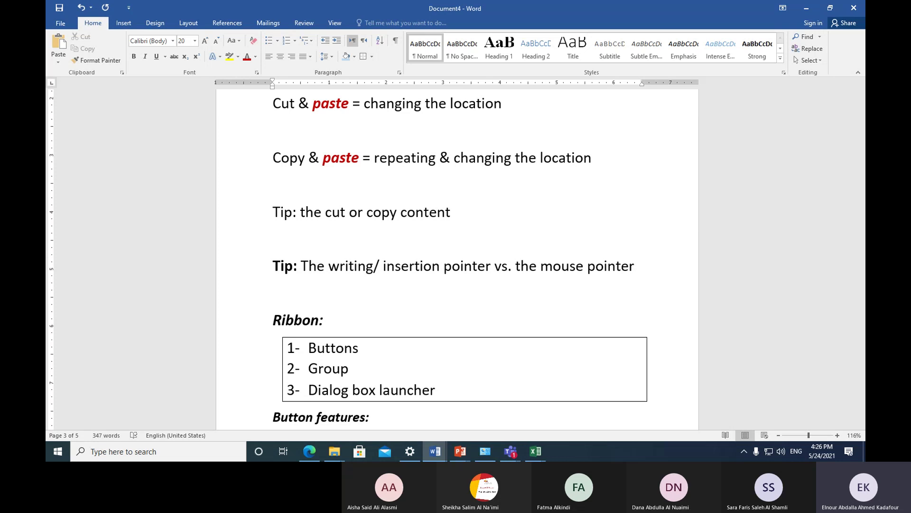
Step: Continue the new tip with "remain inside the virtual", correcting the misspelled words
text(remain insdide)
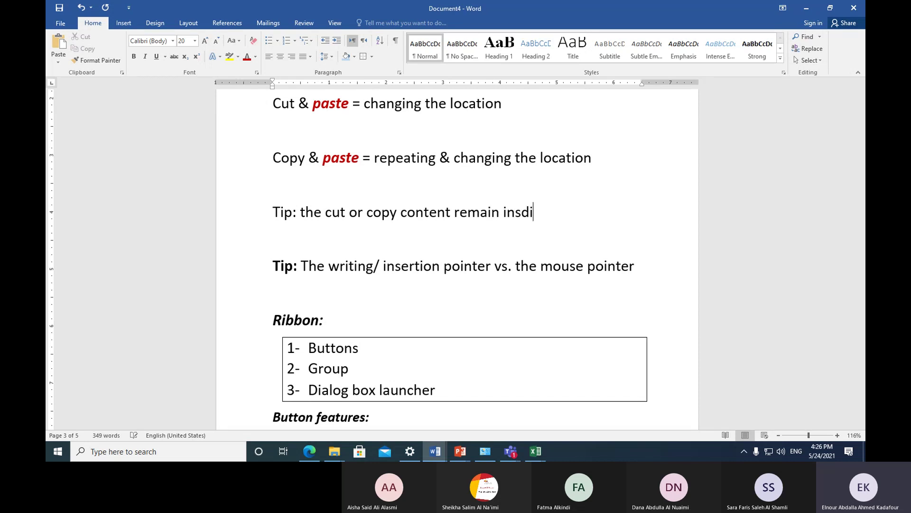
key(BackSpace)
key(BackSpace)
key(BackSpace)
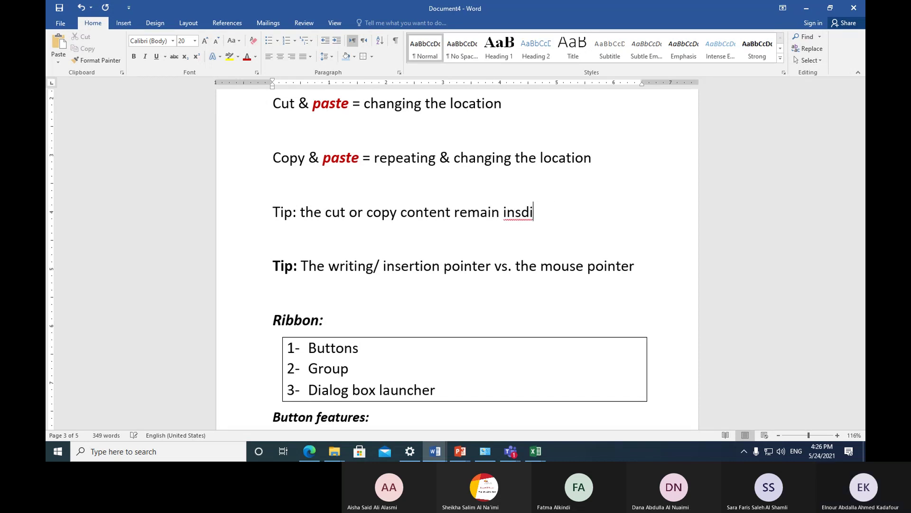
text(se)
key(BackSpace)
key(BackSpace)
key(BackSpace)
key(BackSpace)
key(BackSpace)
text(ide the v)
text(itrual )
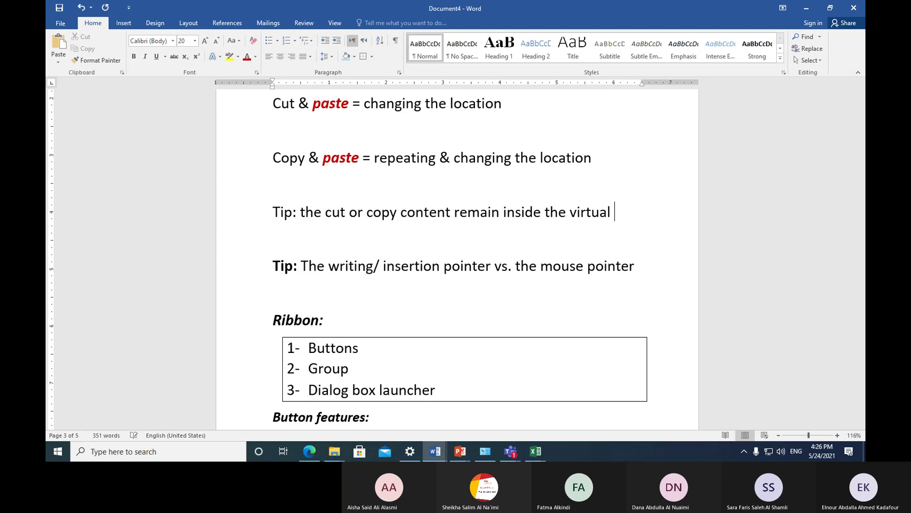
Step: Complete the new tip with "memory as long as the applcaition is running"
text(meoe)
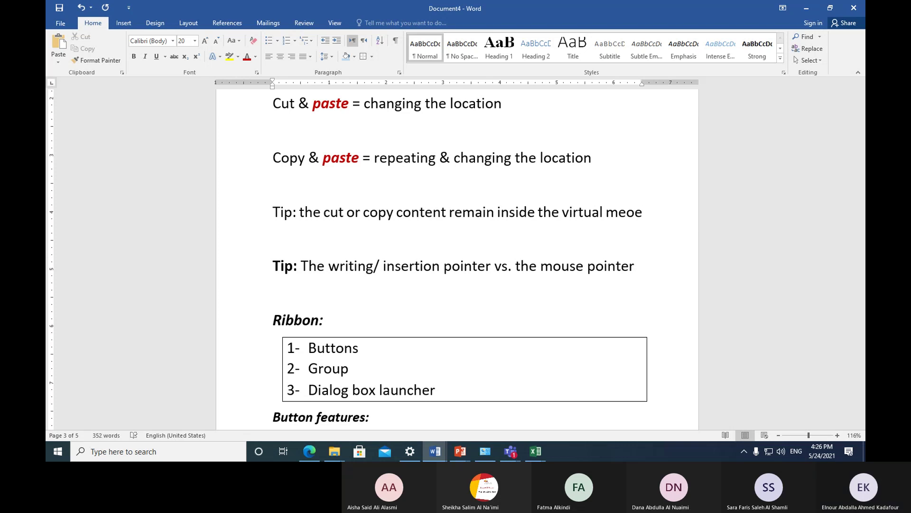
key(BackSpace)
key(BackSpace)
text(mr)
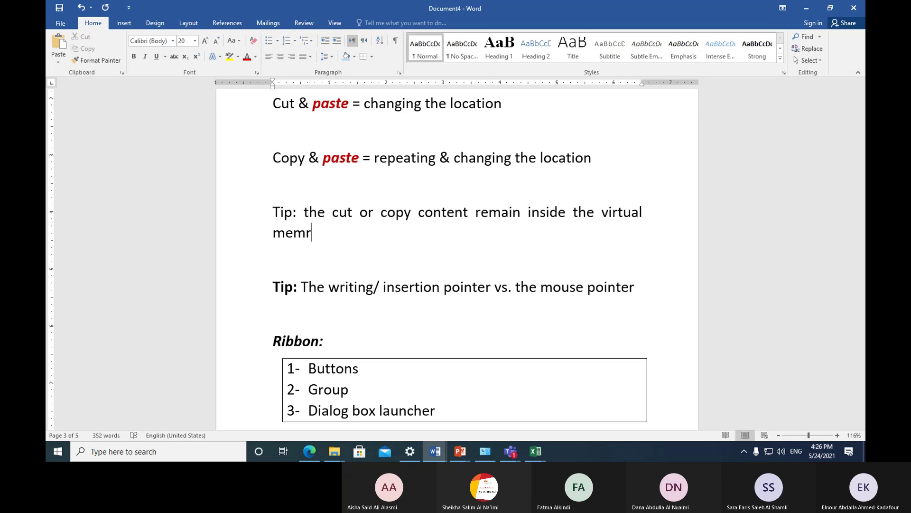
key(BackSpace)
text(ory as alo)
key(BackSpace)
key(BackSpace)
key(BackSpace)
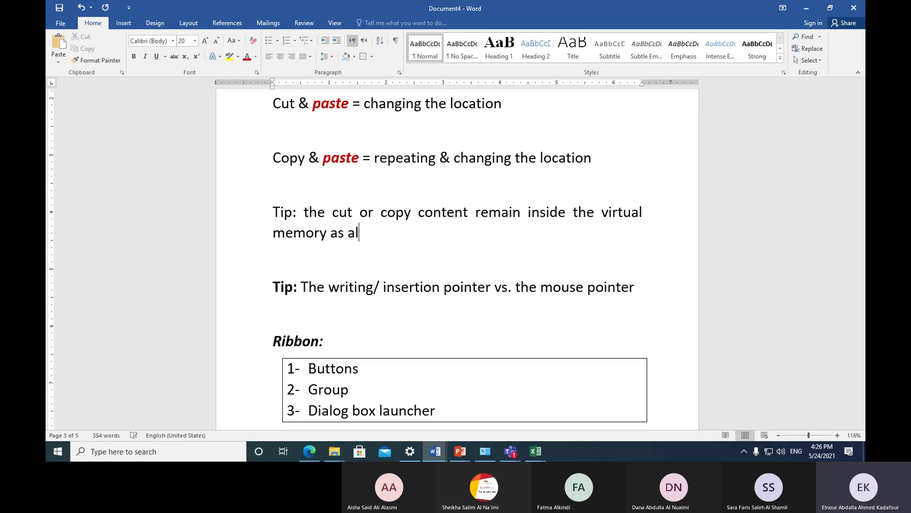
text(long as the a)
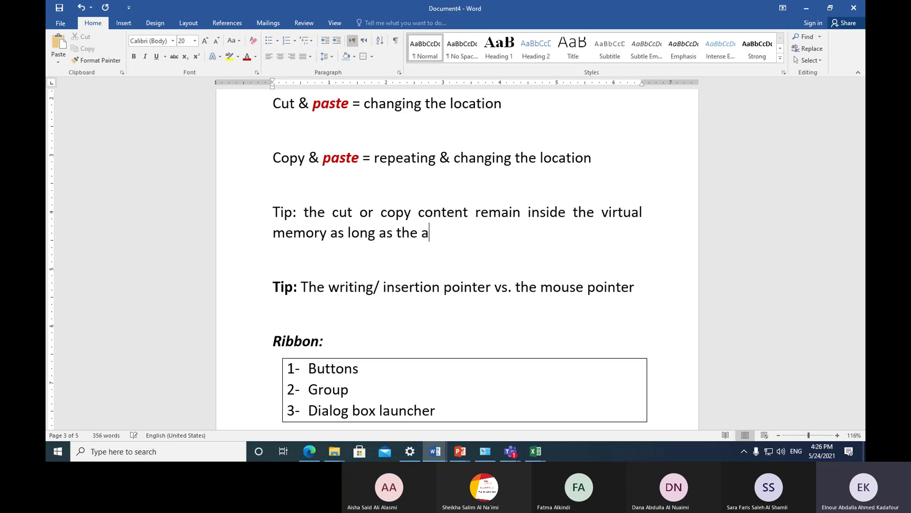
text(pplcaition )
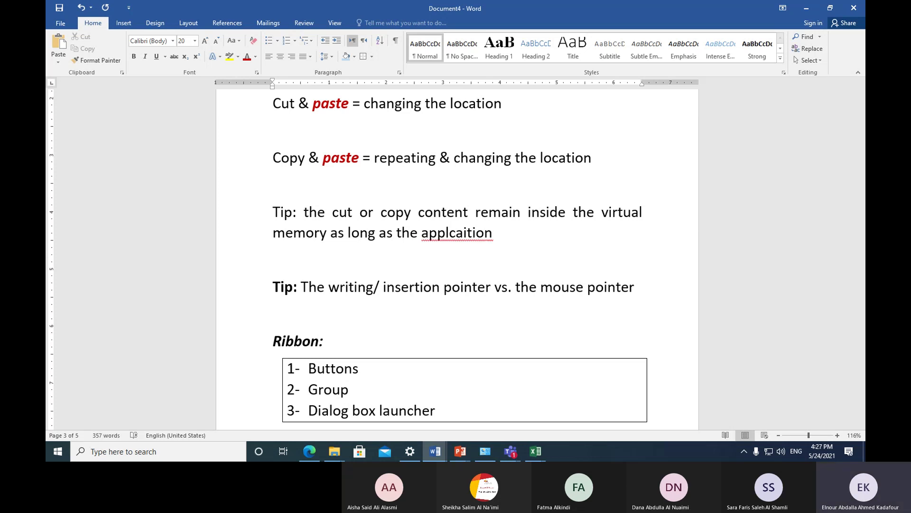
text(is running)
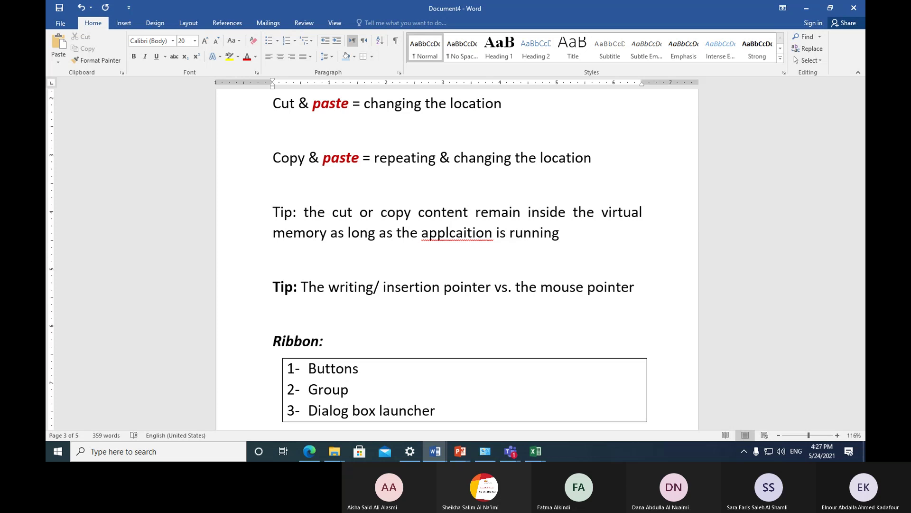
Step: Correct the misspelled "applcaition" to "application" in the new tip and restore the double n in "running"
key(Delete)
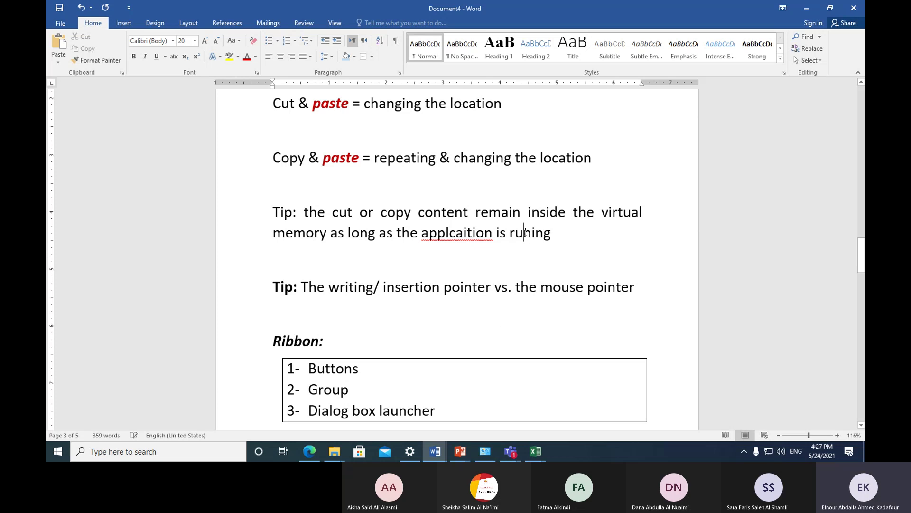
click(447, 234)
text(i)
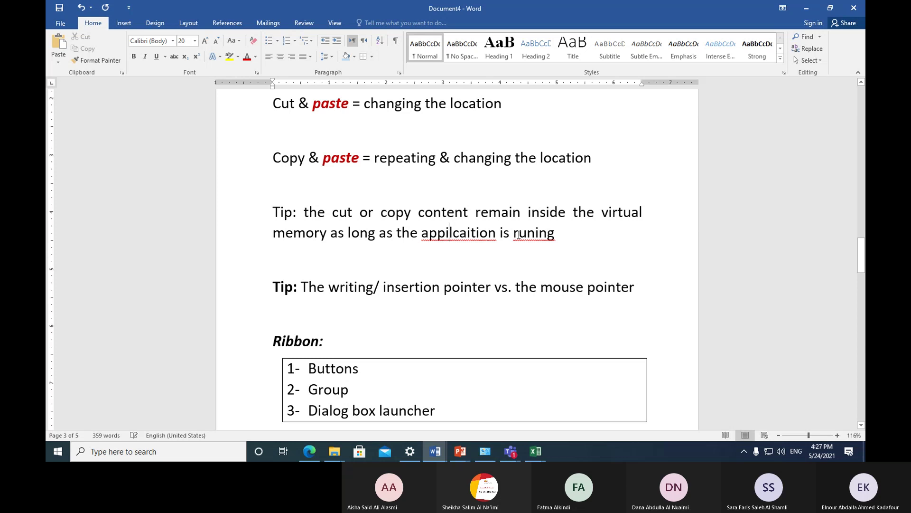
click(527, 233)
text(n)
click(490, 255)
click(468, 232)
key(BackSpace)
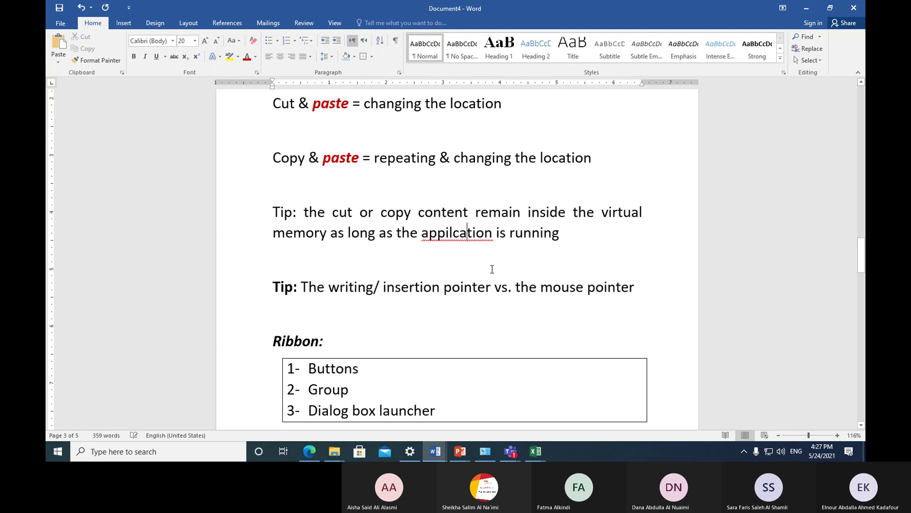
click(454, 233)
right_click(454, 233)
click(505, 247)
Step: Format the word "content" in the new tip as italic with red font color
drag(418, 214, 471, 215)
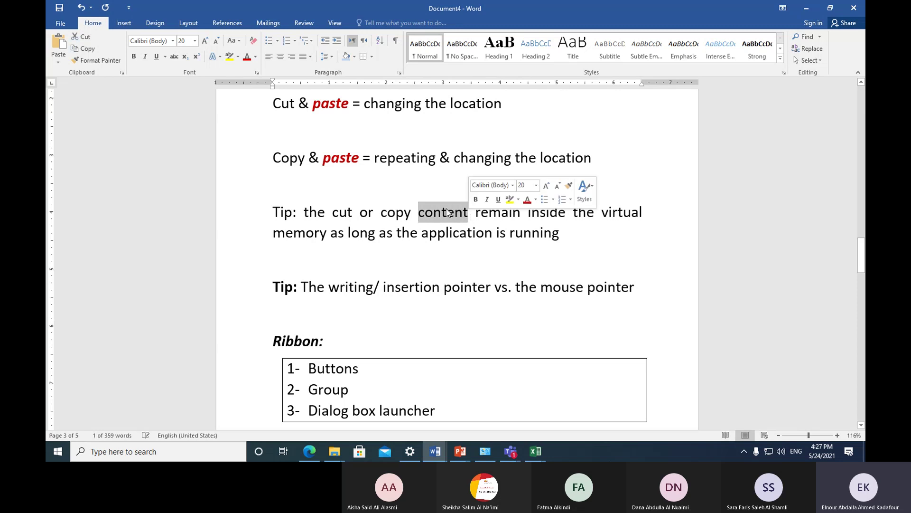
click(145, 57)
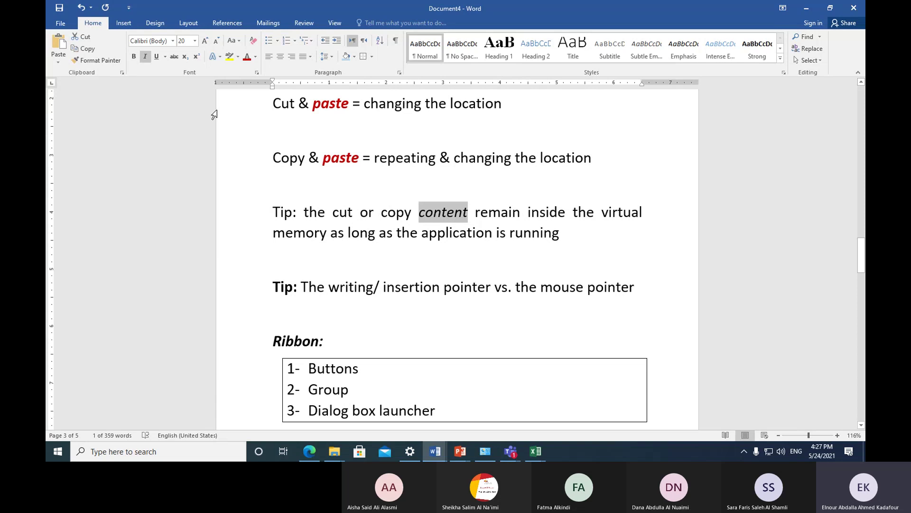
click(246, 56)
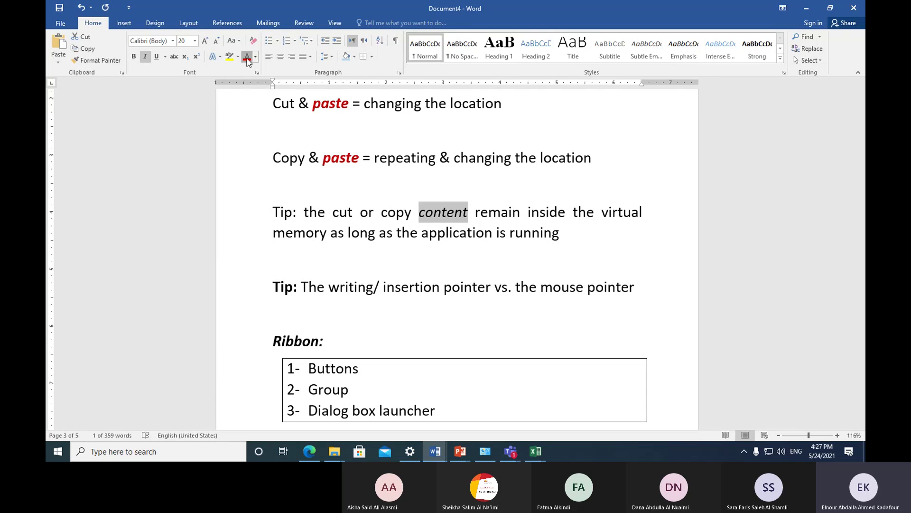
click(452, 260)
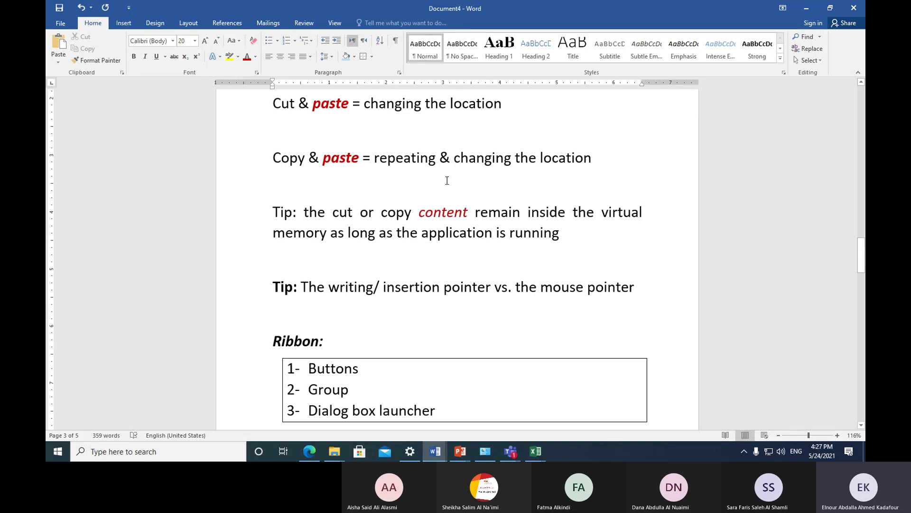
Step: Put the tip text on its own line below "Tip:" as item "1-" of a numbered list
click(305, 212)
key(Return)
text(1-)
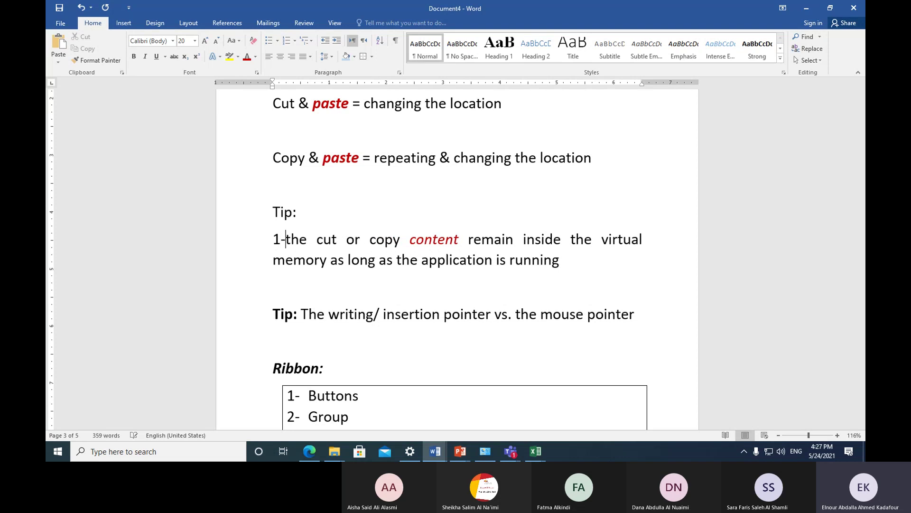
click(596, 262)
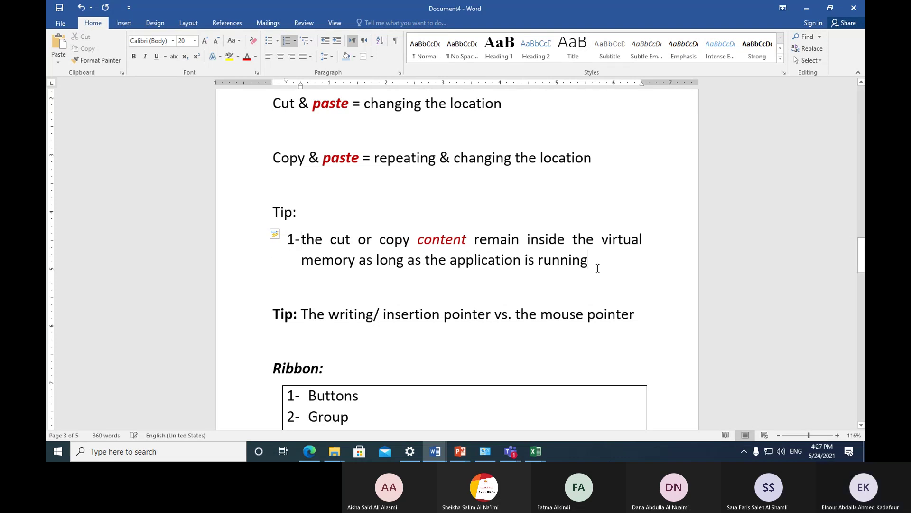
Step: Add a second numbered item reading "pasting for the same content can be done many times,"
key(Return)
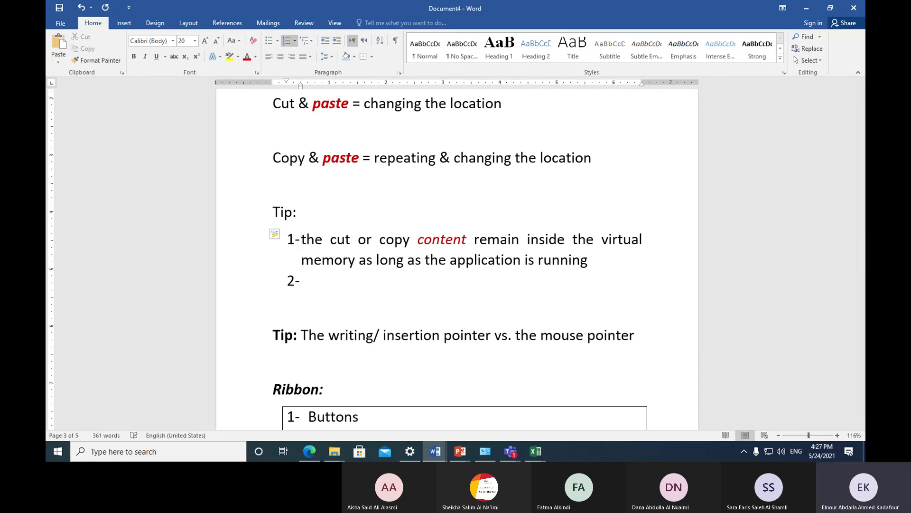
text(pasting for the same )
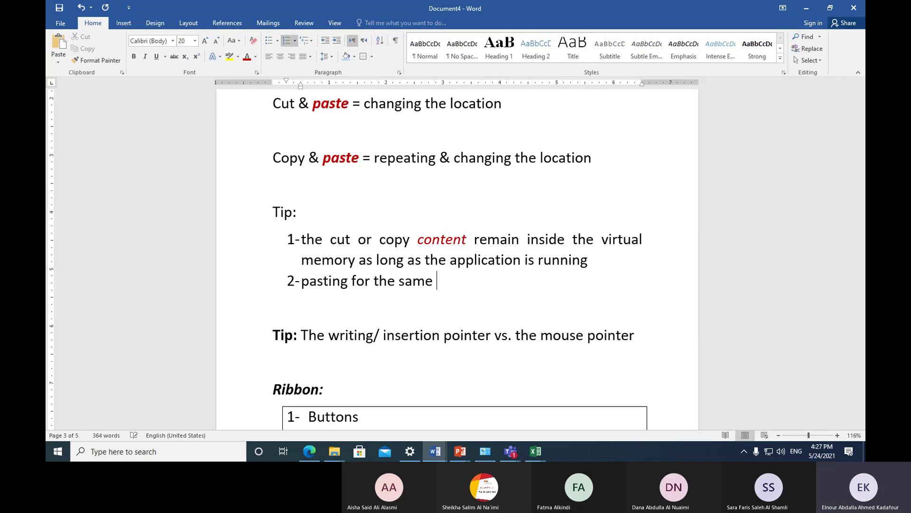
text(content can be )
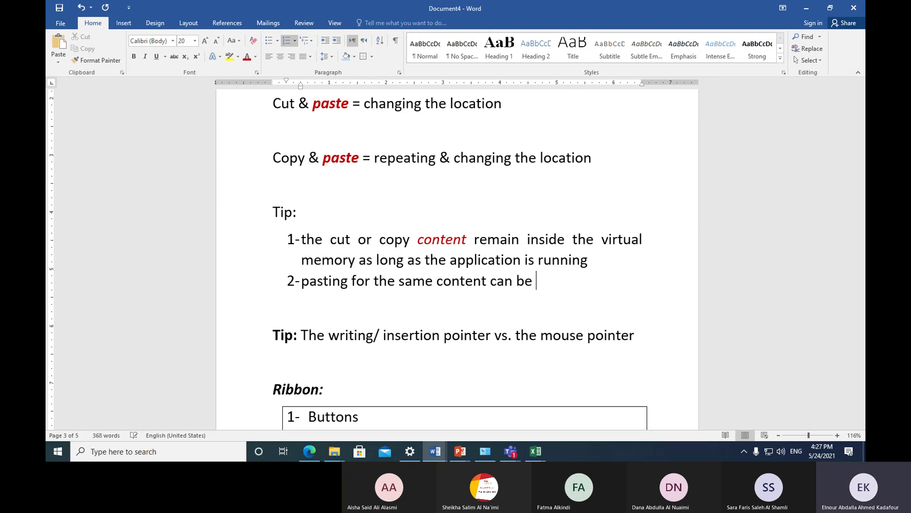
text(done ma)
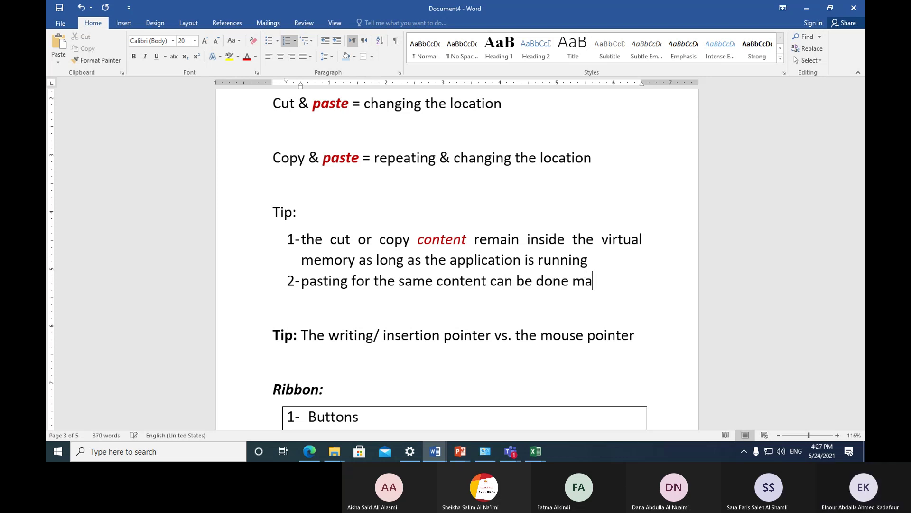
text(ny times)
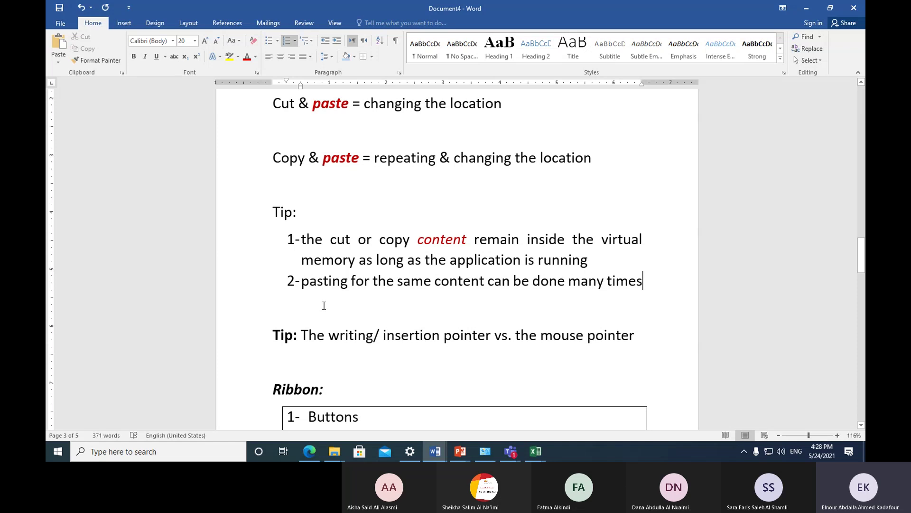
text(,)
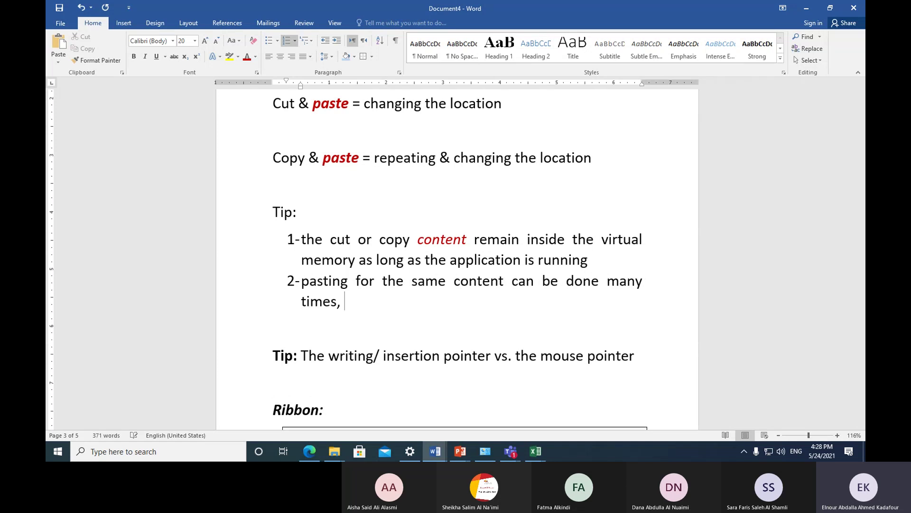
Step: Switch to the Microsoft Teams meeting window to check the participants and return to the Word document
click(510, 451)
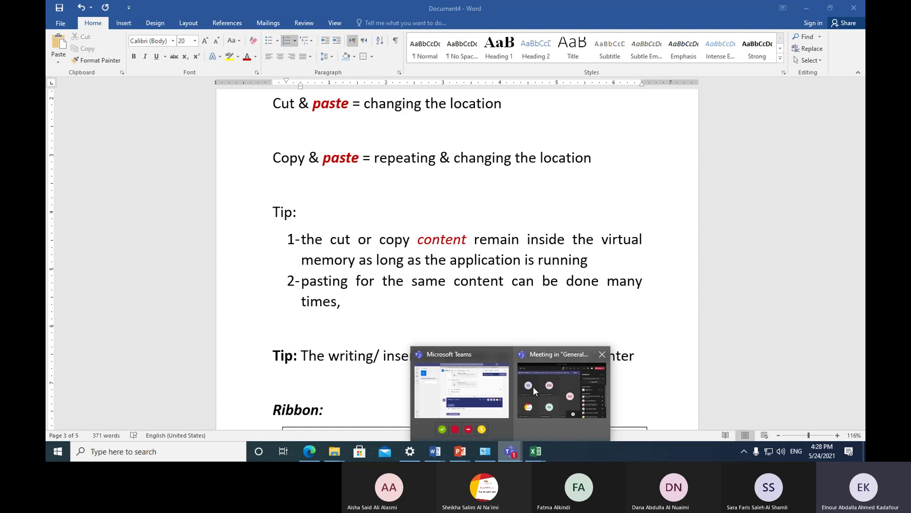
mouse_move(533, 386)
click(548, 383)
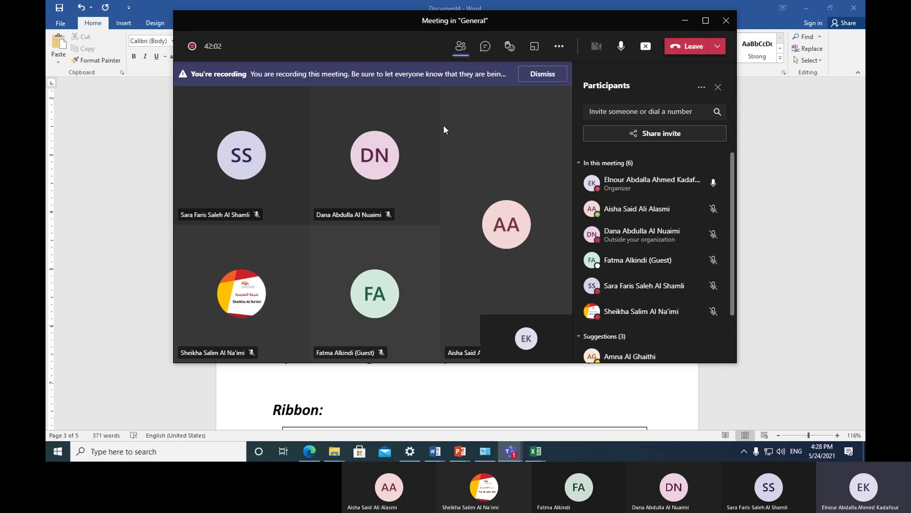
key(alt+Tab)
Step: Complete the second tip item with "within the same document, within another document or within another different application."
text(within the same )
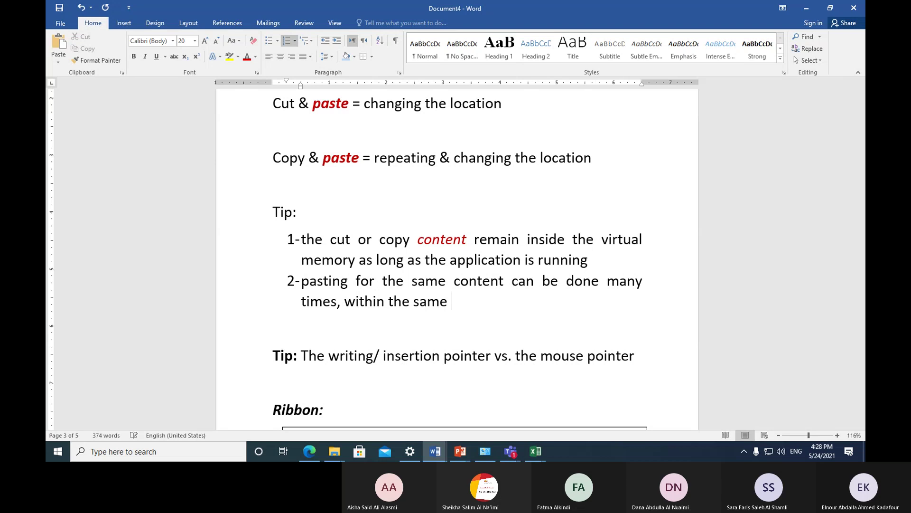
text(document)
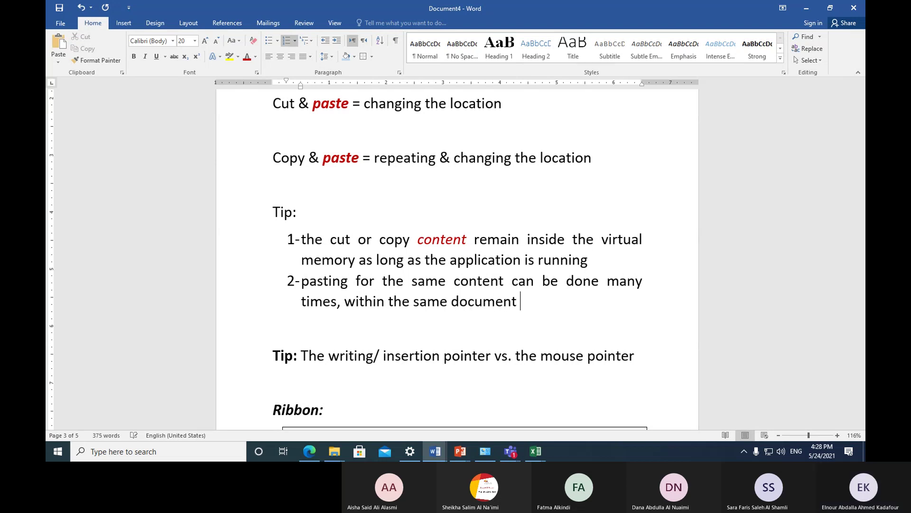
key(BackSpace)
text(, within)
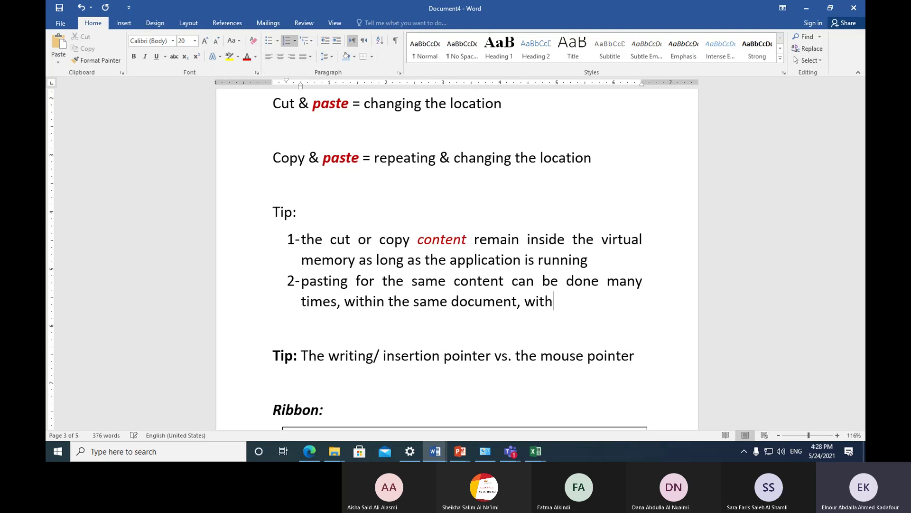
key(BackSpace)
text(in another )
text(document)
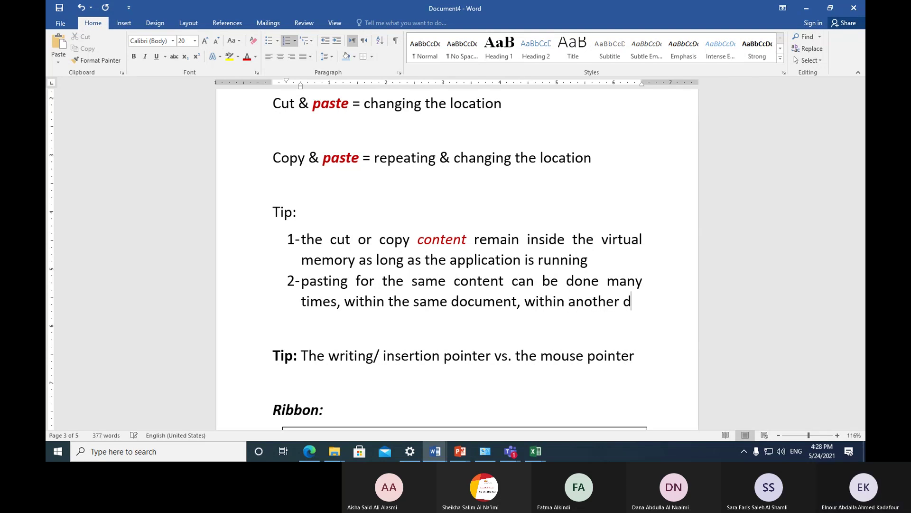
text( or )
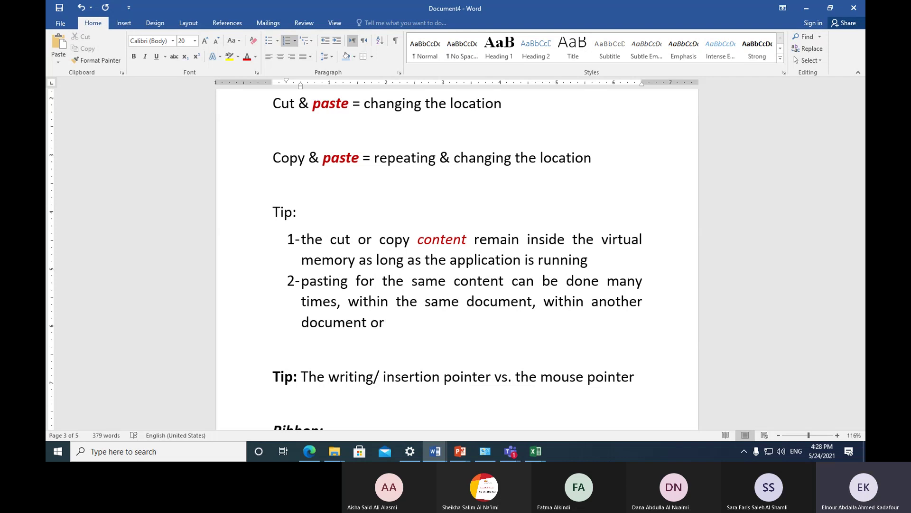
text(within another)
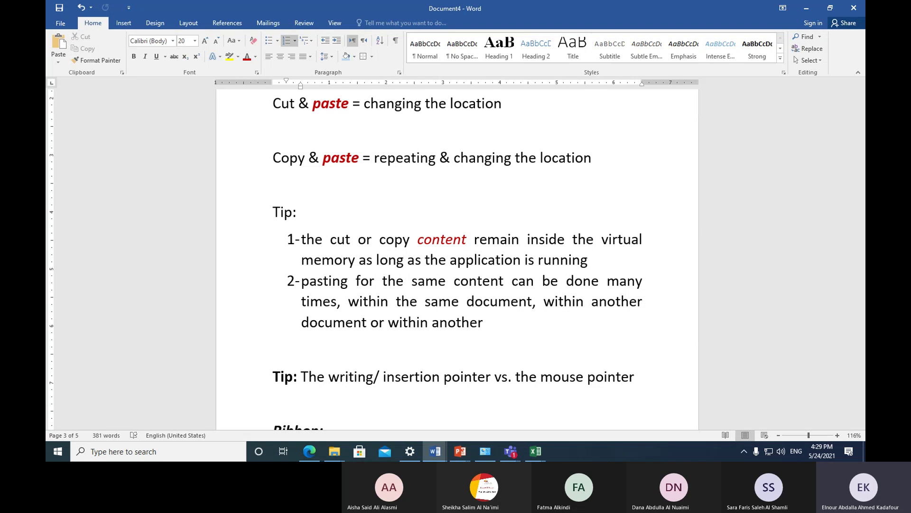
text(different application.)
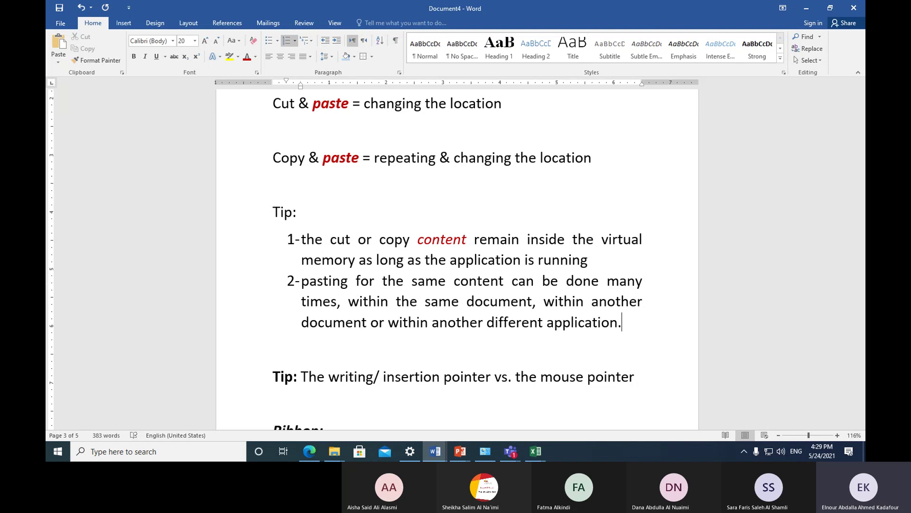
Step: Make the "Tip:" heading above the numbered list bold and italic
click(248, 212)
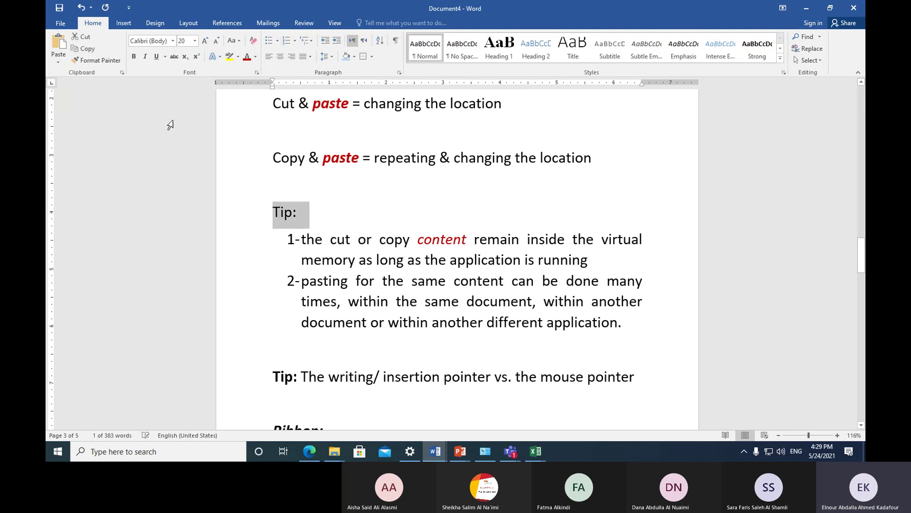
click(133, 57)
click(146, 58)
click(336, 211)
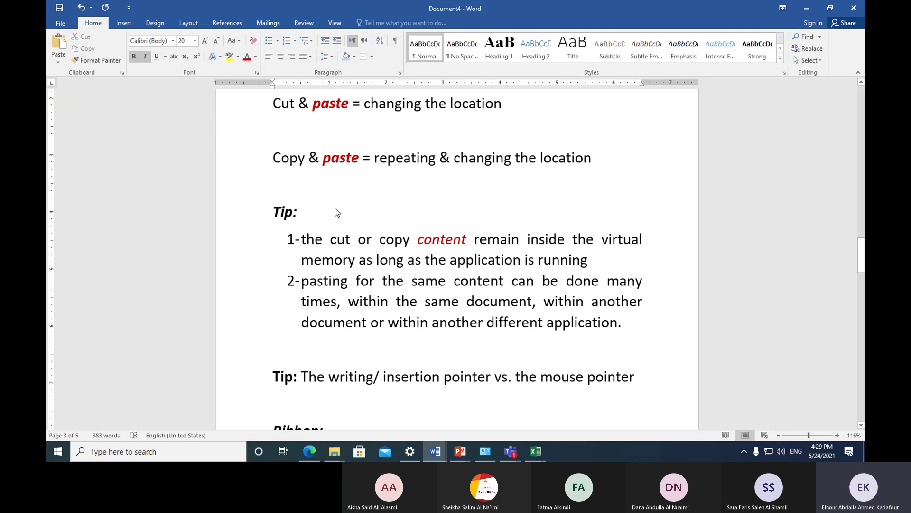
Step: Cut the whole "Cut & paste = changing the location" line and undo the cut
scroll(335, 208, up, 1)
scroll(335, 208, up, 1)
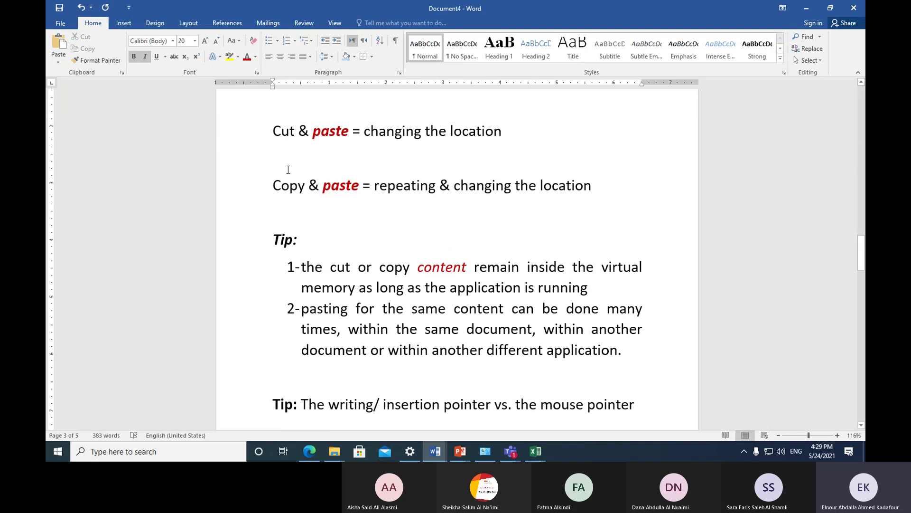
click(244, 130)
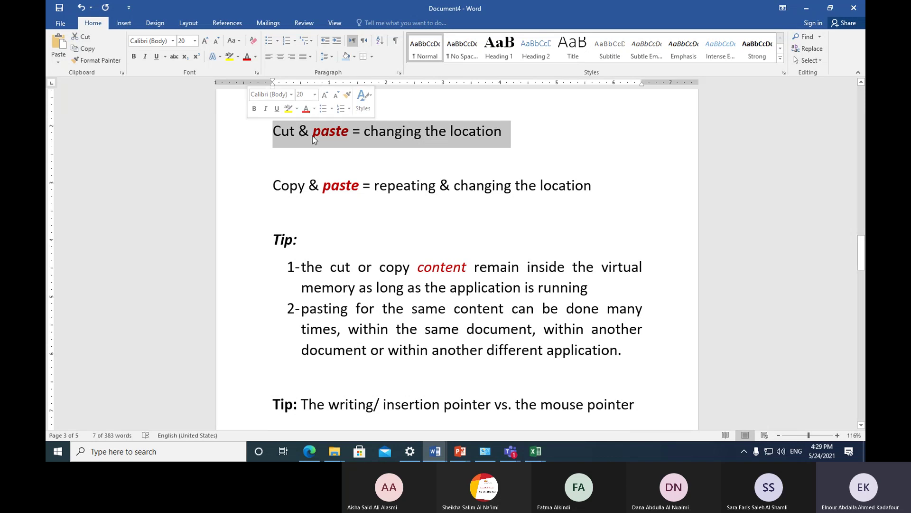
right_click(404, 134)
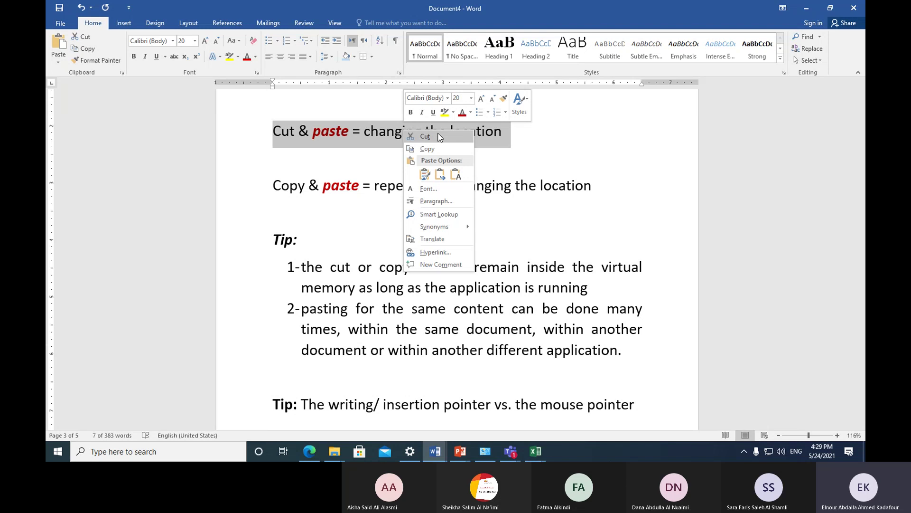
click(426, 136)
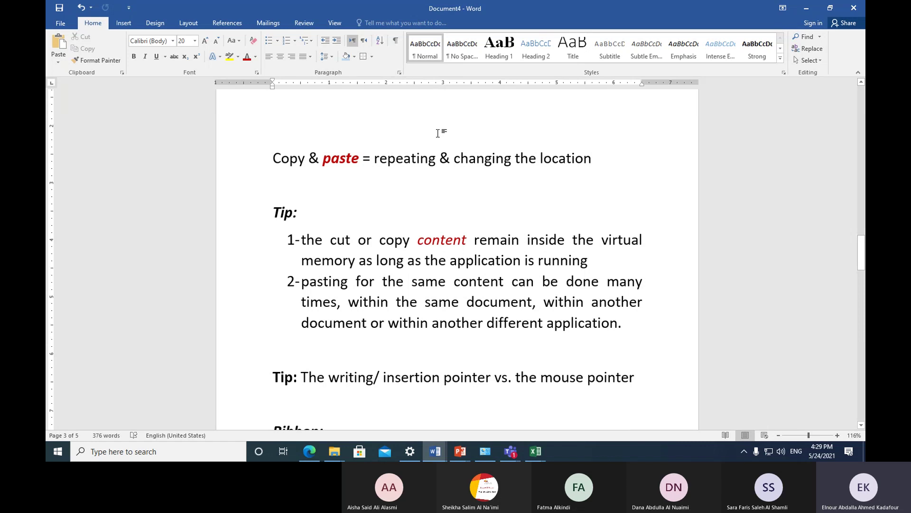
key(ctrl+z)
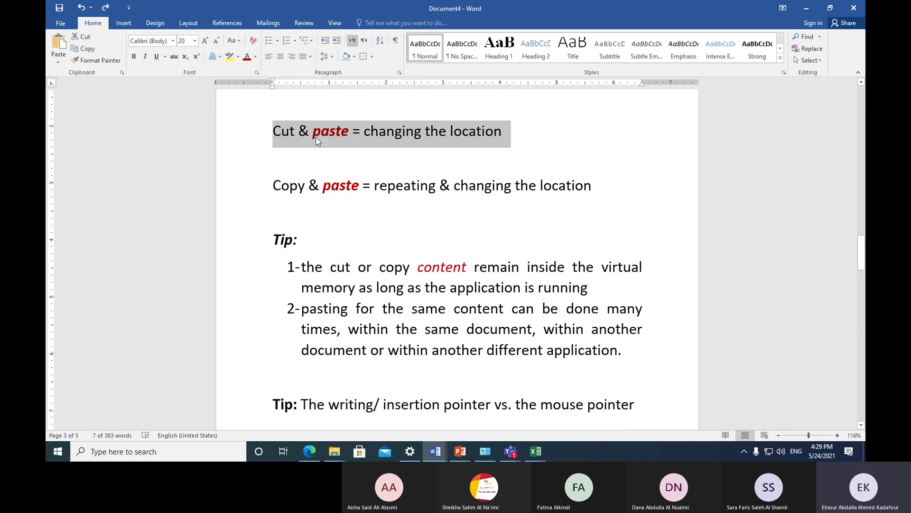
right_click(320, 133)
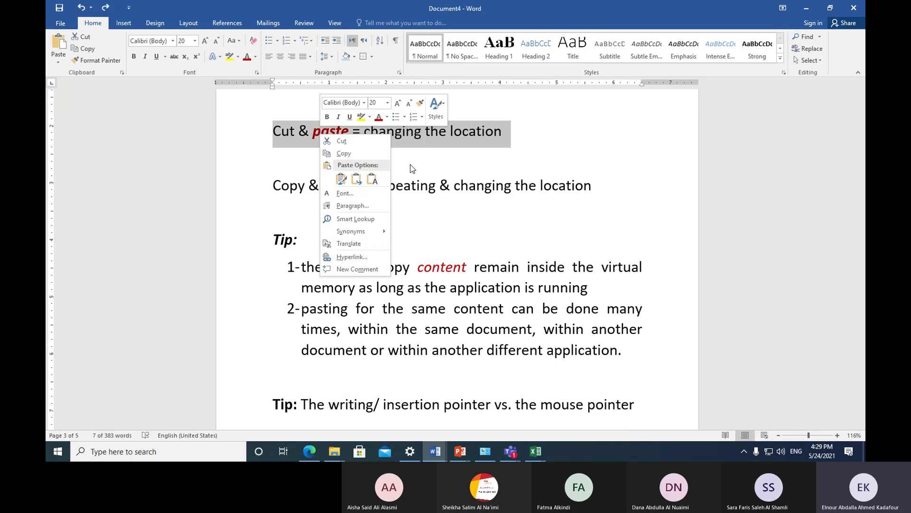
key(Escape)
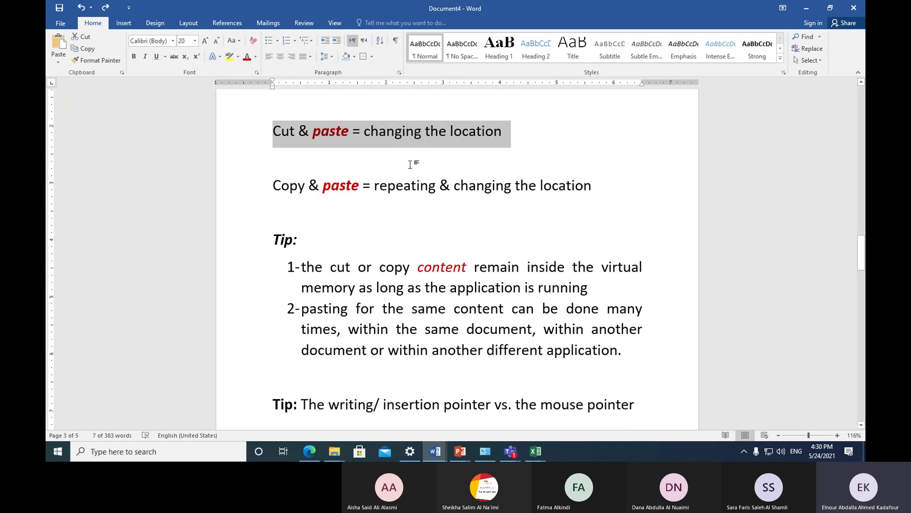
Step: Switch to the Class No. 06 presentation in PowerPoint to view the slide on cut, copy and paste
click(463, 449)
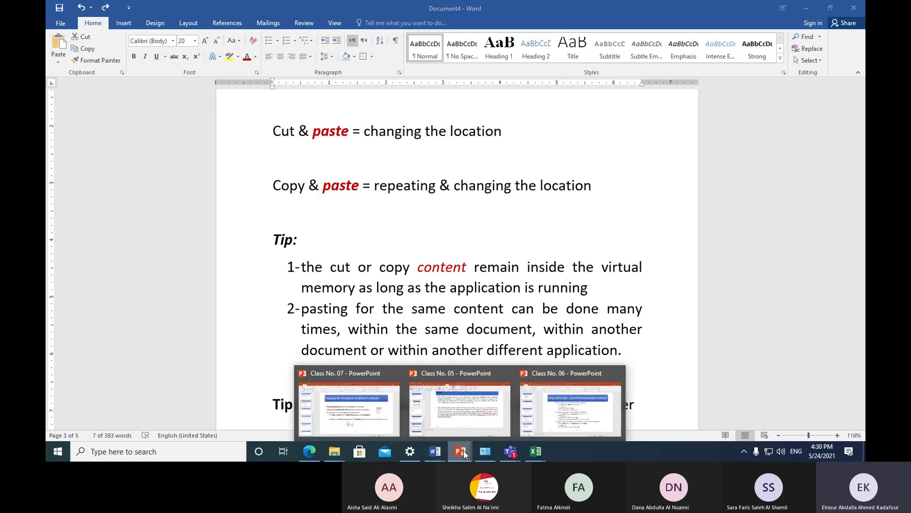
click(550, 416)
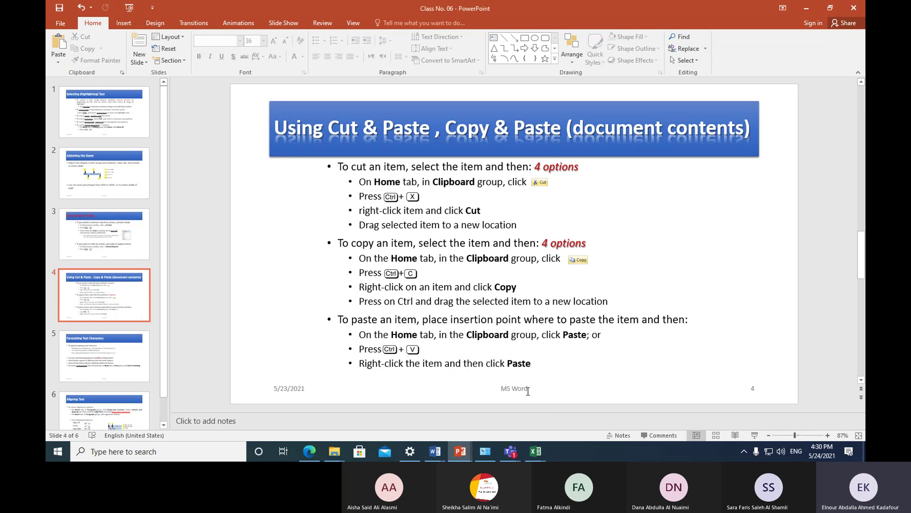
Step: Switch to Document4 in Word and move the "Cut & paste = changing the location" line below the "Copy & paste" line and back
click(434, 450)
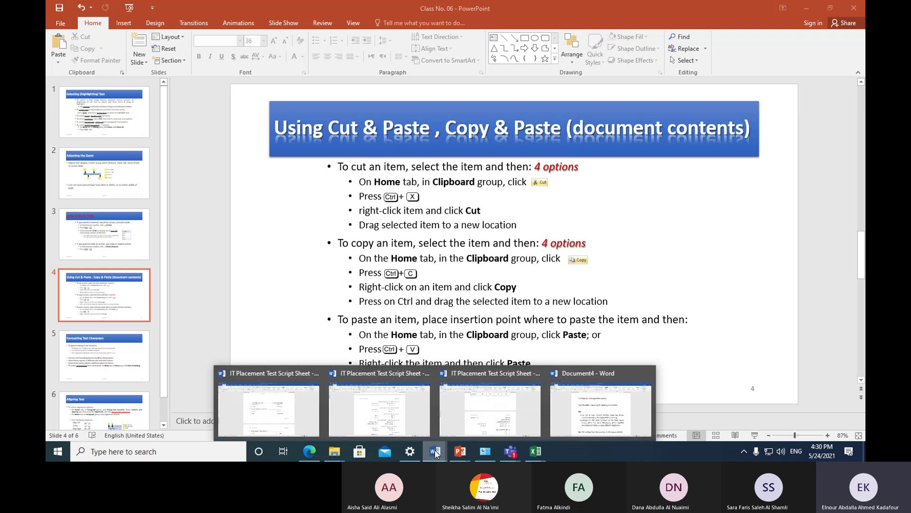
click(572, 417)
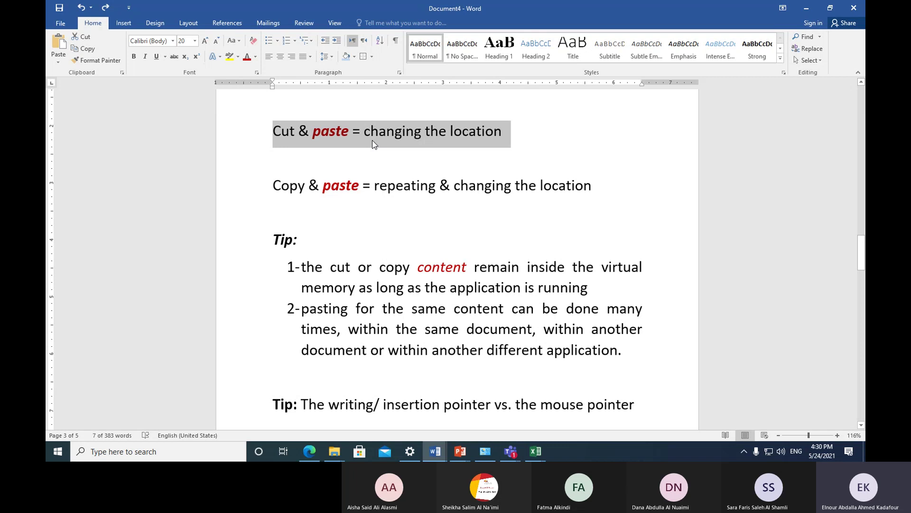
drag(371, 141, 384, 217)
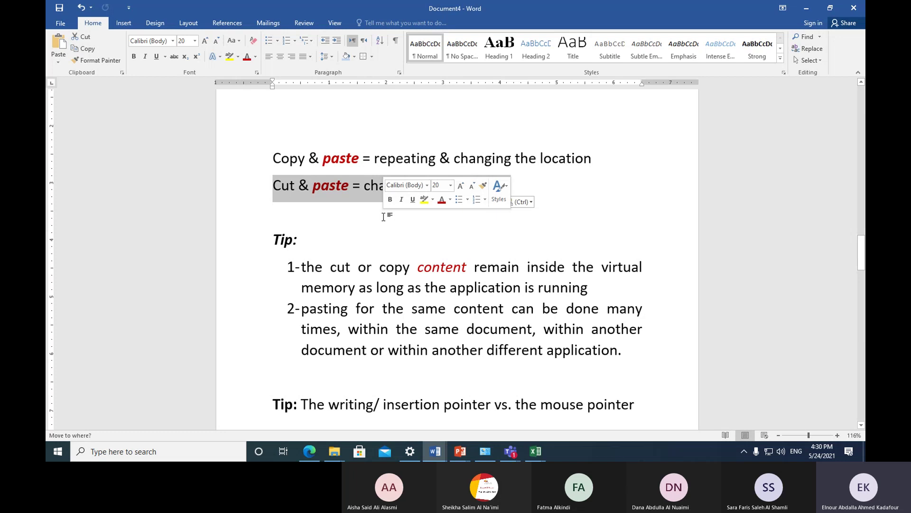
drag(358, 196, 354, 131)
click(355, 166)
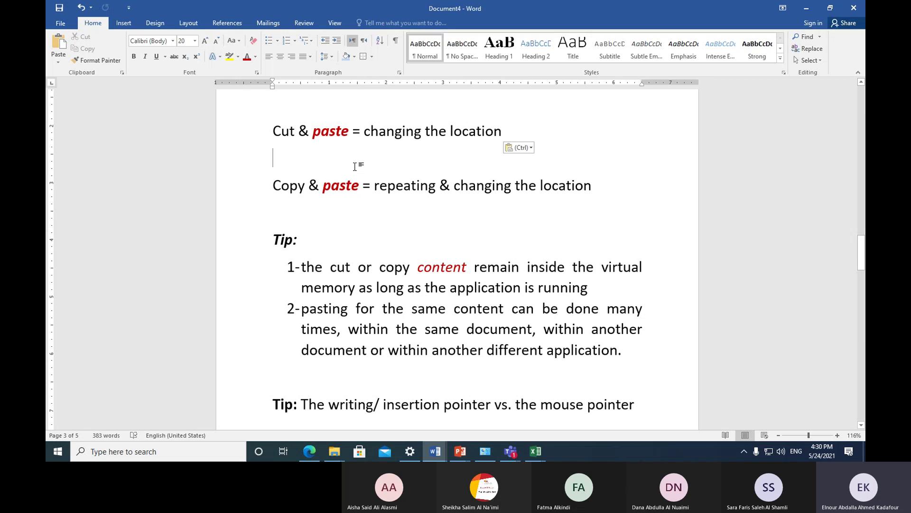
Step: Copy the "Cut & paste = changing the location" line to below the "Copy & paste" line and delete the duplicate
click(247, 137)
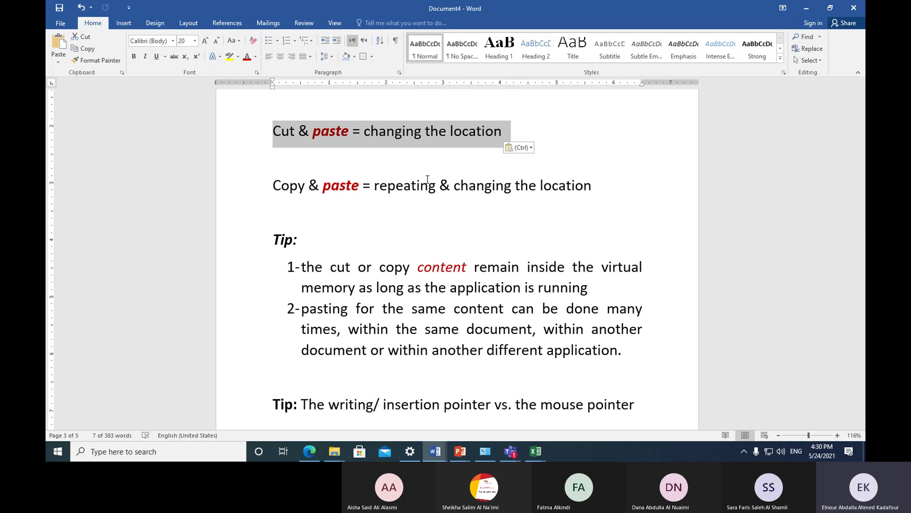
drag(378, 141, 362, 223)
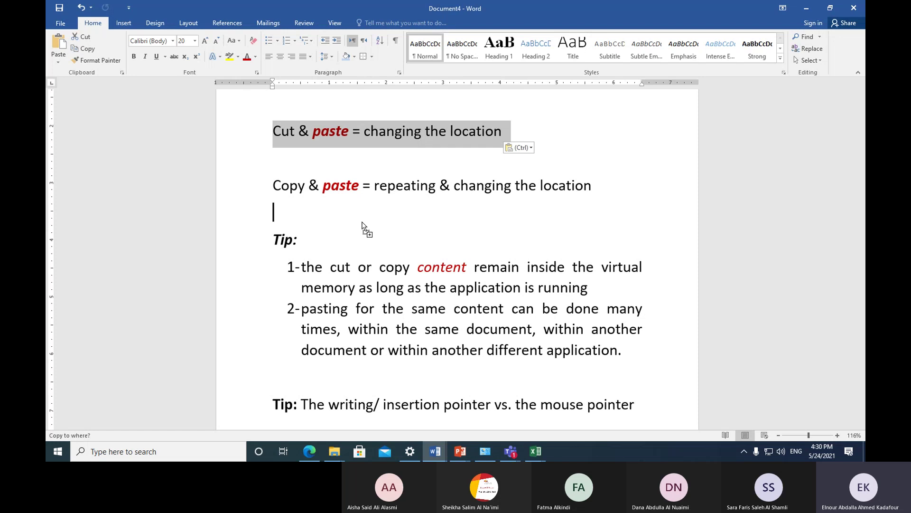
drag(362, 223, 364, 226)
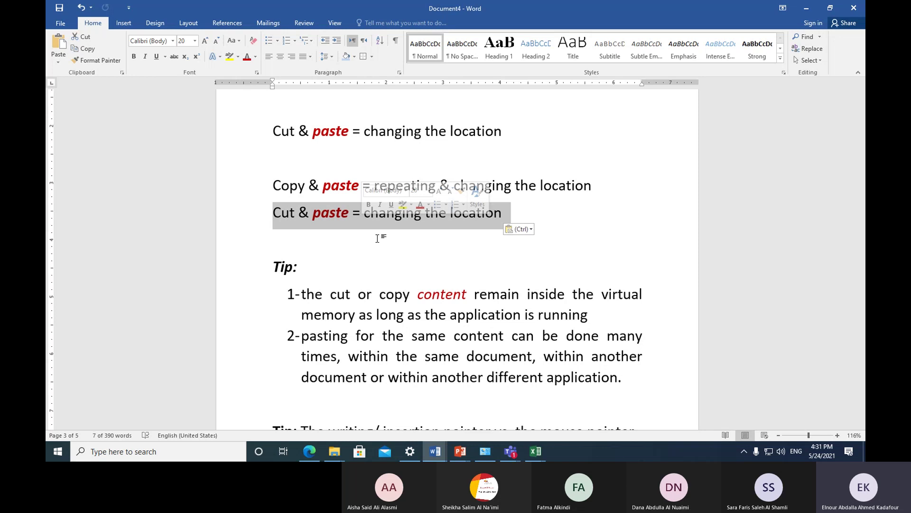
key(Delete)
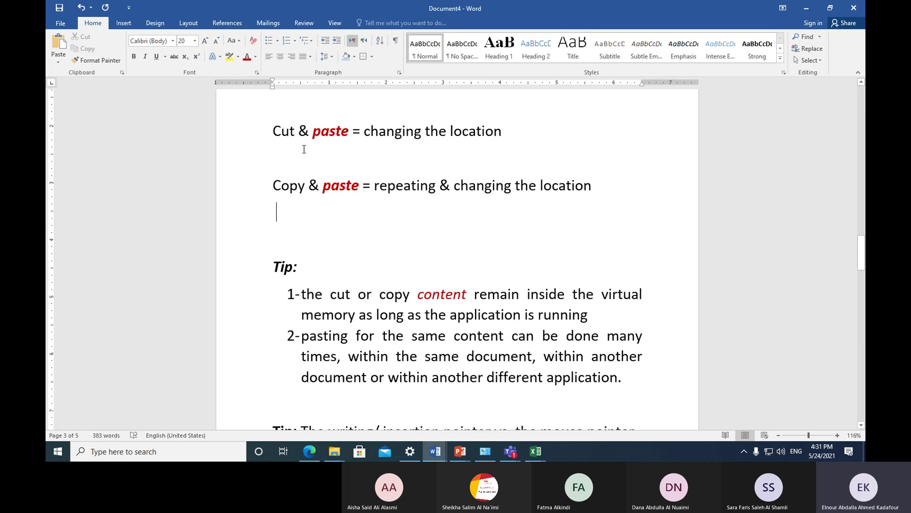
Step: Highlight the words "Cut & paste" and "Copy & paste" in turn to compare the two definitions, and clear the selection
drag(275, 131, 338, 136)
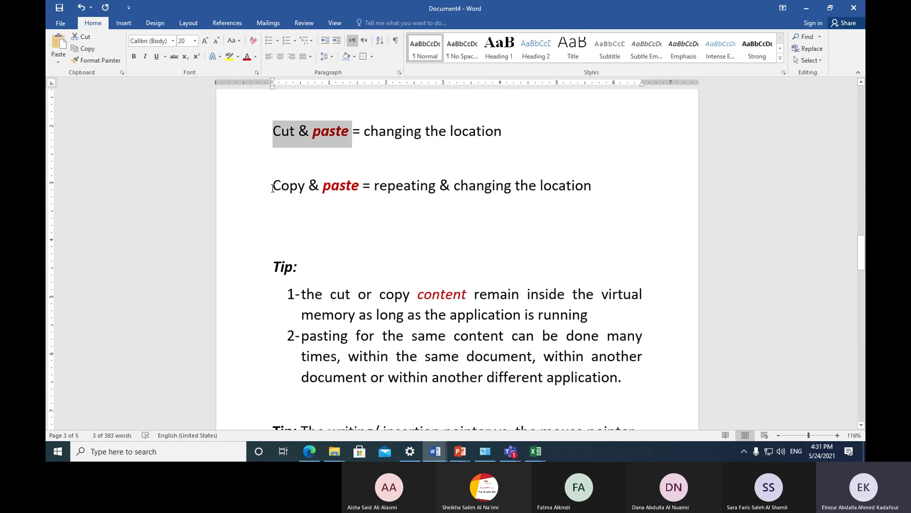
drag(273, 185, 352, 185)
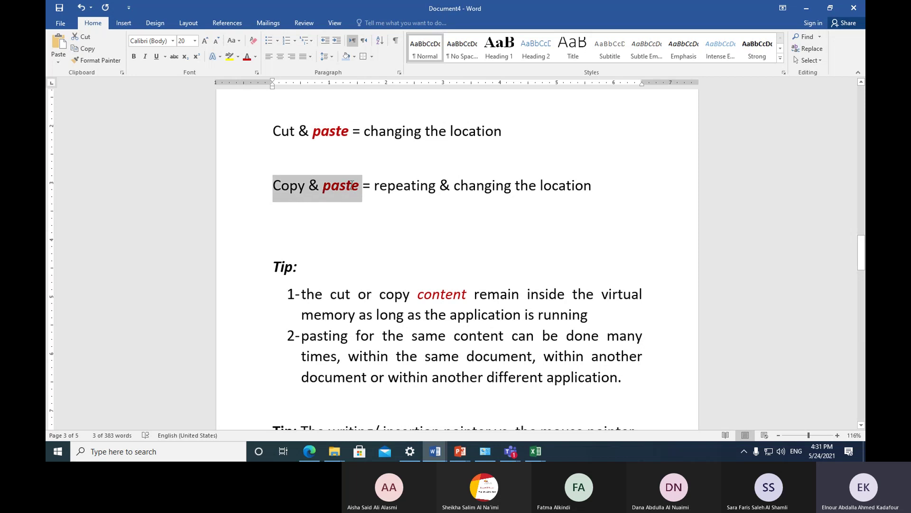
click(304, 222)
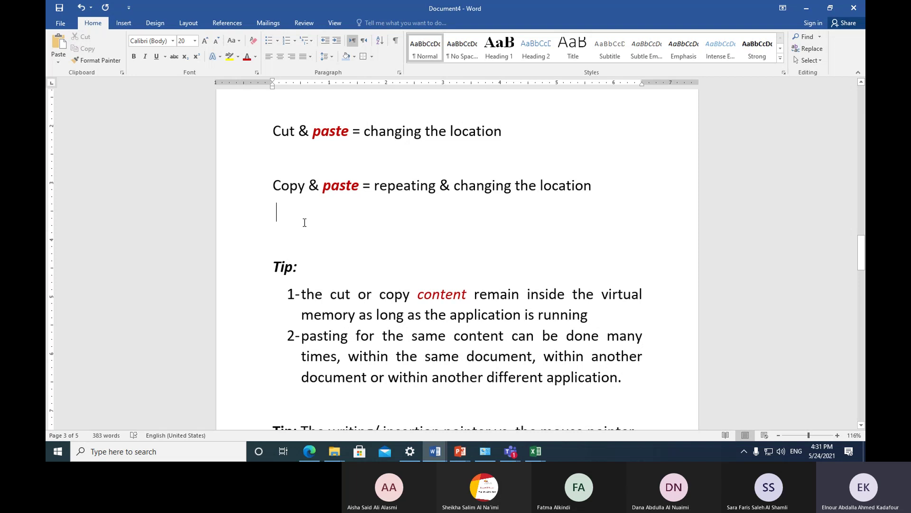
Step: Insert two blank paragraphs before the "Ribbon:" heading to push it onto the next page
scroll(305, 222, down, 1)
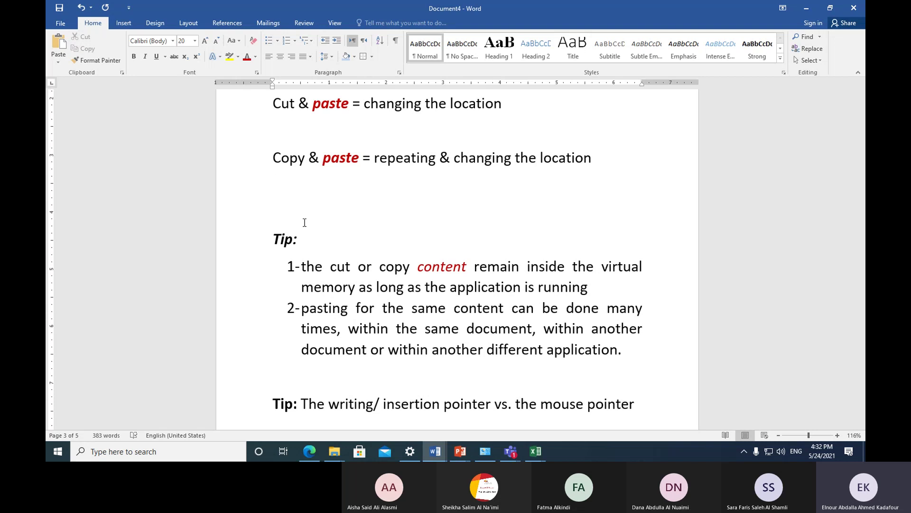
scroll(305, 222, down, 3)
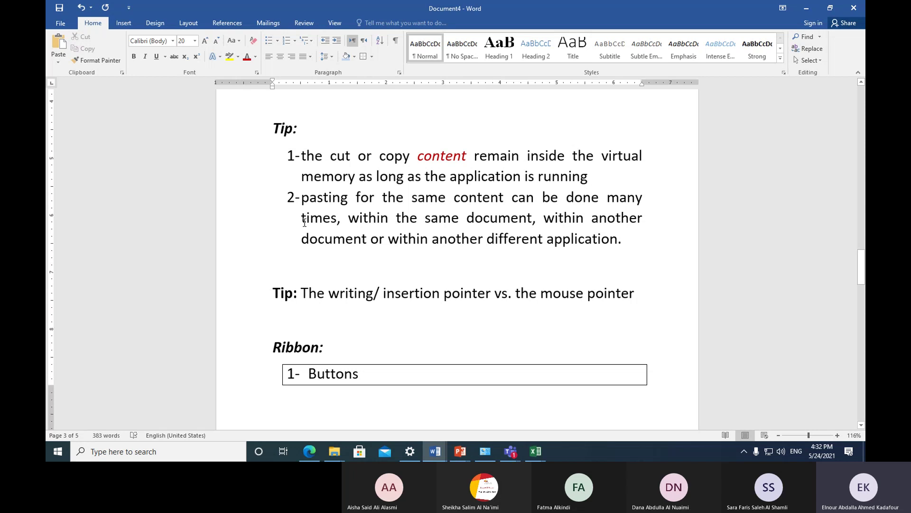
click(281, 323)
scroll(337, 282, down, 2)
key(Return)
key(Return)
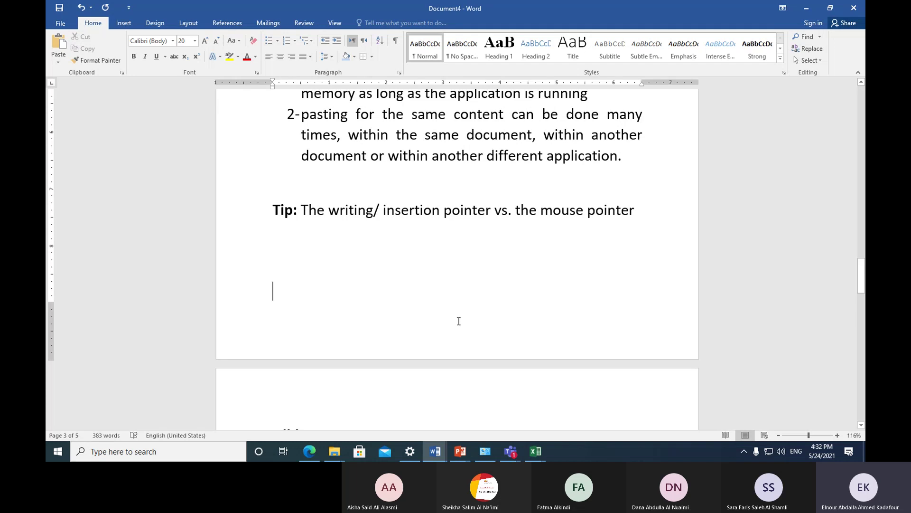
Step: Select the "Buttons" item in the Ribbon list, and open and close the Styles pane to demonstrate a dialog box launcher
scroll(383, 307, down, 3)
scroll(366, 295, down, 1)
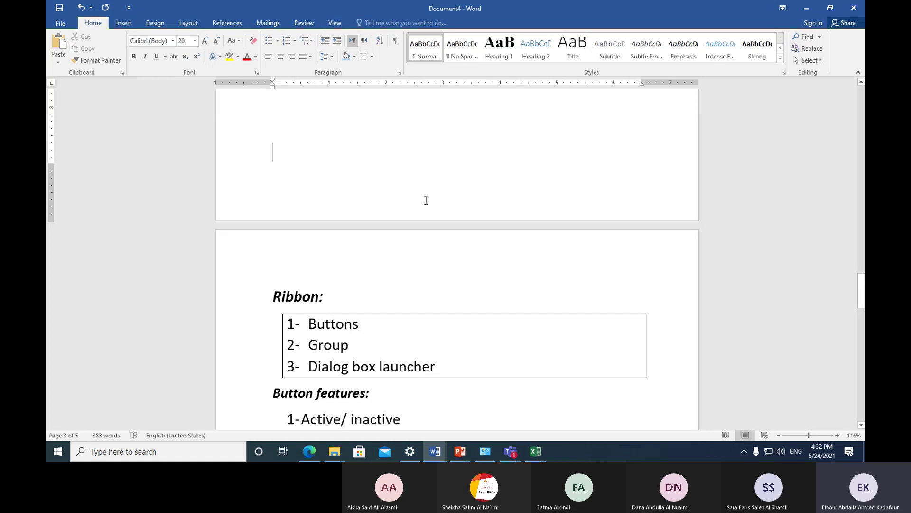
scroll(422, 204, down, 2)
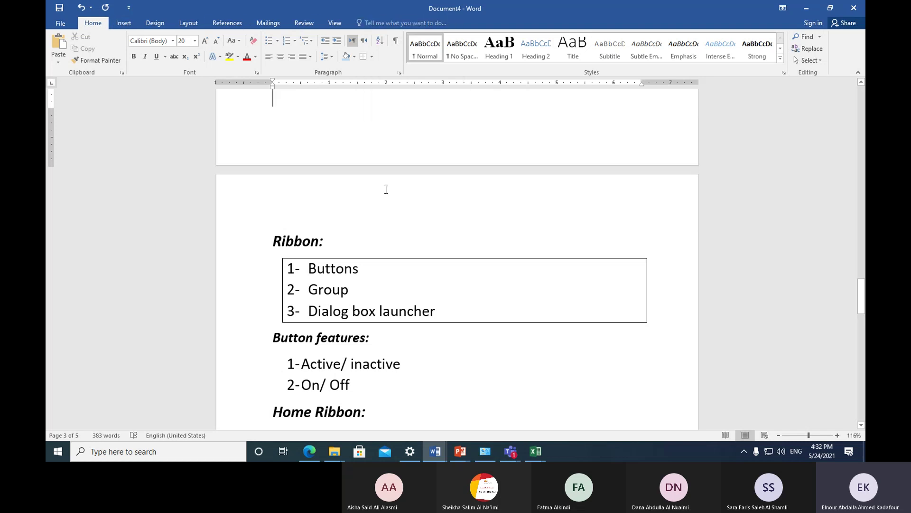
scroll(386, 189, down, 3)
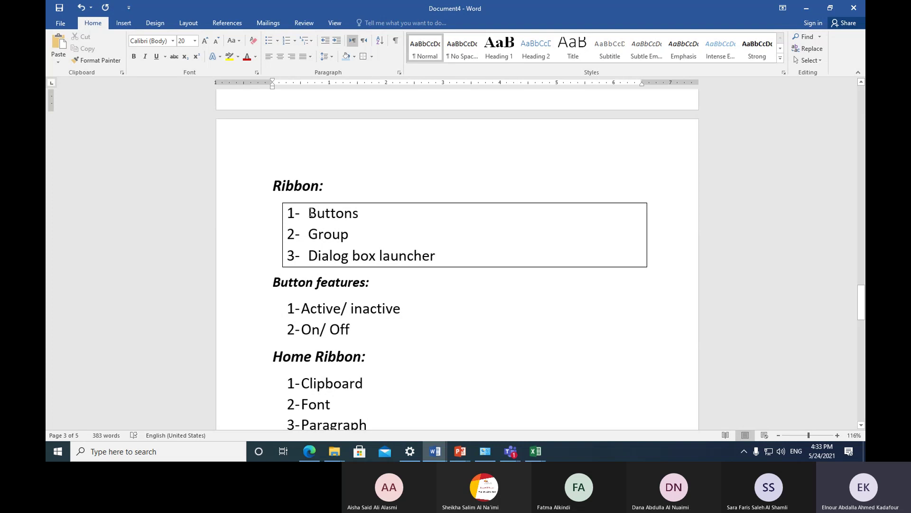
drag(309, 212, 364, 216)
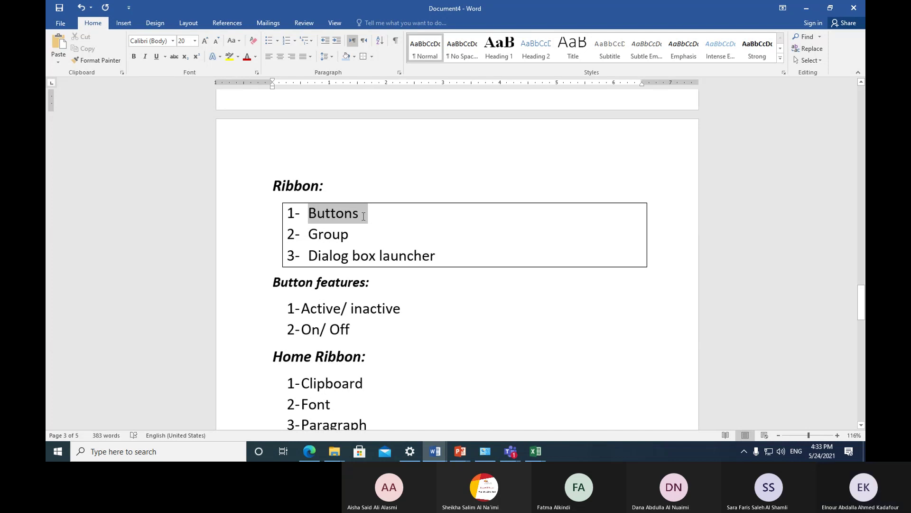
double_click(364, 217)
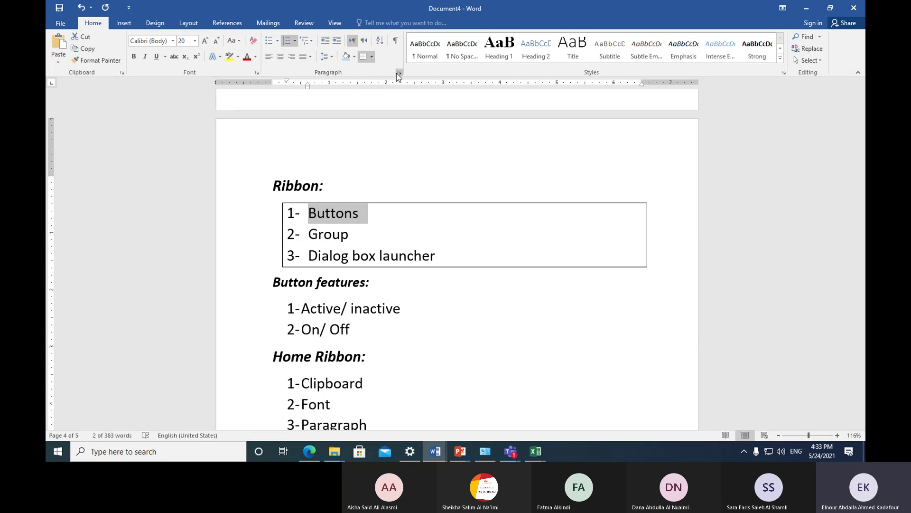
click(784, 72)
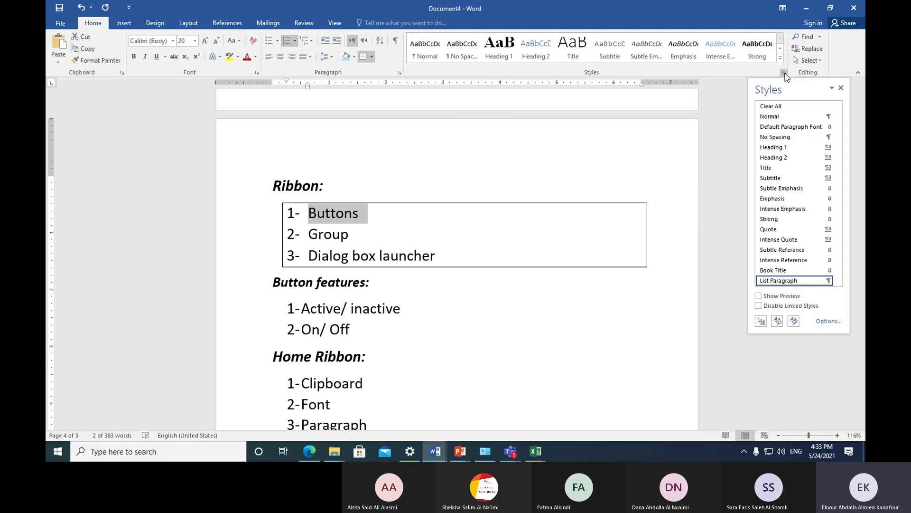
click(841, 88)
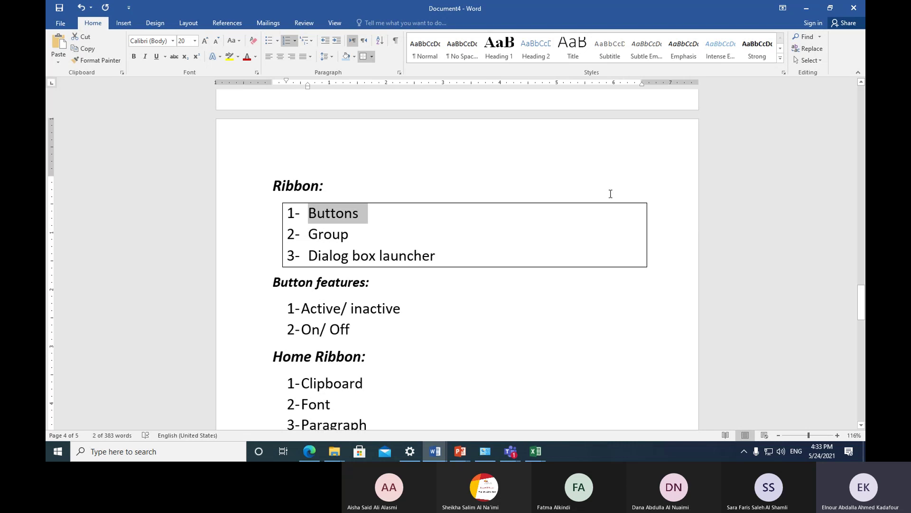
Step: Insert a blank line between the boxed Ribbon list and the "Button features:" heading
scroll(483, 279, down, 2)
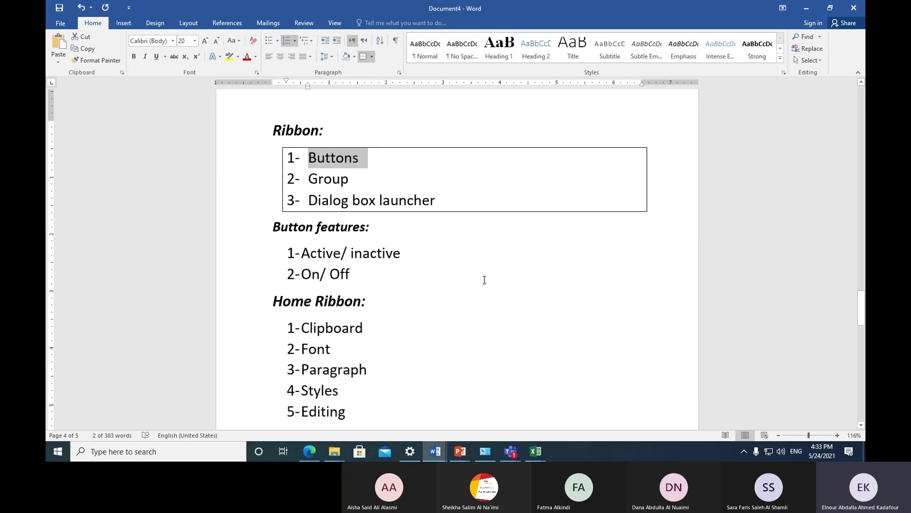
scroll(484, 279, up, 1)
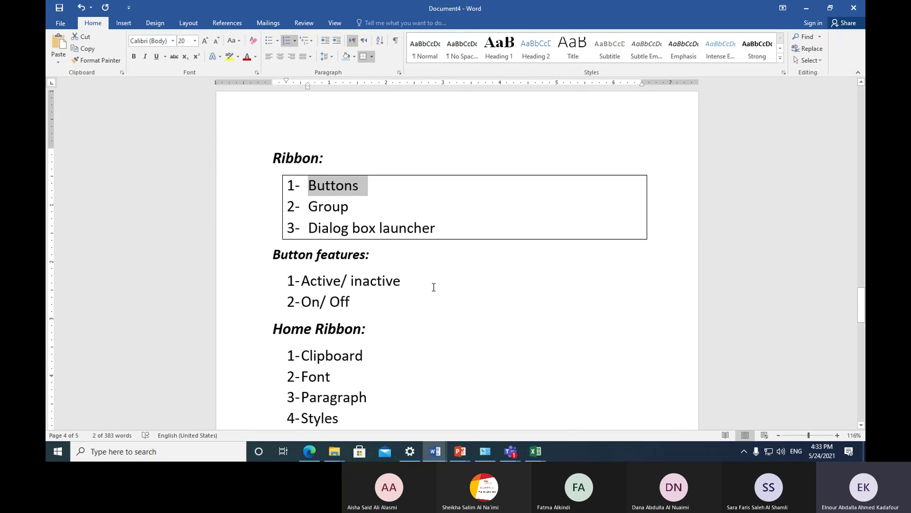
click(273, 249)
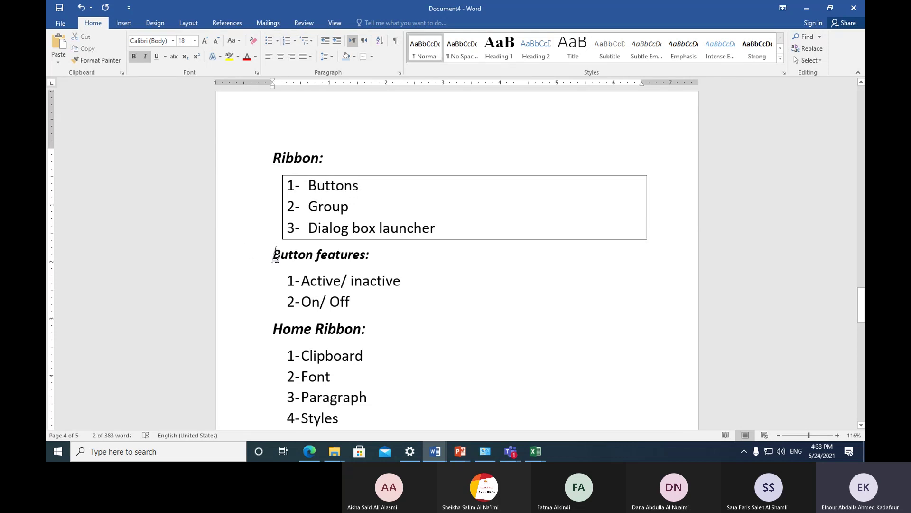
key(Return)
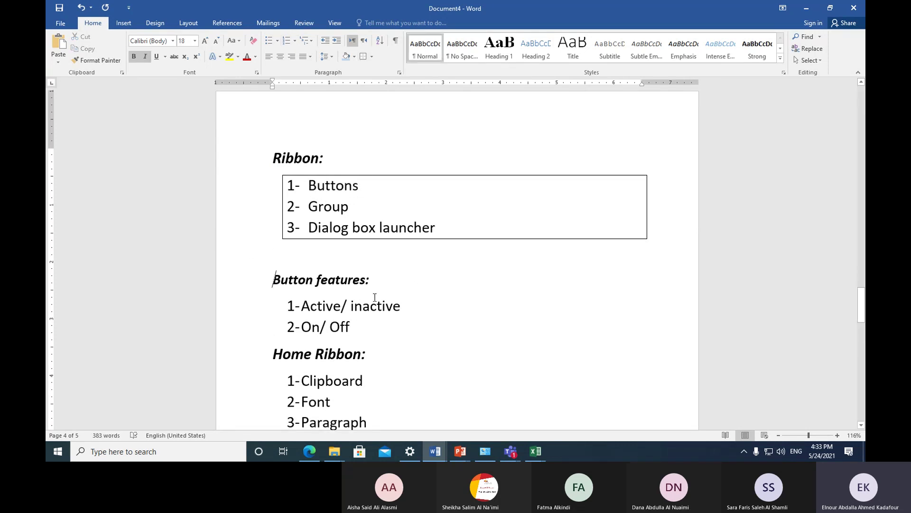
Step: Select and deselect the "Button features:" heading to compare the active and inactive states of Cut and Copy
scroll(374, 297, down, 1)
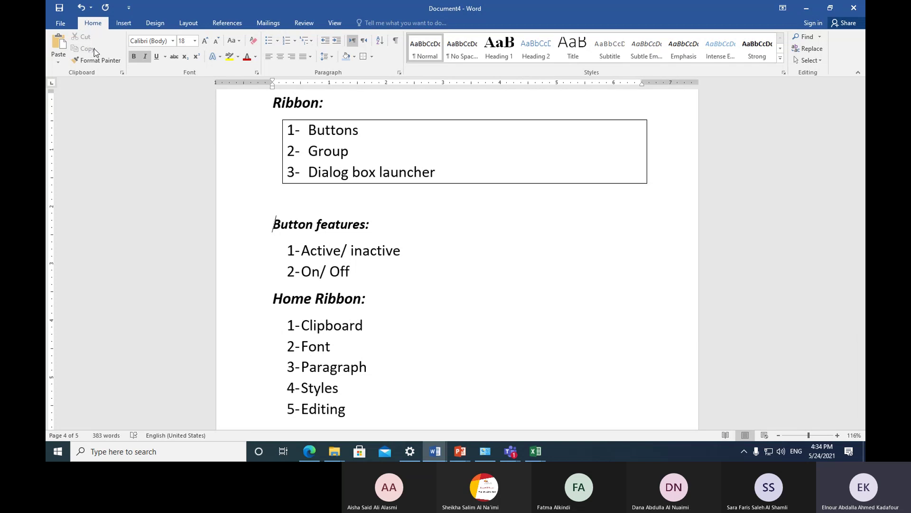
click(241, 229)
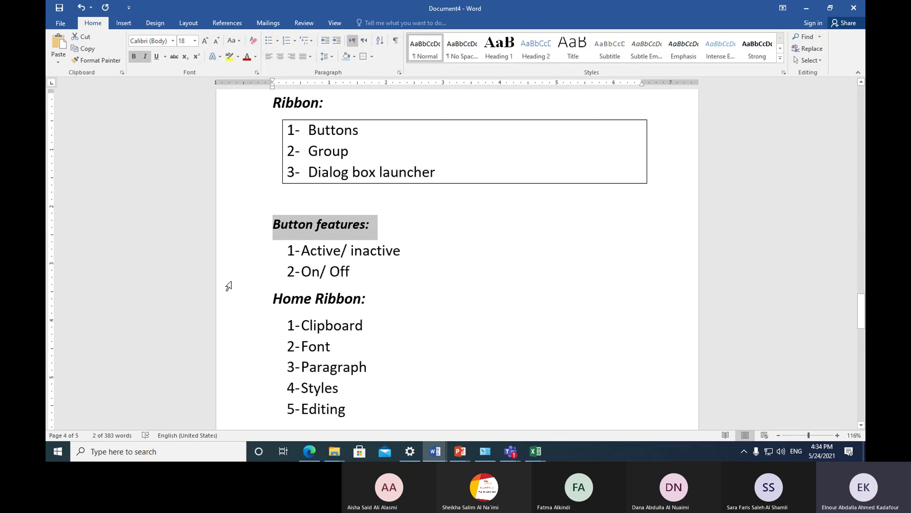
click(343, 241)
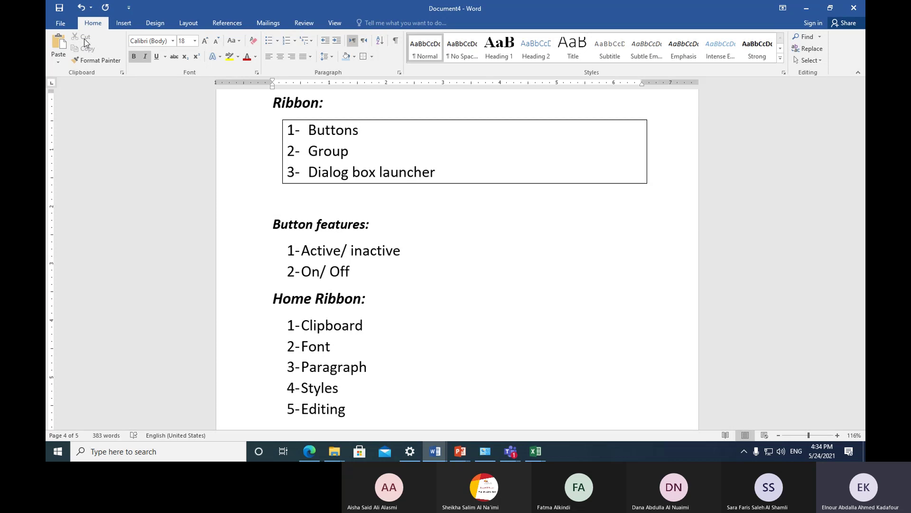
Step: Switch bold off and back on twice for the "Button features:" heading
click(255, 229)
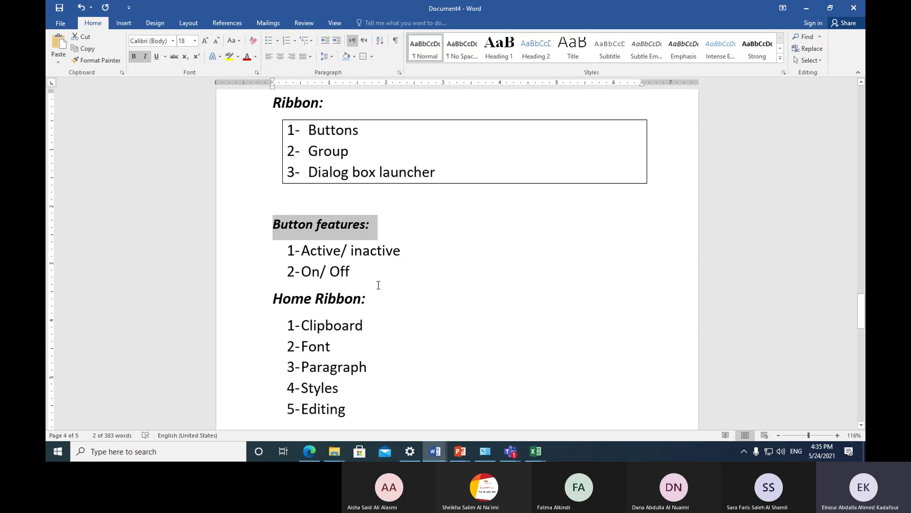
click(134, 57)
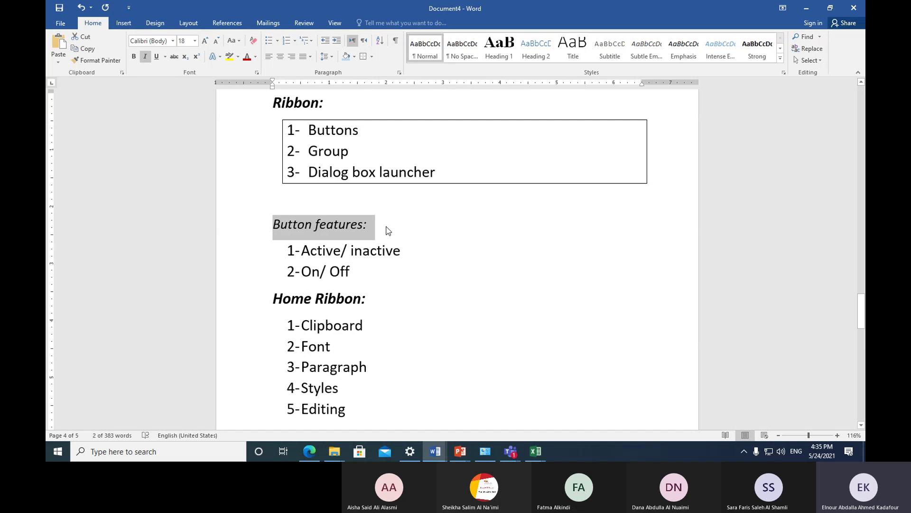
click(135, 57)
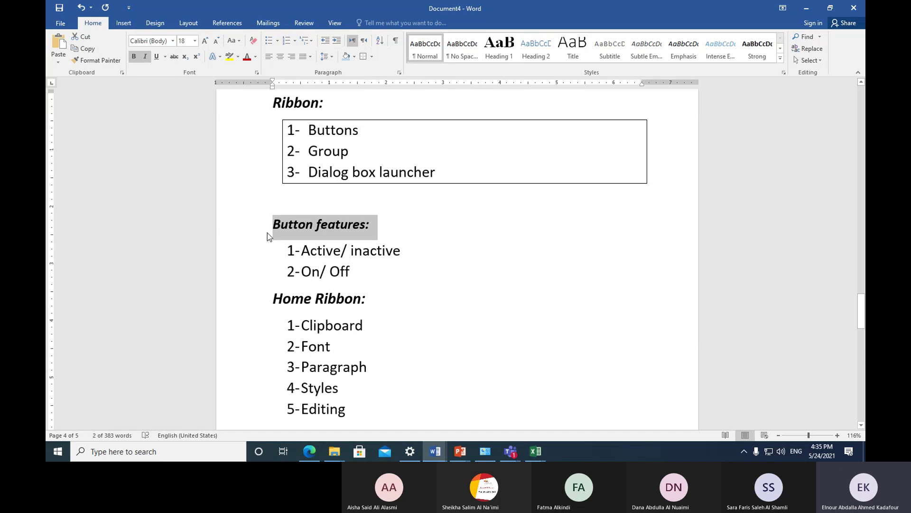
click(134, 56)
click(134, 57)
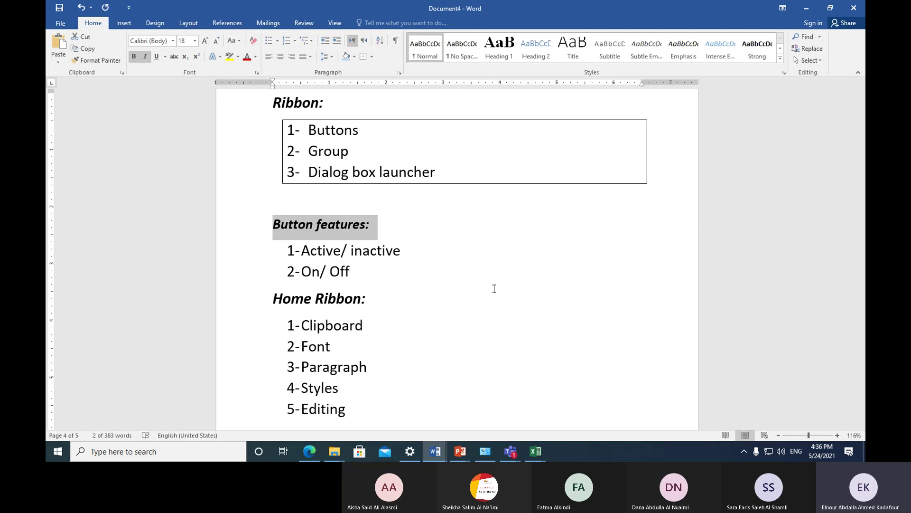
Step: Cut the "Button features:" heading, undo the cut, and deselect the heading
click(88, 37)
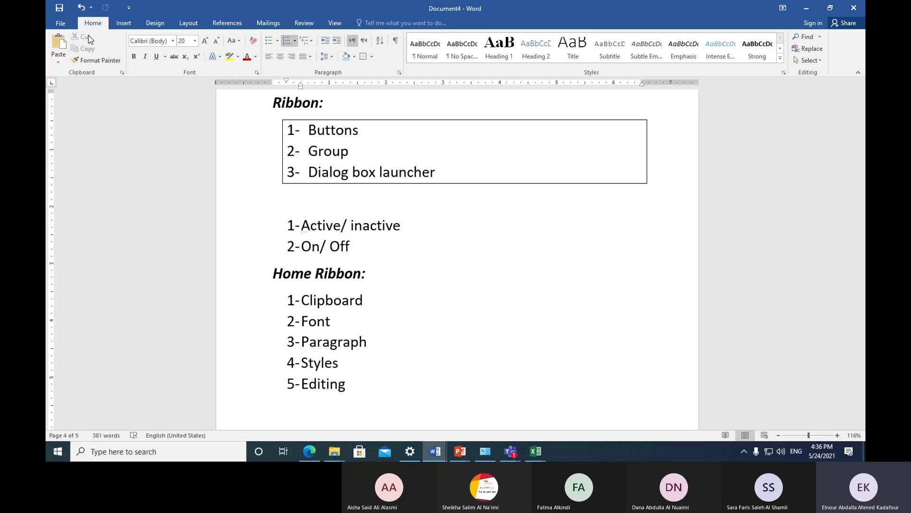
key(ctrl+z)
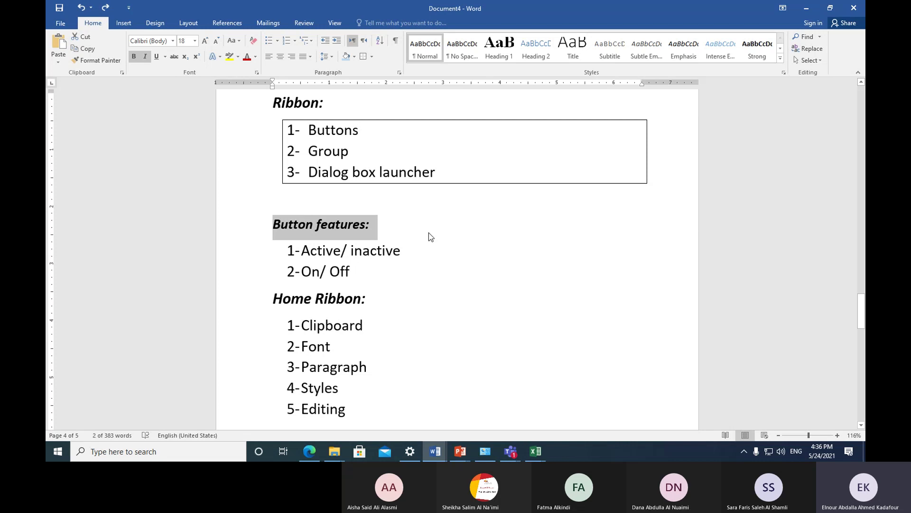
click(389, 277)
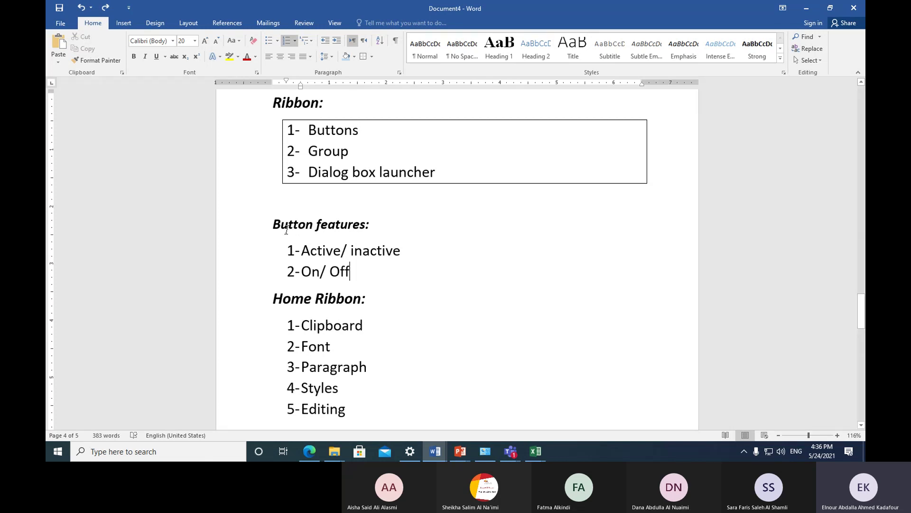
Step: Select the "Button features:" heading and toggle its bold formatting off and on two times
click(262, 227)
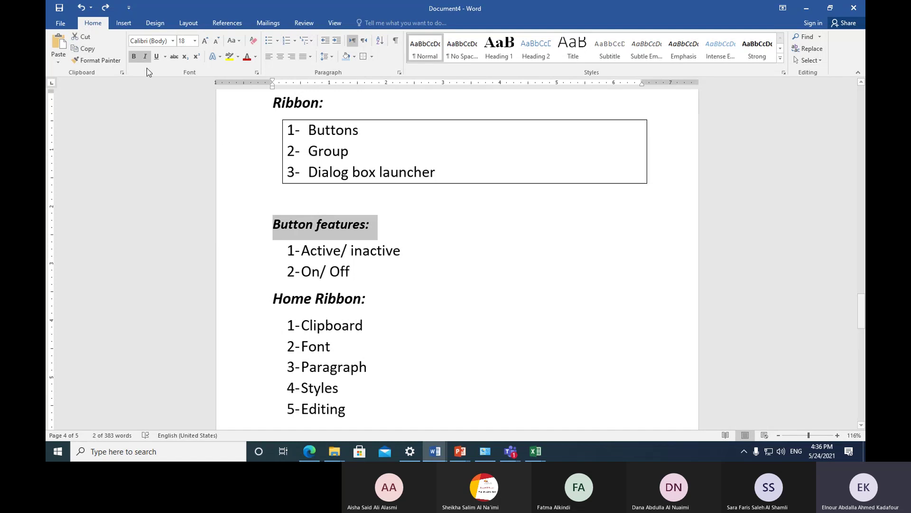
click(134, 57)
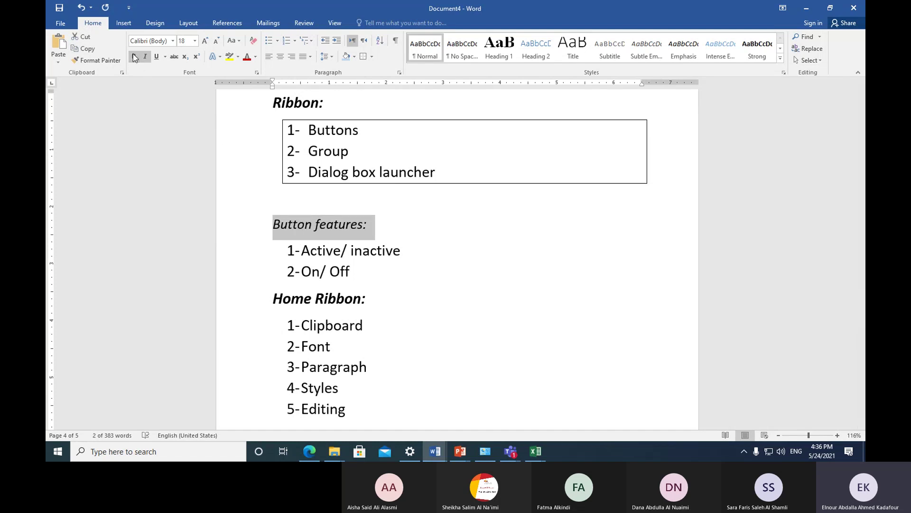
click(134, 56)
click(134, 57)
click(134, 57)
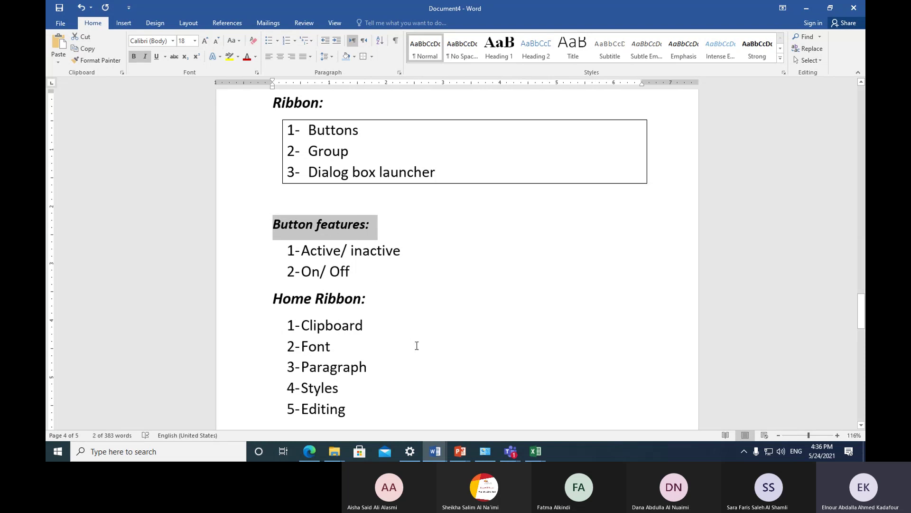
Step: Insert a blank line between the "On/ Off" item and the "Home Ribbon:" heading
scroll(412, 340, down, 3)
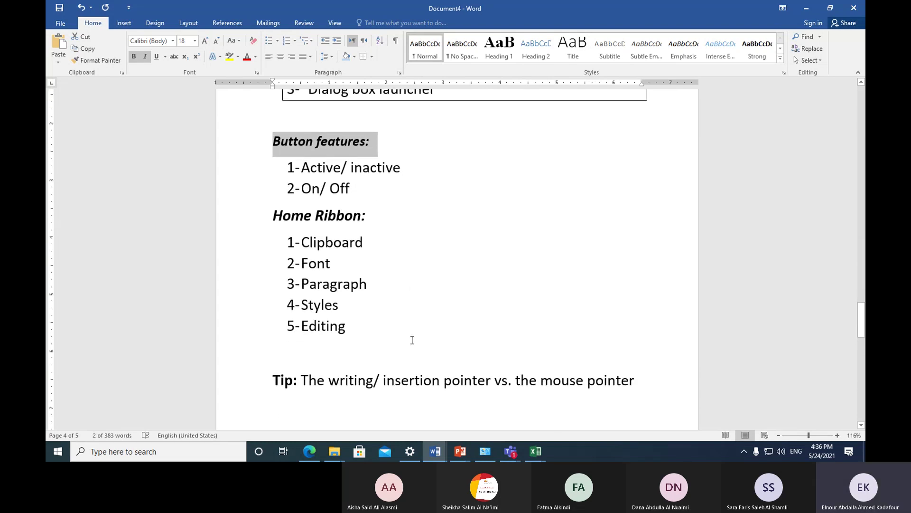
double_click(272, 205)
click(278, 222)
key(Return)
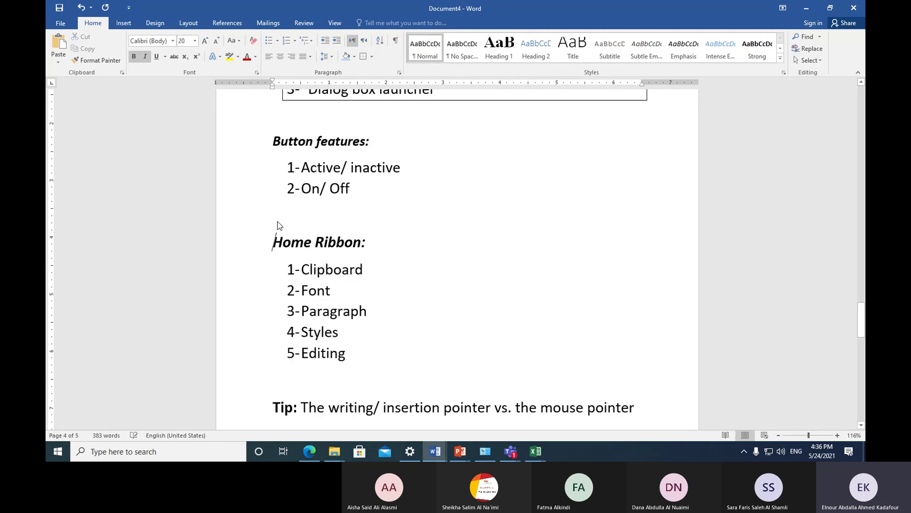
Step: Add a third numbered item reading "Pasting has many options" after the tip about pasting the same content many times
scroll(280, 225, up, 3)
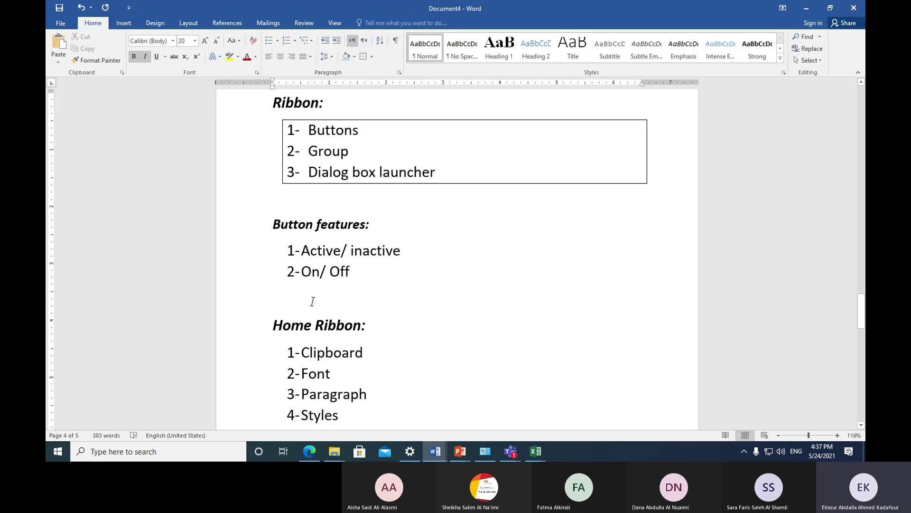
scroll(312, 303, down, 1)
scroll(312, 302, down, 5)
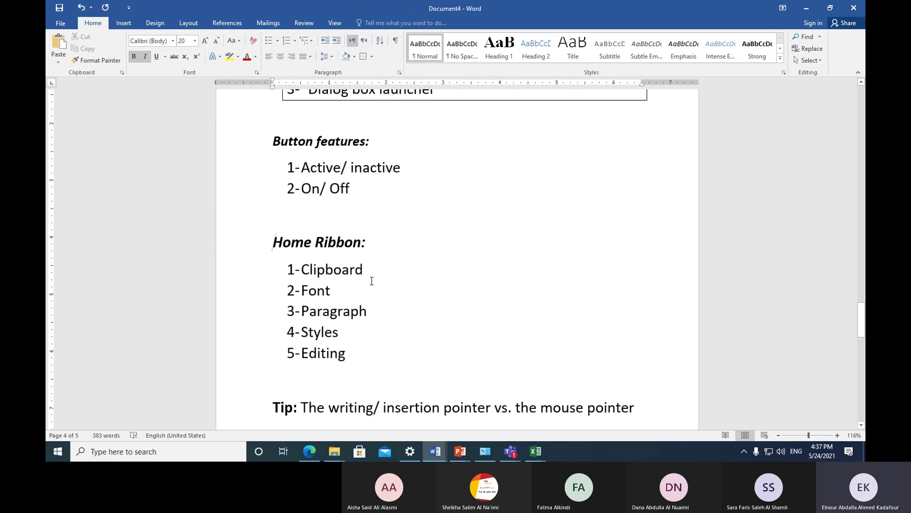
scroll(371, 281, down, 4)
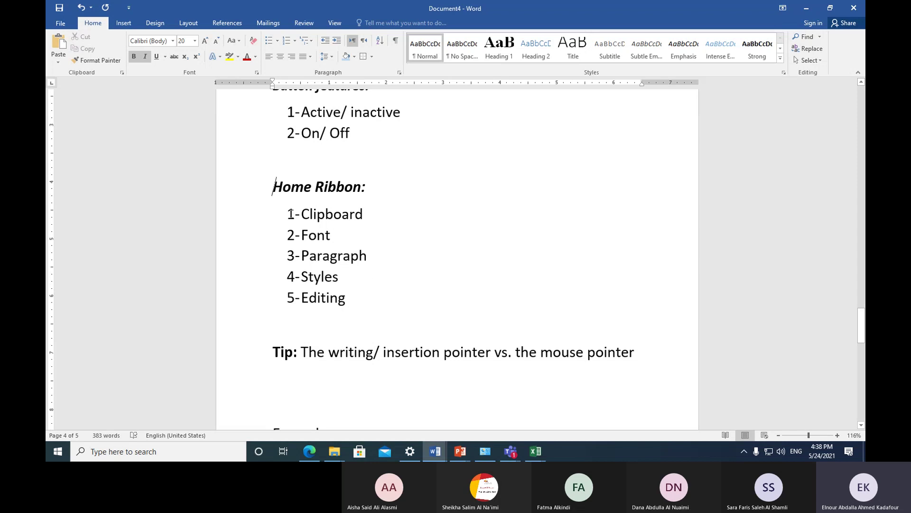
scroll(409, 227, up, 3)
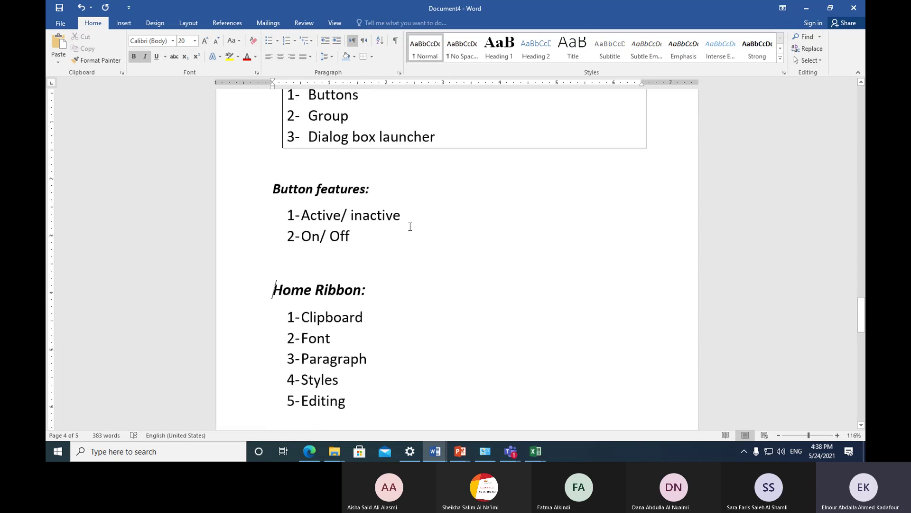
scroll(409, 230, up, 9)
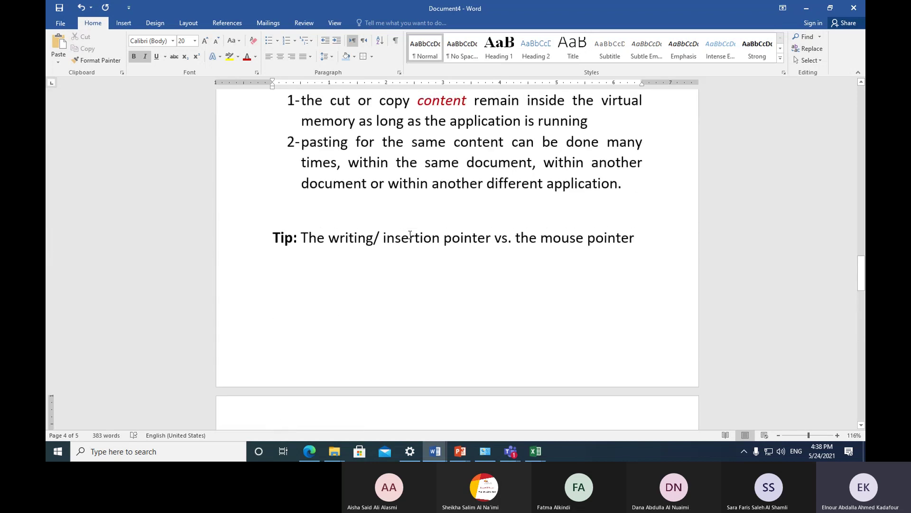
scroll(410, 234, up, 1)
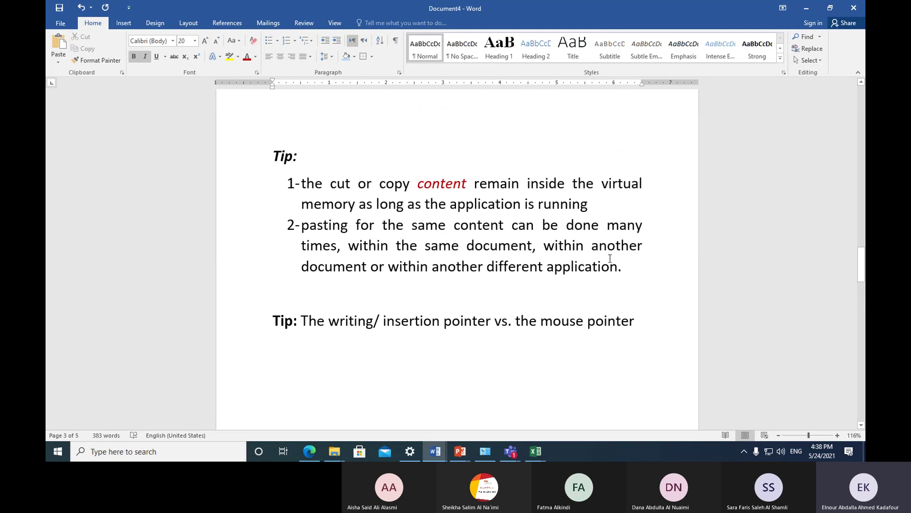
click(624, 272)
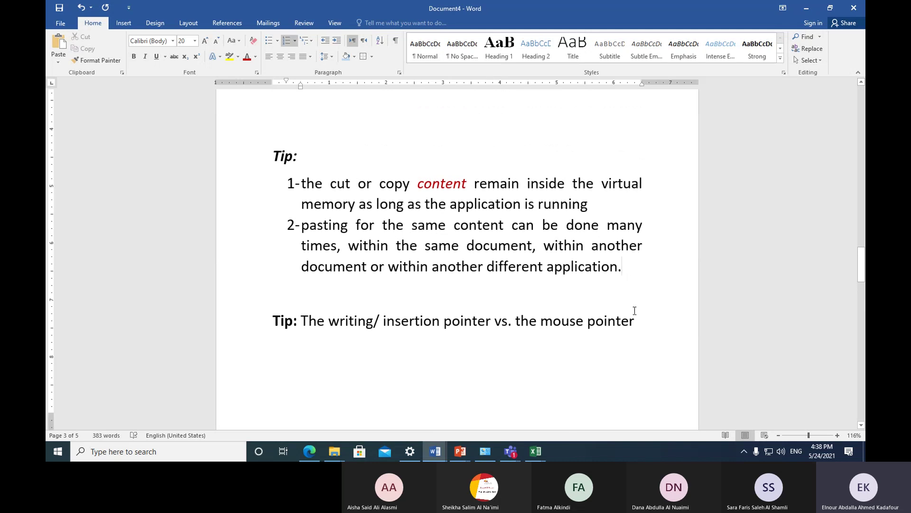
key(Return)
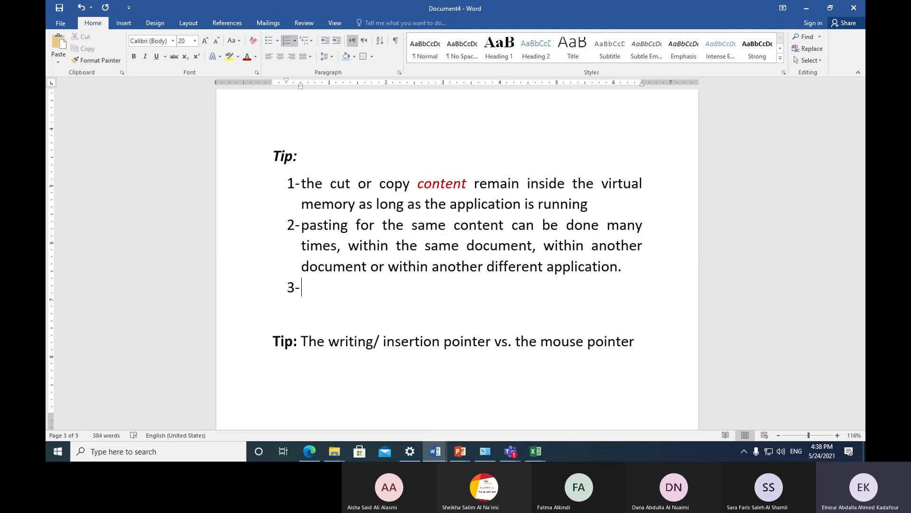
text(pasting h)
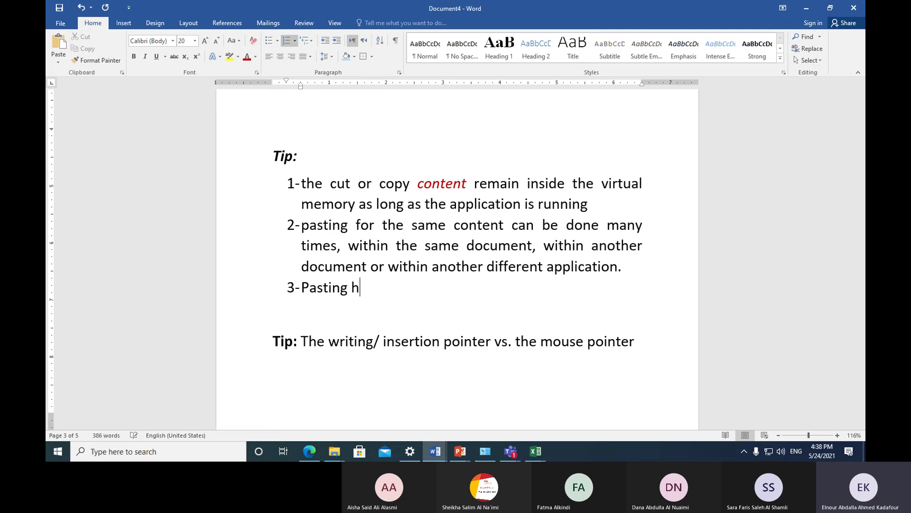
text(as many options)
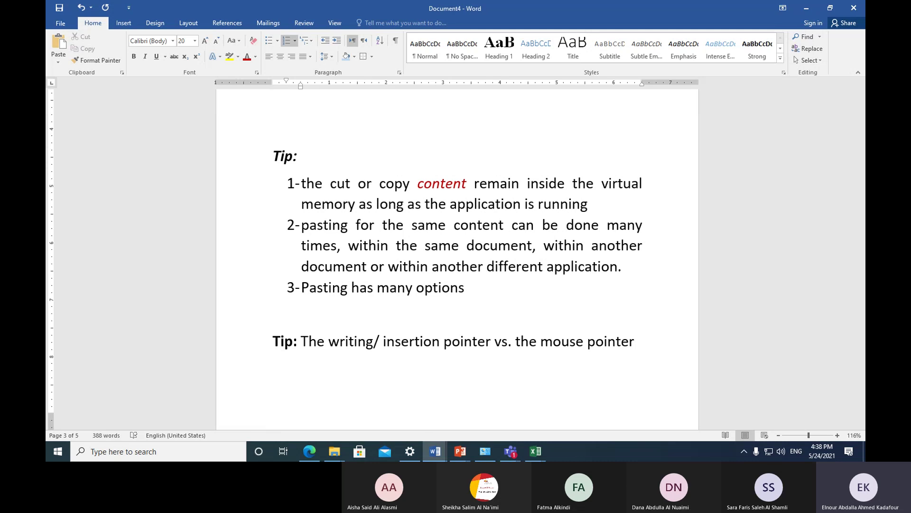
Step: Show the available paste options and look over the document down to the "Ribbon:" section
click(59, 64)
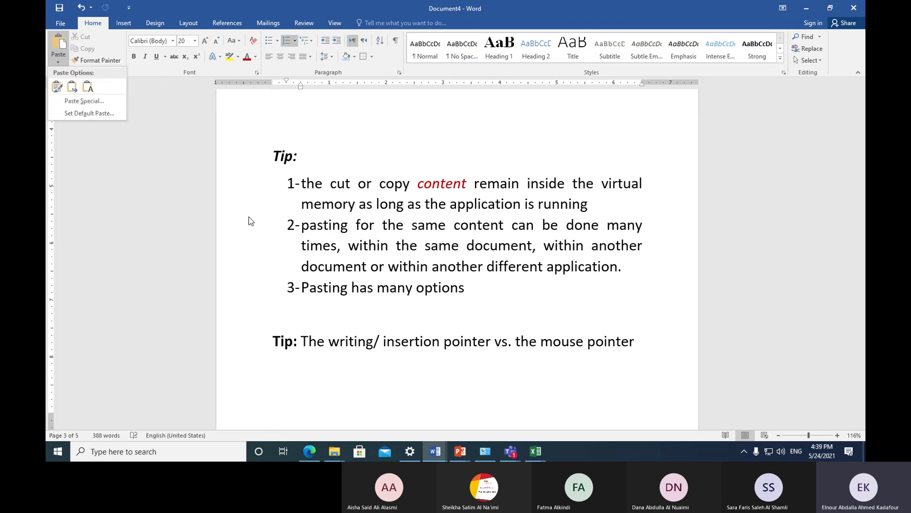
scroll(249, 217, up, 4)
scroll(248, 218, down, 10)
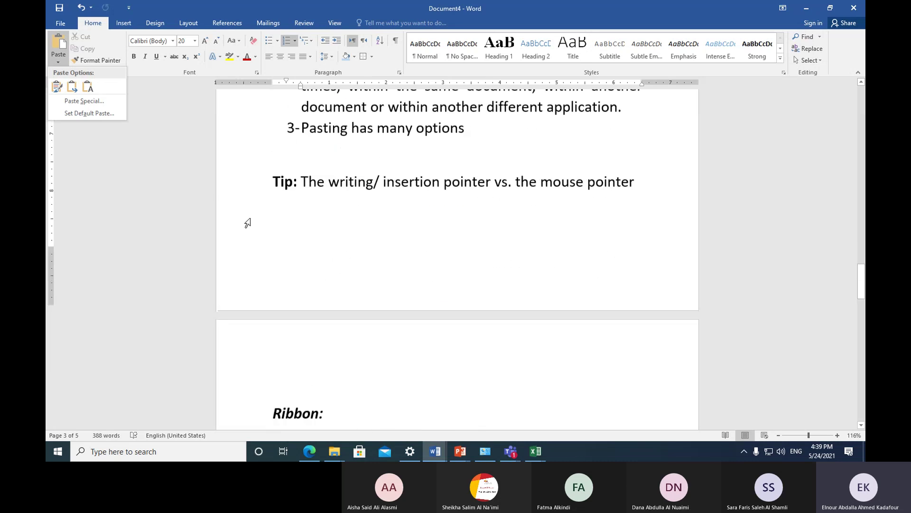
scroll(248, 223, down, 1)
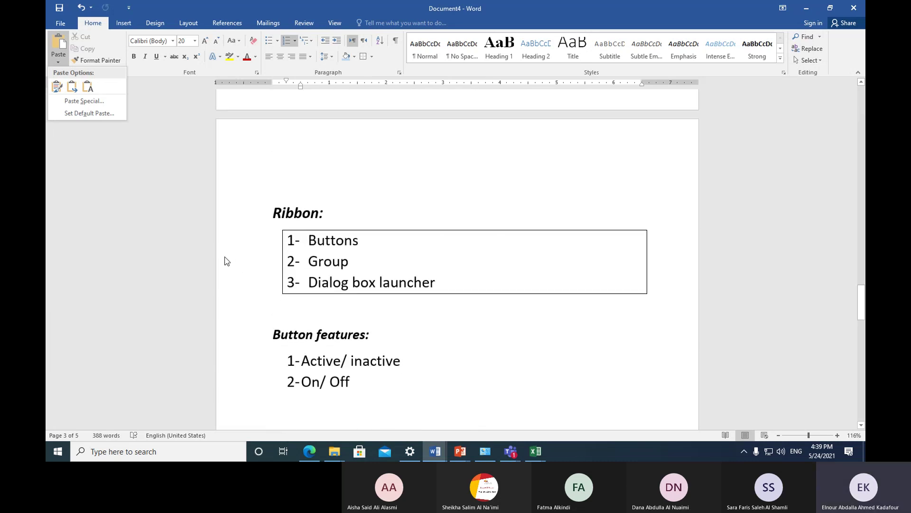
Step: Copy the three boxed list items under the "Ribbon:" heading, from "Buttons" to "Dialog box launcher"
click(298, 244)
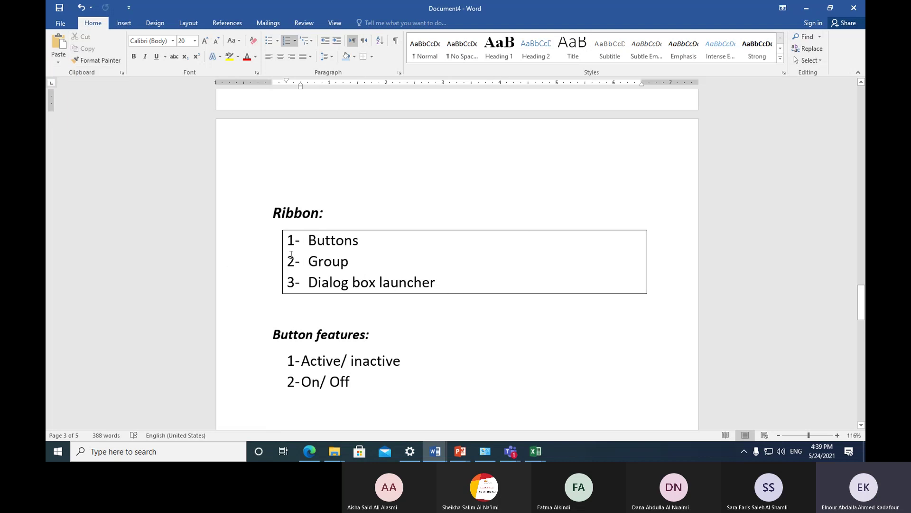
drag(246, 242, 248, 289)
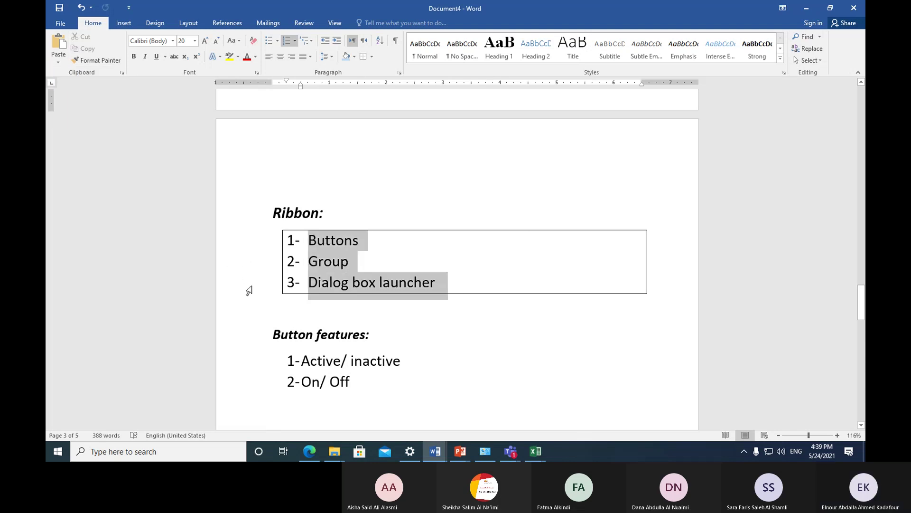
click(87, 49)
Step: Paste the copied list as text only on the blank line above "Home Ribbon:", then undo the paste
scroll(254, 297, down, 3)
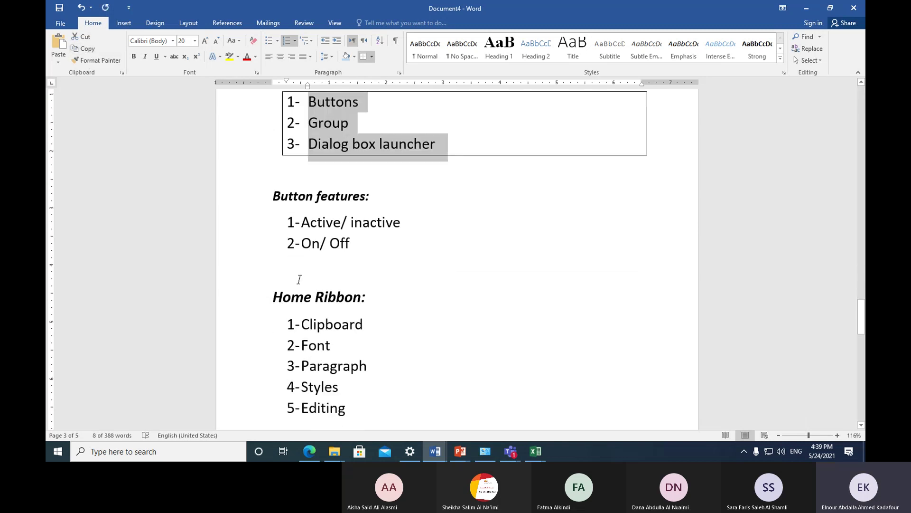
click(288, 270)
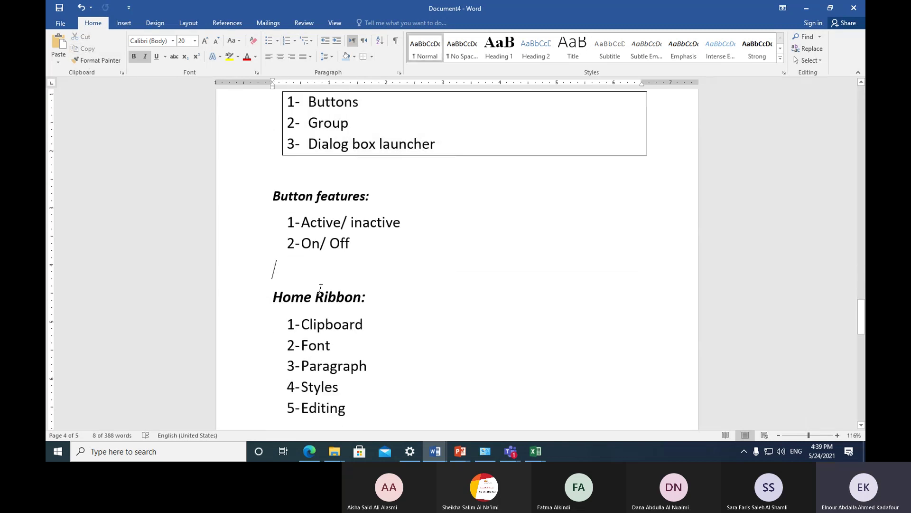
click(58, 65)
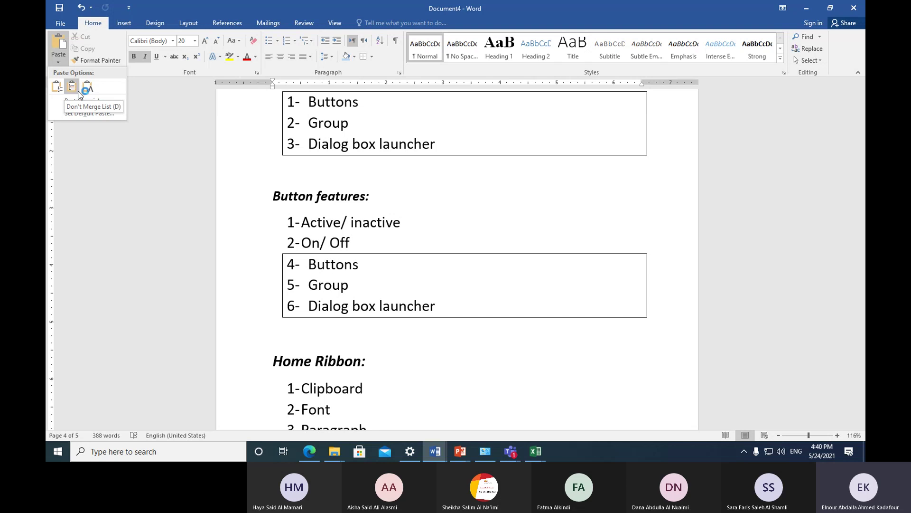
click(89, 92)
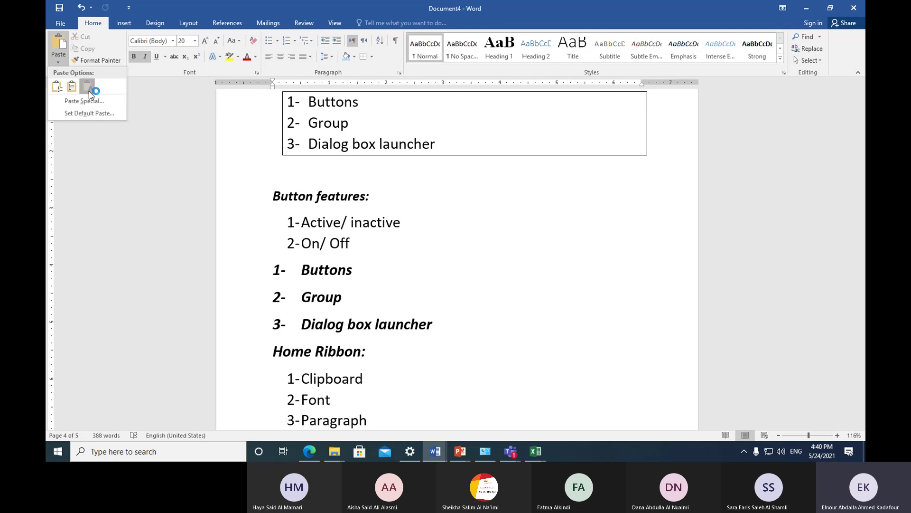
click(88, 88)
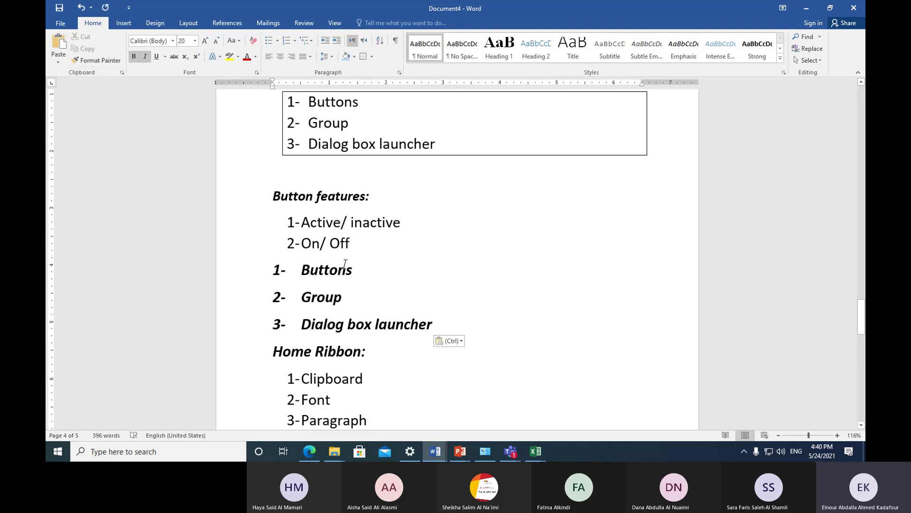
key(ctrl+z)
Step: Open the Clipboard pane to show the collected items
scroll(345, 265, up, 10)
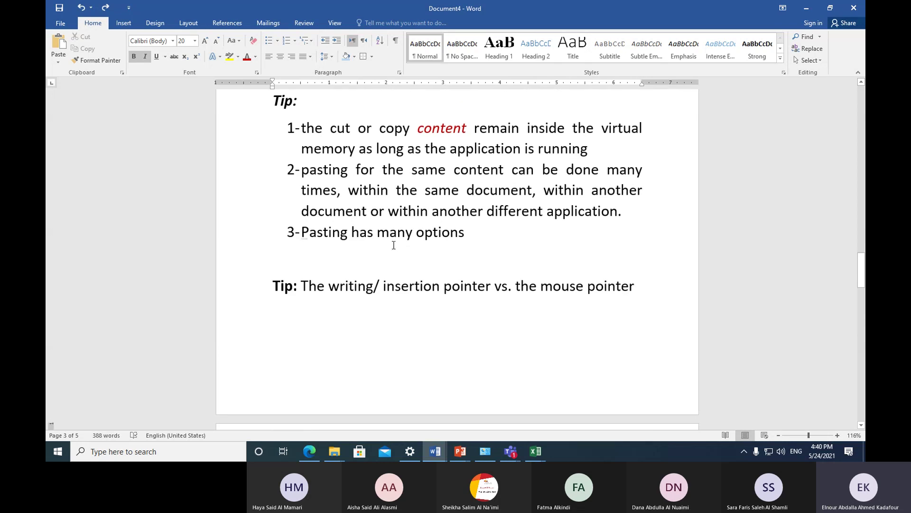
scroll(393, 245, down, 8)
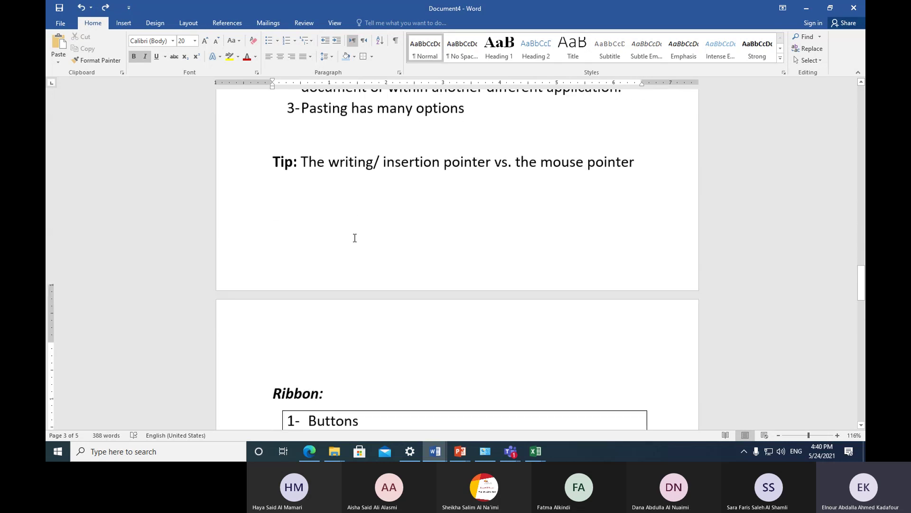
scroll(354, 238, down, 4)
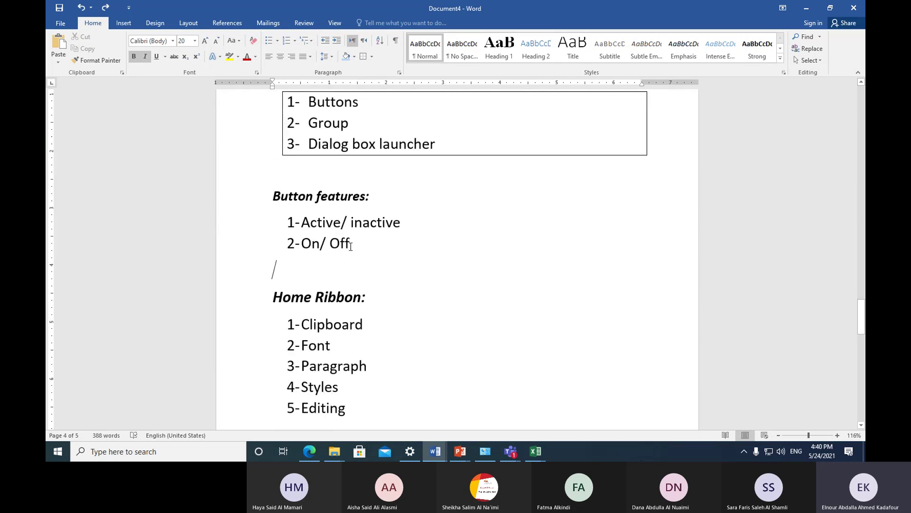
scroll(351, 246, down, 1)
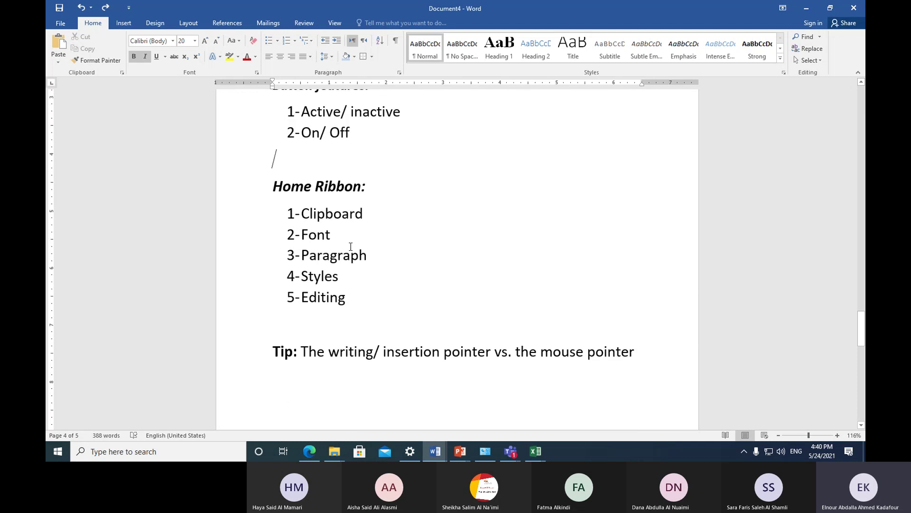
click(122, 73)
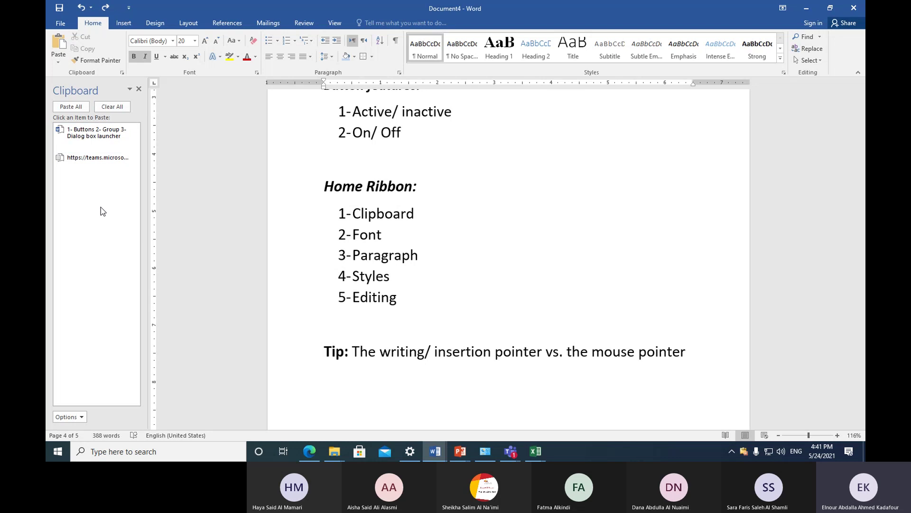
Step: Paste all collected clipboard items on the blank line above "Home Ribbon:" and undo the whole paste
click(75, 107)
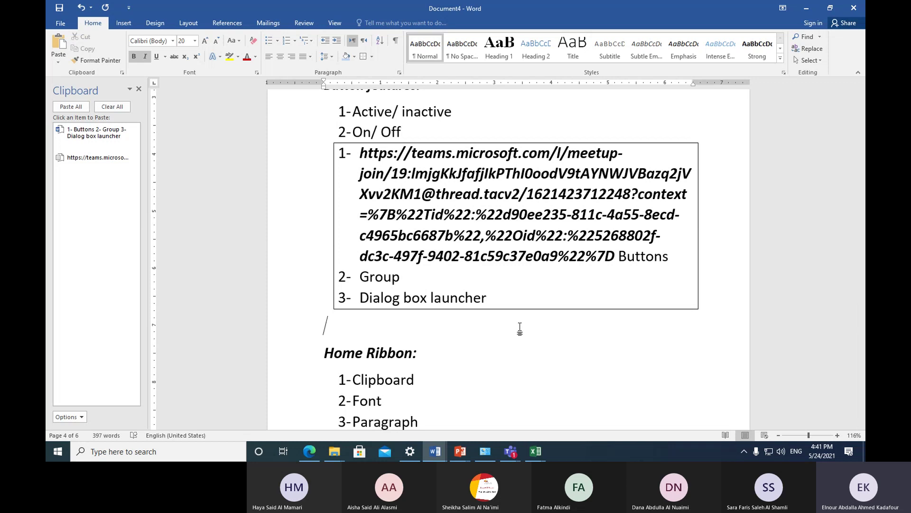
key(ctrl+z)
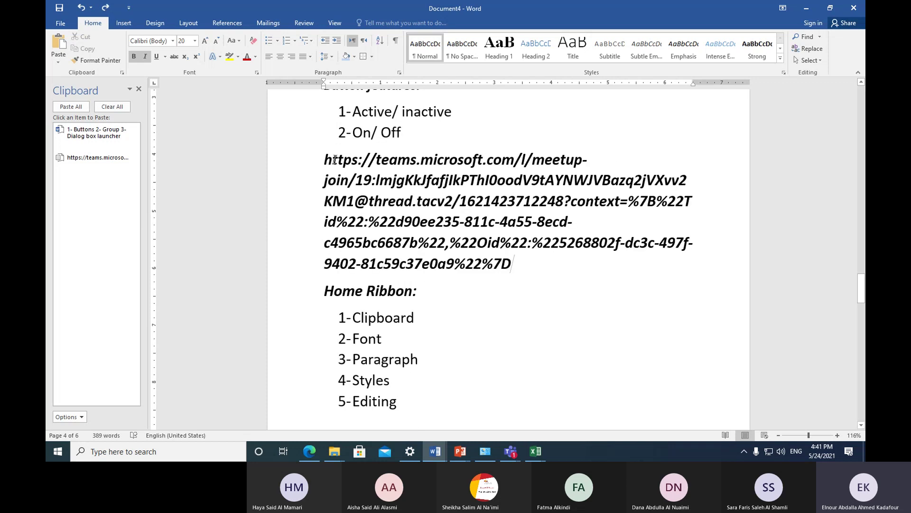
key(ctrl+z)
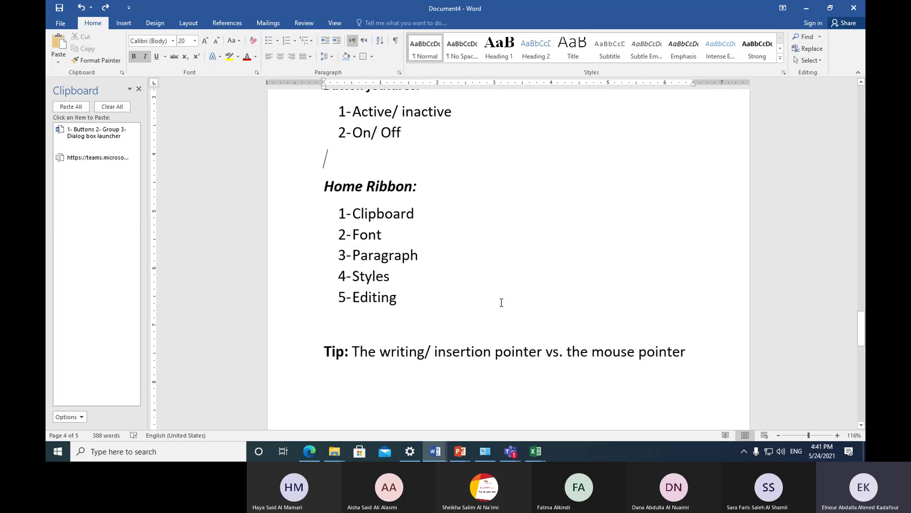
Step: Clear all items from the clipboard and check which paste options are available
click(119, 108)
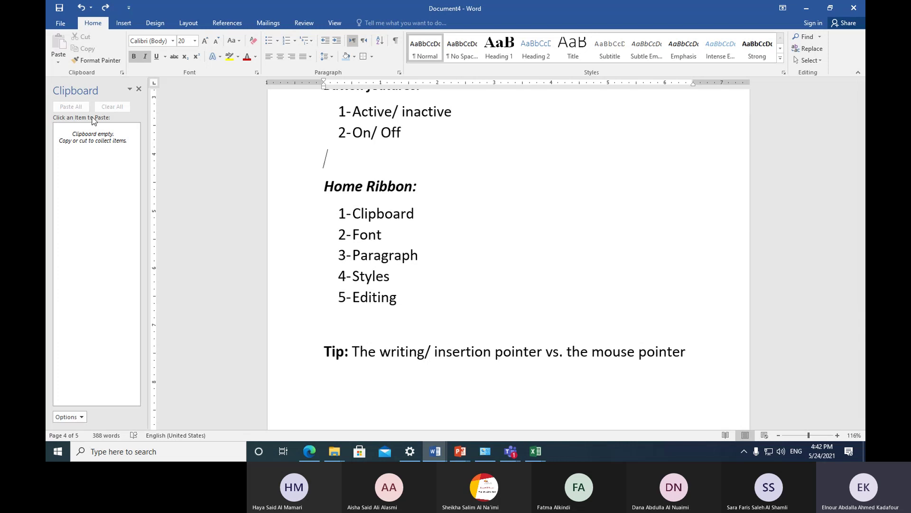
click(57, 63)
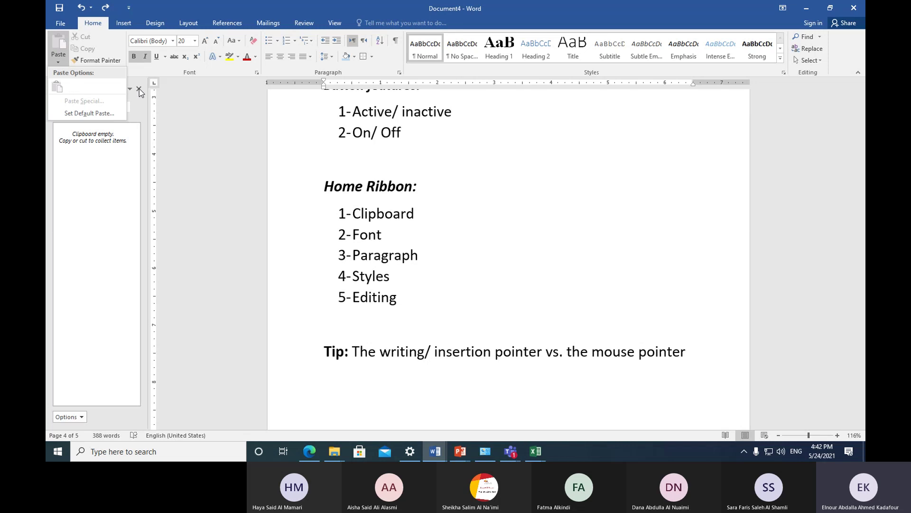
Step: Close the Clipboard pane and italicize the "Clipboard" item in the list under "Home Ribbon:"
key(Escape)
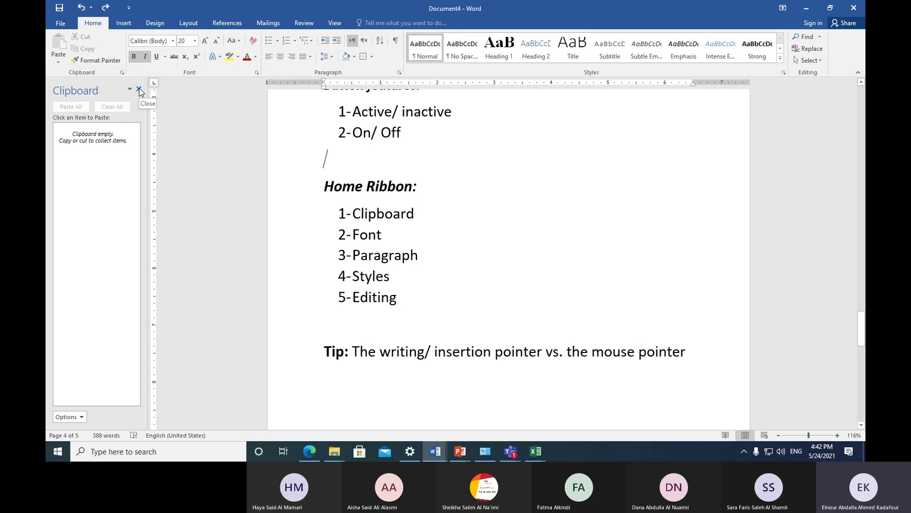
click(139, 90)
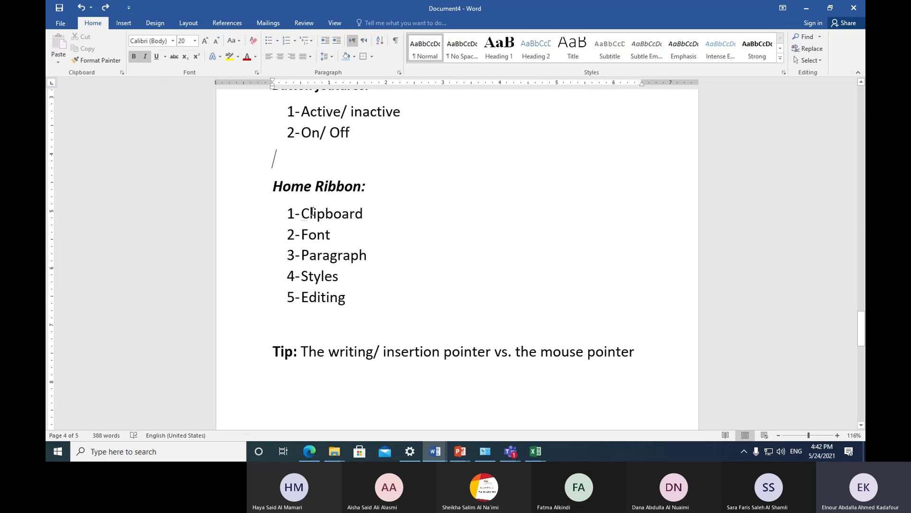
drag(302, 213, 383, 212)
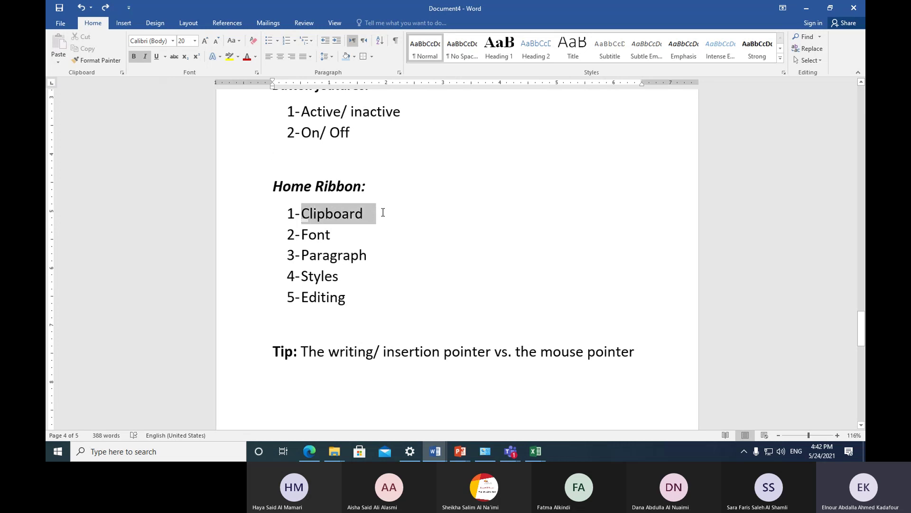
click(144, 57)
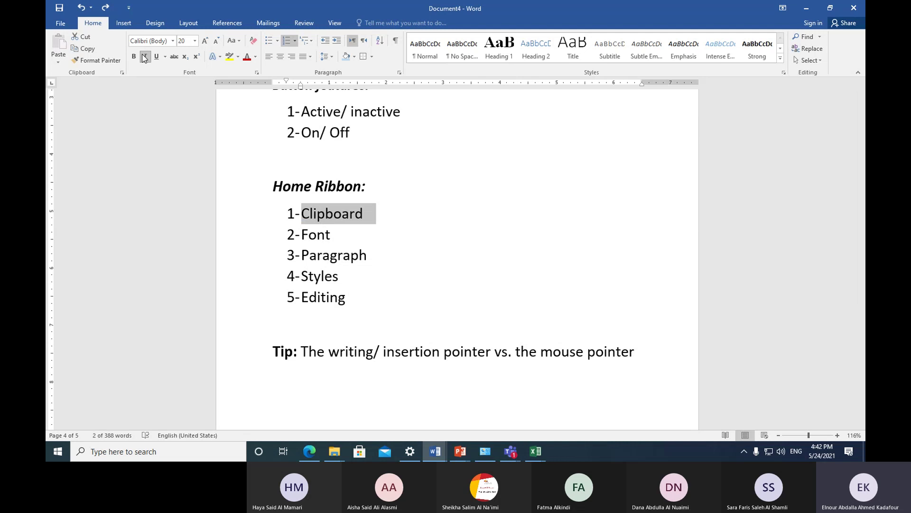
click(366, 236)
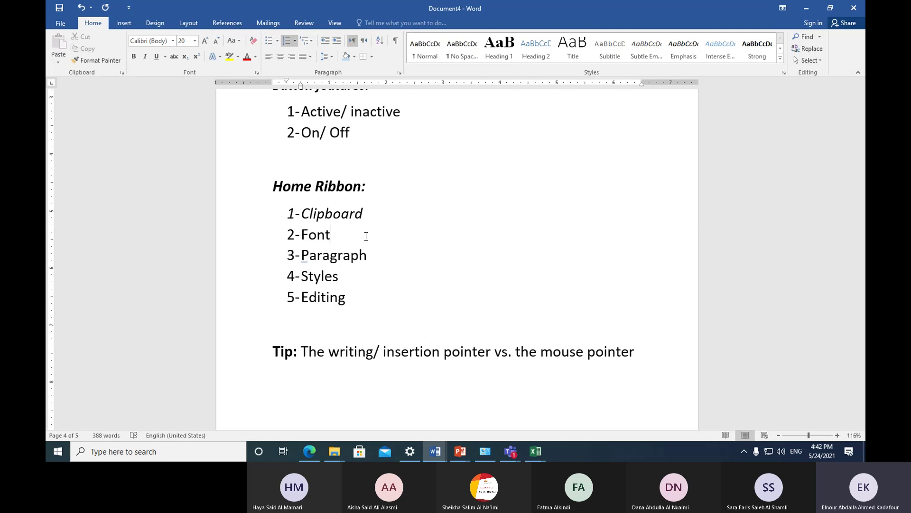
drag(302, 235, 377, 258)
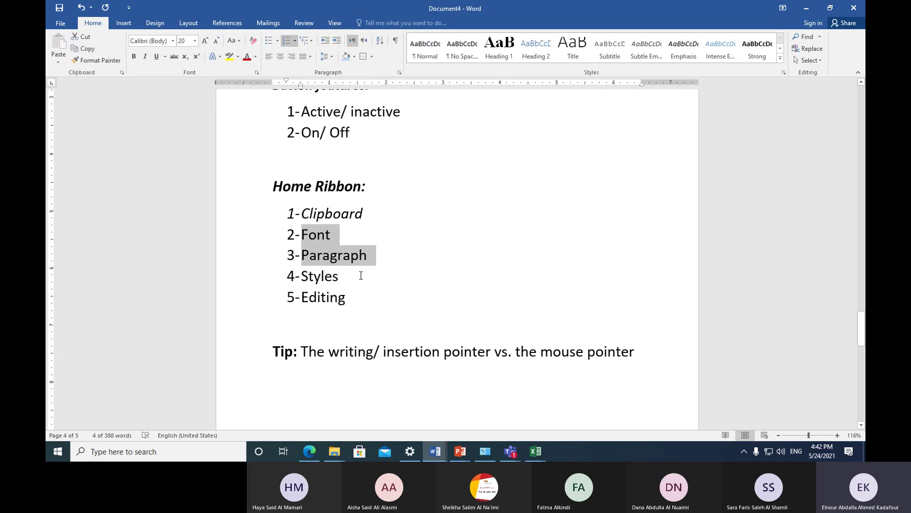
click(332, 234)
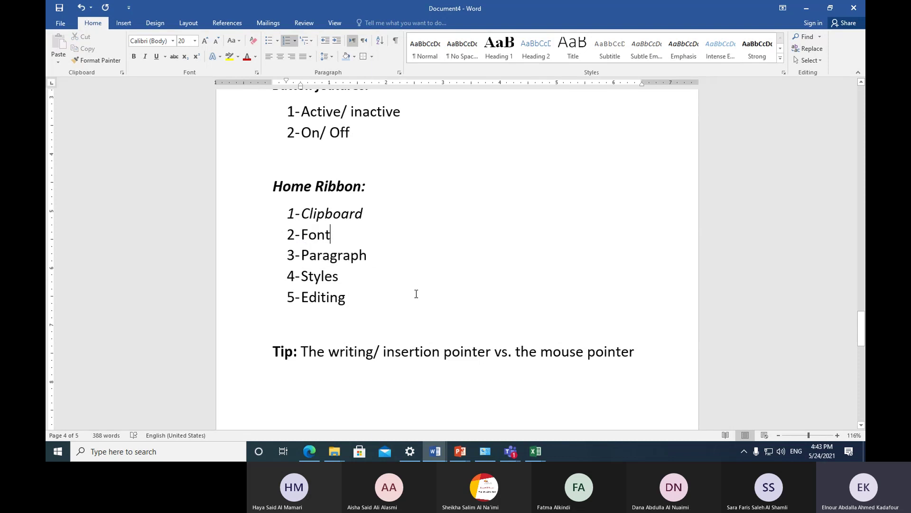
click(374, 255)
click(337, 233)
click(373, 256)
Step: Add the line "Font Group:" directly below the "Editing" list item and start a new line under it
click(284, 326)
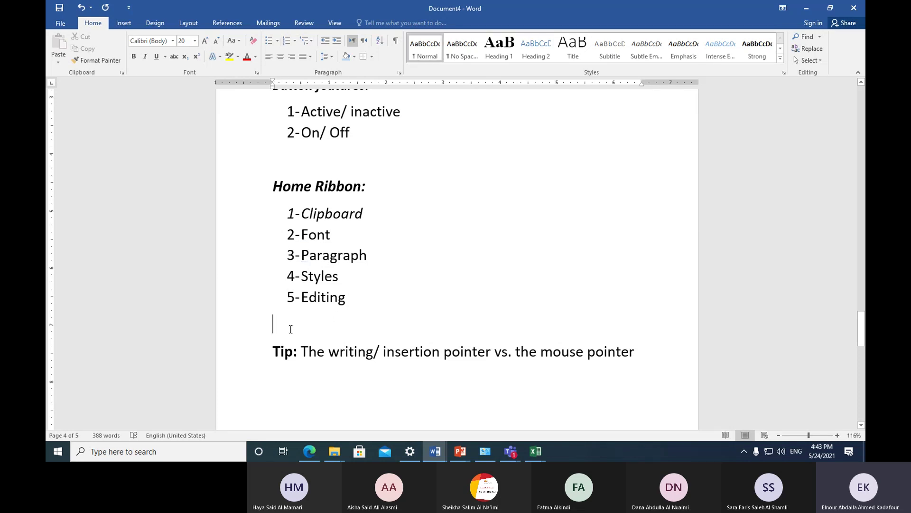
key(Return)
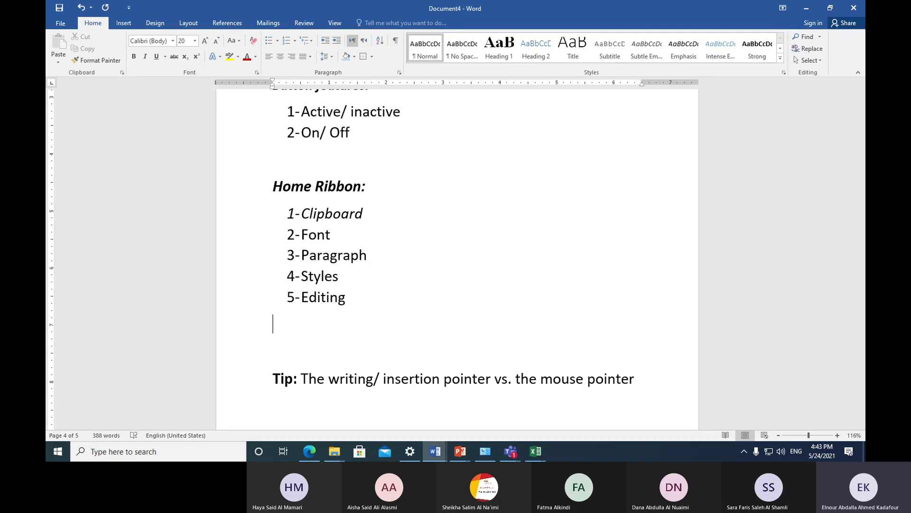
text(font Group)
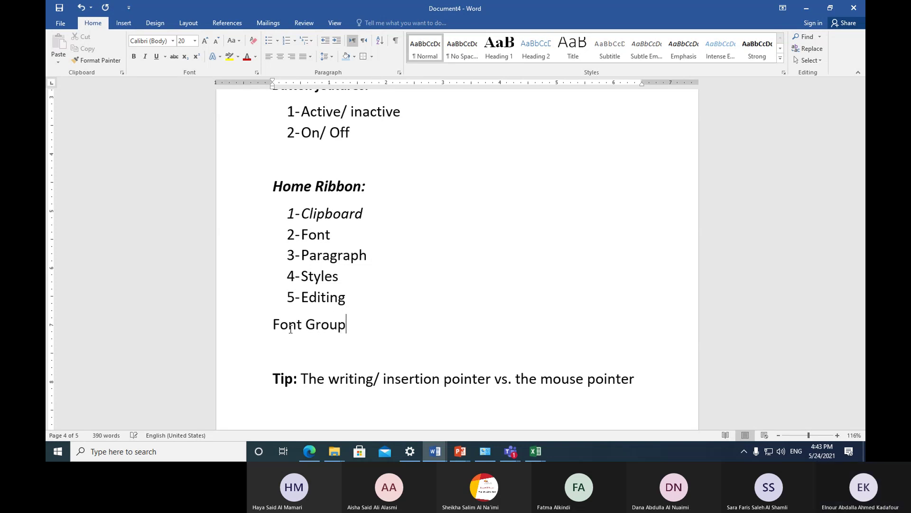
text(:)
key(Return)
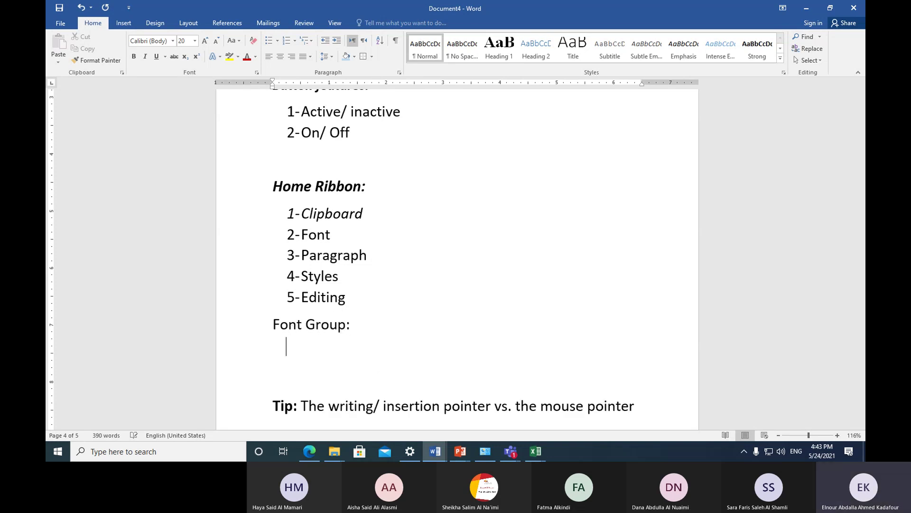
Step: Format the "Font Group:" line as bold italic and insert a blank line above it
click(255, 328)
click(134, 56)
click(146, 56)
click(275, 333)
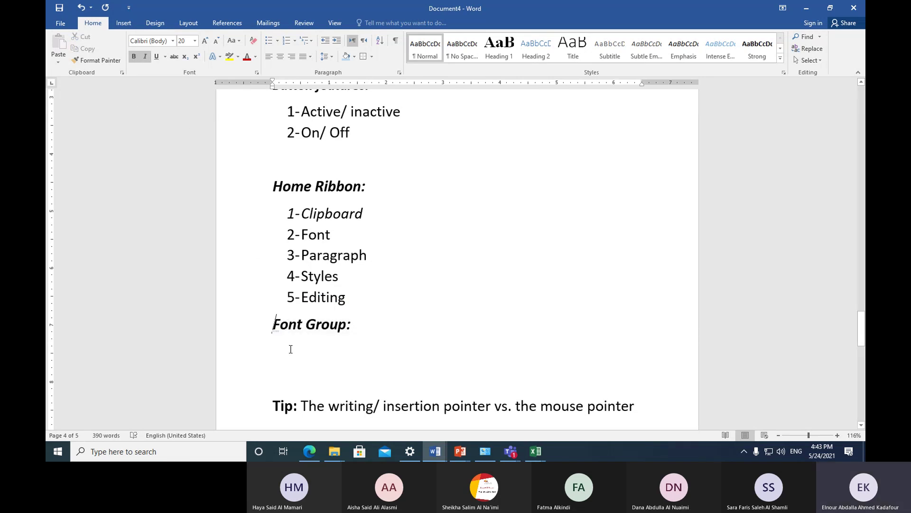
key(Return)
Step: Start a numbered list in the "1-" style under "Font Group:" with the items "Font type", "Font size" and "Change case"
click(365, 363)
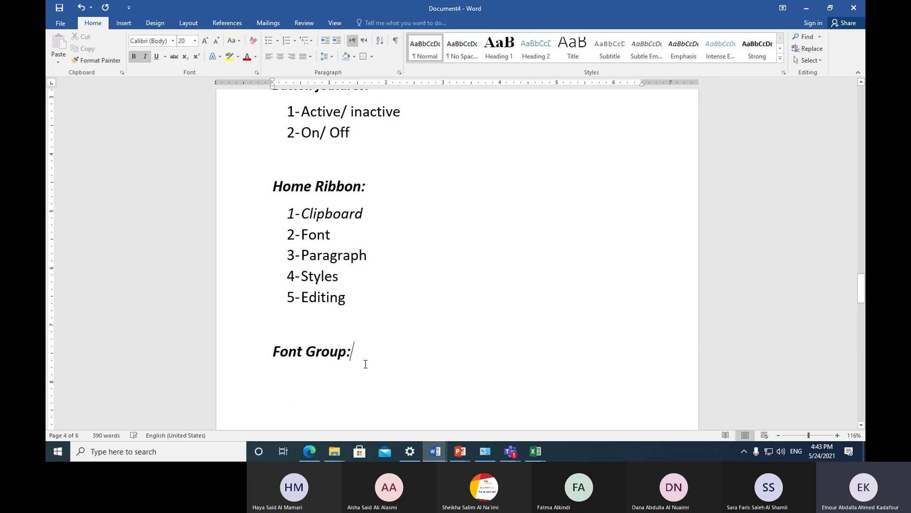
scroll(366, 363, down, 2)
click(300, 279)
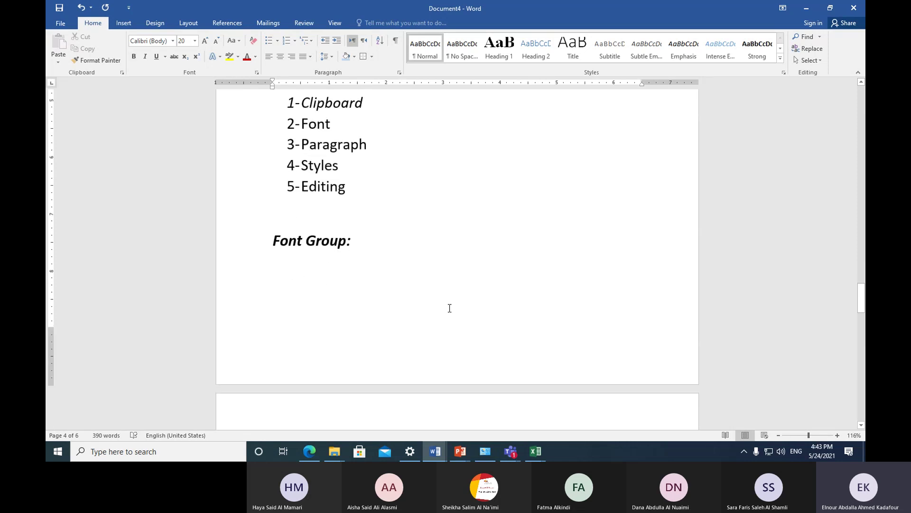
text(1-)
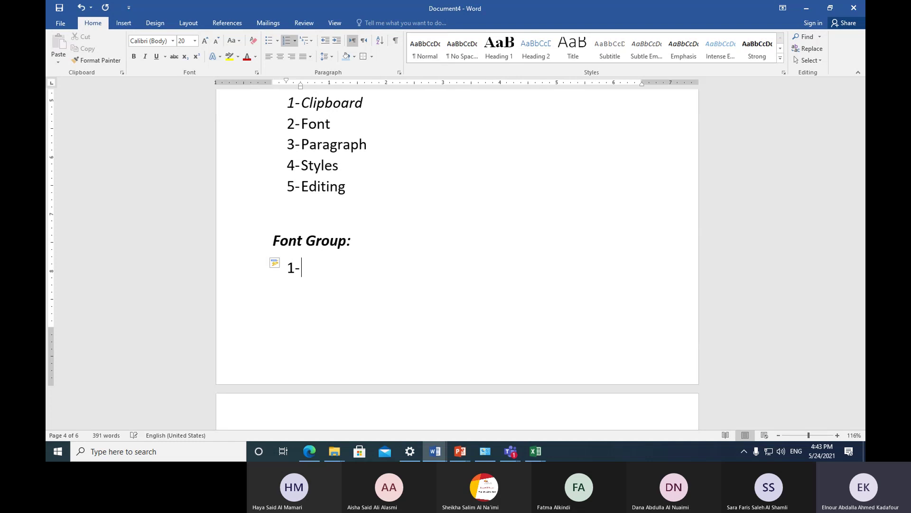
text( font type)
key(Return)
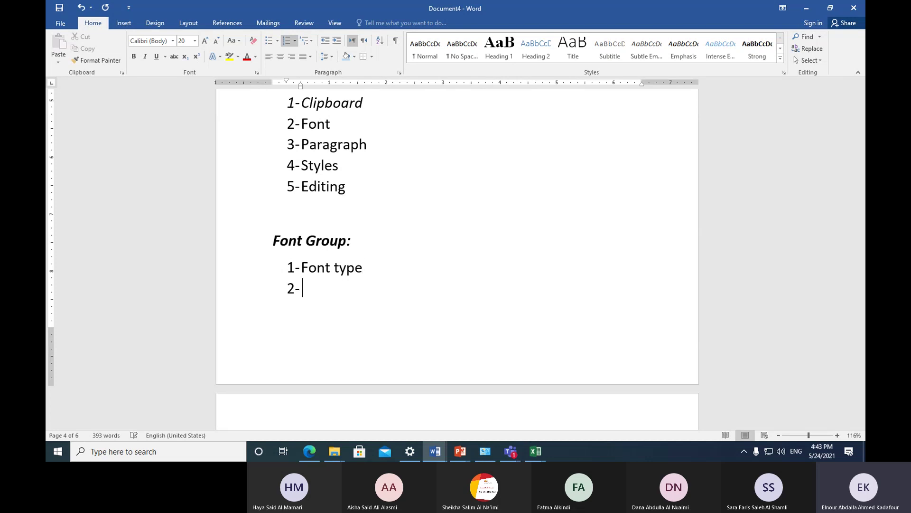
text(font size)
key(Return)
text(change)
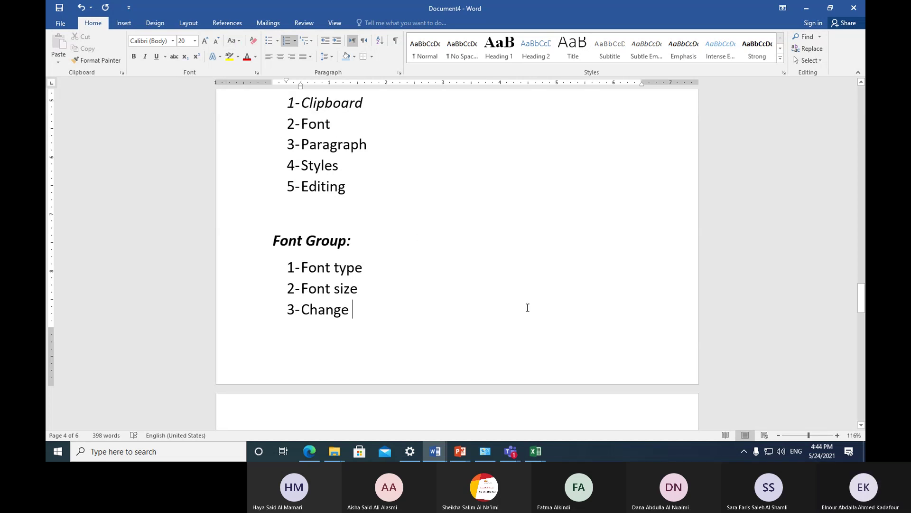
text(case)
key(ctrl+Return)
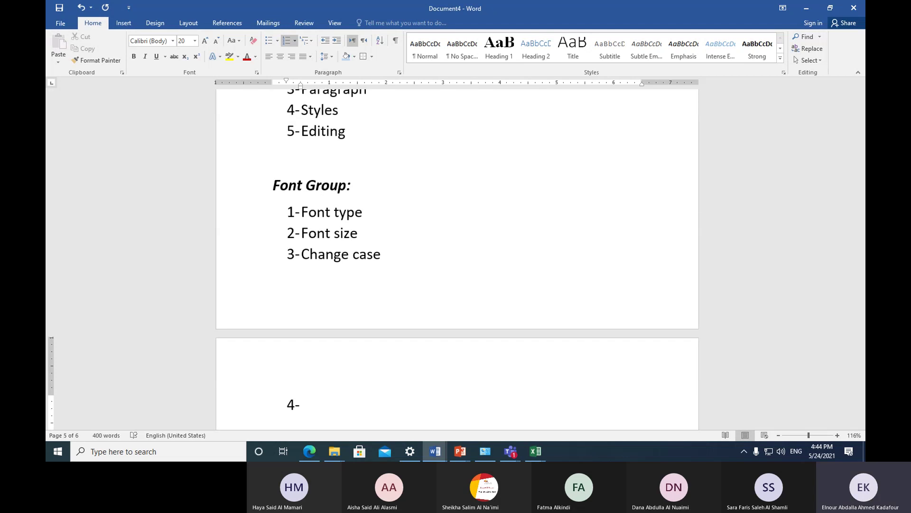
Step: Continue the numbered list with "Effects" as item 4 and "Font gallery" as item 5
text(effects)
key(Return)
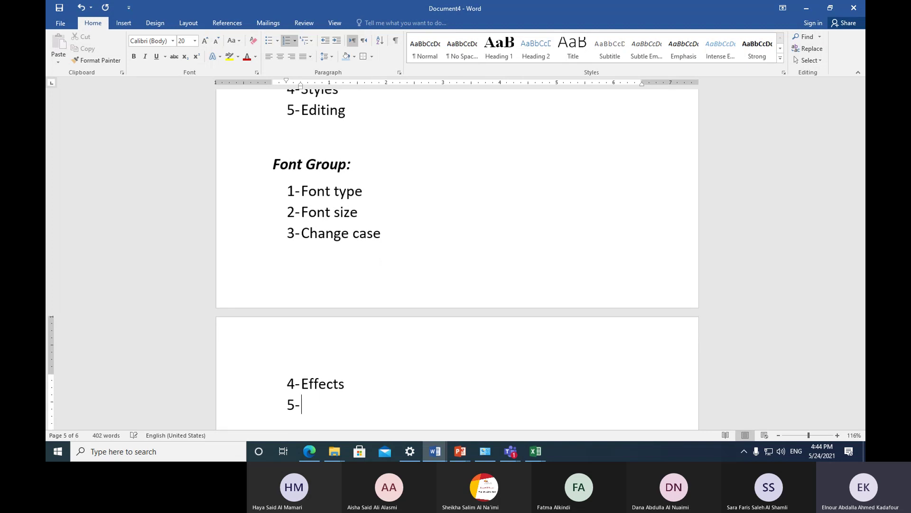
text(font galla)
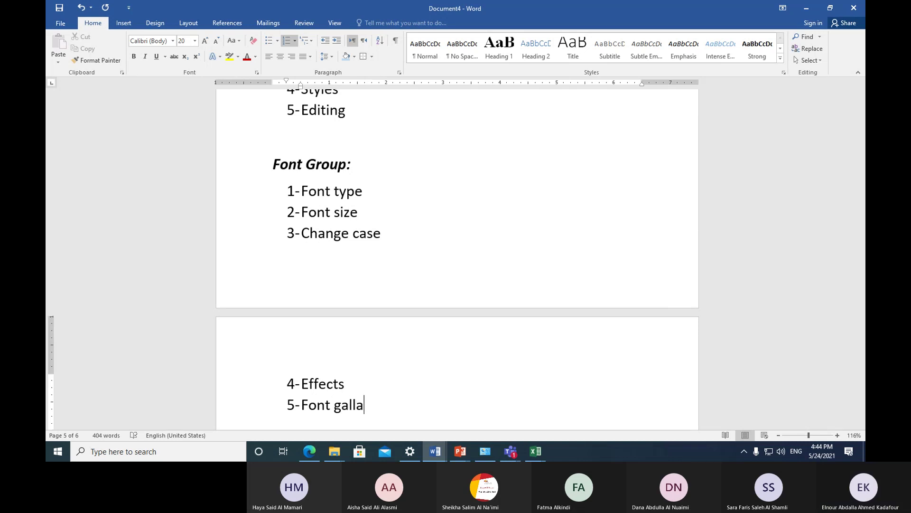
key(BackSpace)
text(ery)
key(Return)
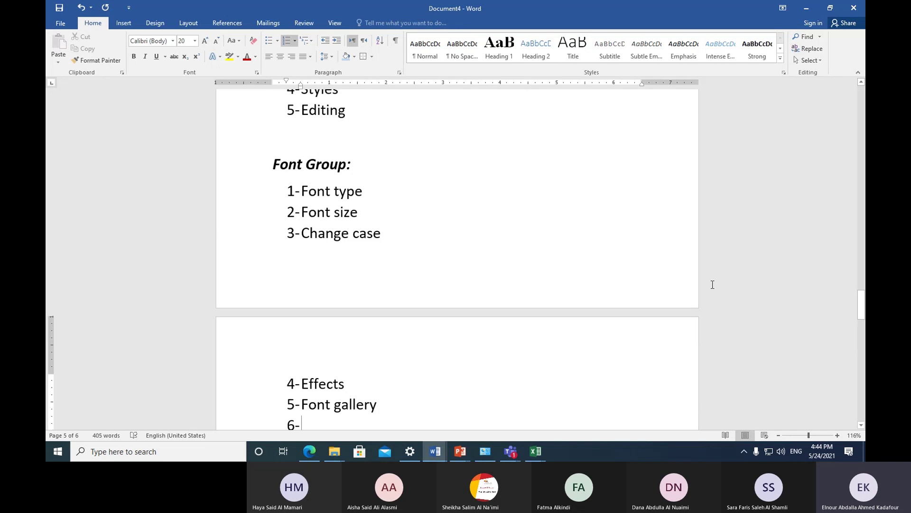
Step: Add "Highlighting pen" as item 6, correcting the misspelled first word with the spelling suggestion
scroll(464, 302, down, 2)
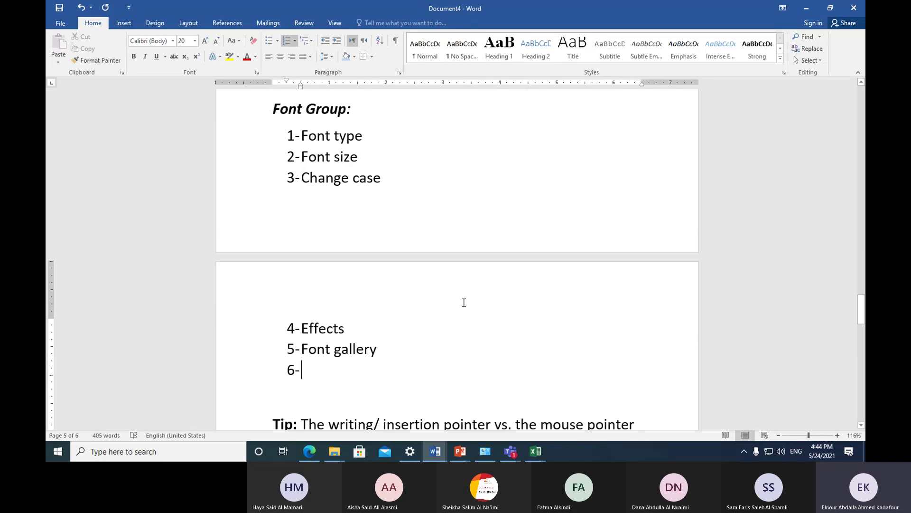
text(hight)
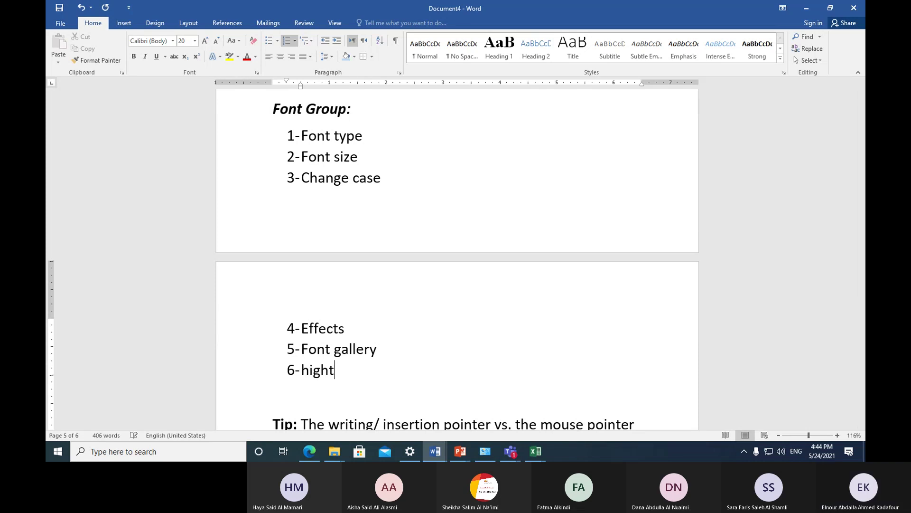
text(lighting pe)
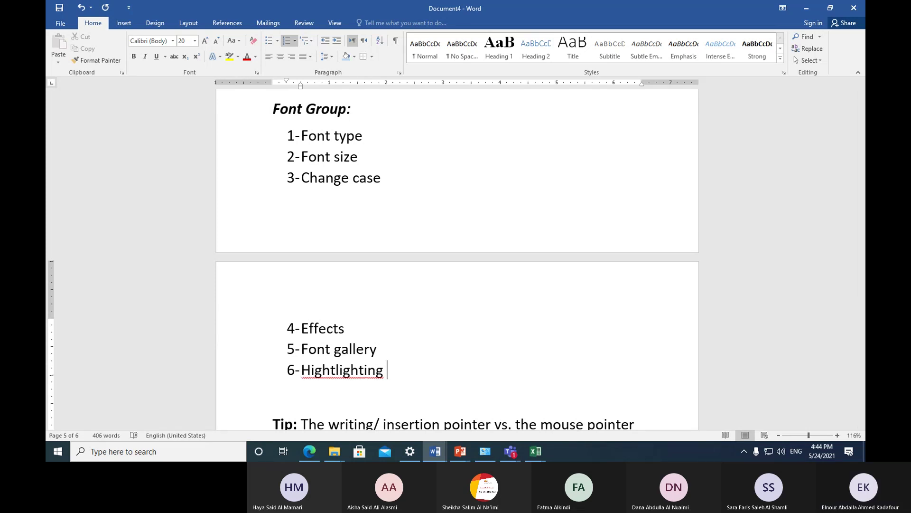
text(n)
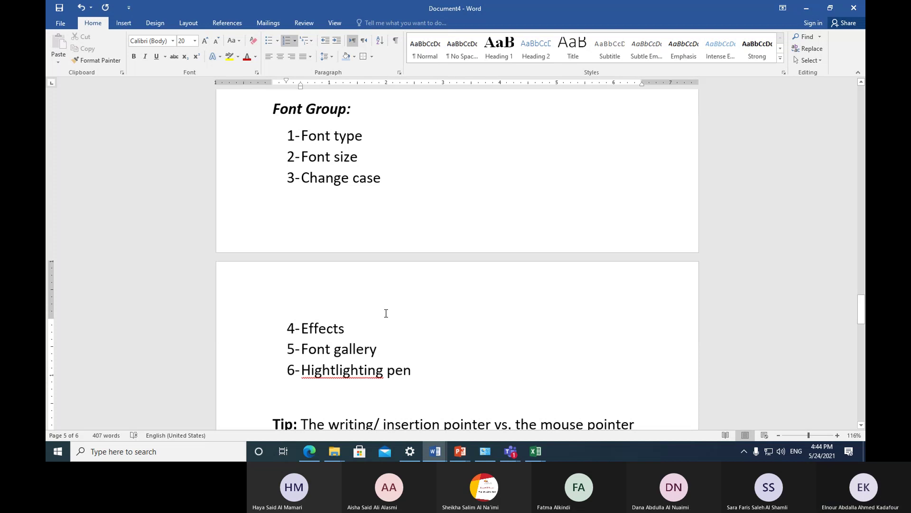
right_click(352, 370)
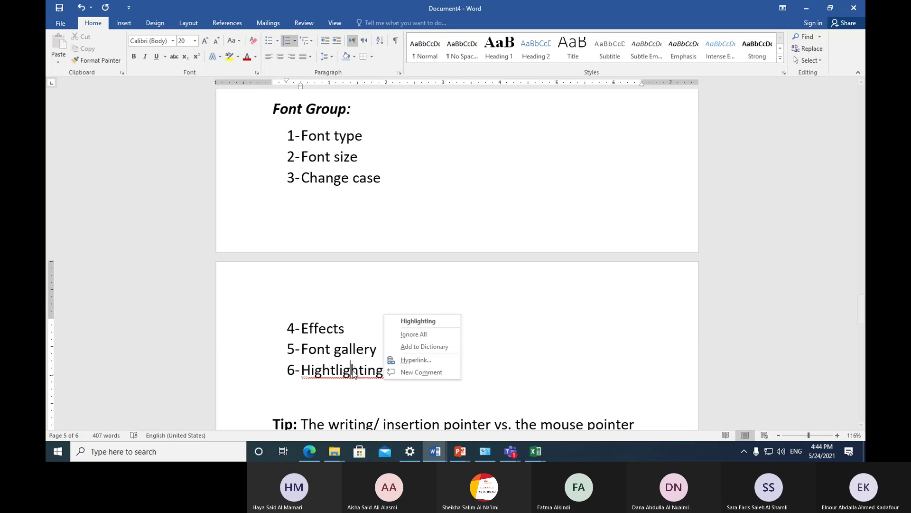
click(404, 321)
click(412, 373)
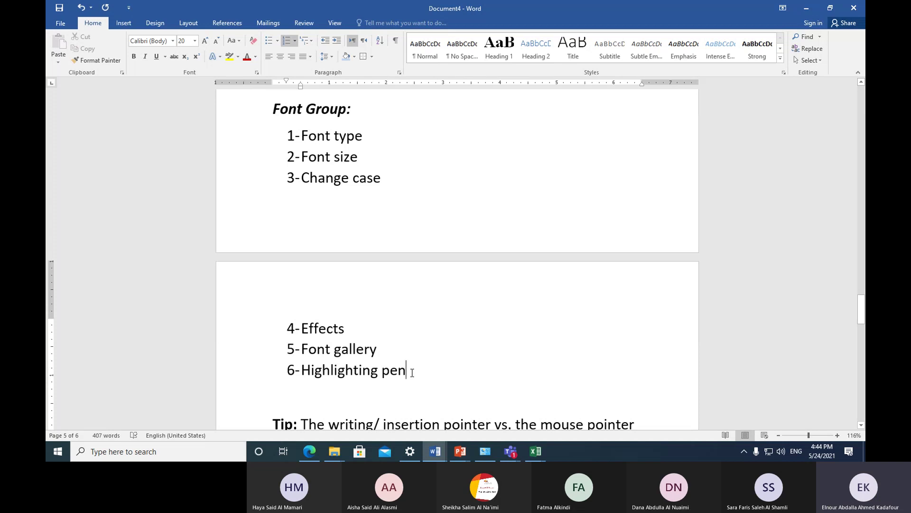
Step: Add "Font color" as item 7 and "Remove all format" as item 8 of the Font Group list
key(Return)
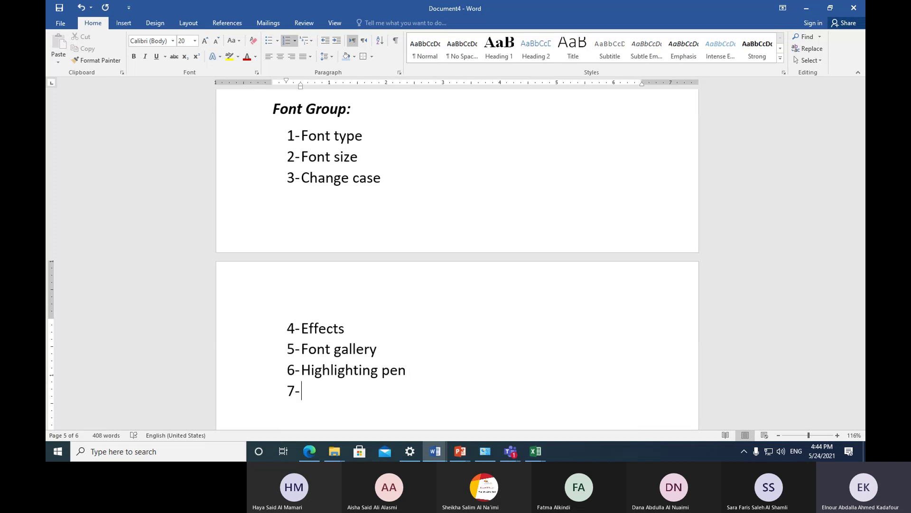
text(font )
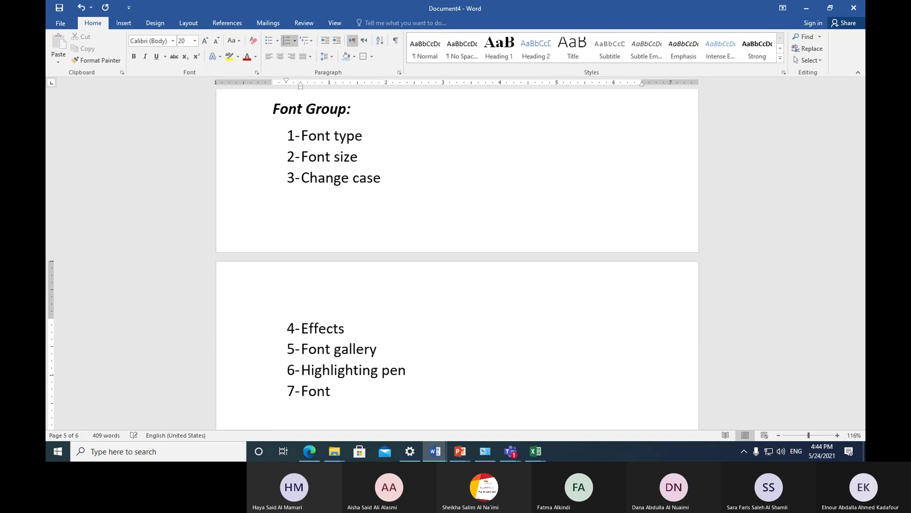
text(color)
key(Return)
text(re)
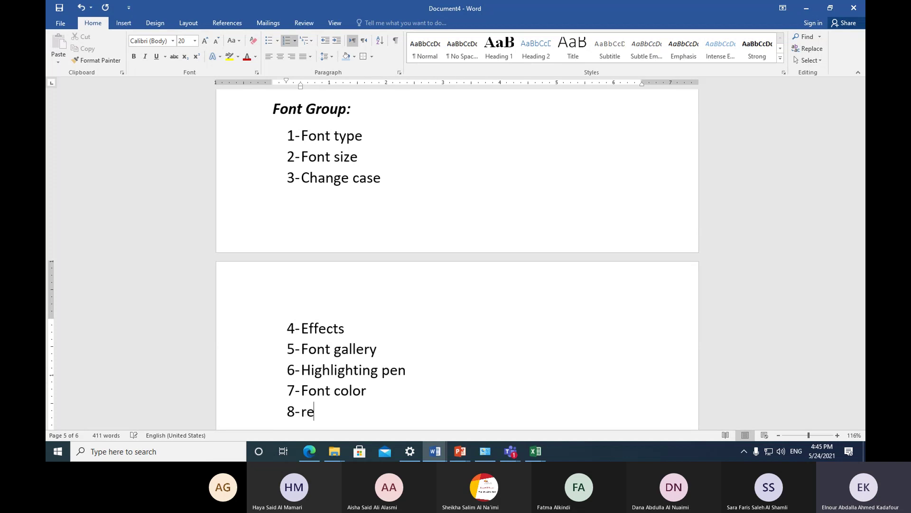
text(mo)
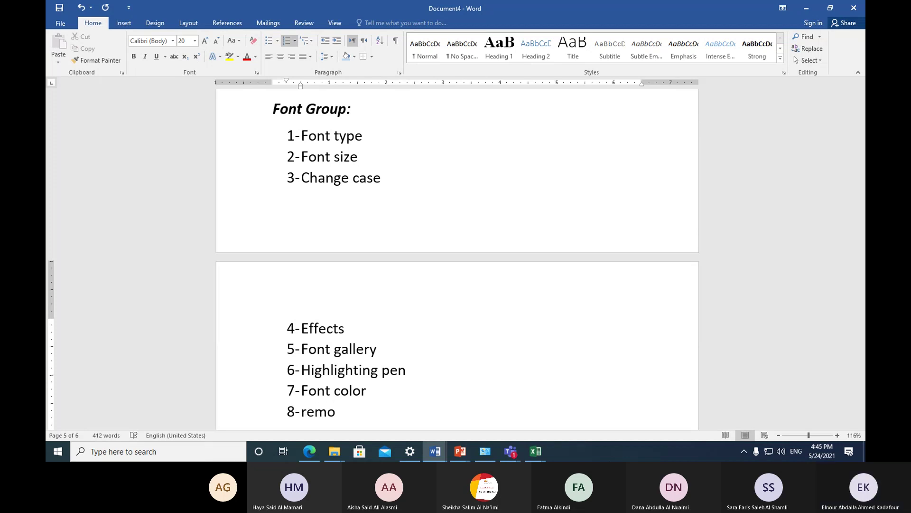
text(ve al)
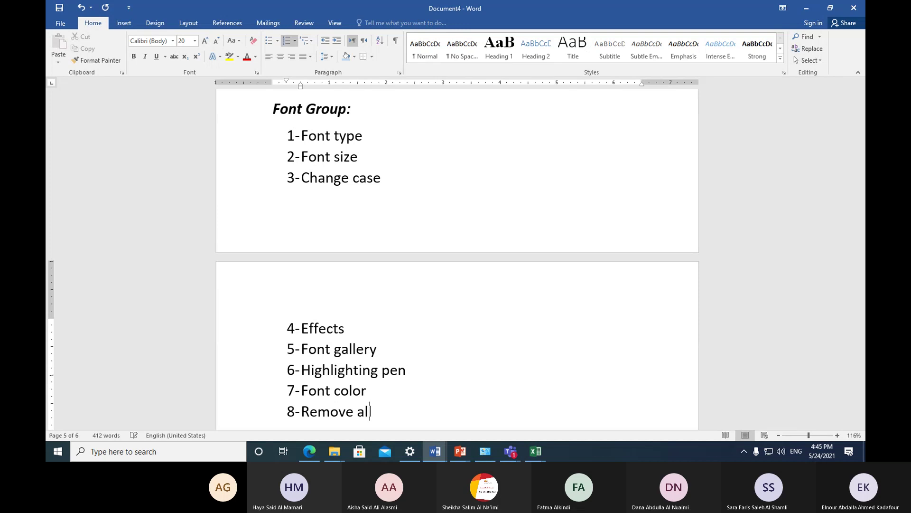
text(l format)
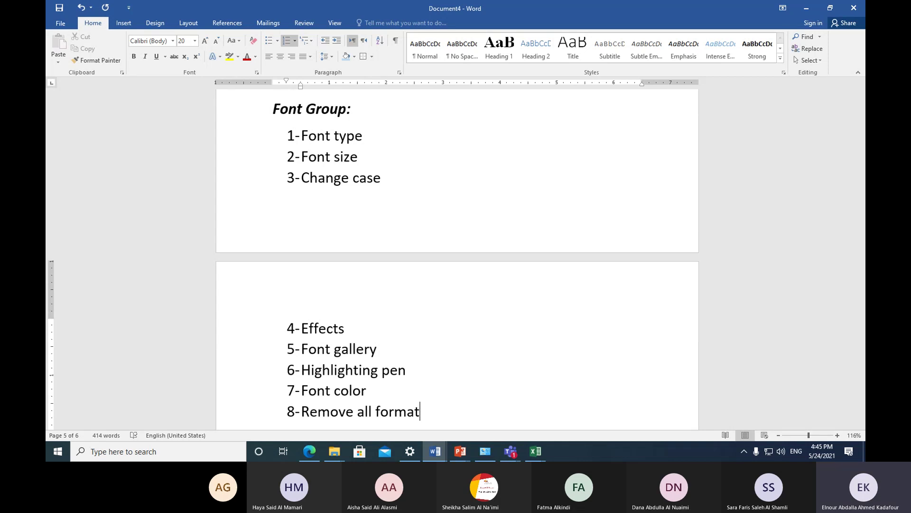
Step: Insert a page break before the "Font Group:" heading to keep it and its list on one page
click(273, 116)
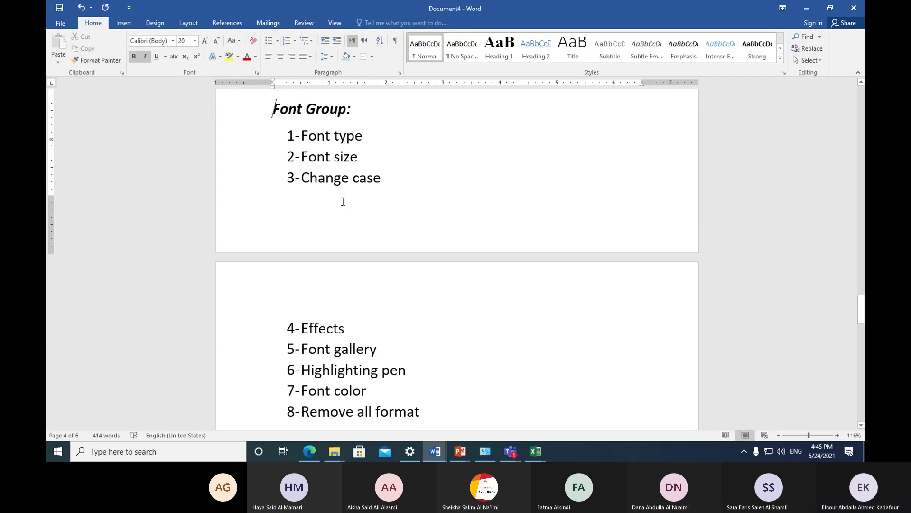
key(ctrl+Return)
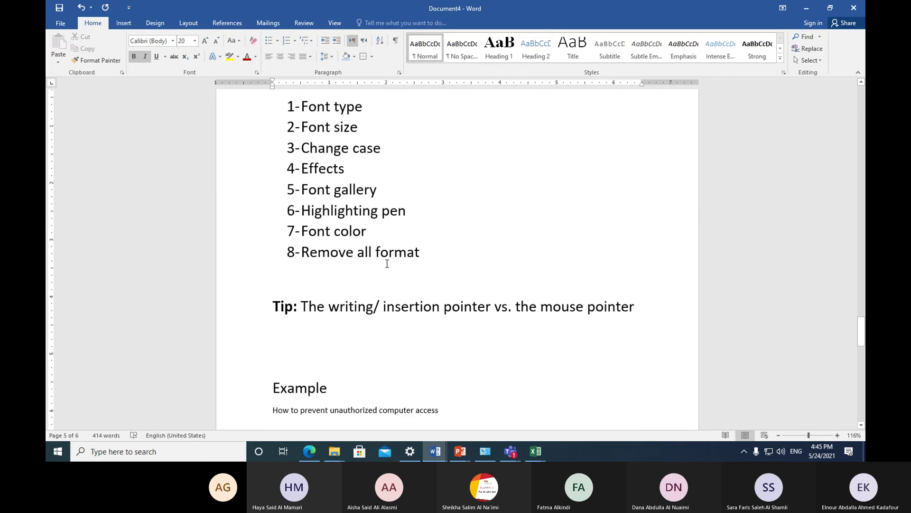
Step: Examine the Font Group outline, the tip and the example text on preventing unauthorized computer access
scroll(387, 264, down, 3)
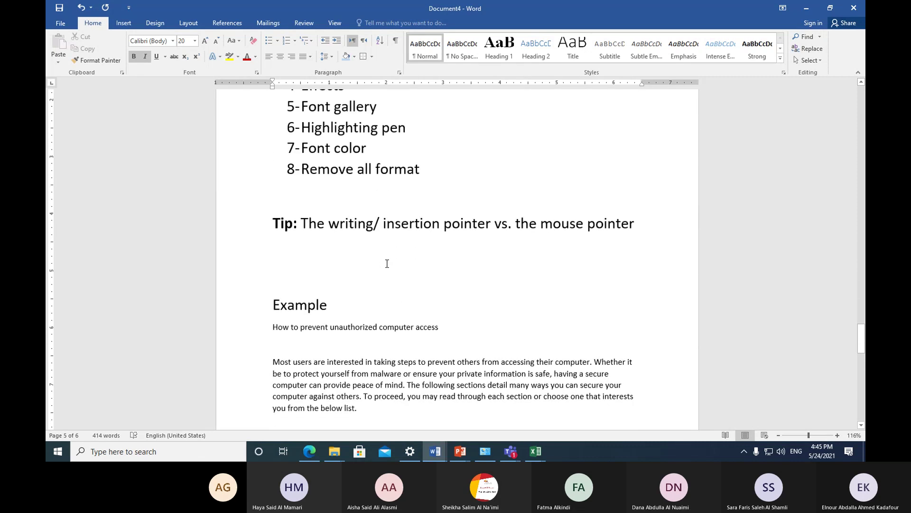
scroll(387, 263, down, 3)
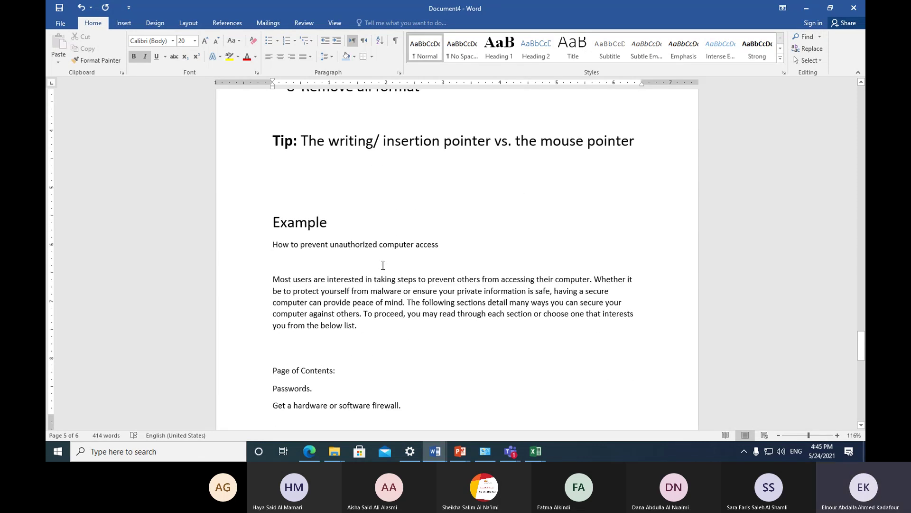
click(251, 250)
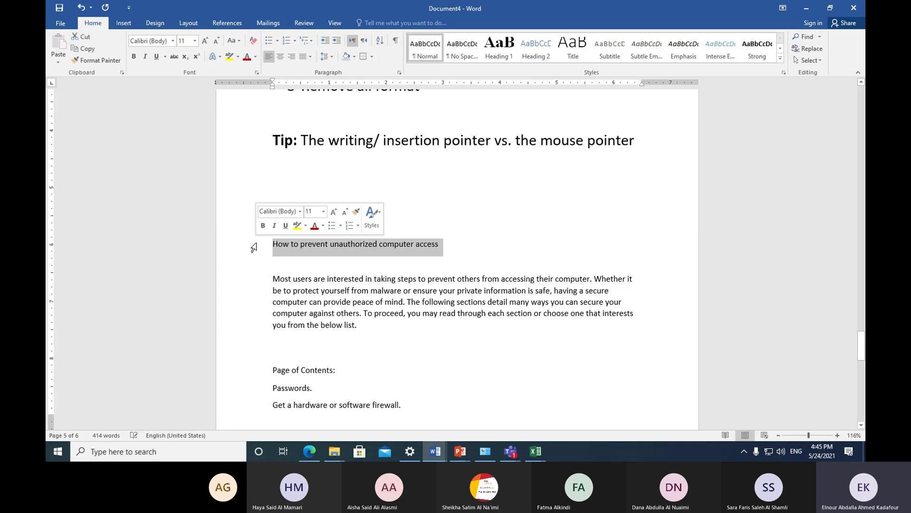
scroll(600, 220, up, 6)
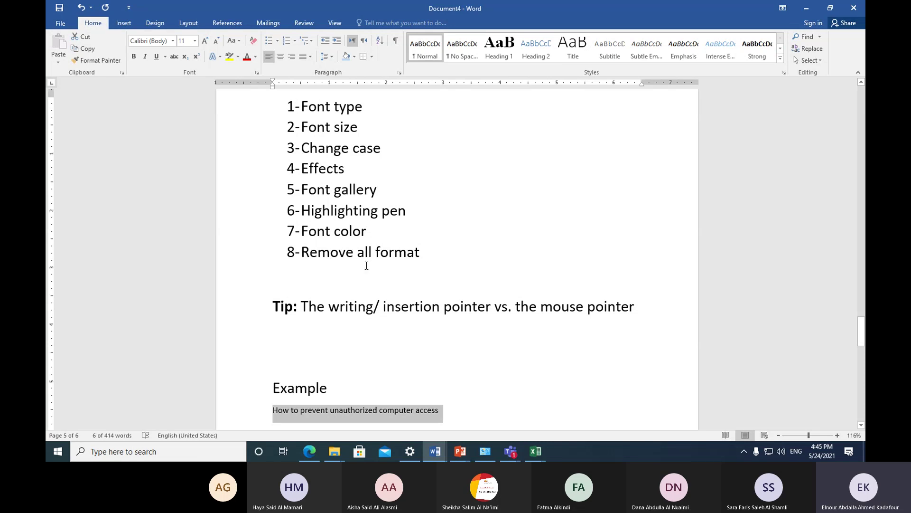
scroll(366, 265, up, 1)
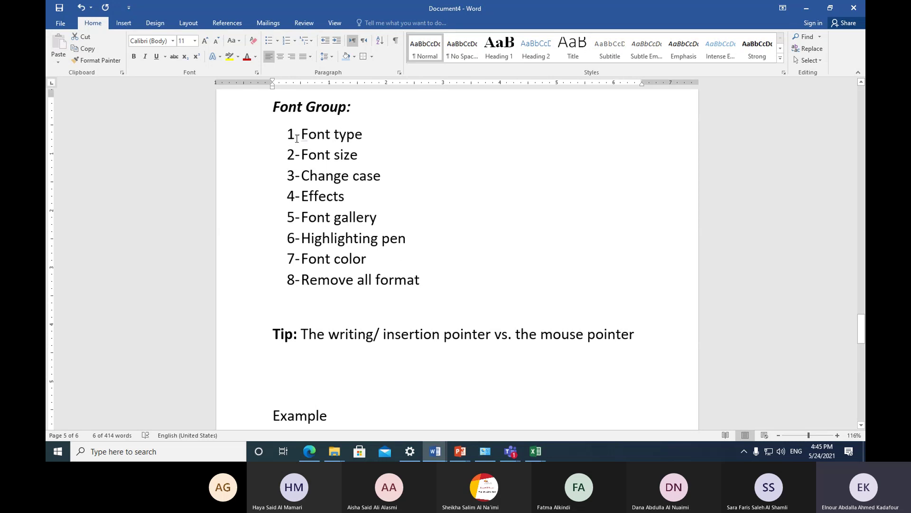
click(392, 113)
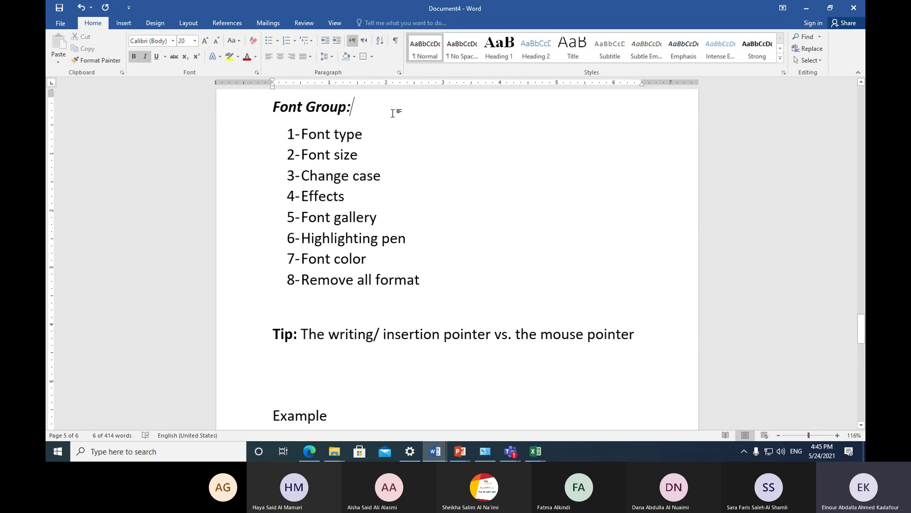
scroll(401, 118, up, 3)
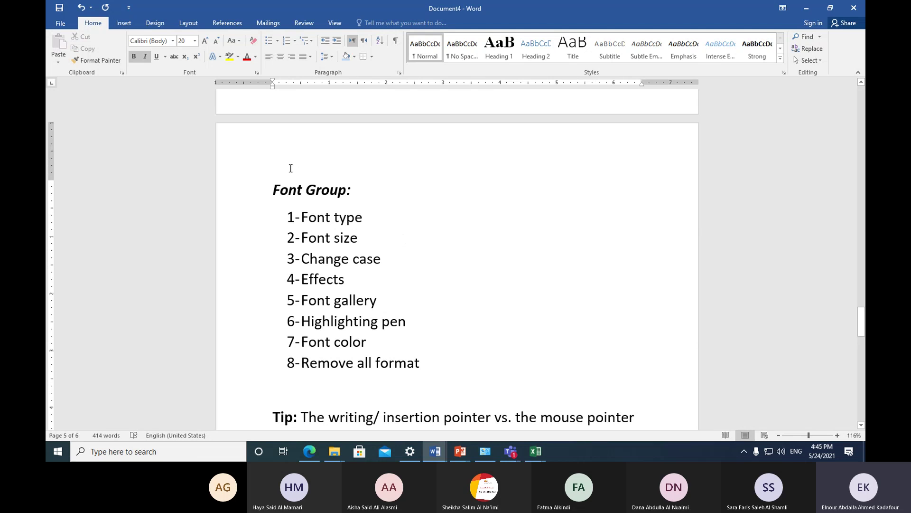
Step: Toggle bold and italic formatting on the empty line between the Font Group list and the tip
click(288, 388)
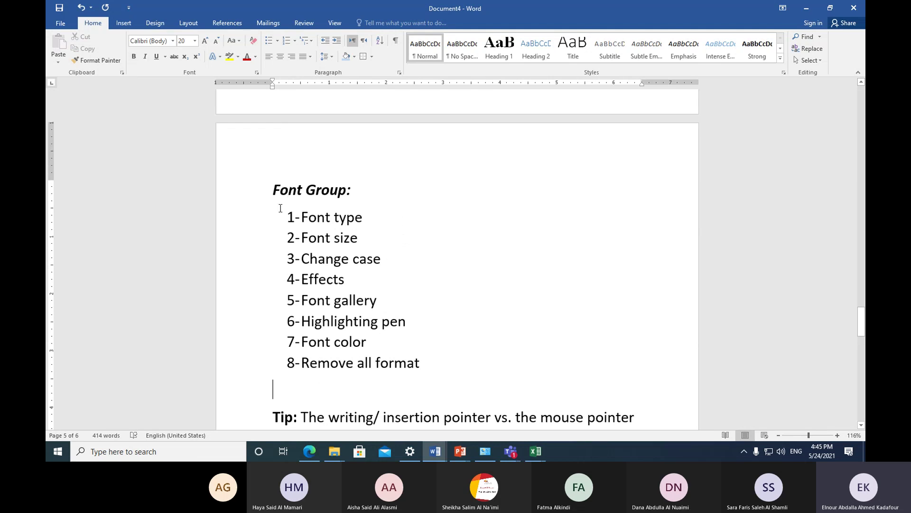
click(135, 57)
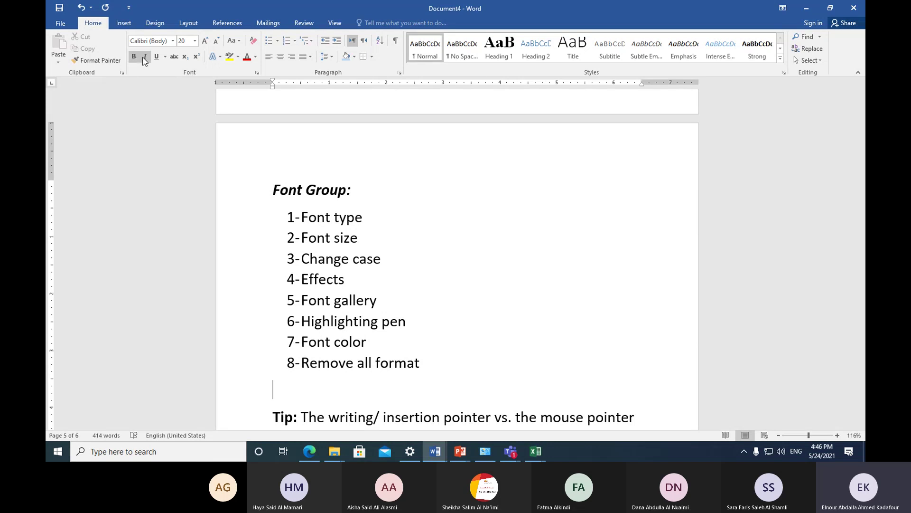
click(145, 57)
click(145, 57)
click(134, 57)
Step: Delete one empty line between the tip and the "Example" heading
scroll(463, 184, down, 3)
click(294, 338)
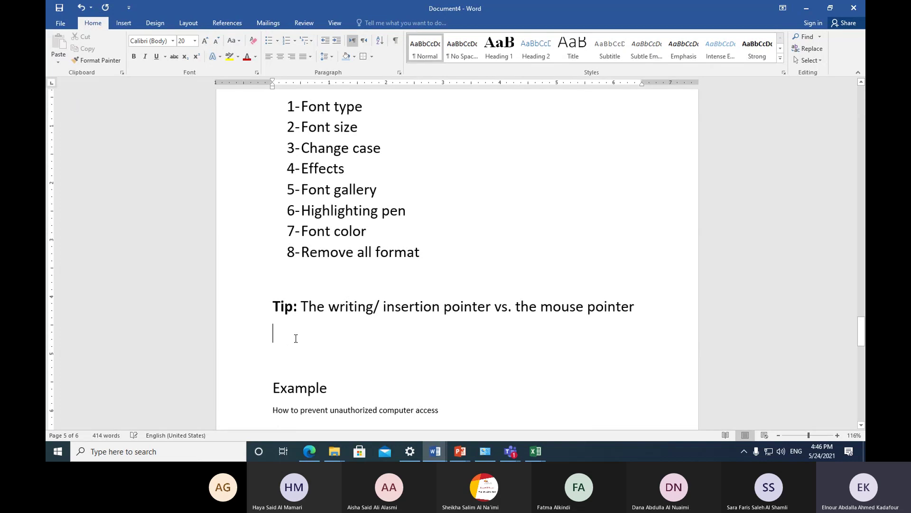
key(Delete)
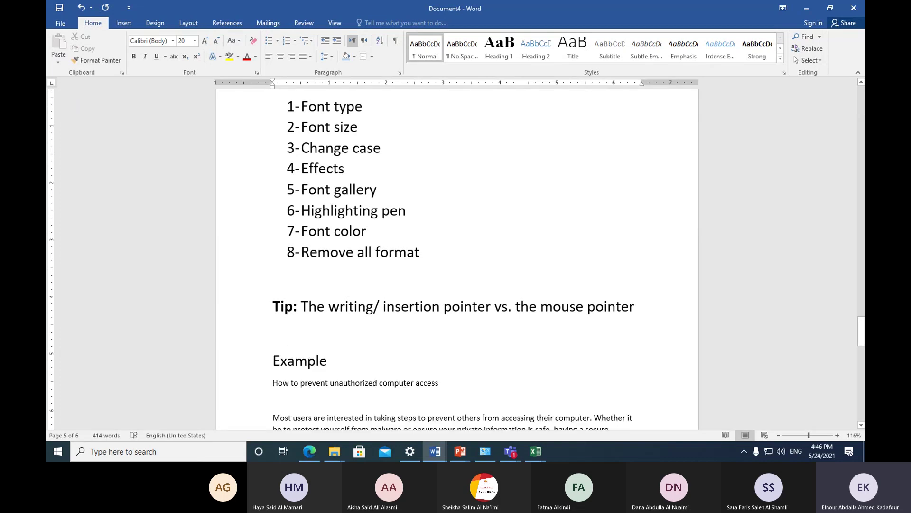
Step: Change the font of the line "How to prevent unauthorized computer access" to Candara
click(260, 387)
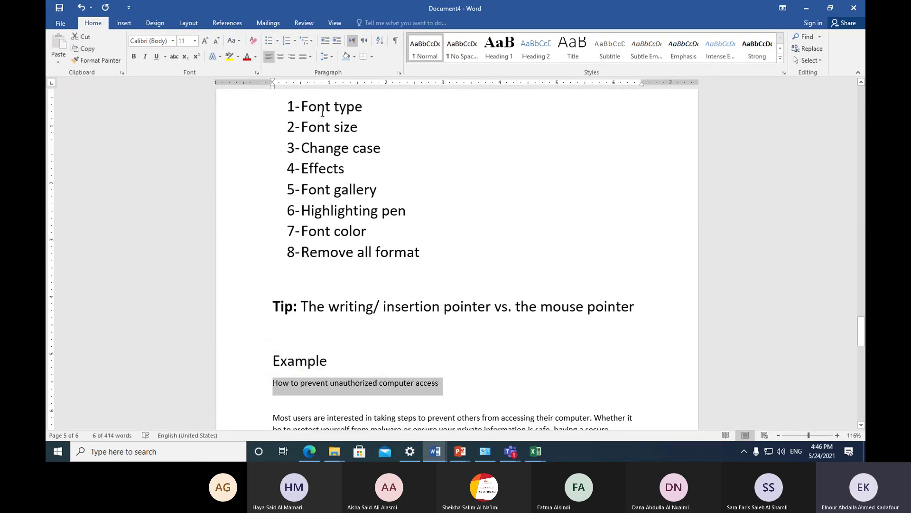
scroll(321, 114, up, 1)
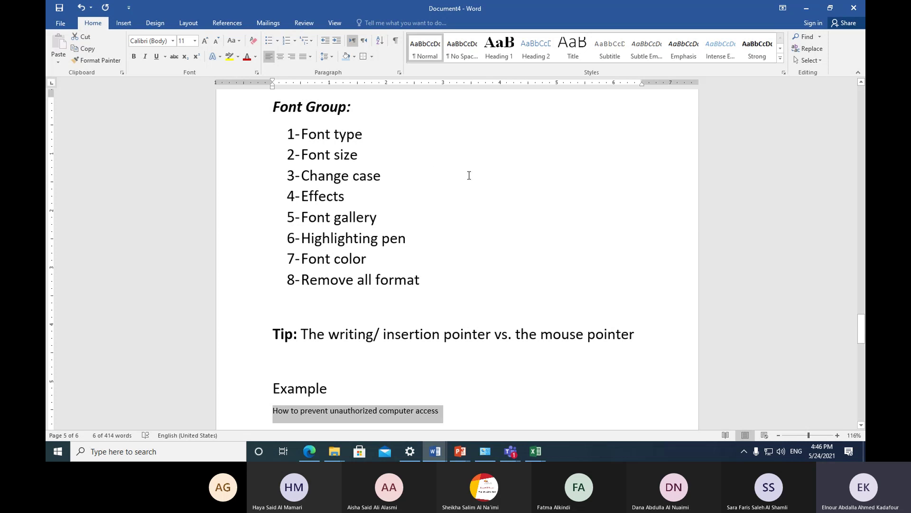
click(173, 41)
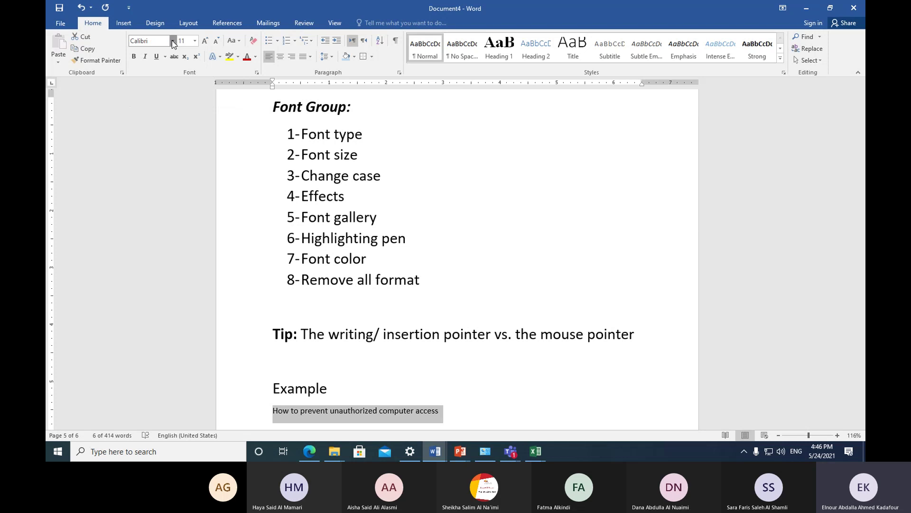
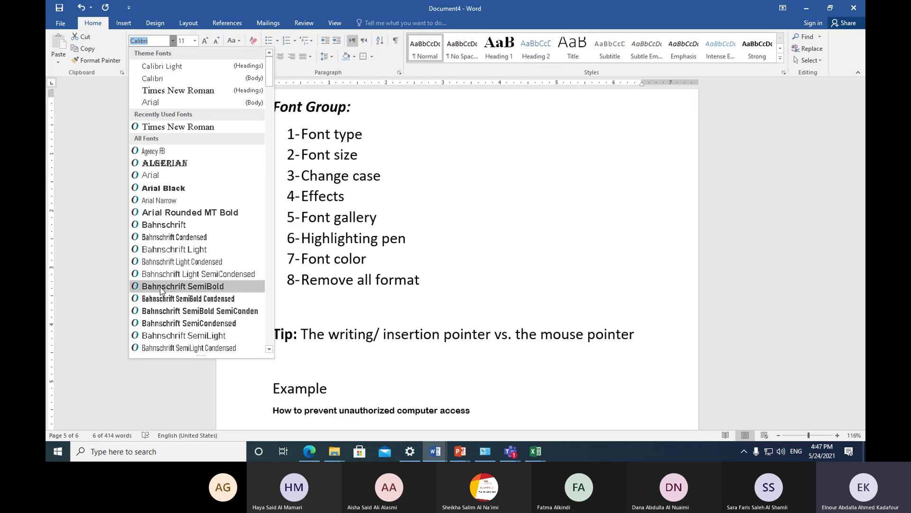
scroll(161, 287, down, 3)
scroll(162, 289, down, 5)
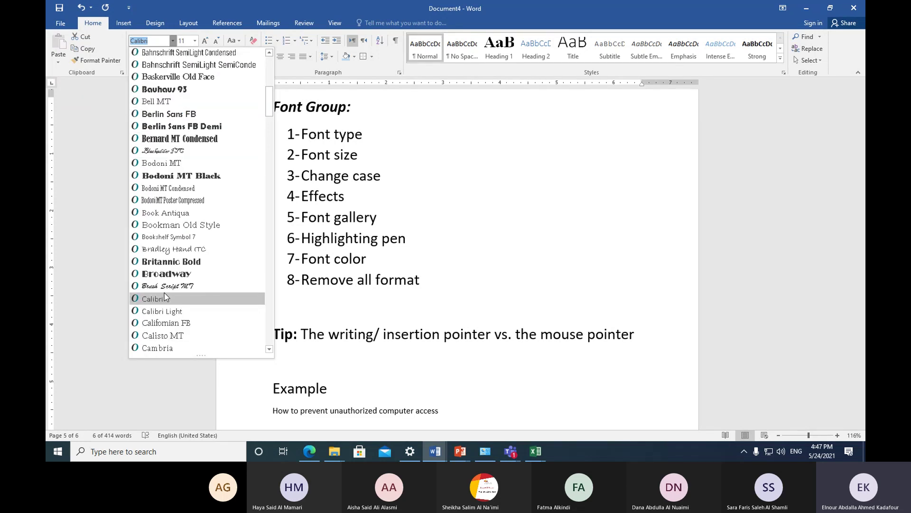
scroll(164, 293, down, 2)
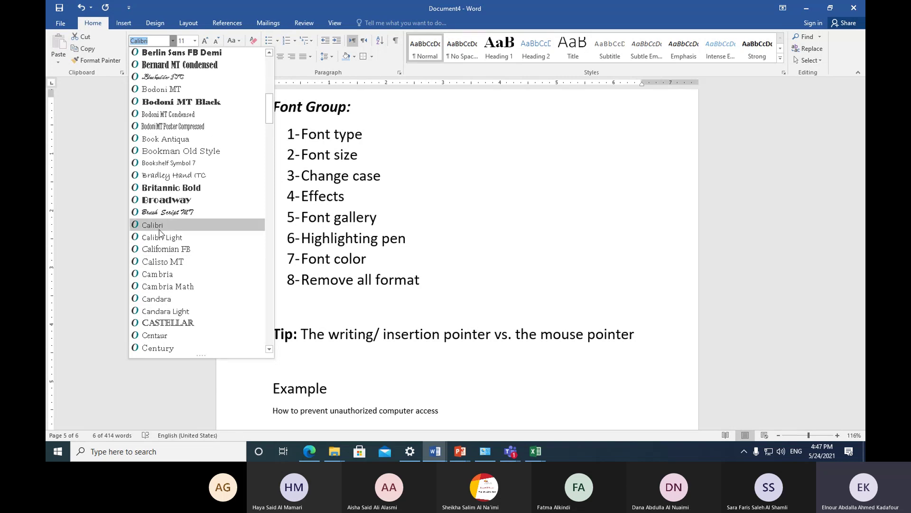
click(178, 303)
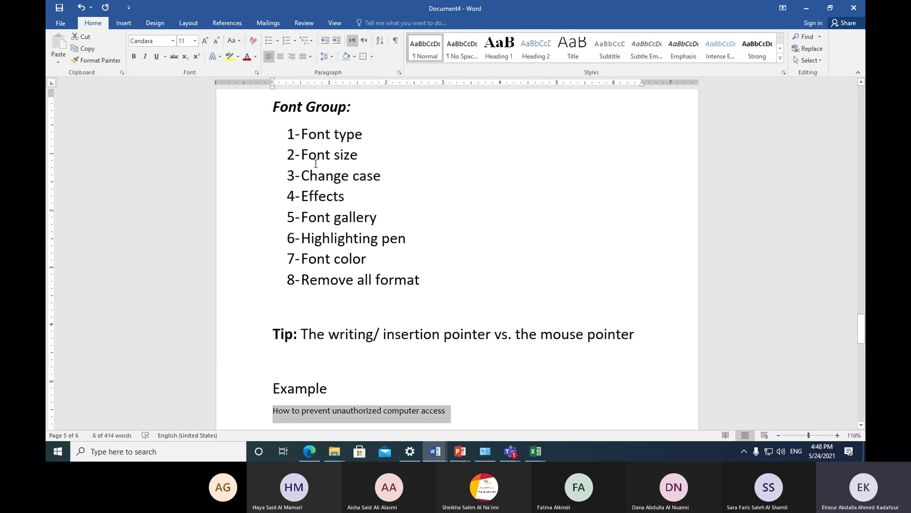
click(172, 41)
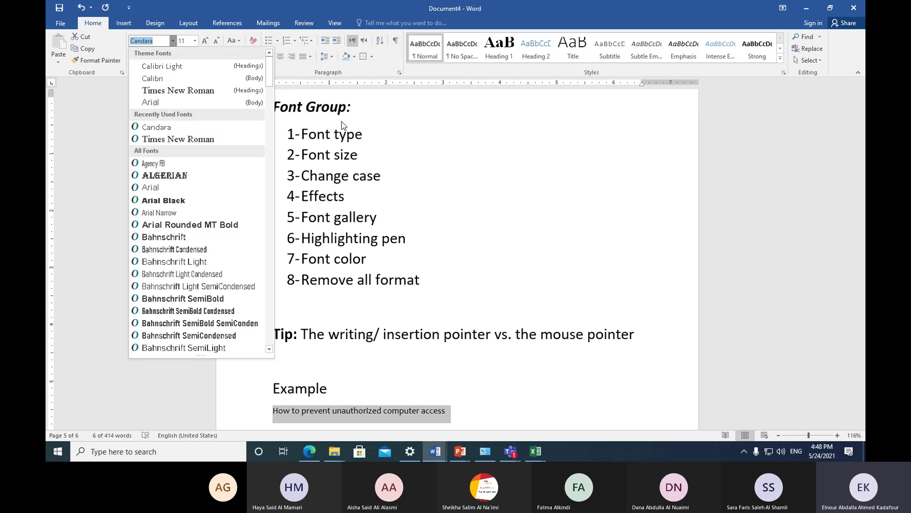
click(342, 121)
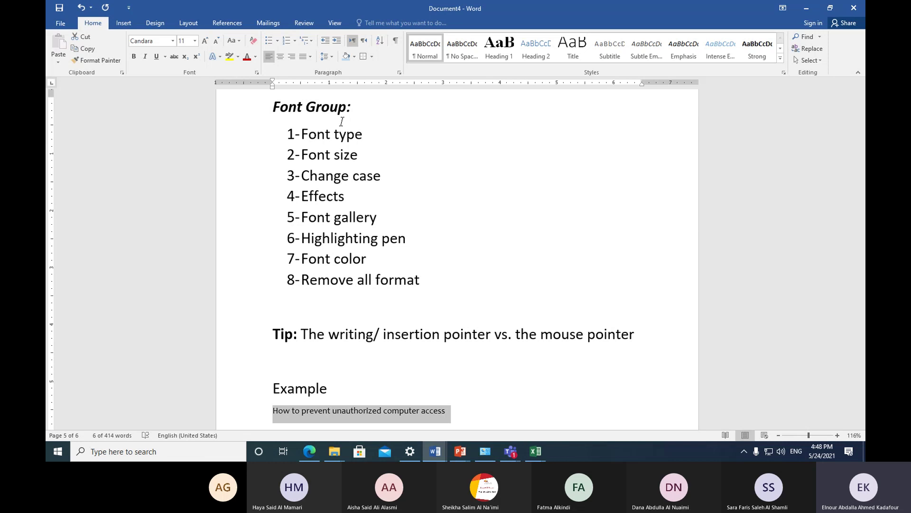
Step: Set the example line's font size to 14, and enlarge it step by step to 20
click(195, 41)
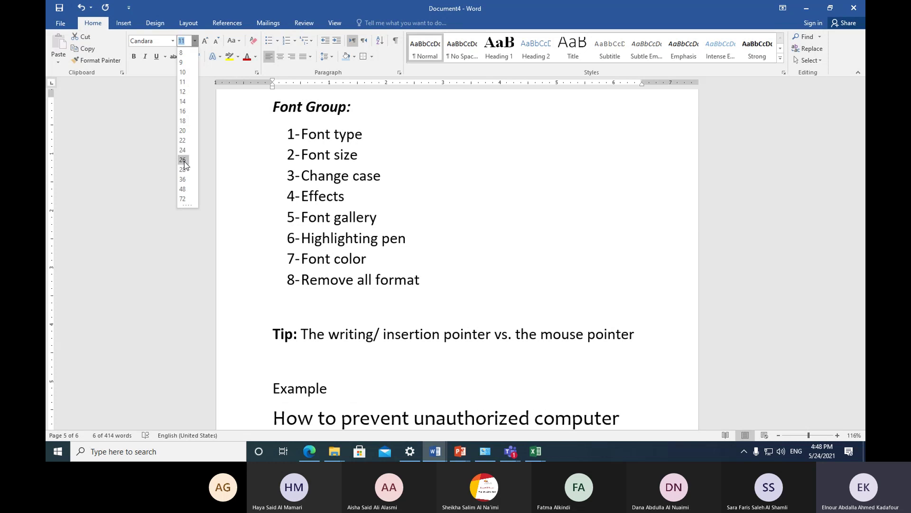
click(188, 102)
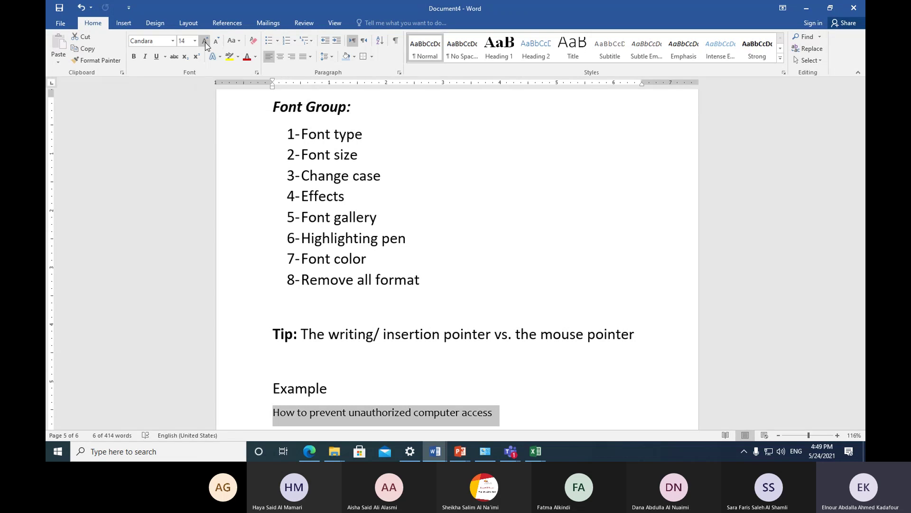
click(205, 42)
click(205, 42)
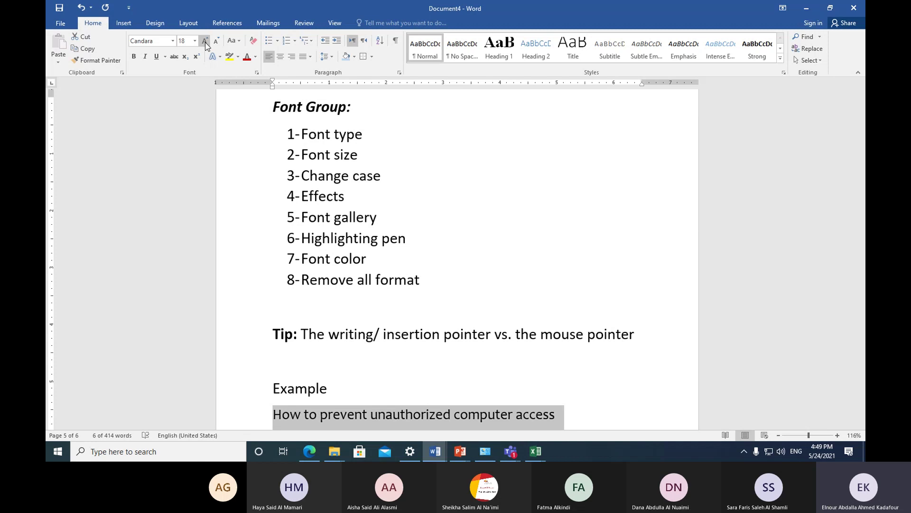
click(205, 42)
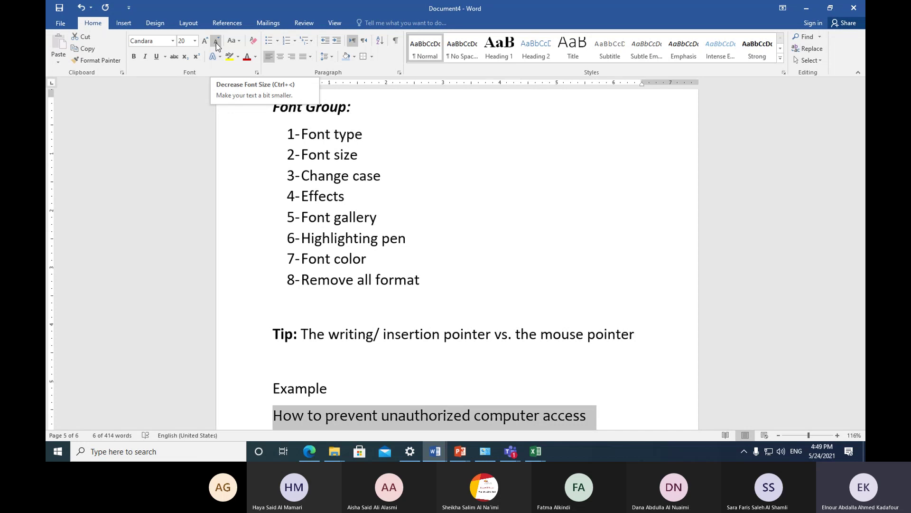
Step: Reduce the example line's font size step by step to 14
click(215, 42)
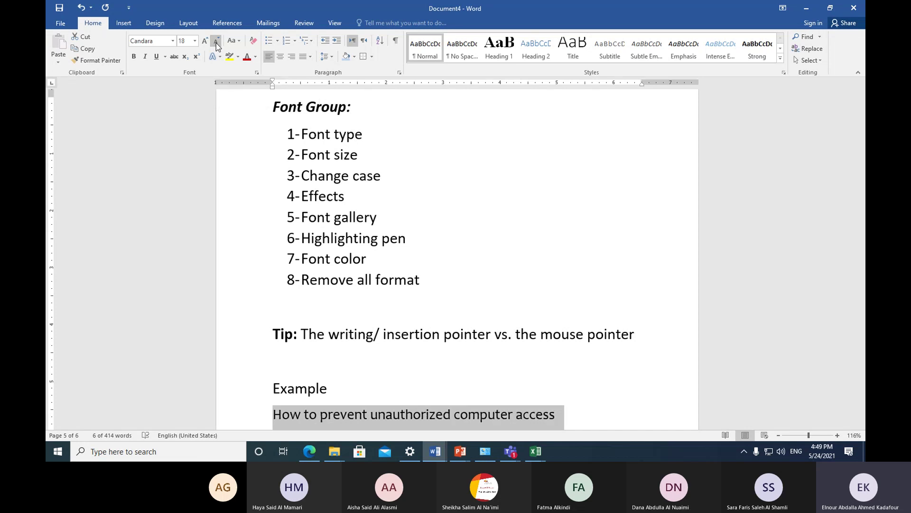
click(215, 42)
click(216, 43)
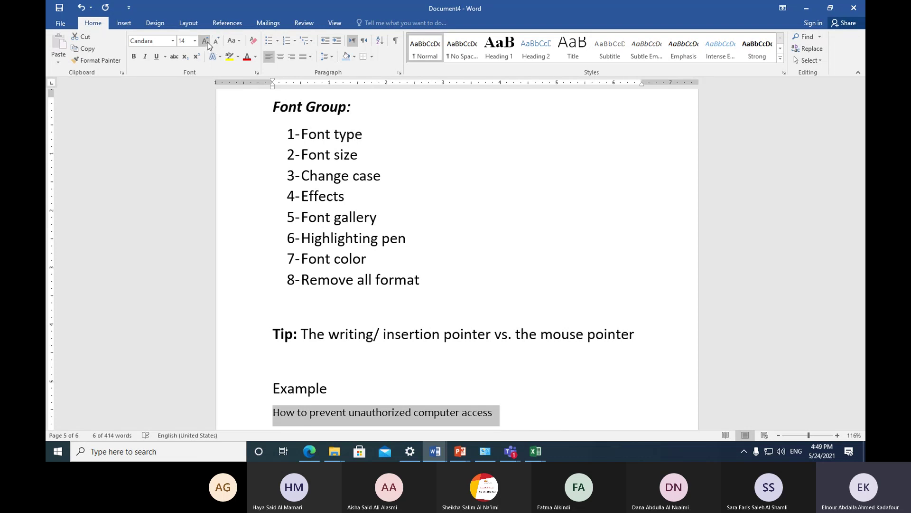
Step: Increase the example line's font size step by step through the preset sizes to 26
click(205, 42)
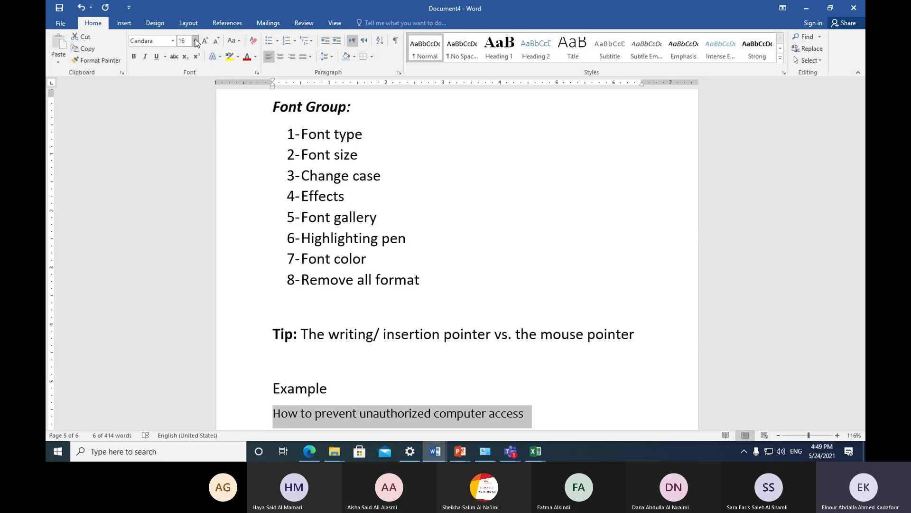
click(195, 41)
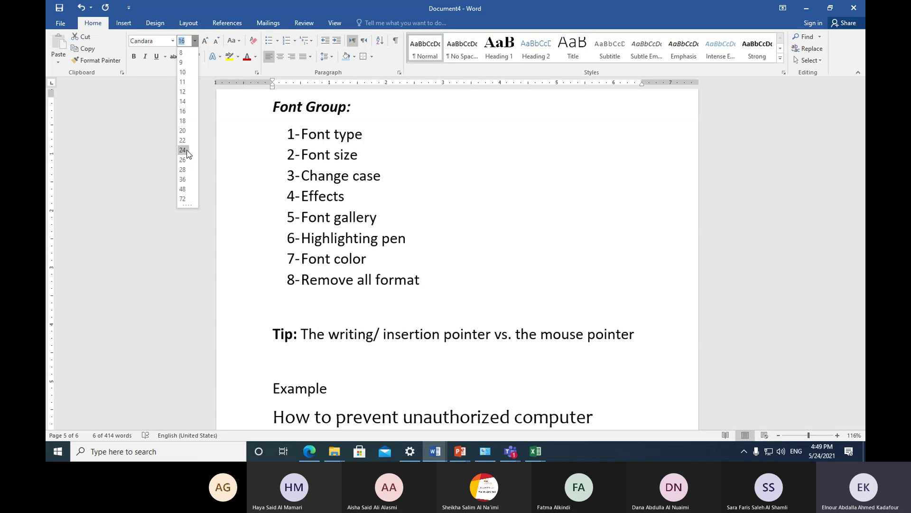
click(204, 40)
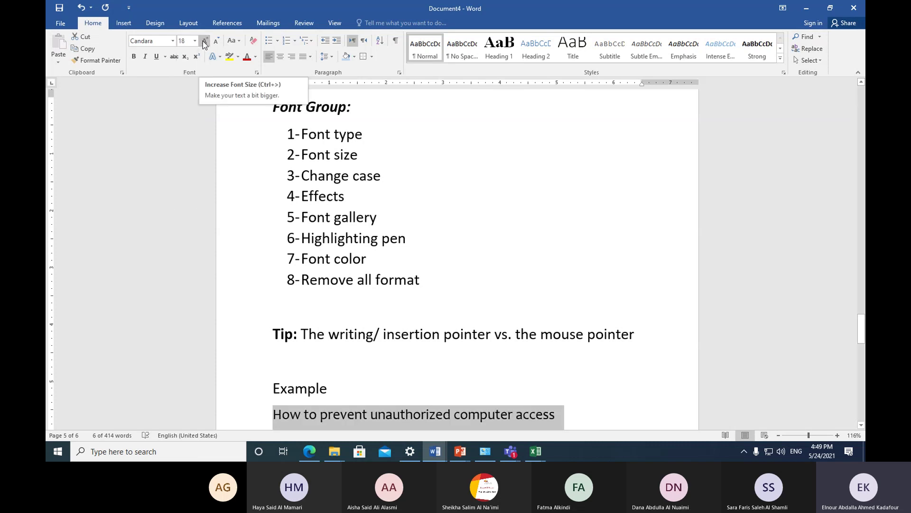
click(203, 40)
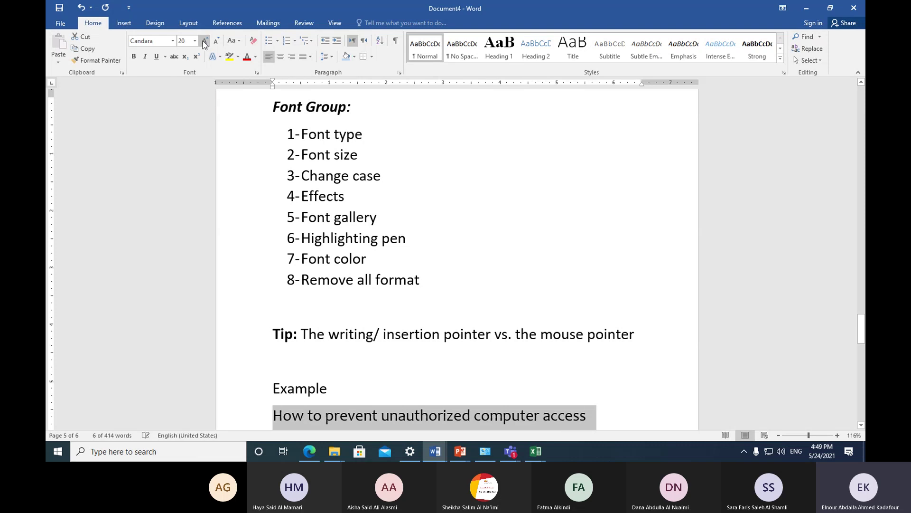
click(203, 41)
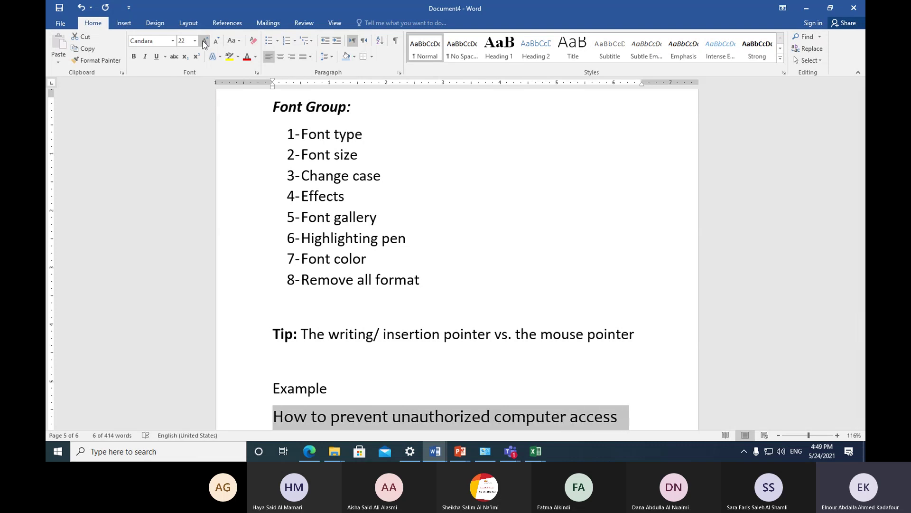
click(204, 41)
click(203, 41)
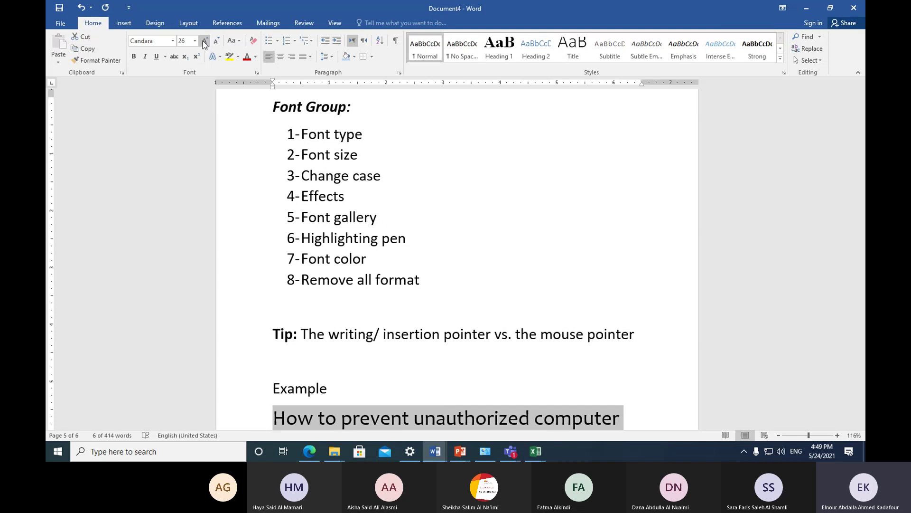
Step: Set the example line's font size to 10, trying a one-step increase and a one-step decrease
click(195, 42)
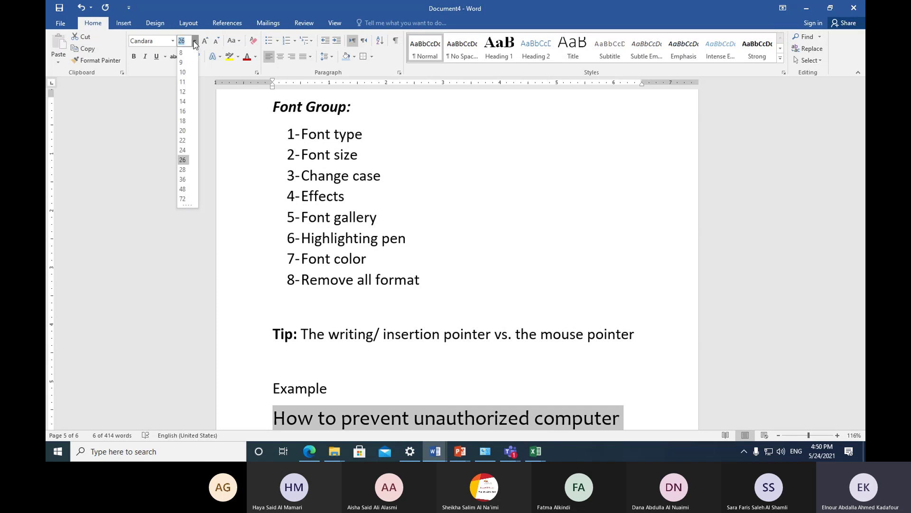
click(183, 73)
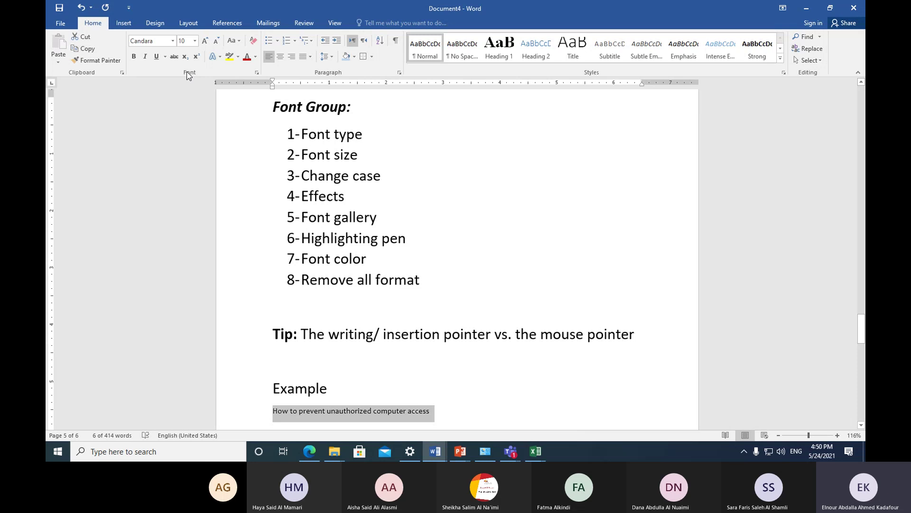
click(204, 42)
click(216, 42)
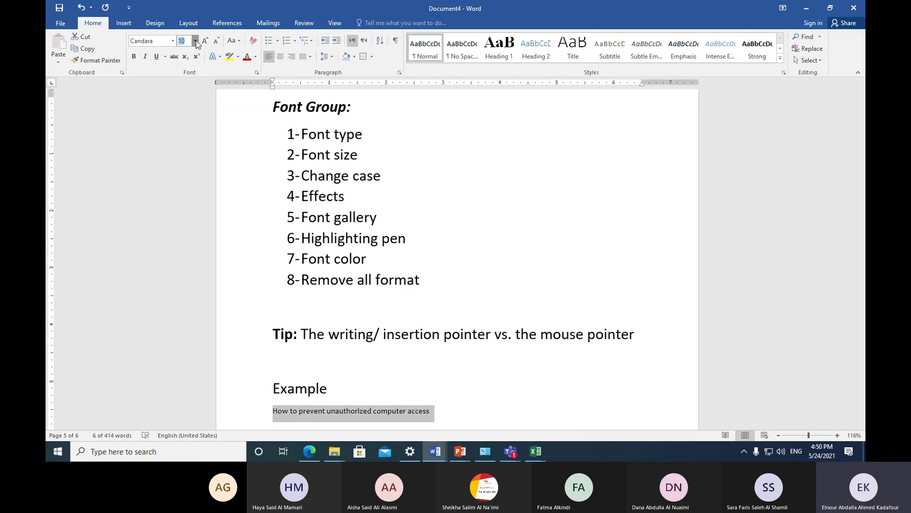
Step: Set the example line's font size to 13, and change it to 15
click(195, 42)
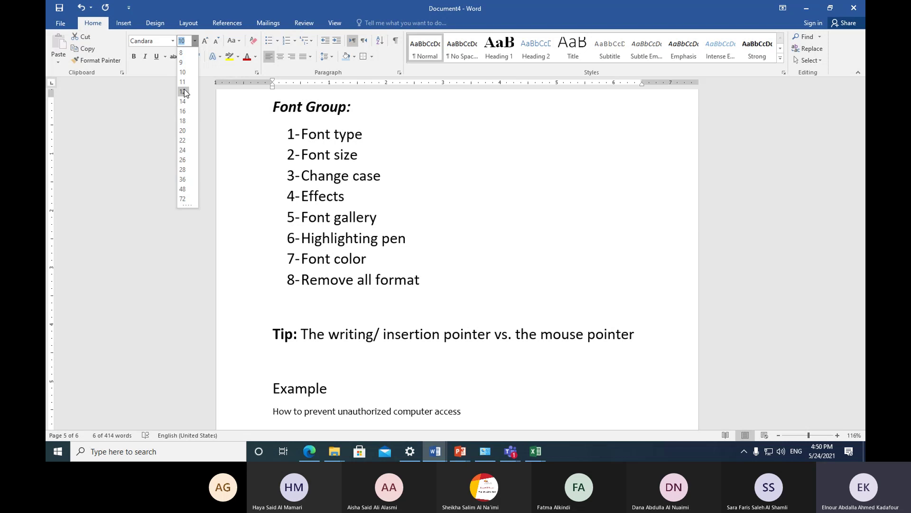
text(13)
key(Return)
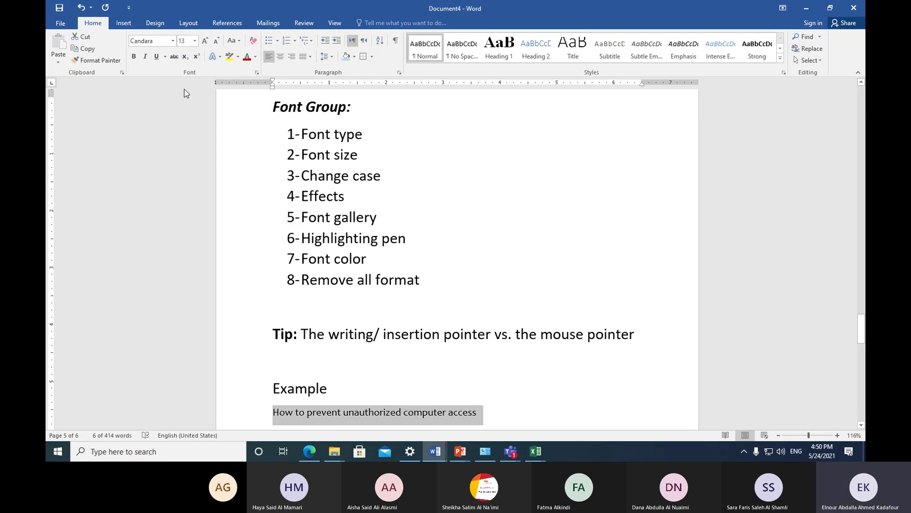
click(195, 41)
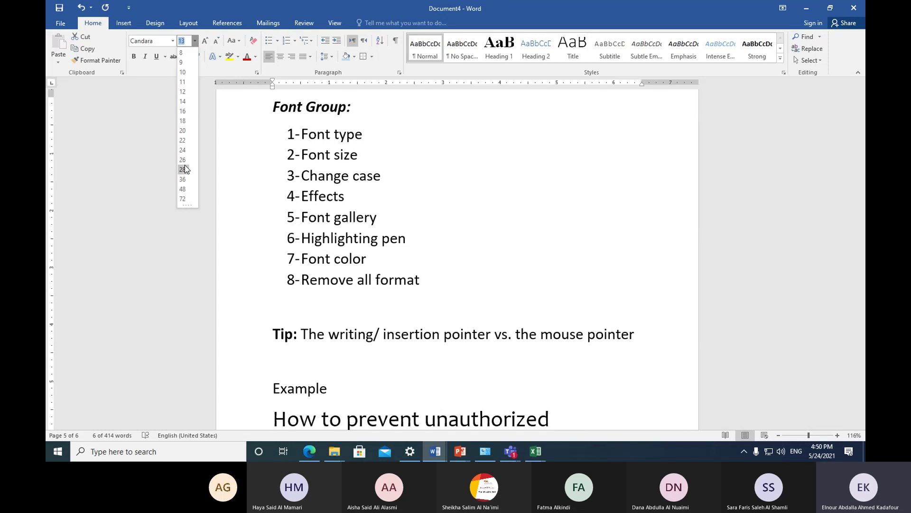
text(15)
key(Return)
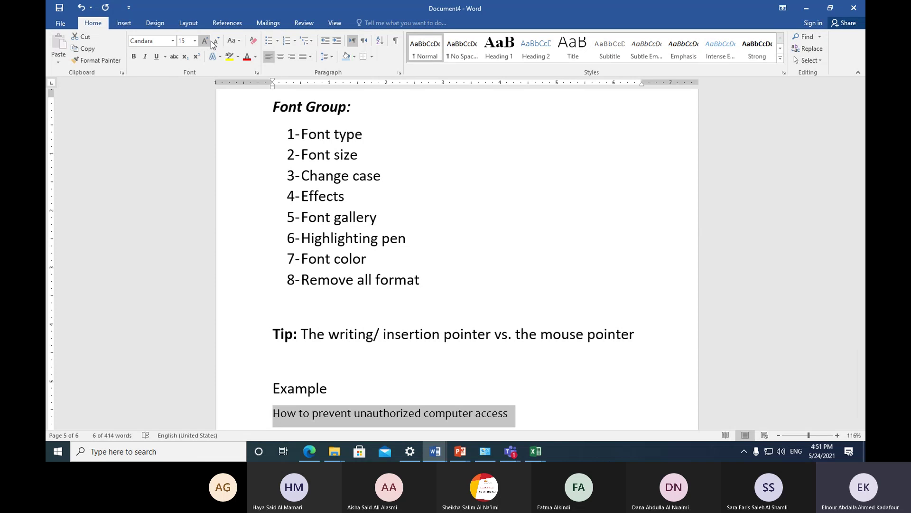
click(195, 41)
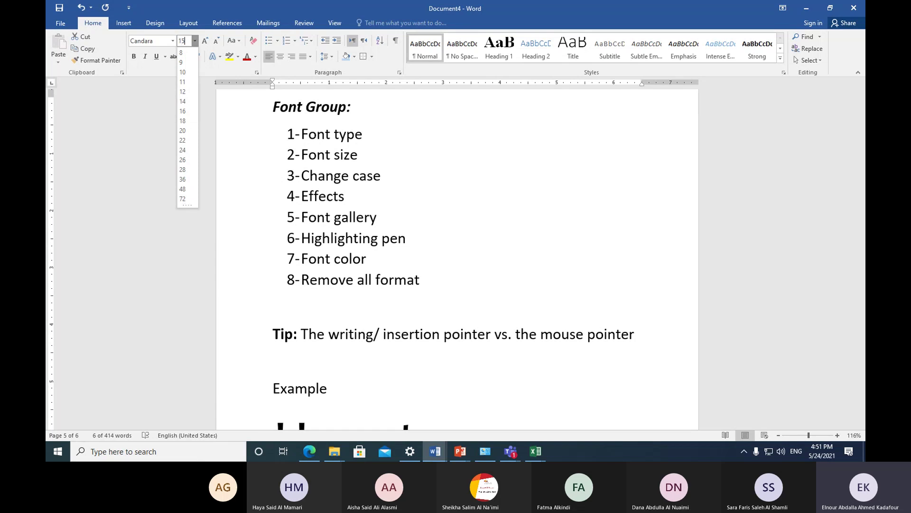
key(Escape)
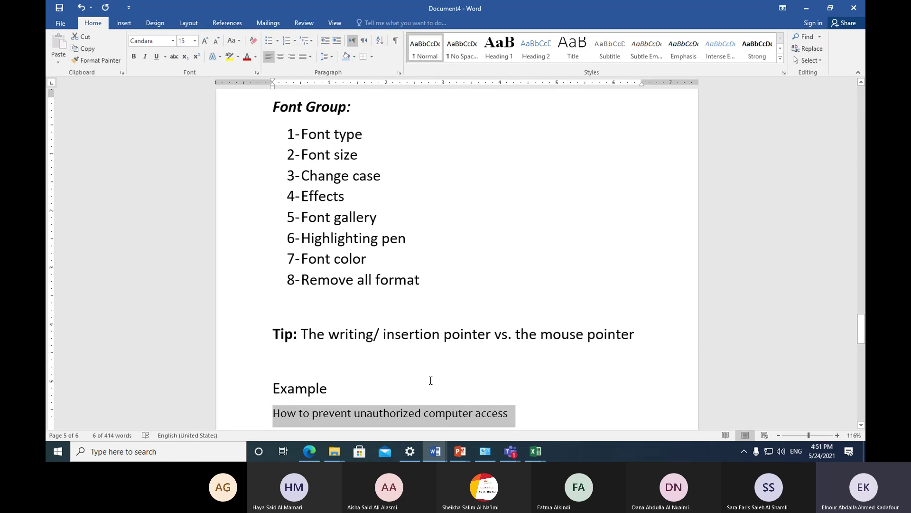
Step: Set the font size of the selected example line to 16 and deselect it
right_click(393, 417)
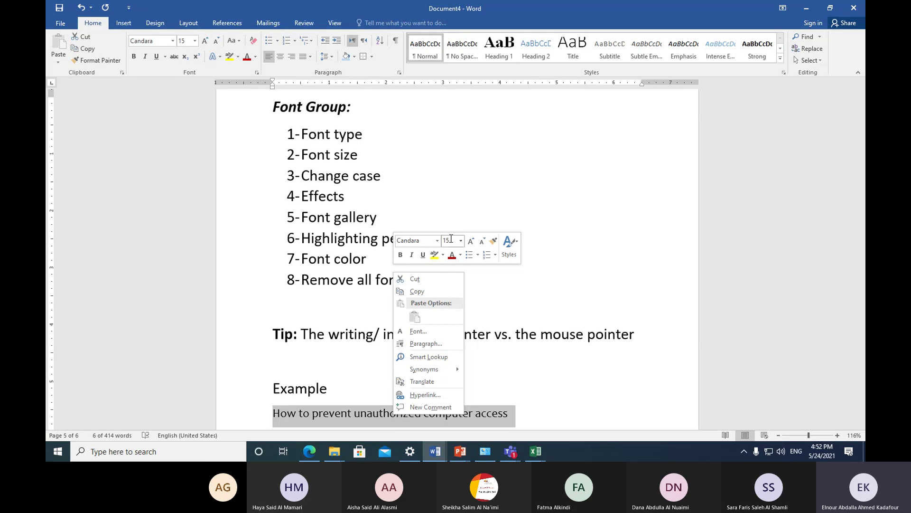
click(460, 242)
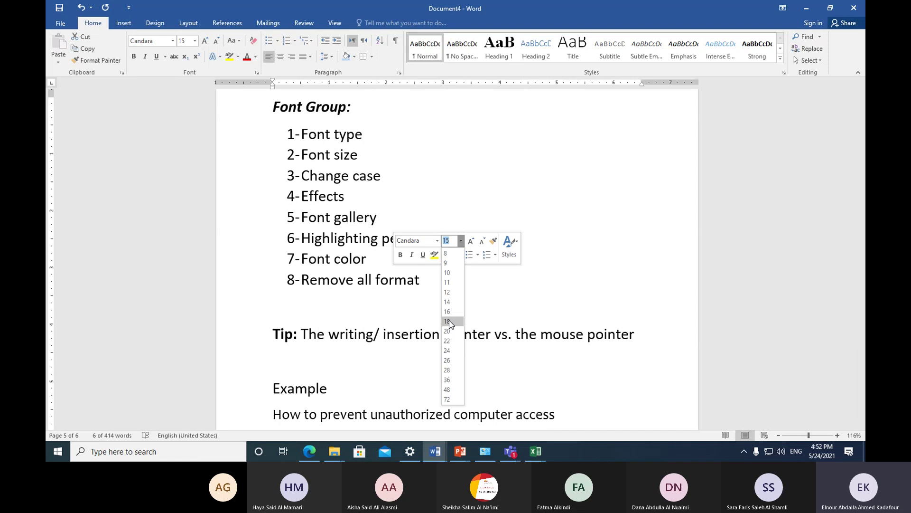
key(Escape)
text(16)
key(Return)
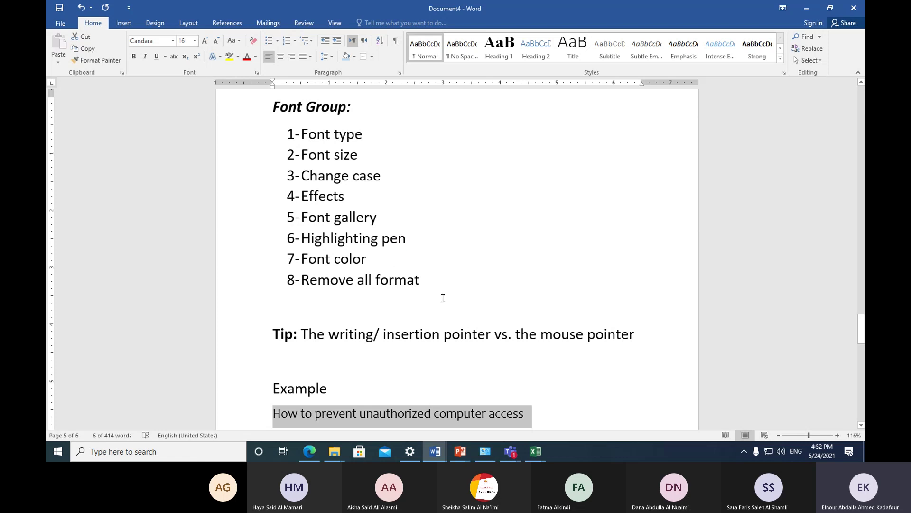
scroll(444, 309, down, 1)
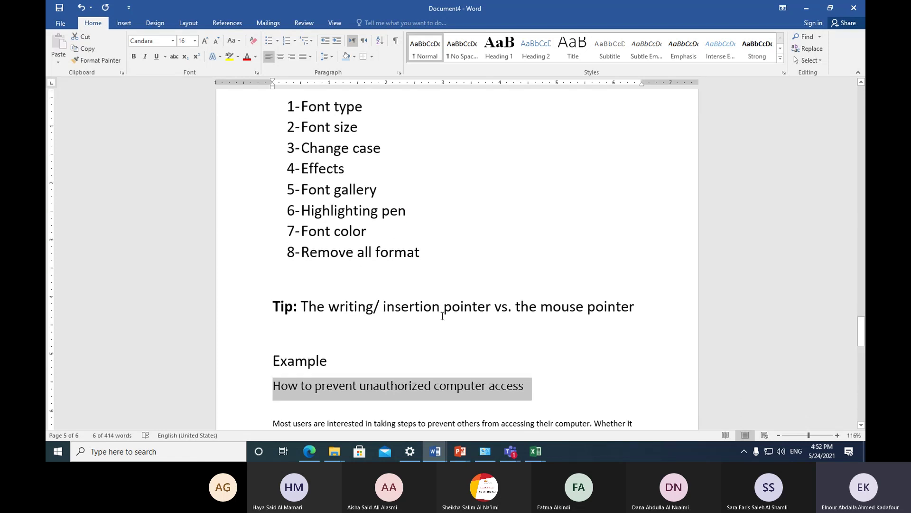
click(288, 336)
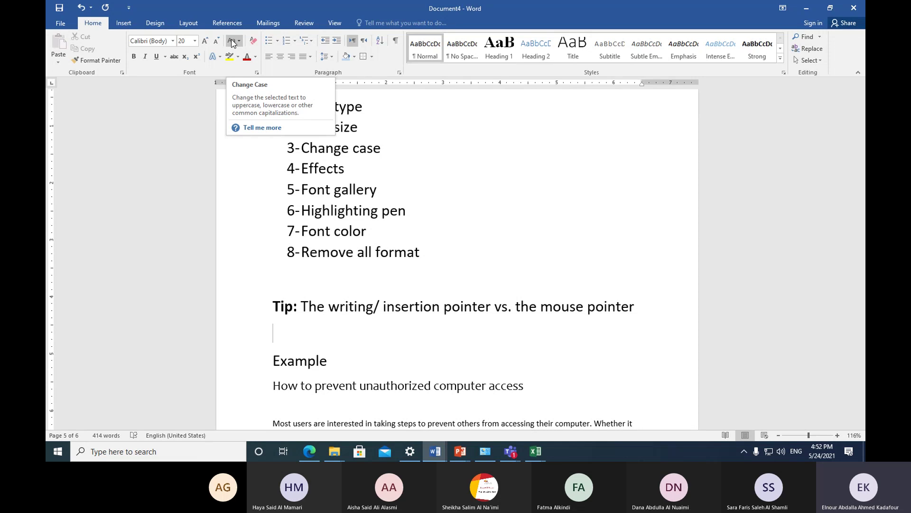
Step: Convert the "Example" heading to UPPERCASE
click(260, 364)
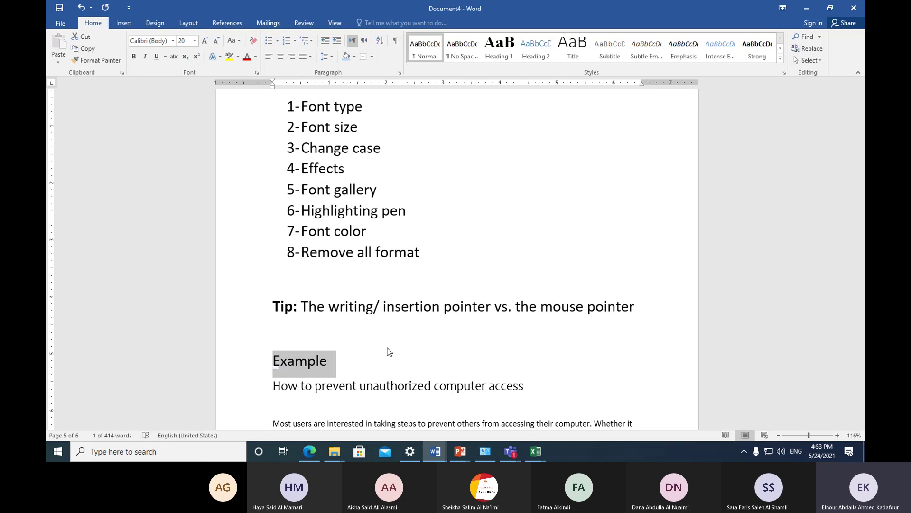
click(240, 42)
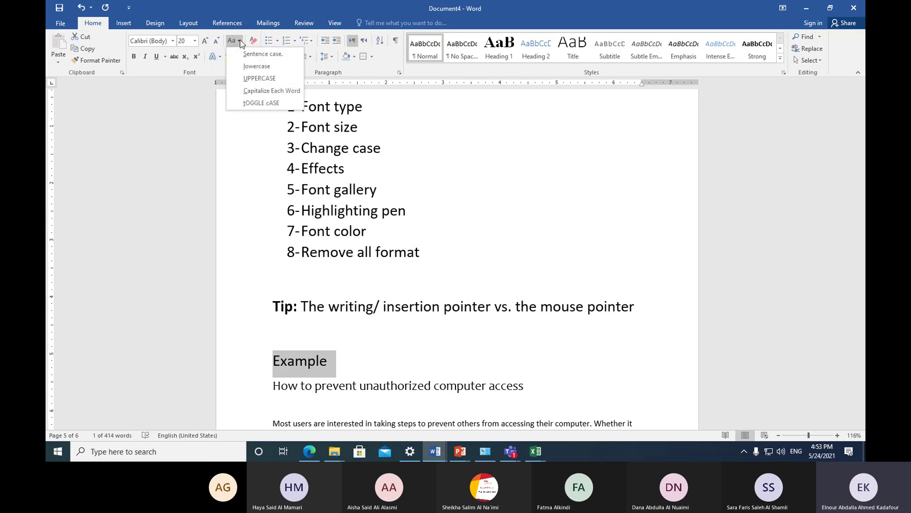
click(258, 79)
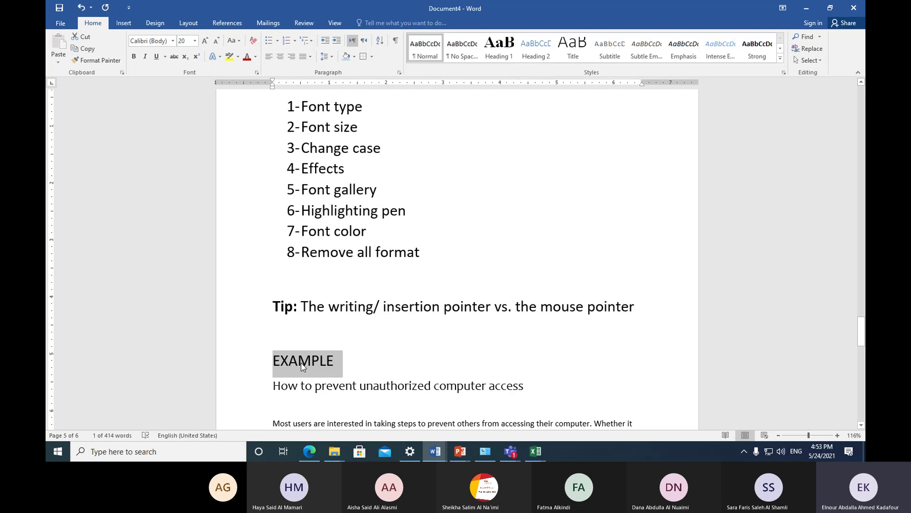
Step: Convert the "Example" heading to lowercase and restore its initial capital with Sentence case
click(240, 42)
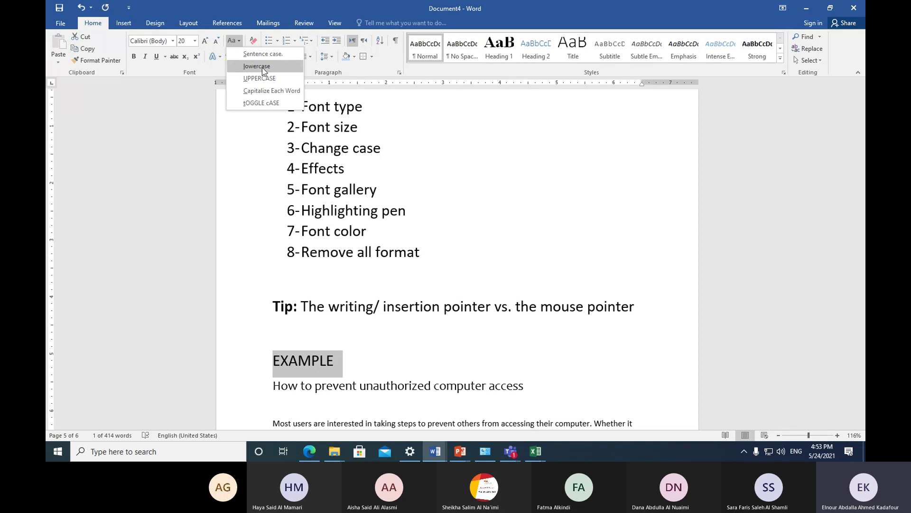
click(262, 66)
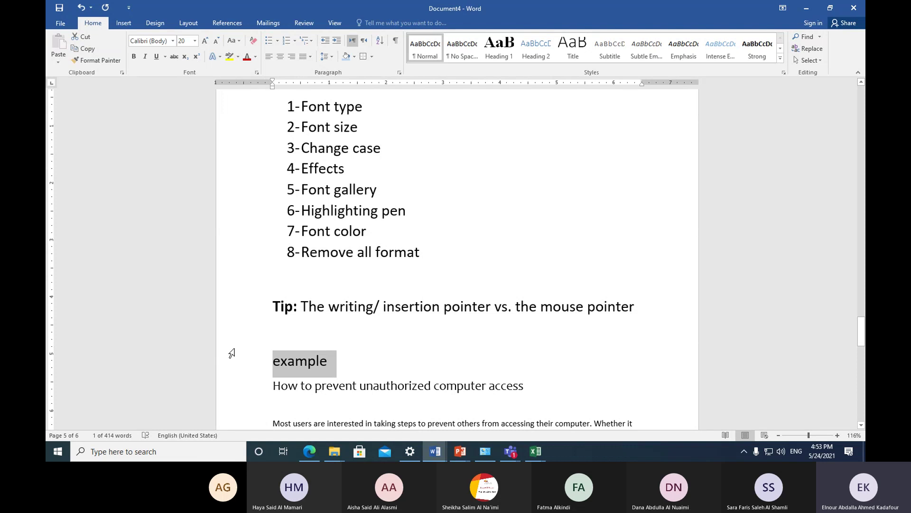
click(239, 42)
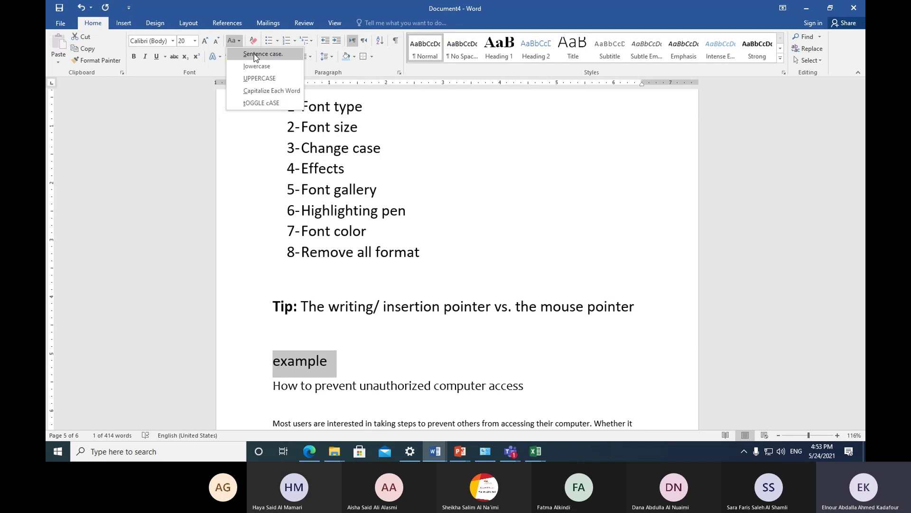
click(254, 54)
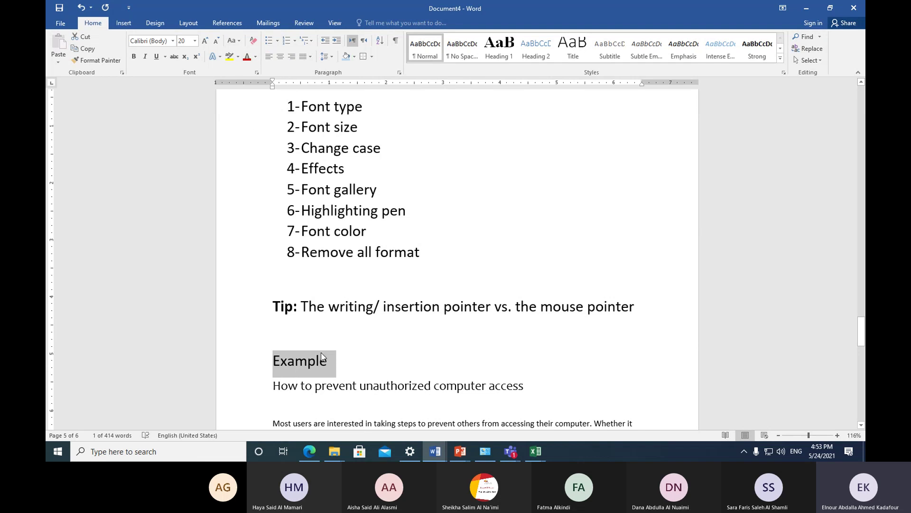
Step: Apply Capitalize Each Word to the example line about preventing unauthorized computer access
scroll(321, 357, down, 2)
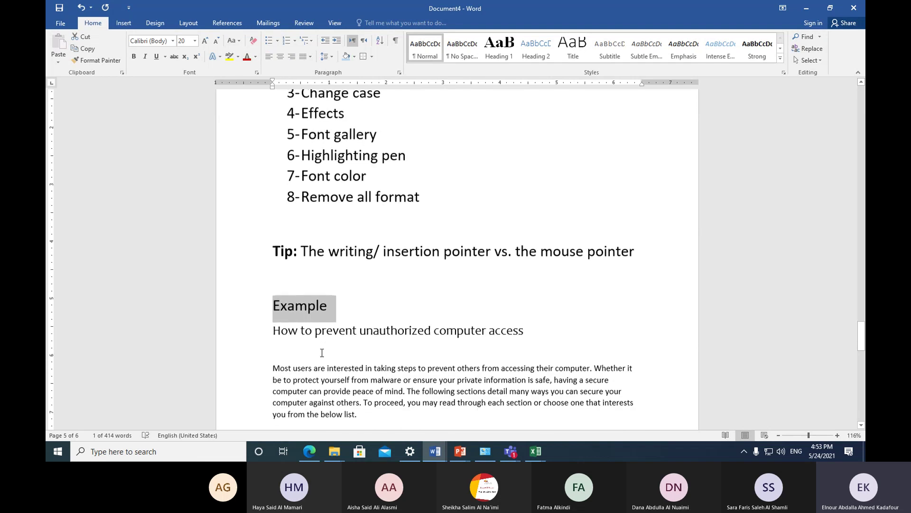
click(247, 337)
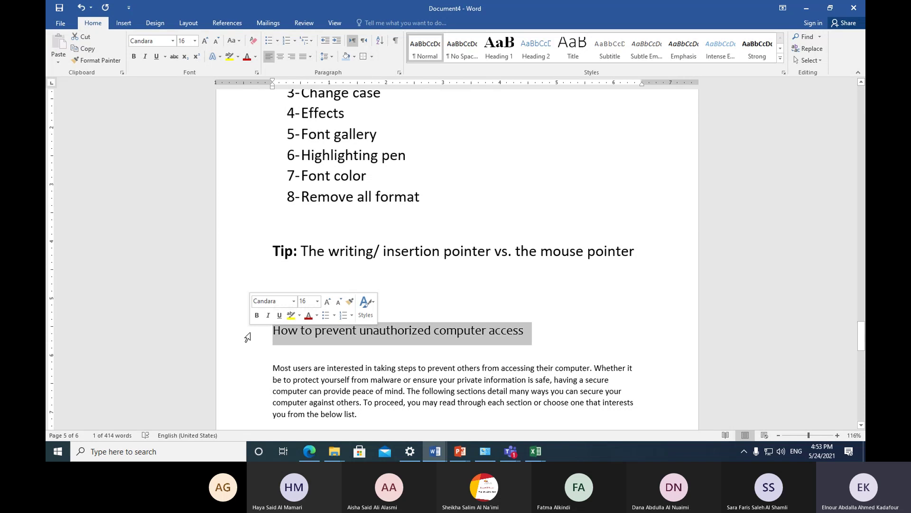
click(239, 42)
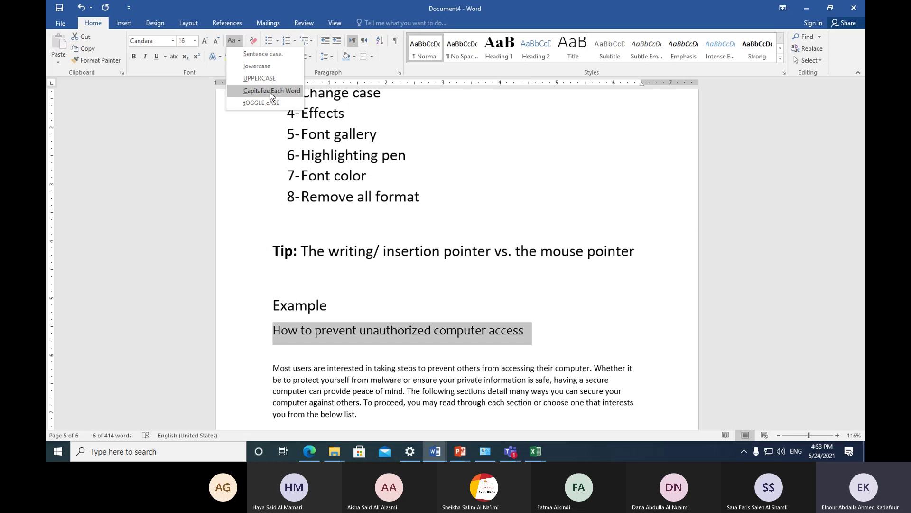
click(271, 91)
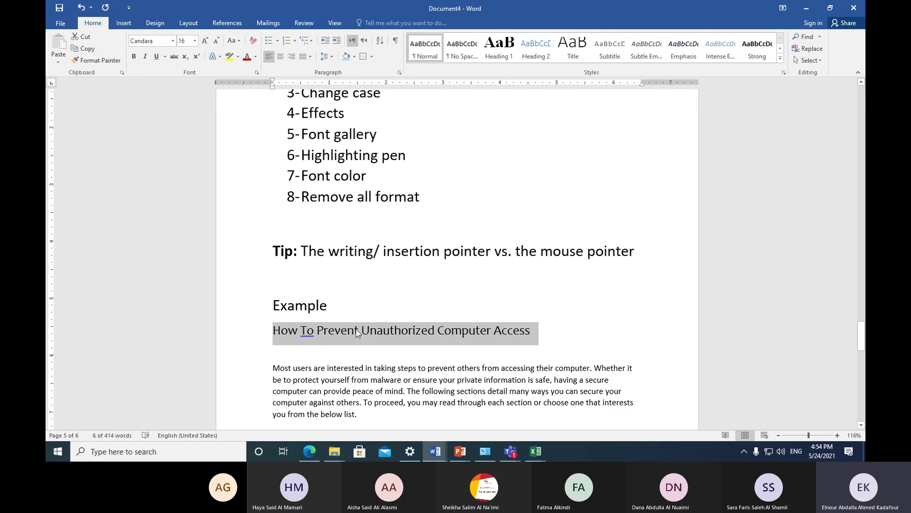
Step: Apply Capitalize Each Word to the "Next step:" heading on page 3
click(378, 292)
scroll(401, 286, up, 5)
scroll(402, 285, up, 8)
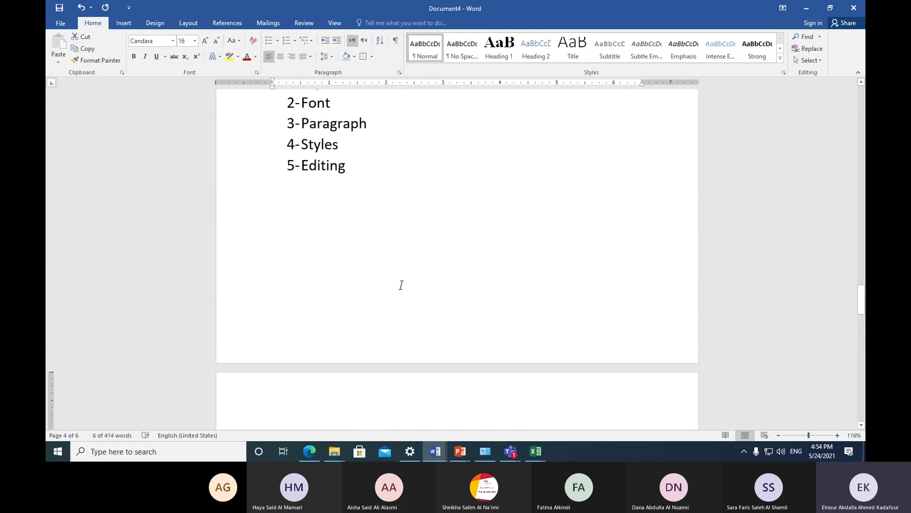
scroll(402, 285, up, 10)
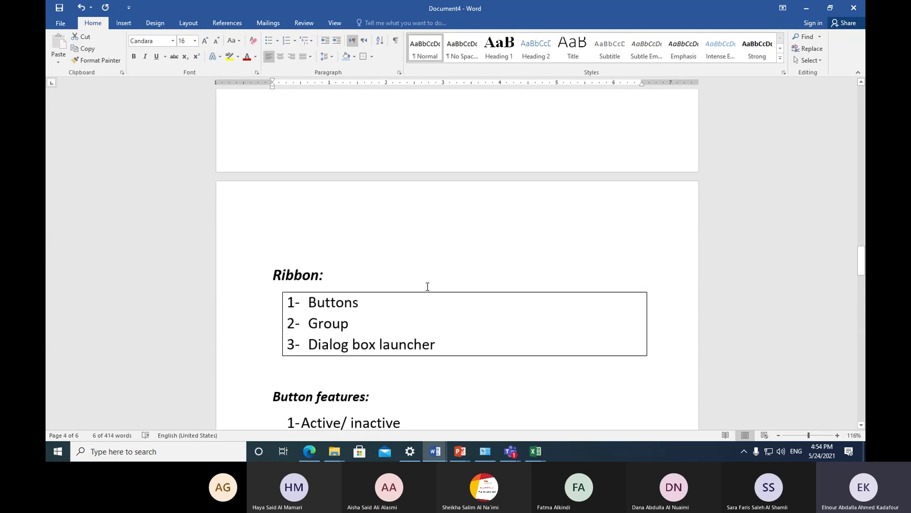
scroll(420, 284, up, 6)
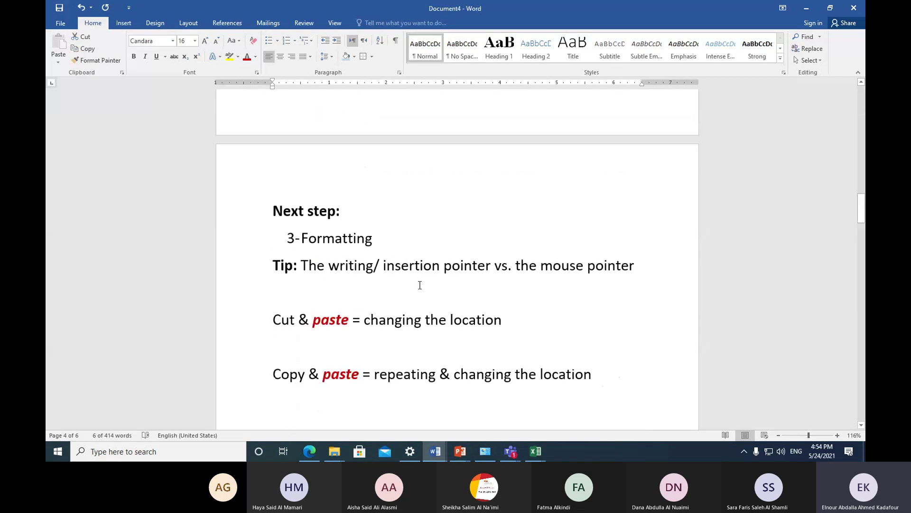
click(243, 223)
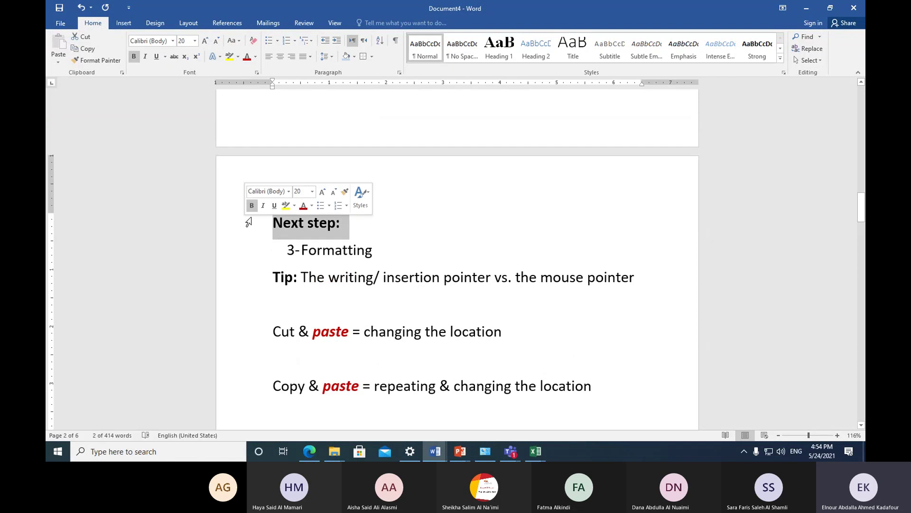
click(239, 41)
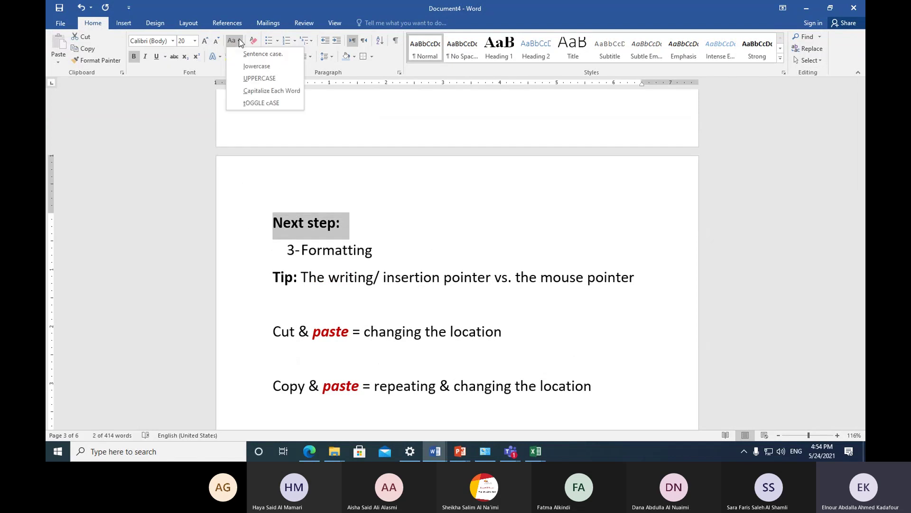
click(260, 93)
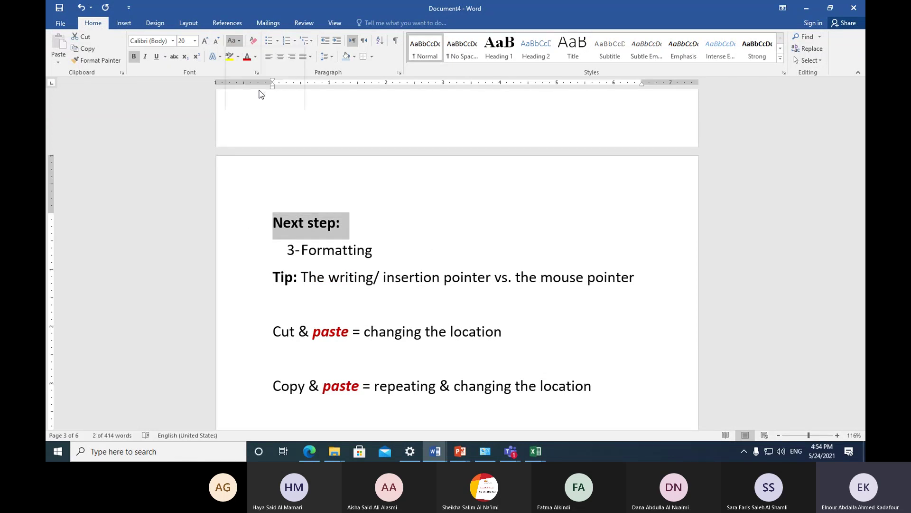
click(364, 227)
Step: Apply tOGGLE cASE to the example line below the "Example" heading on page 5
scroll(363, 227, down, 10)
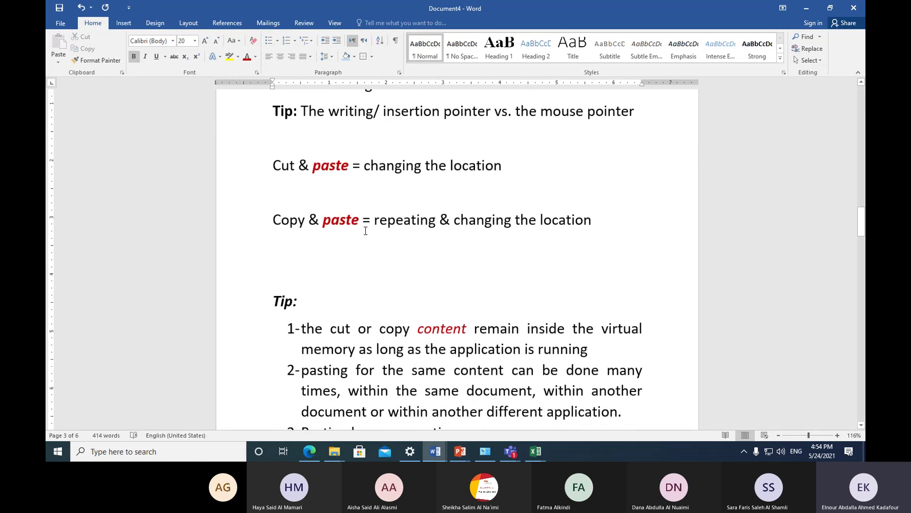
scroll(358, 242, down, 10)
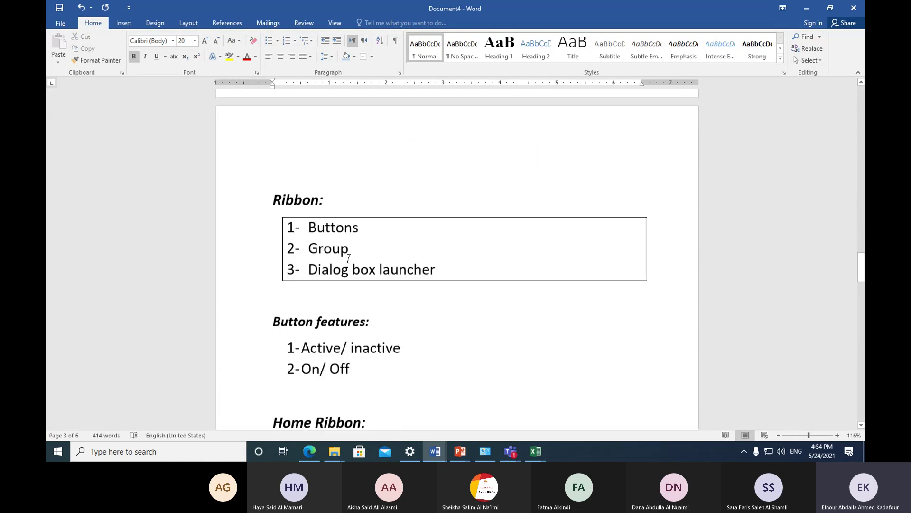
scroll(358, 284, down, 10)
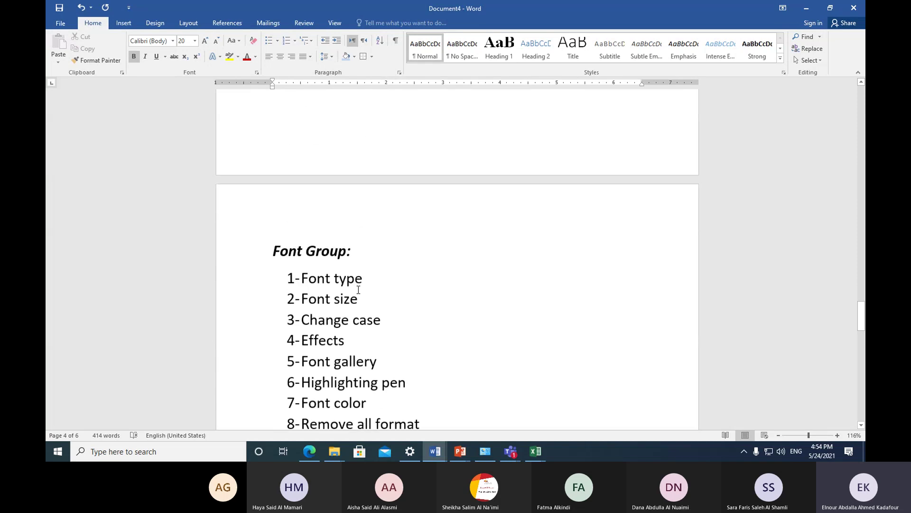
scroll(359, 290, down, 1)
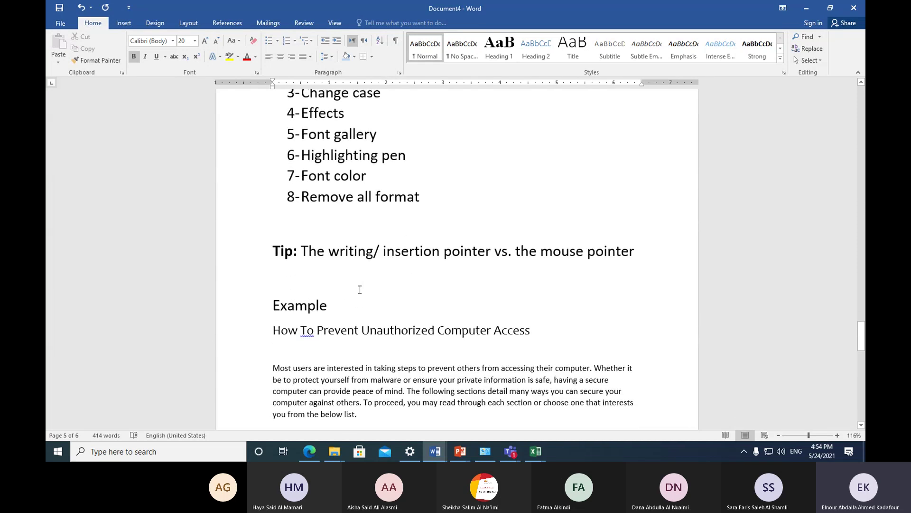
scroll(360, 290, down, 5)
click(252, 230)
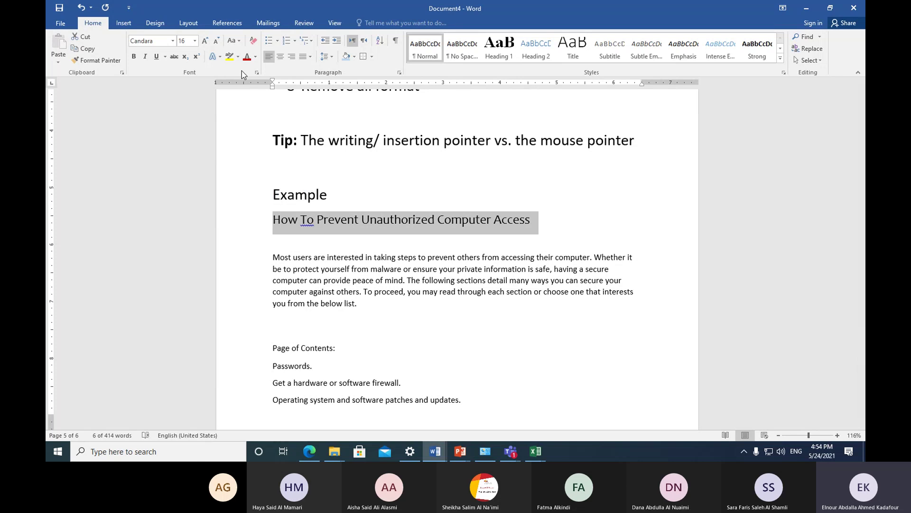
click(240, 41)
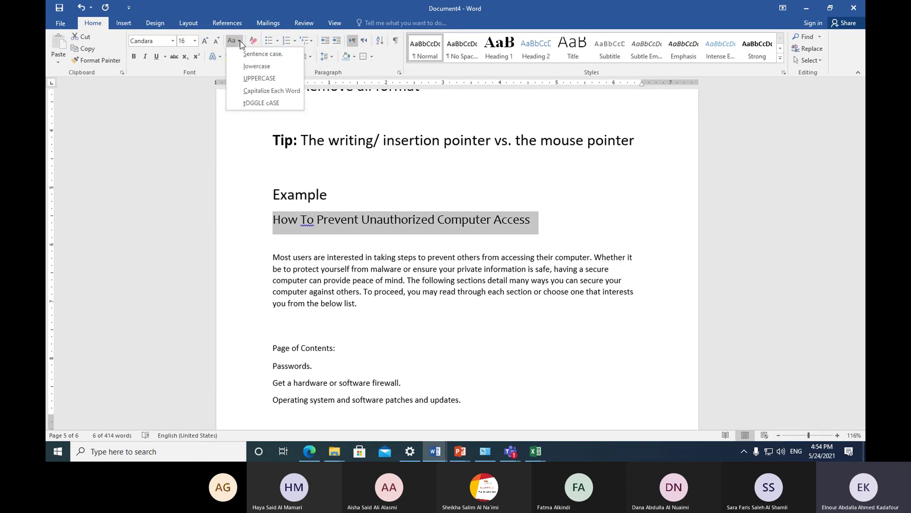
click(254, 101)
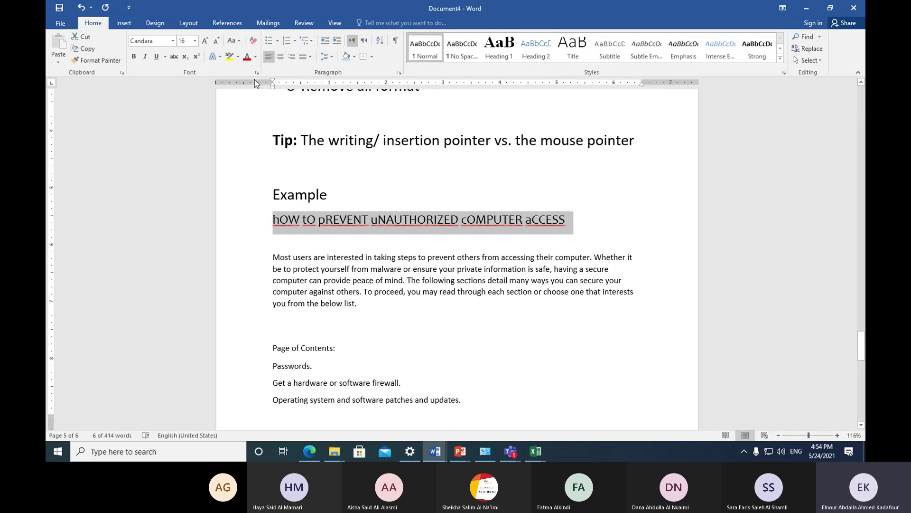
Step: Apply Sentence case to the toggled example line below the "Example" heading on page 5
click(239, 41)
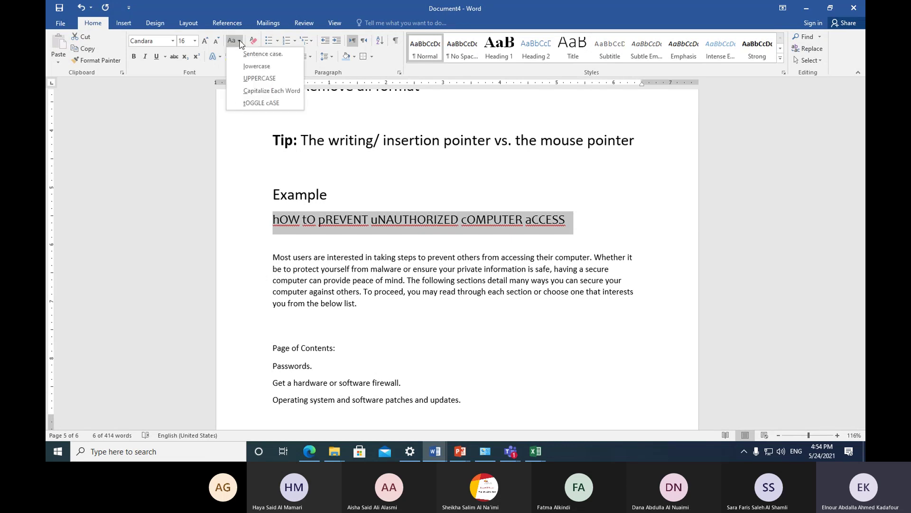
click(253, 55)
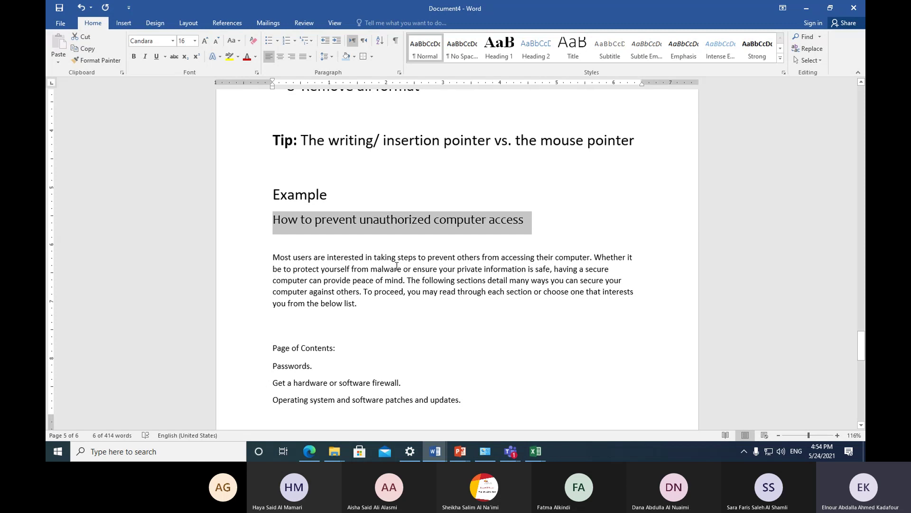
click(240, 41)
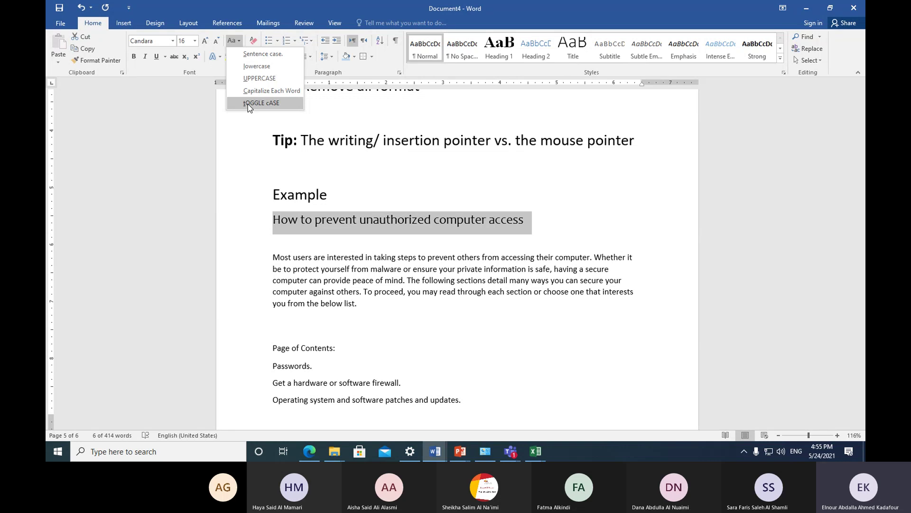
click(305, 234)
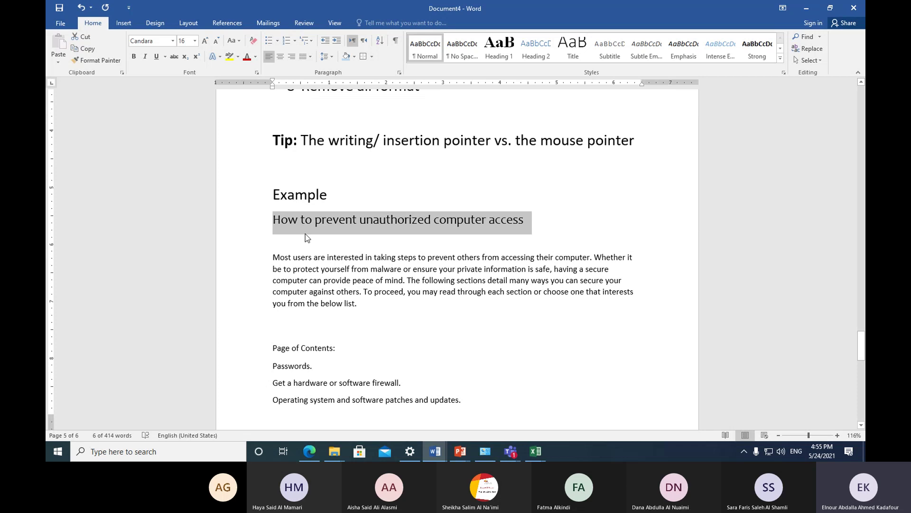
Step: Add the text "(B, I, U;" after "Effects" in the Font Group list
scroll(306, 234, up, 3)
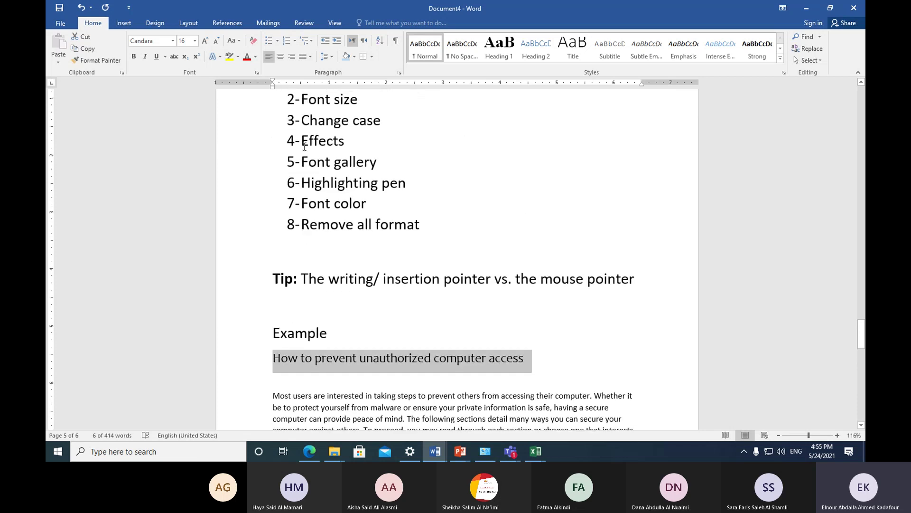
drag(303, 145, 342, 144)
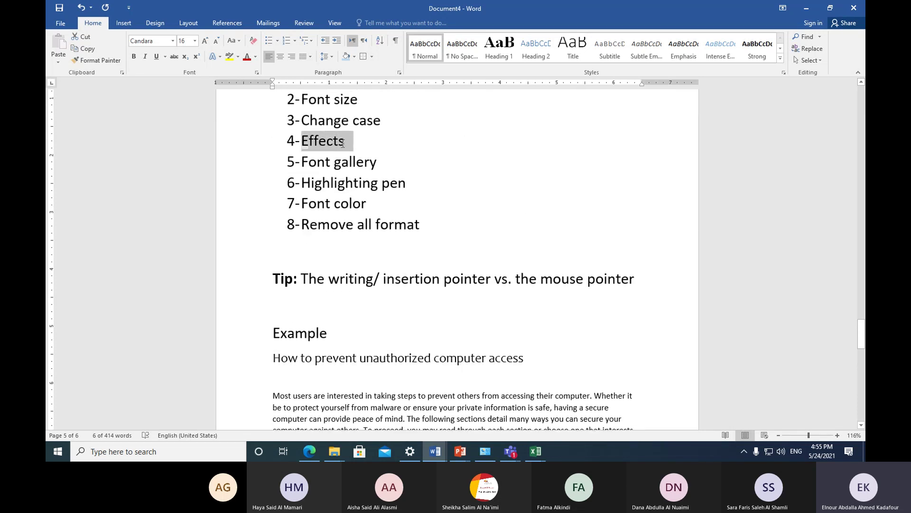
click(367, 152)
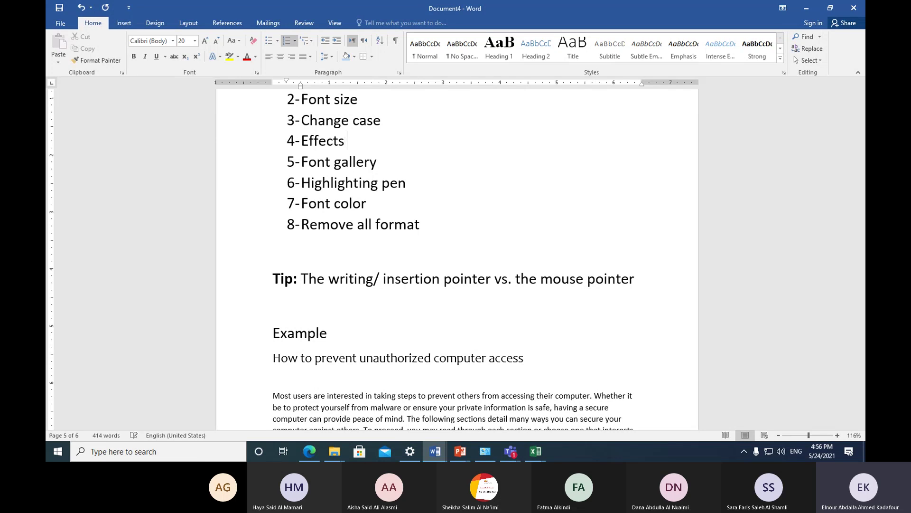
text((B, I, U)
text(;)
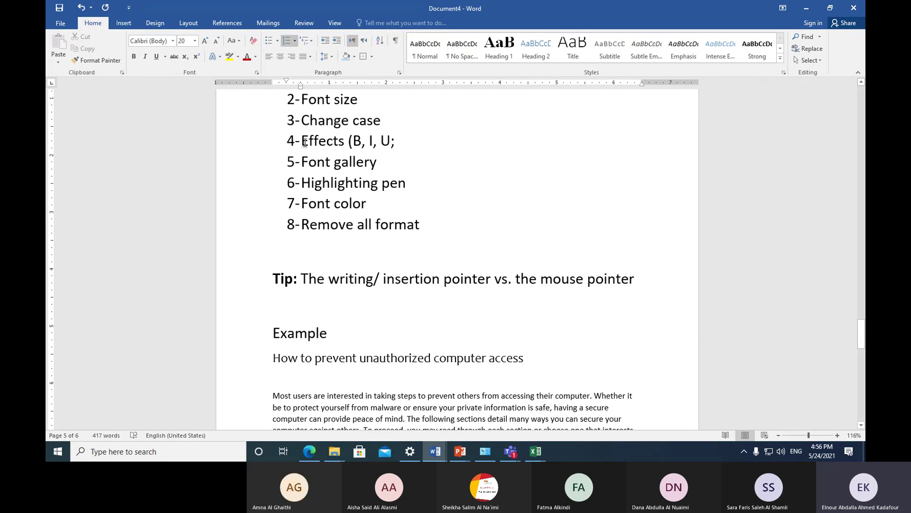
drag(302, 140, 344, 147)
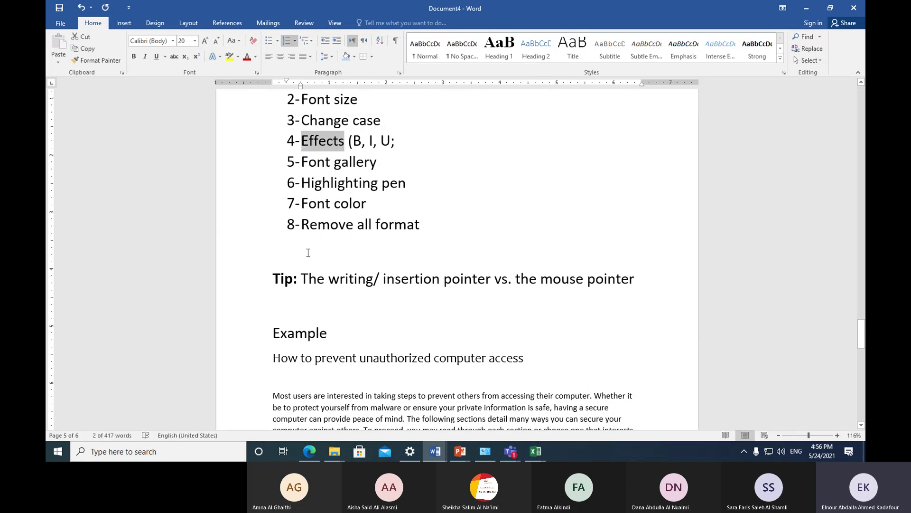
scroll(308, 253, up, 4)
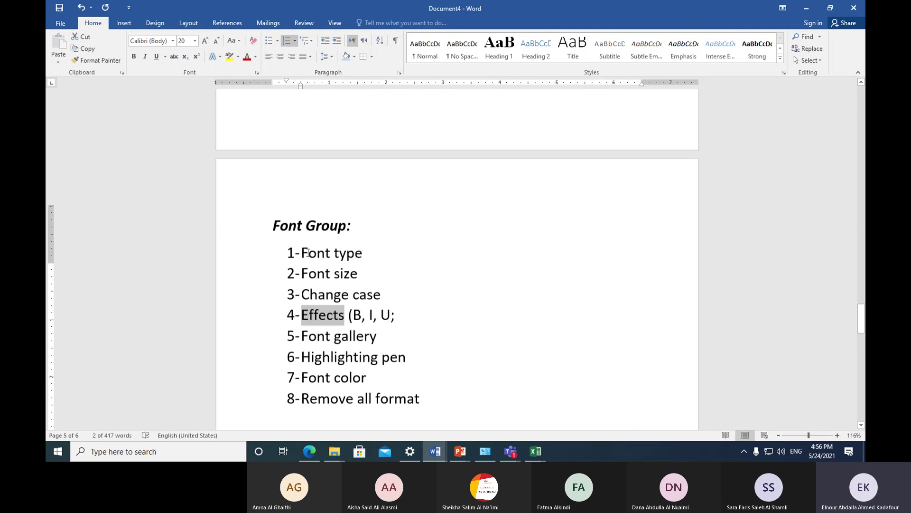
scroll(308, 253, up, 8)
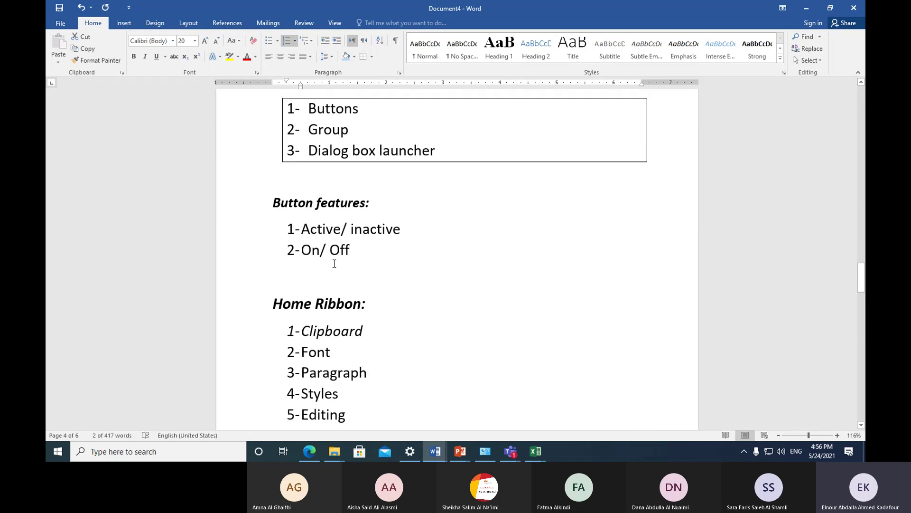
scroll(318, 259, down, 8)
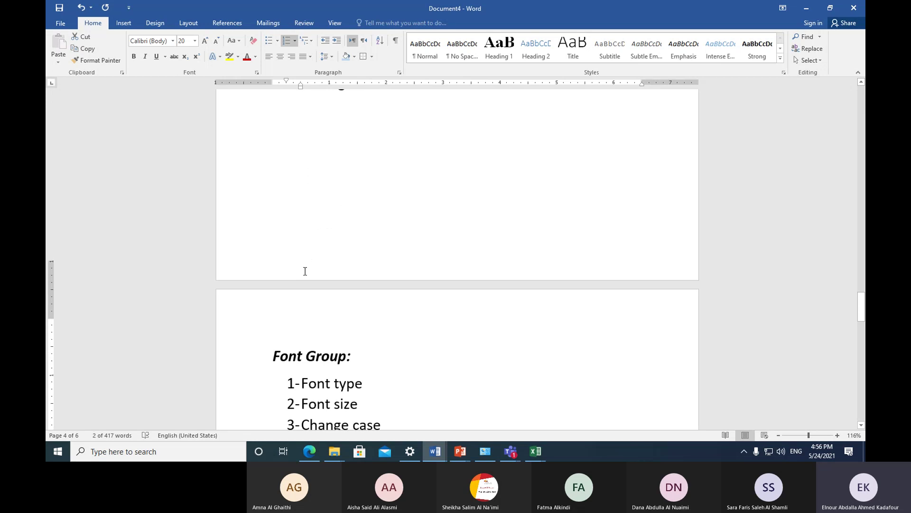
scroll(305, 271, down, 7)
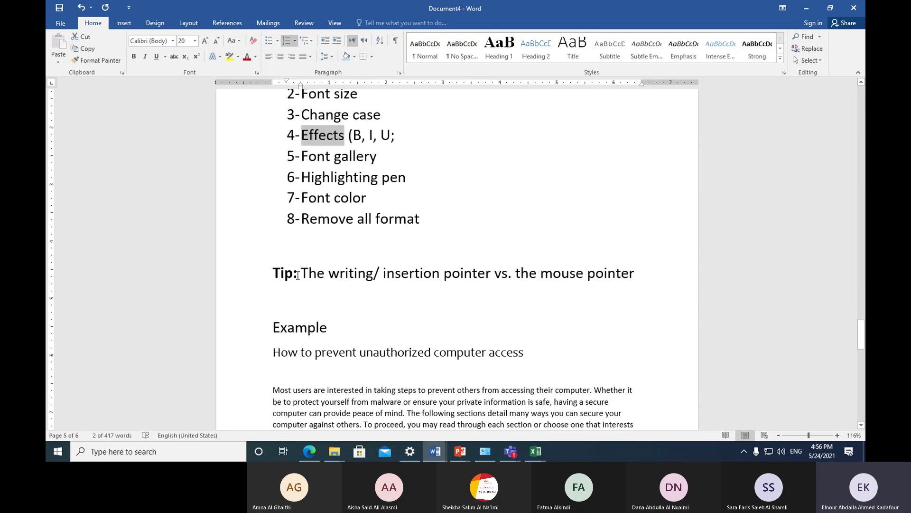
Step: Format the "Example" heading on page 5 as bold, italic and underlined
scroll(297, 276, down, 1)
click(246, 284)
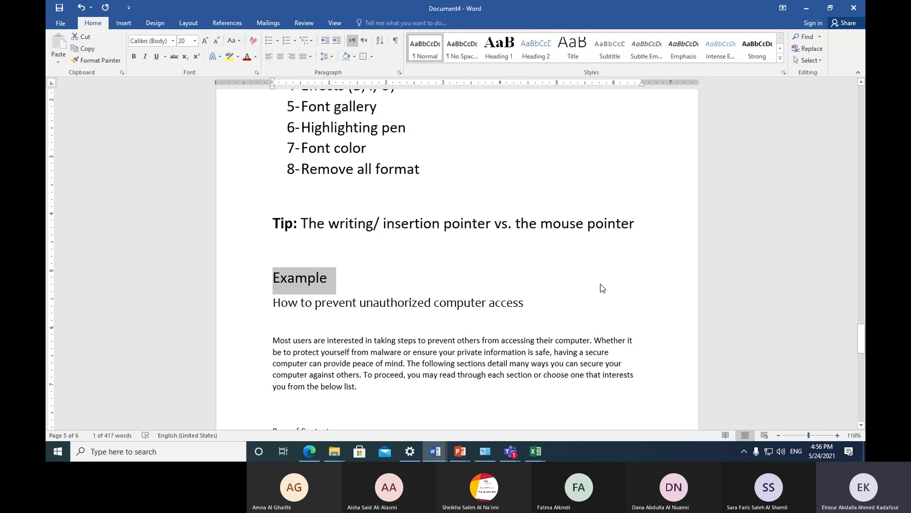
click(135, 57)
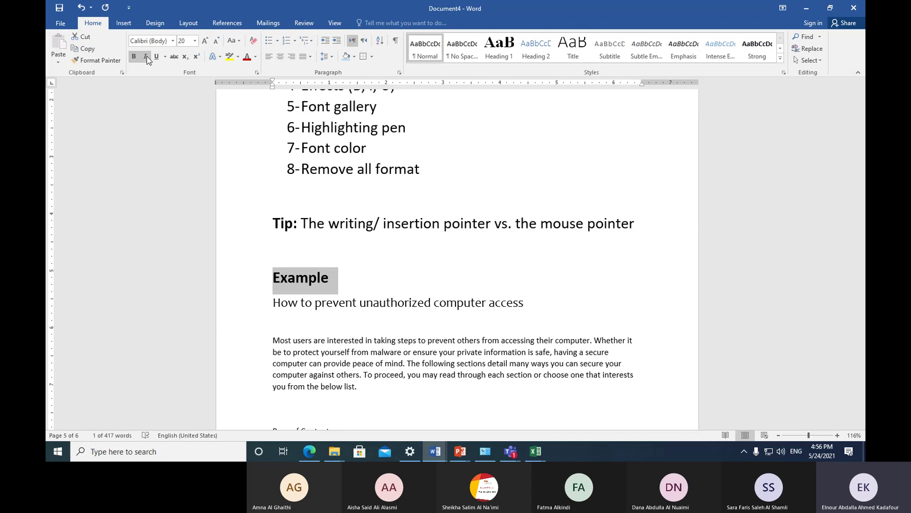
click(145, 57)
click(157, 57)
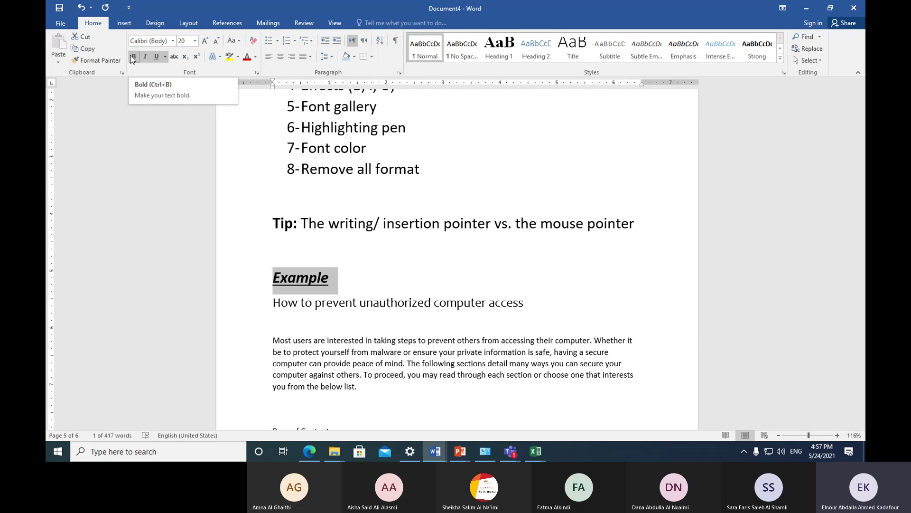
click(299, 303)
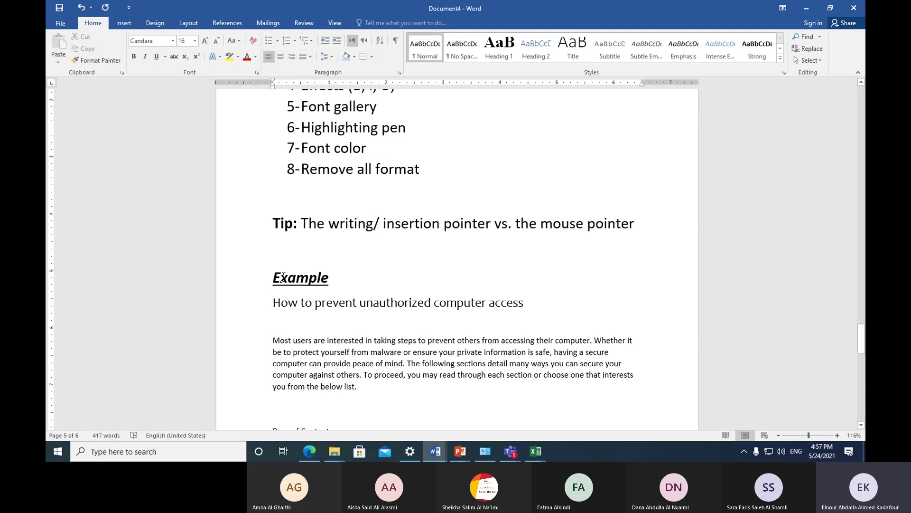
click(298, 302)
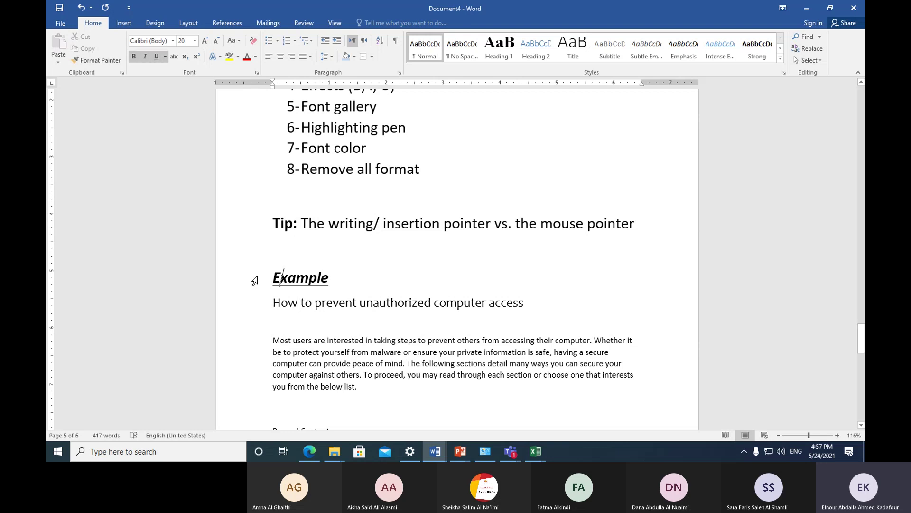
Step: Change the underline style of the "Example" heading to a double line
scroll(255, 281, up, 1)
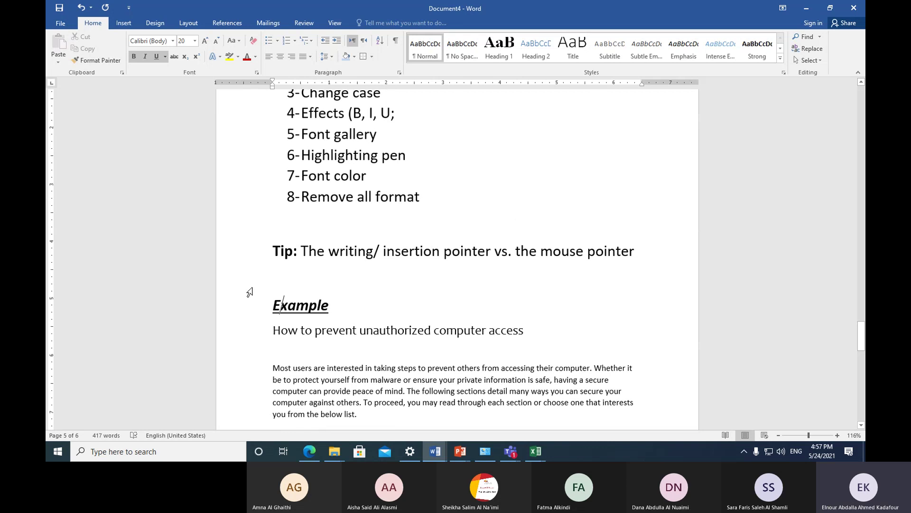
click(247, 314)
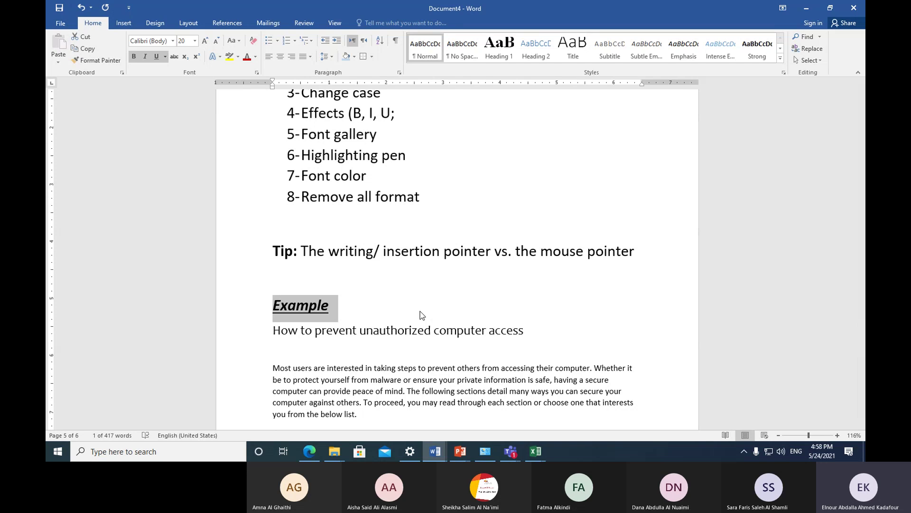
click(166, 57)
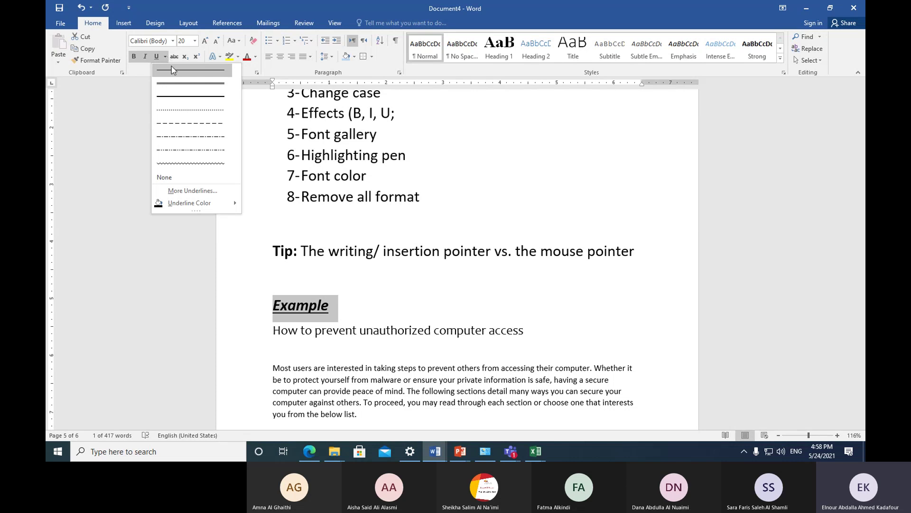
click(177, 84)
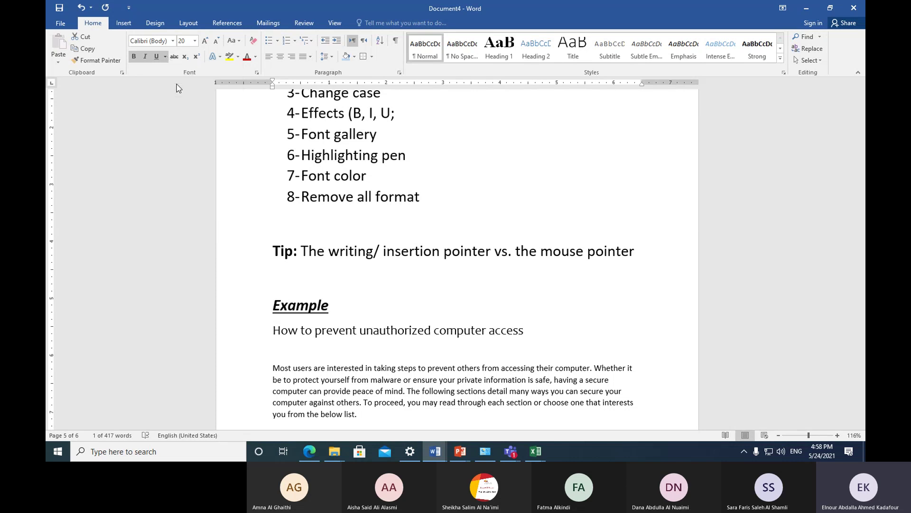
Step: Set the underline color of the "Example" heading to the standard dark red
click(165, 58)
mouse_move(214, 210)
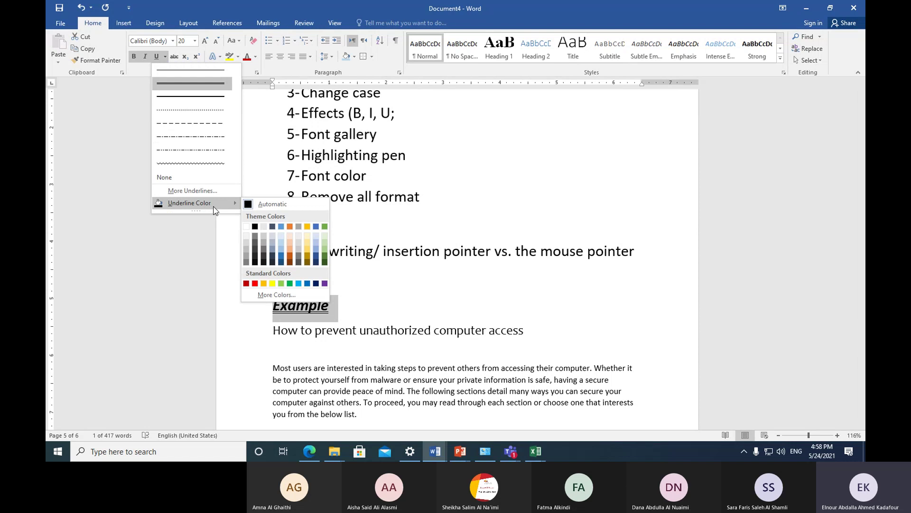
click(246, 283)
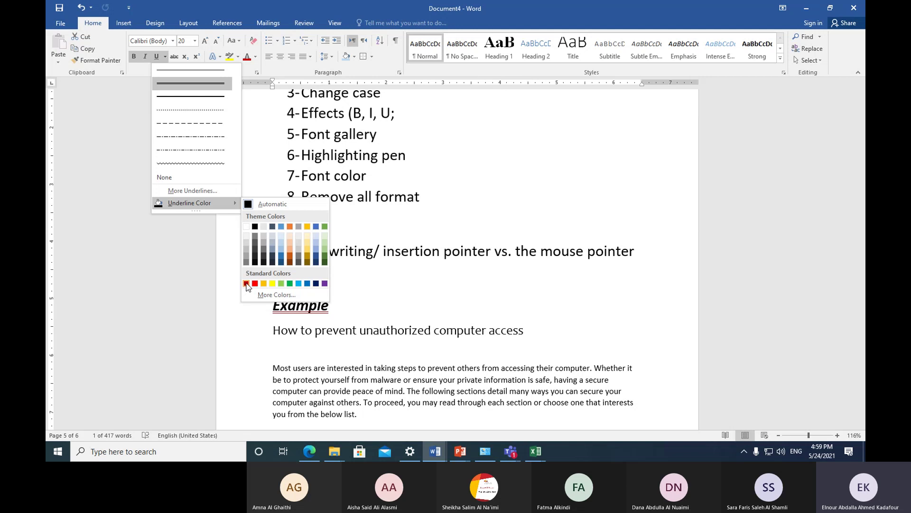
click(246, 284)
click(322, 345)
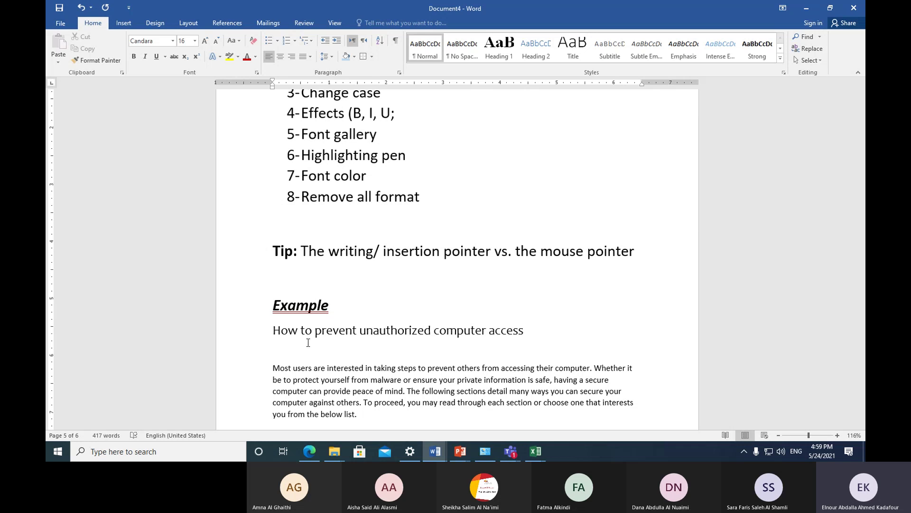
click(257, 312)
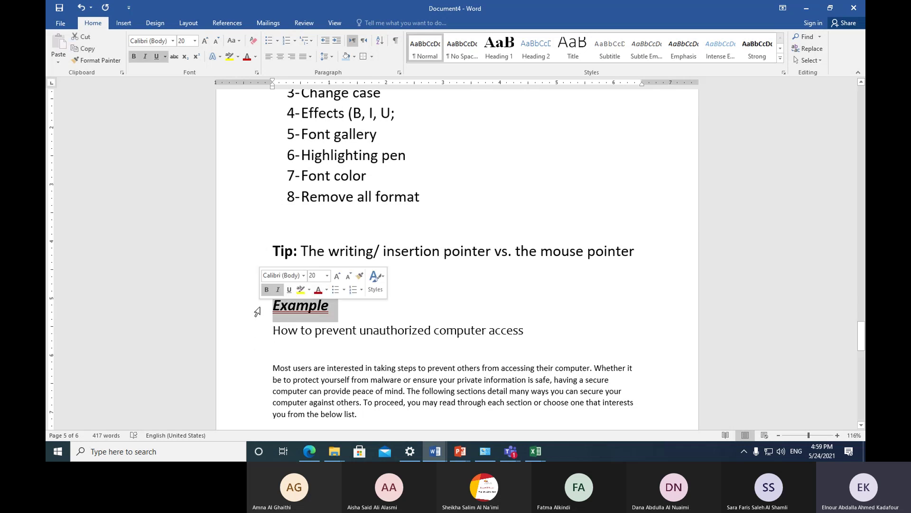
click(165, 56)
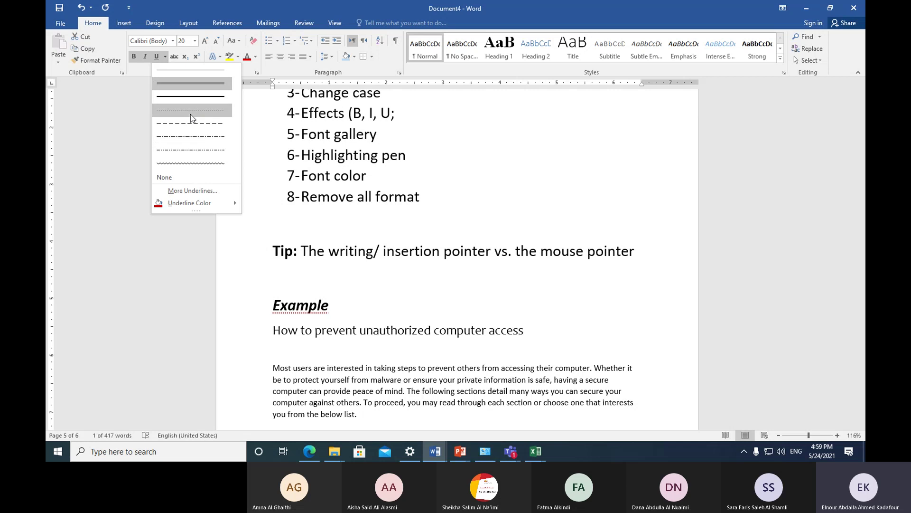
mouse_move(213, 209)
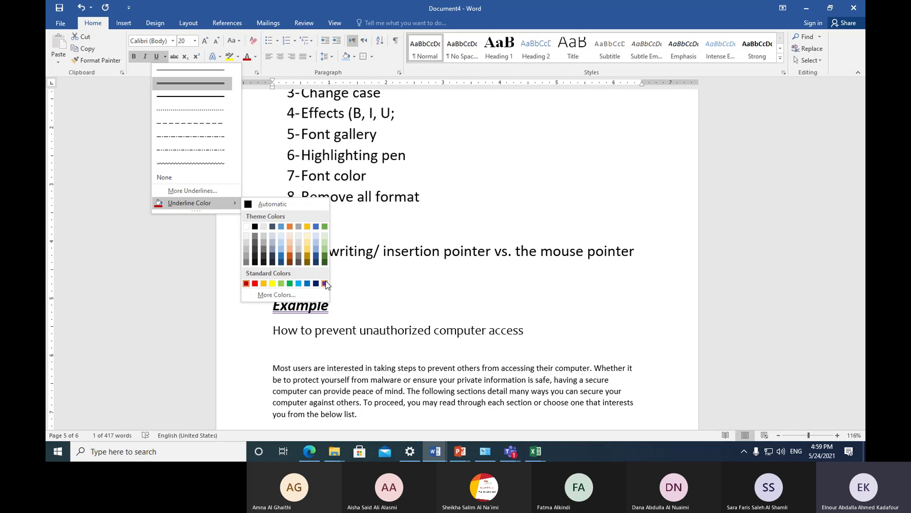
click(389, 303)
Step: Apply strikethrough to the "Font type", "Font size" and "Change case" items of the Font Group list
scroll(389, 301, up, 3)
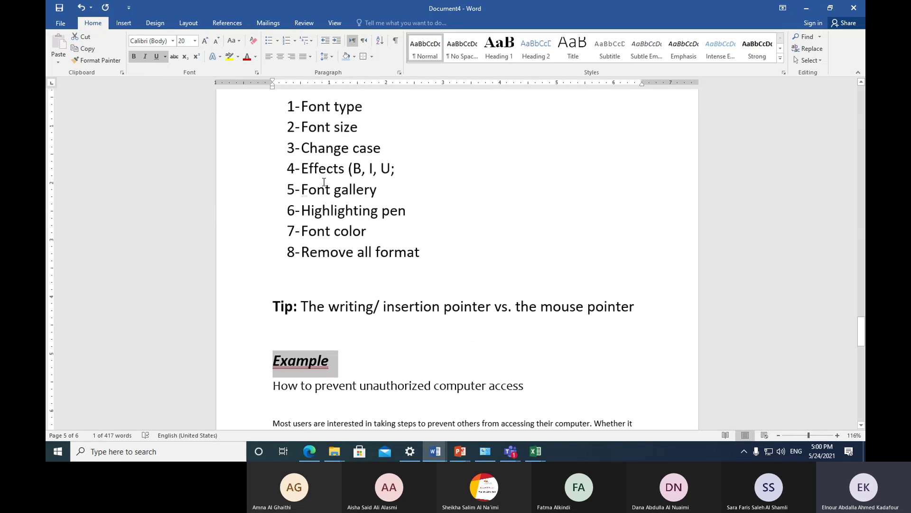
click(361, 323)
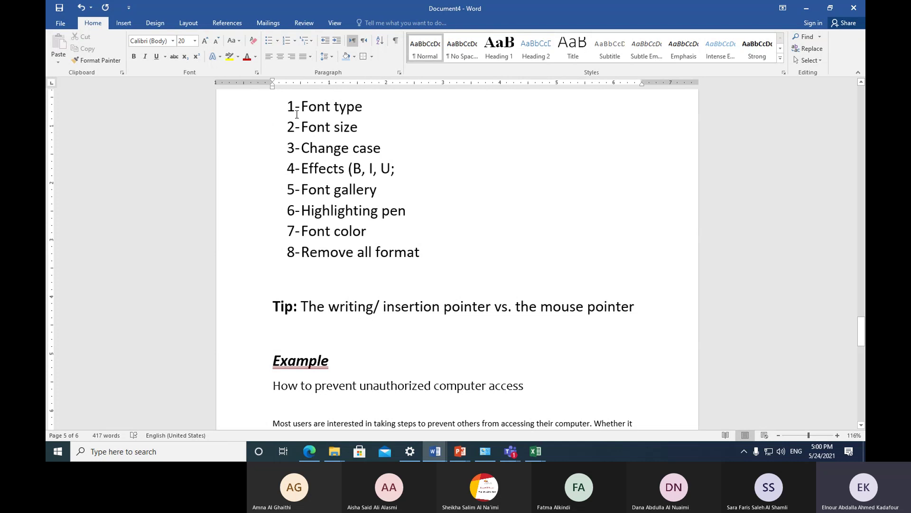
drag(302, 108, 370, 124)
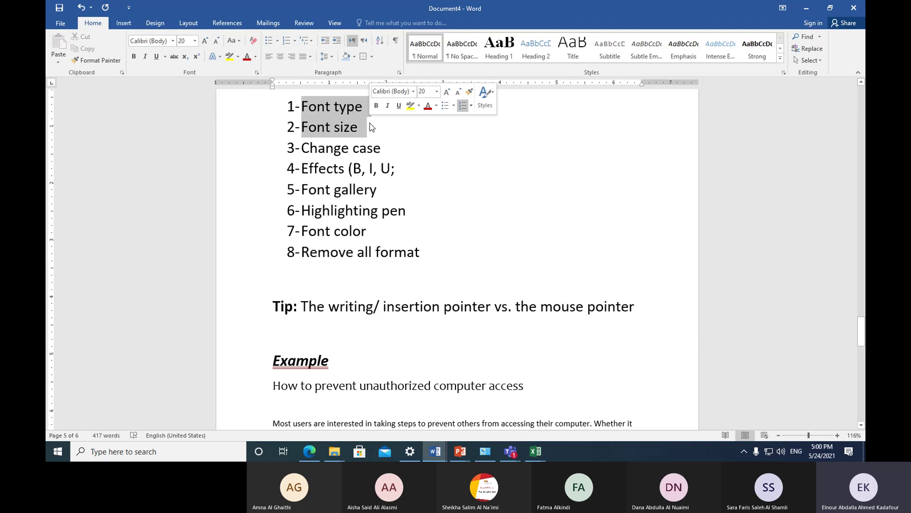
click(174, 58)
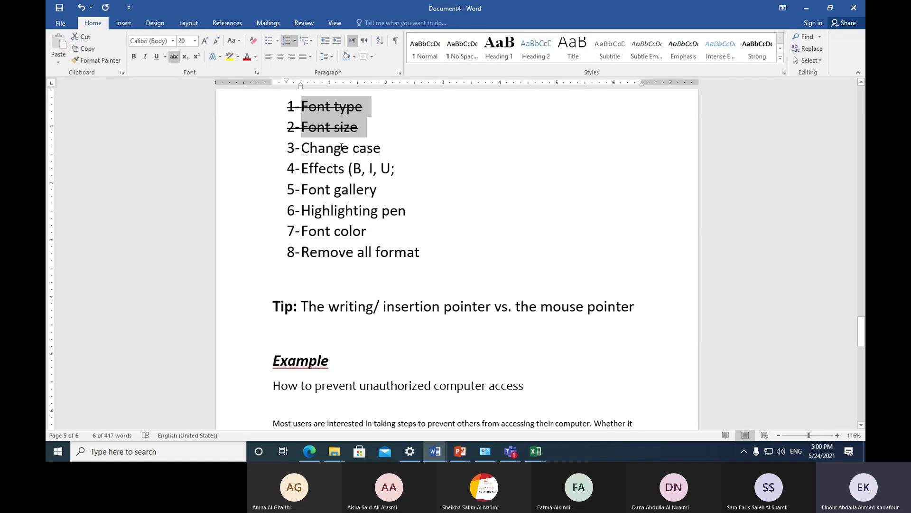
click(222, 149)
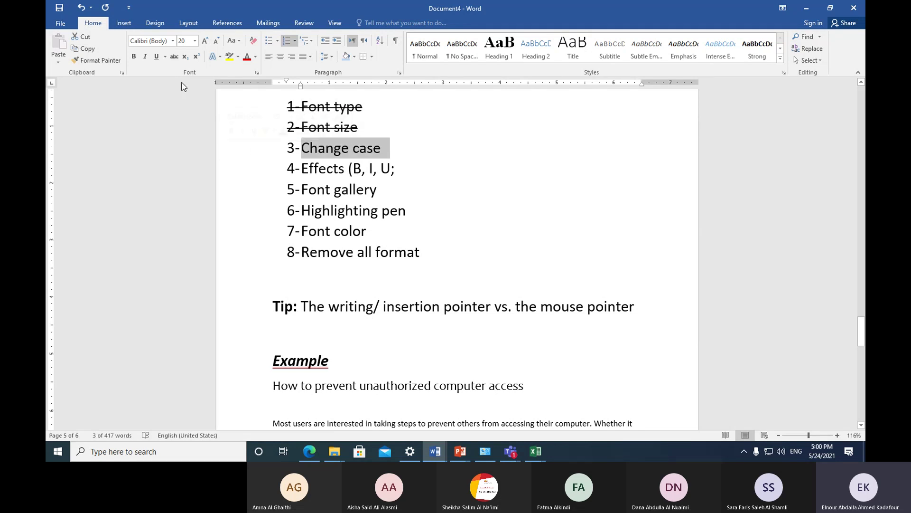
click(174, 58)
Step: Undo the strikethrough on the first three items of the Font Group list
drag(301, 170, 346, 169)
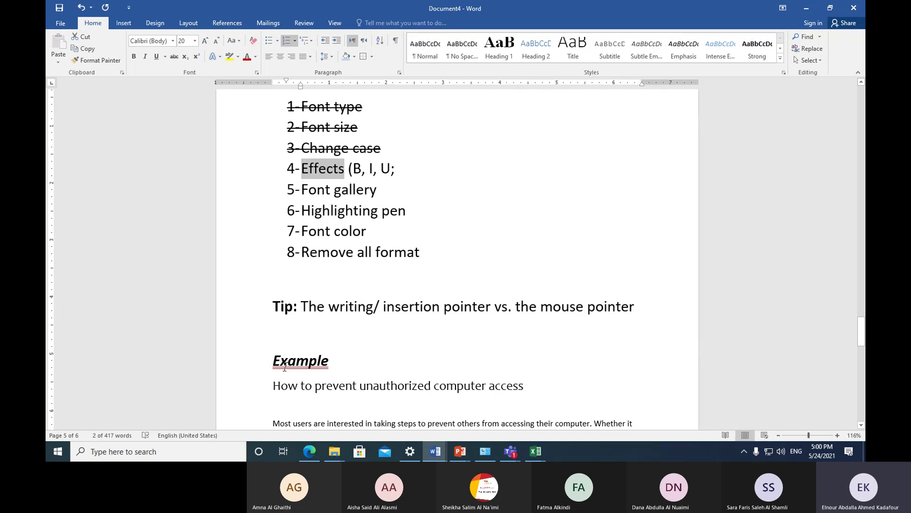
key(ctrl+z)
key(ctrl+z)
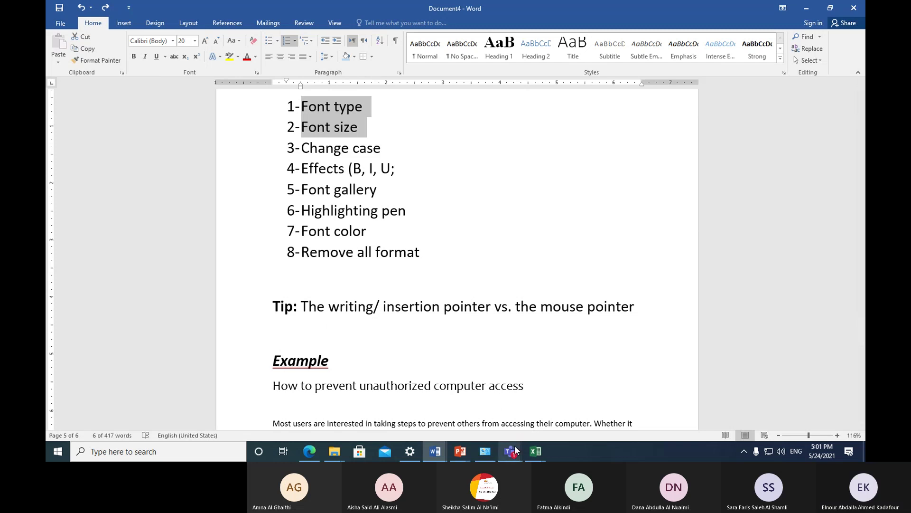
Step: Check the Teams meeting window and return to the Document4 document in Word
mouse_move(513, 448)
mouse_move(566, 394)
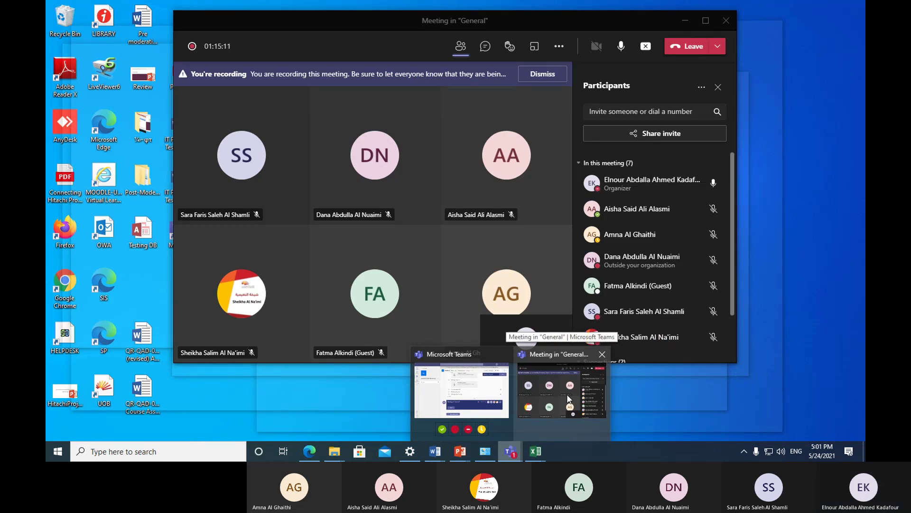
key(alt+Tab)
mouse_move(432, 449)
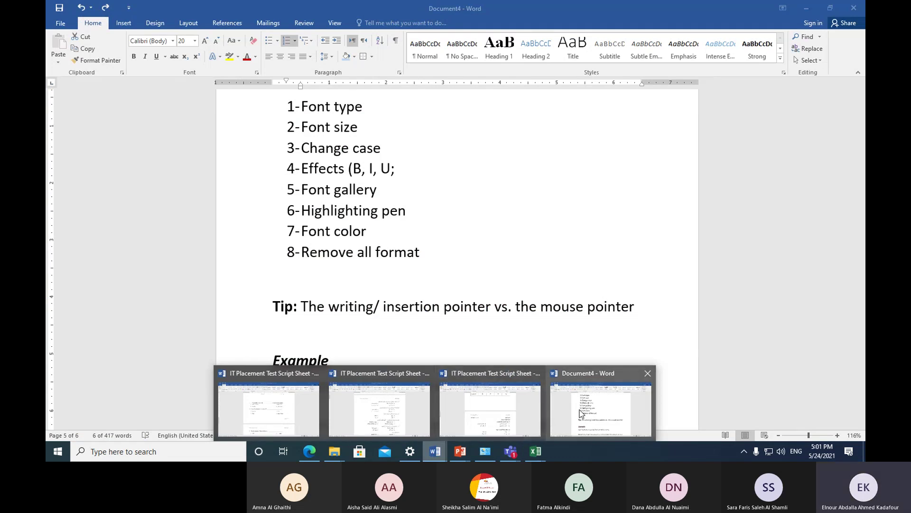
click(600, 408)
Step: Apply strikethrough to the "Font type" item of the Font Group list
click(343, 127)
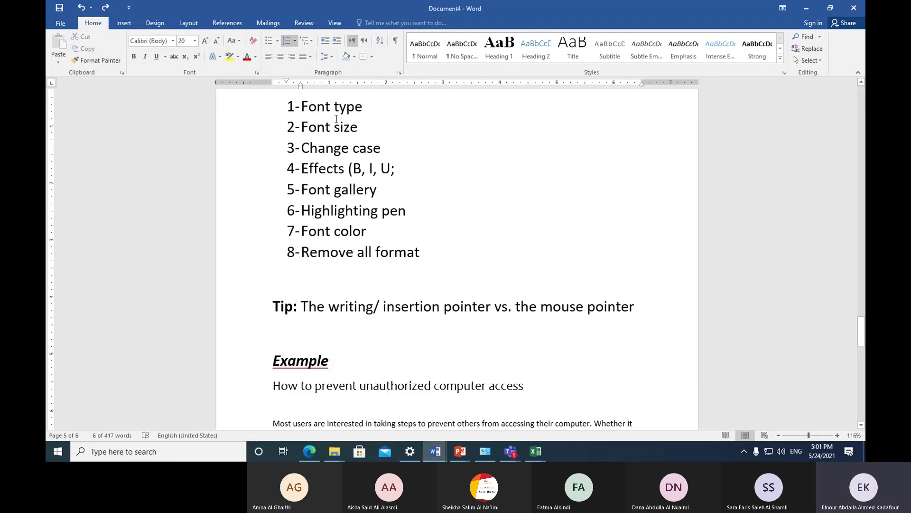
drag(302, 106, 378, 112)
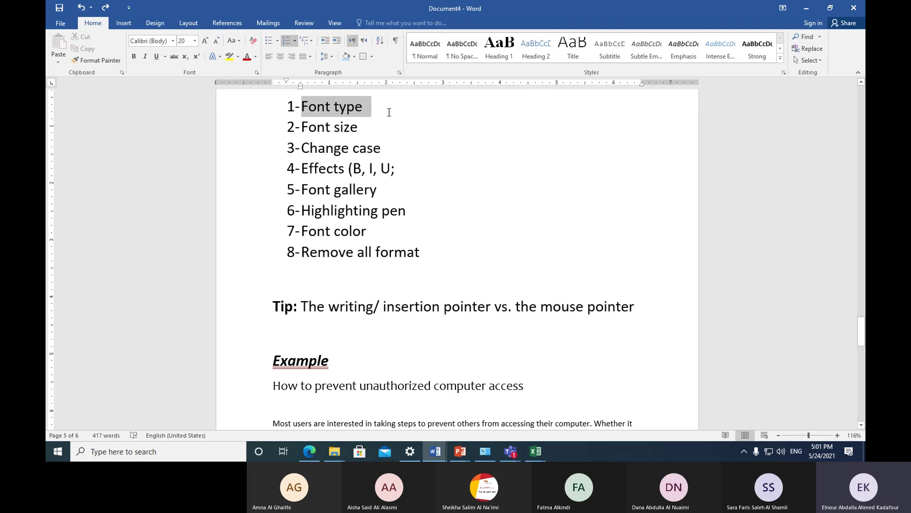
click(174, 57)
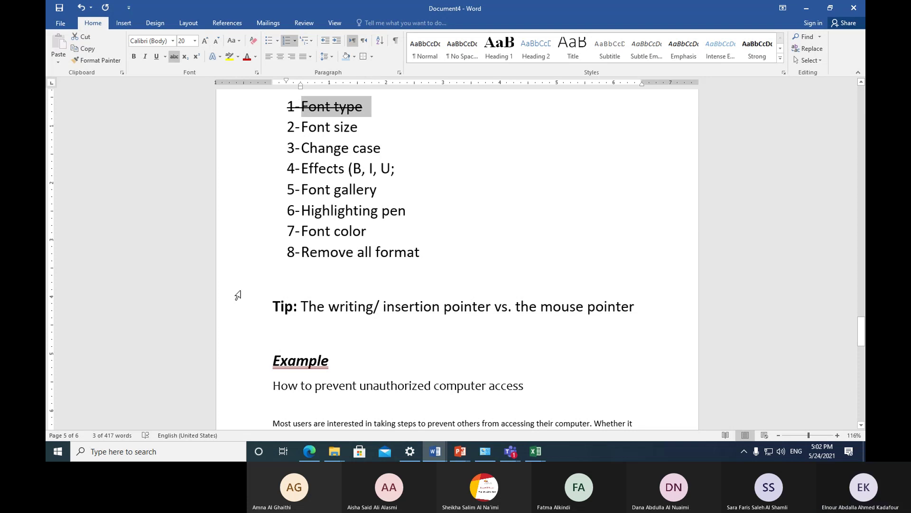
click(511, 453)
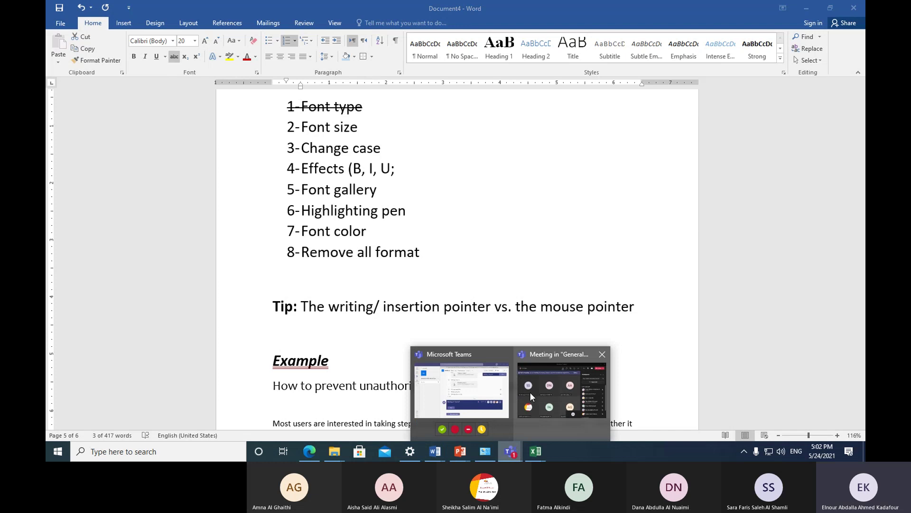
mouse_move(531, 388)
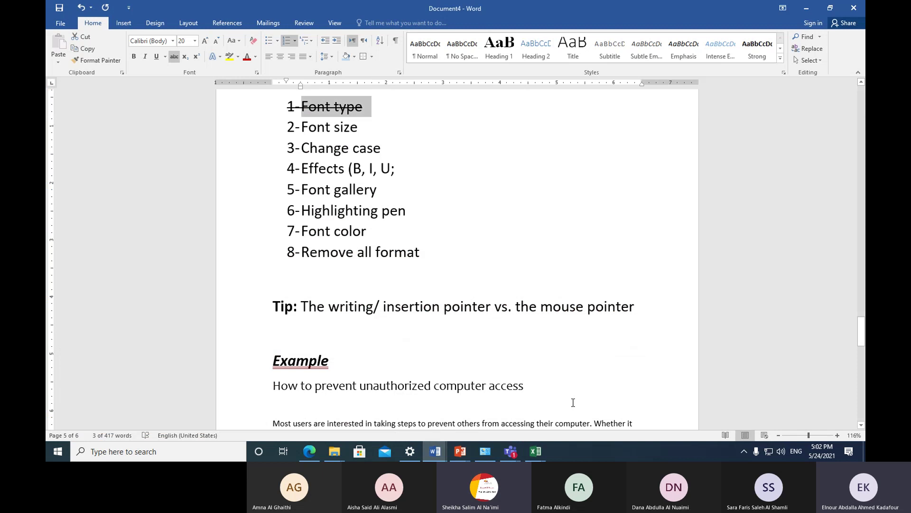
Step: Change the effect on the "Font type" list item to double strikethrough using the Font dialog
click(257, 74)
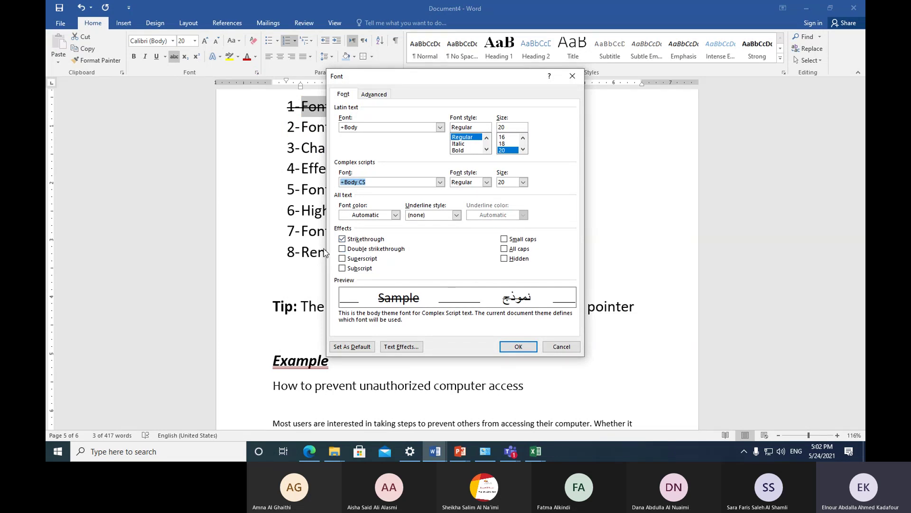
click(342, 249)
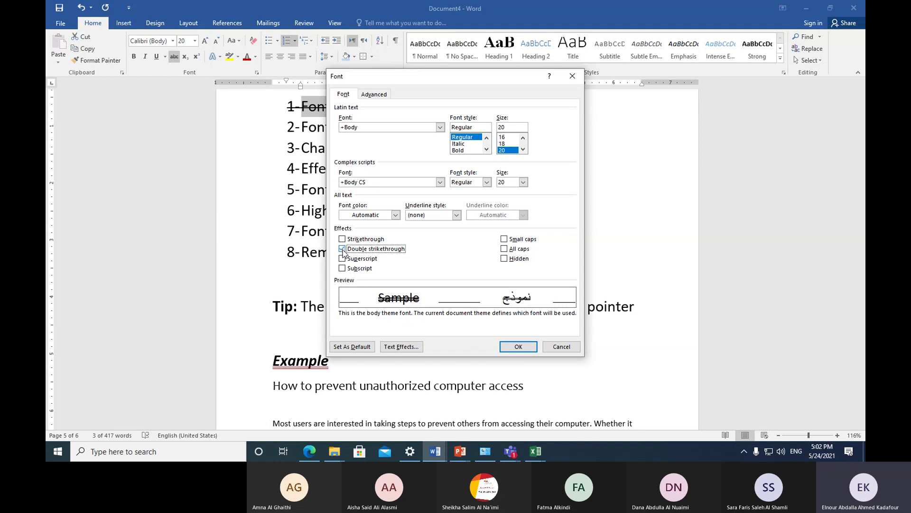
click(342, 240)
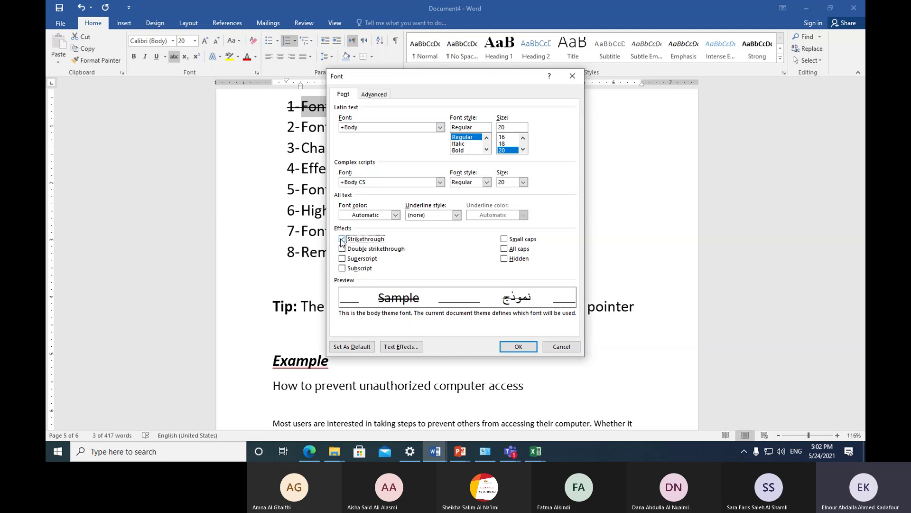
click(342, 249)
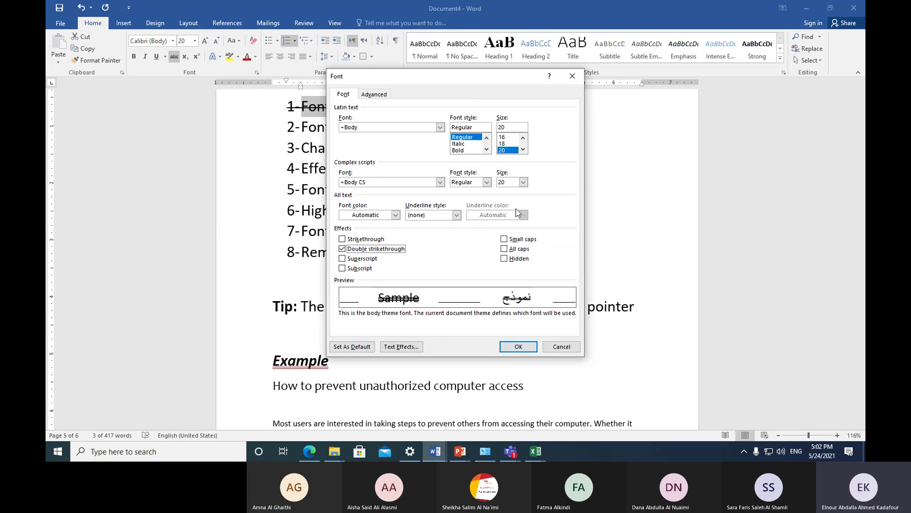
click(514, 348)
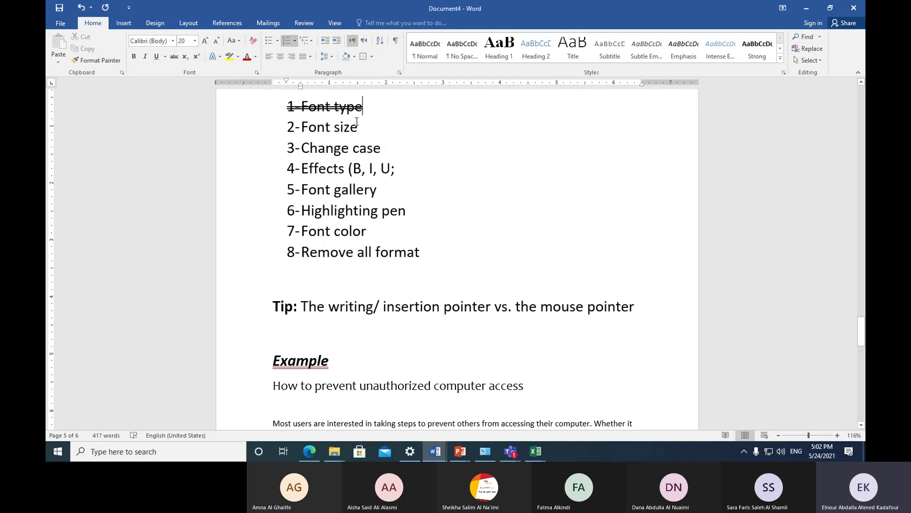
Step: Remove the double strikethrough from the "Font type" list item using the Font dialog
click(257, 74)
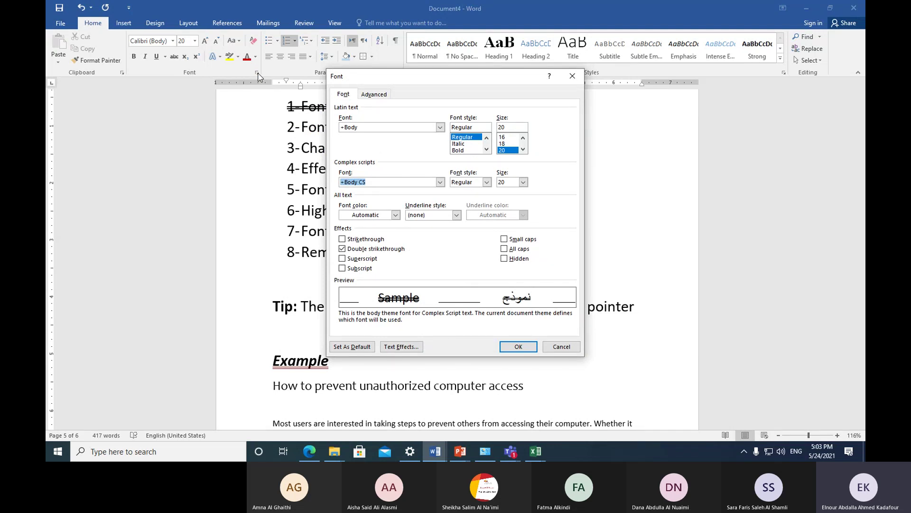
click(562, 348)
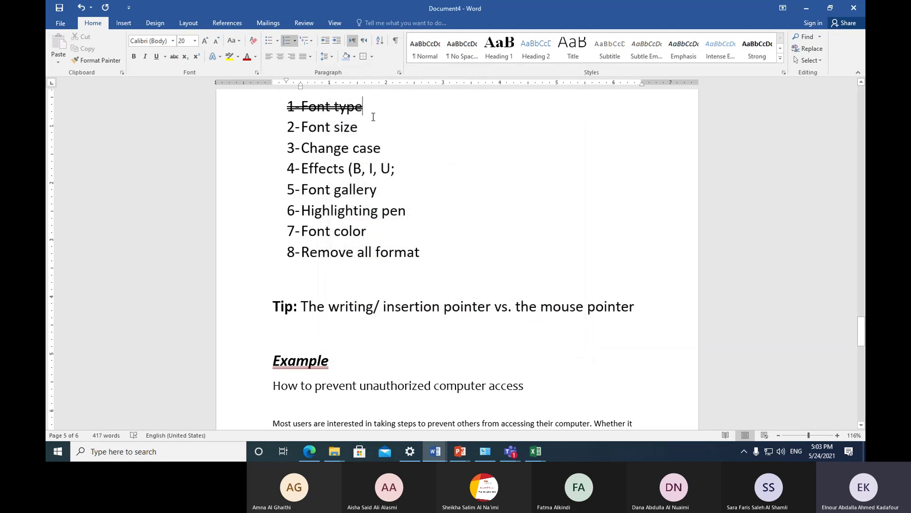
drag(367, 111, 280, 110)
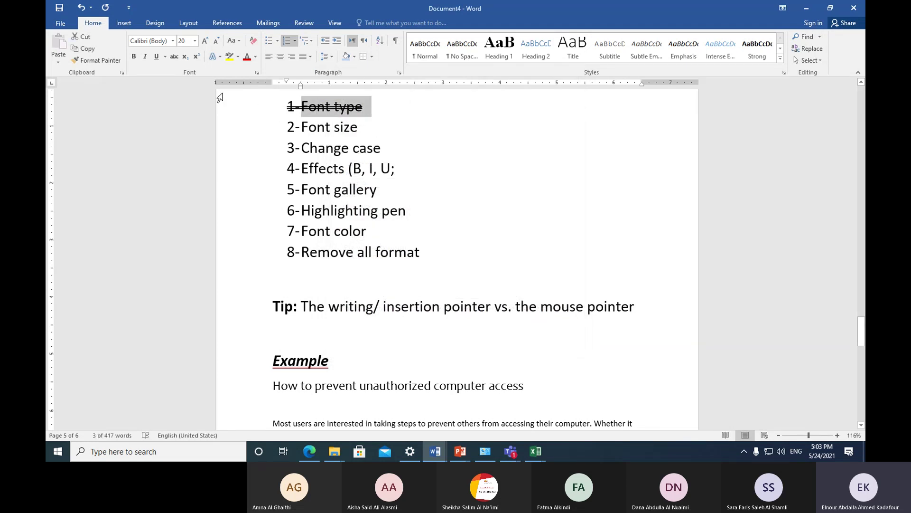
click(257, 73)
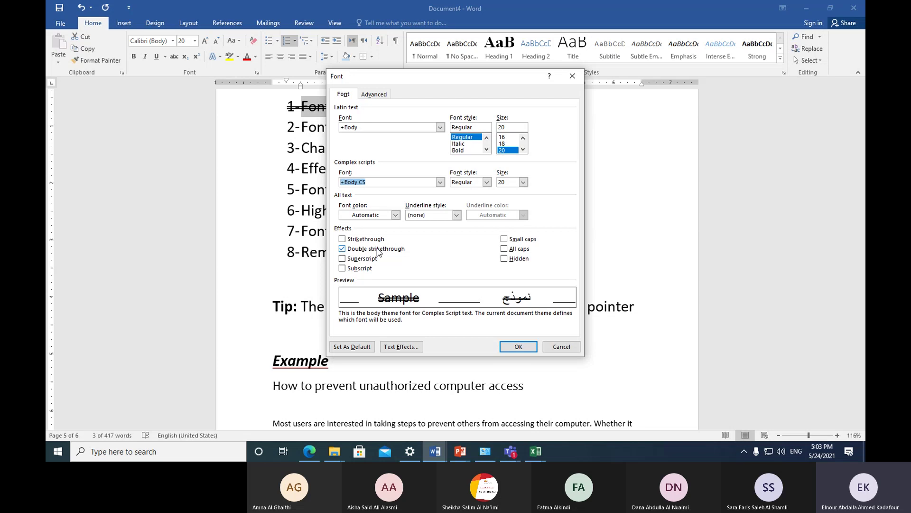
click(342, 249)
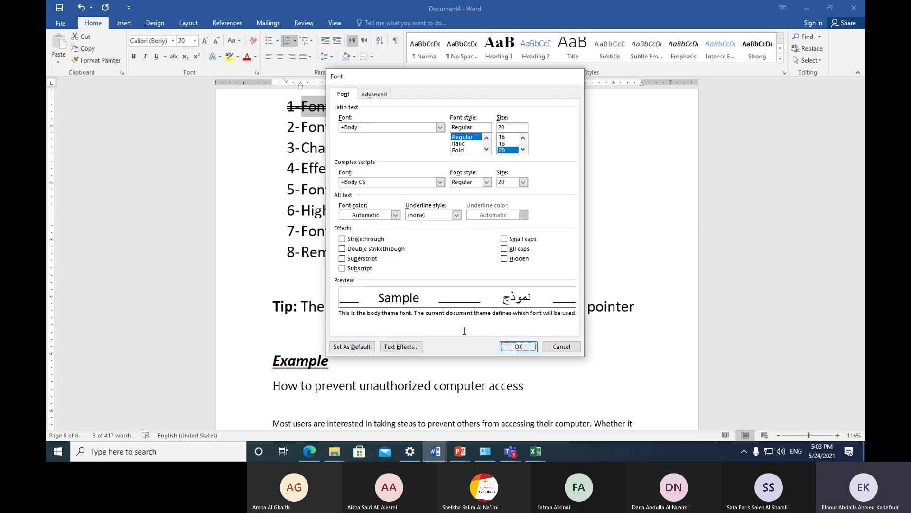
click(519, 346)
click(453, 204)
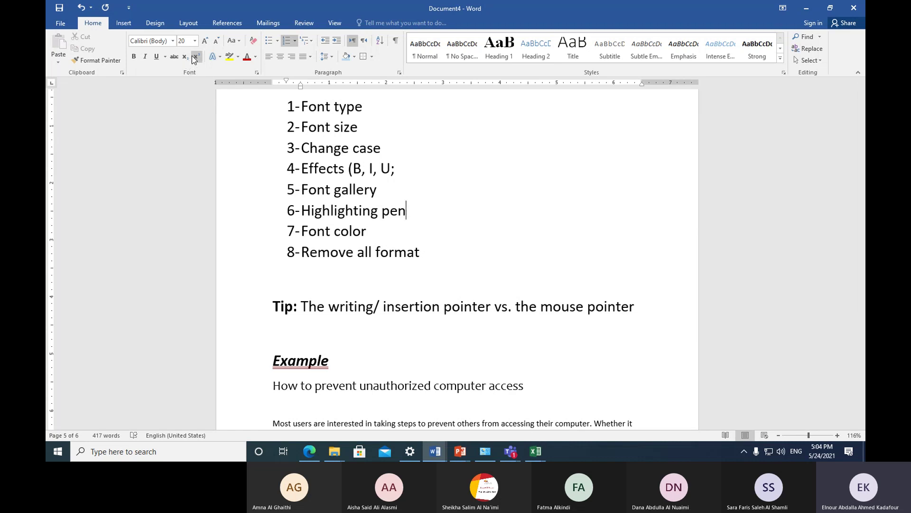
Step: Insert a new line reading "Subscript text:" between the Font Group list and the Tip line
click(290, 280)
key(Return)
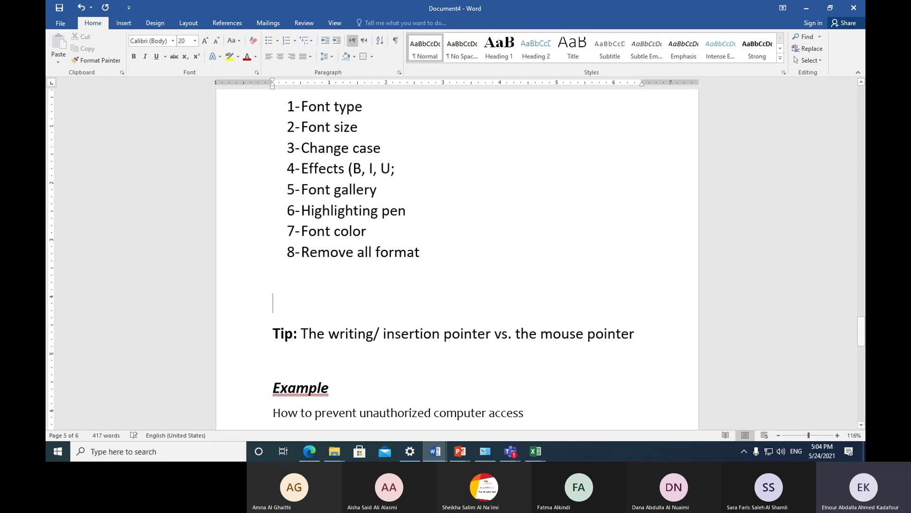
text(s)
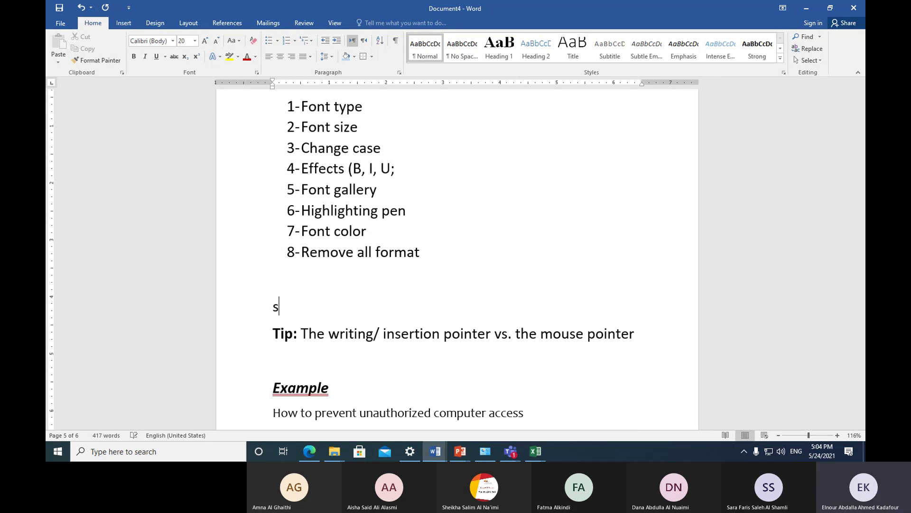
text(ubscript te)
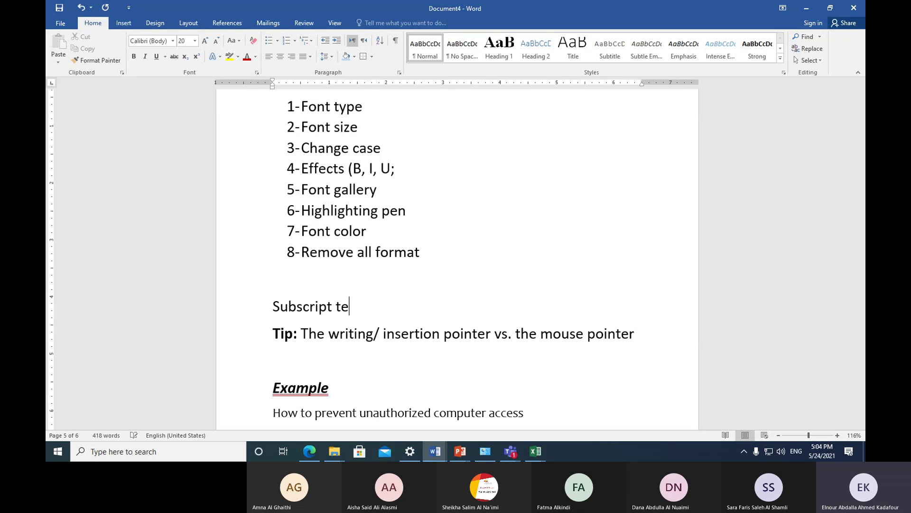
text(xt:)
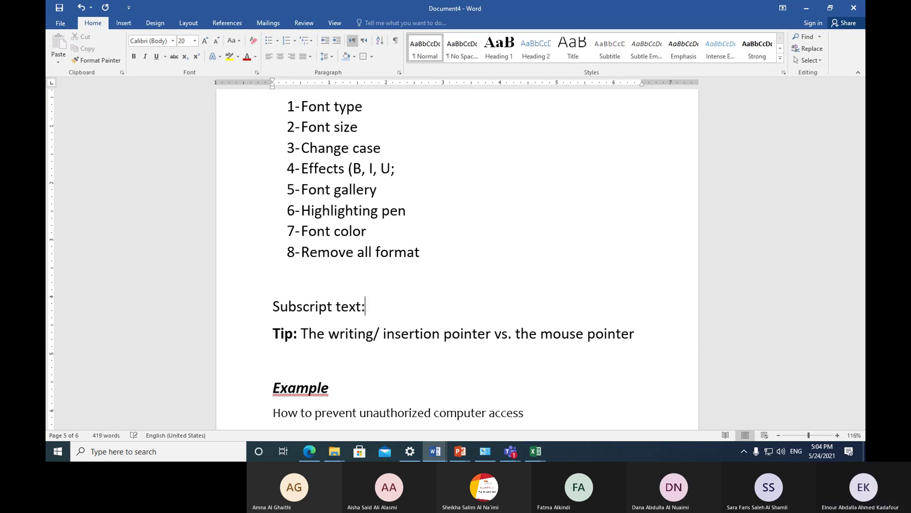
Step: Below "Subscript text:", leave an empty line and add a line for the superscript text label
key(Return)
key(Return)
text(supperscrp)
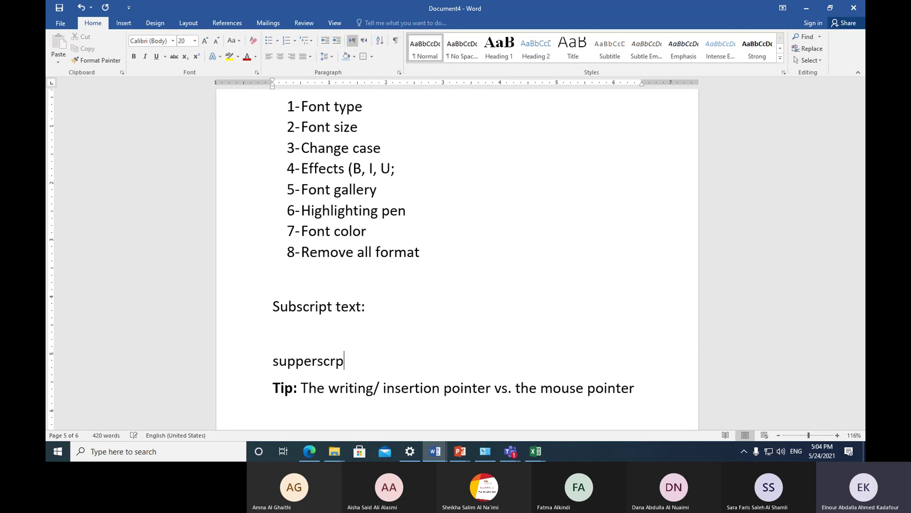
text(it text)
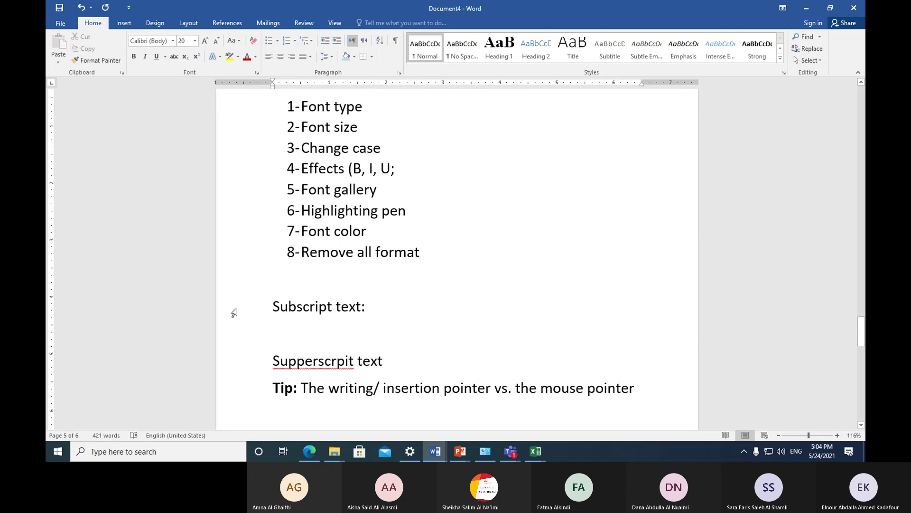
Step: Correct the superscript label to read "Supper script text:", including the closing colon
click(336, 363)
text(i)
key(Right)
key(Delete)
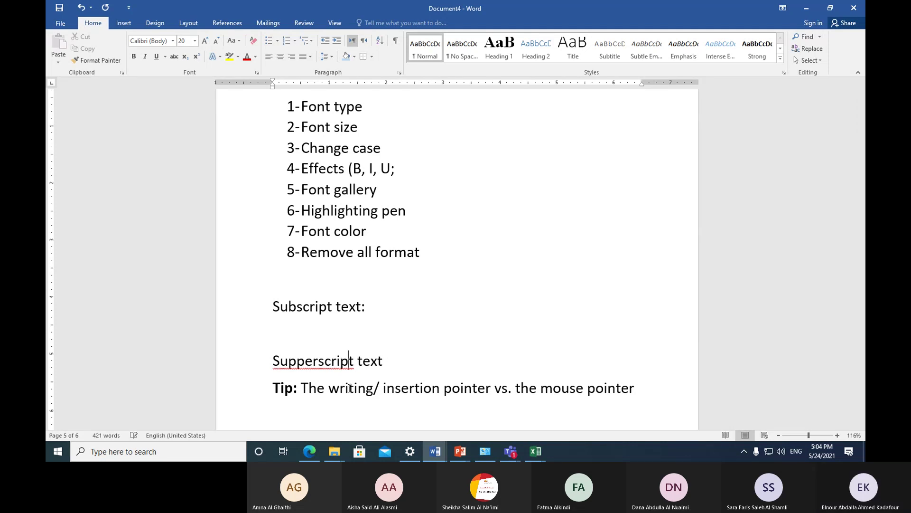
click(319, 362)
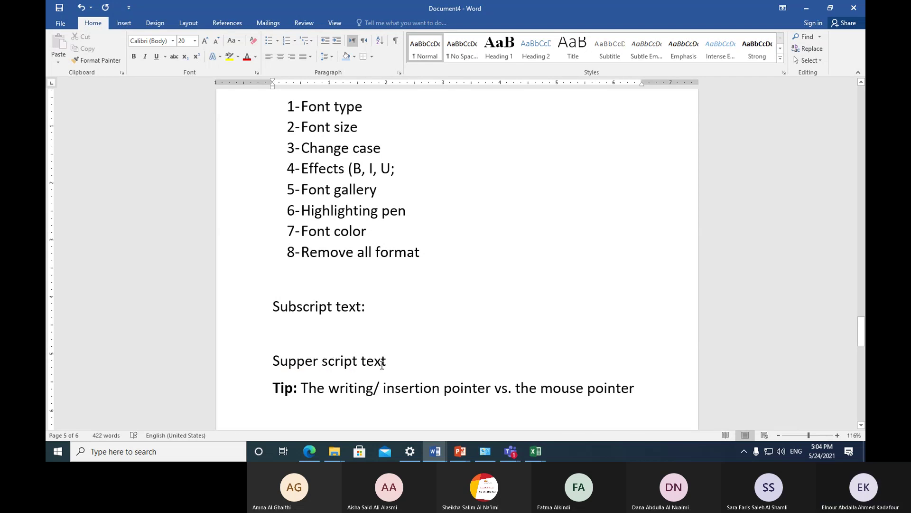
click(404, 362)
text(:)
Step: Add the example formula "H + O2 = HO2" after the "Subscript text:" label
click(382, 306)
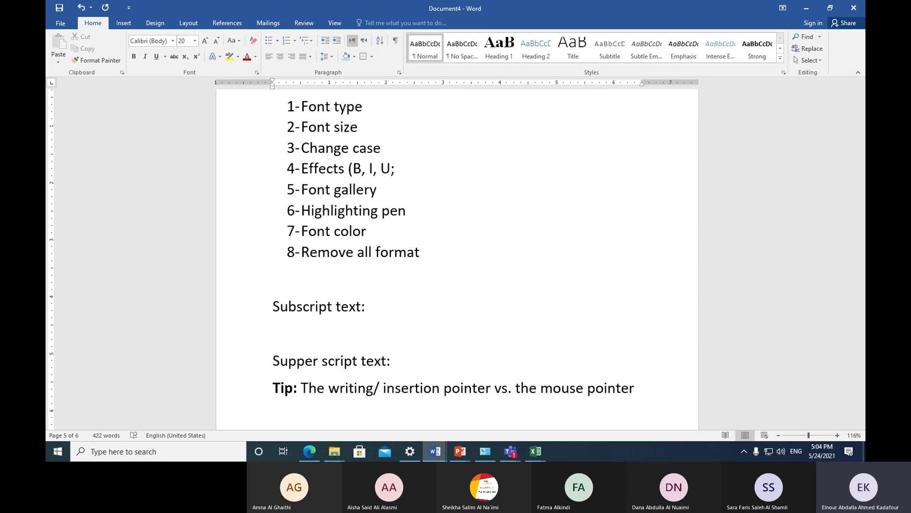
text(H)
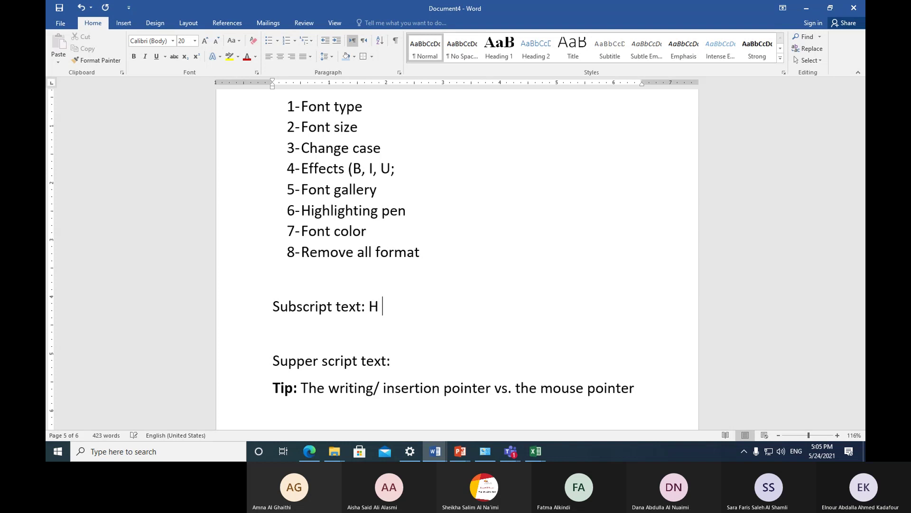
text( + )
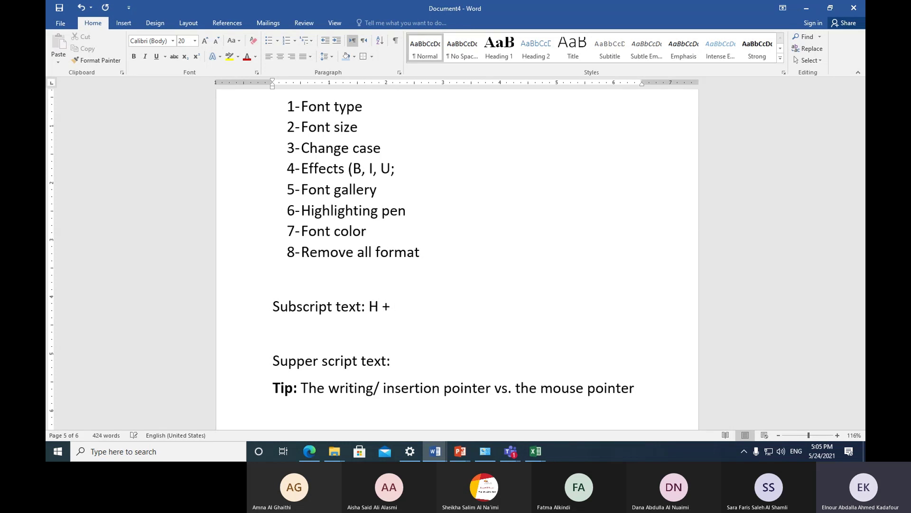
text(O 2 = HO2)
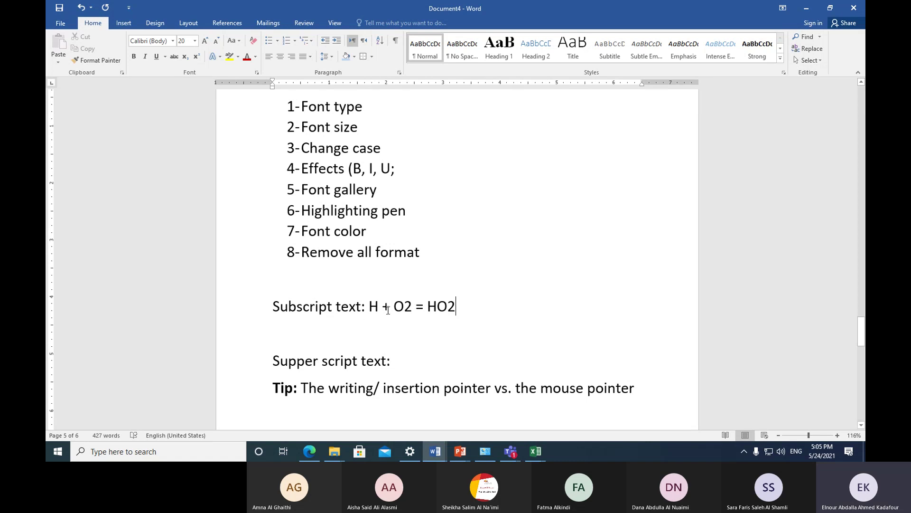
Step: Format the digit 2 in both O2 and HO2 of the example formula as subscript
drag(405, 309, 410, 315)
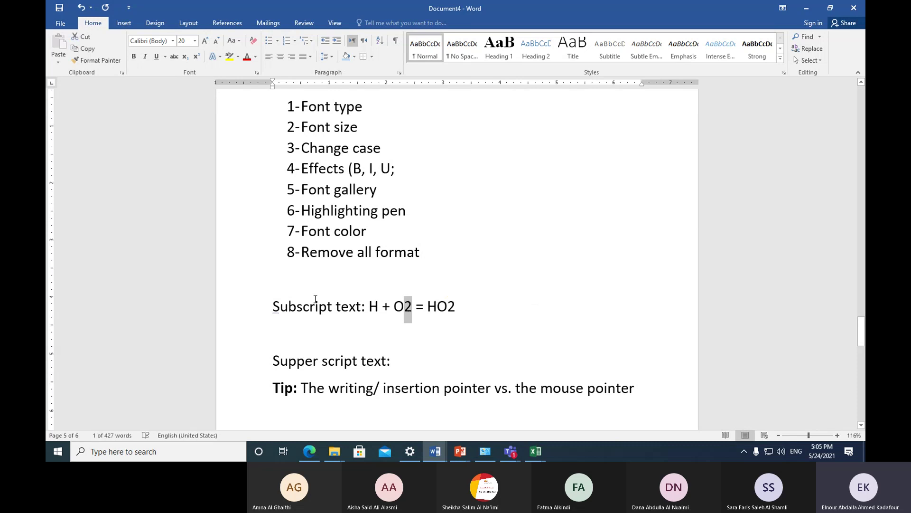
click(186, 58)
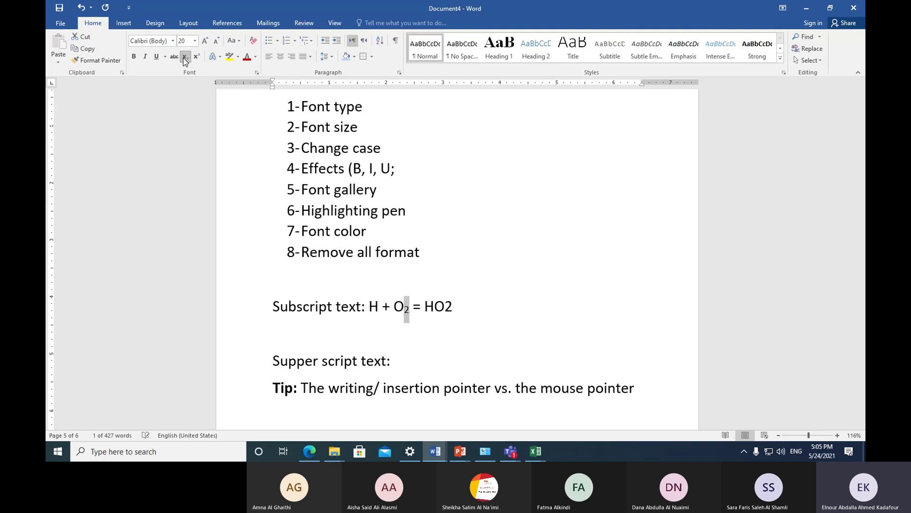
drag(445, 307, 451, 307)
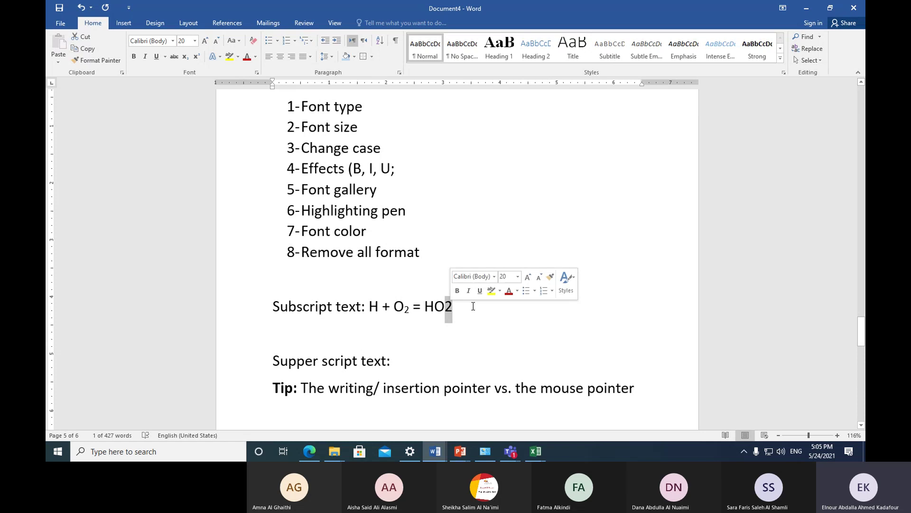
click(185, 56)
click(403, 357)
click(368, 306)
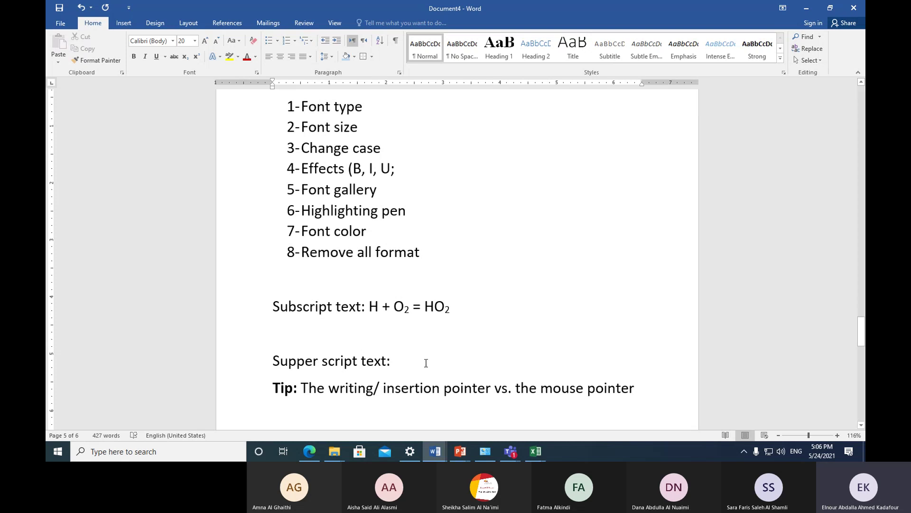
click(418, 361)
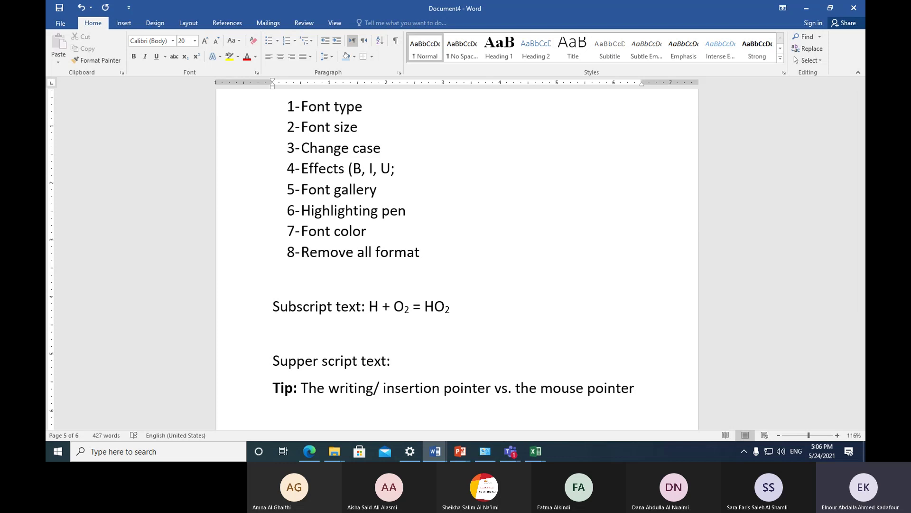
Step: Add the example equation "2x3 + 4x2 – x = 15" after the "Supper script text:" label
text(2)
text(x3)
text(+)
text( 4)
text(x2)
text( - )
text(x)
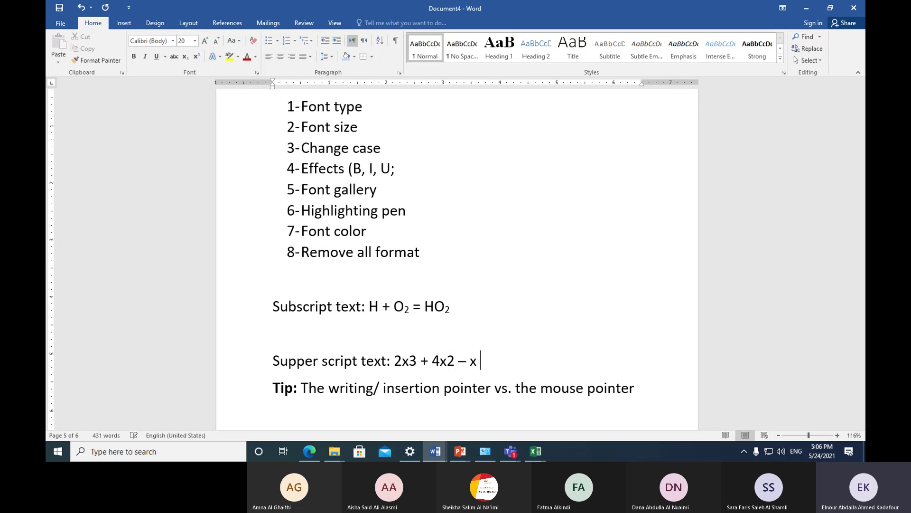
text( = 15)
Step: Format the exponents 3 and 2 following each x in the example equation as superscript
drag(409, 363, 417, 365)
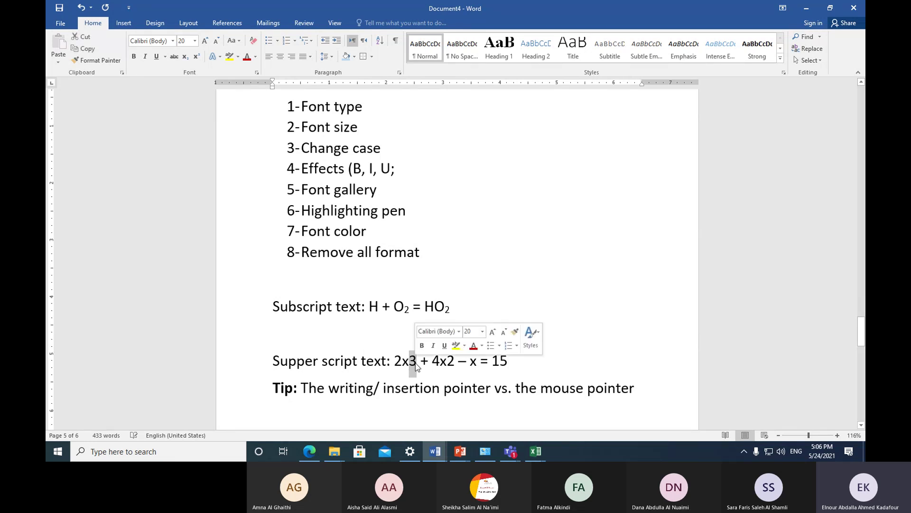
click(196, 57)
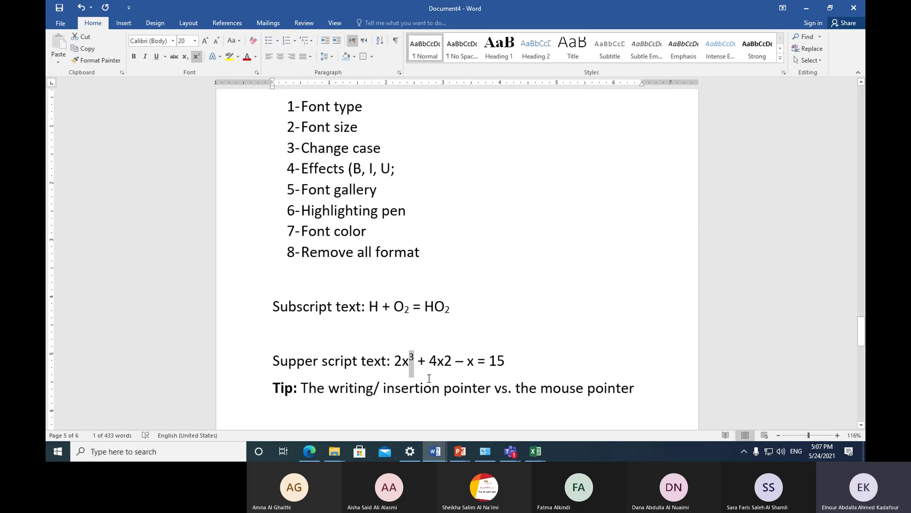
drag(444, 364, 452, 366)
click(197, 58)
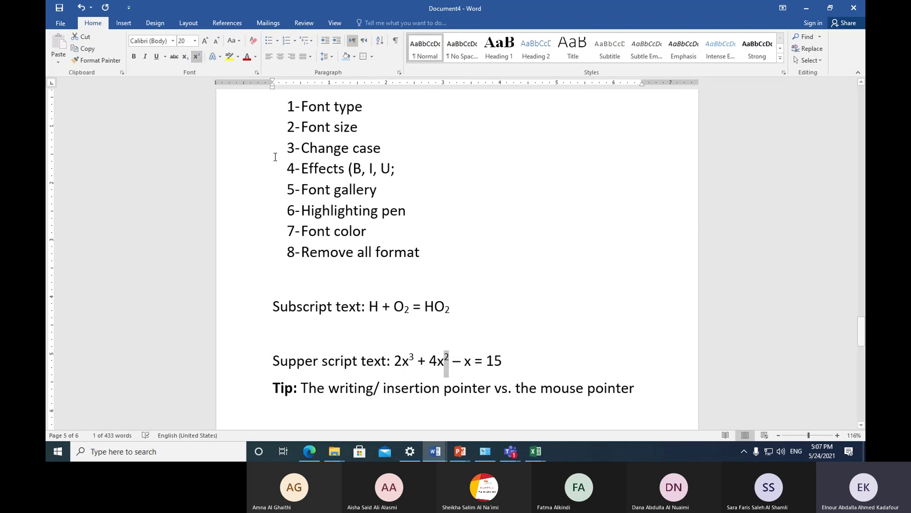
click(496, 309)
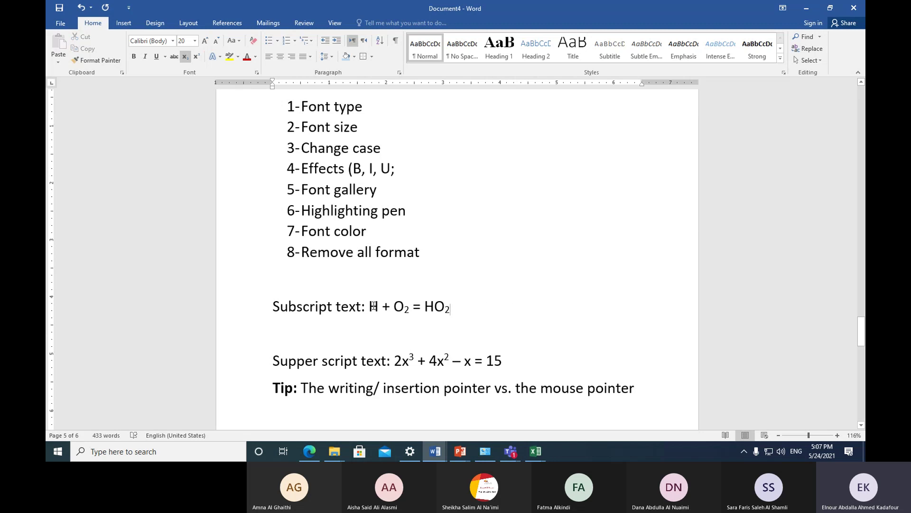
drag(371, 307, 443, 311)
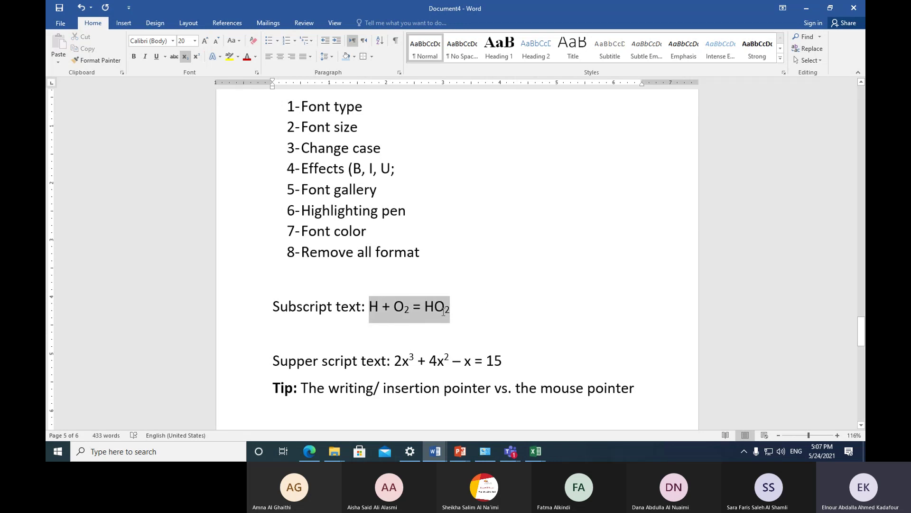
drag(394, 362, 508, 364)
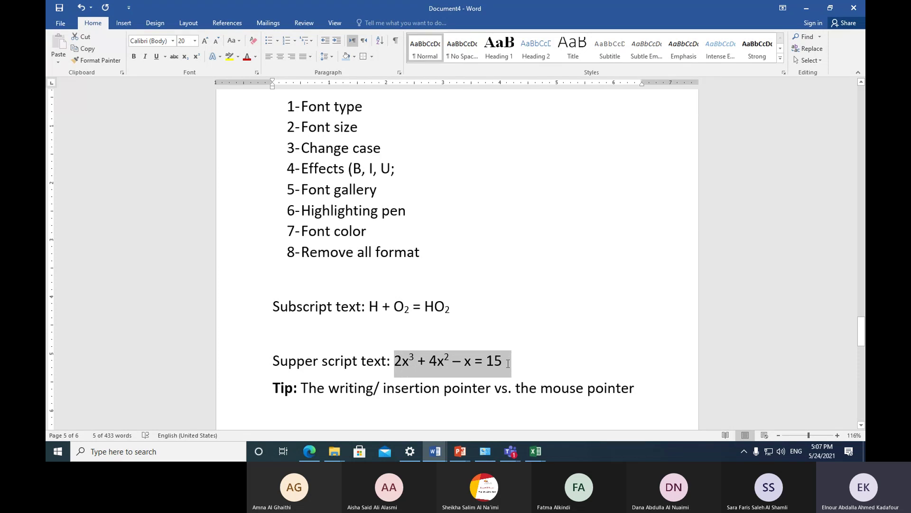
click(392, 317)
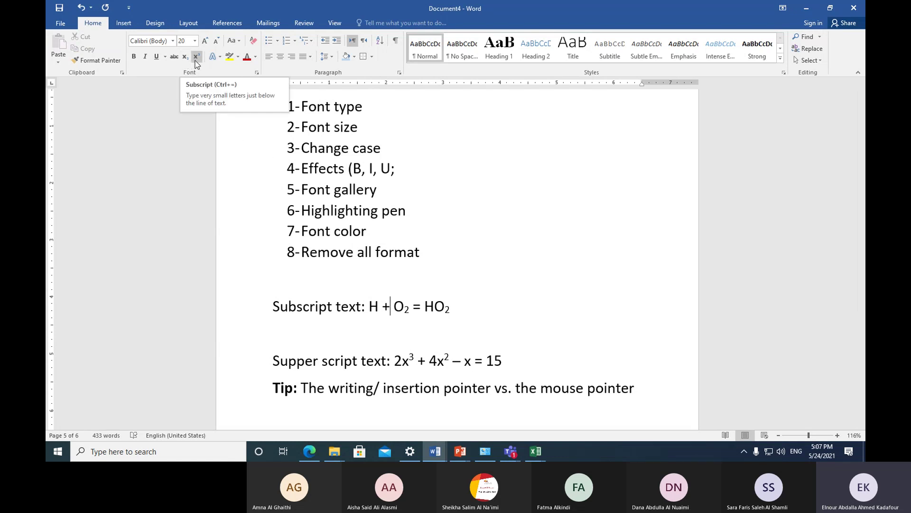
Step: Insert the words "e.g. chemical equations" between the "Subscript text:" label and its formula
click(367, 306)
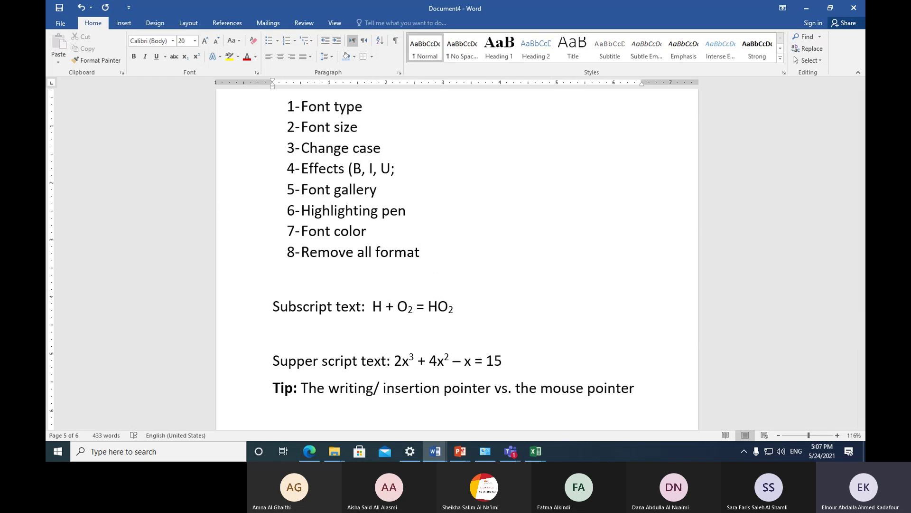
text(e.g.)
text( c)
text(h)
text(4)
key(BackSpace)
text(emi)
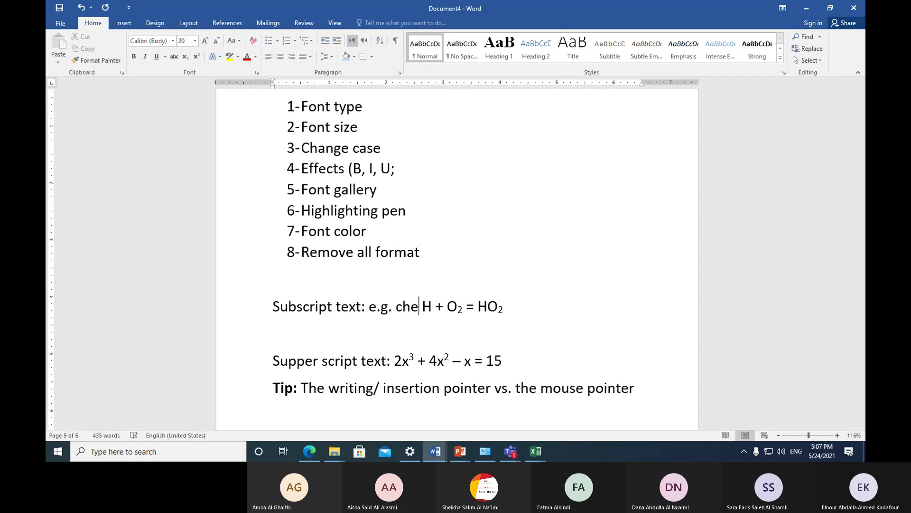
text(cal )
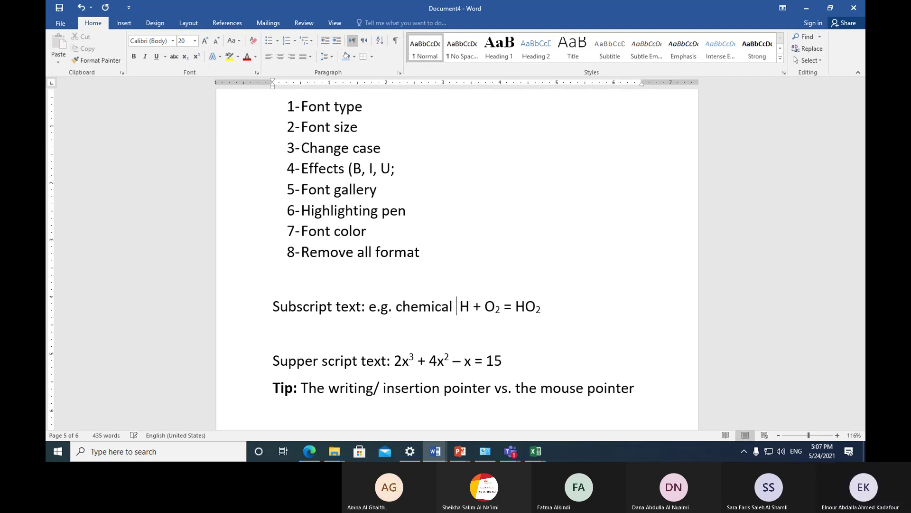
text(equatio)
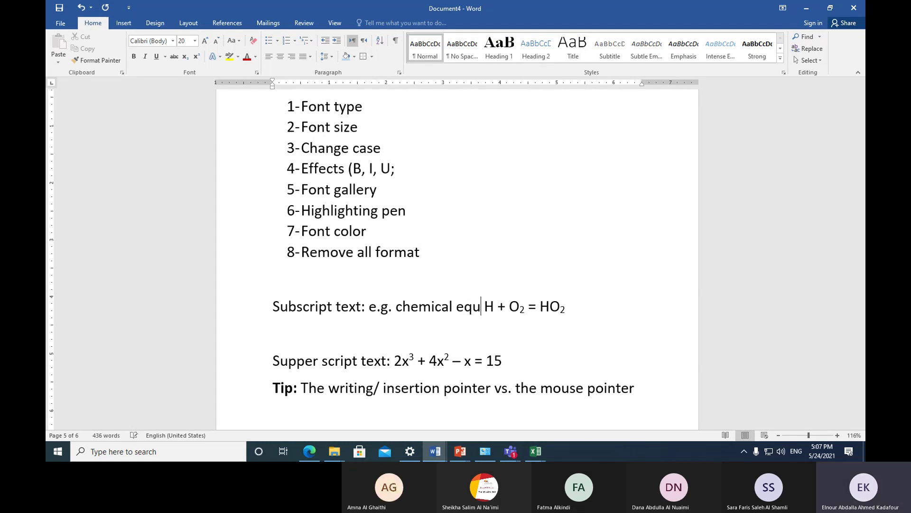
text(ns)
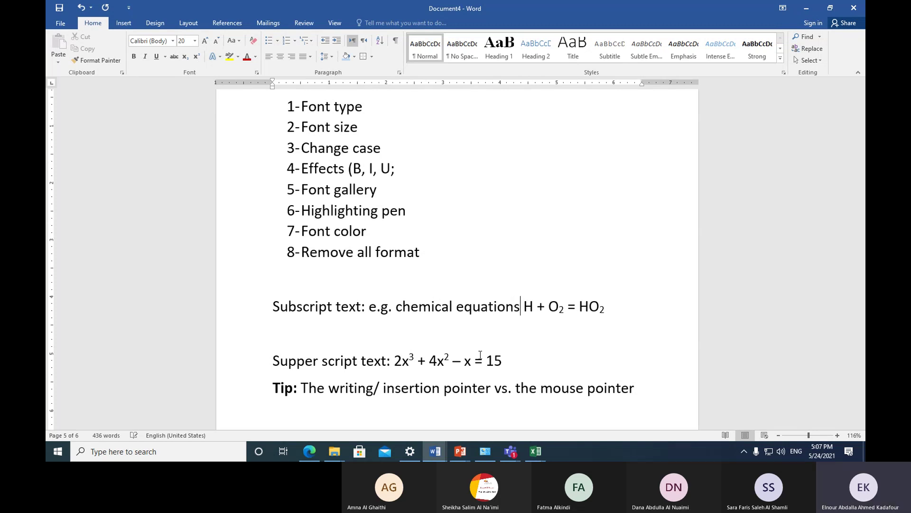
Step: Enclose the chemical formula on the subscript line in parentheses
key(Right)
text(()
key(End)
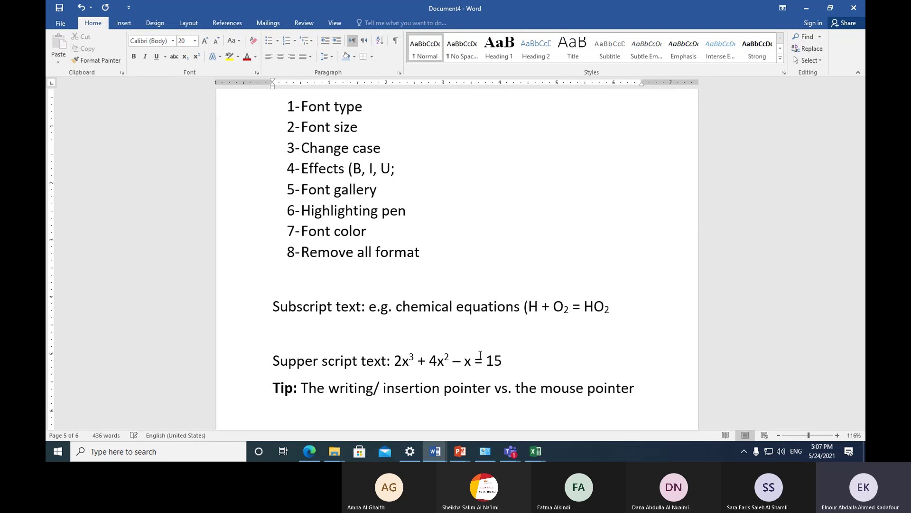
text())
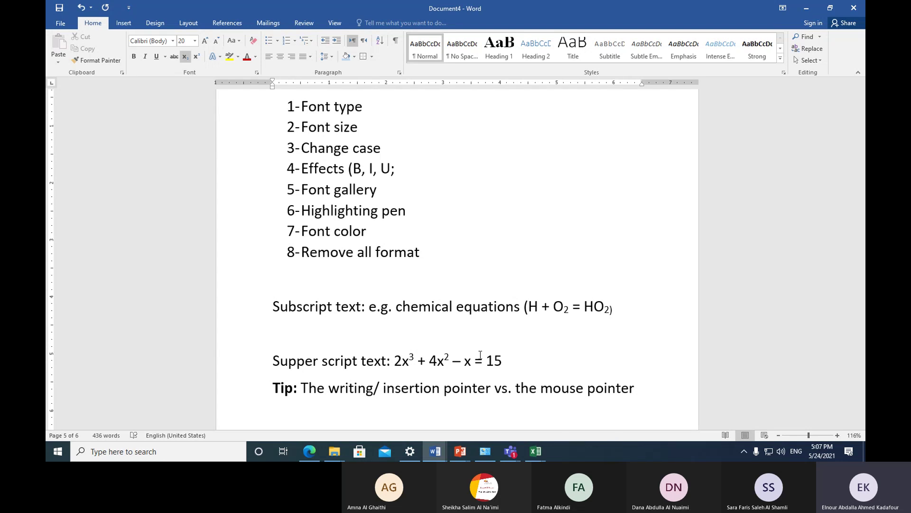
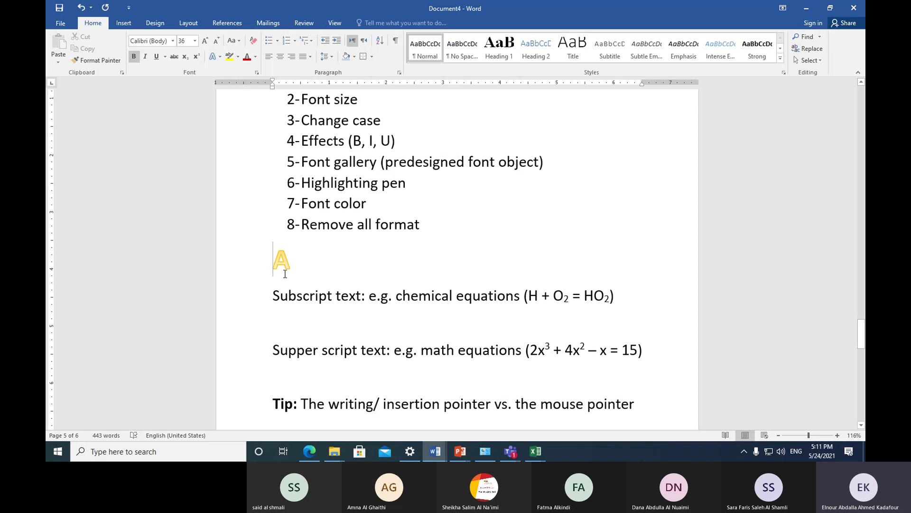
Step: Try a black, shadowed text effect from the font gallery on the list item "Remove all format" and undo it
click(220, 56)
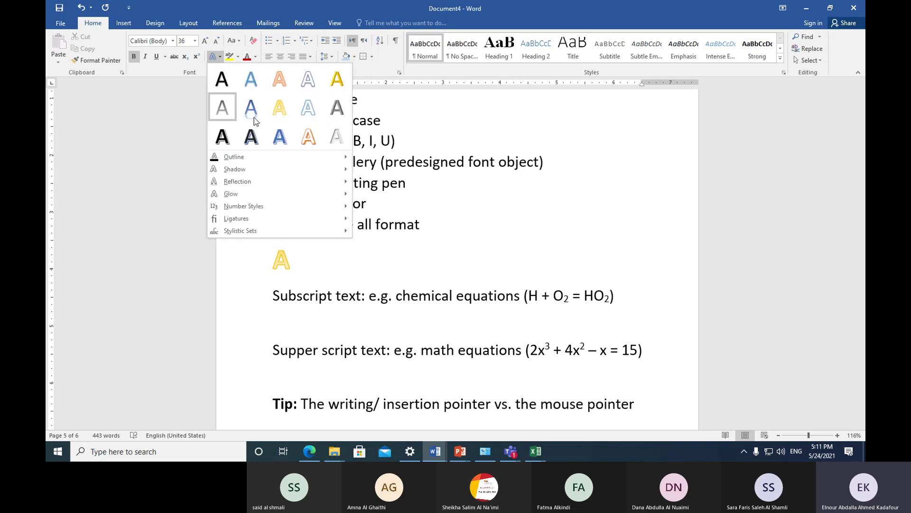
click(344, 257)
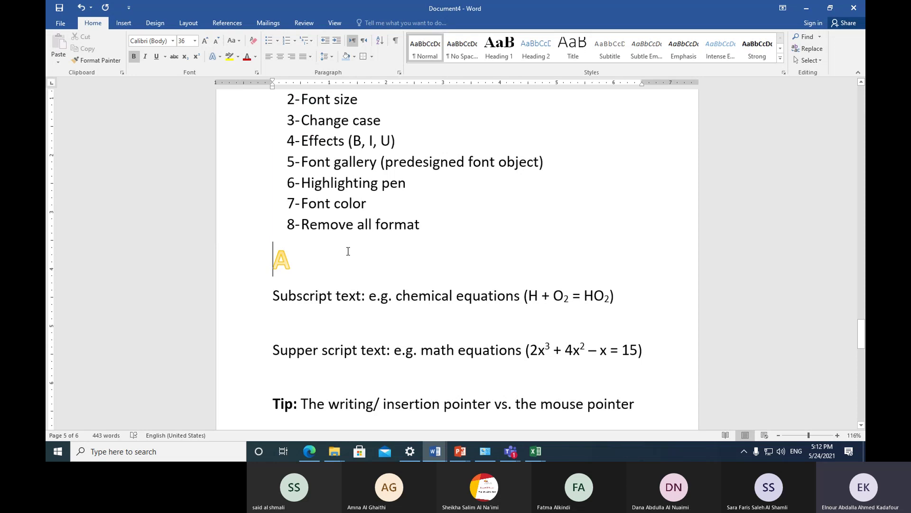
drag(302, 224, 411, 224)
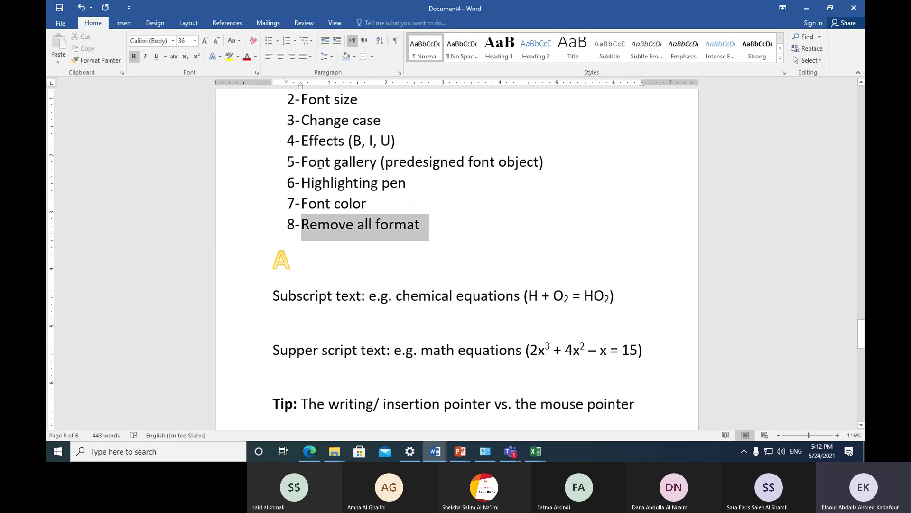
click(220, 57)
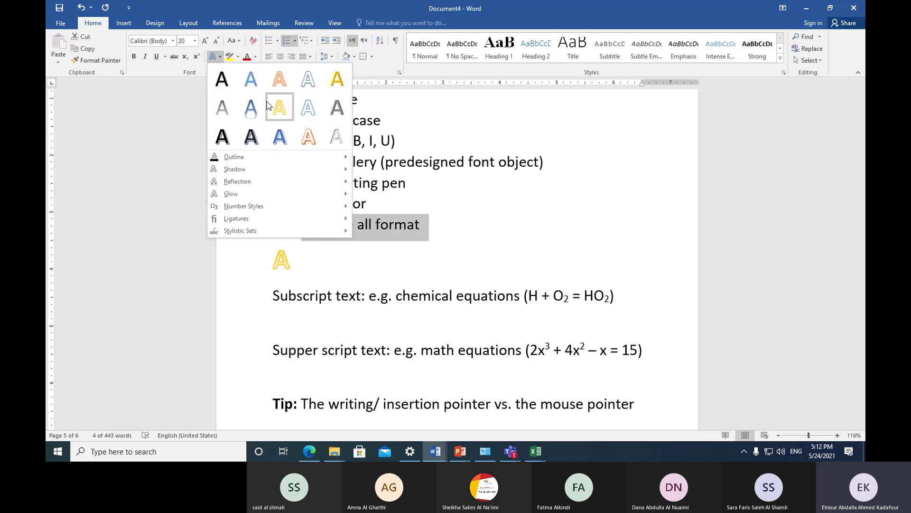
click(256, 139)
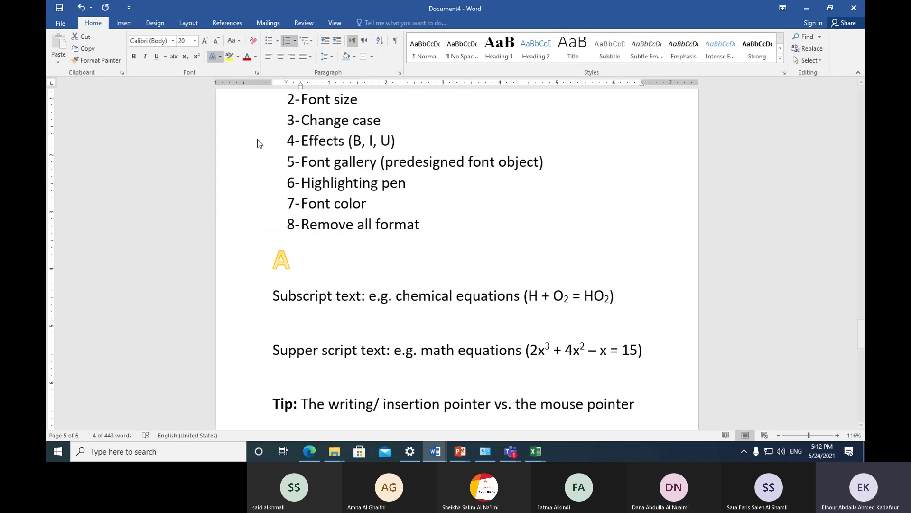
click(366, 273)
key(ctrl+z)
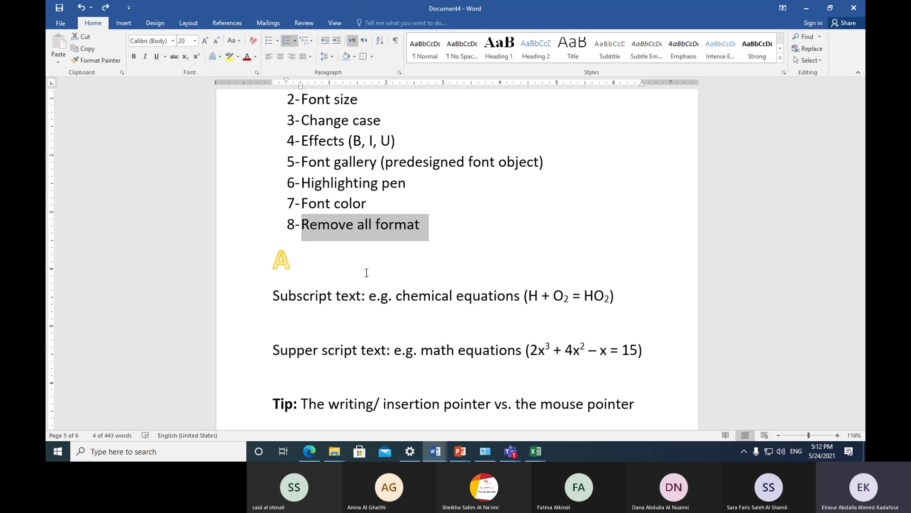
Step: Try hyphenating "predesigned" as "pre-designed" in the "Font gallery" list item and take the hyphen out again
click(407, 164)
text(-)
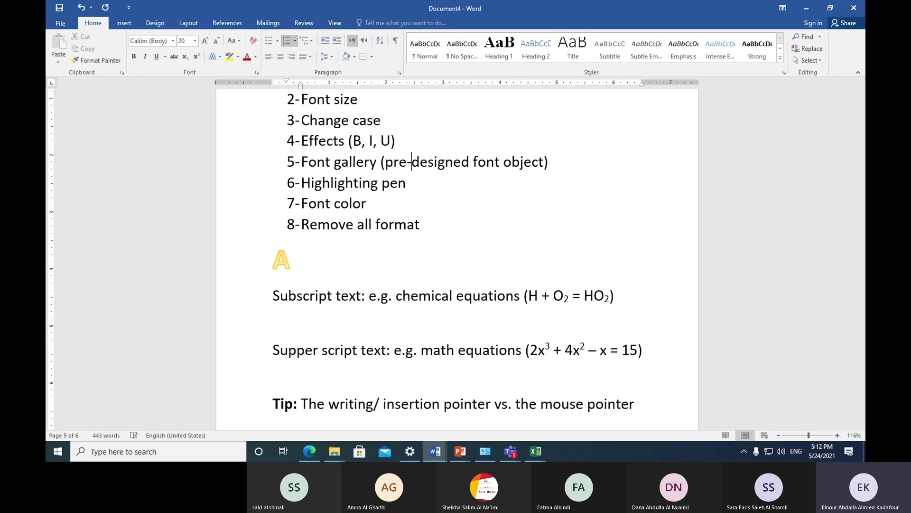
key(BackSpace)
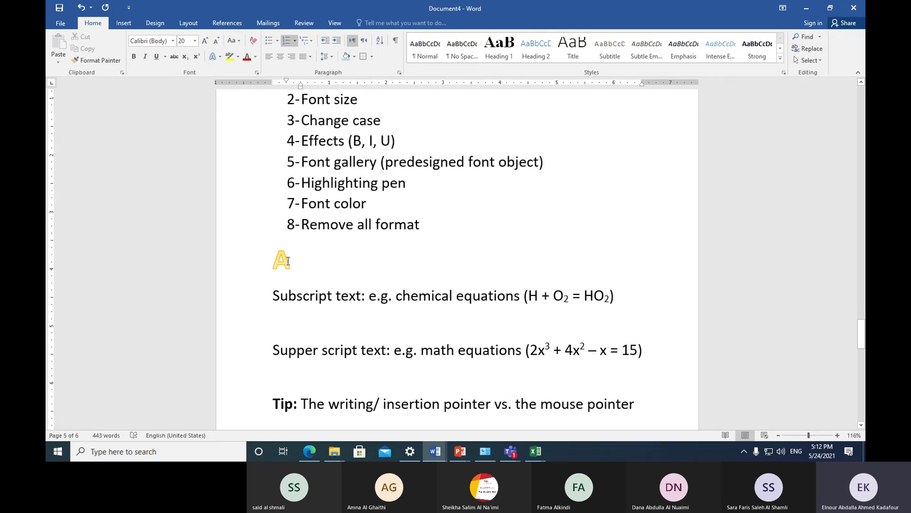
drag(334, 163, 374, 170)
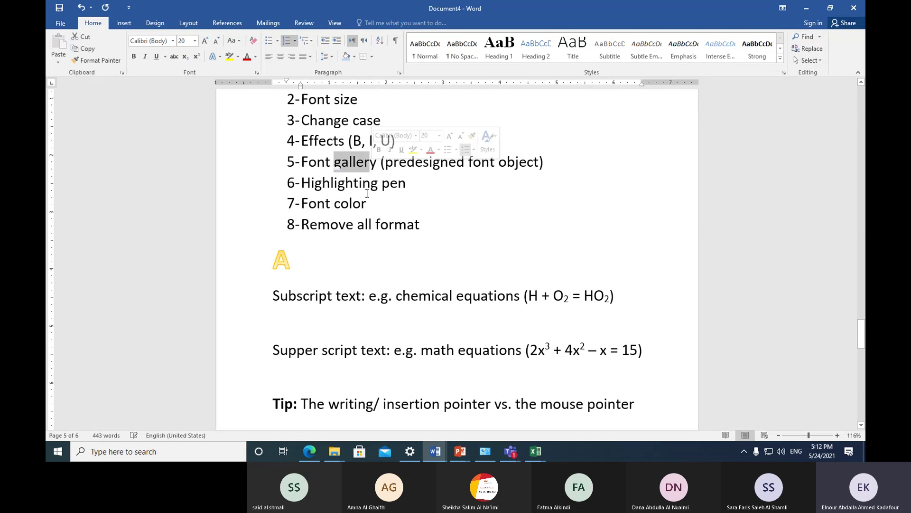
click(358, 253)
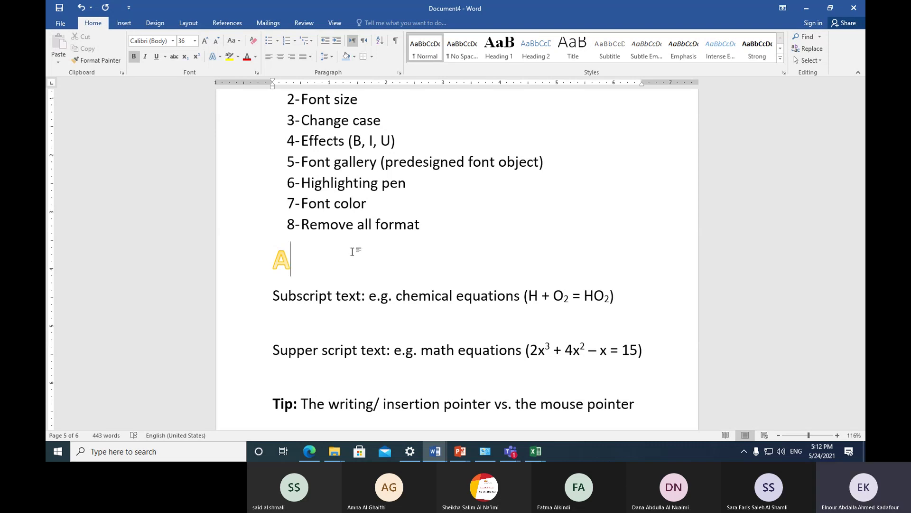
drag(271, 295, 677, 293)
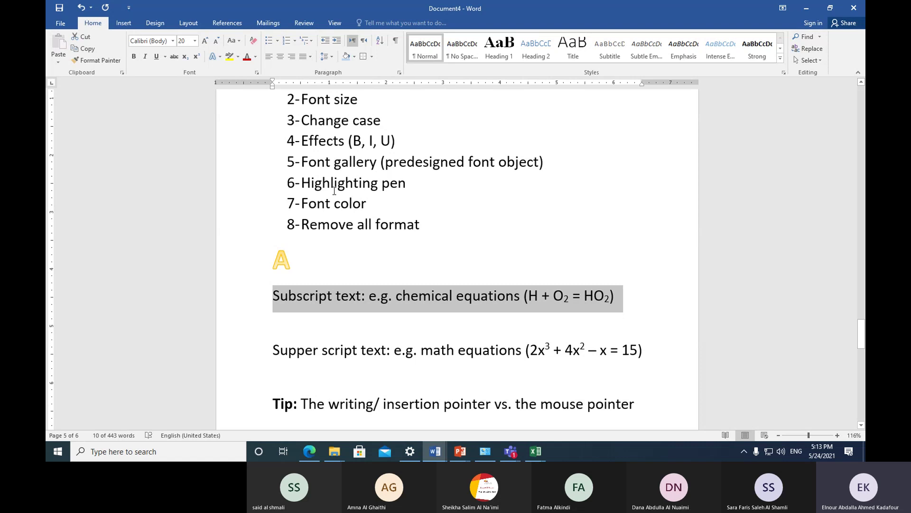
Step: Highlight the list item "Highlighting pen" in yellow and undo the highlight
drag(302, 183, 411, 184)
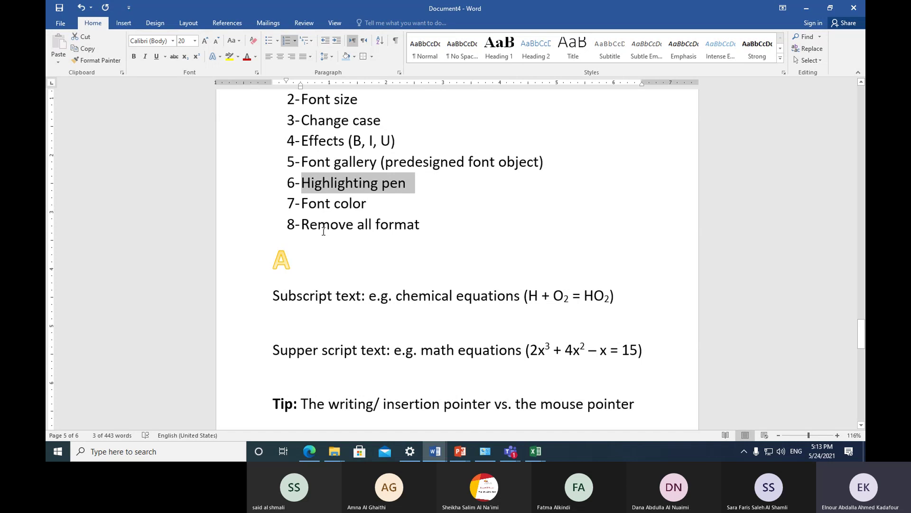
click(229, 57)
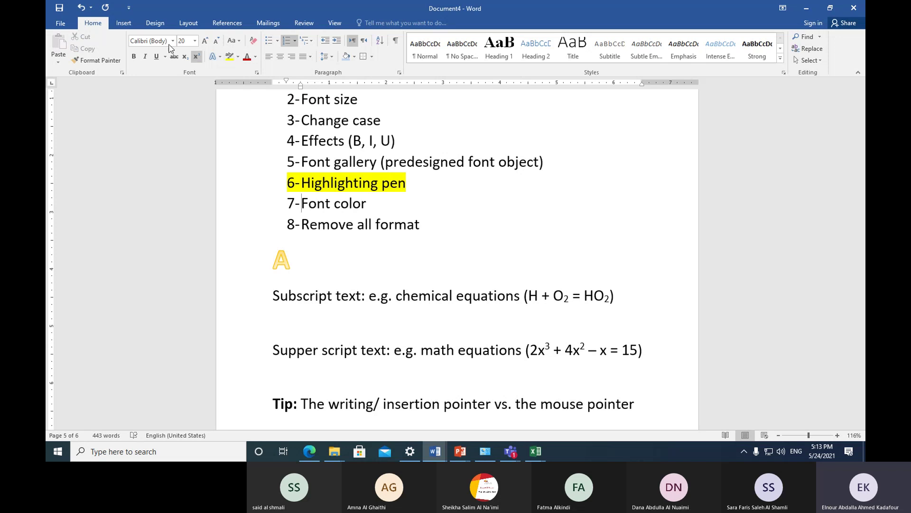
click(82, 8)
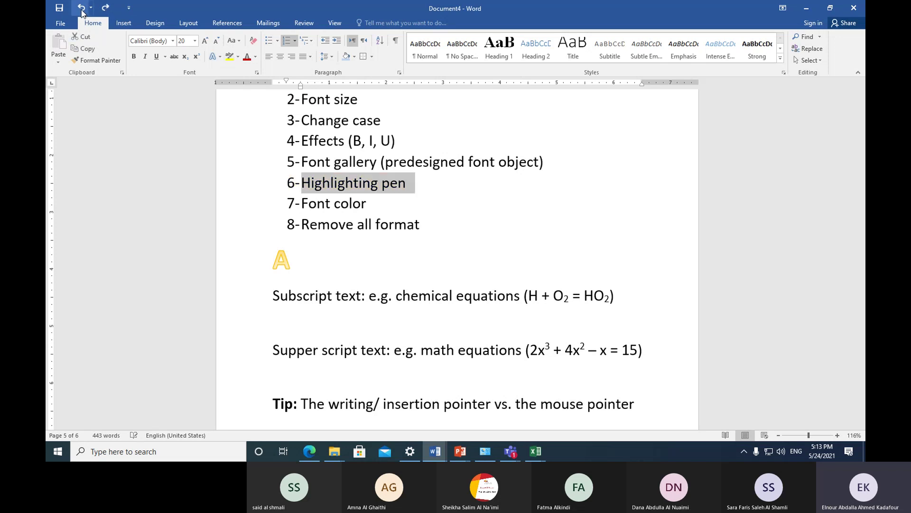
Step: Apply a turquoise highlight to the list item "Highlighting pen"
click(238, 57)
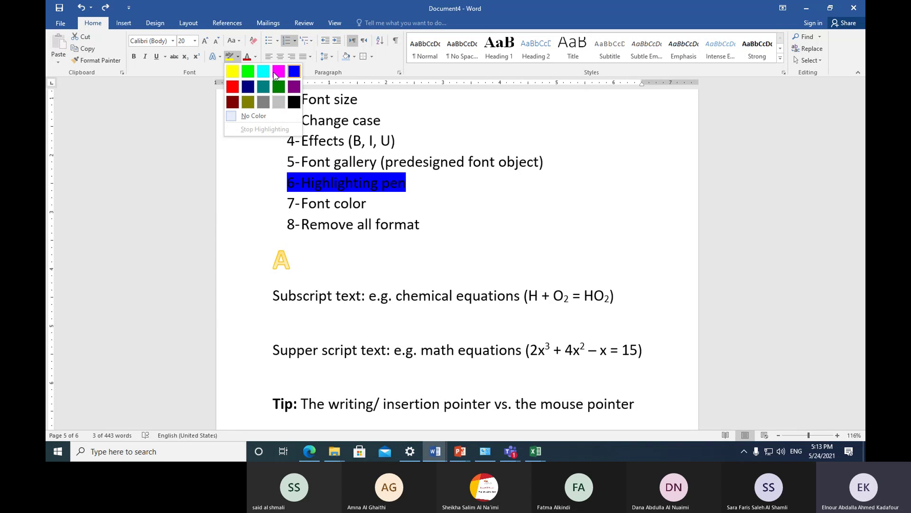
click(263, 73)
click(372, 204)
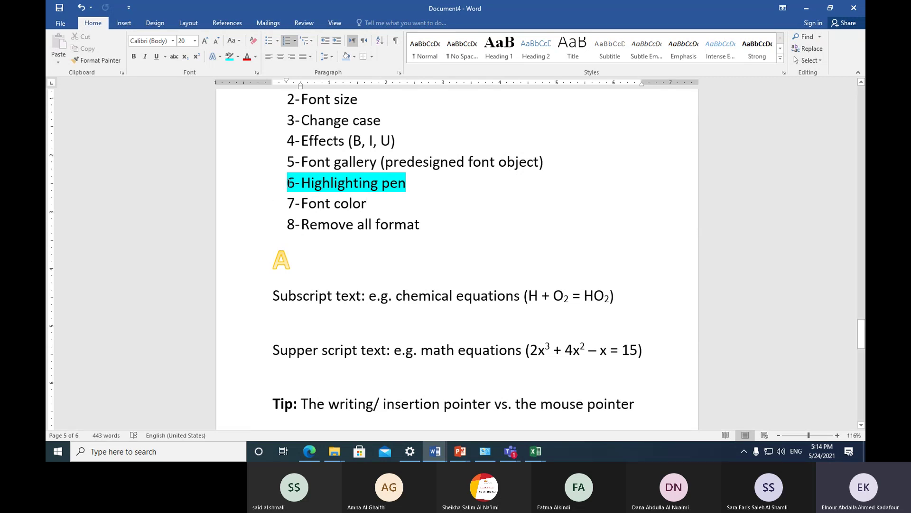
Step: Change the font color of the highlighted "Highlighting pen" list item to red
drag(302, 184, 403, 189)
click(247, 57)
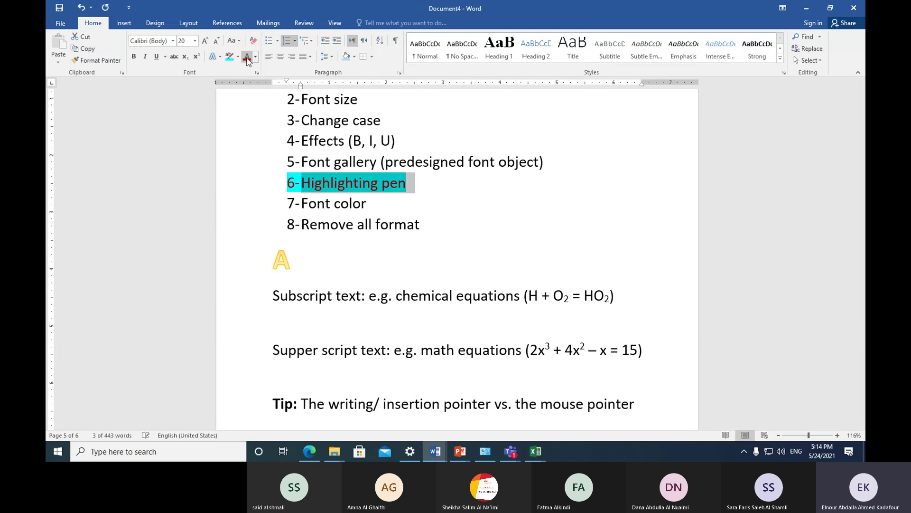
click(364, 224)
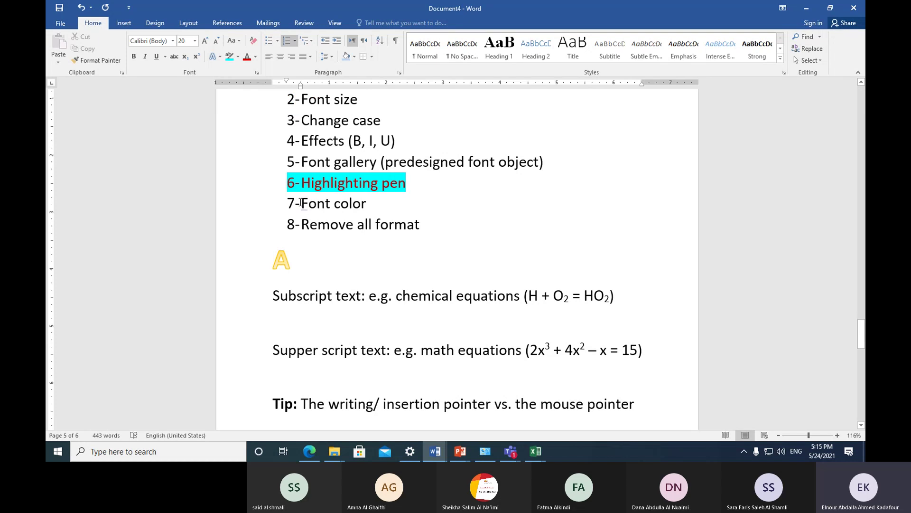
Step: Add "(painting)" after the words "Font color" in the seventh item of the Font group list
drag(300, 202, 338, 201)
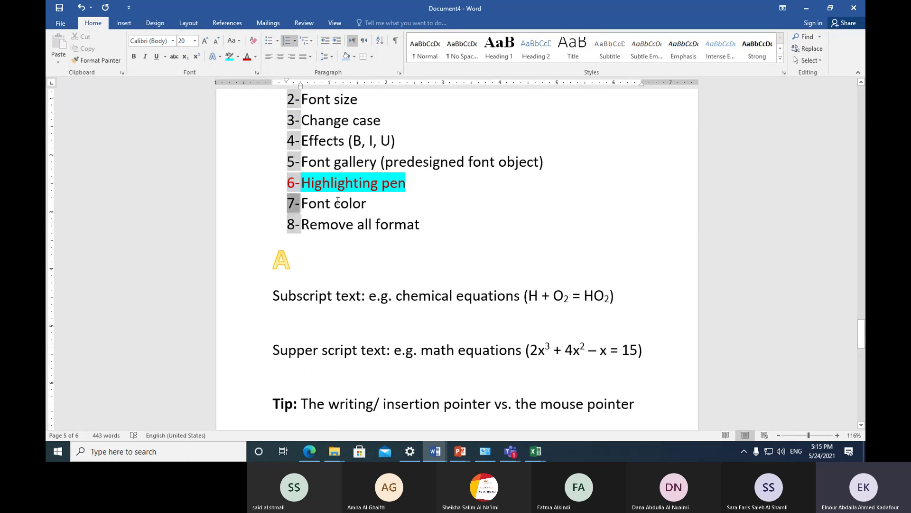
key(ctrl+z)
click(302, 202)
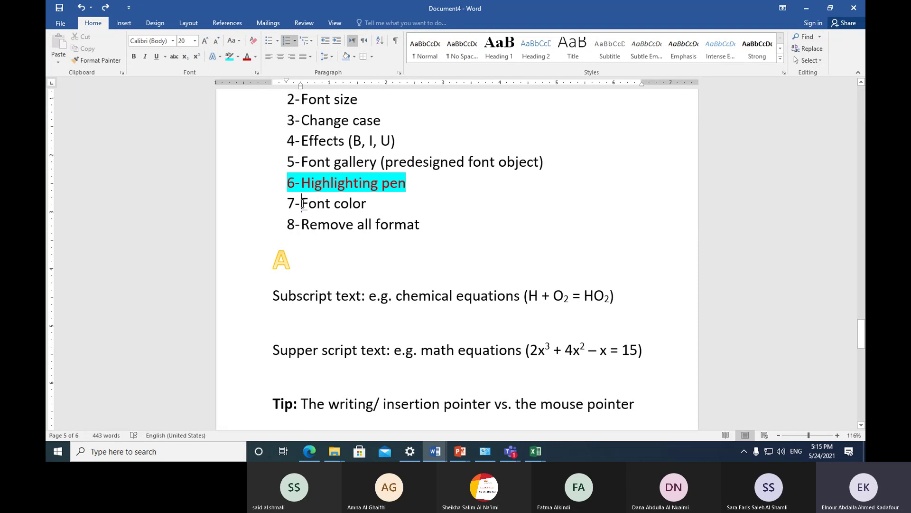
drag(302, 203, 377, 207)
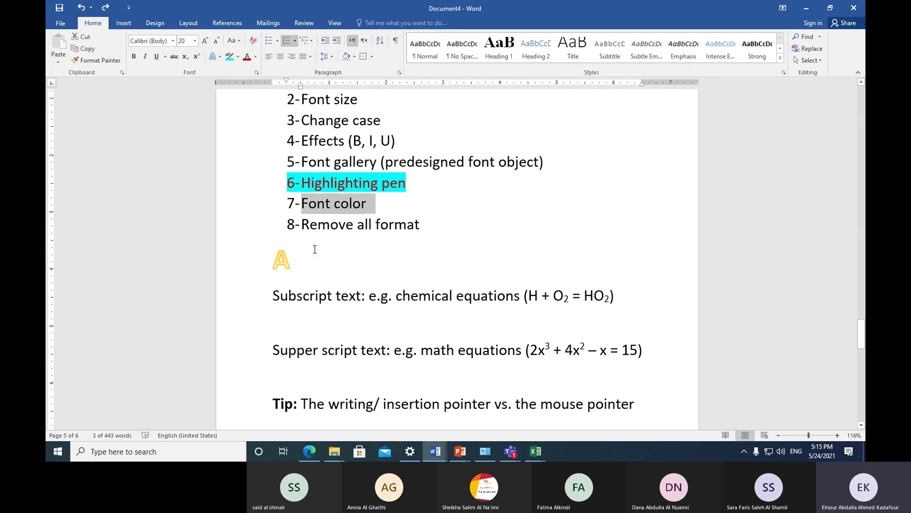
click(369, 205)
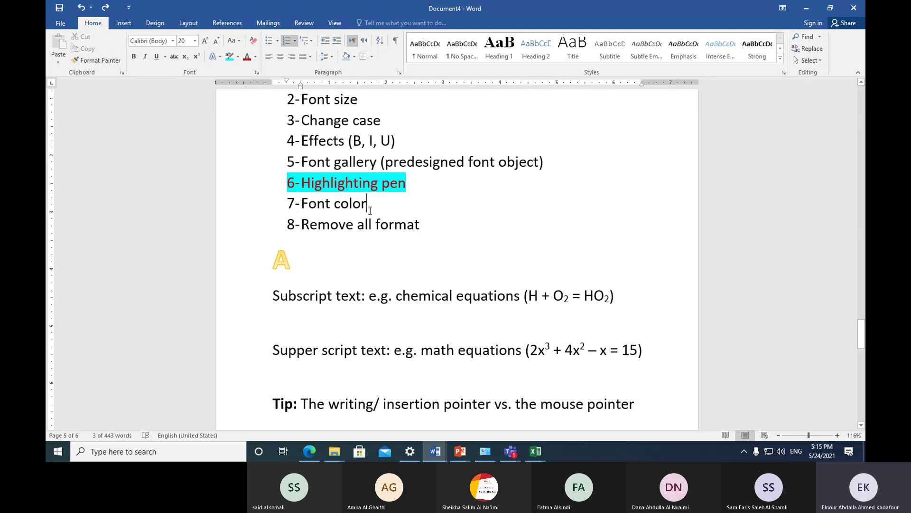
text(()
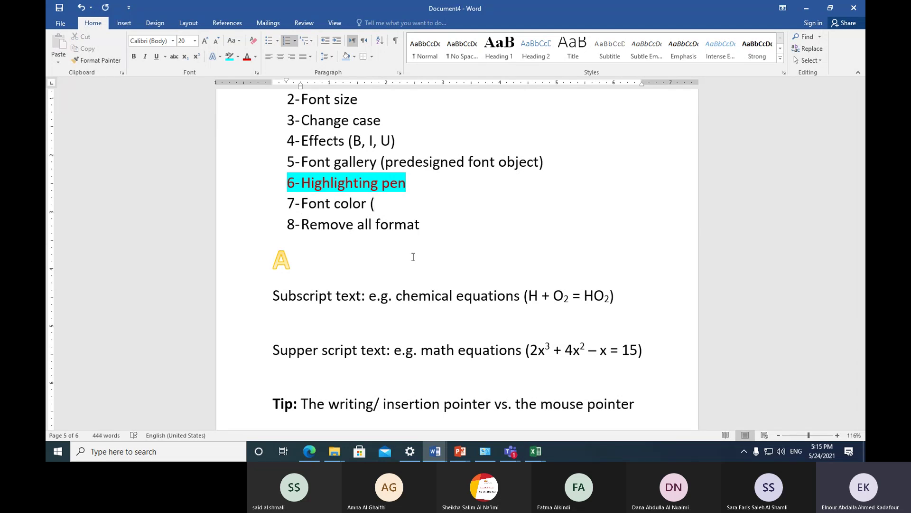
text(painting))
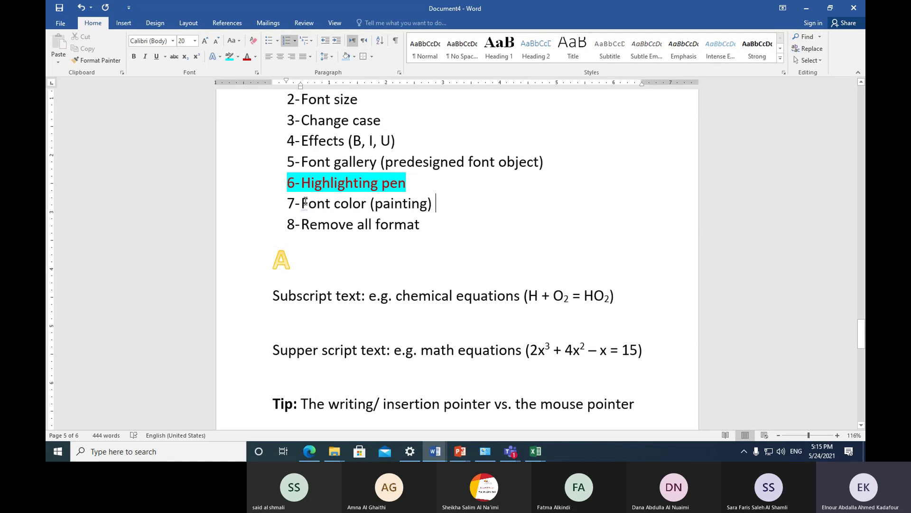
Step: Select the whole text "Font color (painting)" in the seventh list item for a font color change
drag(305, 202, 360, 208)
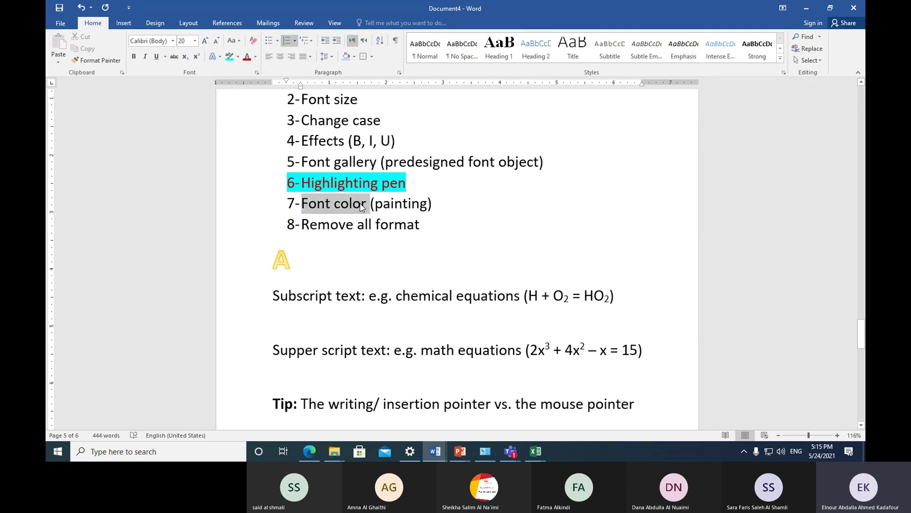
drag(361, 207, 440, 208)
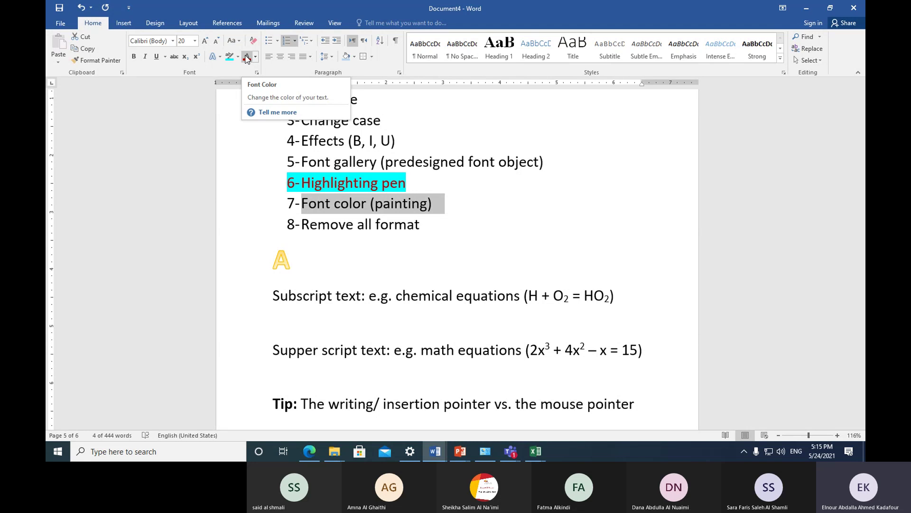
Step: Apply the dark red font color to the "Font color (painting)" list item and open the font color palette
click(245, 57)
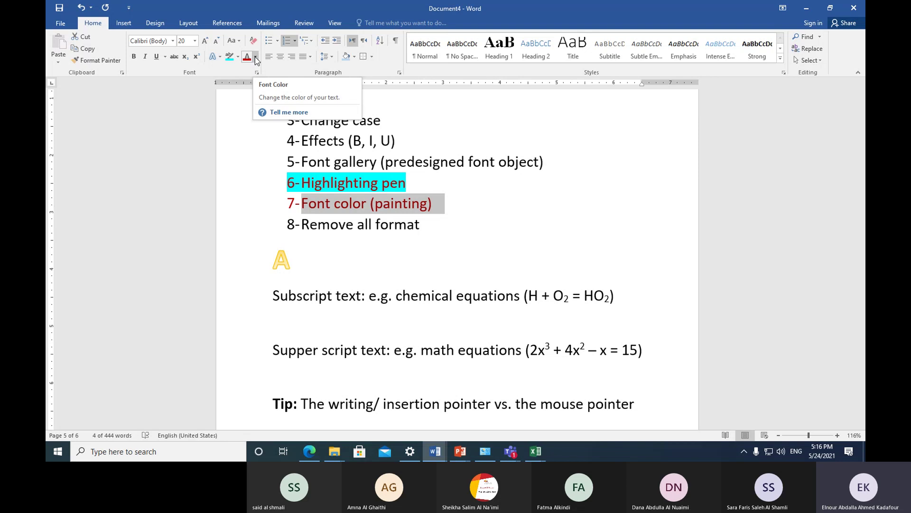
click(256, 57)
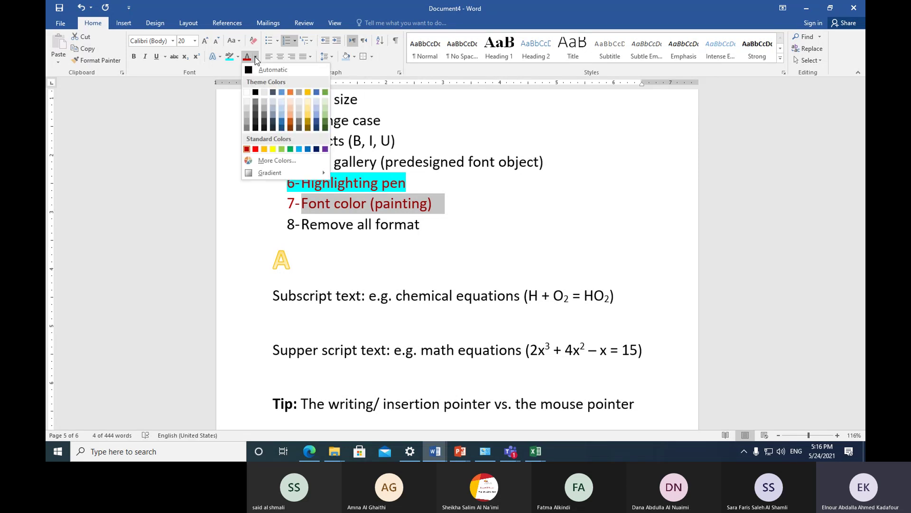
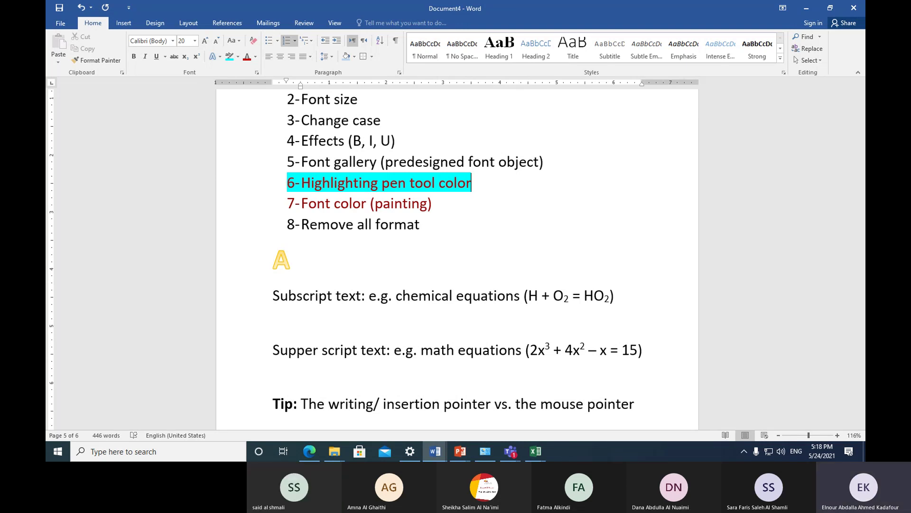
Step: Undo the recent wording and color changes to list items 6 and 7, and redo them
click(82, 9)
click(82, 8)
click(81, 8)
click(82, 9)
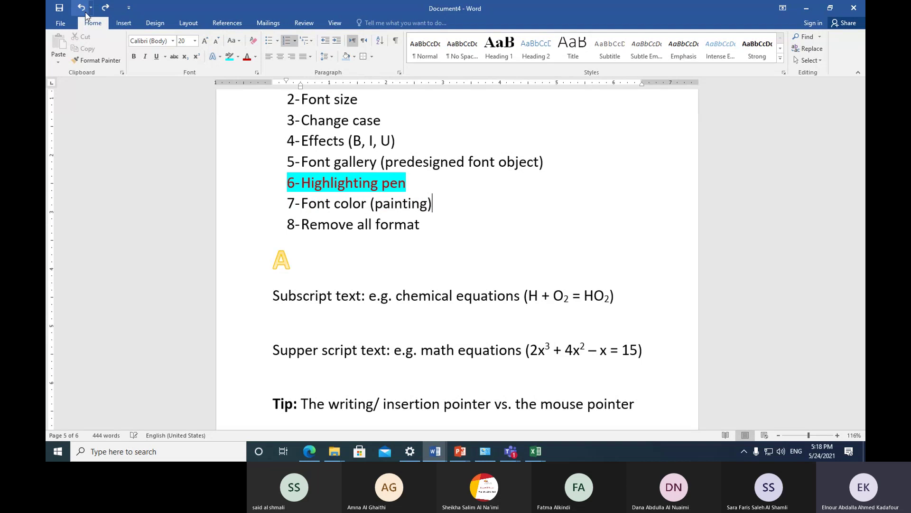
click(105, 8)
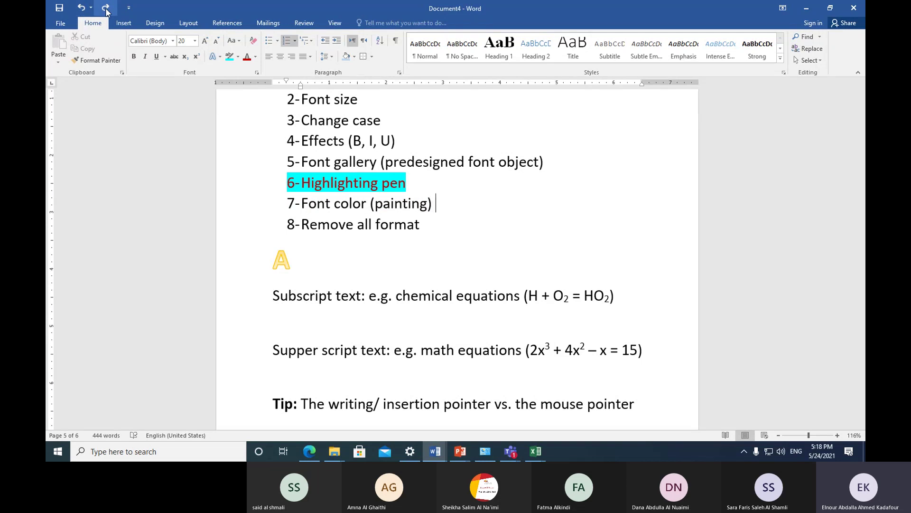
click(105, 9)
click(106, 8)
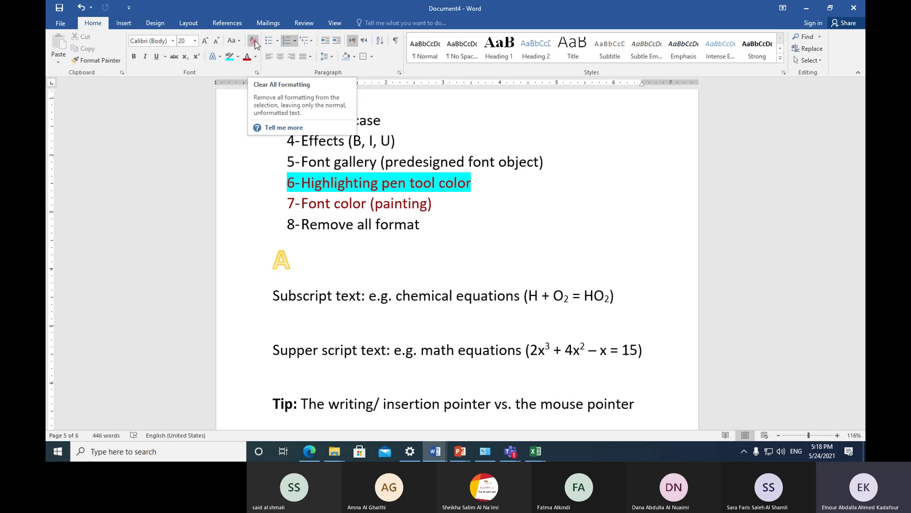
Step: Try clearing all formatting from the "Highlighting pen tool color" list item, undoing it each time
click(245, 188)
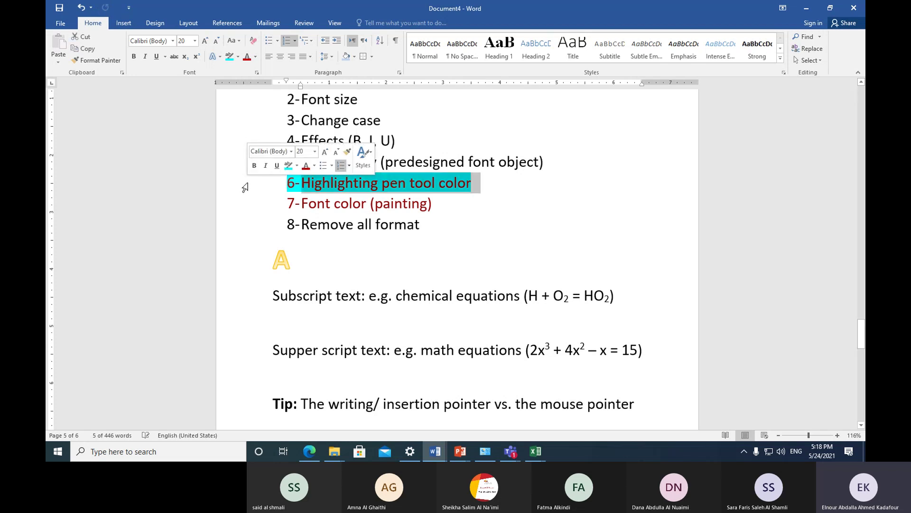
click(253, 41)
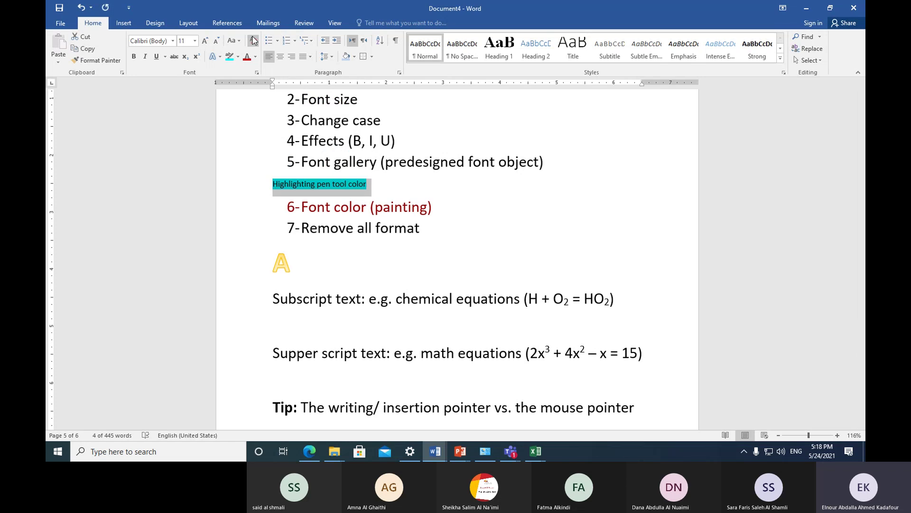
click(81, 7)
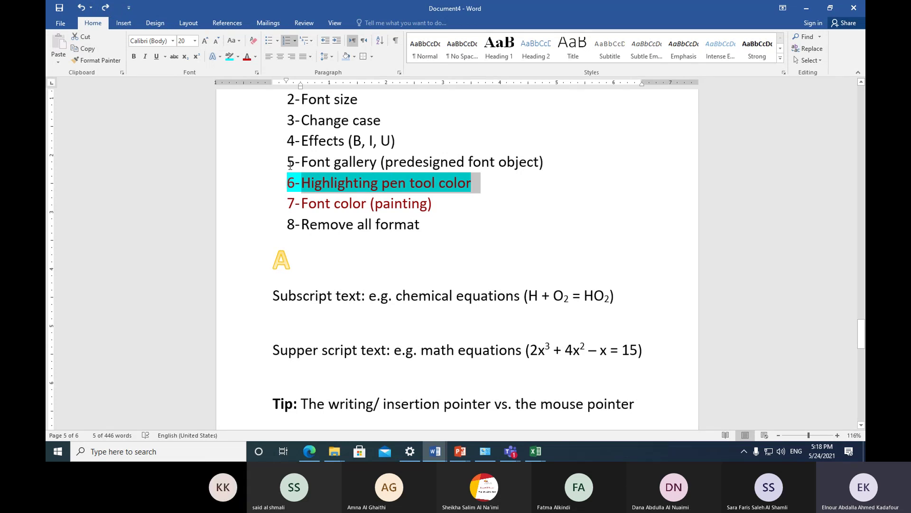
click(253, 41)
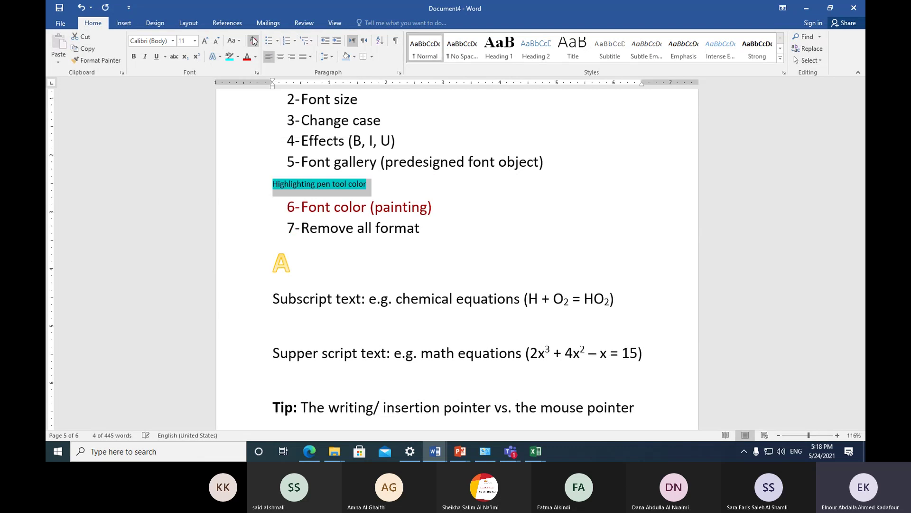
click(81, 9)
click(415, 224)
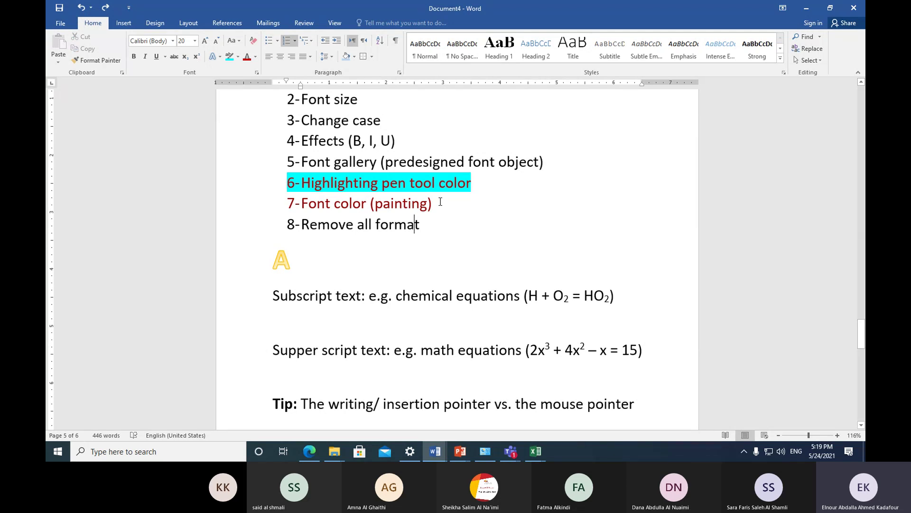
Step: Add "(formatting)" before the colon in the "Font Group" heading
scroll(441, 202, up, 3)
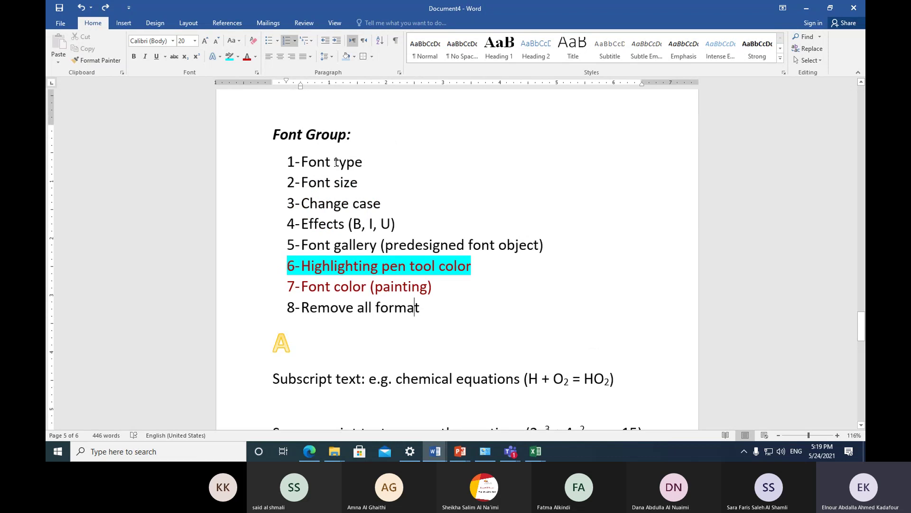
click(349, 134)
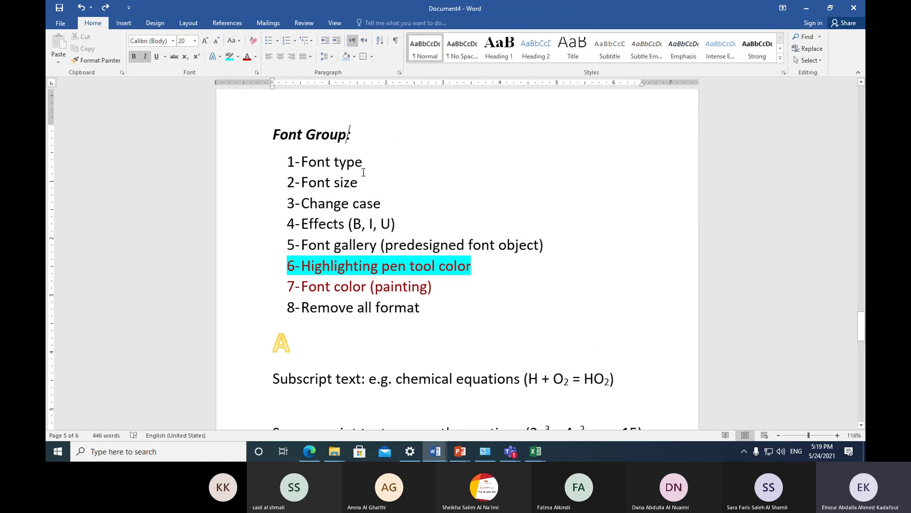
text(()
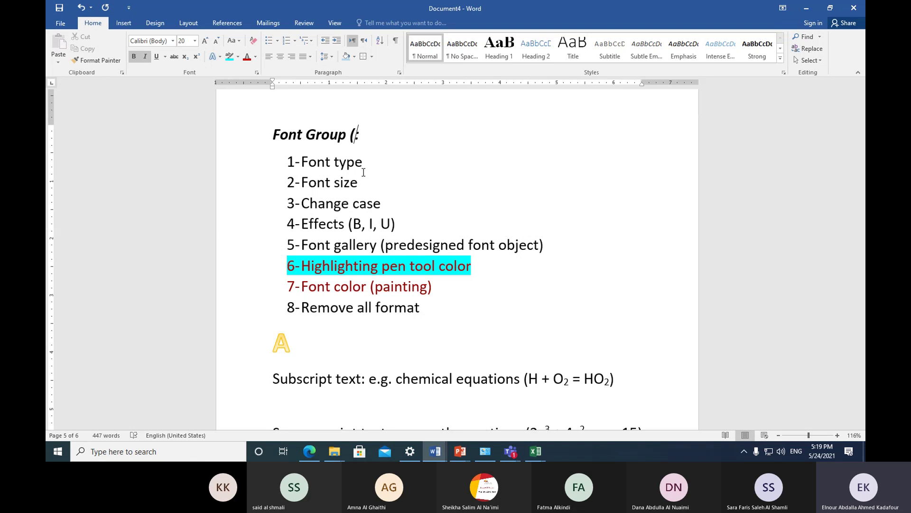
text(formatting)
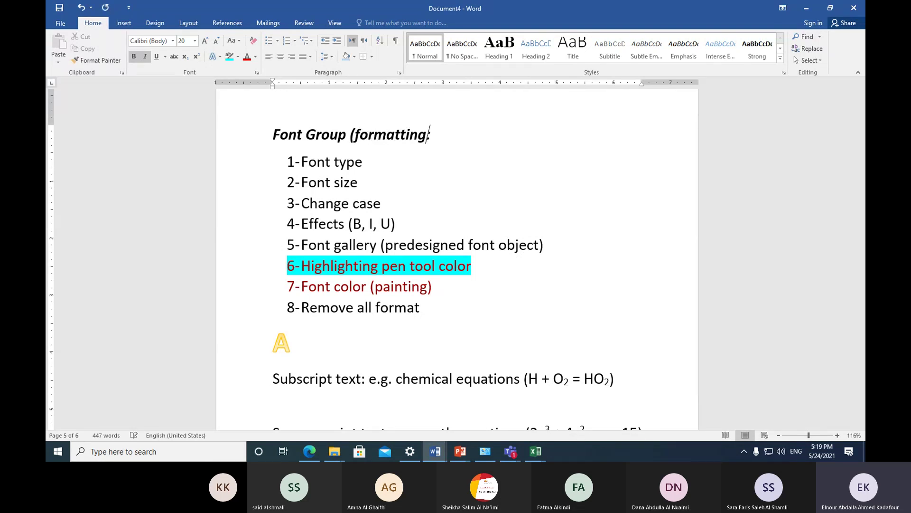
text())
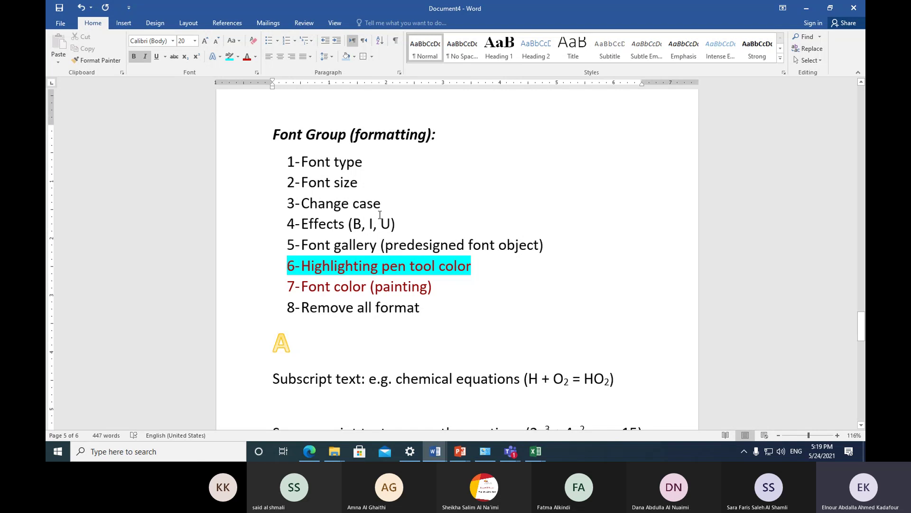
Step: Look at the open Microsoft Teams windows and return to Document4 in Word
click(511, 451)
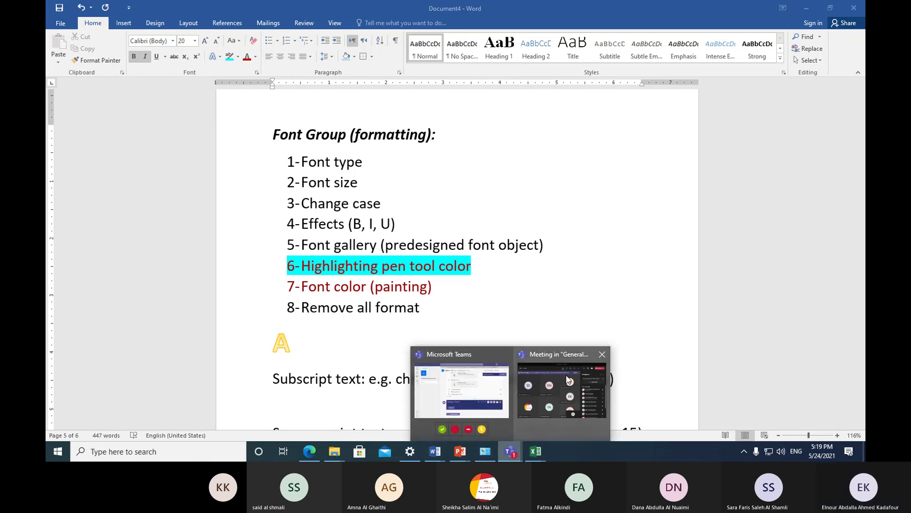
mouse_move(567, 378)
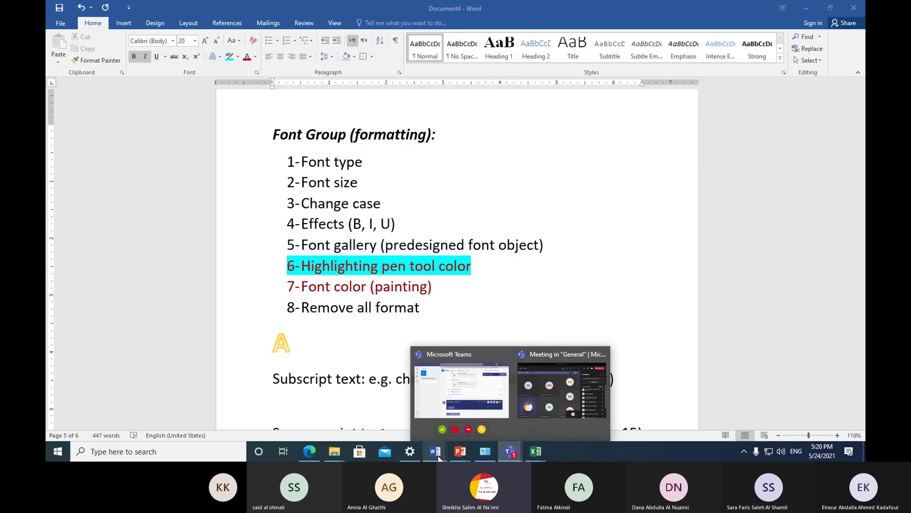
mouse_move(438, 454)
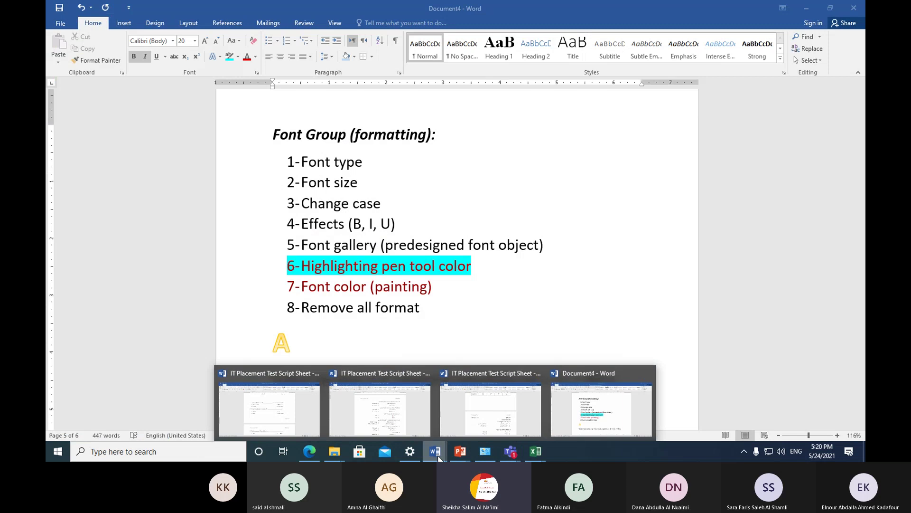
click(591, 409)
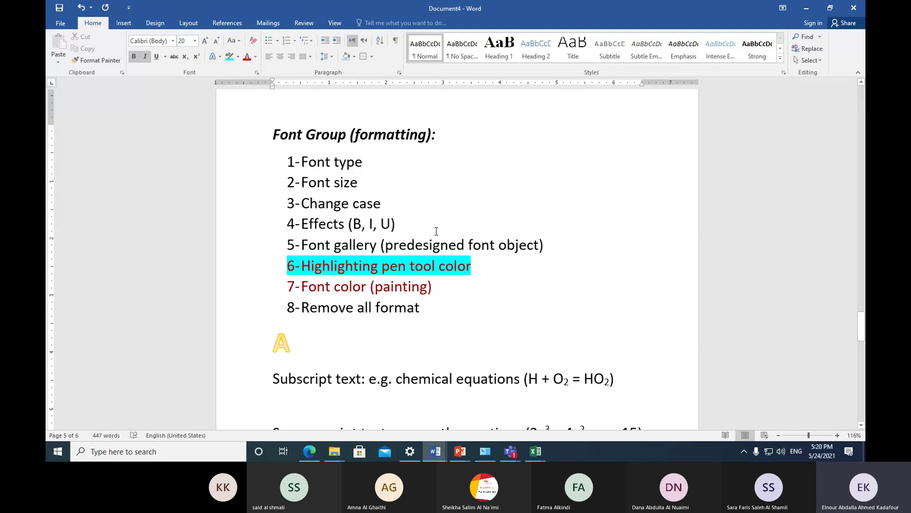
click(441, 291)
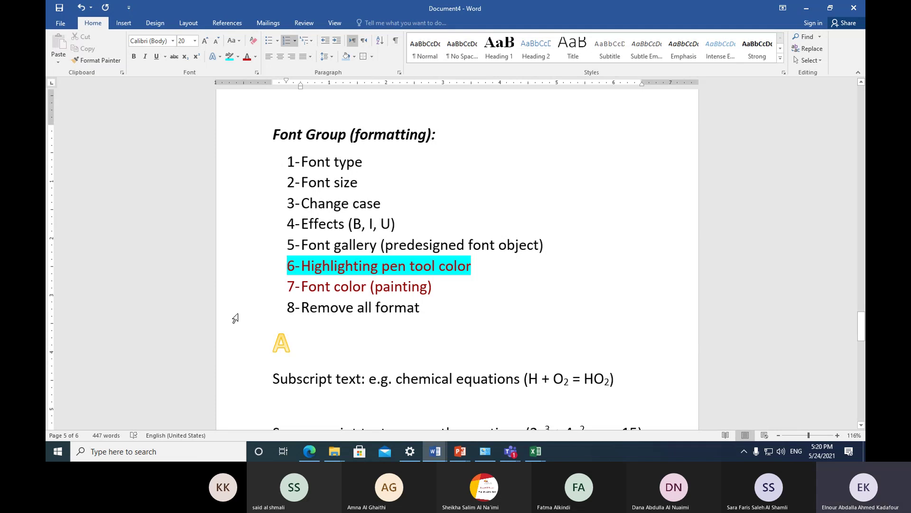
Step: Preview various fonts on the "Font size" list item and apply Harlow Solid Italic to it
click(248, 186)
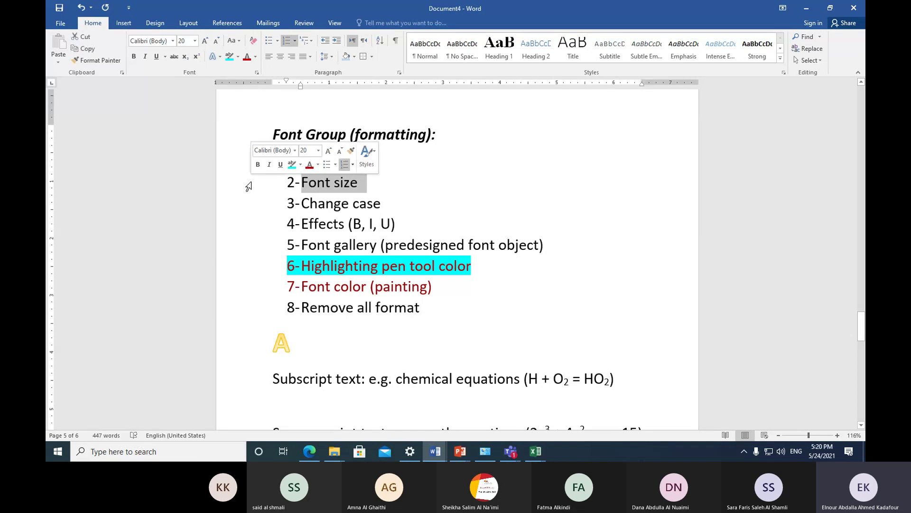
click(174, 41)
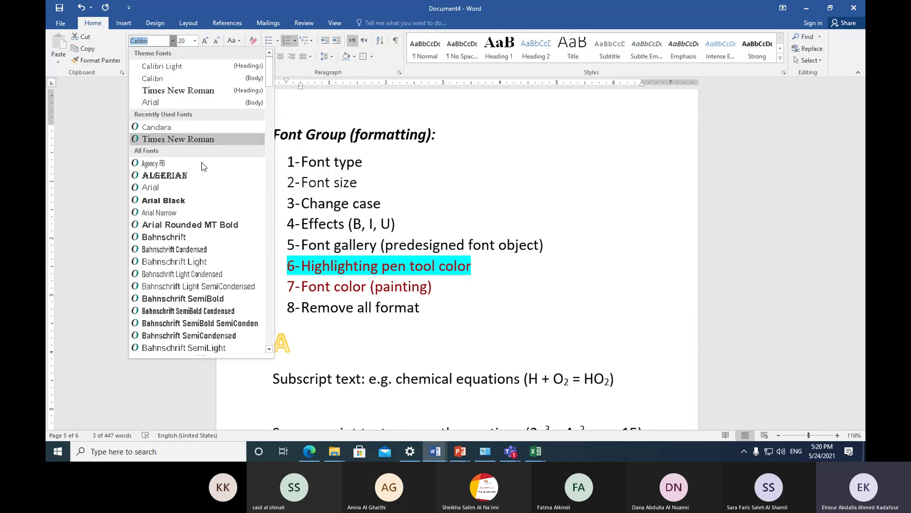
scroll(213, 276, down, 20)
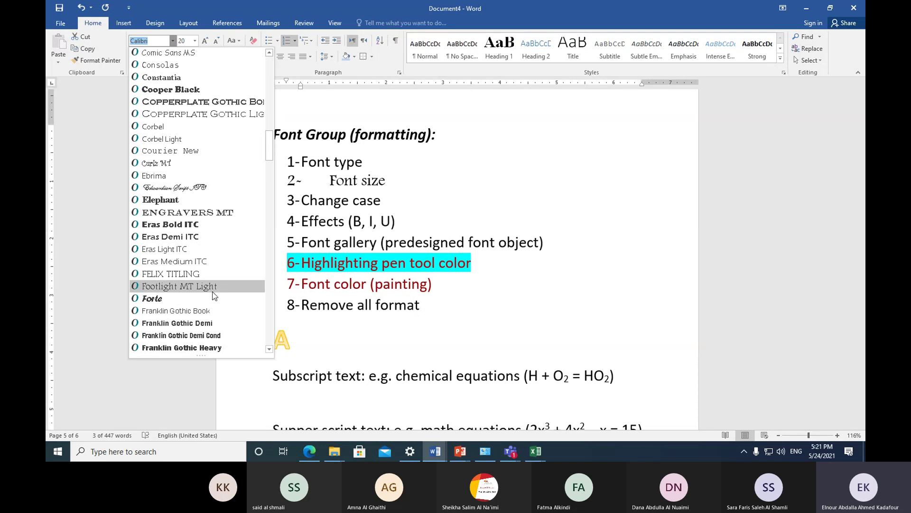
scroll(215, 296, down, 15)
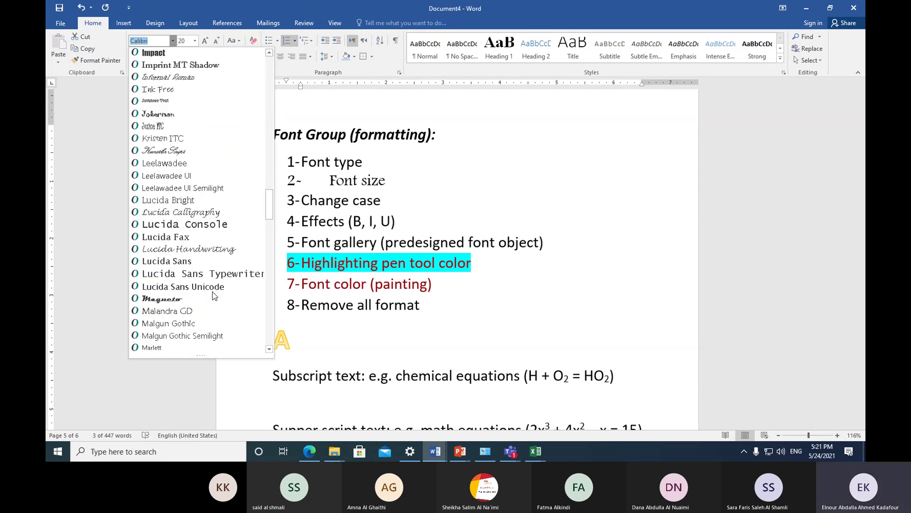
scroll(213, 295, down, 8)
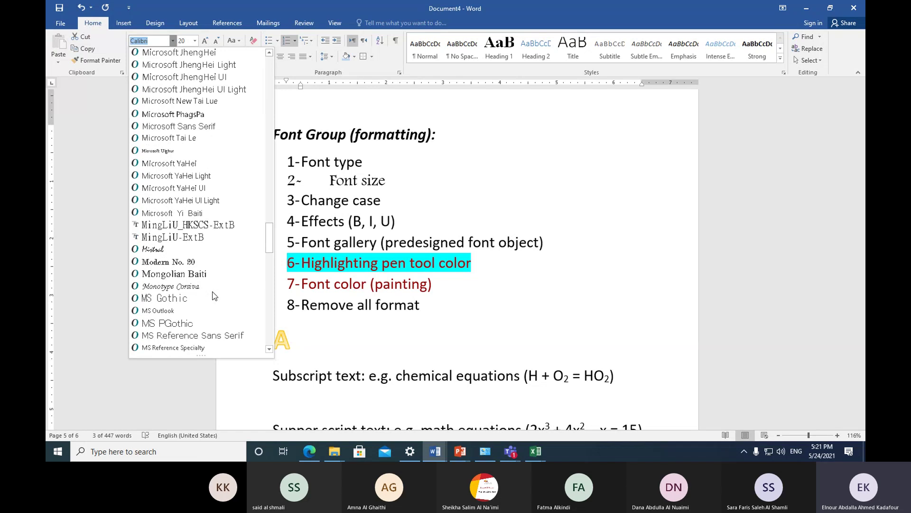
scroll(214, 296, down, 2)
scroll(213, 296, down, 2)
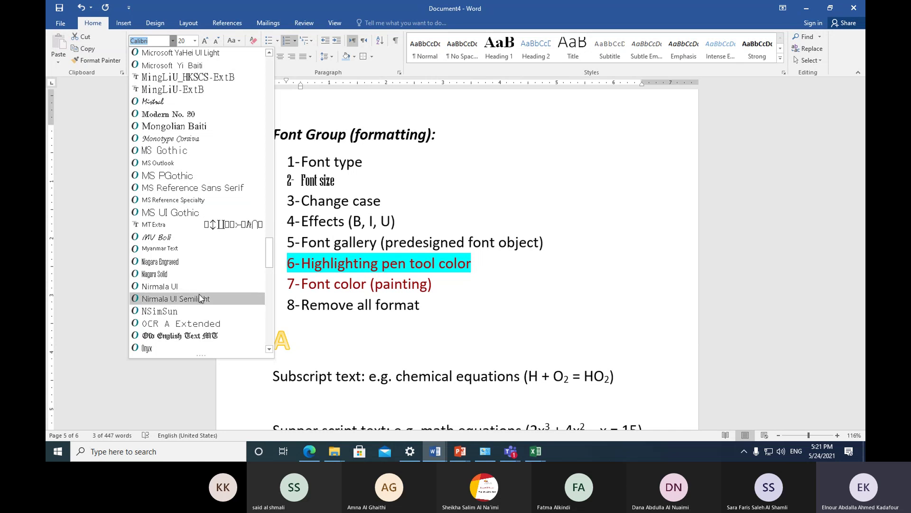
scroll(199, 296, down, 6)
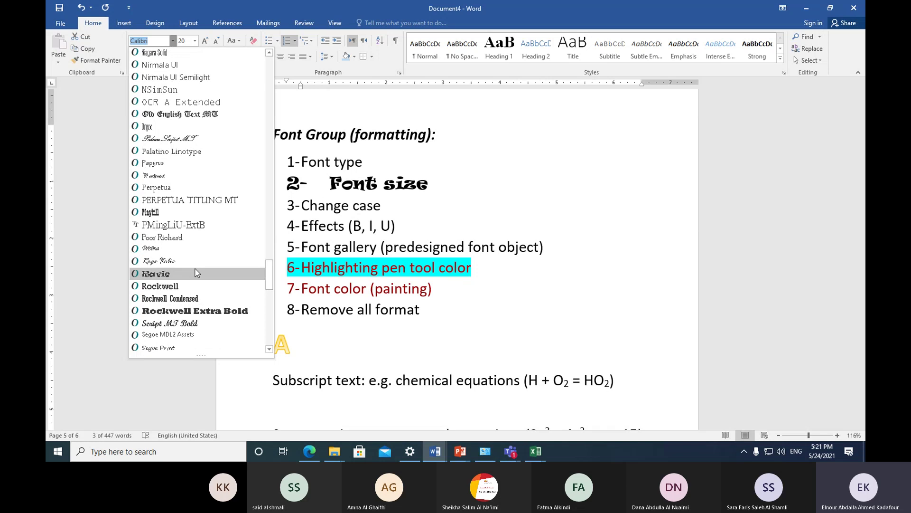
scroll(204, 285, down, 10)
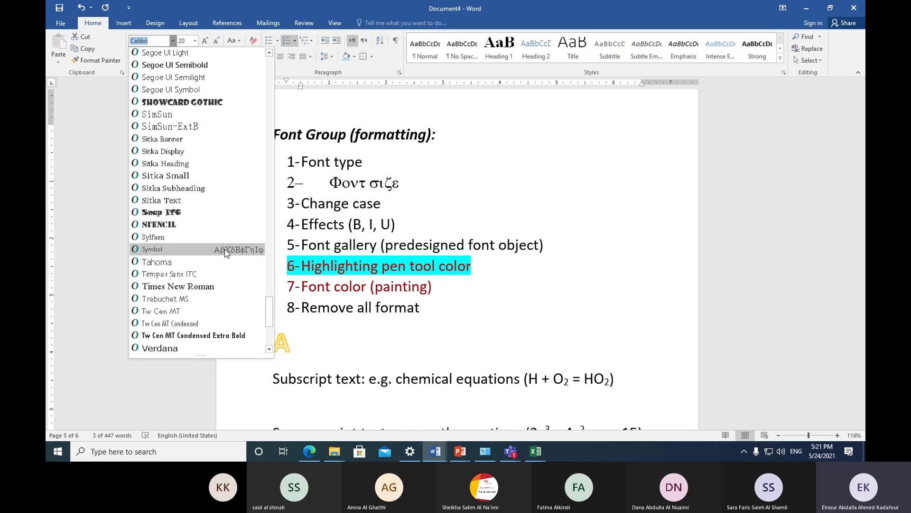
scroll(224, 252, down, 5)
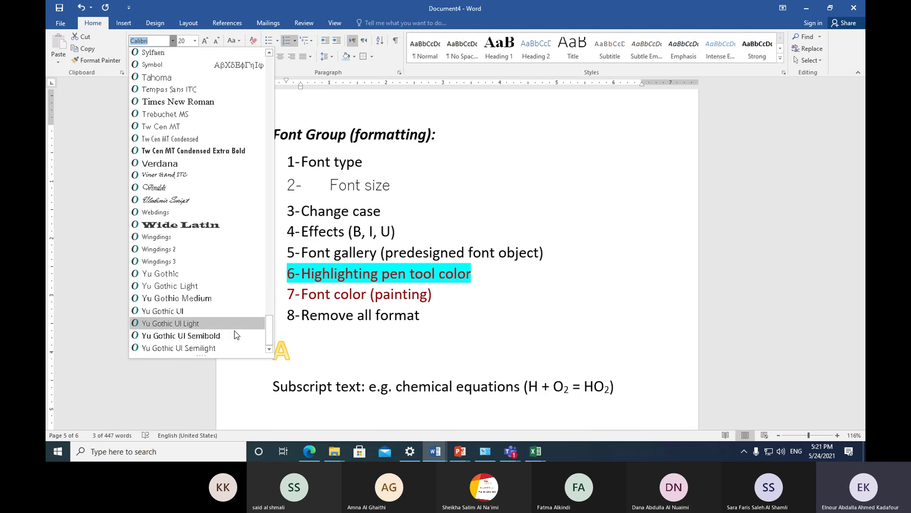
scroll(247, 303, up, 5)
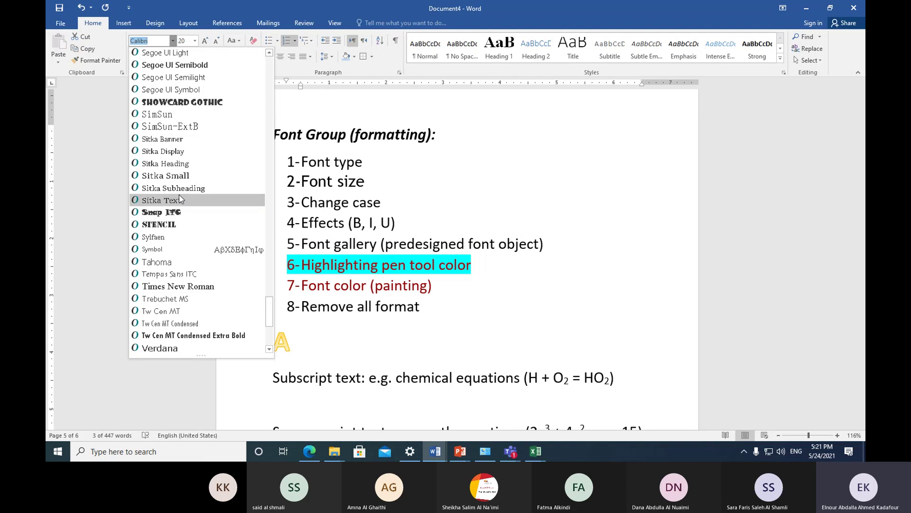
scroll(203, 175, up, 4)
scroll(202, 175, up, 4)
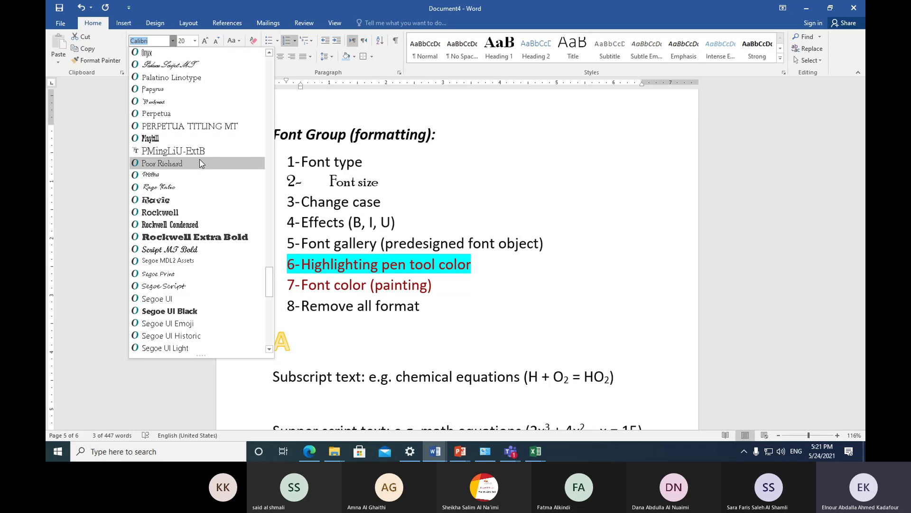
scroll(199, 160, up, 3)
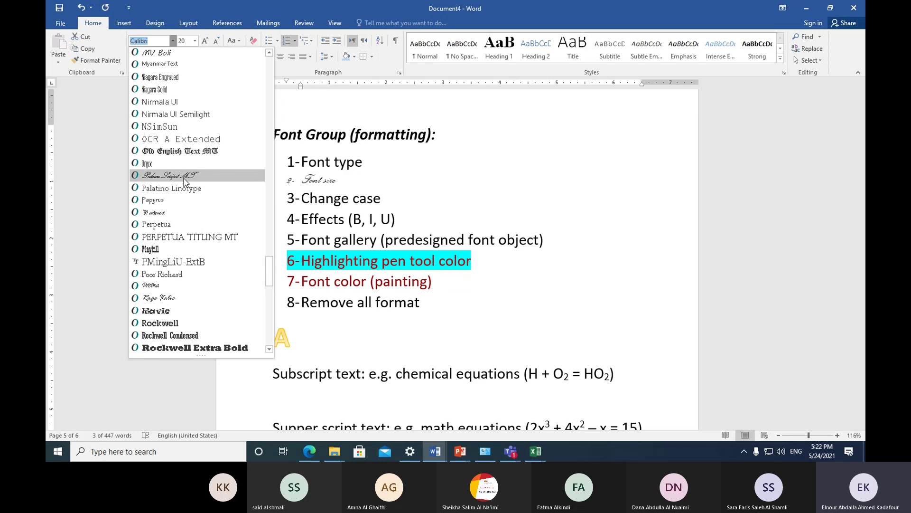
scroll(184, 178, up, 1)
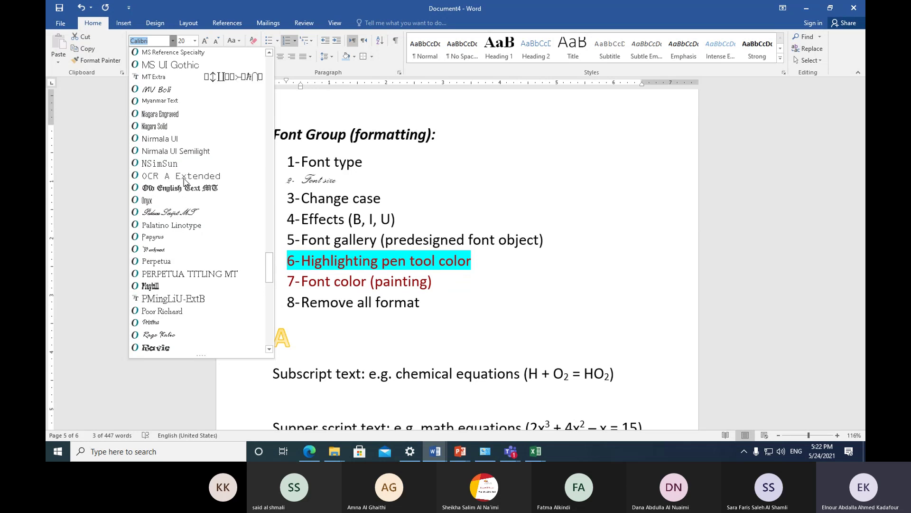
scroll(185, 181, up, 5)
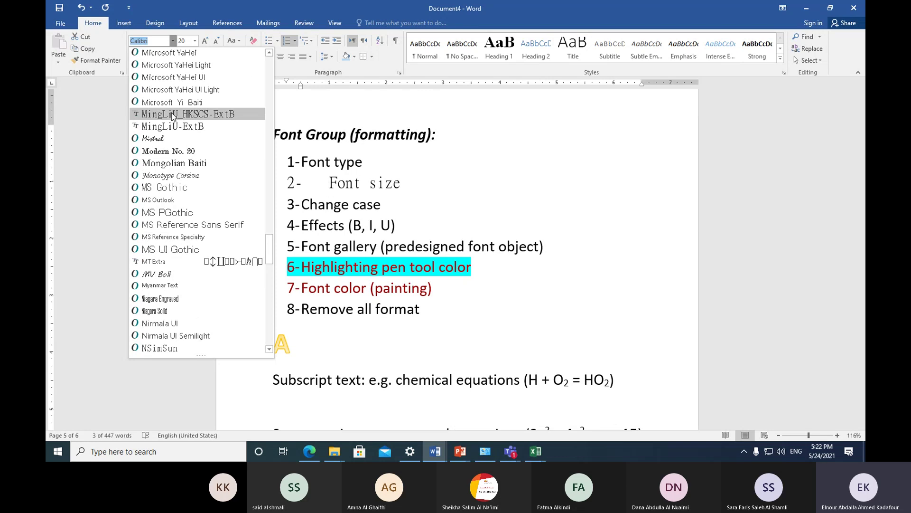
scroll(172, 112, up, 5)
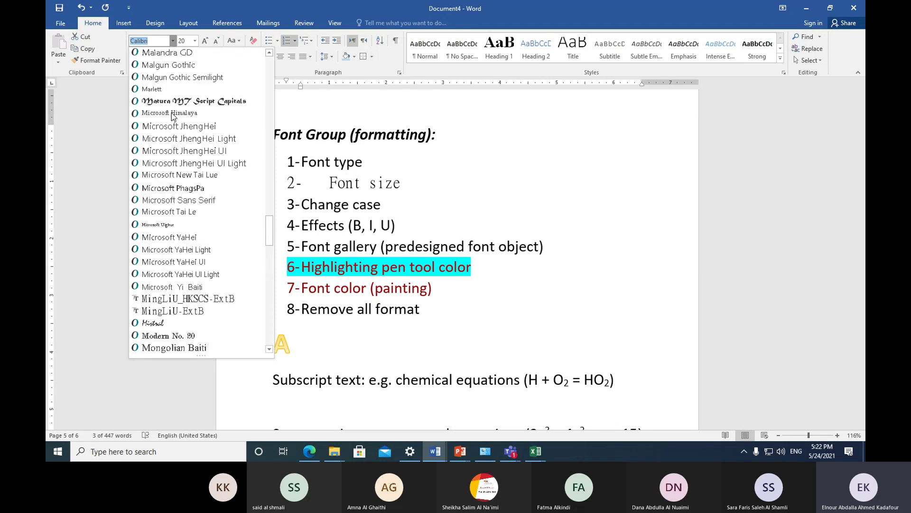
scroll(172, 116, up, 5)
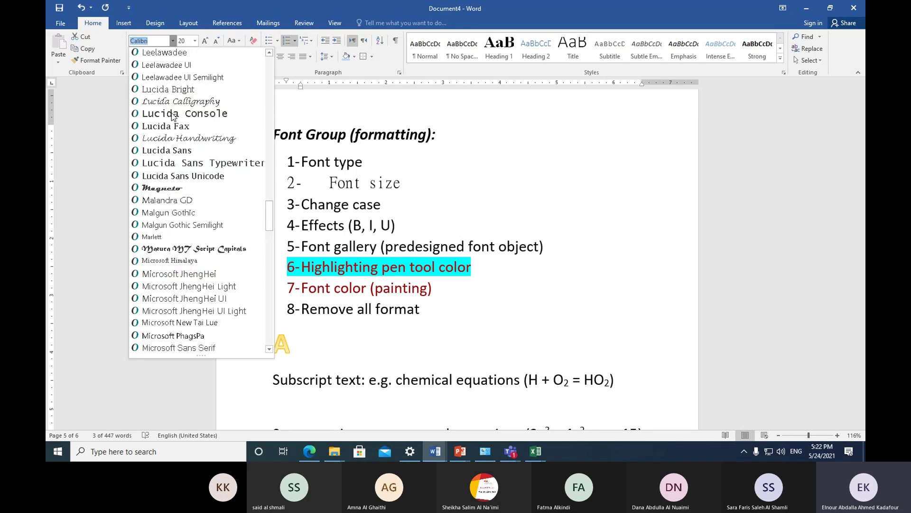
scroll(174, 117, up, 5)
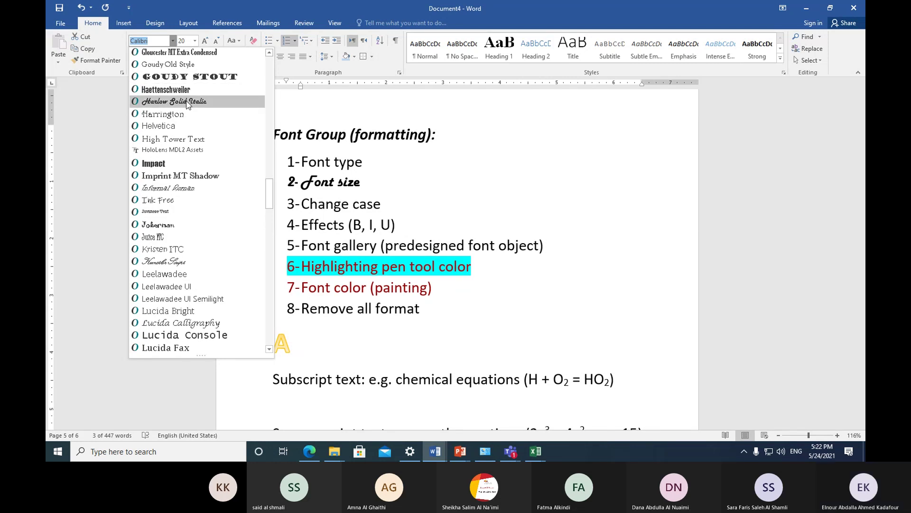
click(187, 102)
click(437, 205)
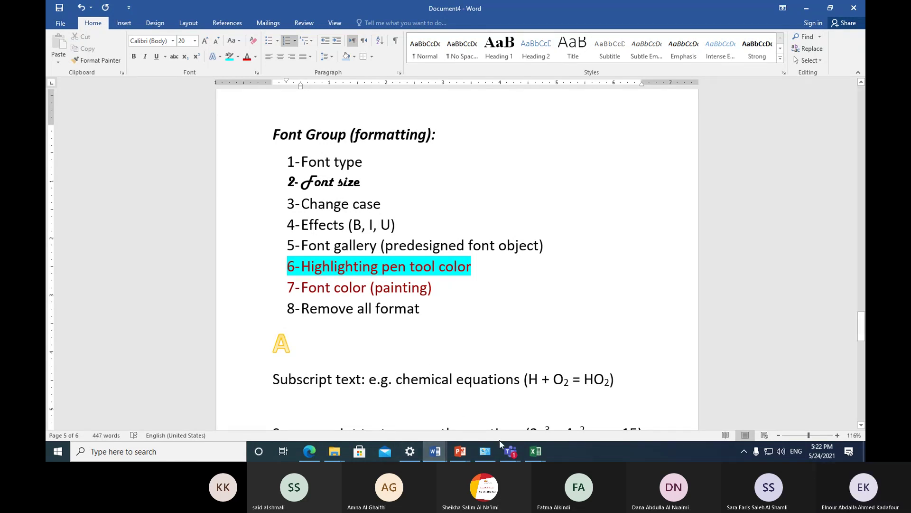
Step: Look at the previews of the open Microsoft Teams windows and return to Document4 in Word
click(509, 452)
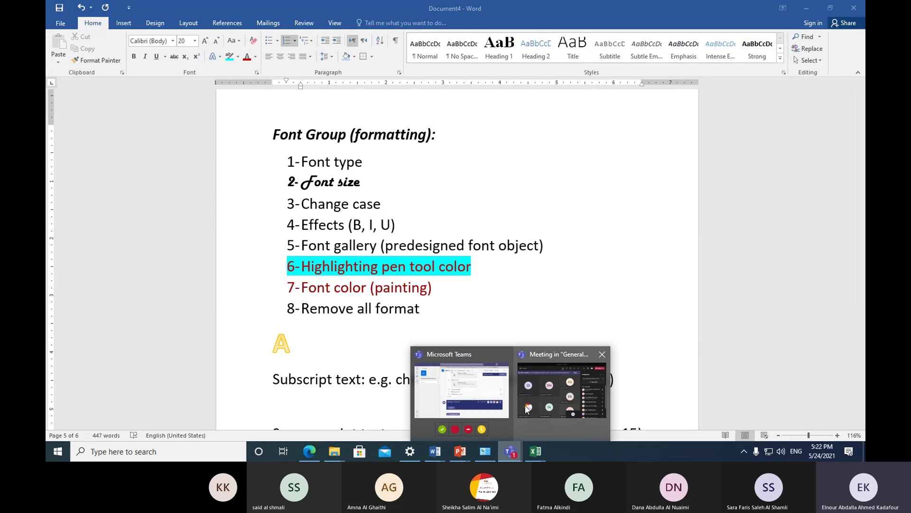
mouse_move(526, 409)
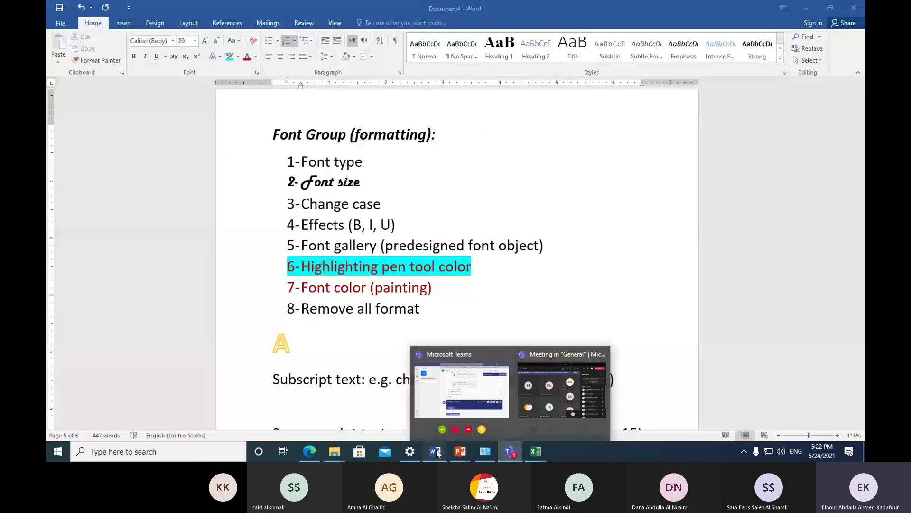
mouse_move(437, 451)
key(alt+Tab)
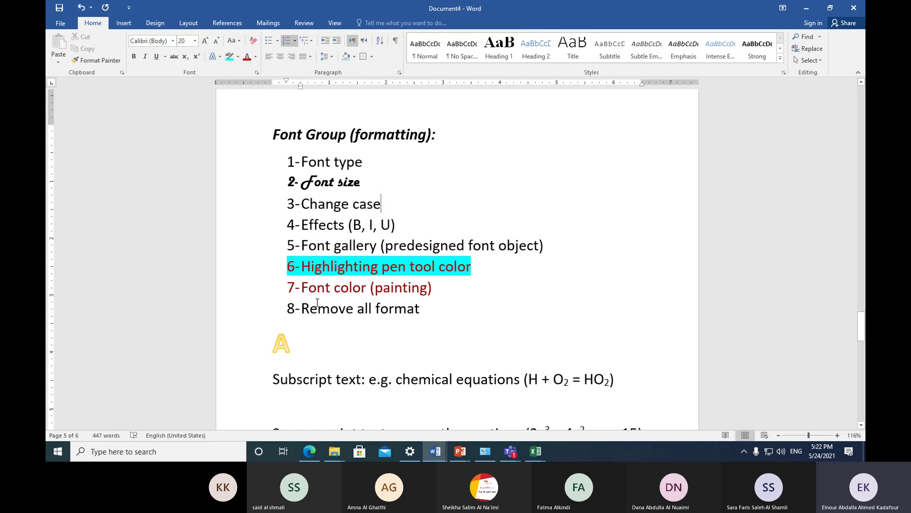
Step: Make the words "Subscript text" before the chemical equations example bold and italic
scroll(314, 346, down, 5)
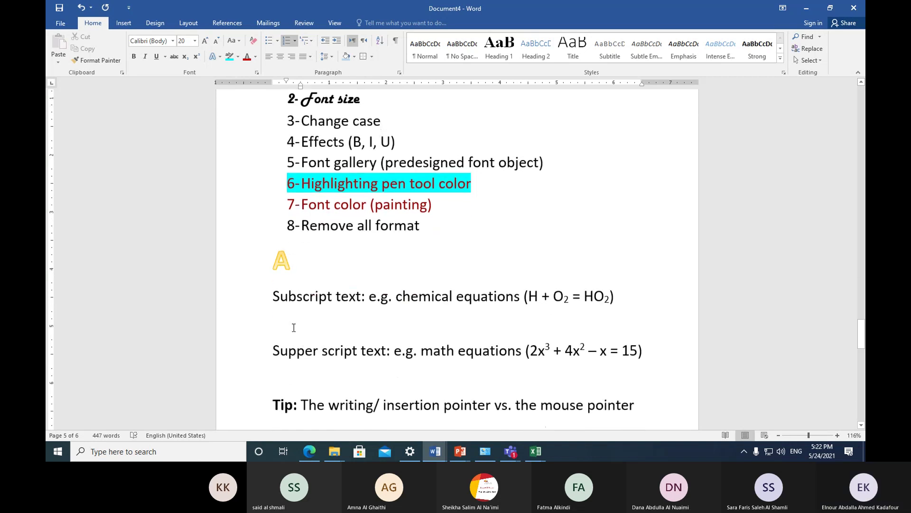
drag(273, 241, 352, 243)
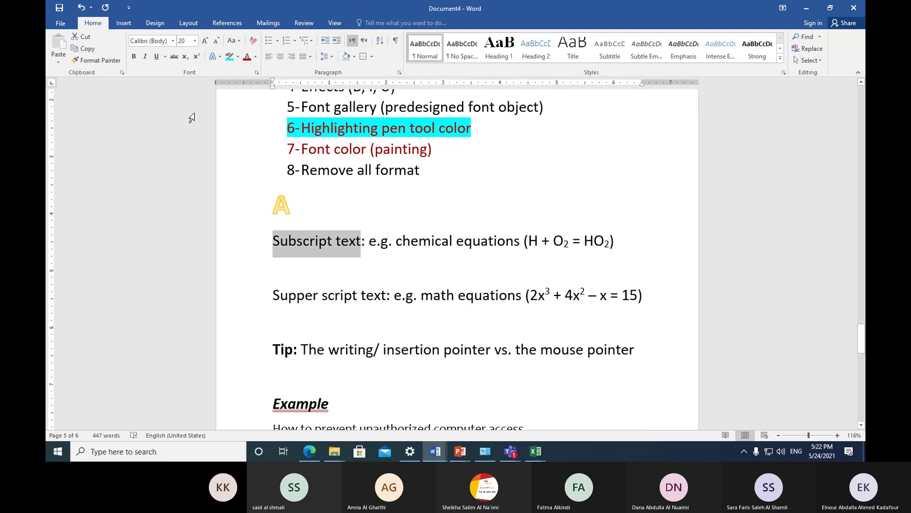
click(134, 57)
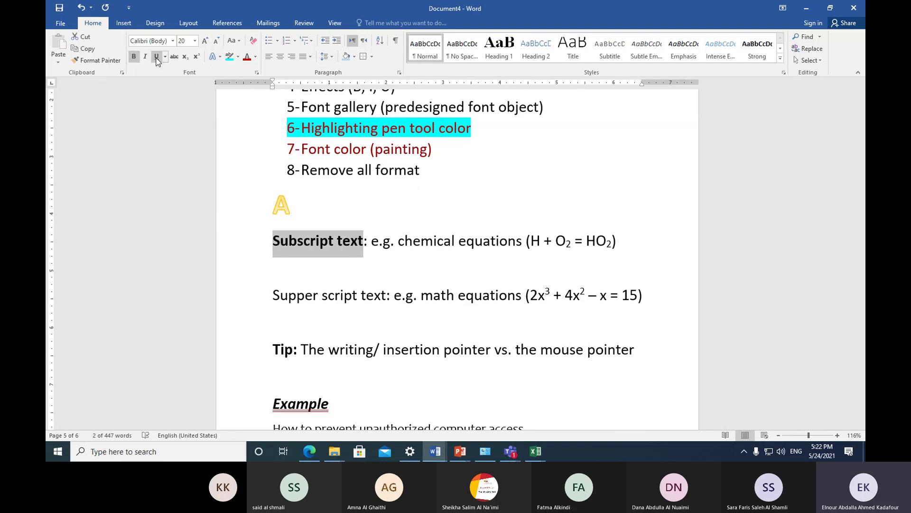
click(145, 57)
Step: Make the words "Supper script text" before the math equations example bold and italic
drag(273, 295, 371, 309)
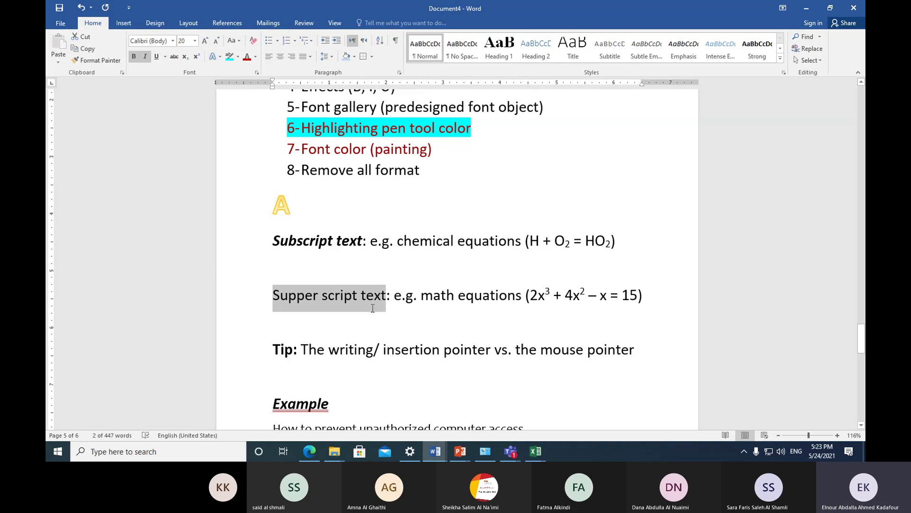
click(135, 57)
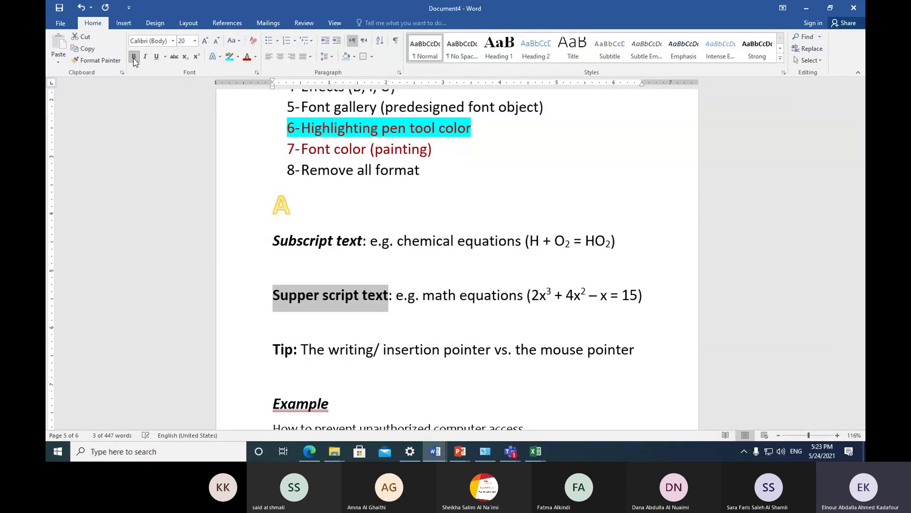
click(145, 57)
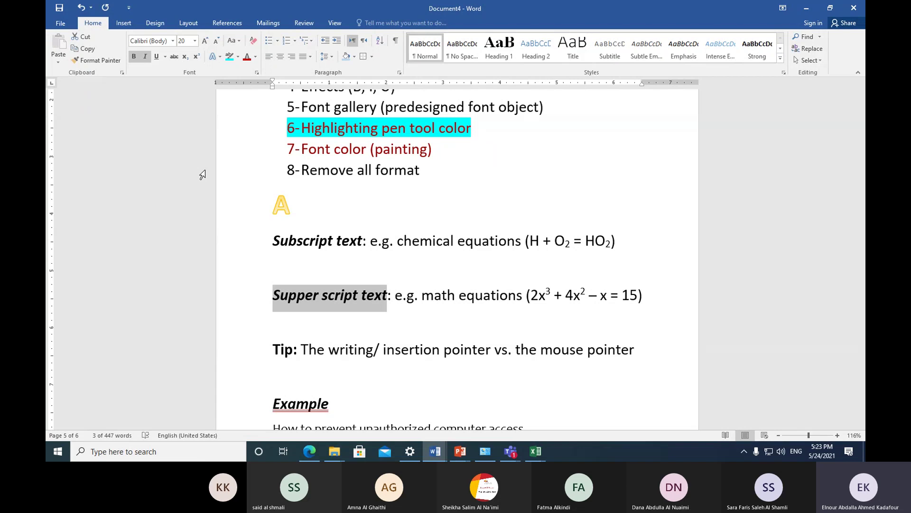
click(348, 325)
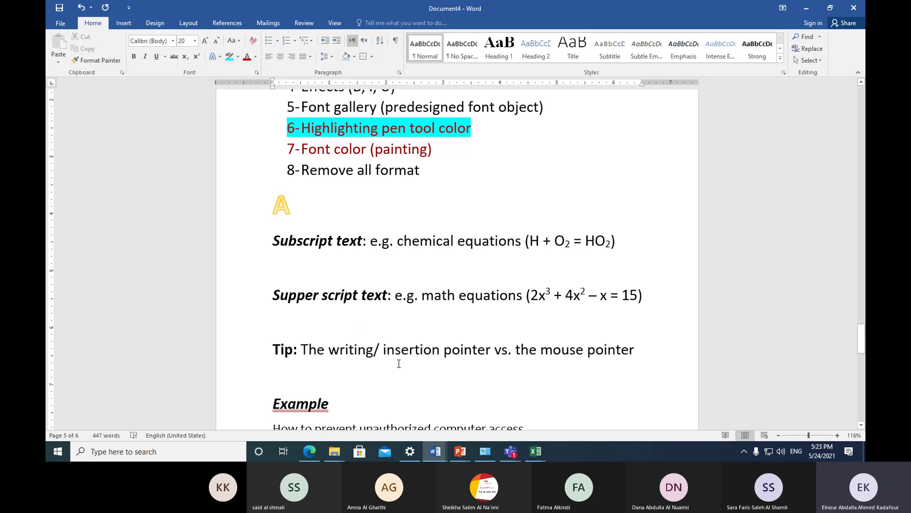
Step: Check the participants in the Microsoft Teams "General" meeting window and return to the Word document
mouse_move(511, 443)
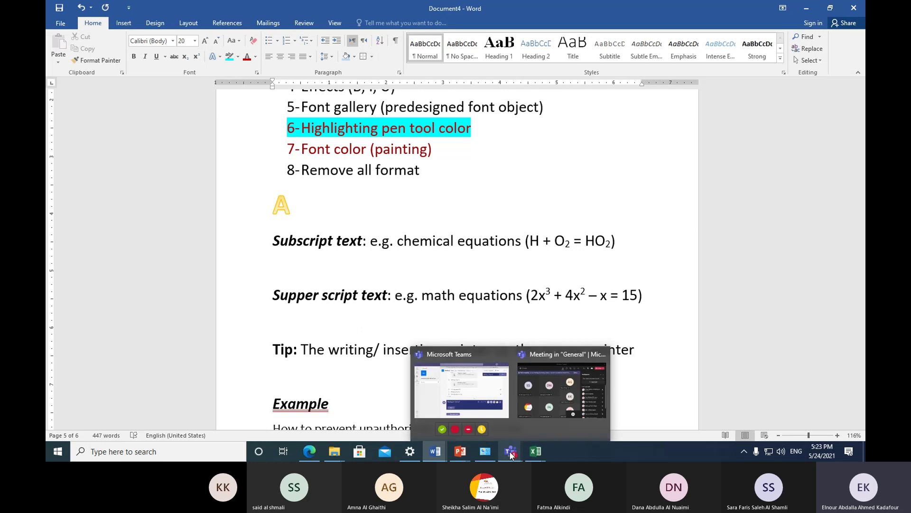
click(522, 396)
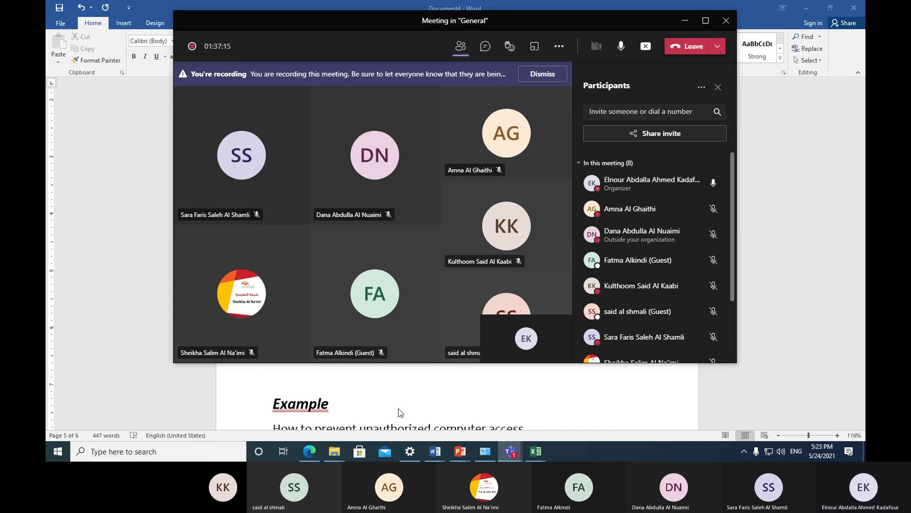
key(alt+Tab)
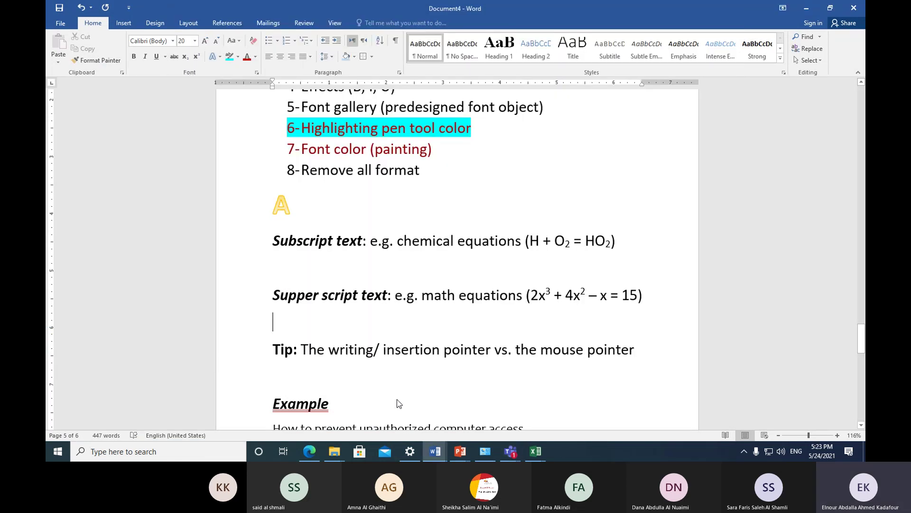
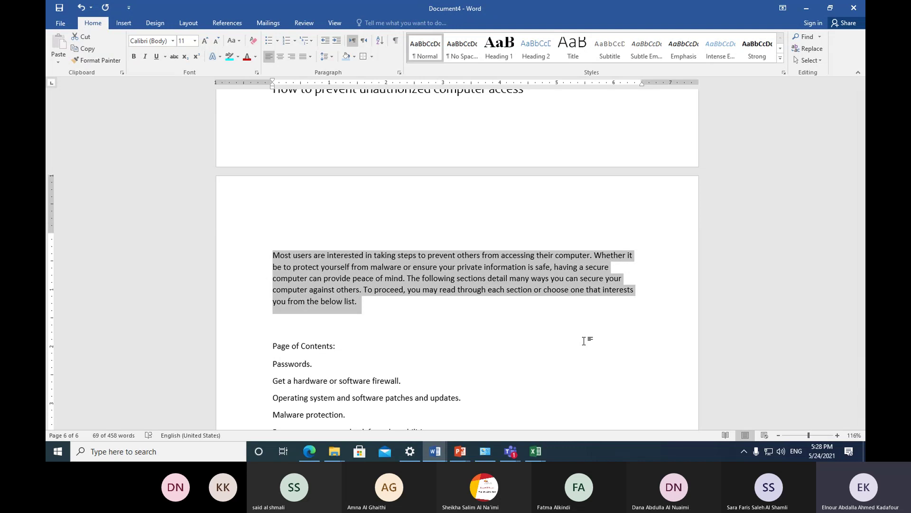
Step: Try justifying the selected paragraph beginning "Most users are interested", and restore its left alignment
click(305, 58)
click(320, 70)
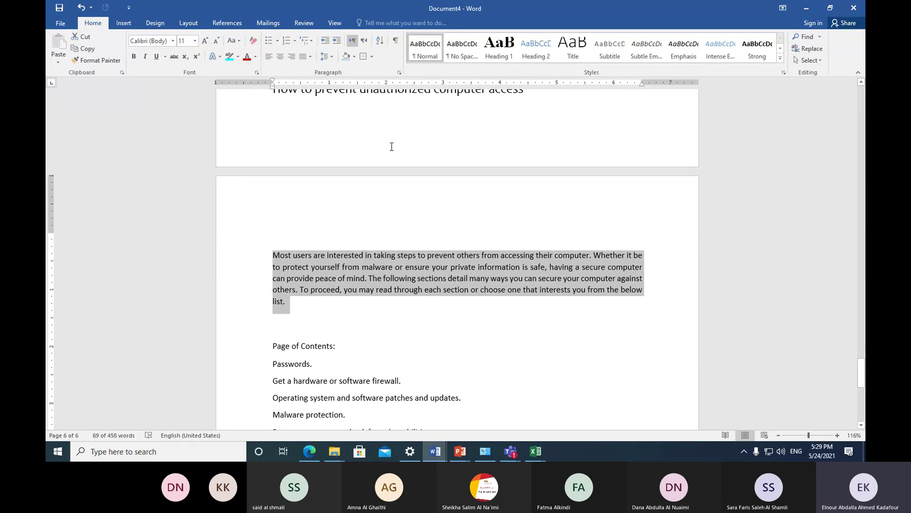
key(ctrl+l)
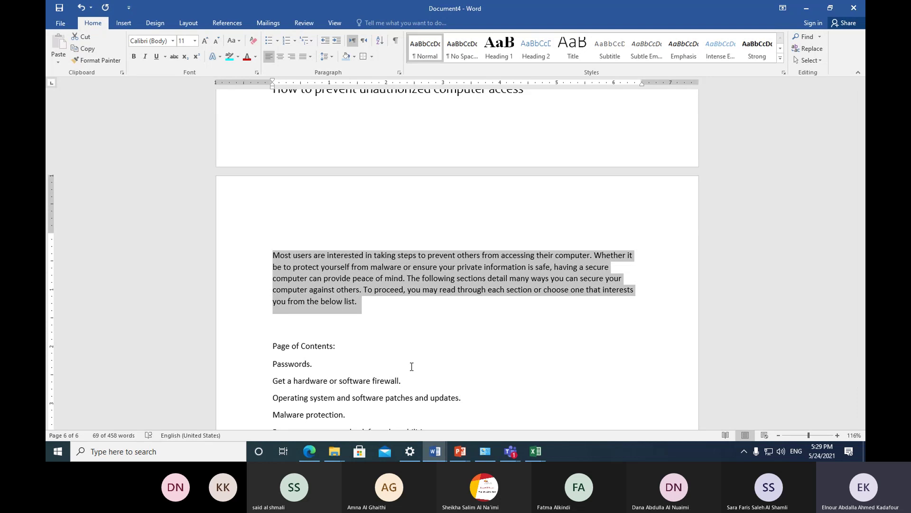
Step: Compare justified and left alignment on the paragraph beginning "Most users are interested", and leave it justified
click(300, 57)
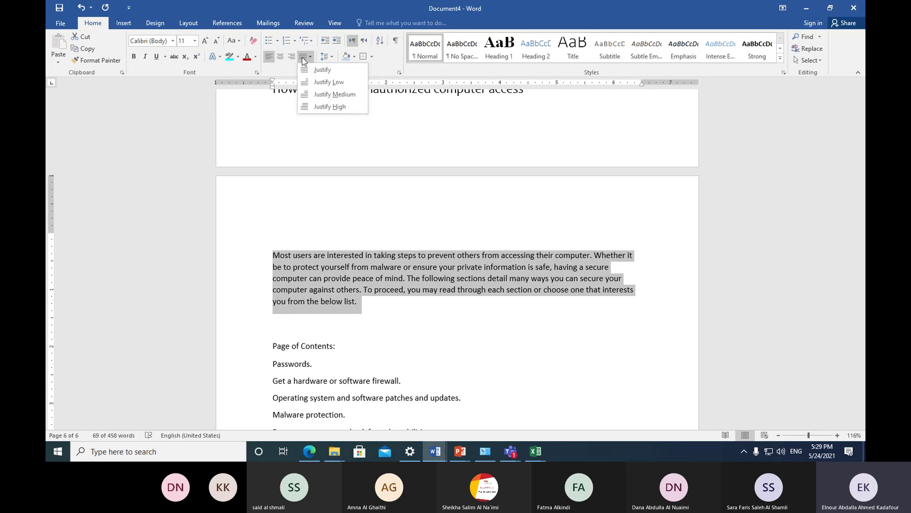
click(306, 71)
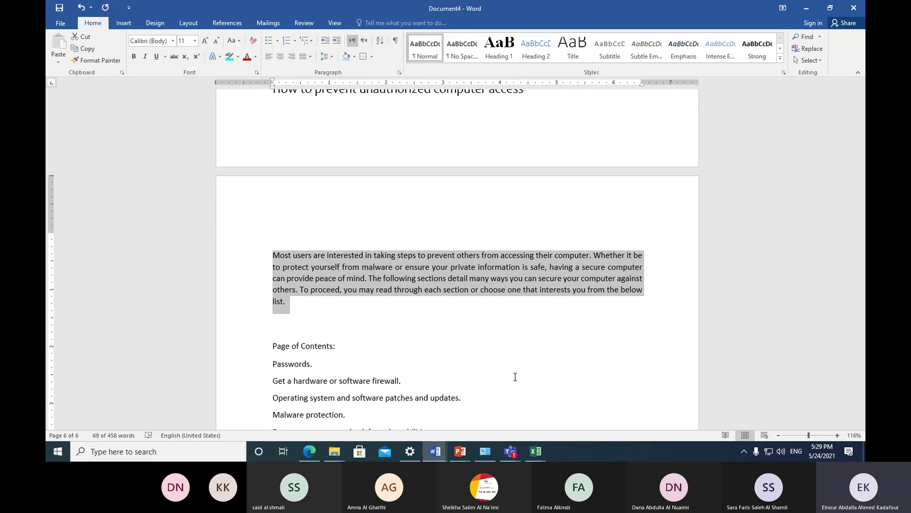
click(268, 57)
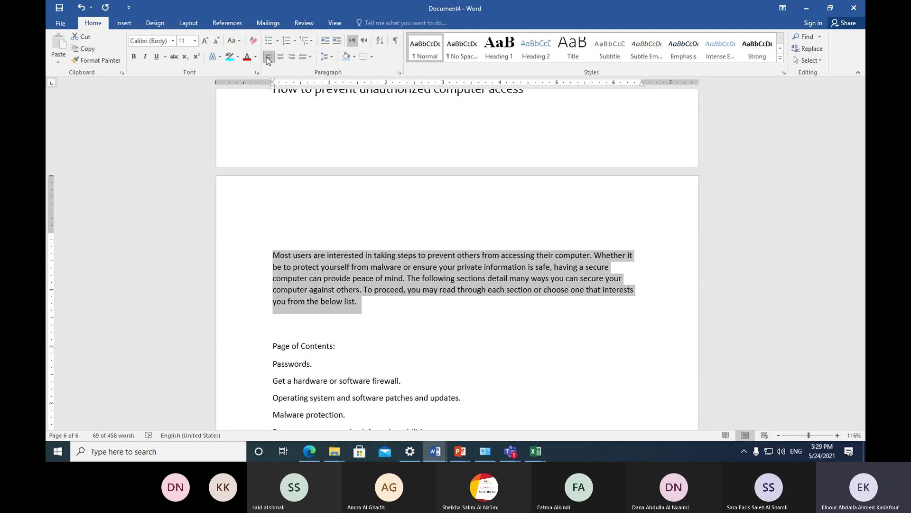
click(303, 57)
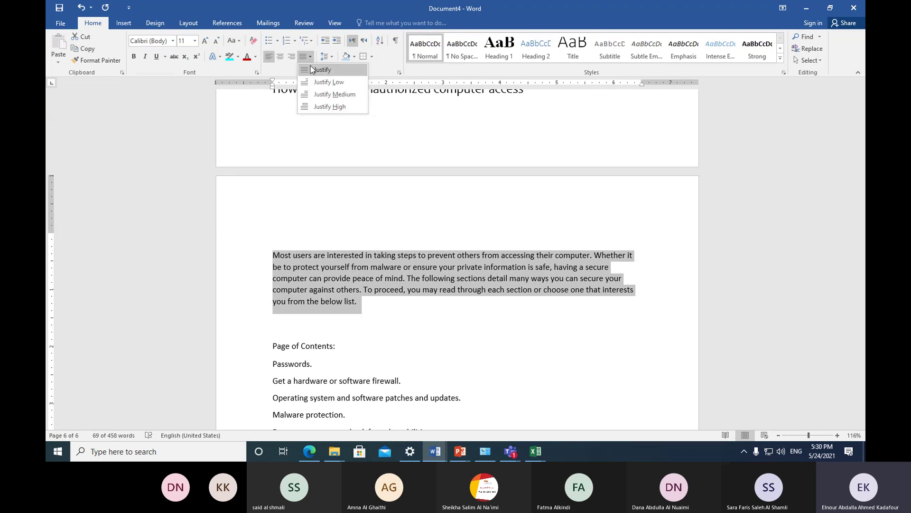
click(311, 70)
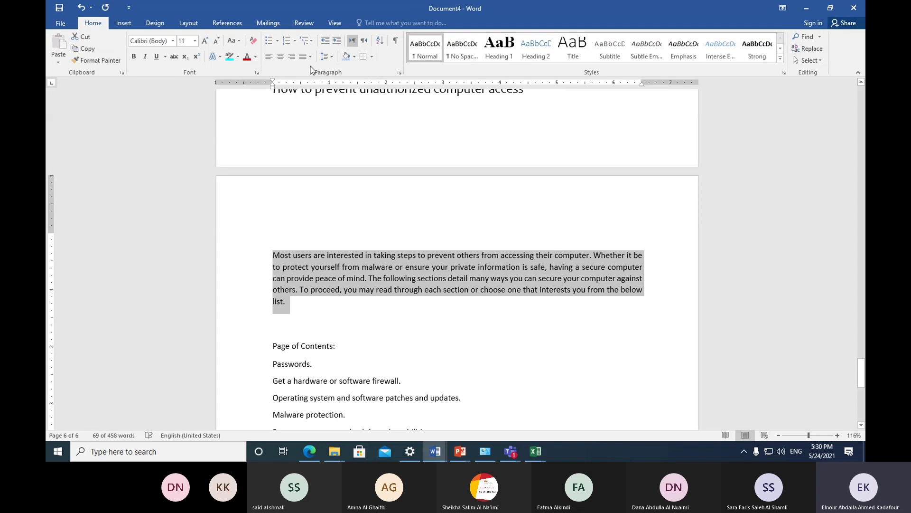
Step: Try Justify Medium, Justify High and Justify Low on the selected paragraph, and restore plain Justify
click(310, 57)
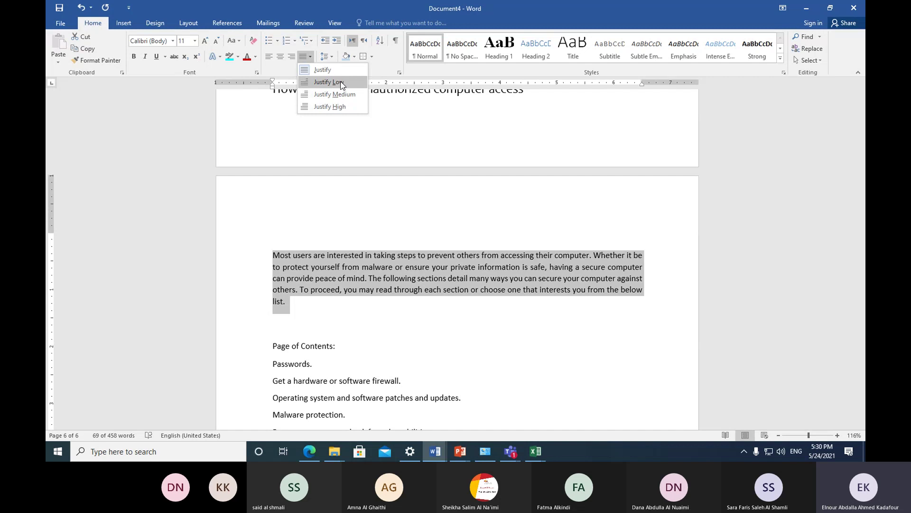
click(349, 95)
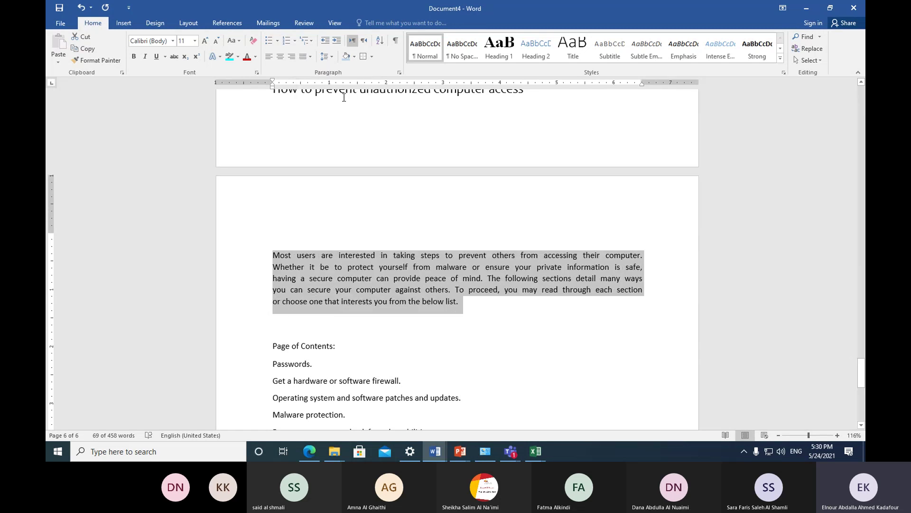
click(311, 57)
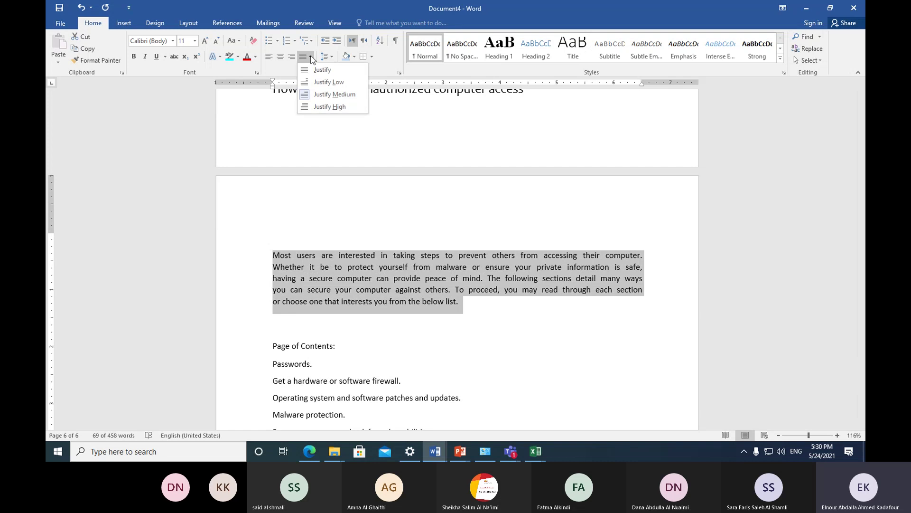
click(334, 107)
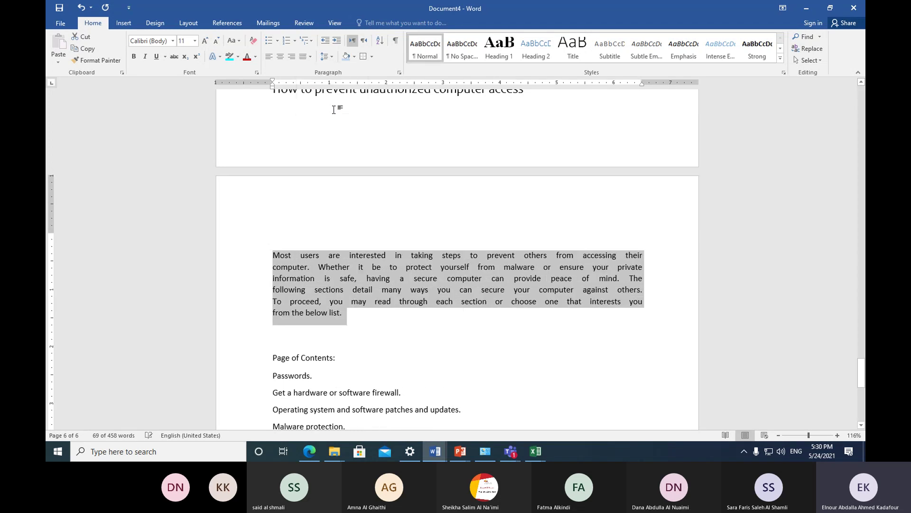
click(309, 57)
click(323, 82)
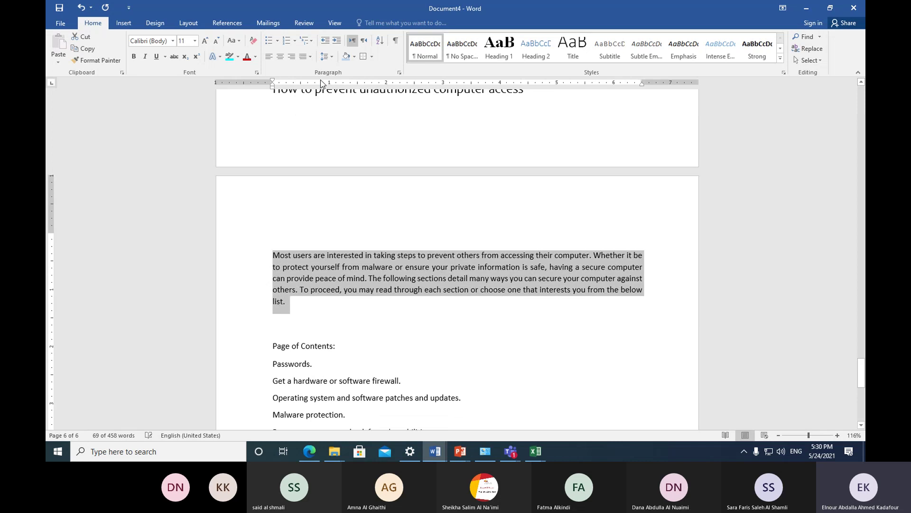
click(309, 57)
click(312, 68)
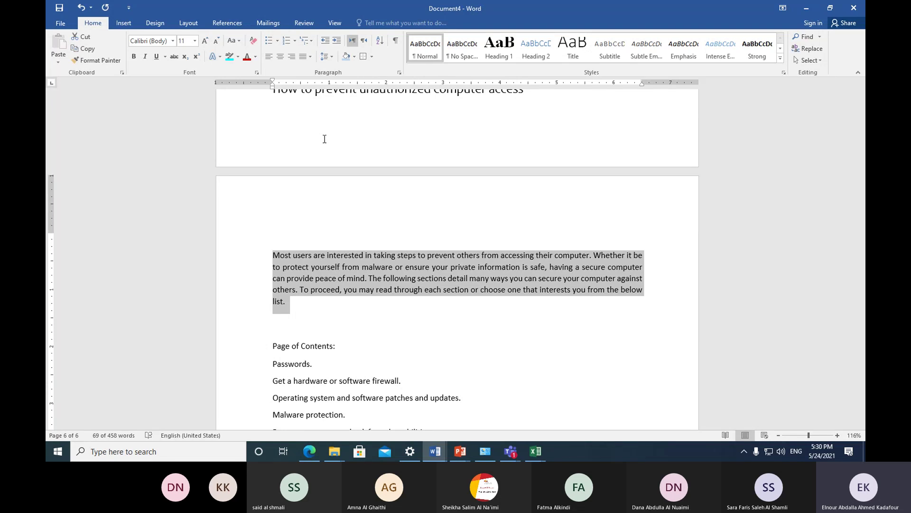
Step: Add "Line spacing" as the third item of the numbered list under "Paragraph:"
scroll(325, 139, up, 4)
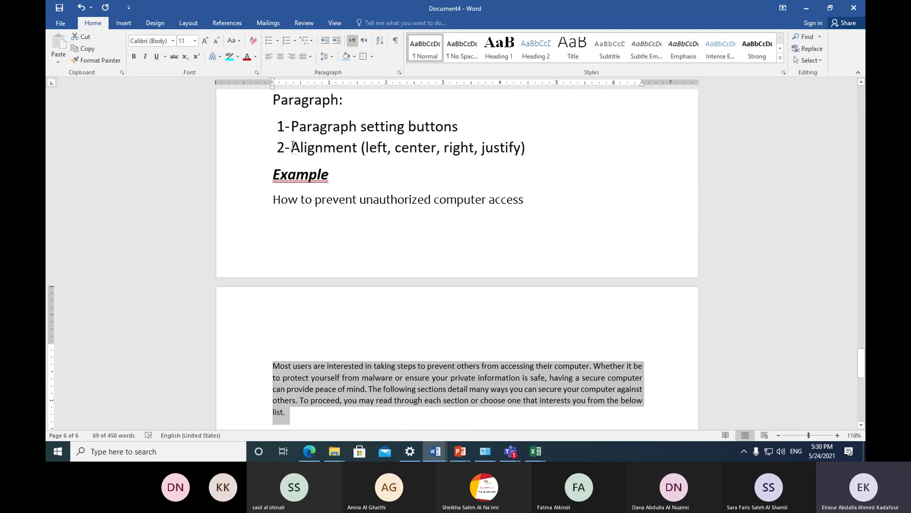
drag(291, 146, 357, 152)
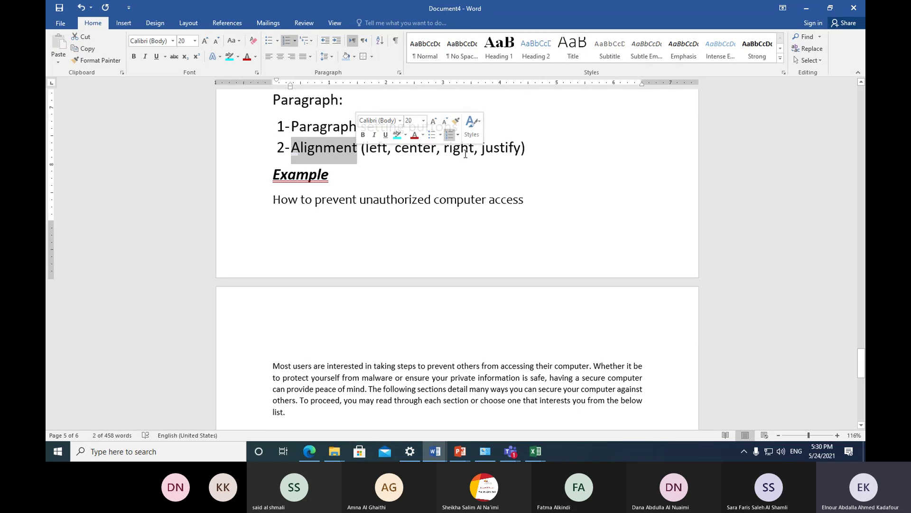
click(333, 175)
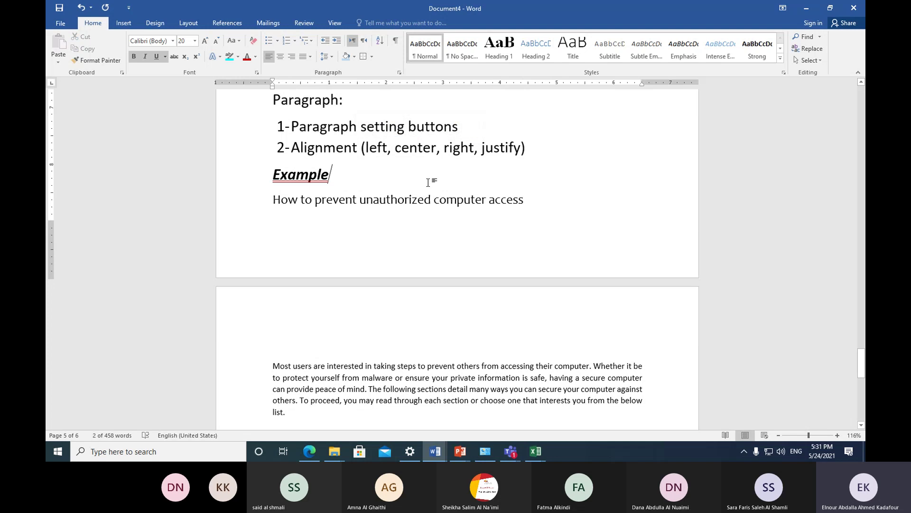
click(522, 148)
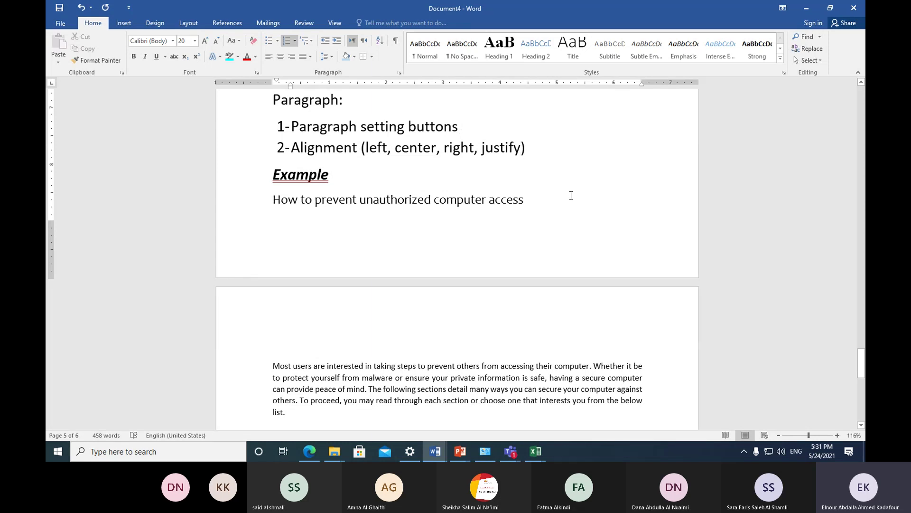
key(Return)
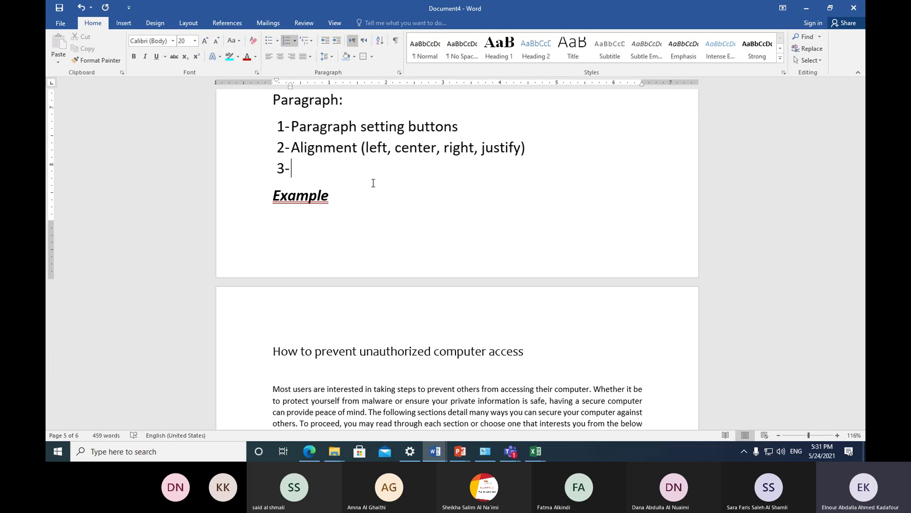
text(Line spacing)
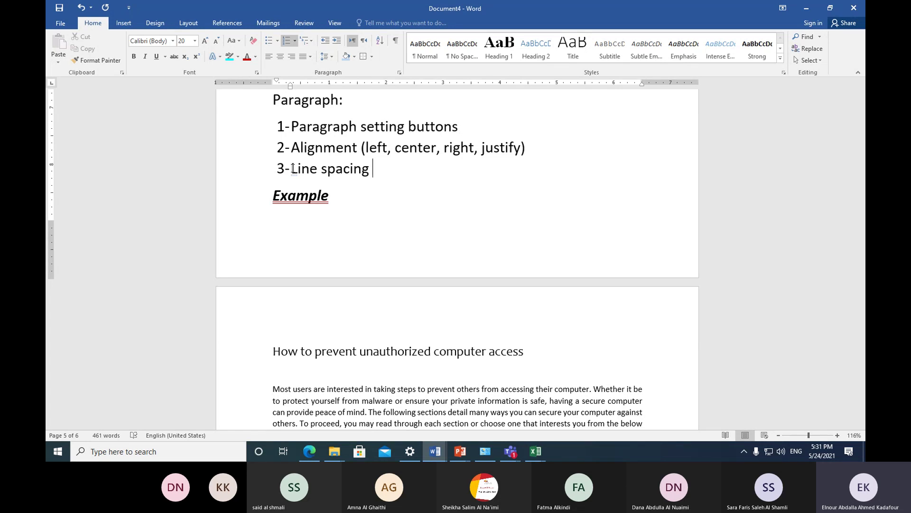
Step: Set the line spacing of the paragraph beginning "Most users are interested" to 2.0
scroll(292, 167, down, 1)
scroll(292, 167, down, 3)
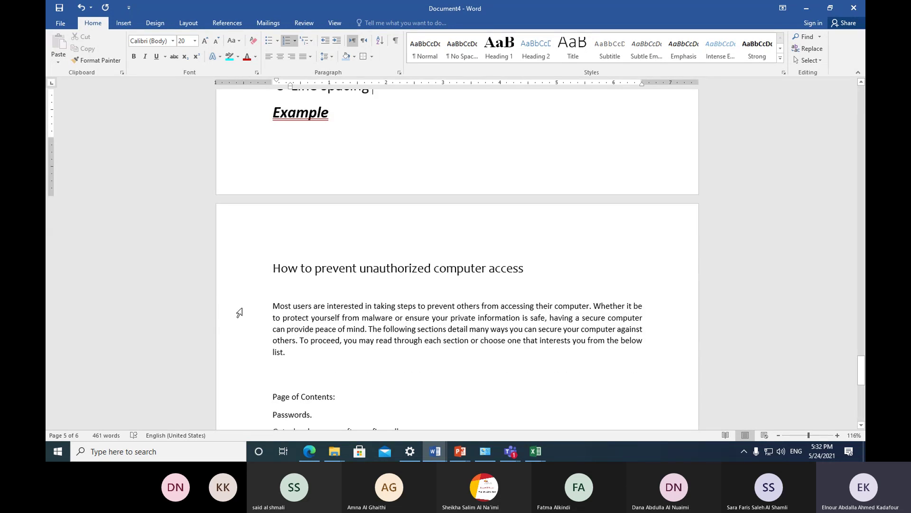
drag(250, 306, 260, 357)
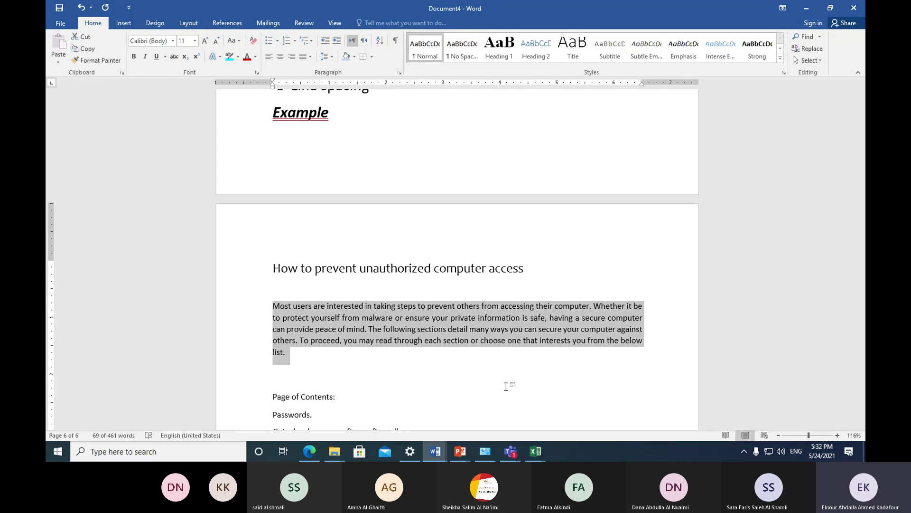
click(333, 57)
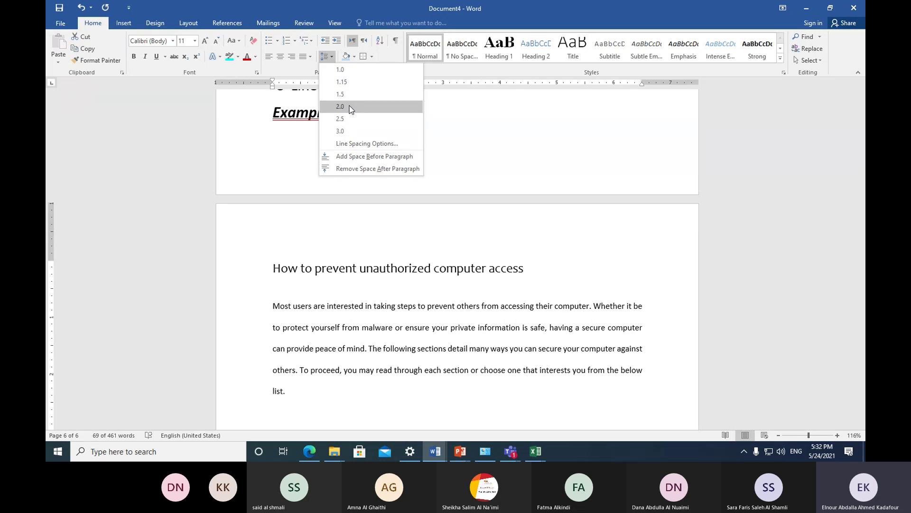
click(351, 109)
click(357, 316)
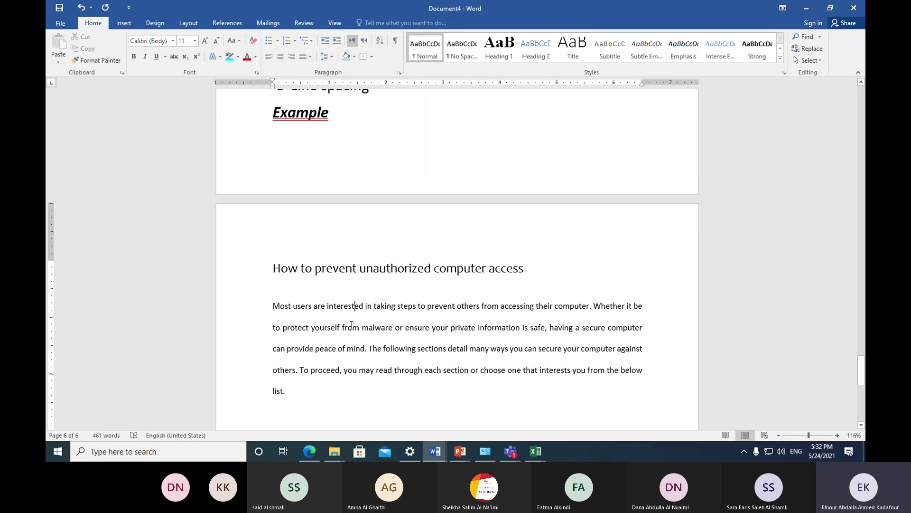
drag(342, 327, 385, 327)
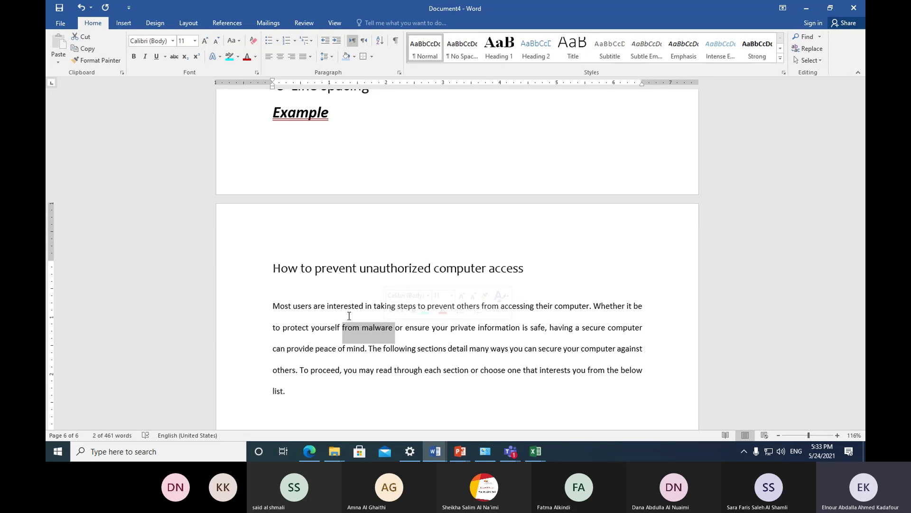
click(349, 316)
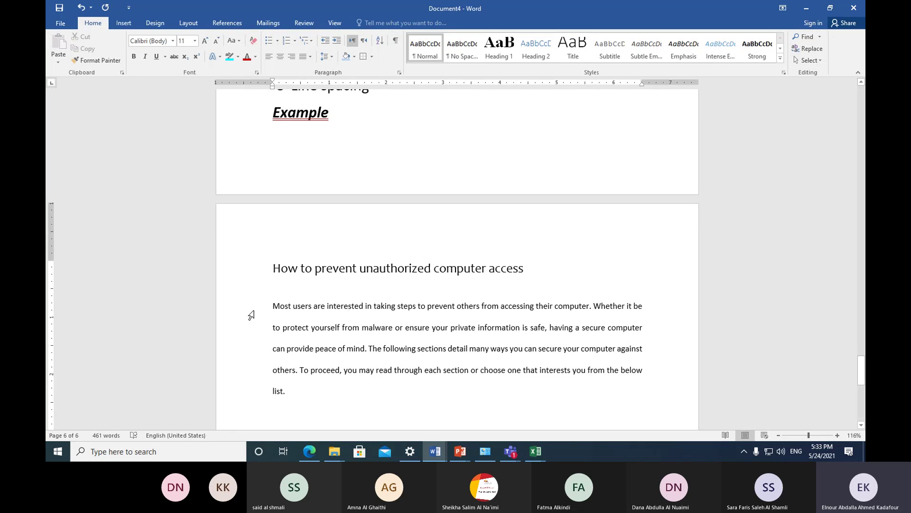
Step: Review the line spacing choices and the Paragraph settings dialog for the "Most users are interested" paragraph without changing anything
drag(246, 312, 262, 395)
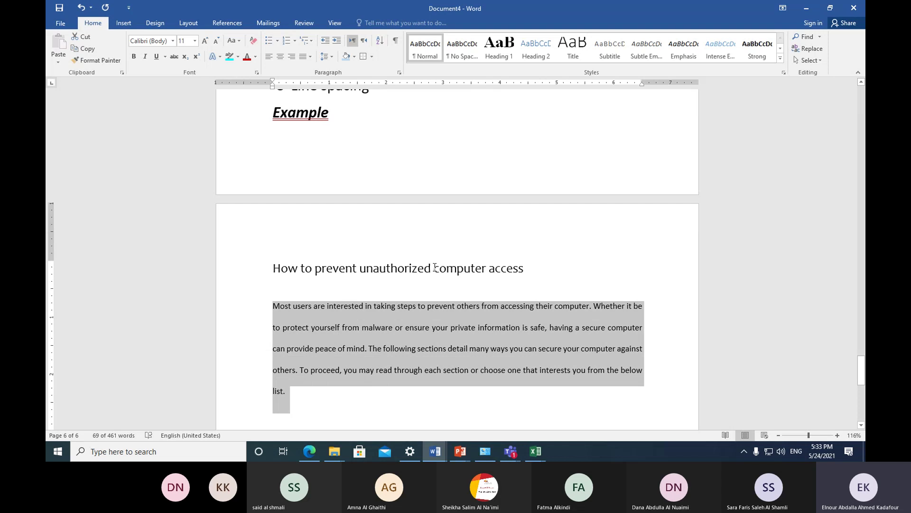
click(332, 58)
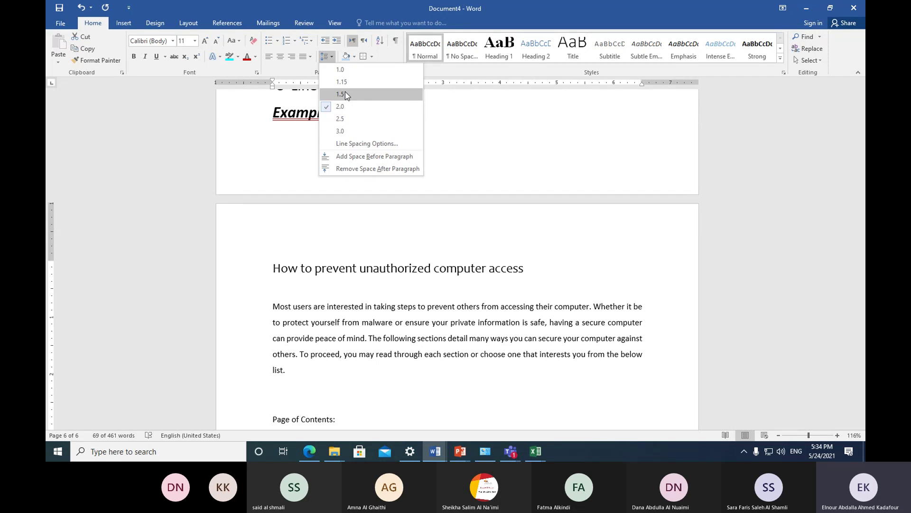
click(369, 144)
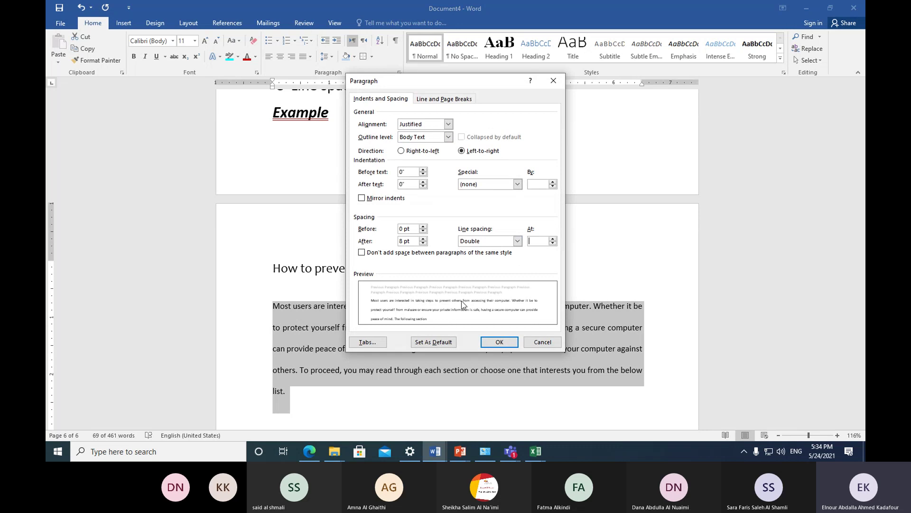
click(553, 81)
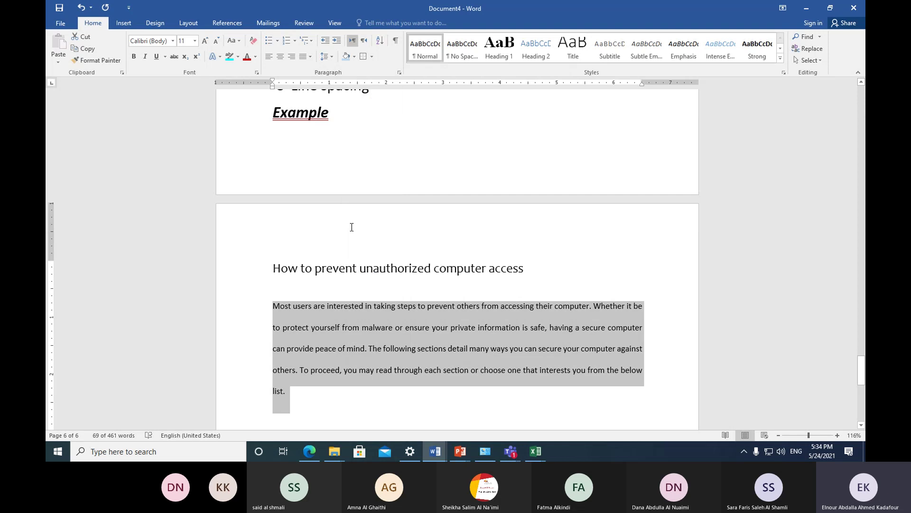
Step: Add "Indentation buttons" as the fourth item of the numbered list under "Paragraph:"
scroll(352, 227, up, 3)
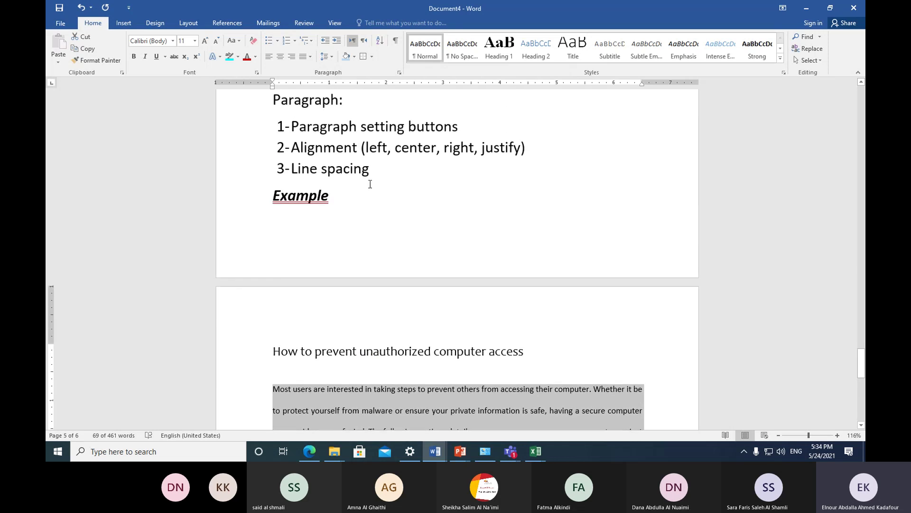
click(374, 171)
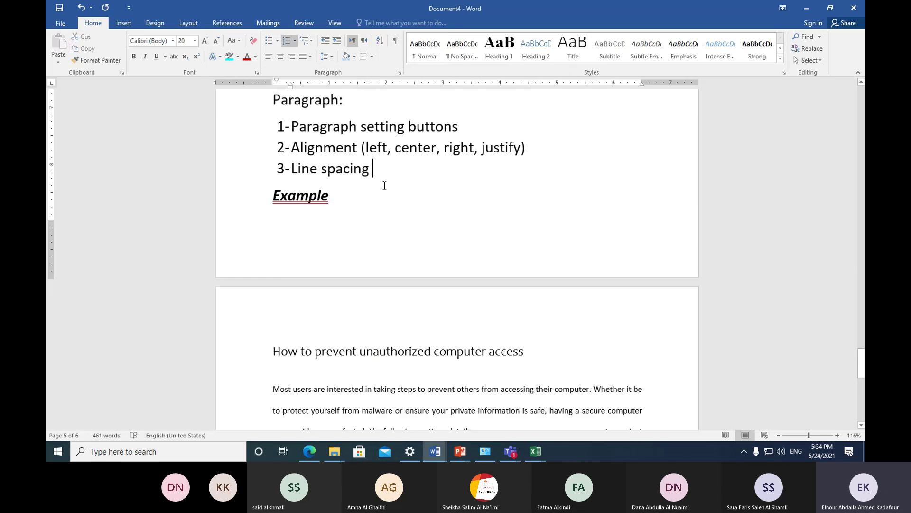
key(Return)
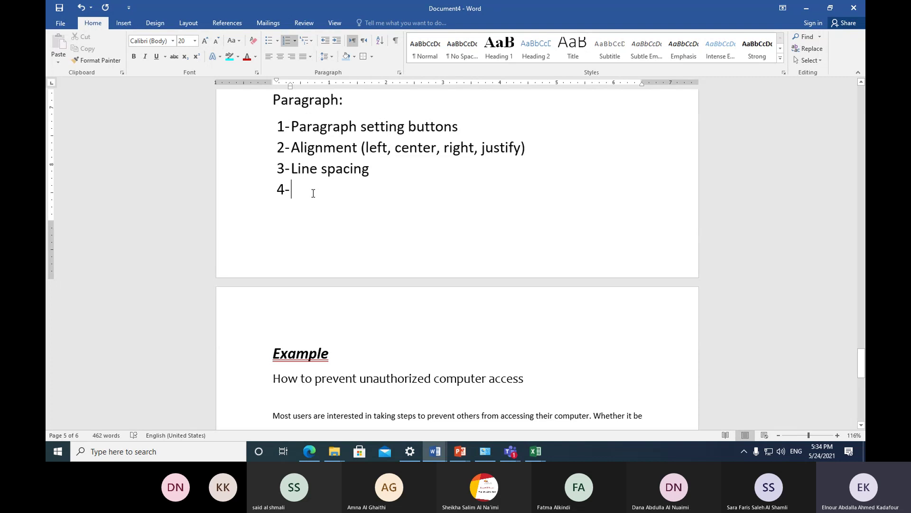
text(inde)
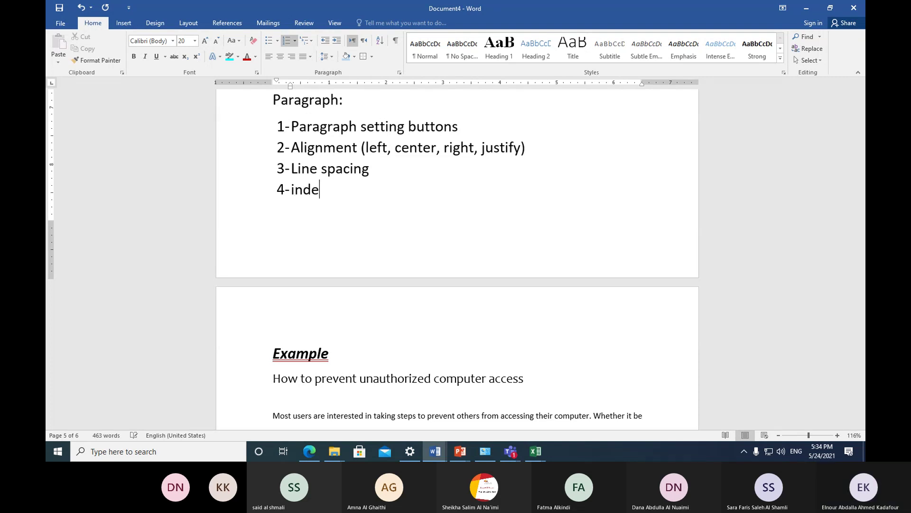
text(ntation buttons)
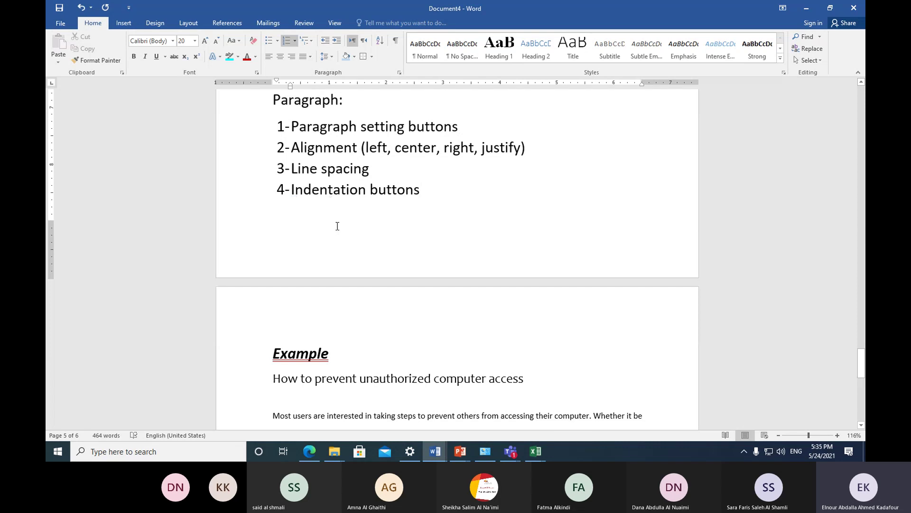
Step: Increase the indent of the whole "Most users are interested" paragraph by one level
scroll(336, 226, down, 3)
scroll(338, 226, down, 2)
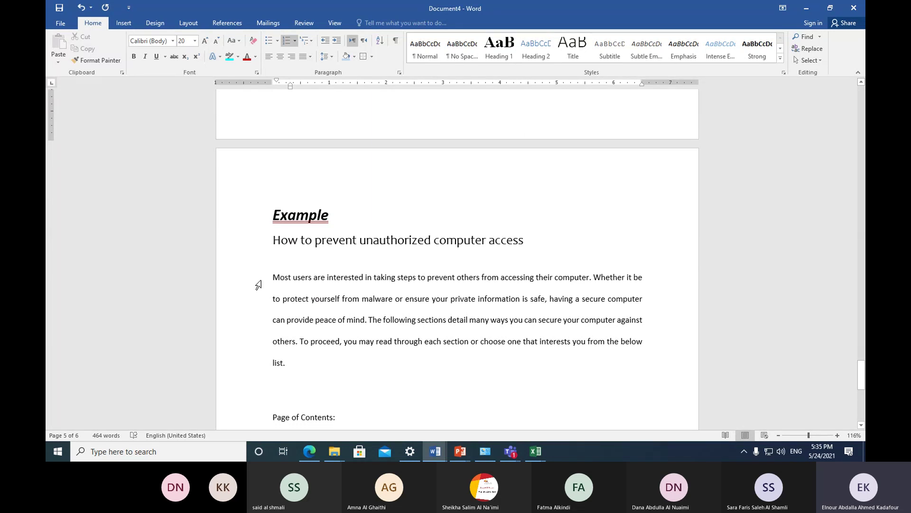
drag(258, 284, 260, 363)
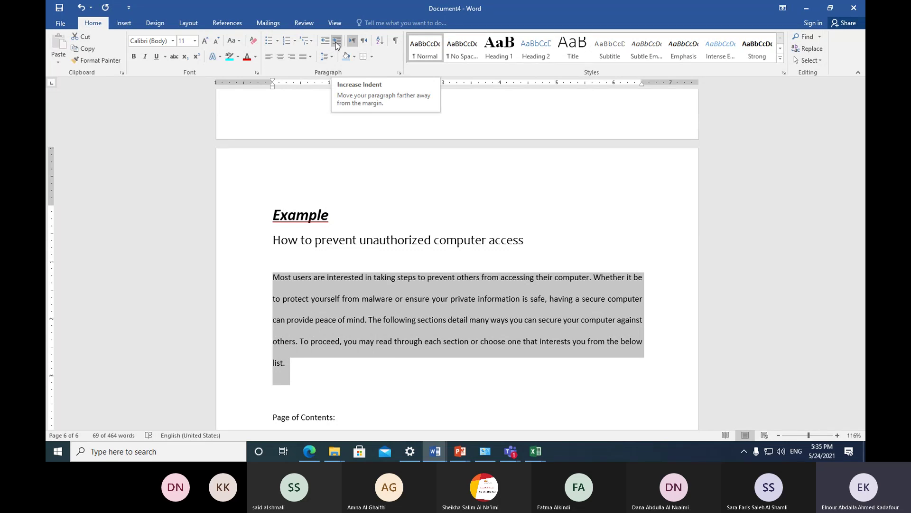
click(336, 41)
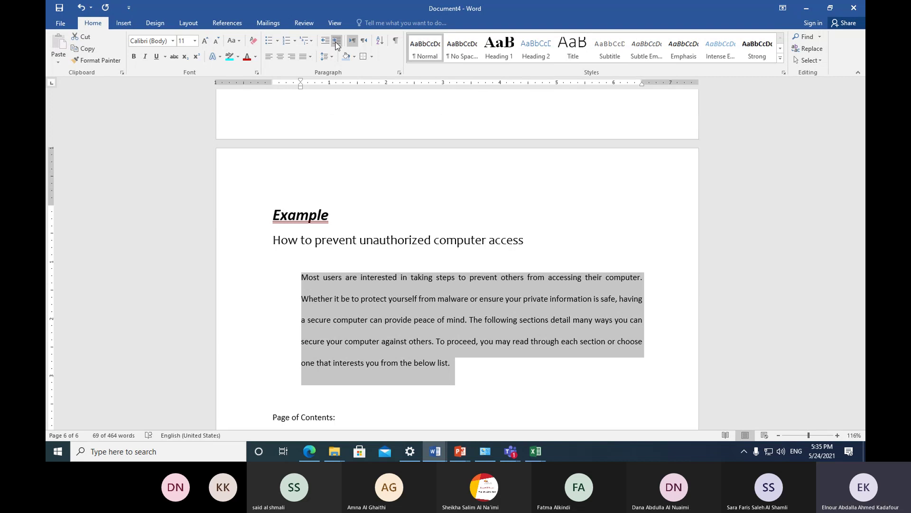
Step: Try a deeper indent on the selected "Most users are interested" paragraph and bring the whole paragraph back to the left margin
click(336, 42)
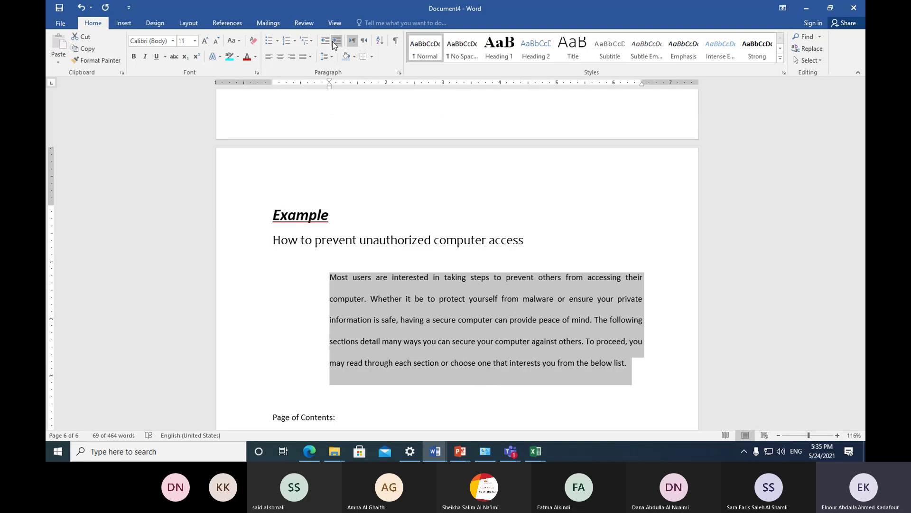
click(325, 42)
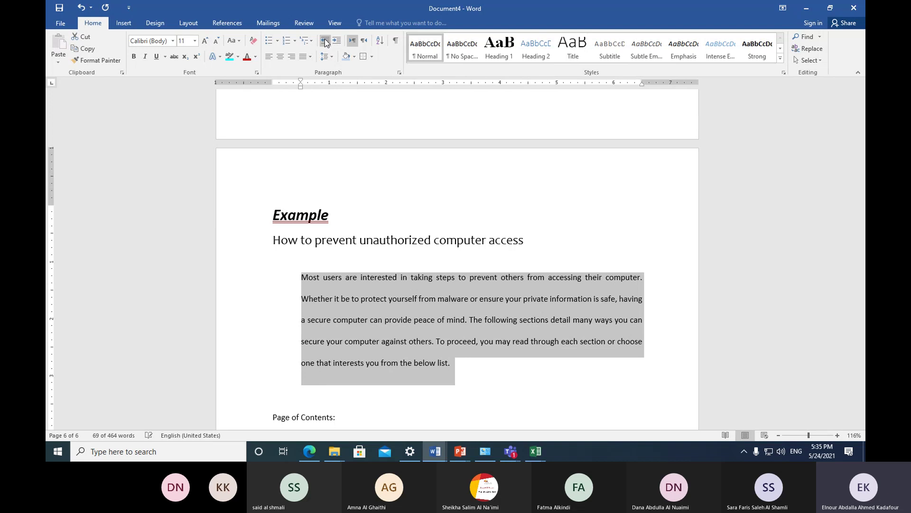
click(325, 42)
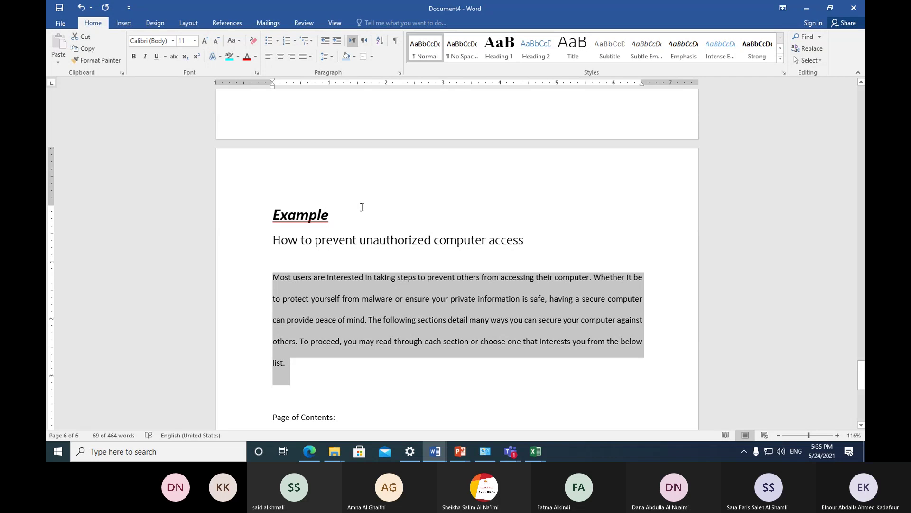
click(336, 42)
click(325, 43)
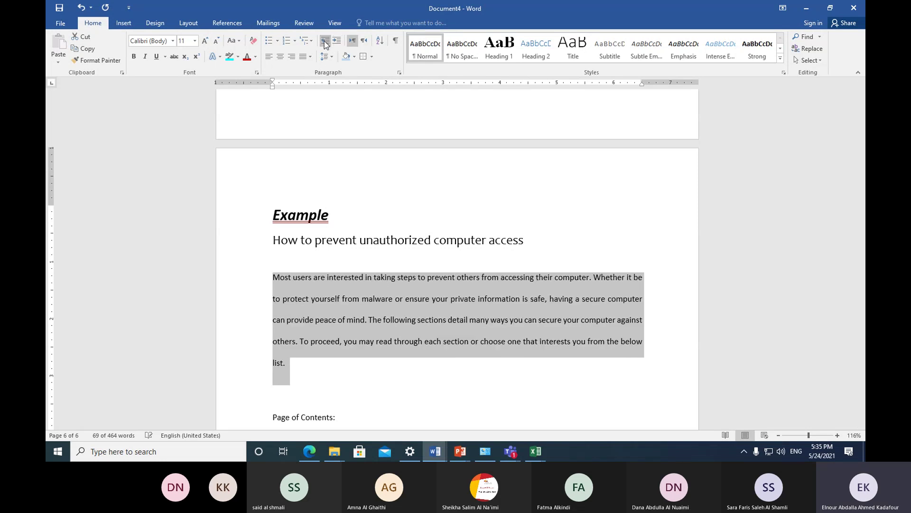
Step: Place the cursor before "Most", try raising and lowering the whole paragraph's indent, and finish by indenting only its first line by 0.5 inch
click(274, 278)
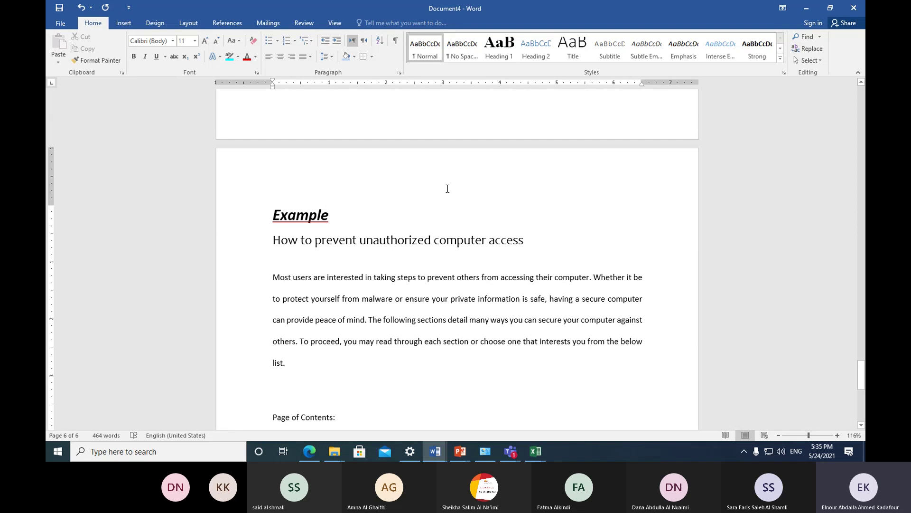
click(336, 42)
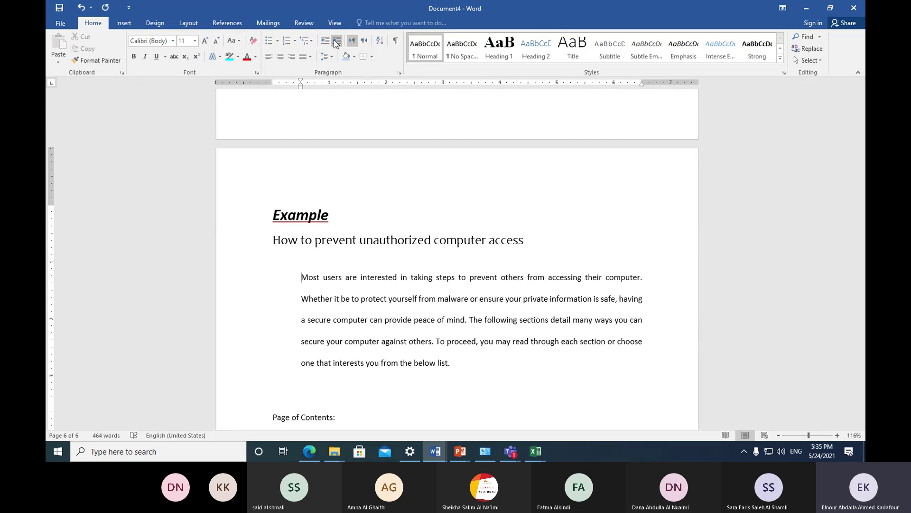
click(325, 40)
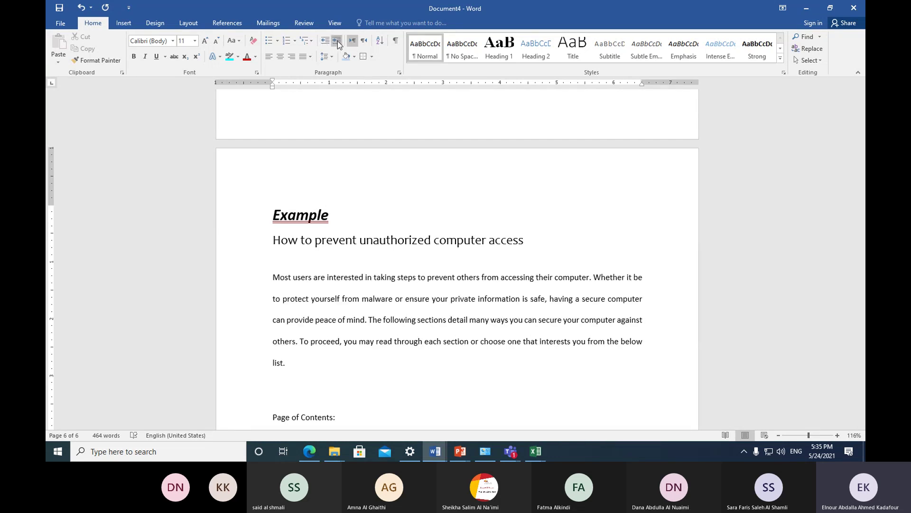
click(338, 45)
click(325, 40)
key(Tab)
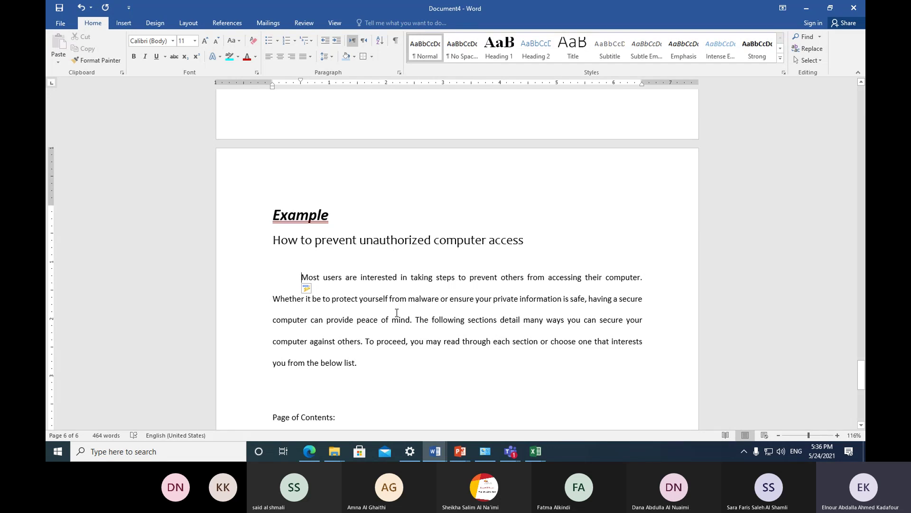
Step: Switch to Microsoft Edge and open google.com in a new tab
click(310, 452)
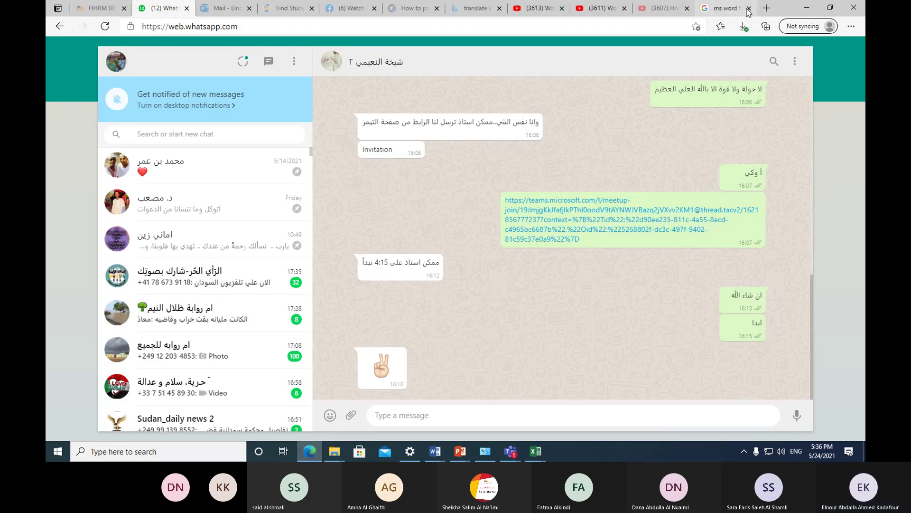
click(733, 9)
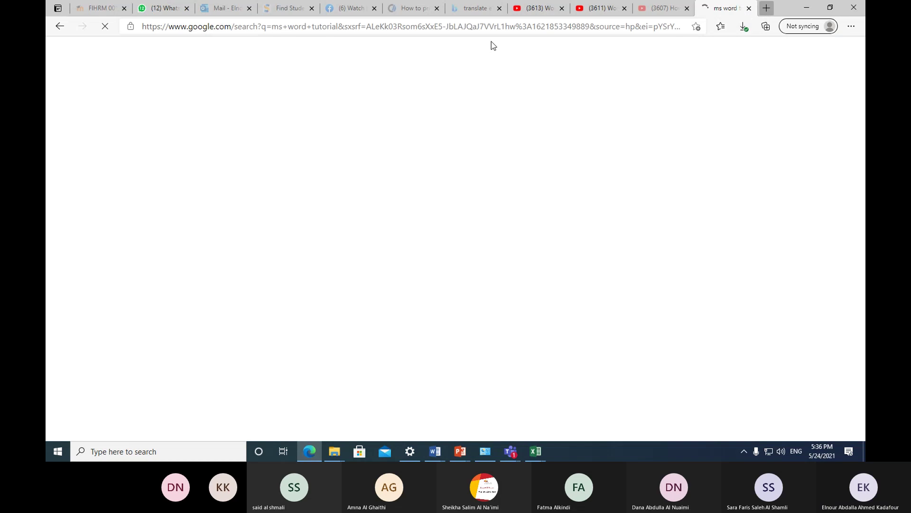
key(ctrl+t)
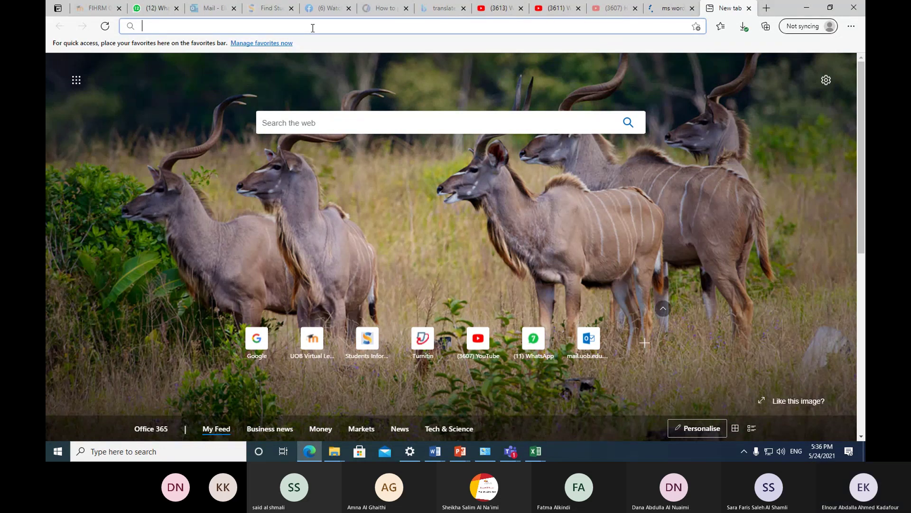
text(google.com)
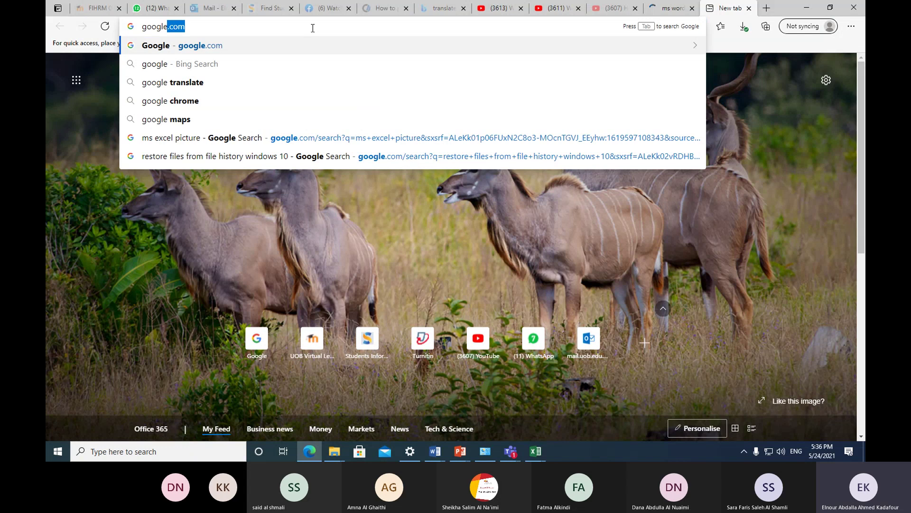
key(Return)
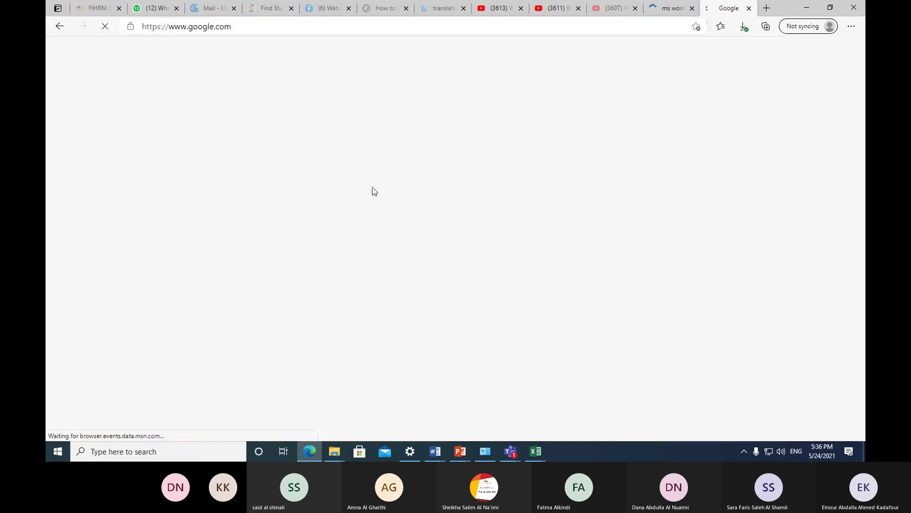
Step: Search Google for "keyboard pics"
click(393, 209)
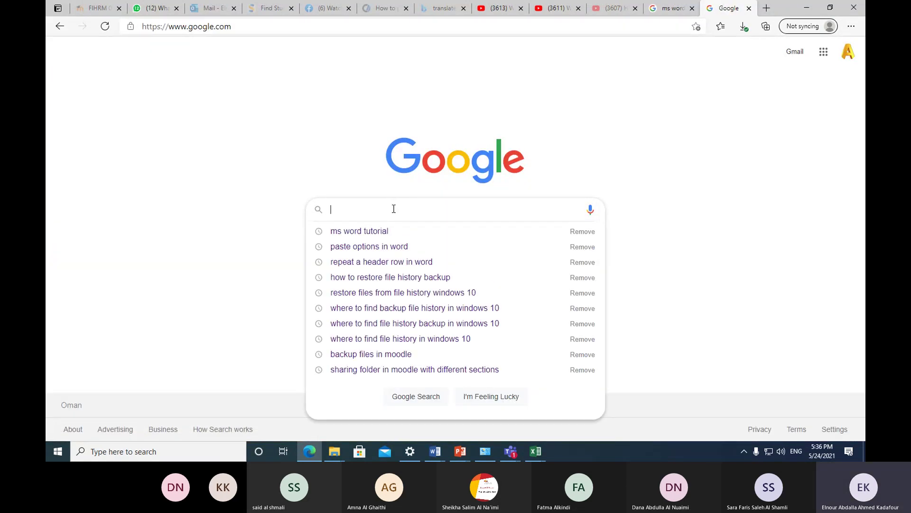
text(keybo)
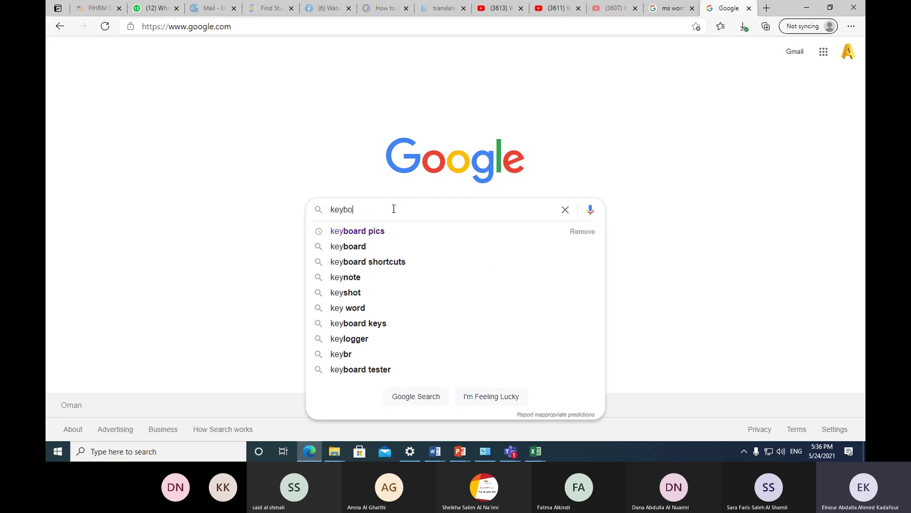
text(ard)
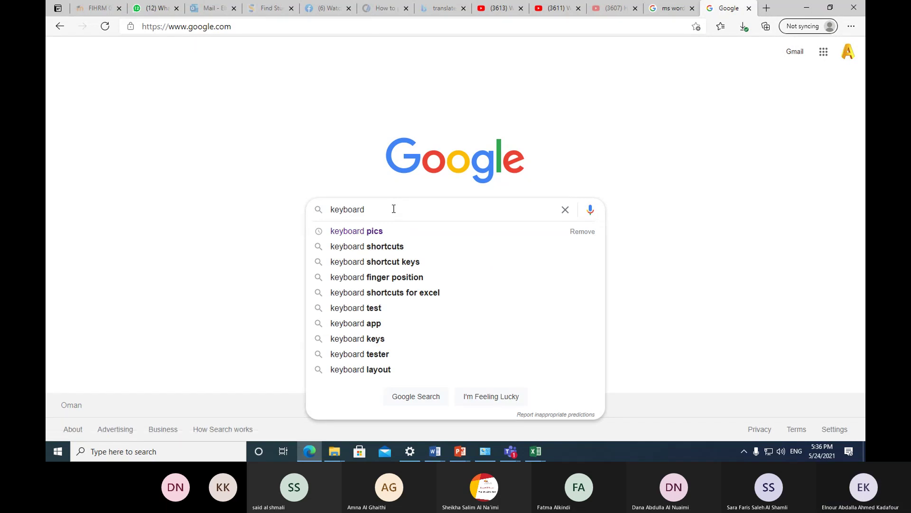
click(381, 232)
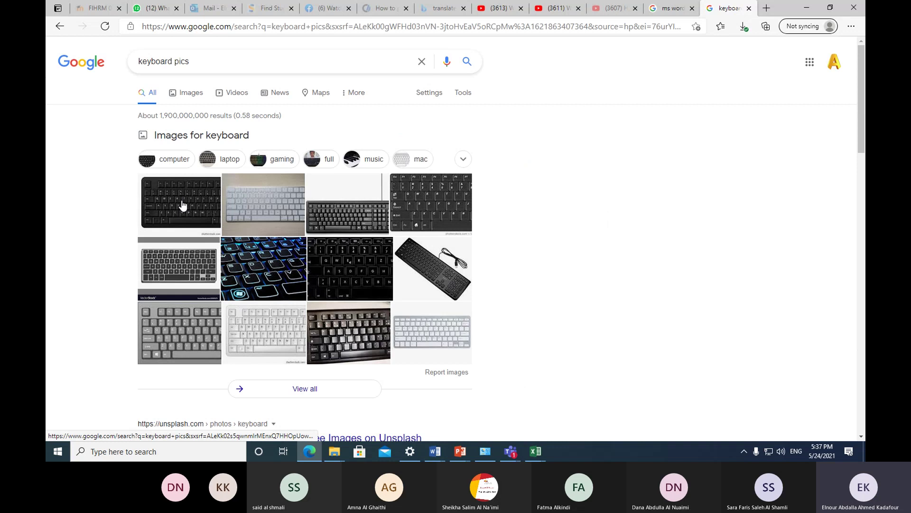
Step: Open the black PC keyboard image on Shutterstock and enlarge it to show the Tab key
click(183, 205)
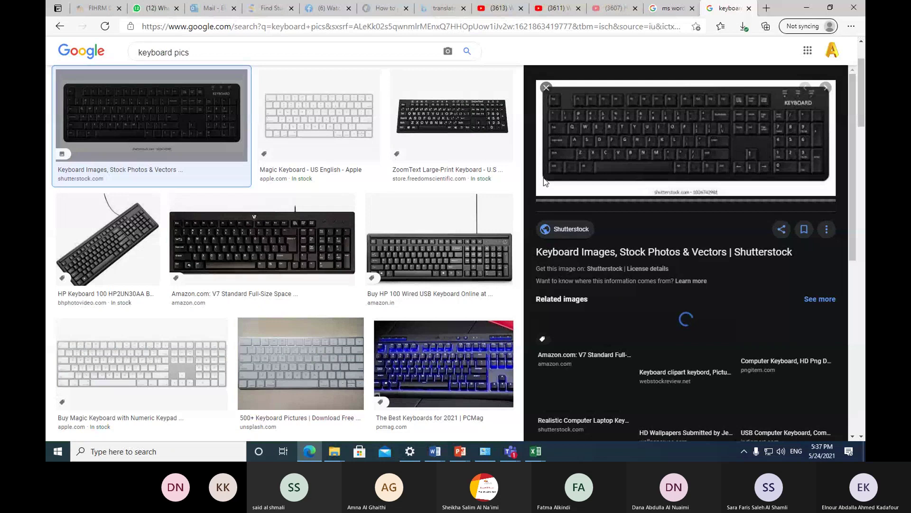
click(545, 182)
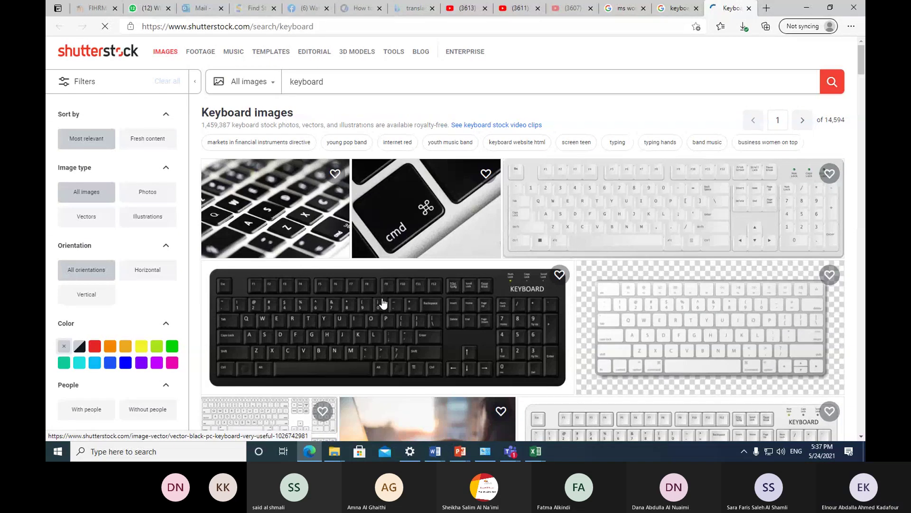
click(294, 325)
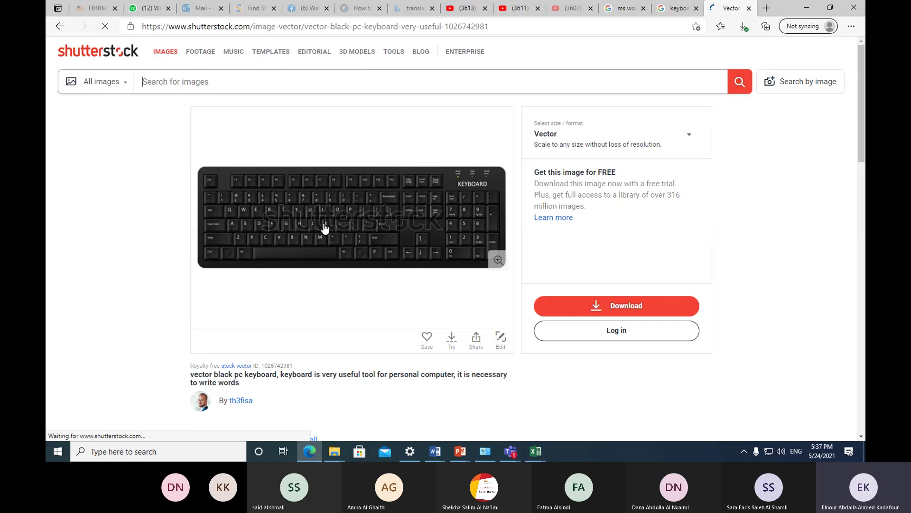
click(498, 261)
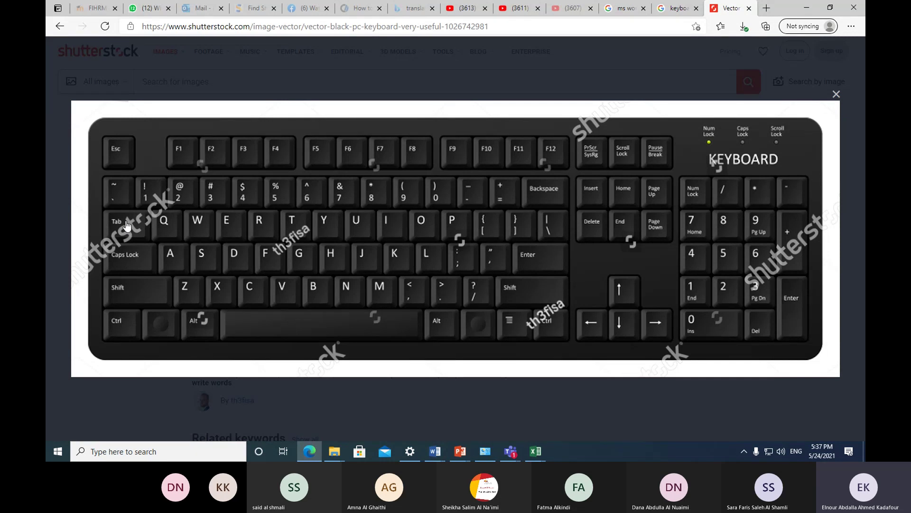
Step: Return to Document4 in Word, try a 1-inch first-line indent on the "Most users are interested" paragraph, and undo it
mouse_move(434, 451)
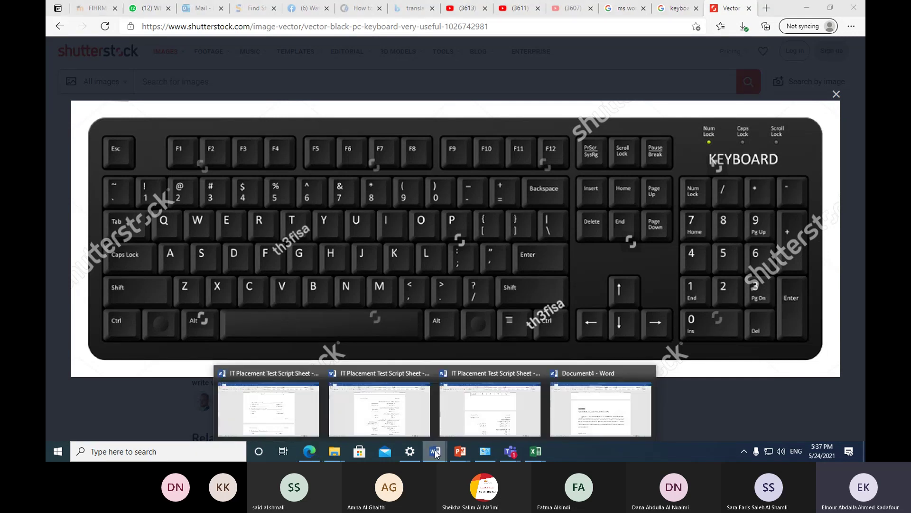
click(580, 417)
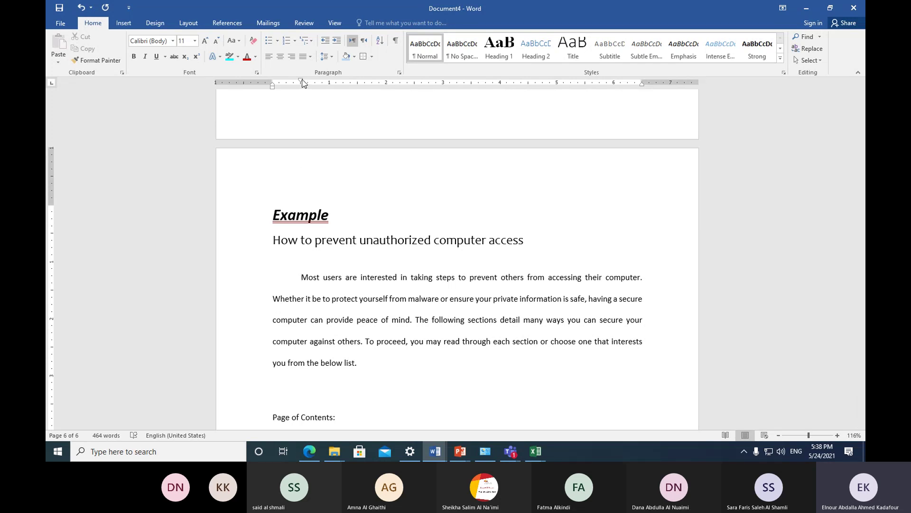
drag(301, 82, 329, 82)
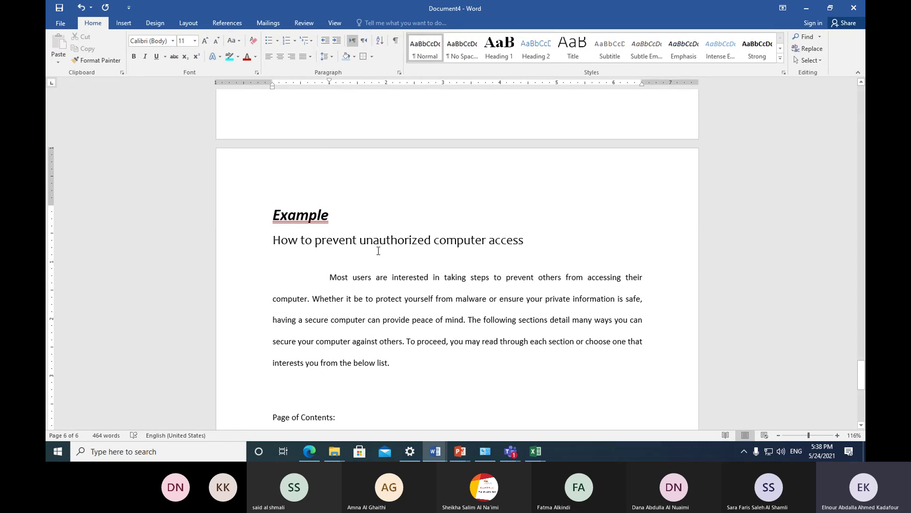
key(ctrl+z)
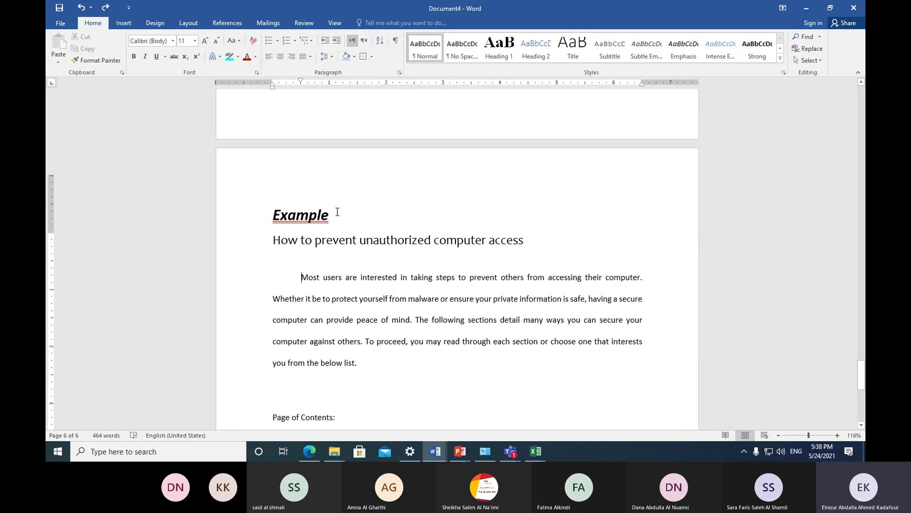
Step: Add "Lists styles:" as the fifth item of the numbered list under "Paragraph:"
scroll(335, 204, up, 3)
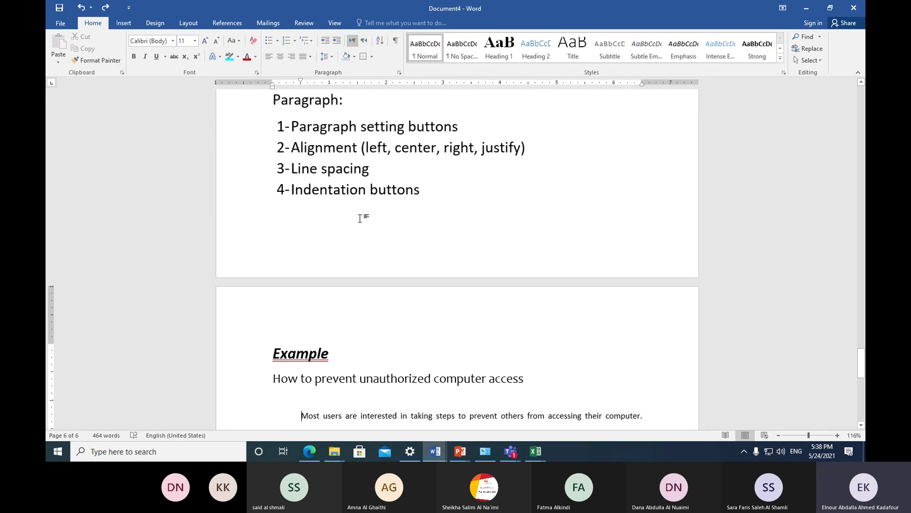
click(428, 192)
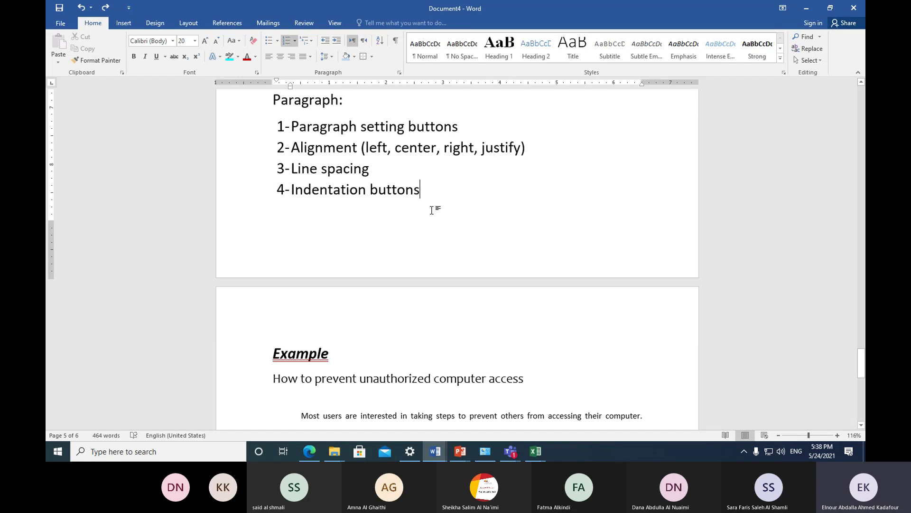
key(Return)
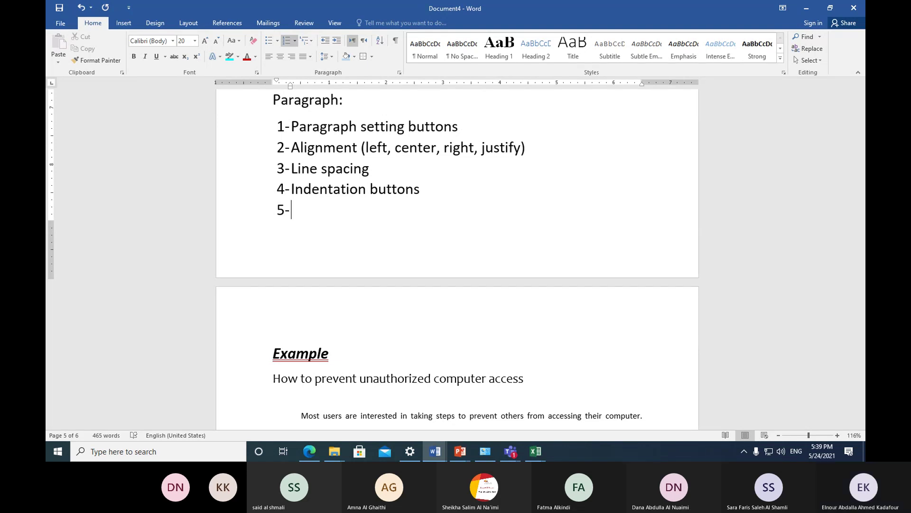
text(list)
key(BackSpace)
text(s styles)
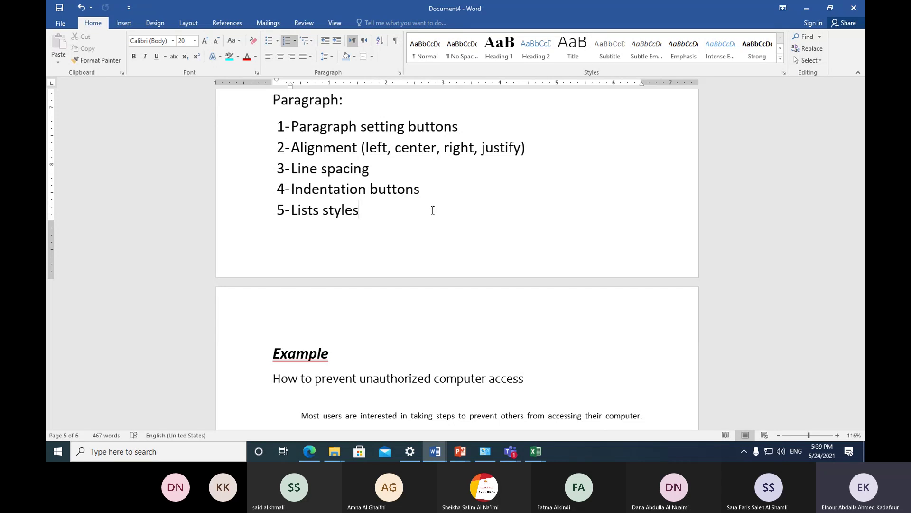
text(:)
Step: Add "Bullets styles" as lettered sub-item a under "Lists styles:"
key(Return)
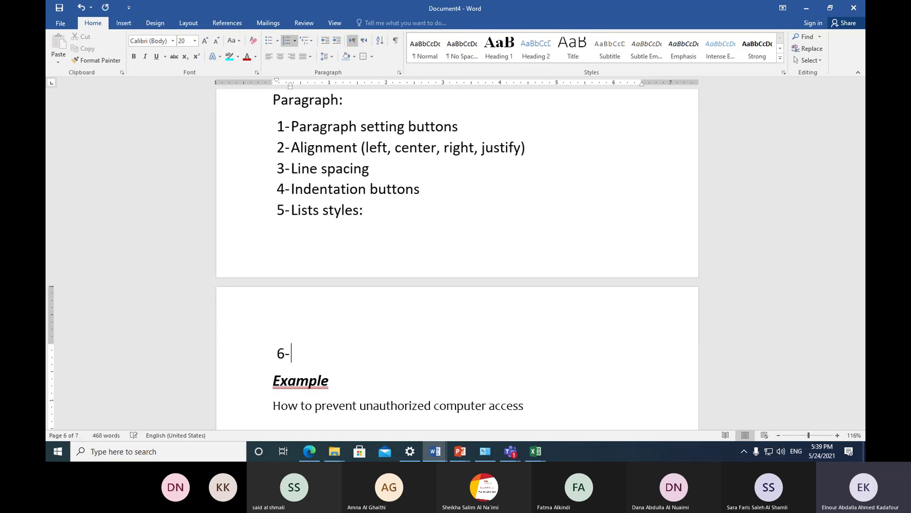
key(Tab)
scroll(491, 334, down, 1)
scroll(491, 333, down, 2)
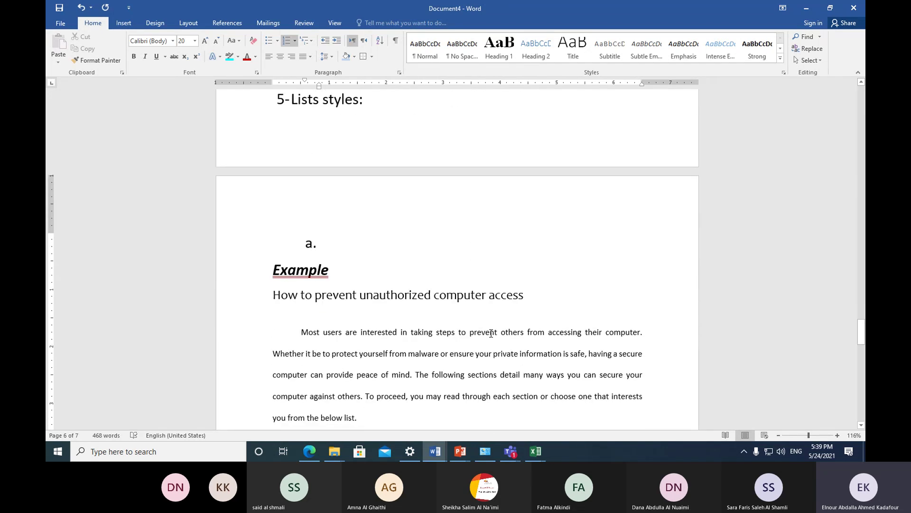
text(numbe)
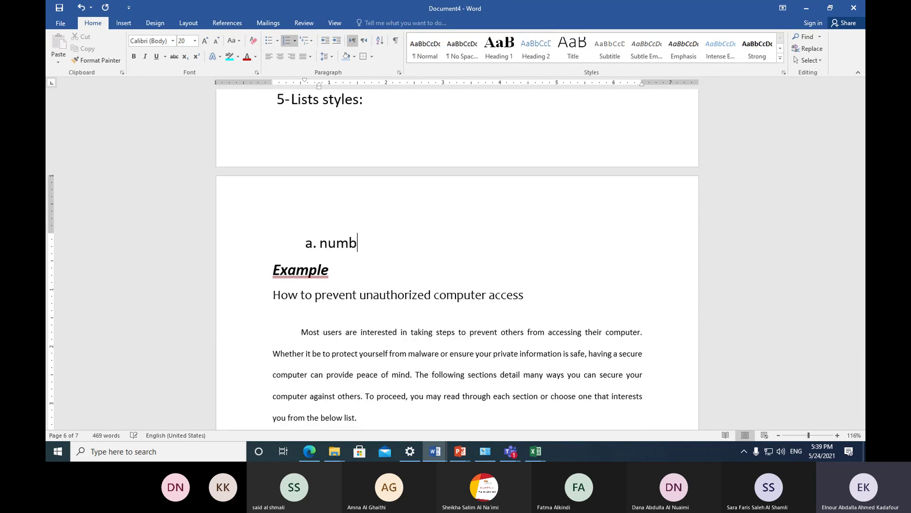
key(BackSpace)
key(BackSpace)
key(BackSpace)
key(BackSpace)
key(BackSpace)
text(bul)
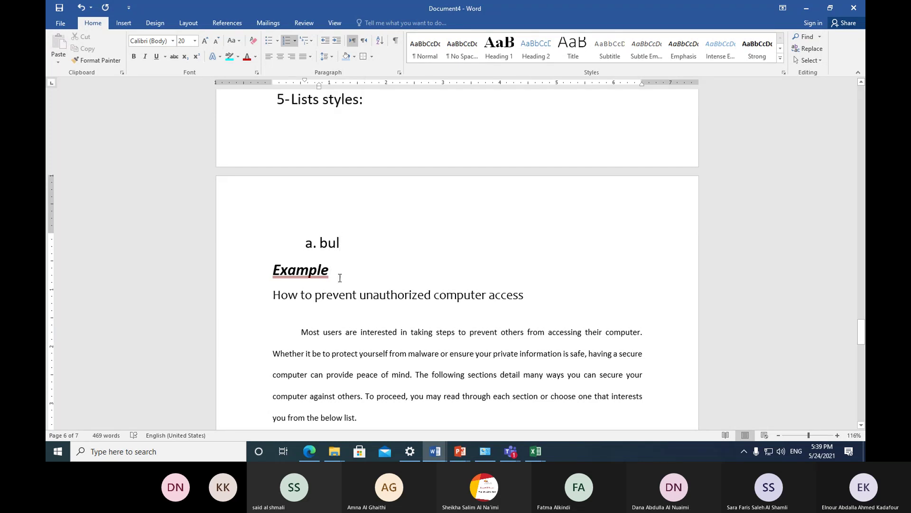
text(le)
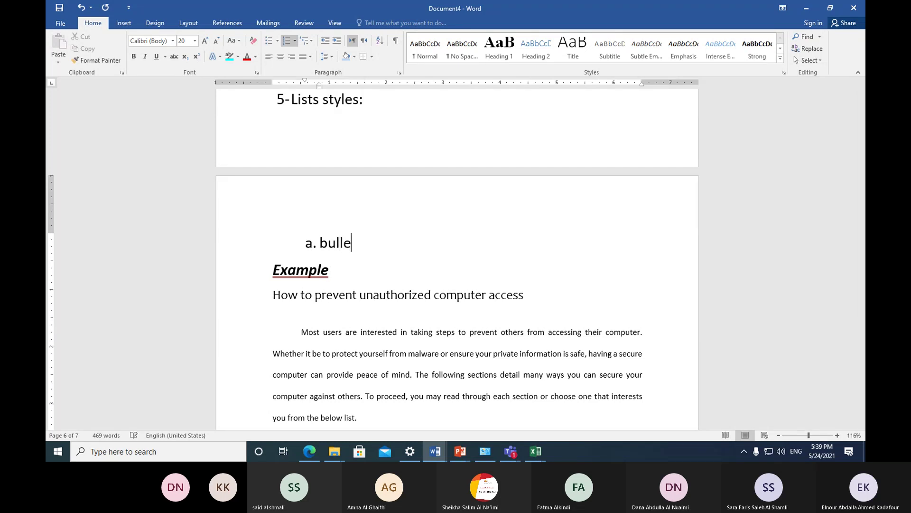
text(ts styles)
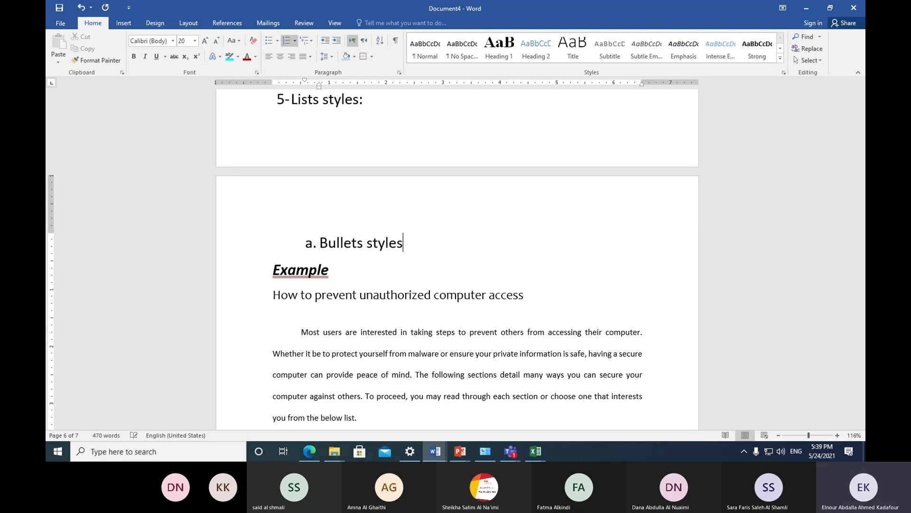
Step: Insert "lists" into lettered sub-item a under "Lists styles:" so it reads "Bullets lists styles"
key(Left)
key(Left)
key(Left)
key(Left)
key(Left)
key(Left)
text(list)
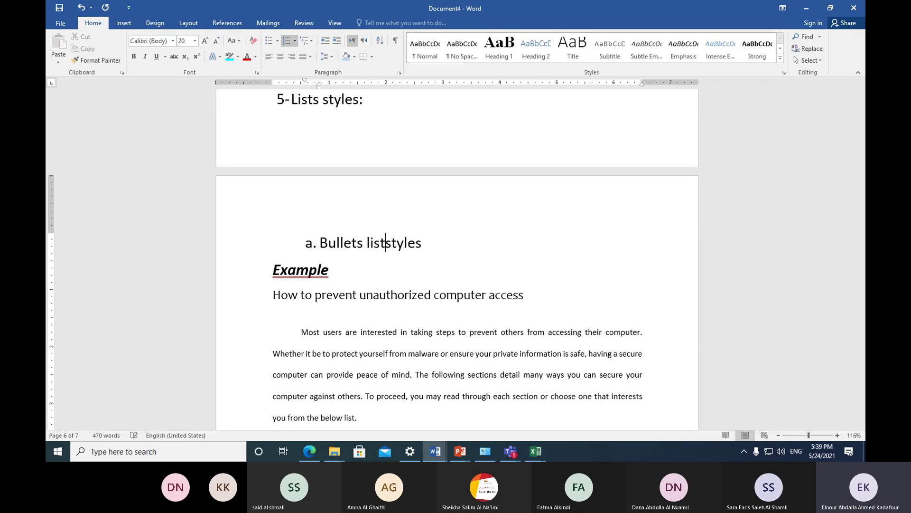
text(s)
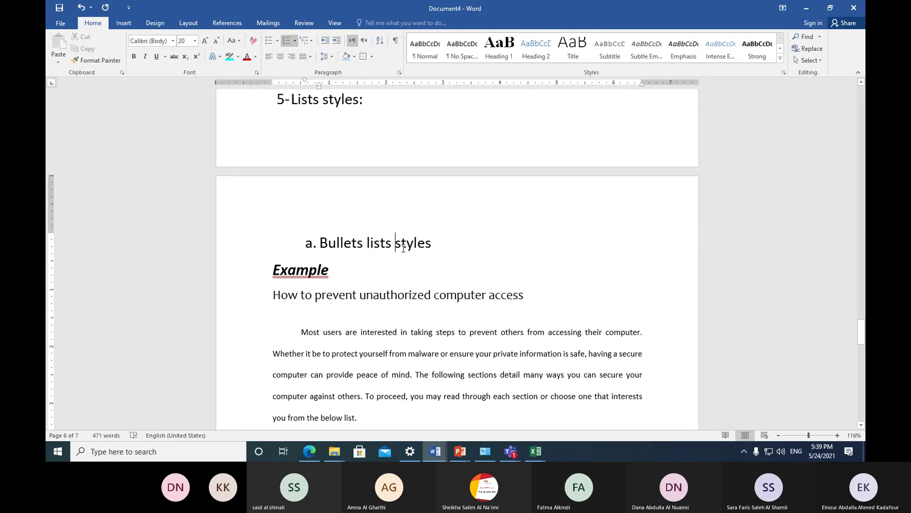
Step: Add "Numbering lists styles" as lettered sub-item b below "Bullets lists styles"
key(Return)
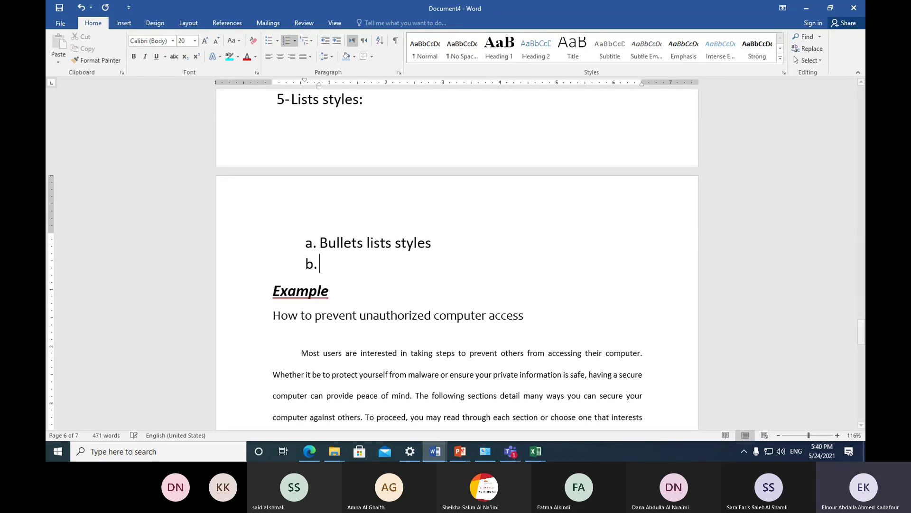
text(numbering )
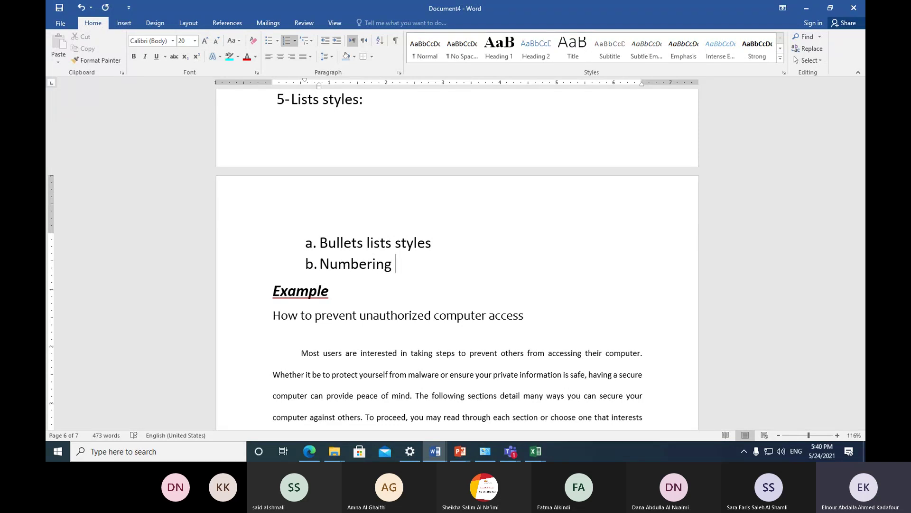
text(lists st)
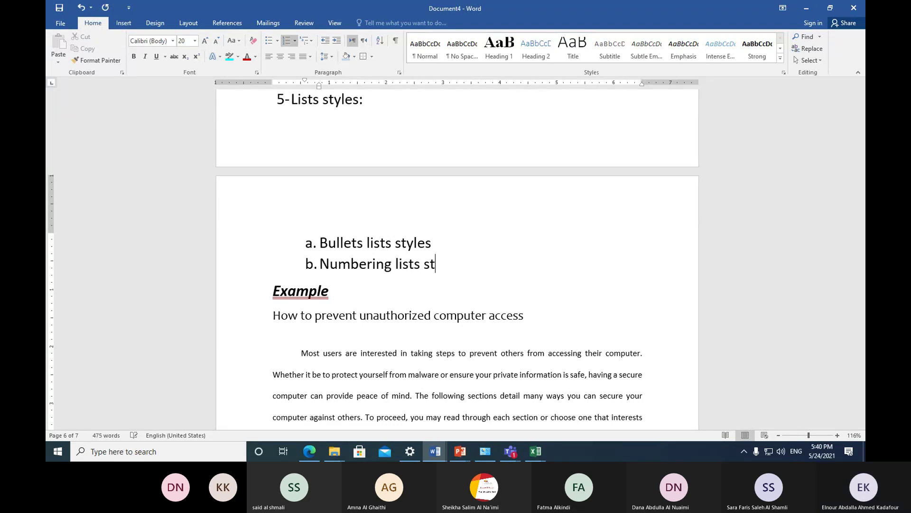
text(yles)
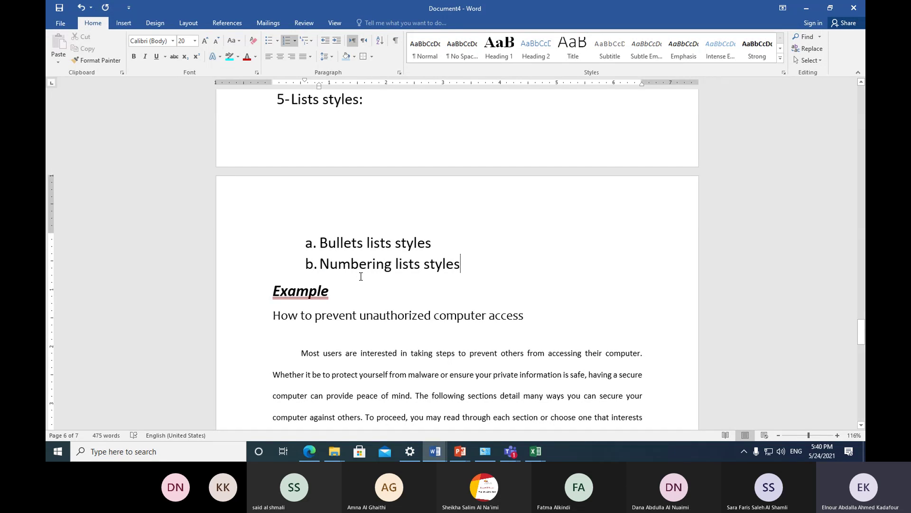
Step: Try converting the five numbered items under "Paragraph:" to a round-bullet list and undo the change
scroll(360, 276, up, 1)
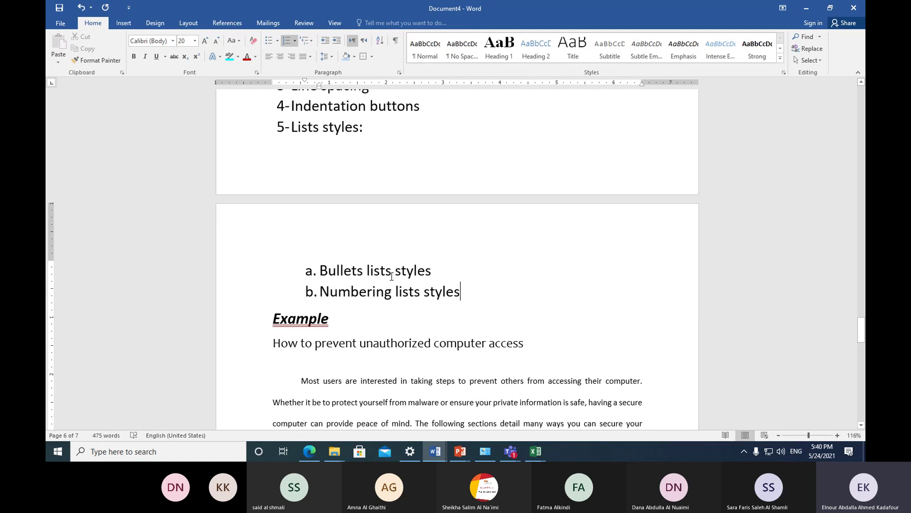
scroll(390, 260, up, 3)
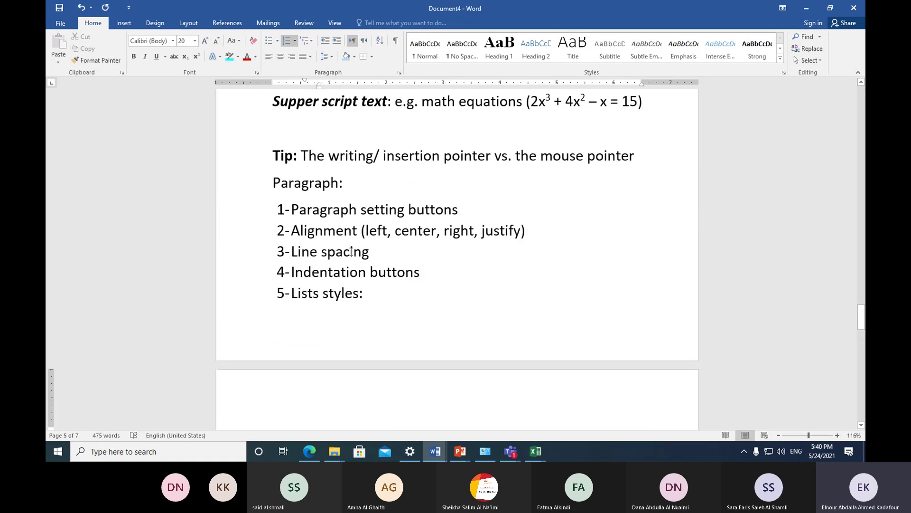
drag(252, 214, 255, 293)
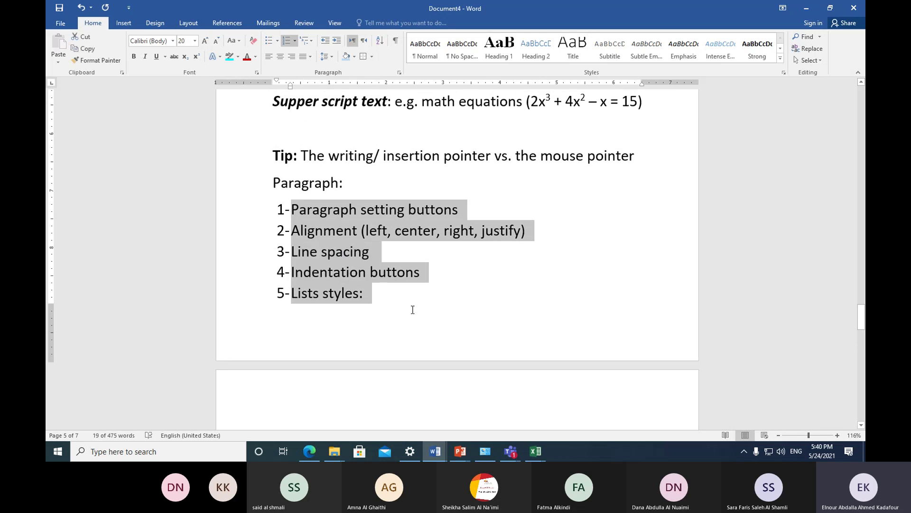
click(268, 41)
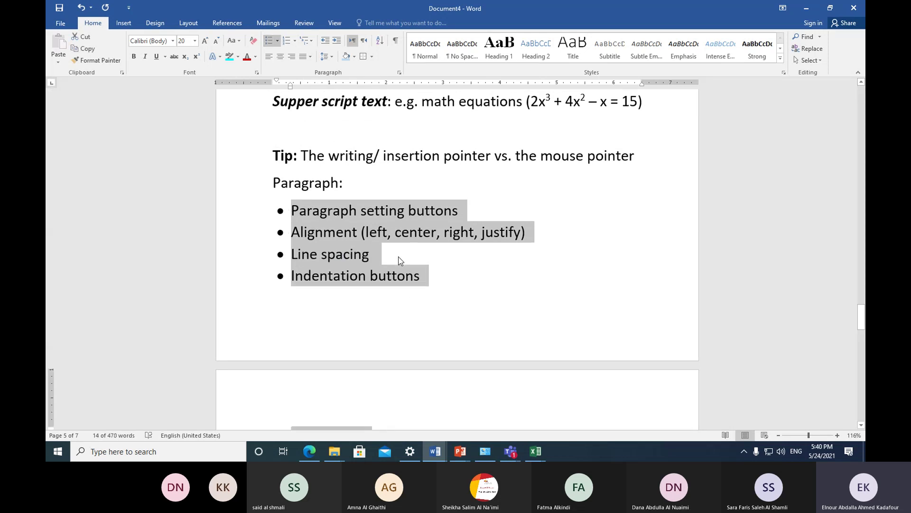
key(ctrl+z)
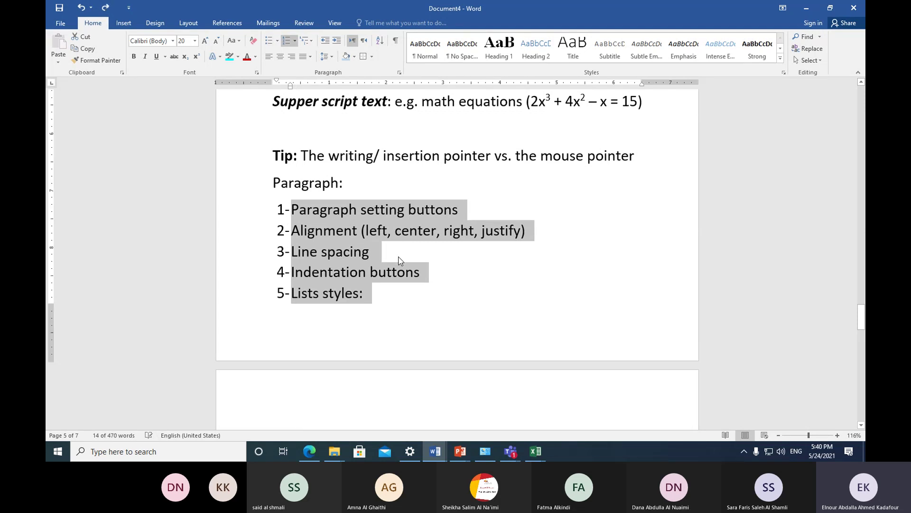
click(395, 297)
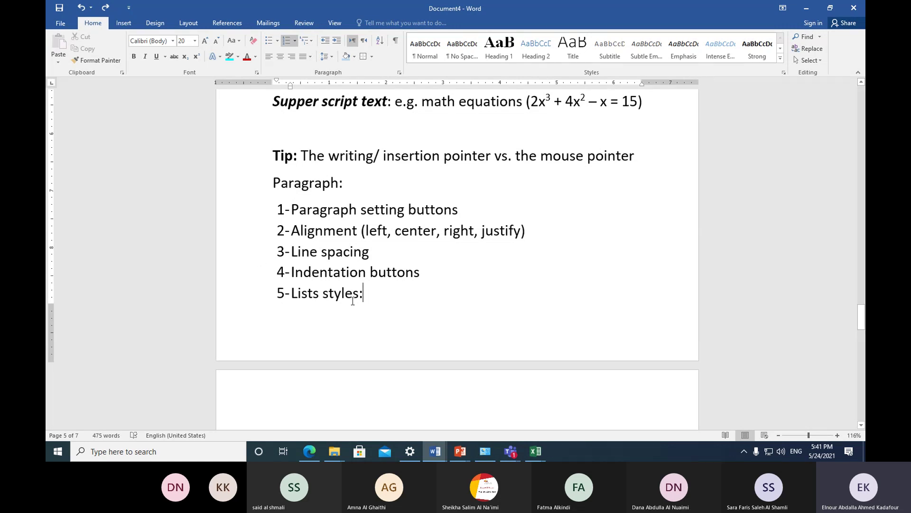
Step: Reselect the five items from "Paragraph setting buttons" to "Lists styles:", apply the default round bullets again, and undo them
scroll(351, 301, down, 4)
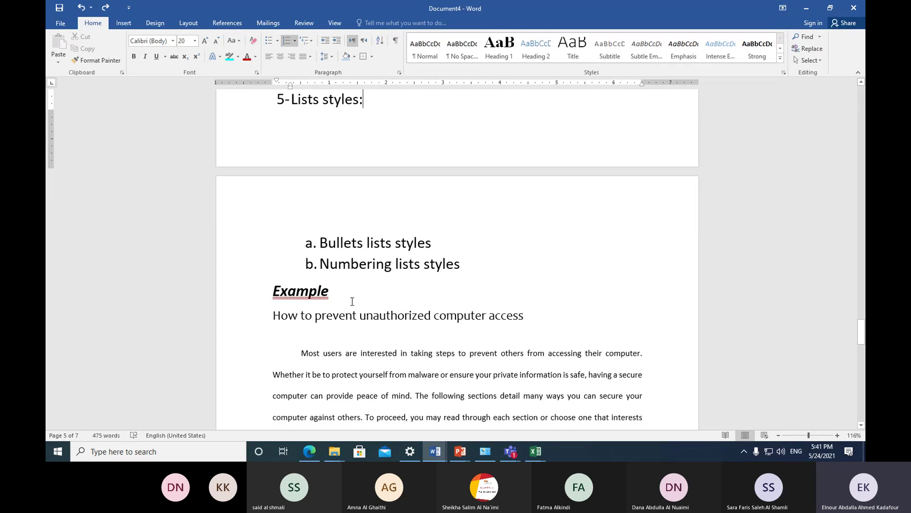
scroll(352, 301, up, 1)
scroll(352, 300, up, 2)
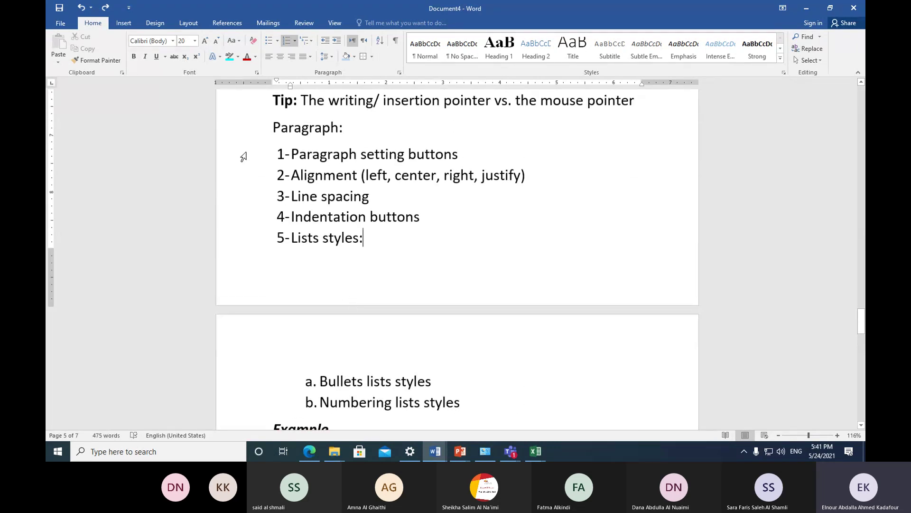
drag(244, 157, 262, 236)
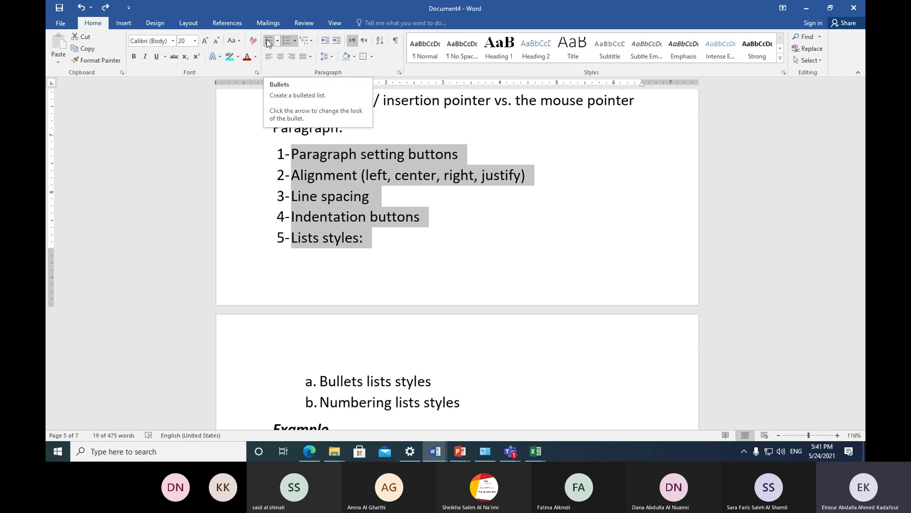
key(Right)
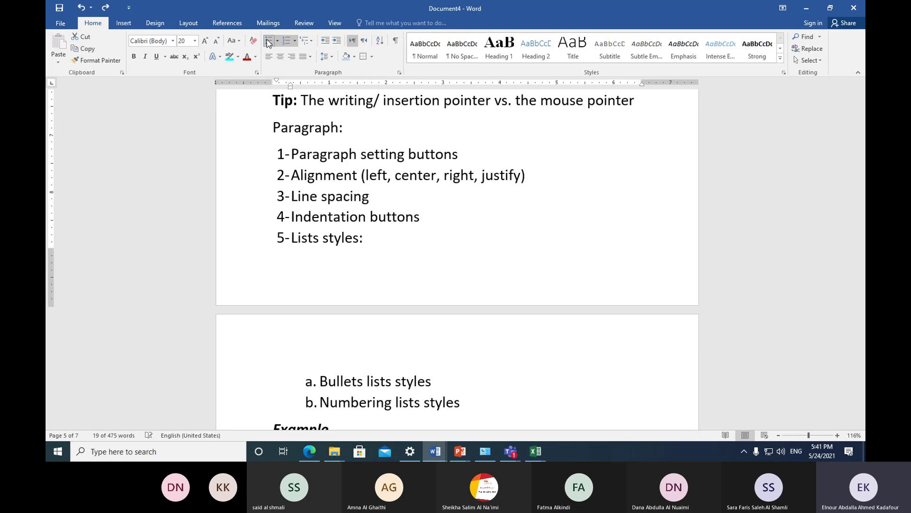
click(269, 44)
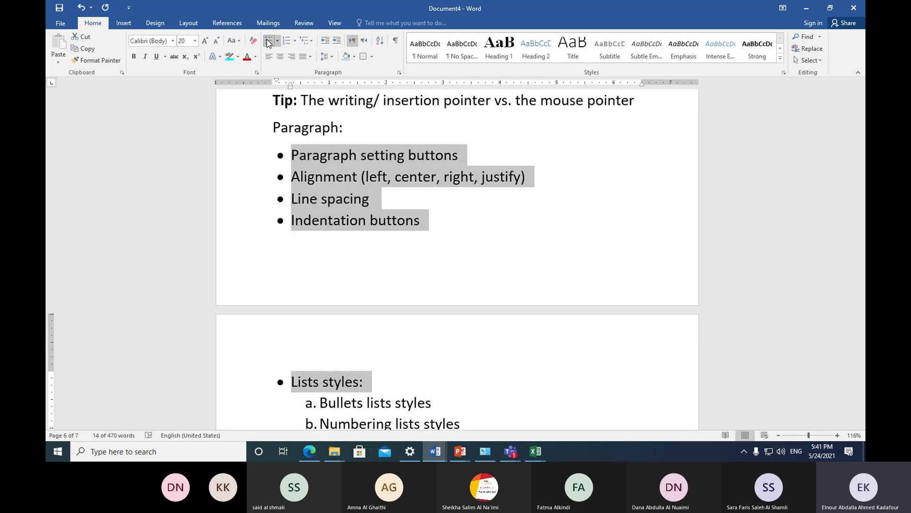
click(81, 8)
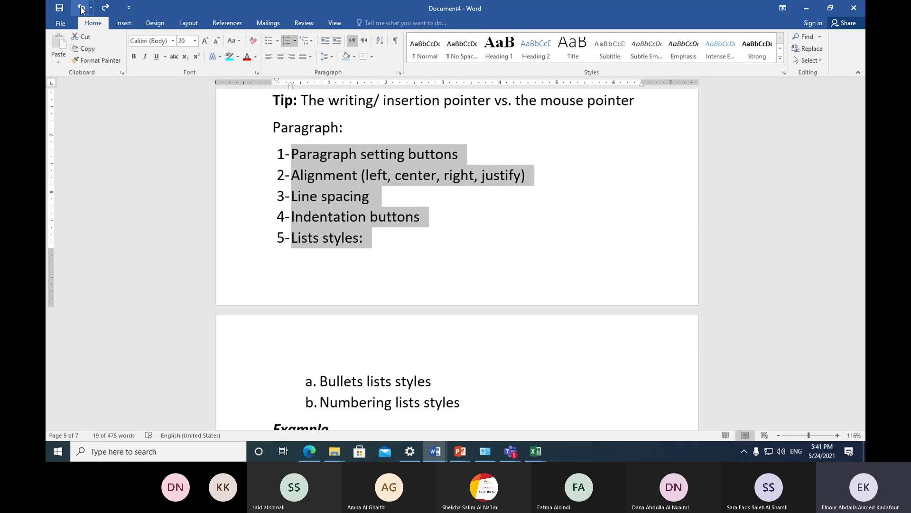
Step: Apply check-mark bullets to the five "Paragraph:" items and replace them with a new bullet using the Wingdings 174 symbol
click(279, 43)
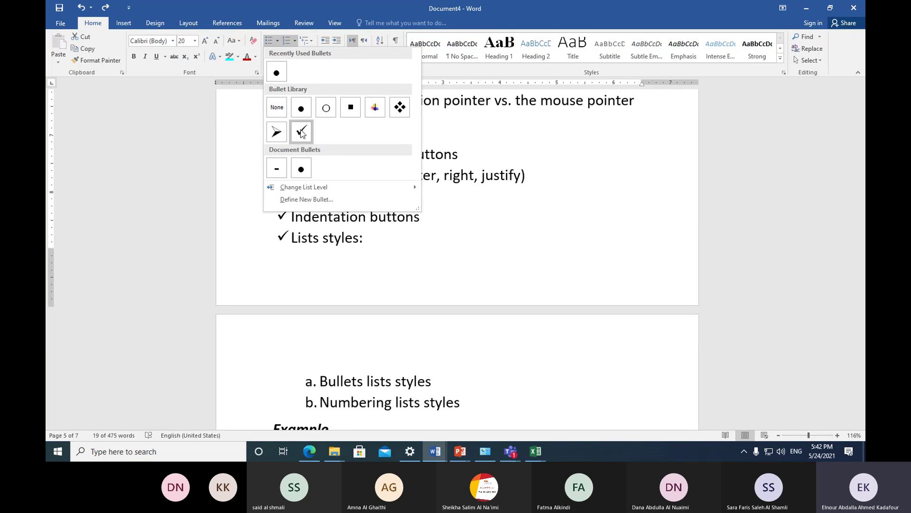
click(302, 133)
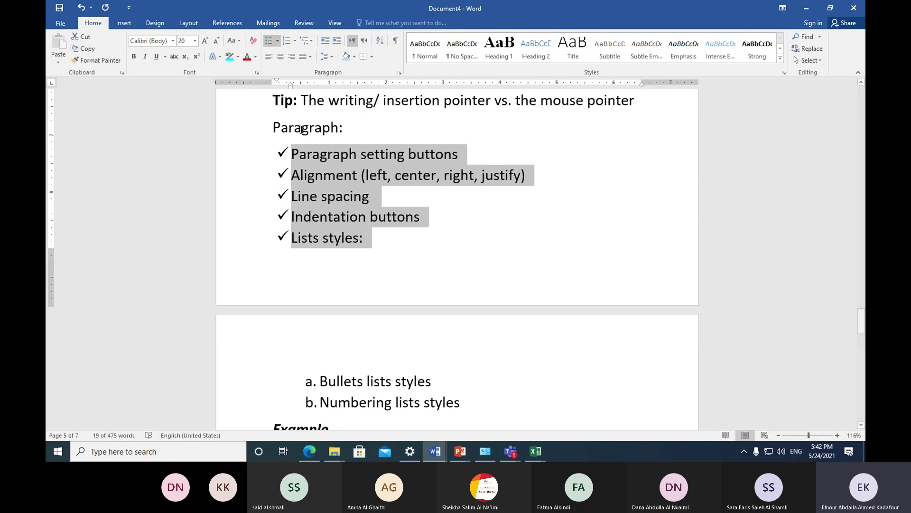
click(279, 41)
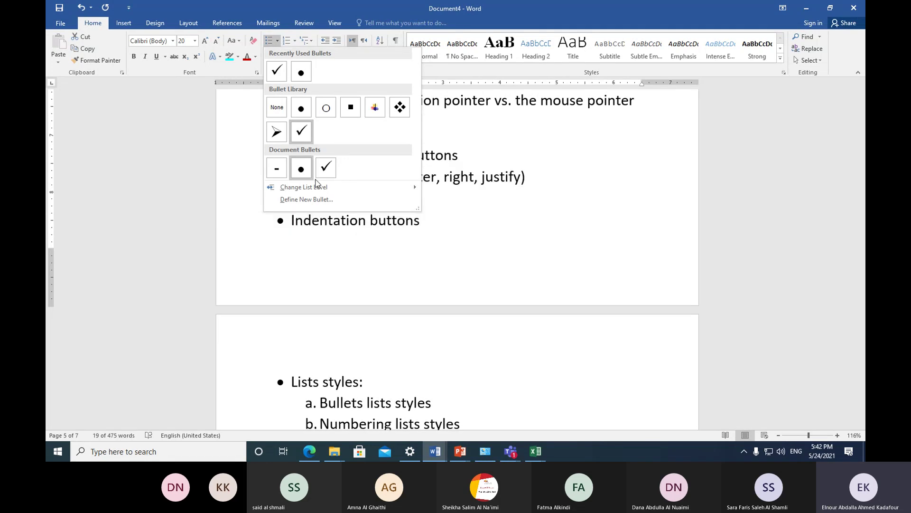
click(331, 201)
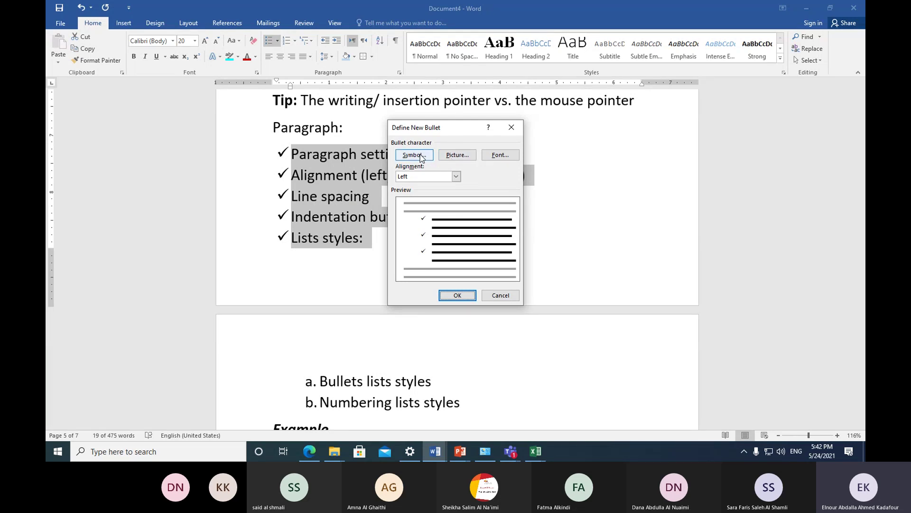
click(421, 156)
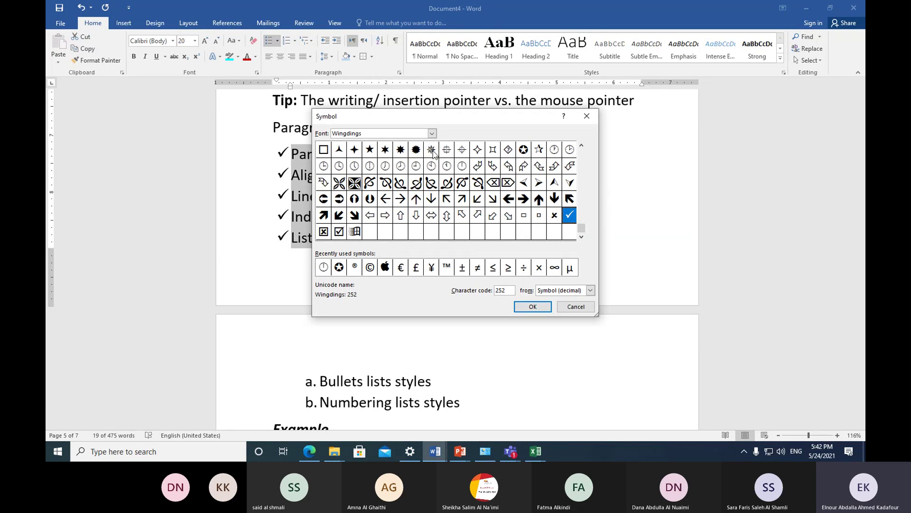
click(418, 152)
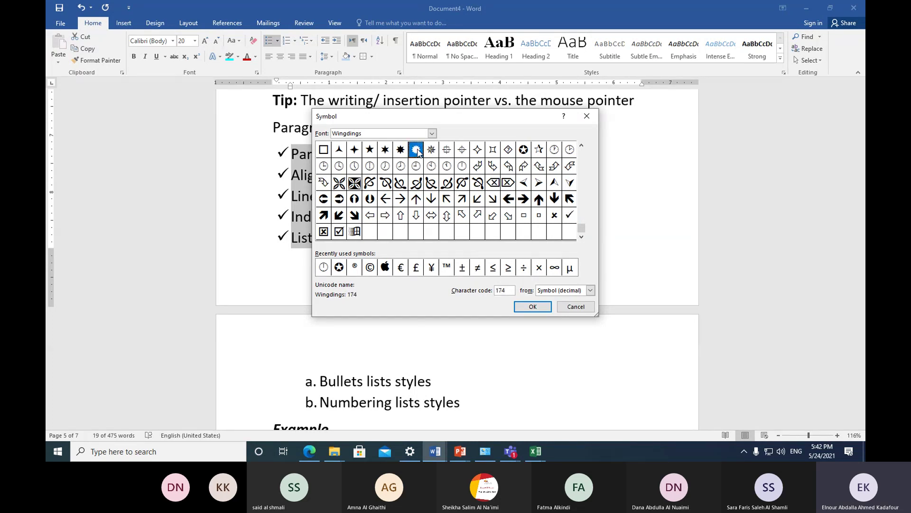
click(527, 308)
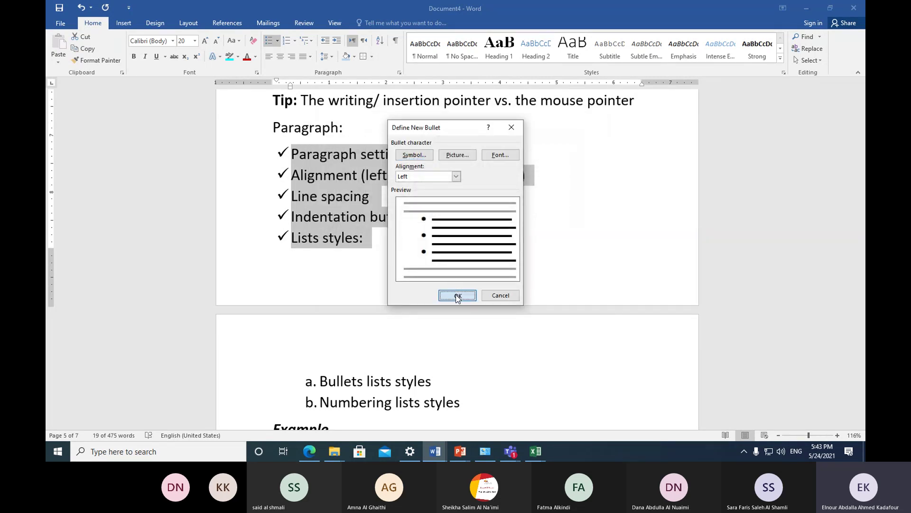
click(458, 295)
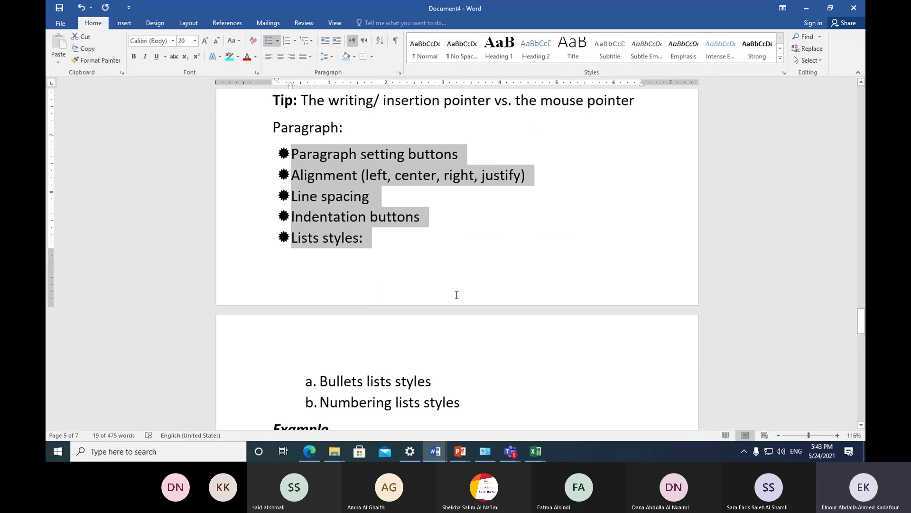
click(425, 270)
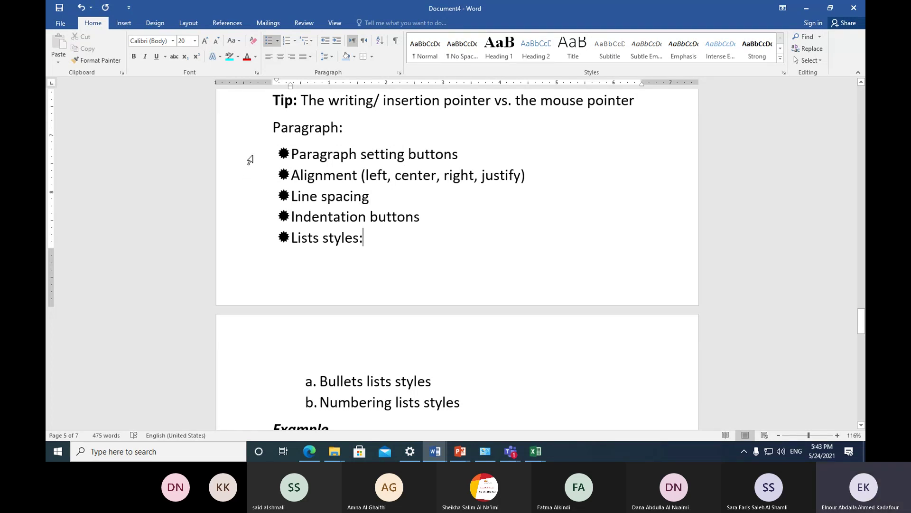
Step: Select the five items under "Paragraph:", start defining a new picture bullet, and search Bing images for "apple"
drag(251, 157, 265, 241)
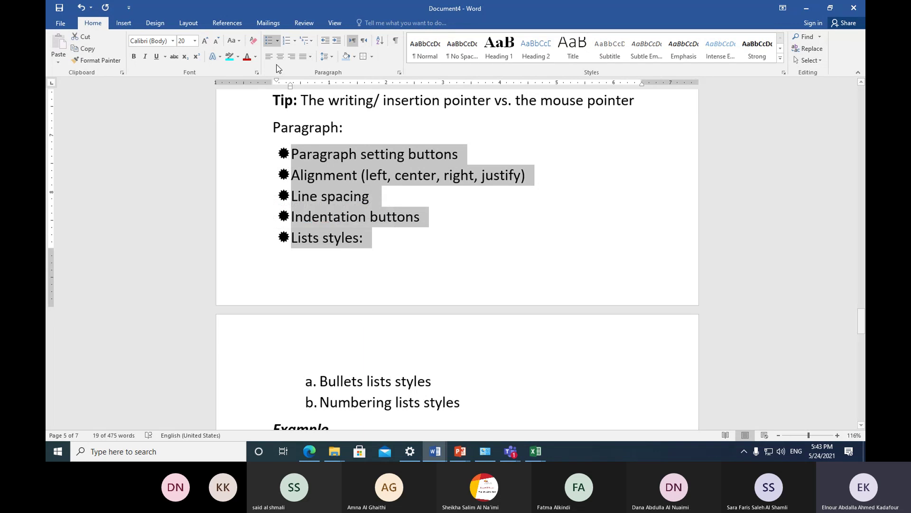
click(278, 42)
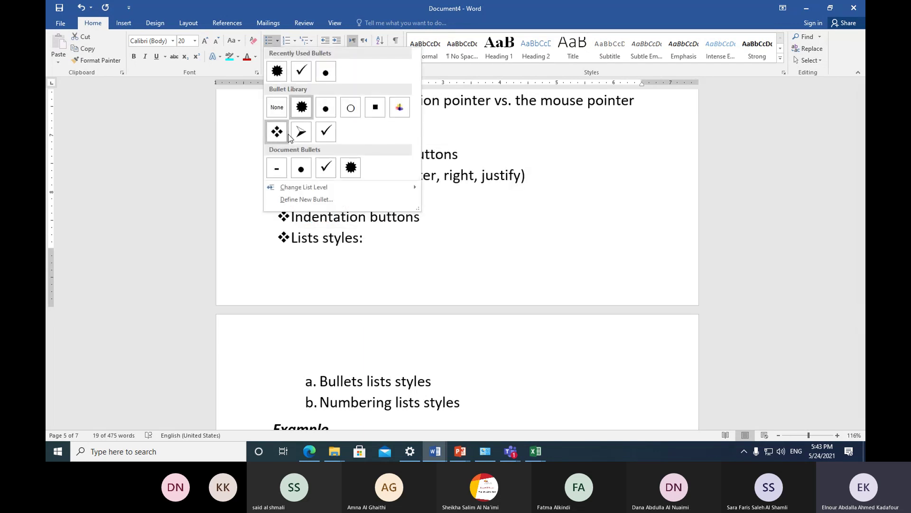
click(314, 200)
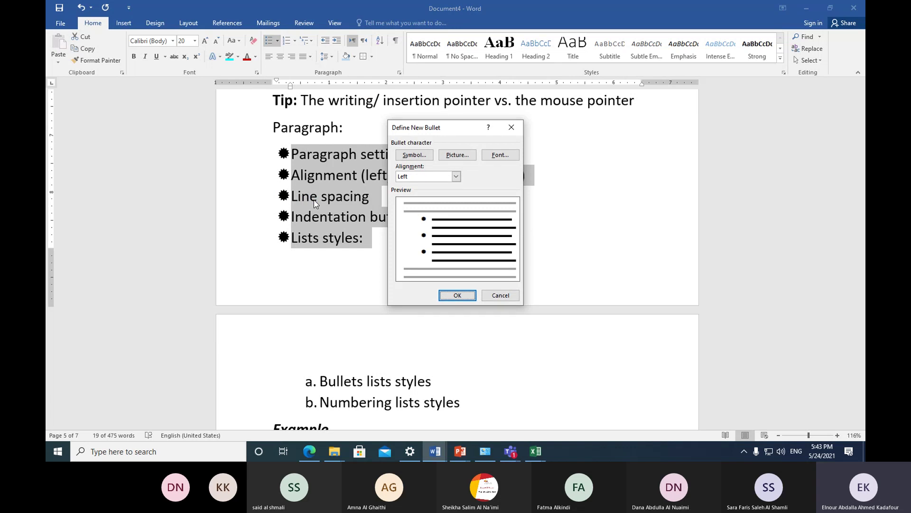
click(454, 155)
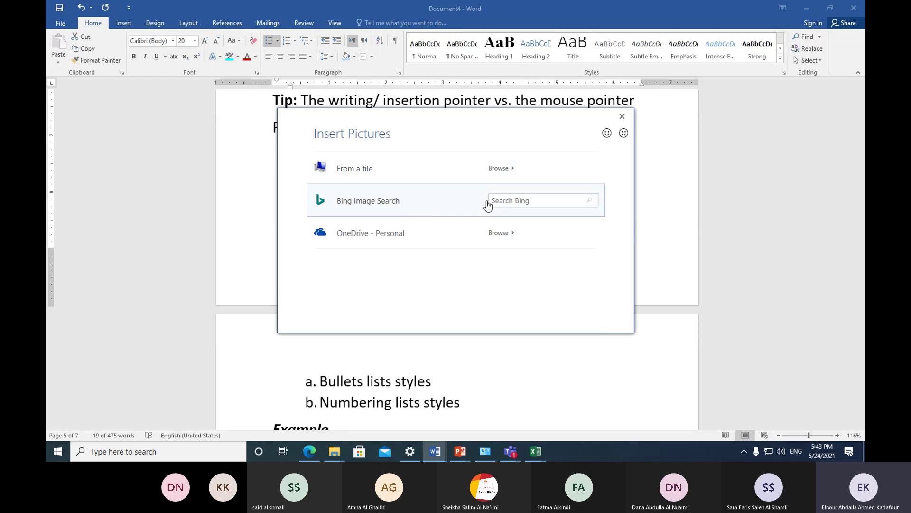
click(516, 203)
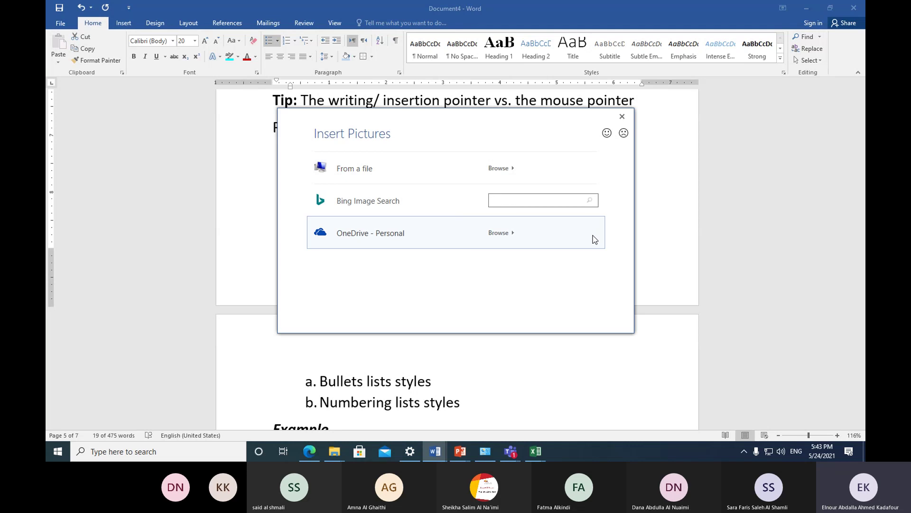
text(apple)
key(Return)
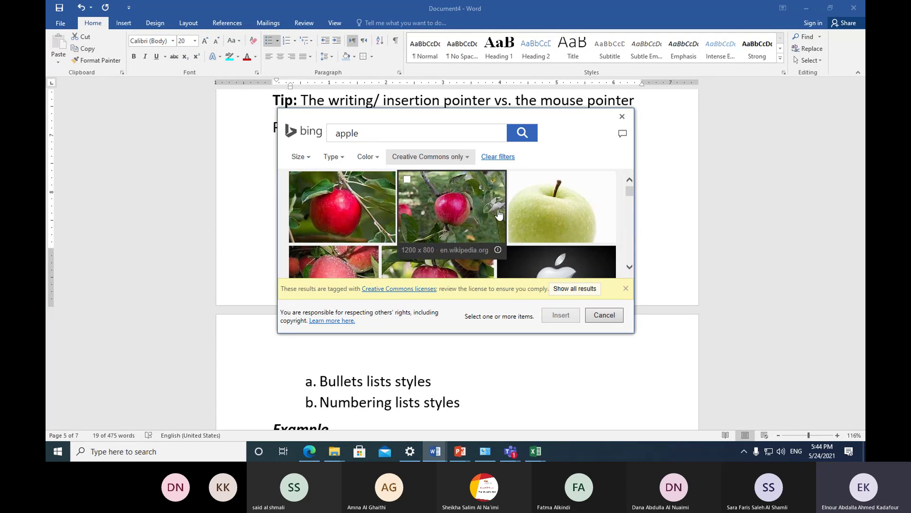
Step: Insert the rainbow-striped apple logo as the bullet picture and apply it to the five "Paragraph:" items
scroll(497, 213, down, 1)
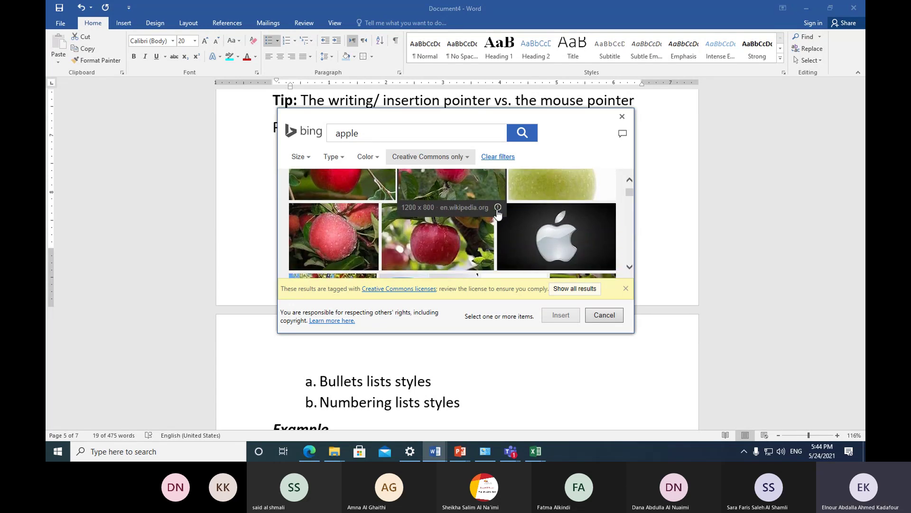
scroll(498, 213, down, 3)
mouse_move(498, 213)
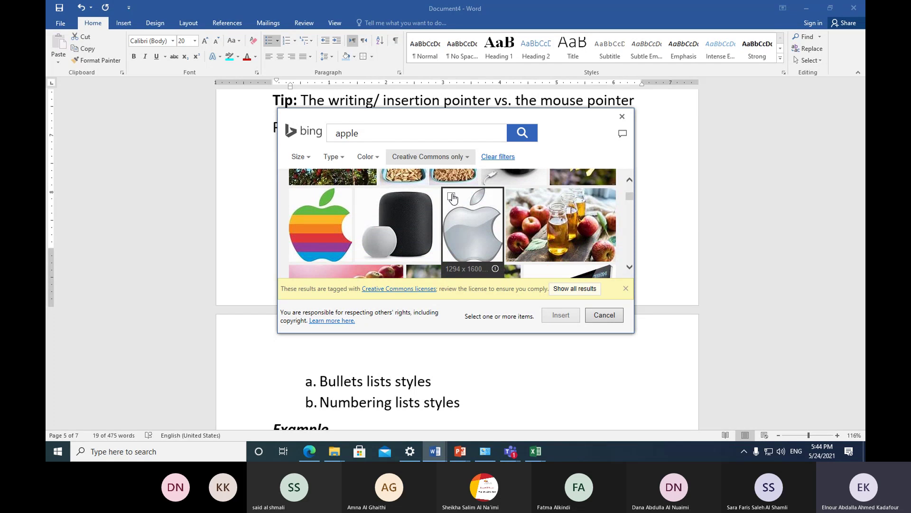
mouse_move(298, 198)
click(297, 197)
click(556, 315)
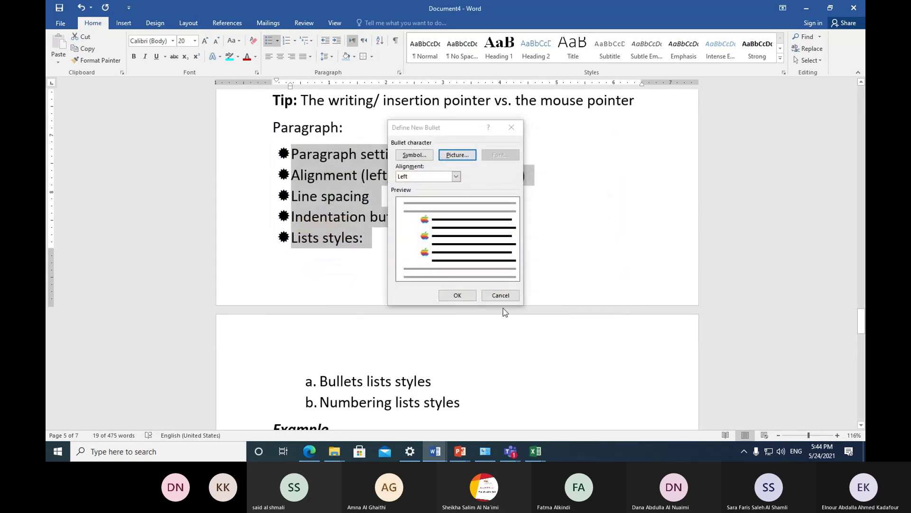
click(458, 295)
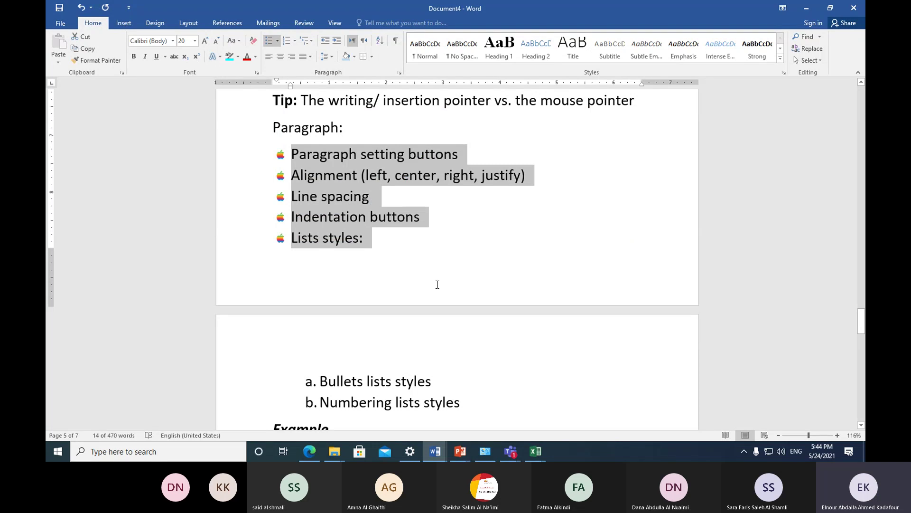
scroll(437, 284, up, 2)
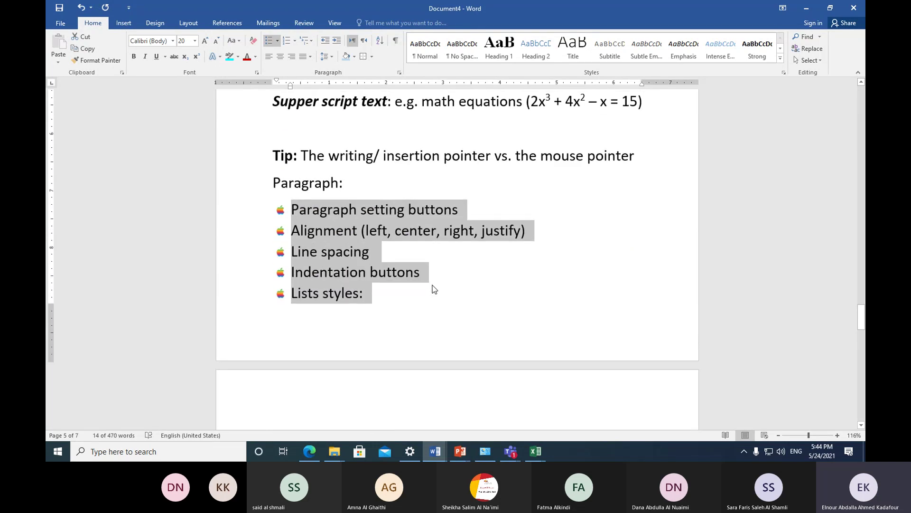
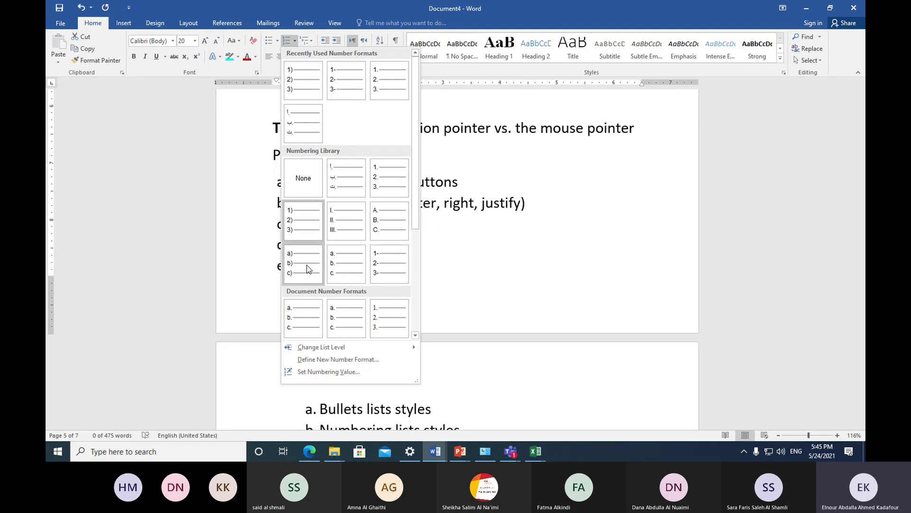
Step: Try the a. b. c. number format on the five "Paragraph:" items and undo the change
click(333, 268)
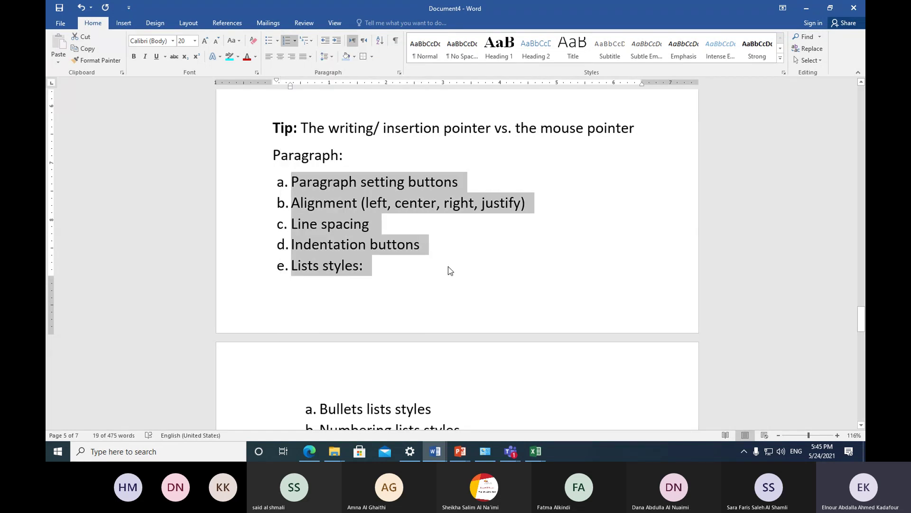
scroll(448, 266, down, 2)
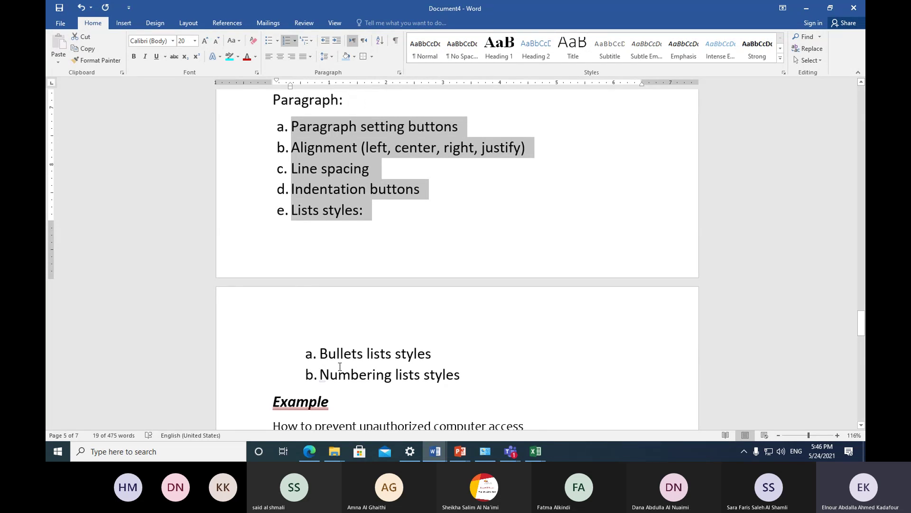
key(ctrl+z)
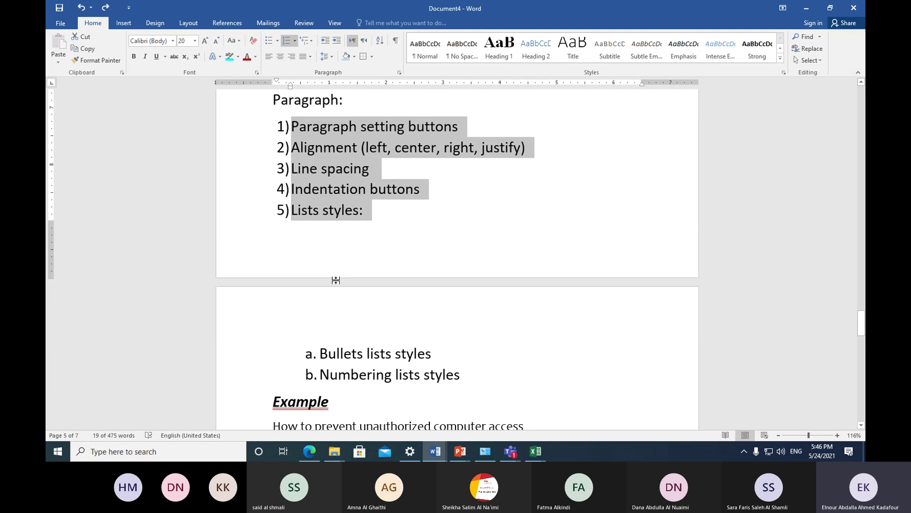
Step: Convert the five items from "Paragraph setting buttons" to "Lists styles:" to a round-bullet list
scroll(328, 306, down, 2)
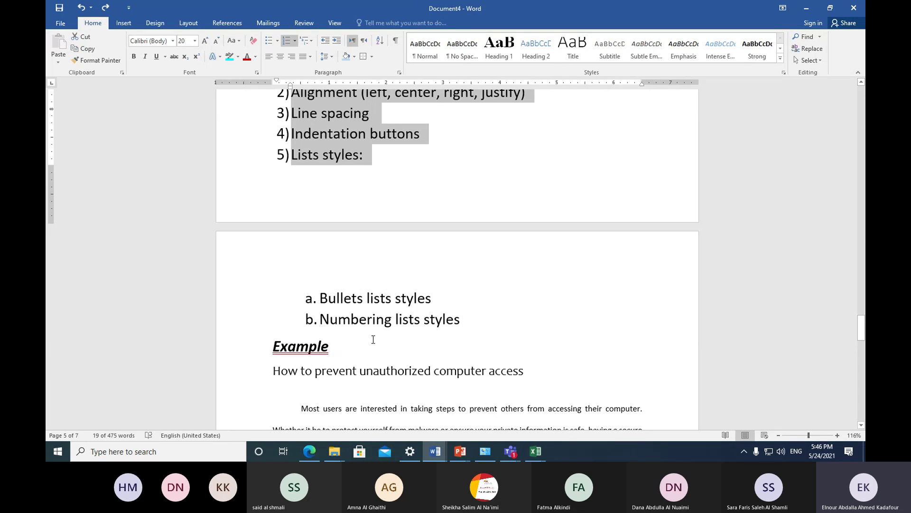
scroll(373, 339, up, 4)
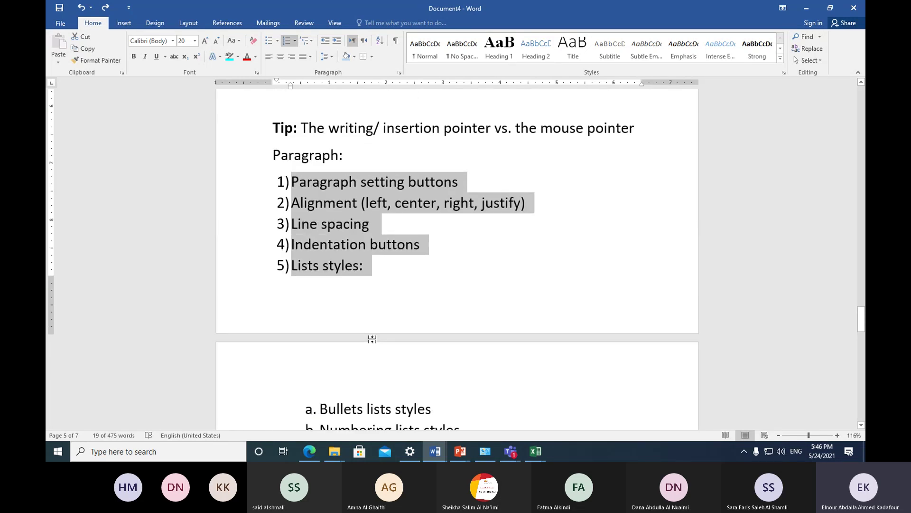
scroll(372, 339, down, 2)
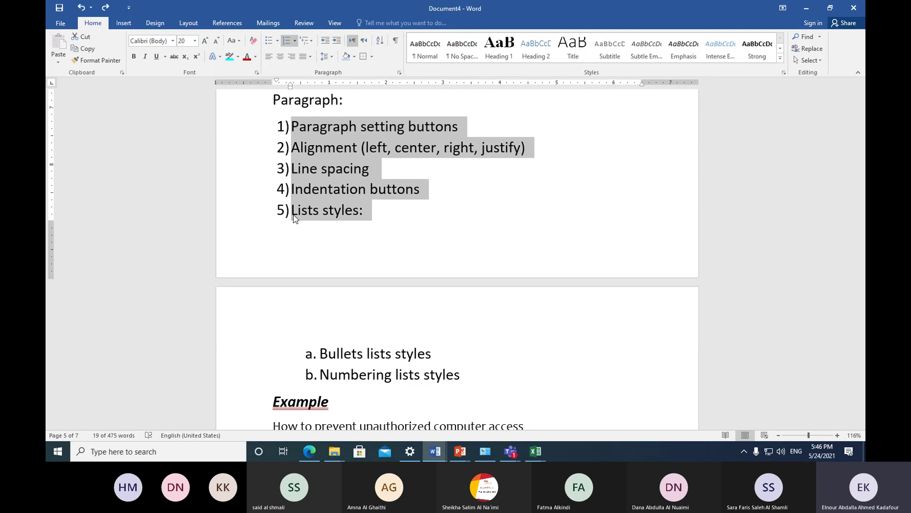
drag(253, 129, 260, 213)
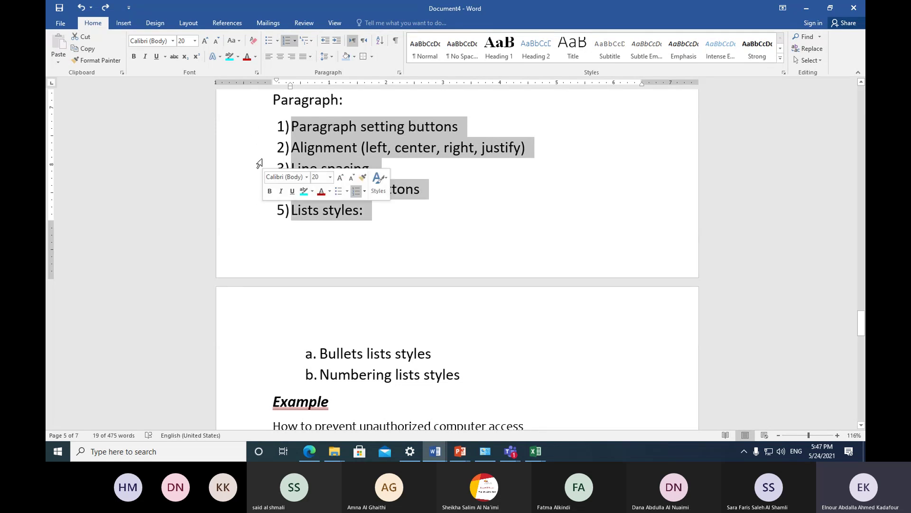
click(269, 41)
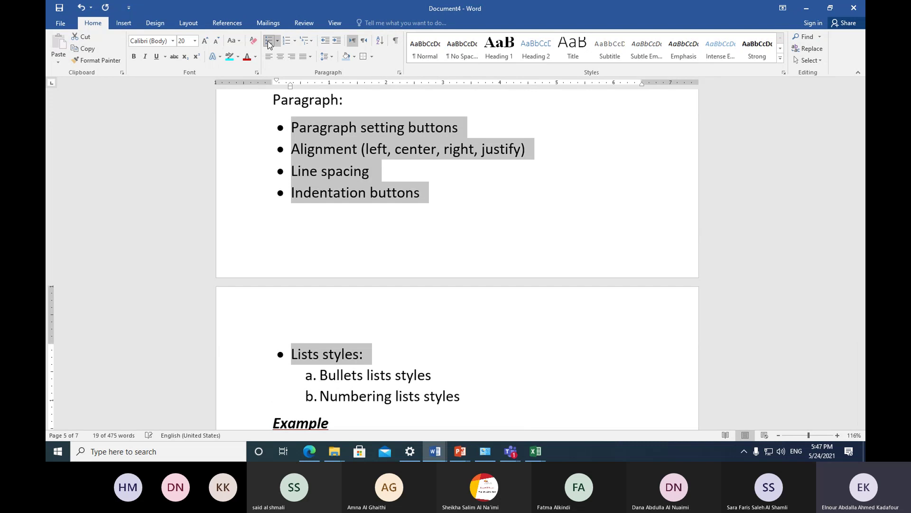
Step: Apply check-mark bullets to the sub-items "Bullets lists styles" and "Numbering lists styles", and deselect them
drag(252, 383, 255, 401)
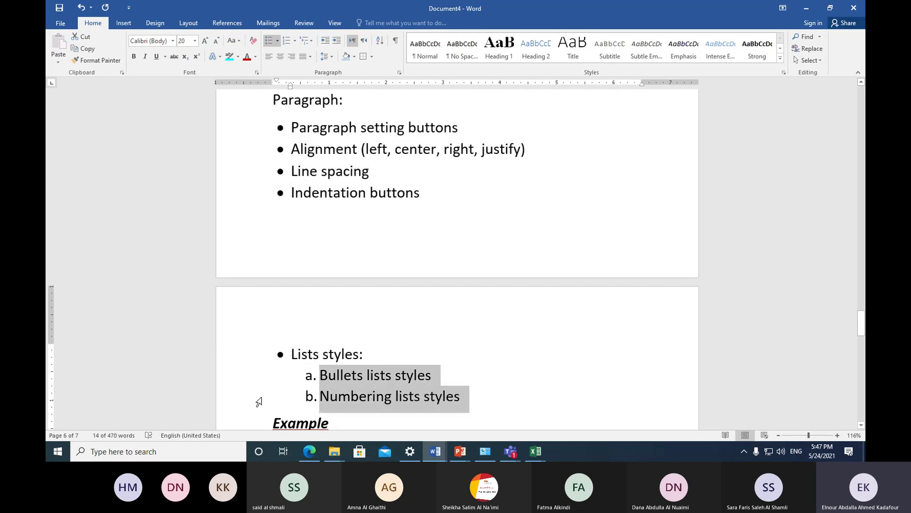
click(279, 42)
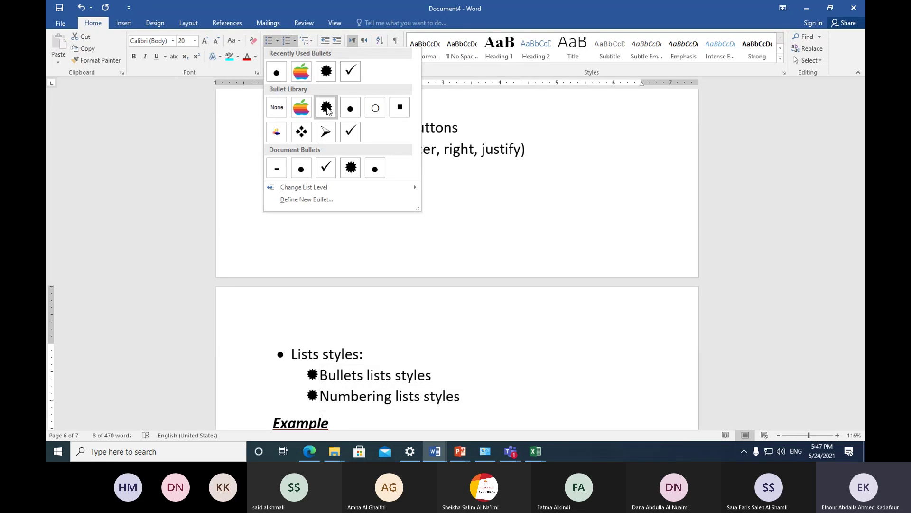
click(351, 132)
scroll(368, 283, down, 3)
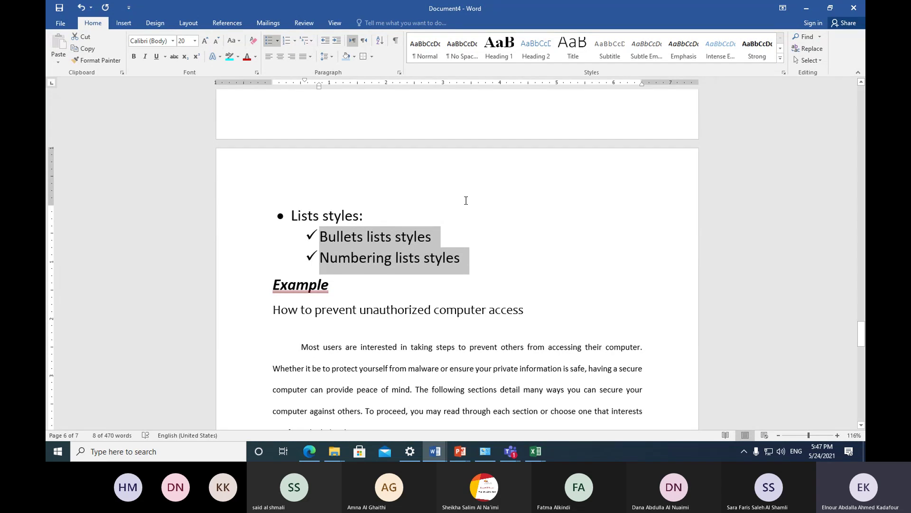
scroll(467, 200, up, 2)
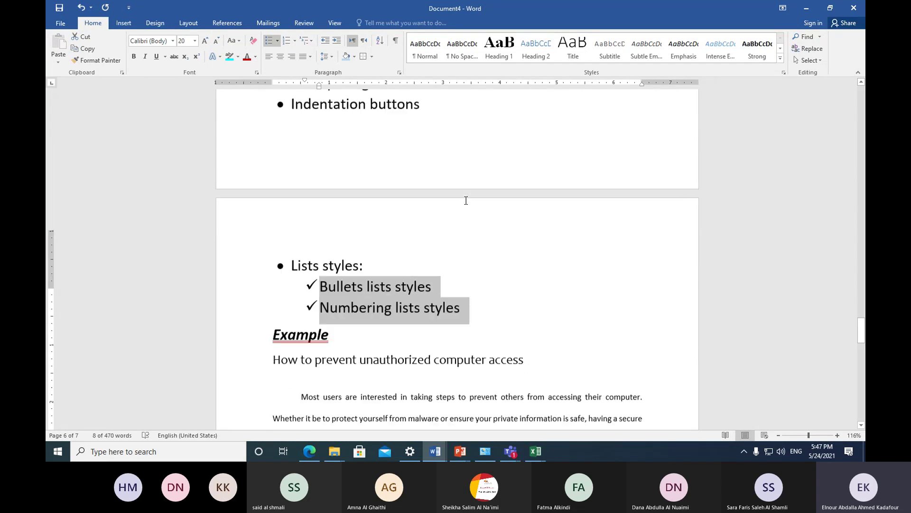
scroll(476, 258, up, 2)
scroll(477, 259, down, 2)
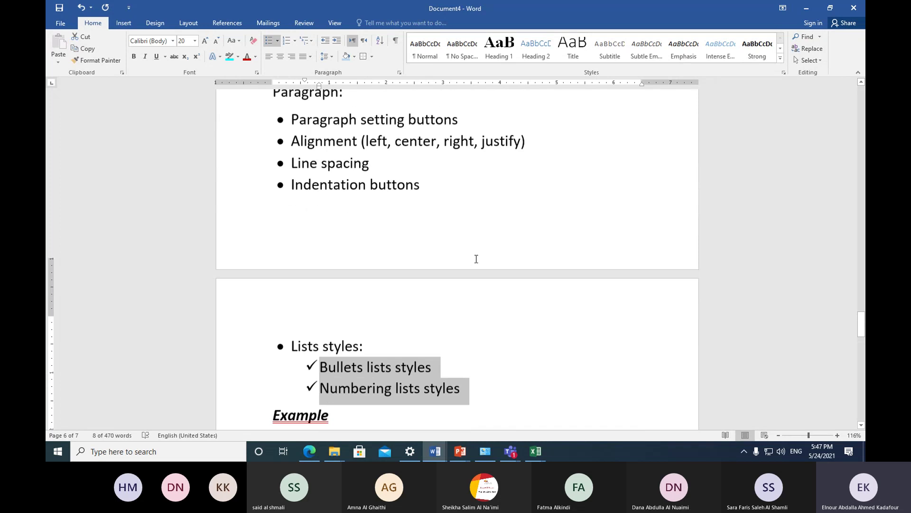
click(385, 369)
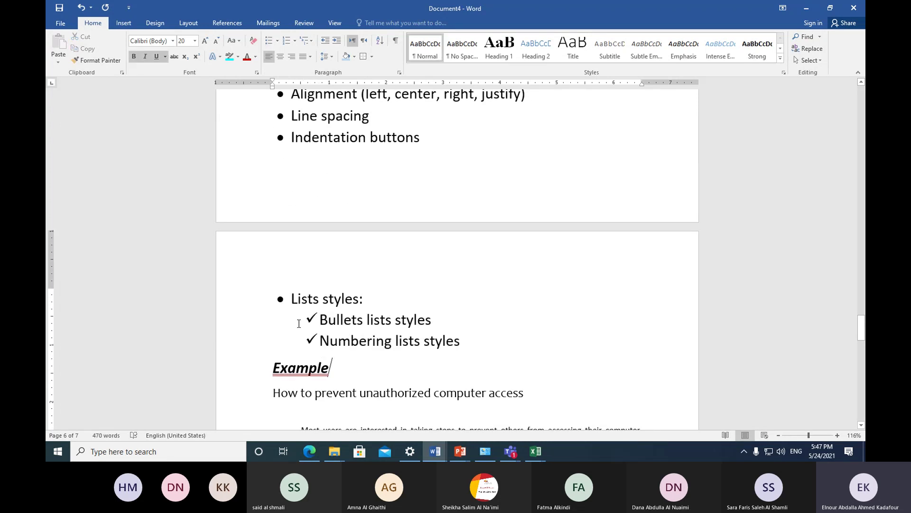
Step: Insert a blank line above the "Example" heading to separate it from the list
scroll(387, 306, down, 1)
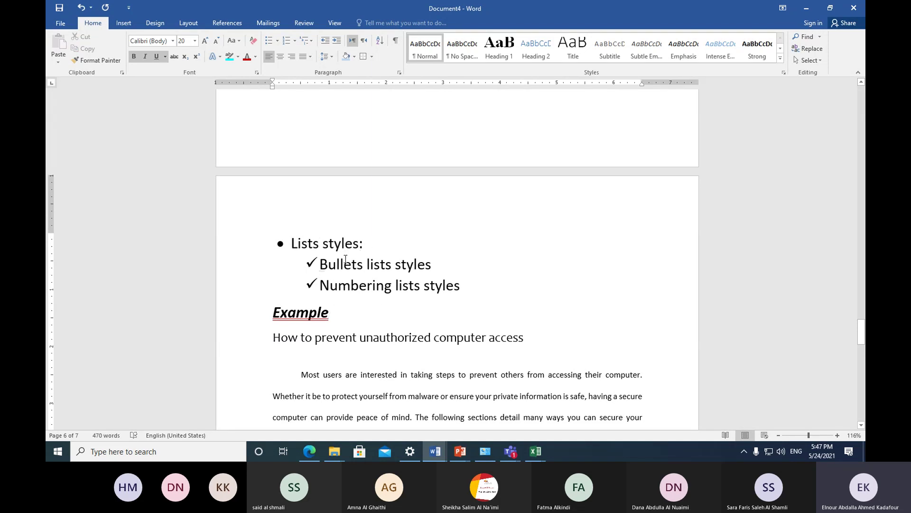
scroll(361, 303, up, 2)
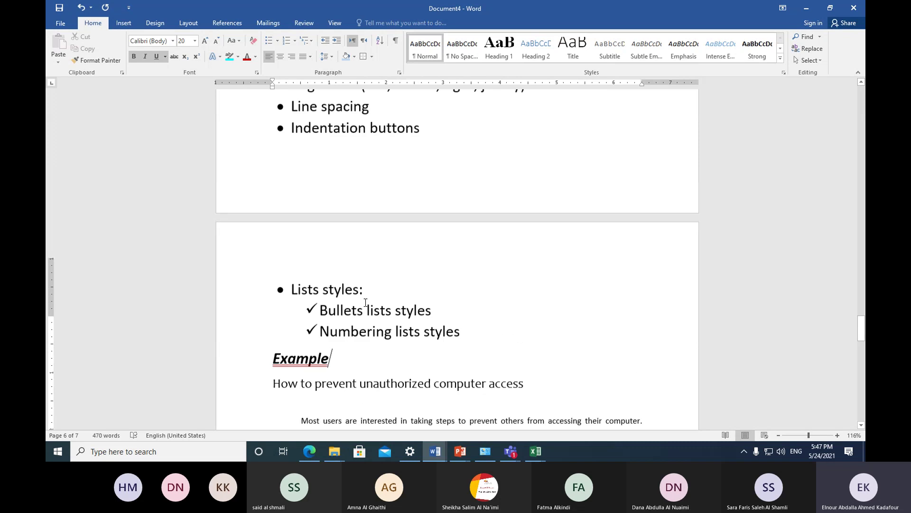
scroll(268, 376, down, 2)
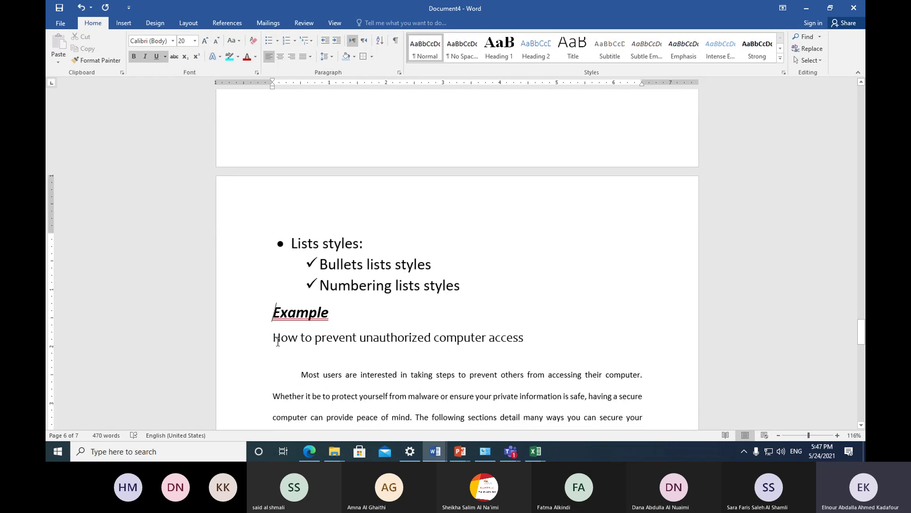
click(273, 312)
key(Return)
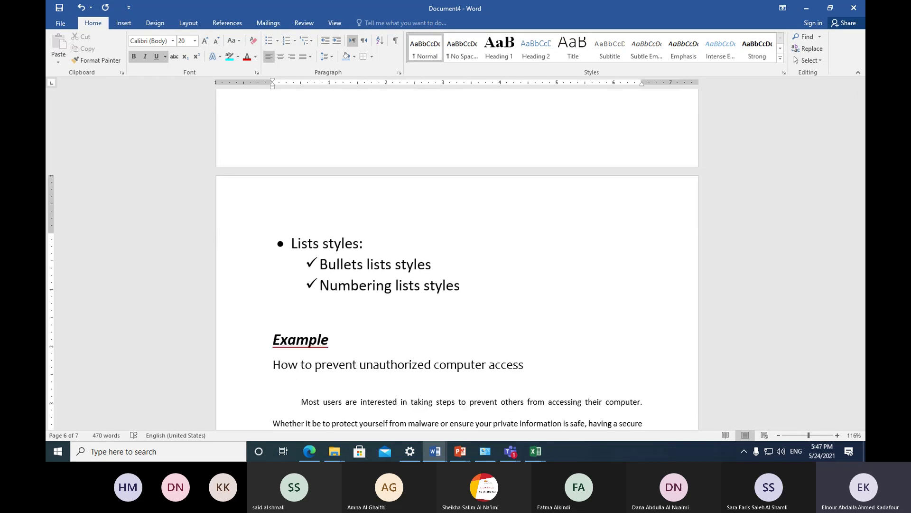
Step: Make the "Paragraph:" heading above the bulleted list bold
scroll(434, 327, up, 3)
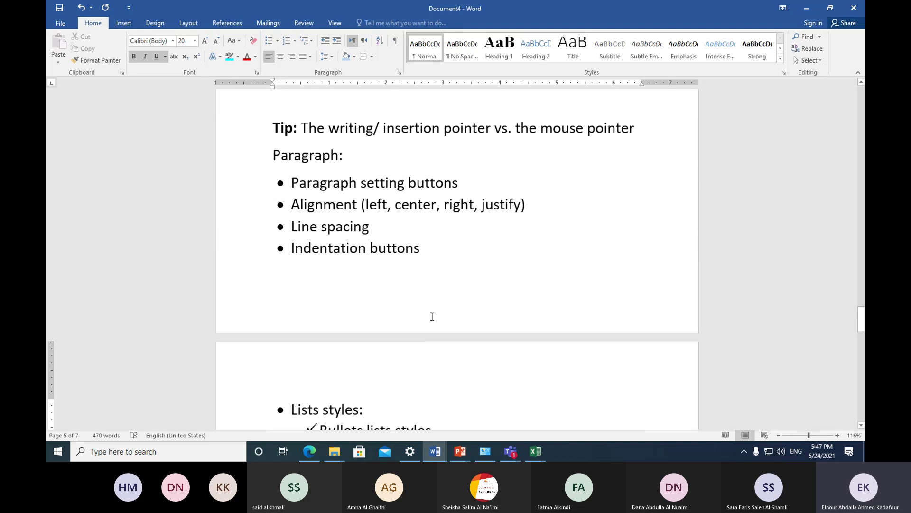
scroll(432, 315, down, 1)
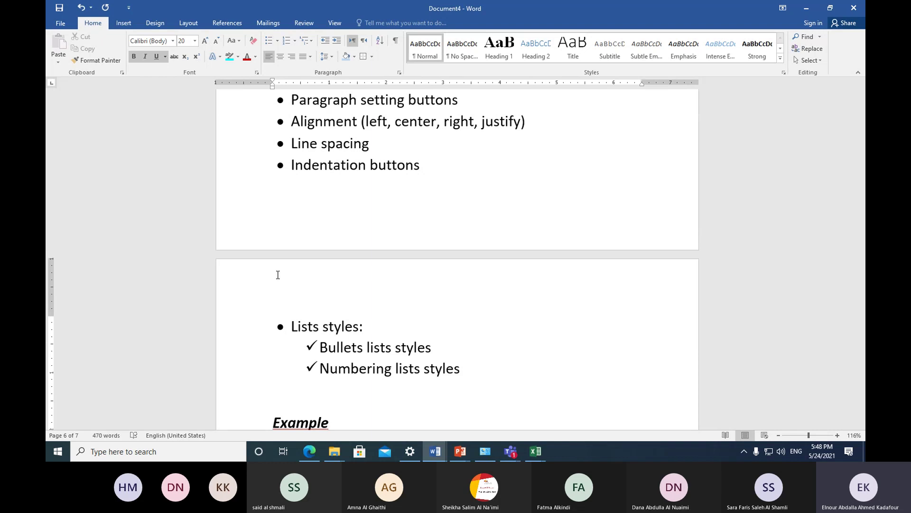
scroll(278, 275, up, 3)
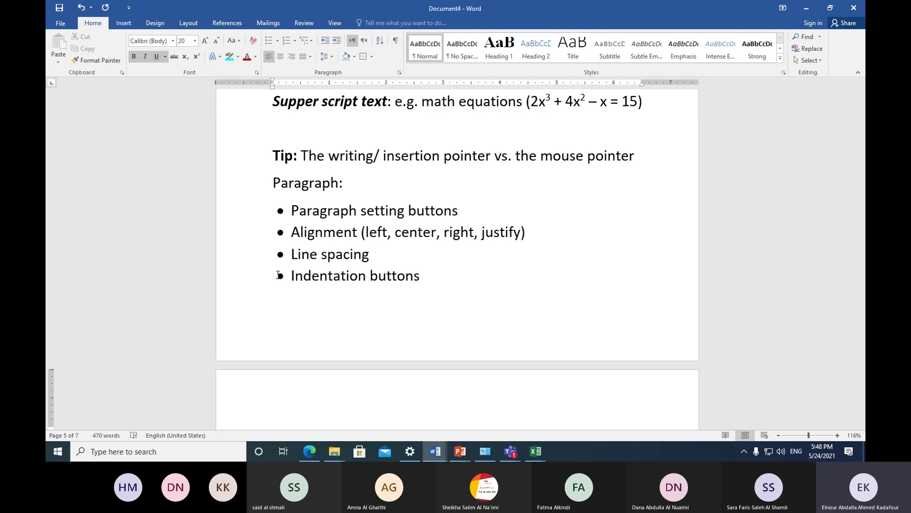
click(240, 194)
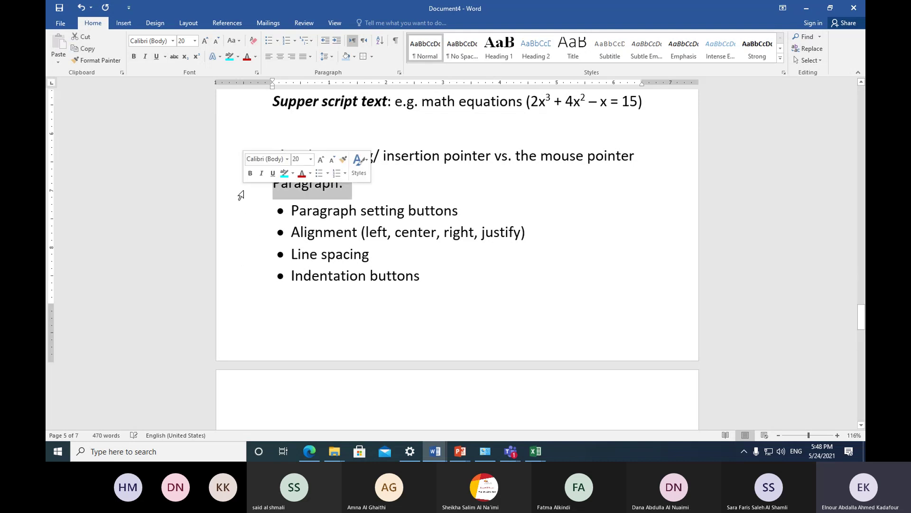
click(134, 57)
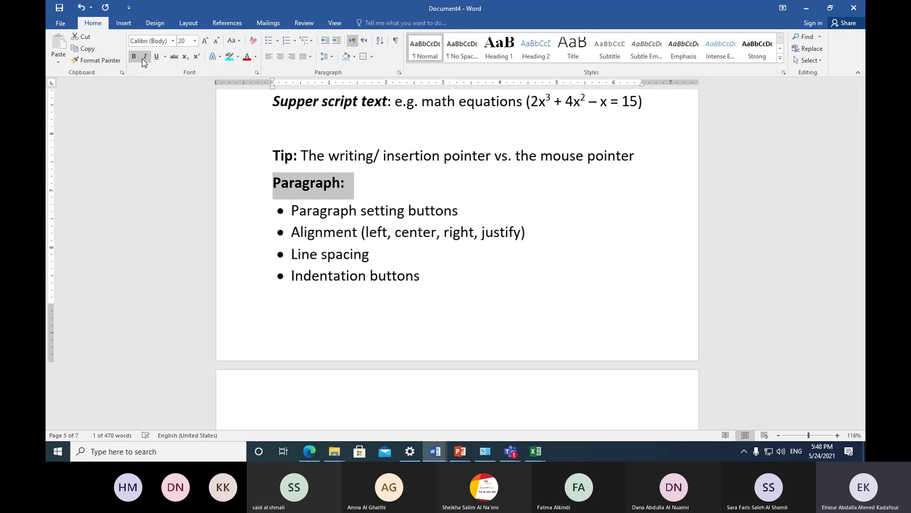
Step: Italicize the "Paragraph:" heading above the bulleted list and deselect it
click(145, 57)
click(375, 195)
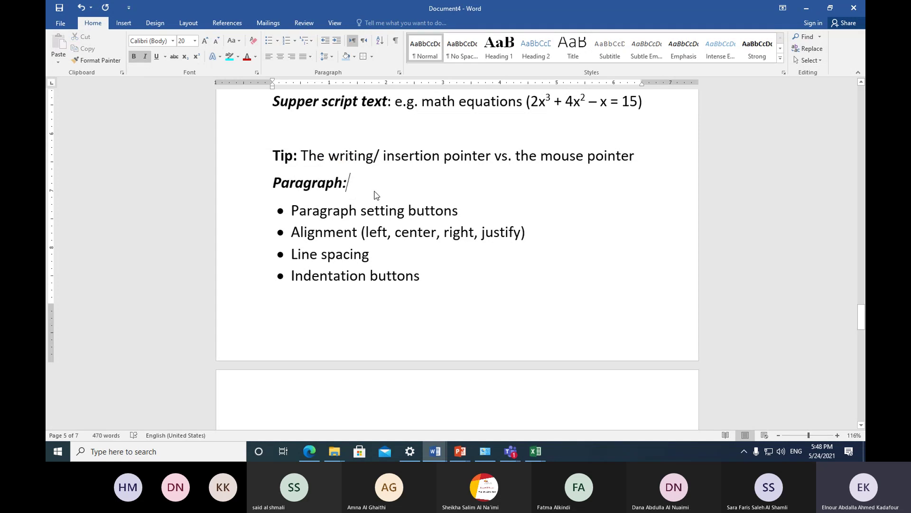
Step: Insert several blank lines between the "Numbering lists styles" sub-item and the "Example" heading
scroll(348, 186, down, 6)
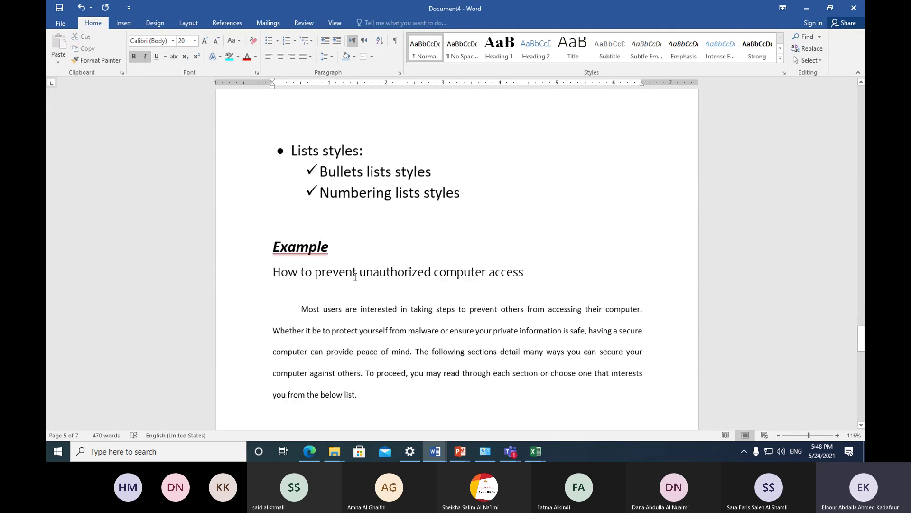
click(274, 195)
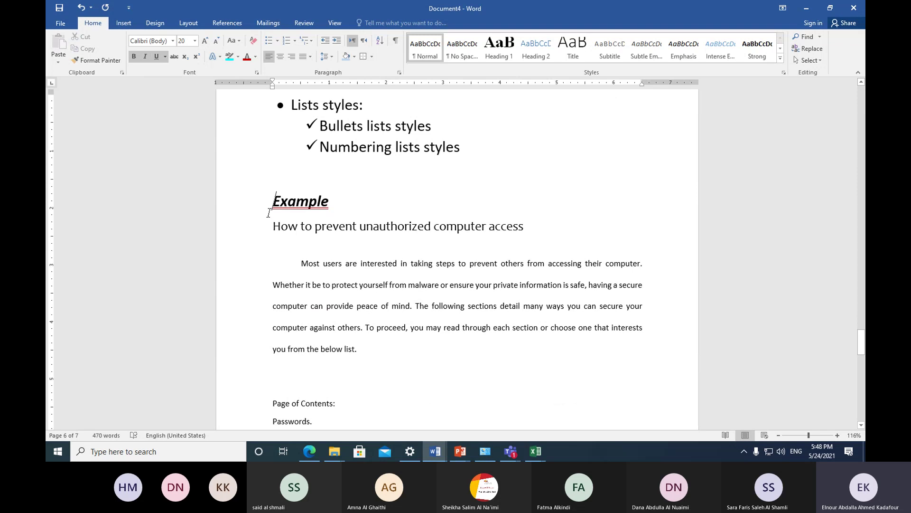
key(Up)
key(Up)
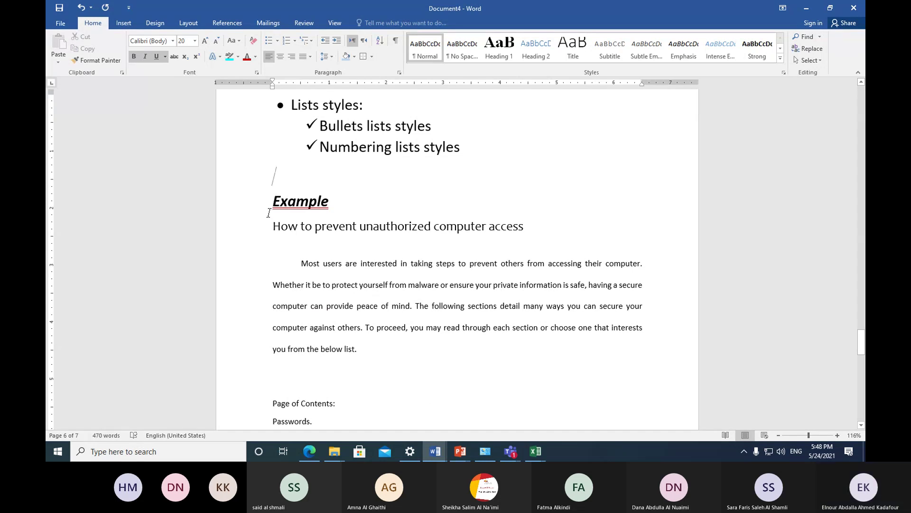
key(Down)
key(Delete)
key(Return)
key(Return)
key(Return)
key(Return)
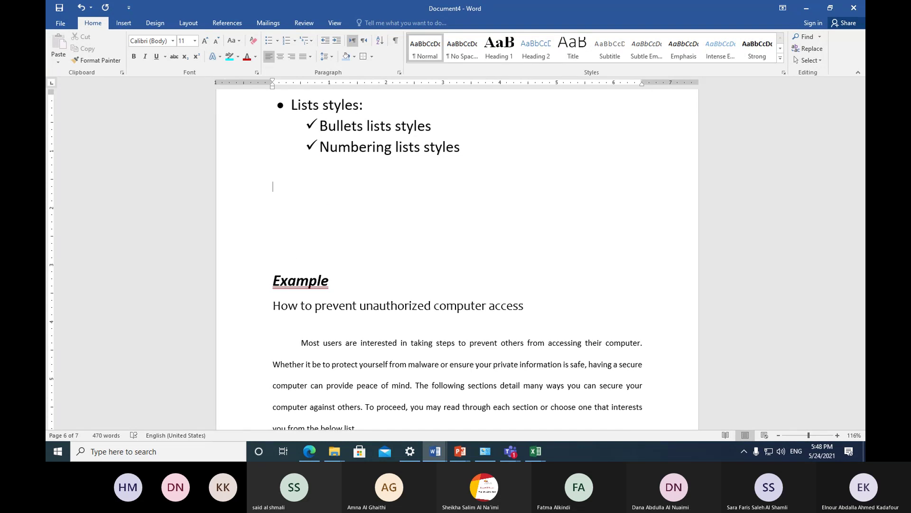
Step: Add a bold "Paragraph:" heading on the blank line below the check-marked sub-items
scroll(376, 252, up, 5)
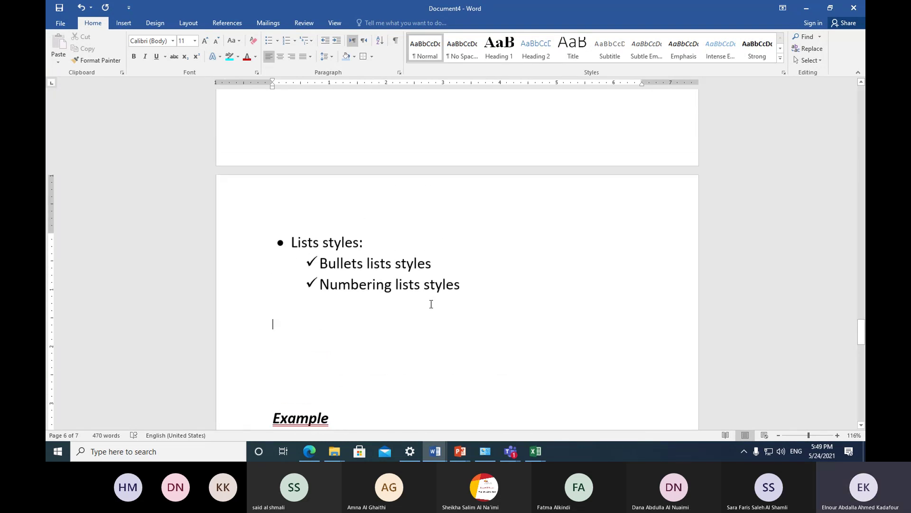
text(para)
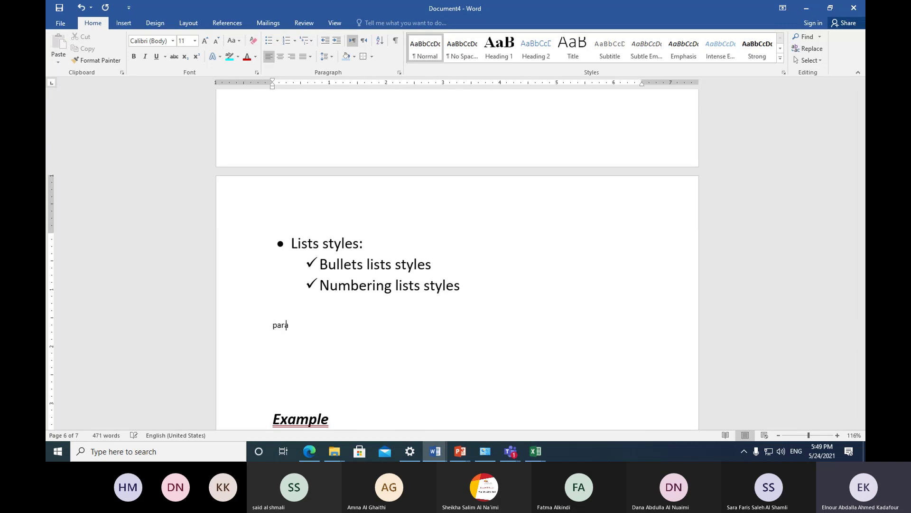
text(graph)
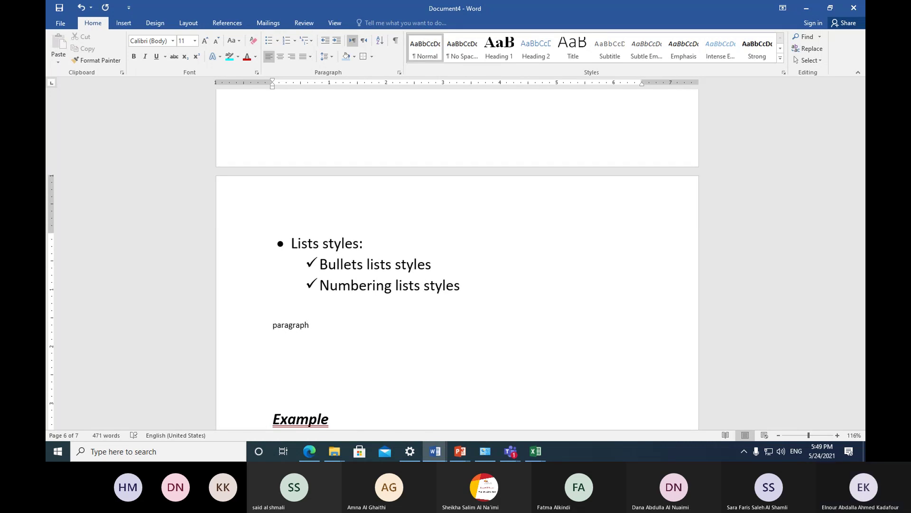
text(:)
key(Return)
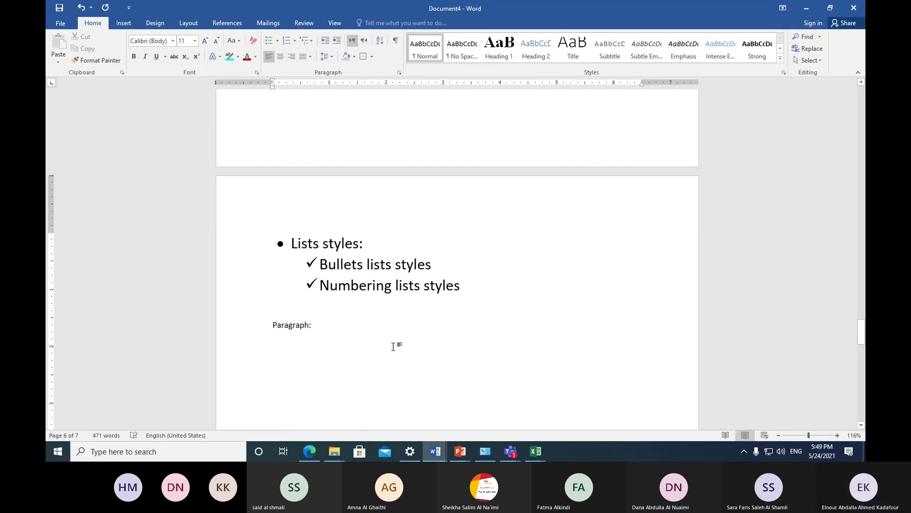
click(243, 331)
click(133, 56)
click(275, 328)
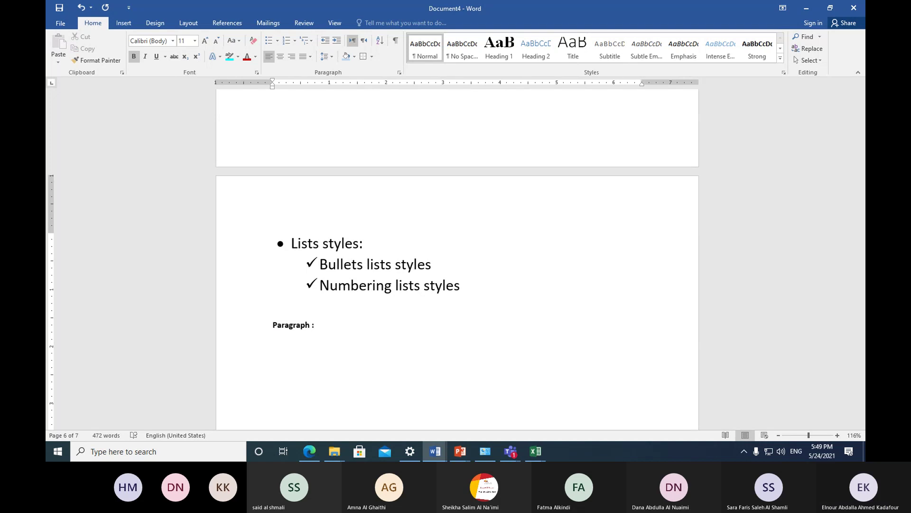
Step: Reword the new heading below the check-marked sub-items as "Lists Paragraphs:"
key(BackSpace)
key(shift+Home)
key(Left)
text(liat)
text(s)
key(BackSpace)
key(BackSpace)
key(BackSpace)
key(BackSpace)
text(sts )
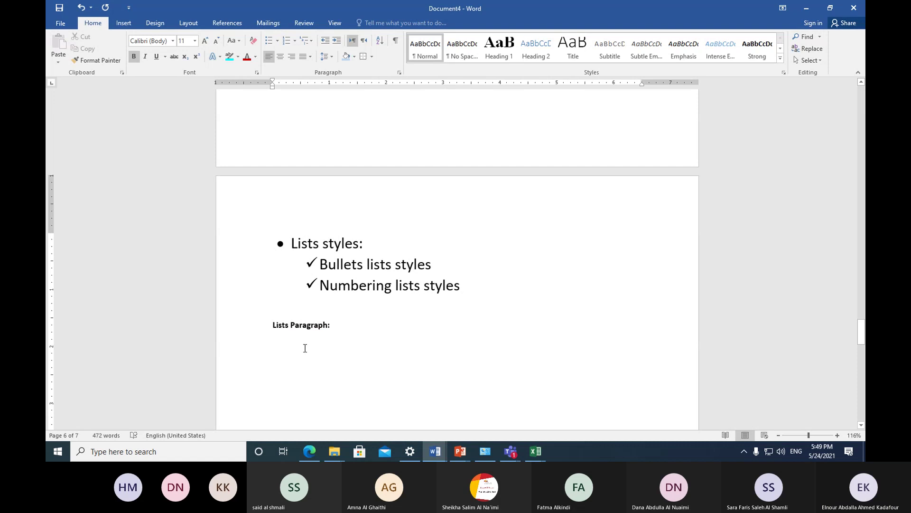
text(s)
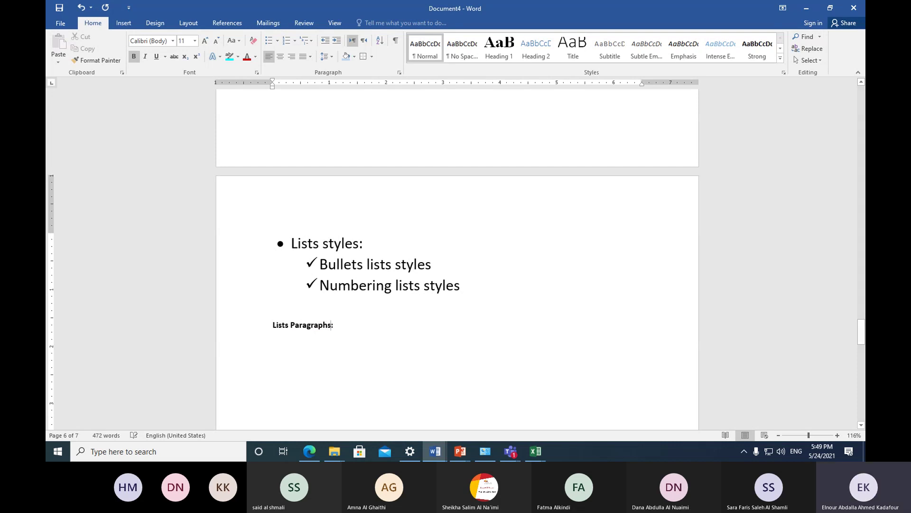
Step: Enlarge the "Lists Paragraphs:" heading to 18 pt and place the cursor at its end
click(251, 329)
click(205, 41)
click(205, 41)
click(204, 41)
click(205, 40)
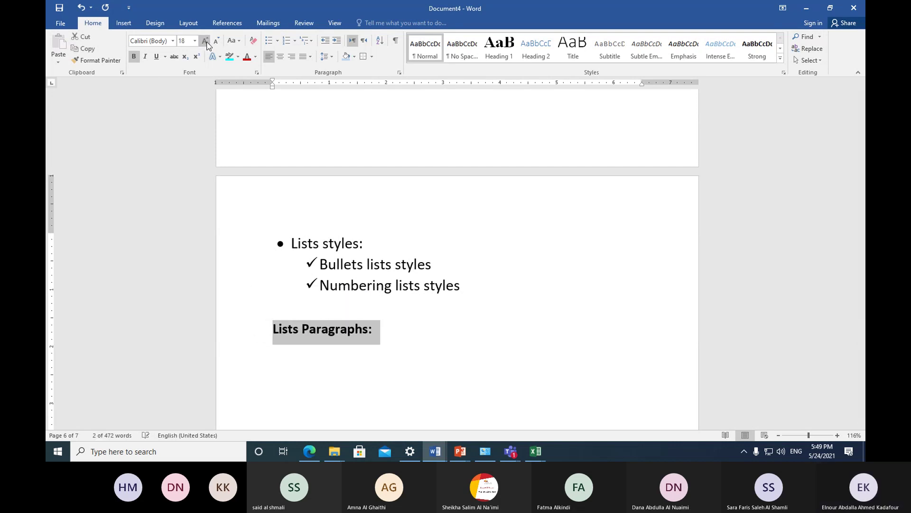
click(371, 330)
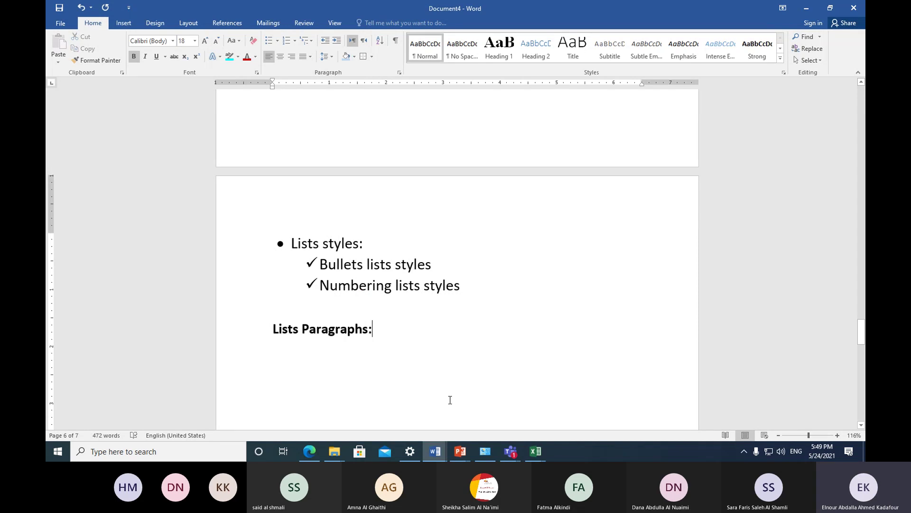
Step: Start a non-bold automatic numbered list in the "1-" format under "Lists Paragraphs:" with the item "First point"
key(Return)
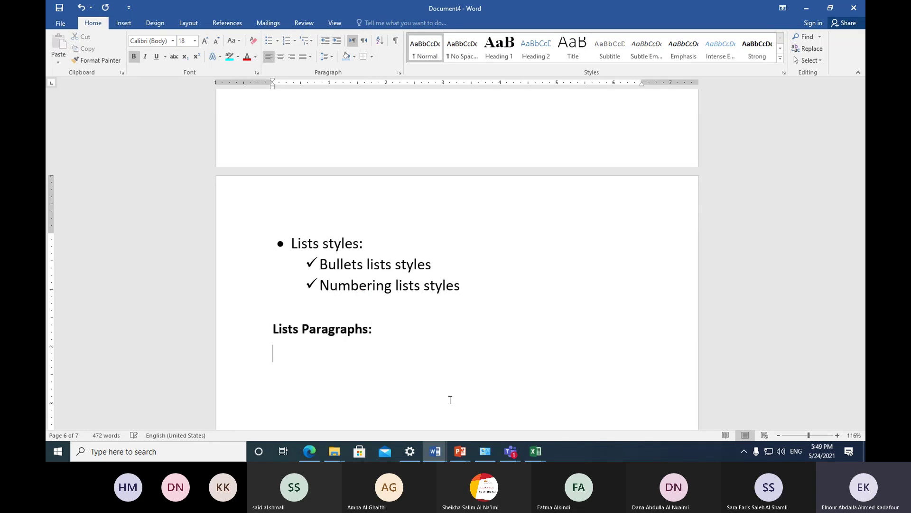
key(ctrl+b)
scroll(466, 373, down, 5)
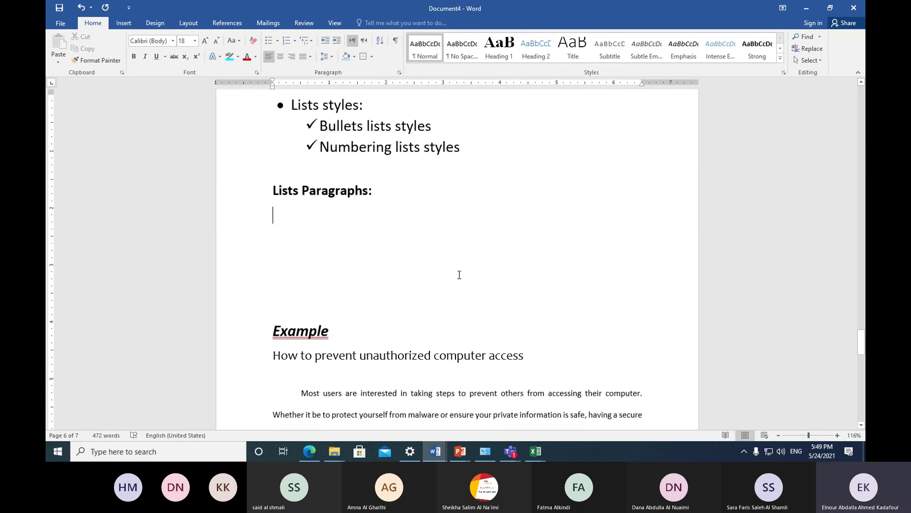
text(1)
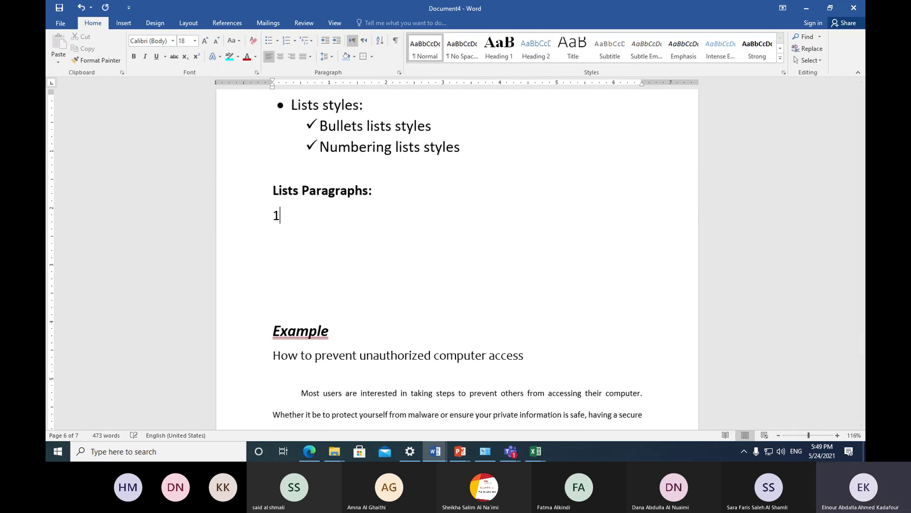
text(-)
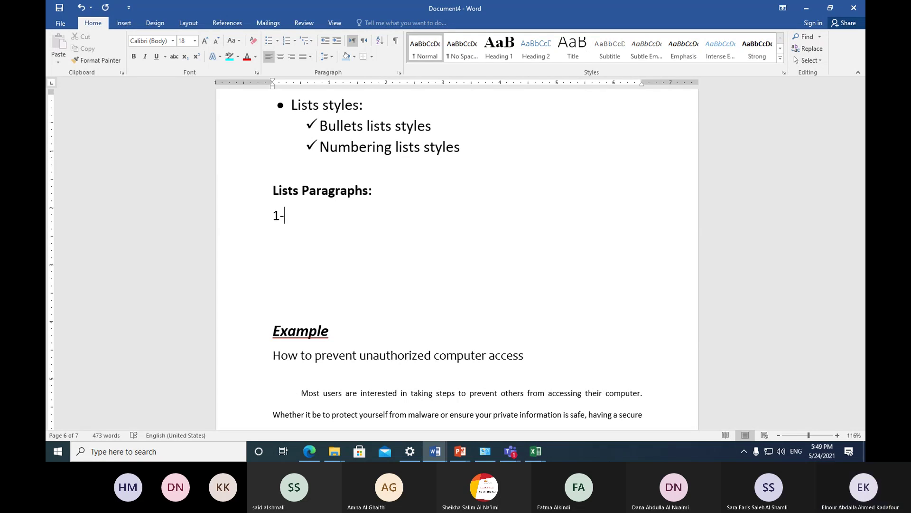
key(space)
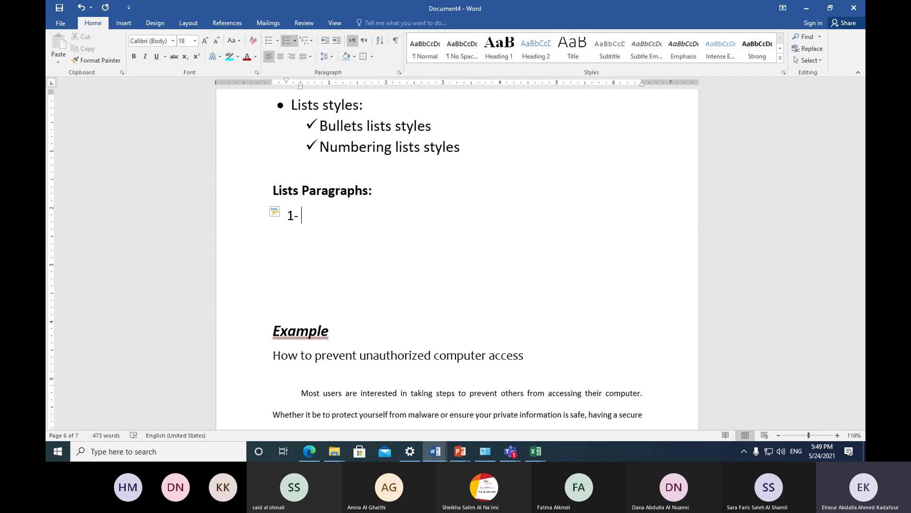
text(First point)
Step: Switch to the Edge browser to view the keyboard picture, and return to Document4 in Word
click(311, 454)
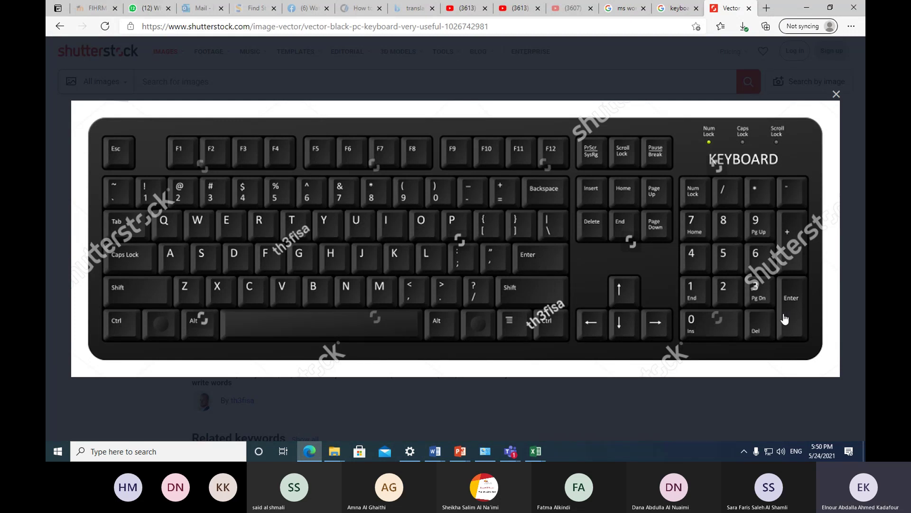
click(434, 455)
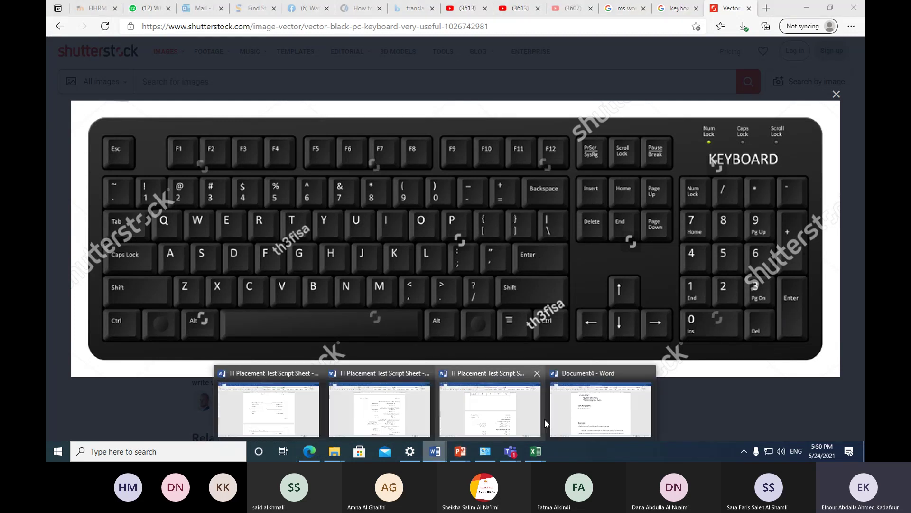
click(584, 407)
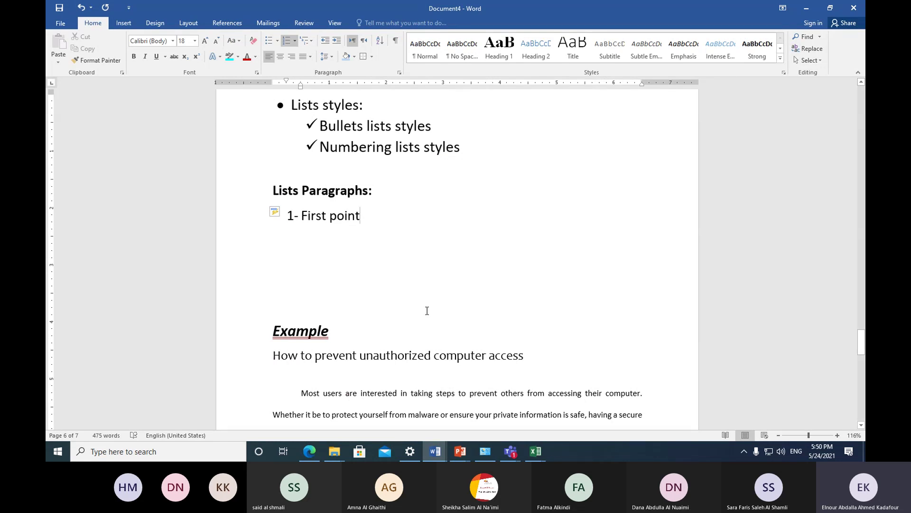
Step: Add "Second point" and "Third point" to the numbered list, and end the list
key(Return)
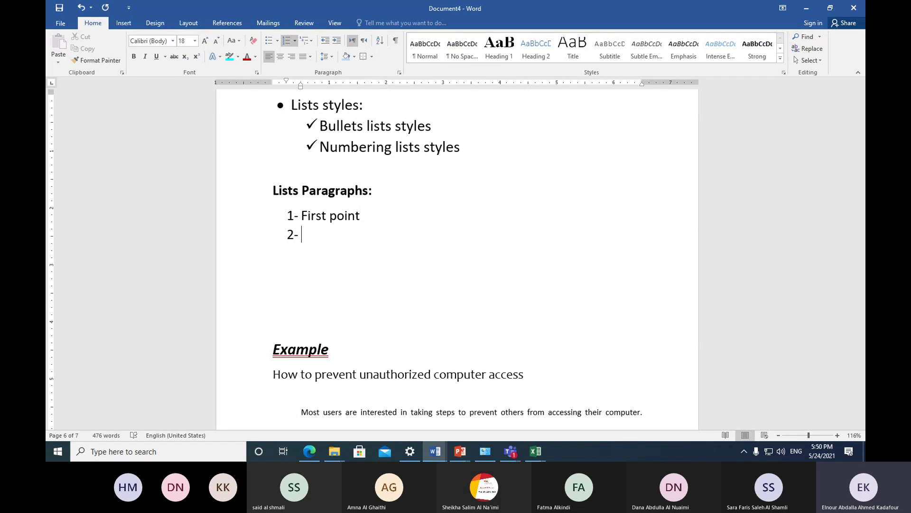
text(second point)
key(Return)
text(third )
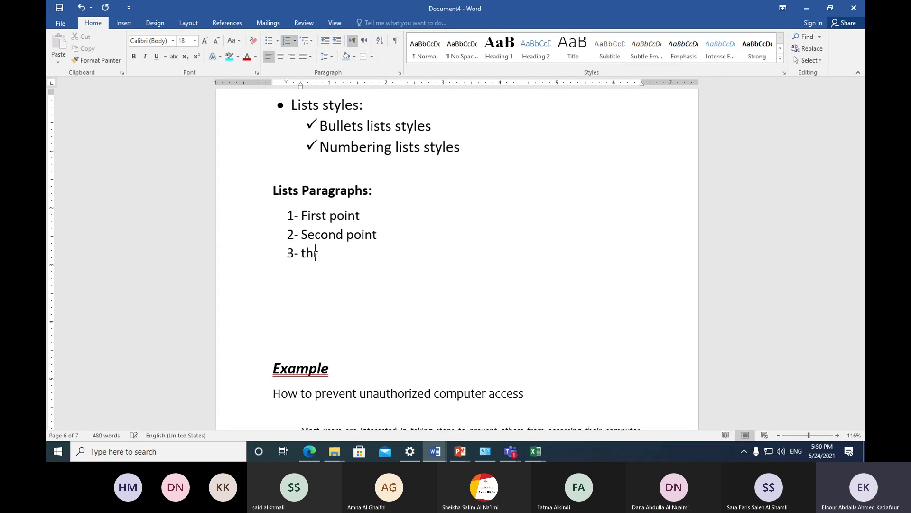
text(point)
key(Return)
key(Return)
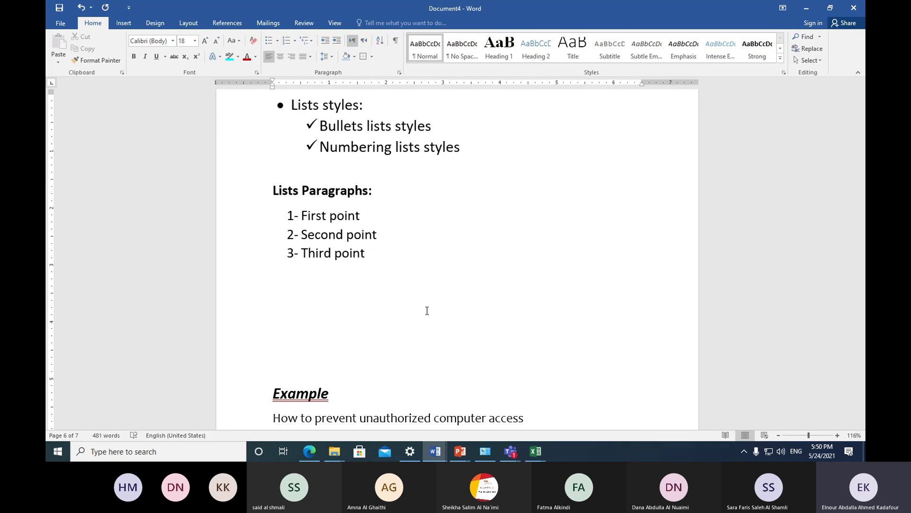
Step: Leave a blank line after the numbered list and add a bold "Lists paragraph:" heading
key(Return)
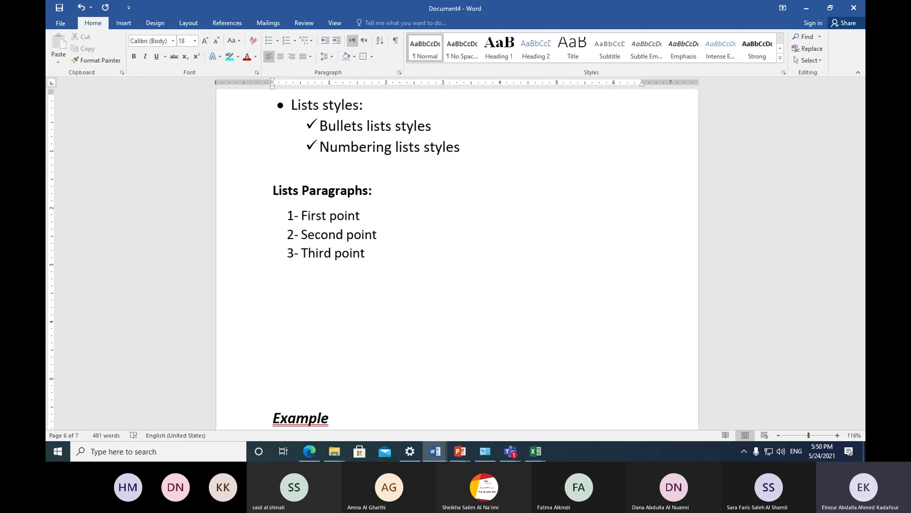
text(Lists)
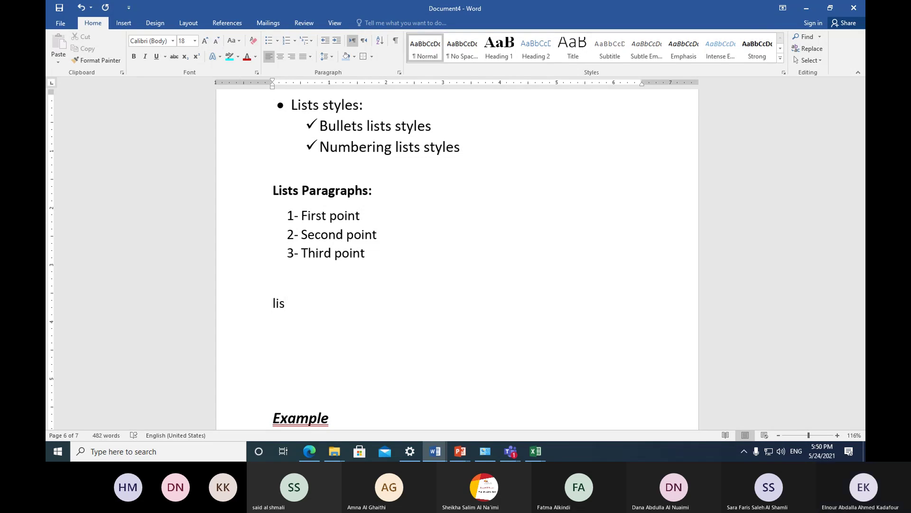
text( p)
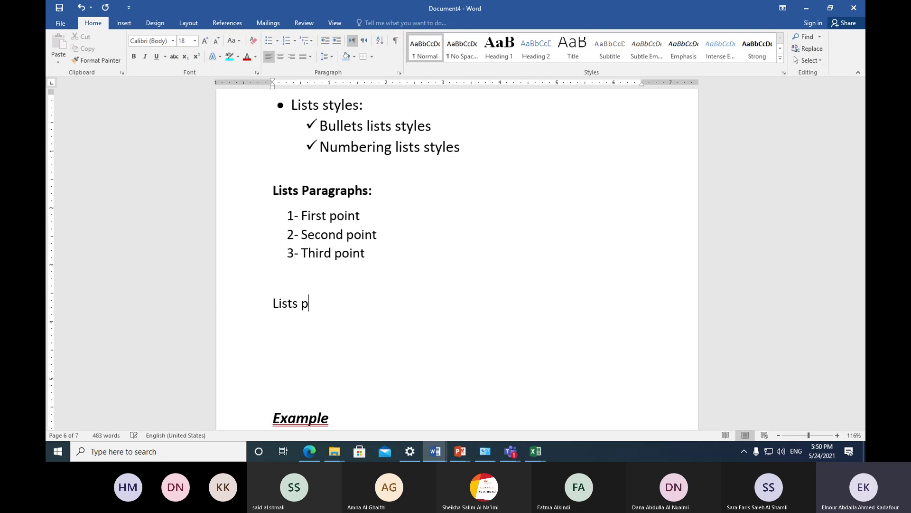
text(aragra)
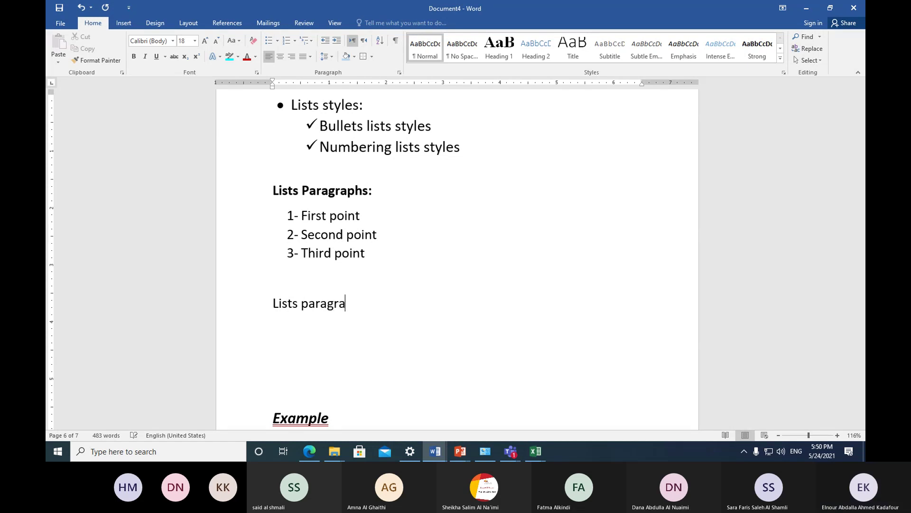
text(ph :)
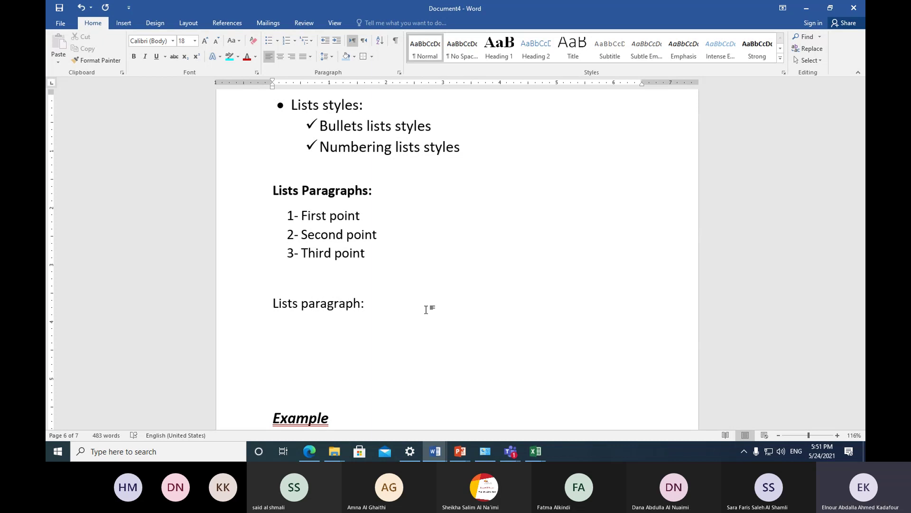
click(250, 314)
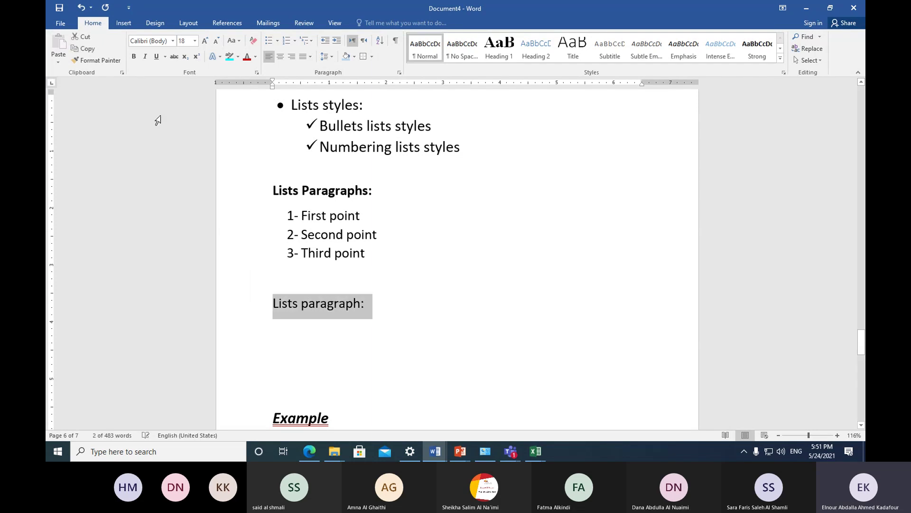
click(134, 57)
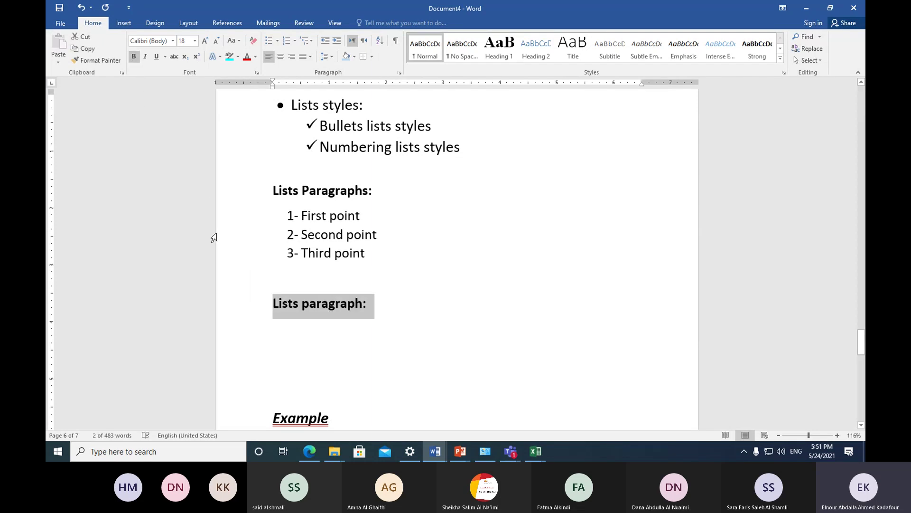
Step: Set the font size of the empty line under the "Lists paragraph:" heading to 16 pt
click(282, 341)
click(287, 323)
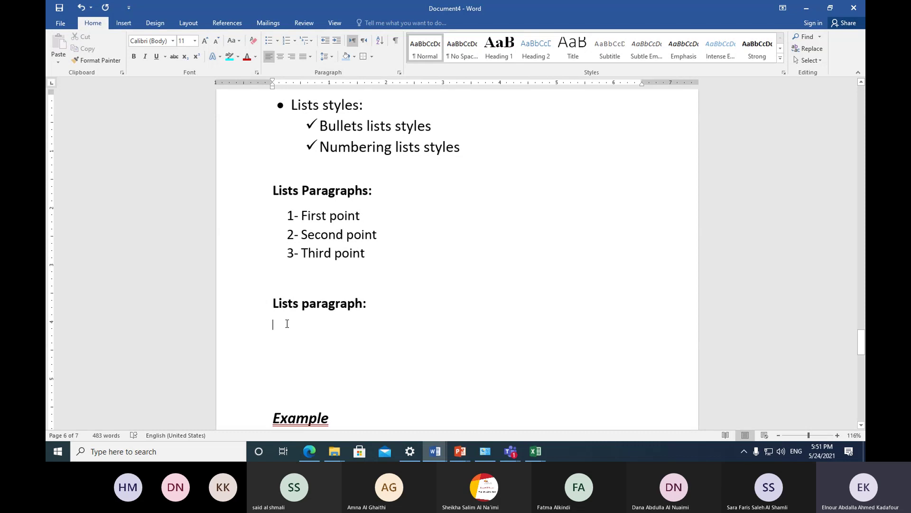
click(279, 304)
click(284, 323)
key(ctrl+shift+period)
key(ctrl+shift+period)
key(ctrl+shift+period)
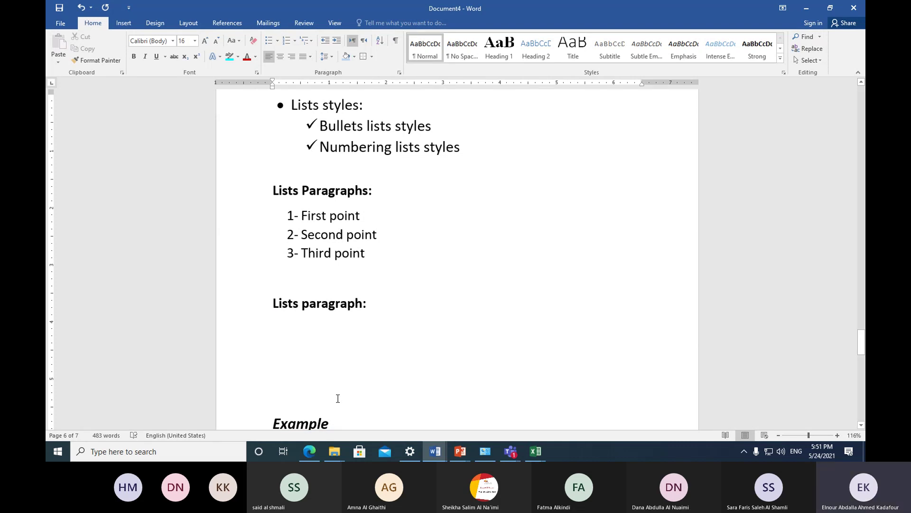
text(*)
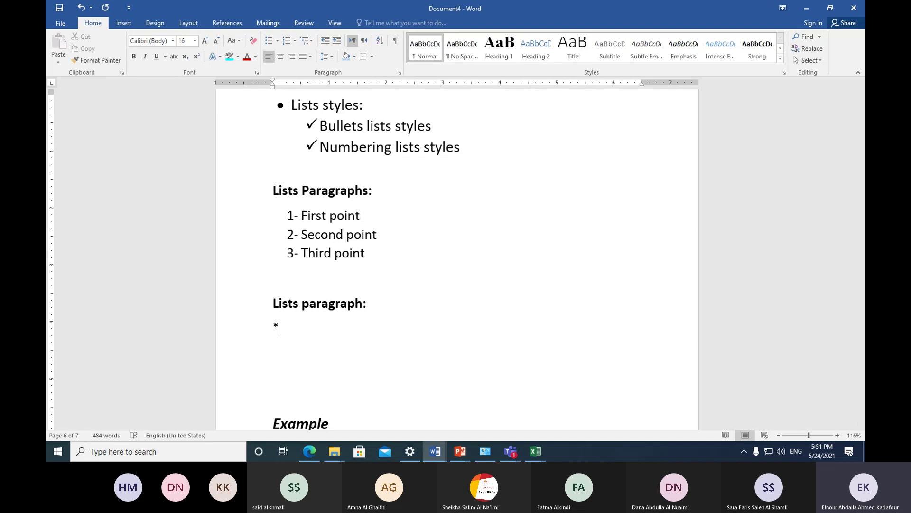
text(.)
key(BackSpace)
key(BackSpace)
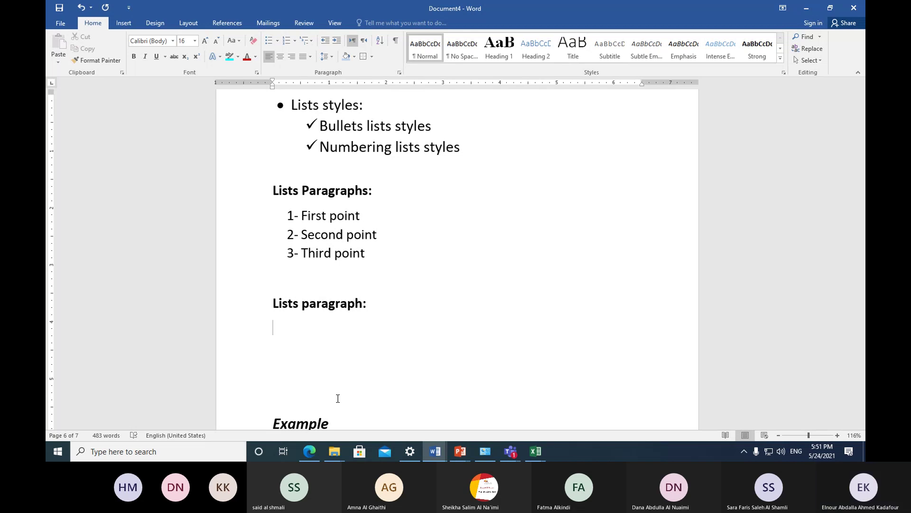
Step: Start an automatic Roman-numeral list in the "i." format under "Lists paragraph:" with the item "First point"
text(i)
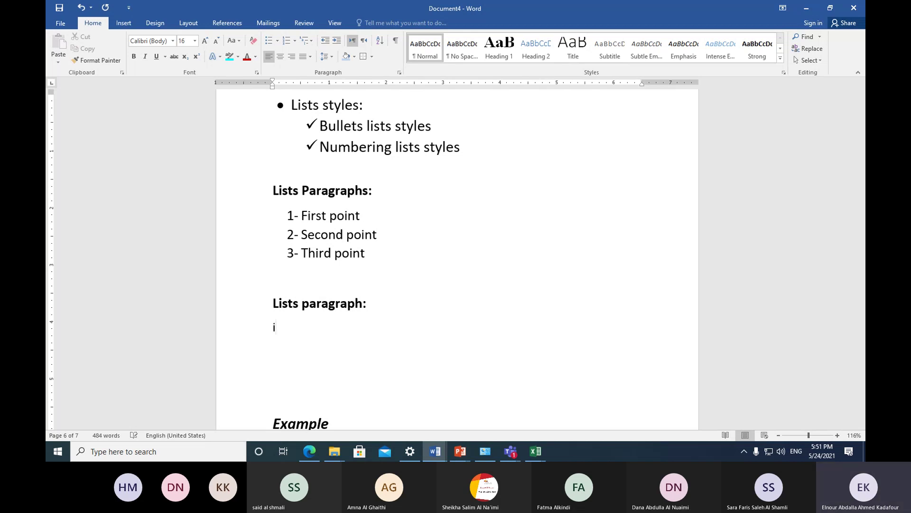
text(.)
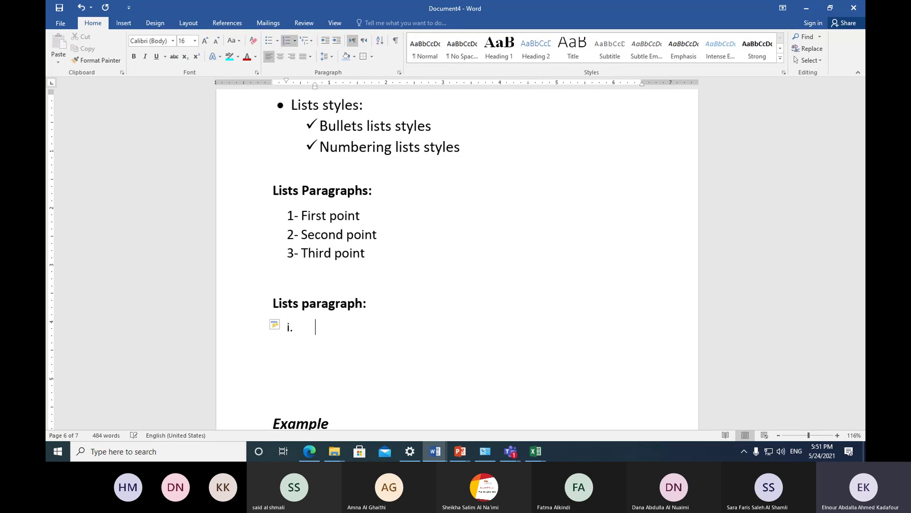
text( first point)
key(Return)
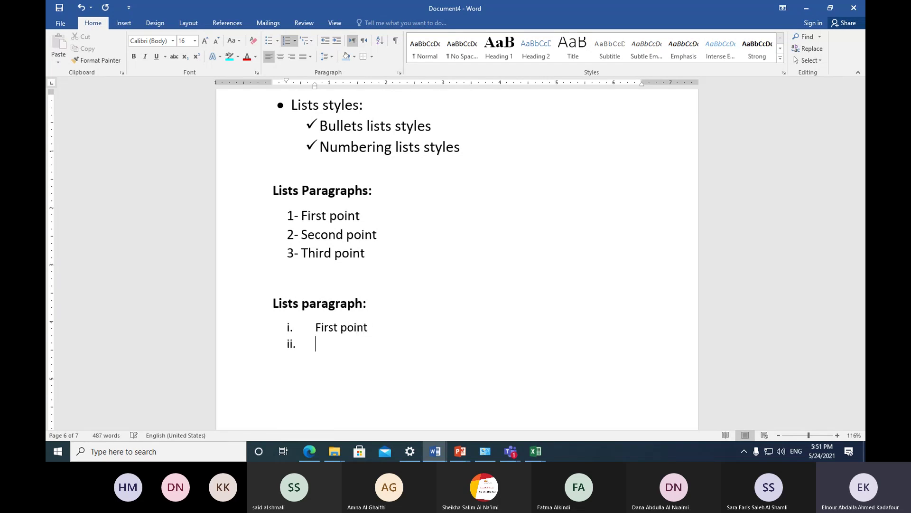
Step: Add "Second point" and "Third point" to the Roman-numeral list, and end the list
text(second point)
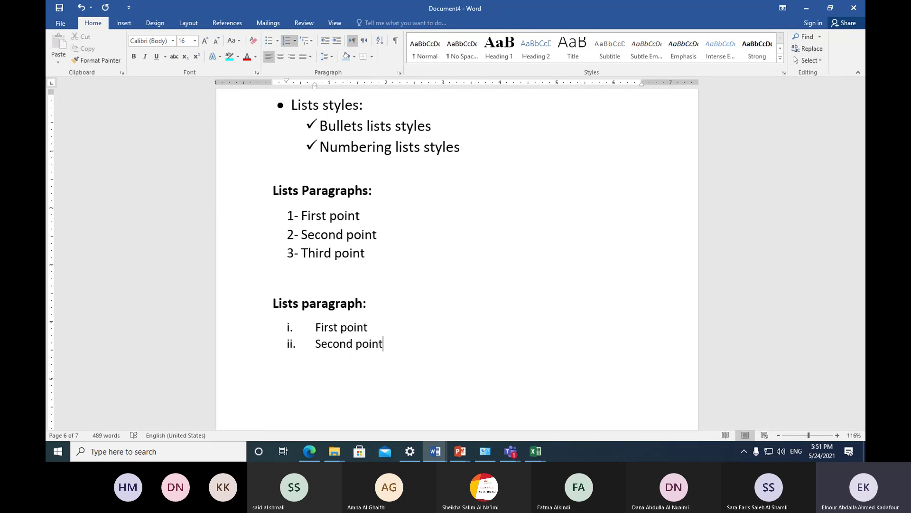
key(Return)
text(thri)
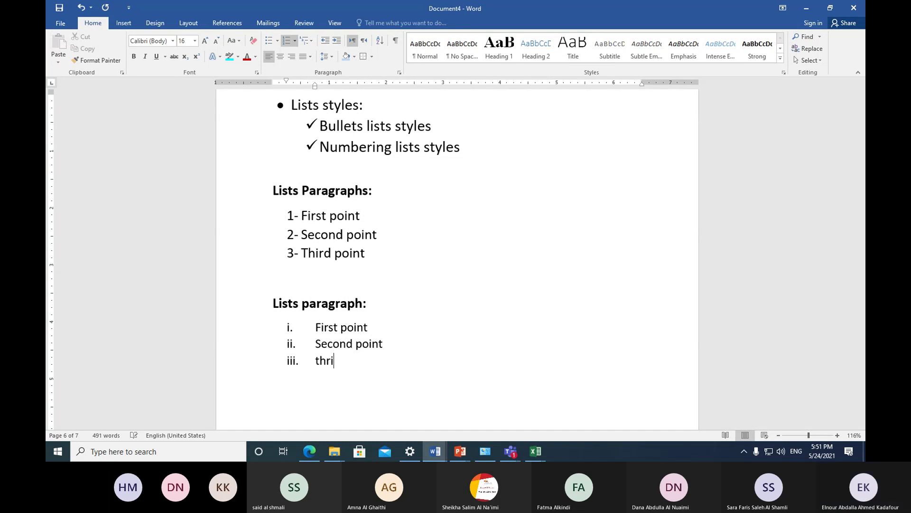
text(d pi)
key(BackSpace)
text(oint)
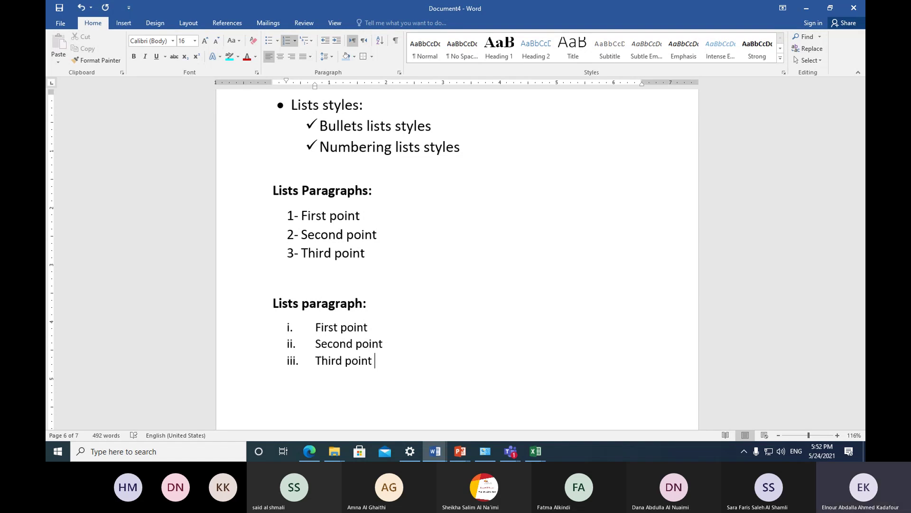
key(Return)
key(Return)
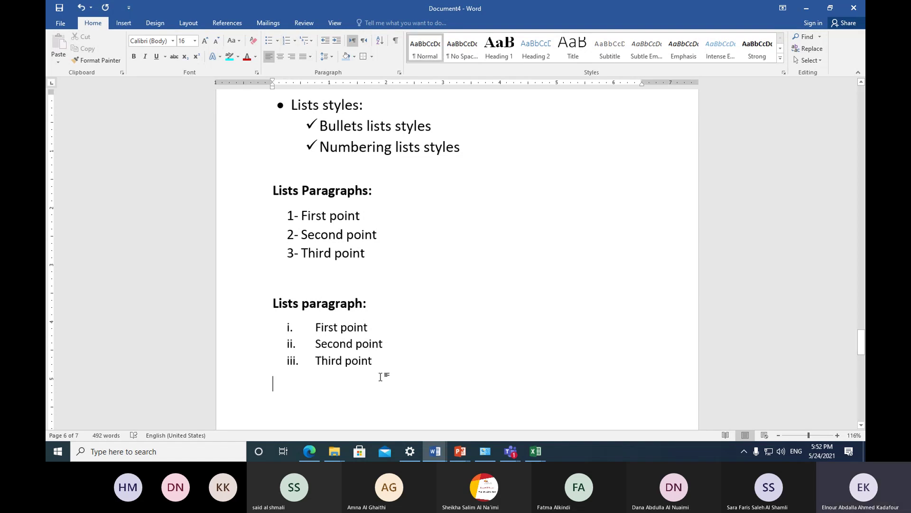
Step: Increase the hanging indent of the four bulleted items under "Paragraph:" to widen the gap between bullets and text
scroll(385, 377, down, 2)
scroll(393, 309, up, 3)
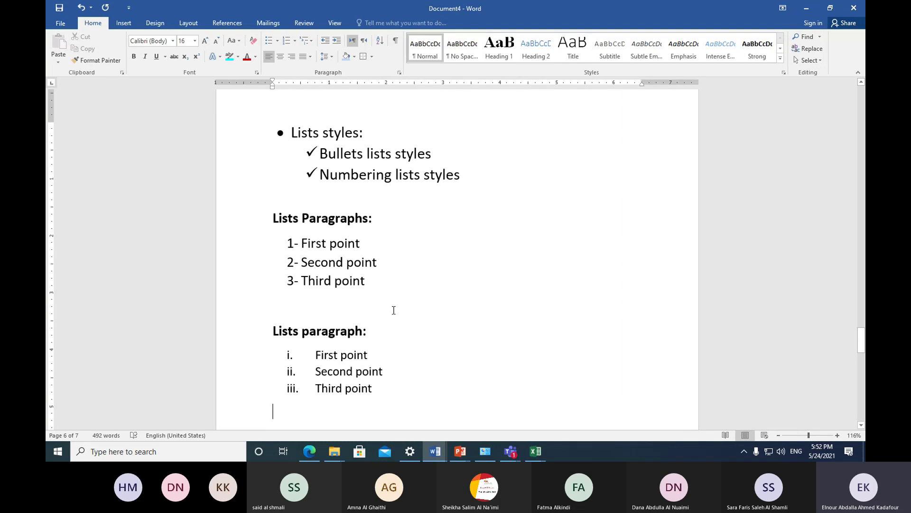
scroll(394, 310, up, 4)
scroll(393, 310, up, 1)
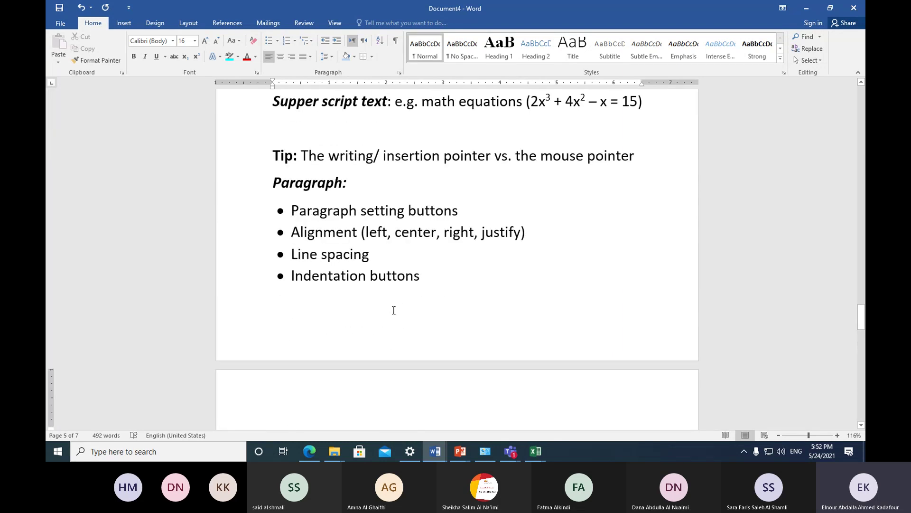
drag(249, 216, 260, 283)
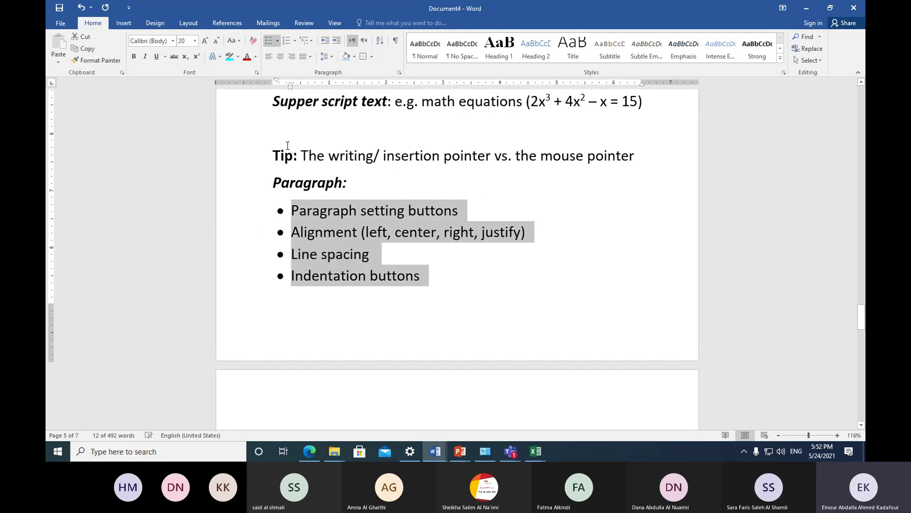
mouse_move(291, 89)
mouse_down()
mouse_move(307, 95)
mouse_move(277, 83)
mouse_up()
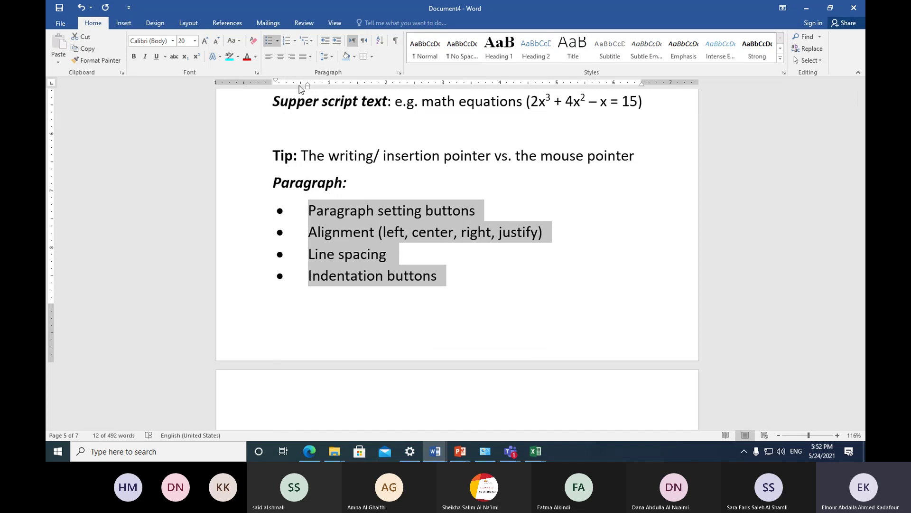
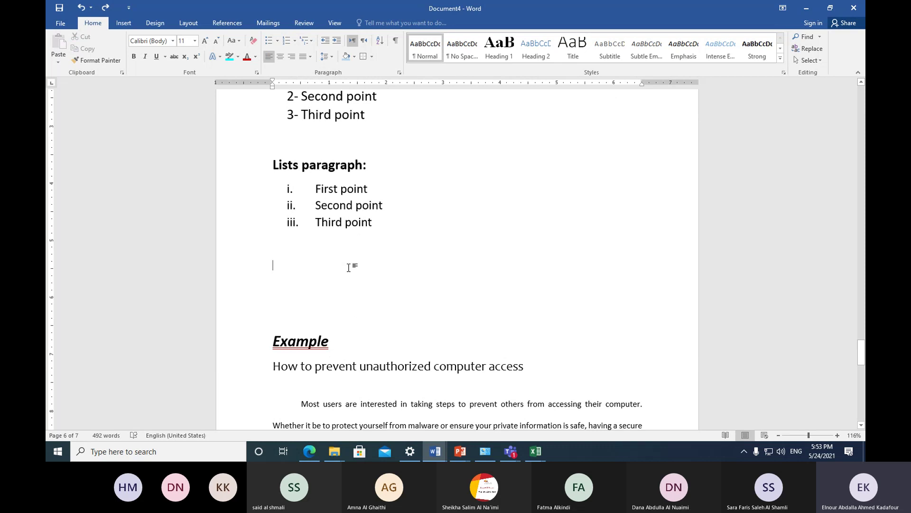
Step: View the available multilevel list styles without applying one, and return to the "Lists styles:" section
click(311, 43)
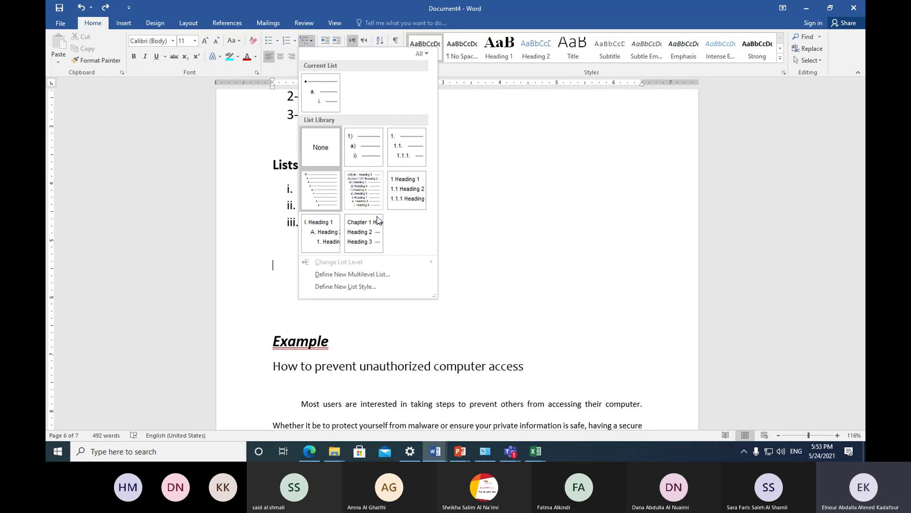
click(454, 251)
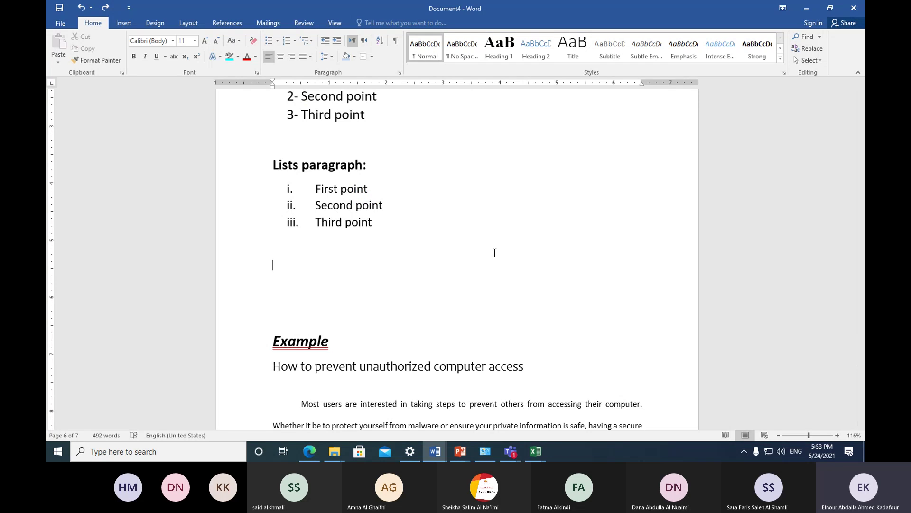
scroll(434, 282, up, 5)
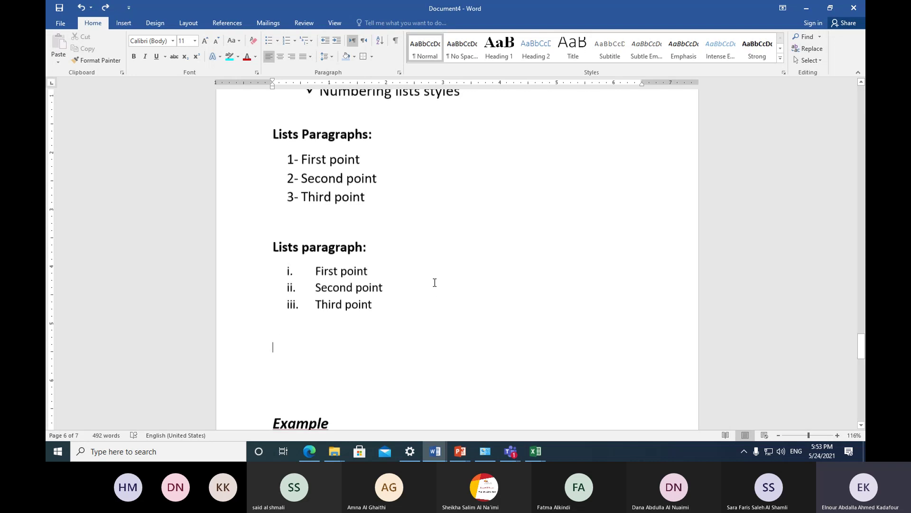
scroll(435, 282, up, 4)
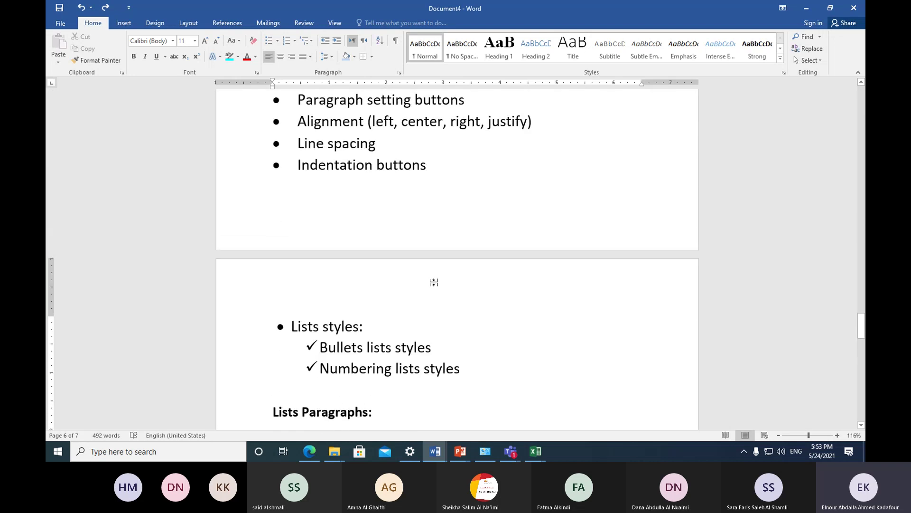
scroll(249, 213, down, 3)
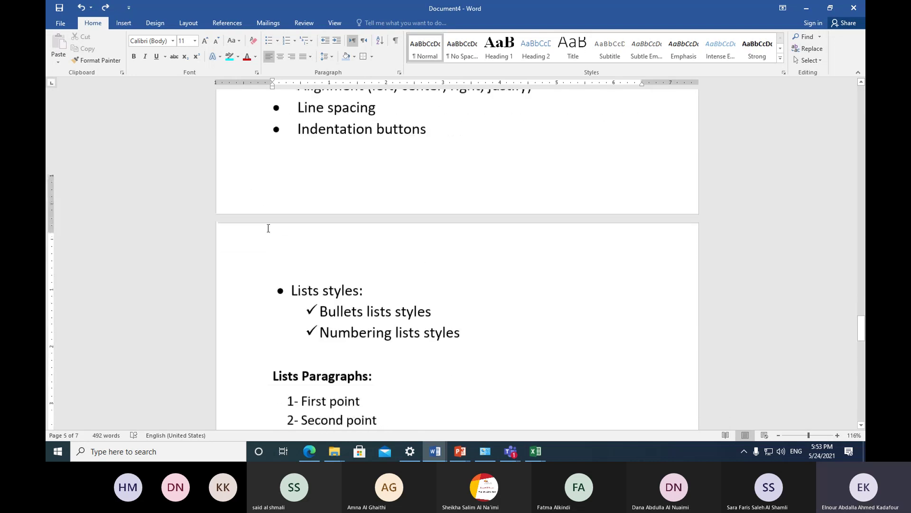
Step: Add "Multilevel list" as a check-mark item after "Numbering lists styles", and start another empty item below it
click(470, 286)
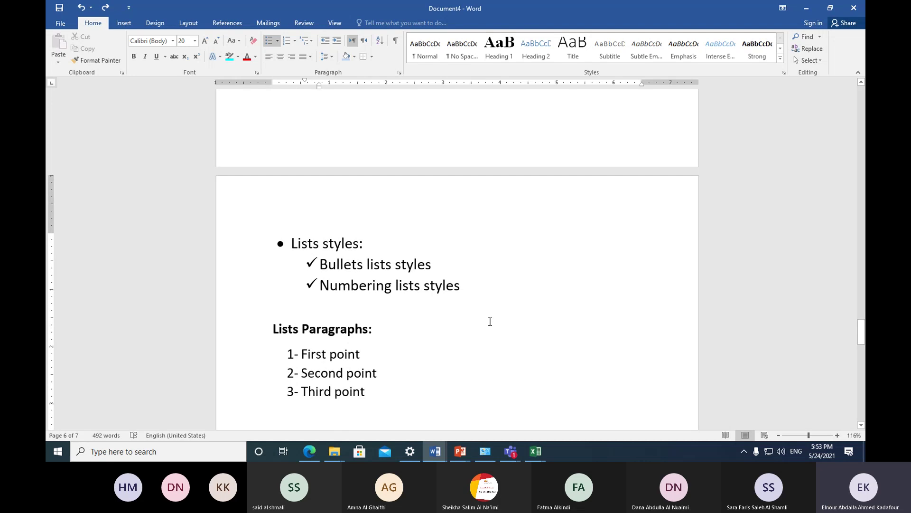
key(Return)
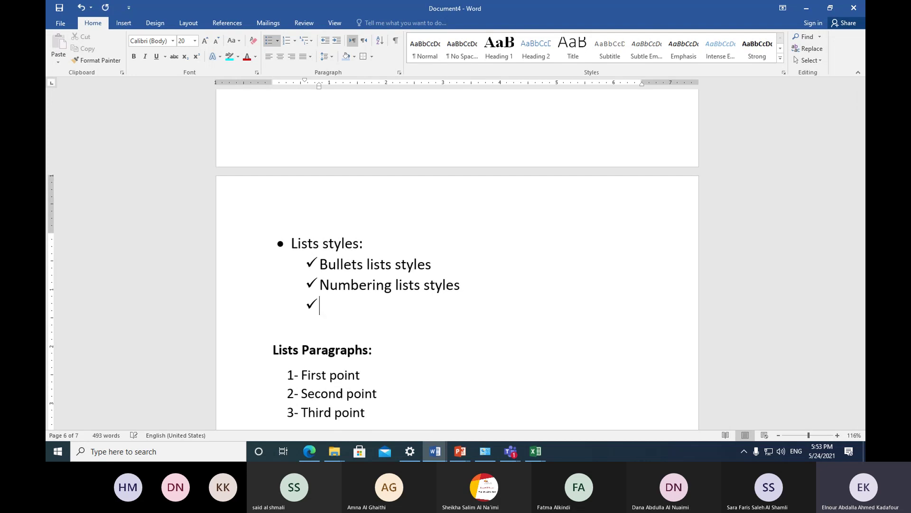
scroll(437, 293, down, 2)
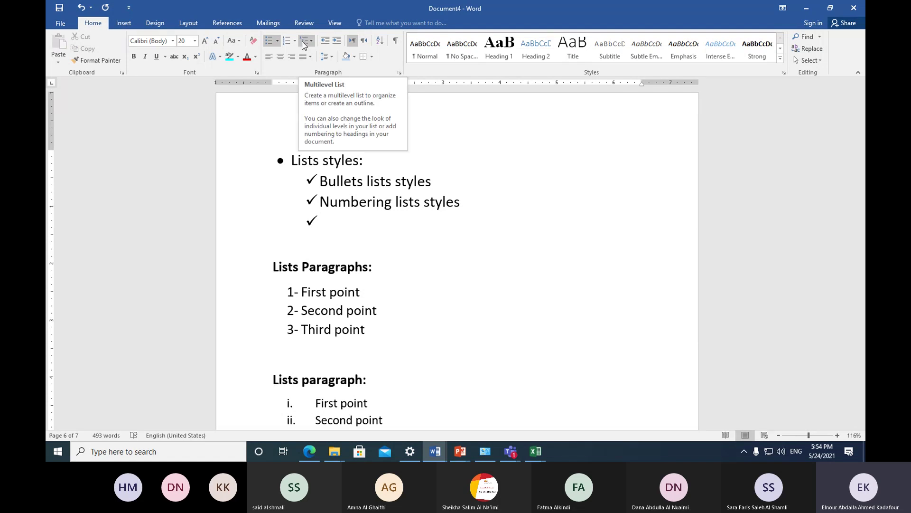
text(mul)
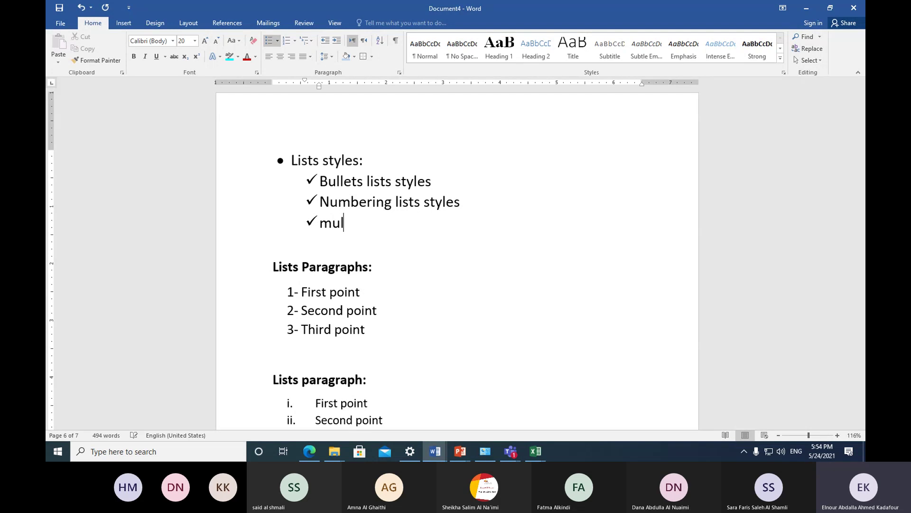
text(t)
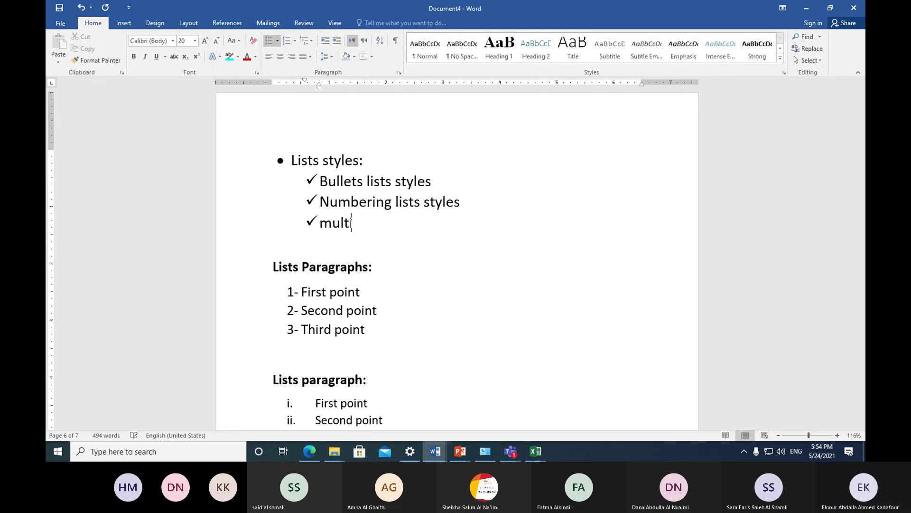
text(ilevel )
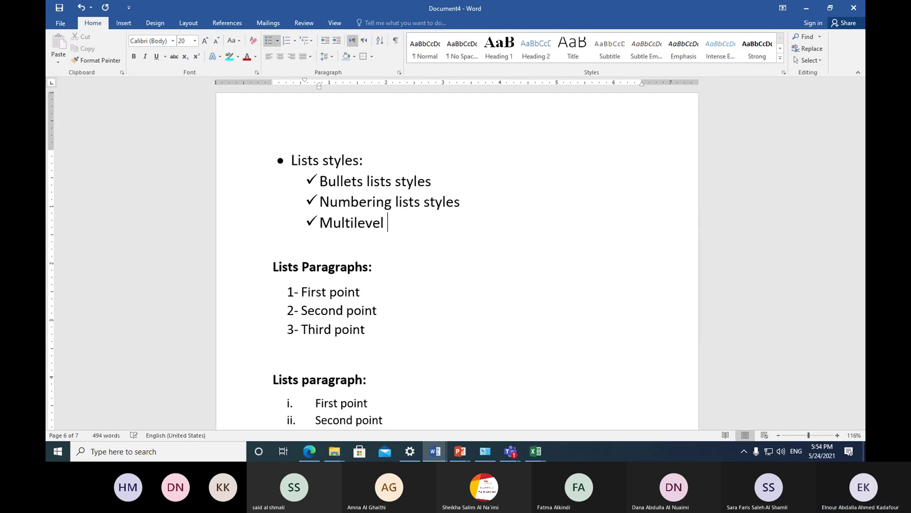
text(list)
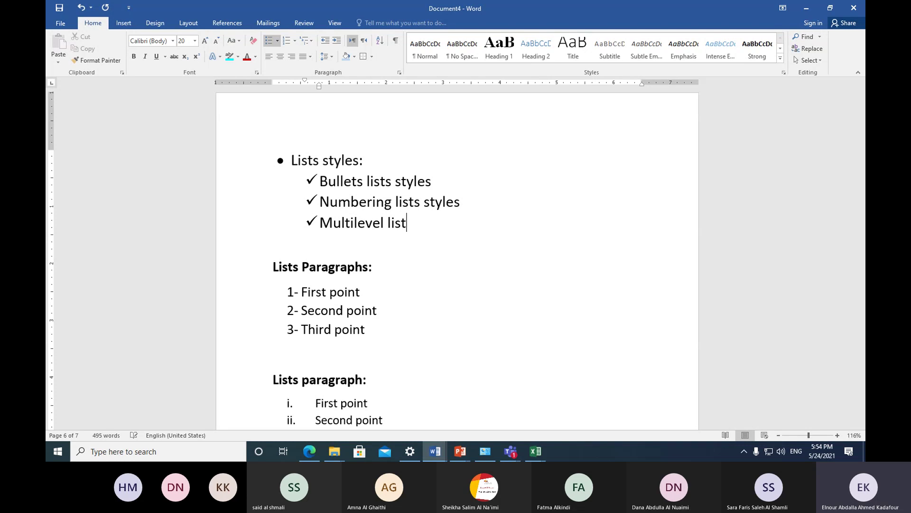
key(Return)
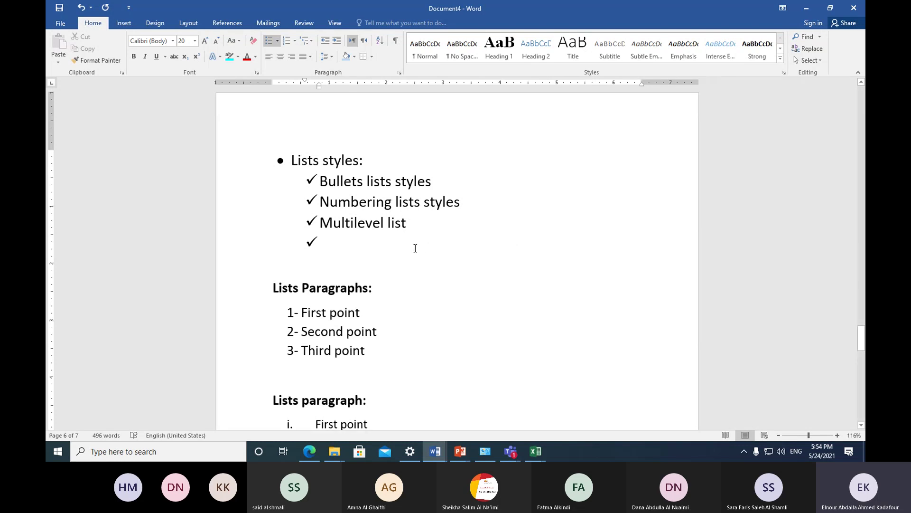
Step: Switch to Edge to look at the keyboard picture, and return to Document4 in Word
scroll(415, 247, down, 1)
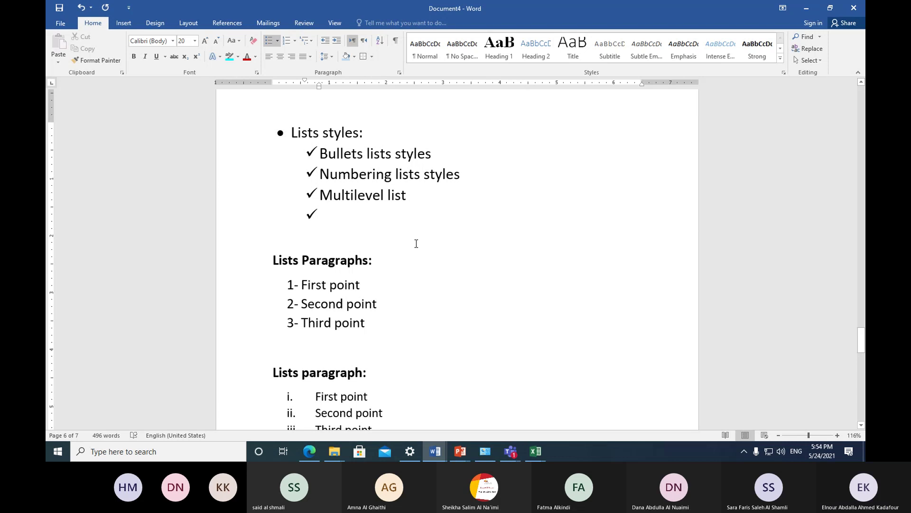
click(313, 445)
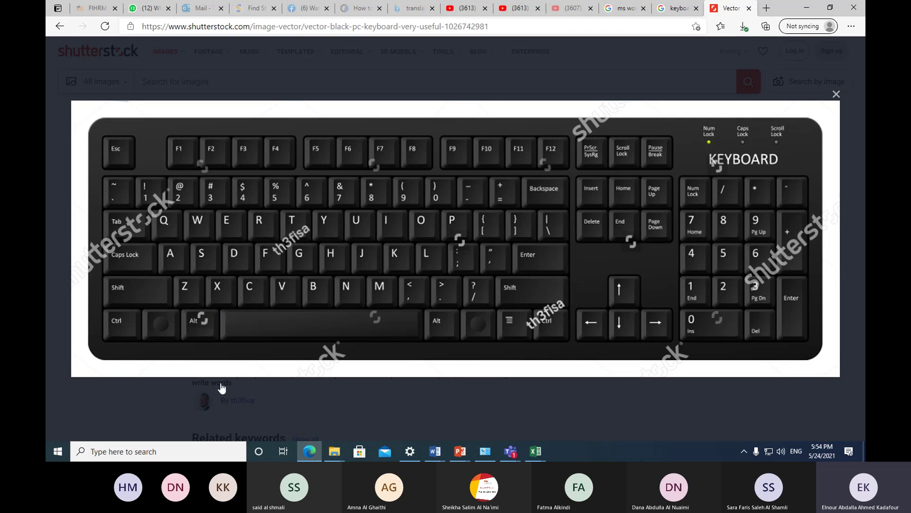
mouse_move(434, 456)
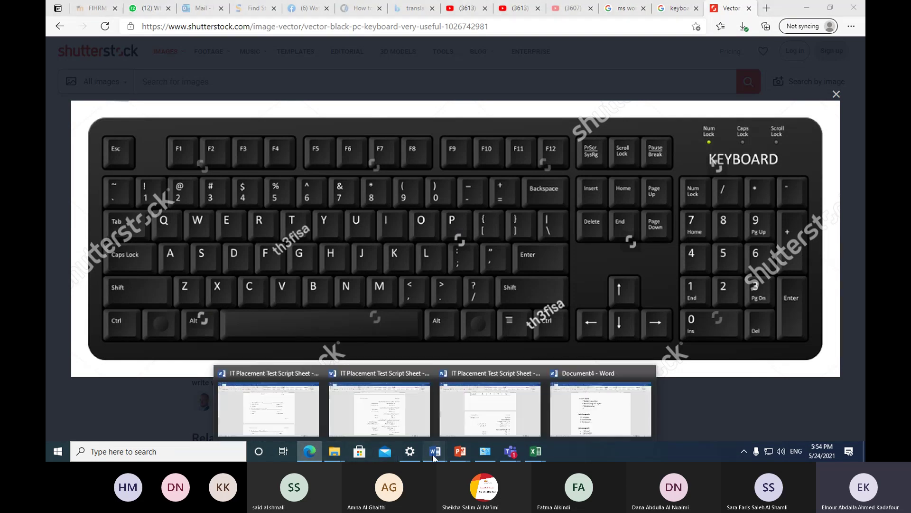
click(591, 417)
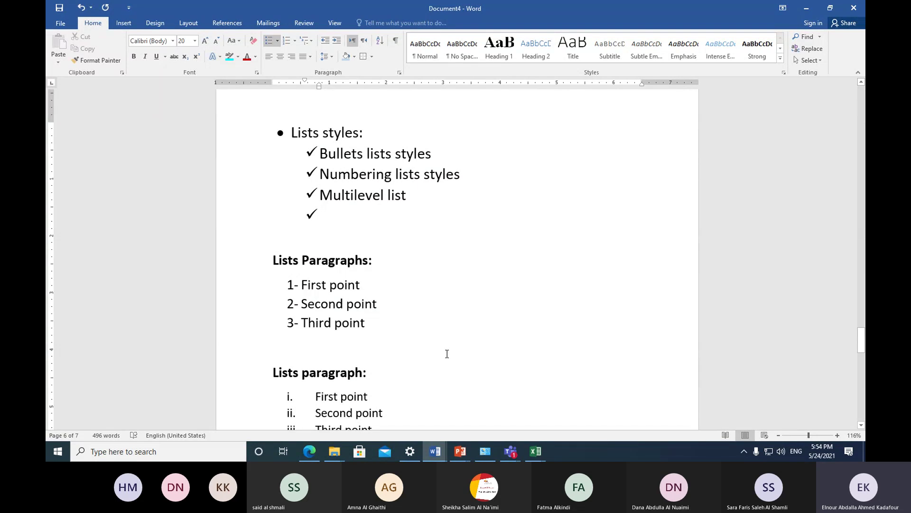
Step: Change the empty check-mark item below "Multilevel list" into a main-level round bullet matching "Lists styles:"
key(ctrl+y)
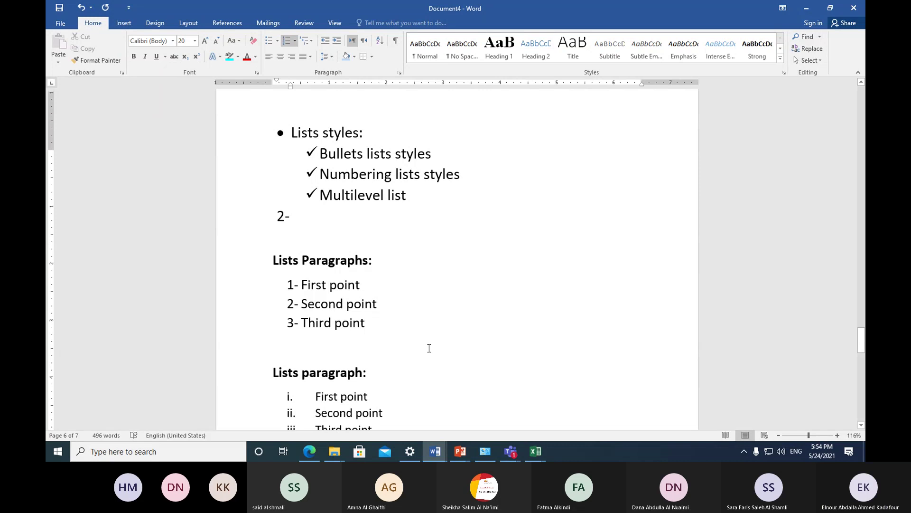
scroll(427, 346, up, 3)
click(248, 276)
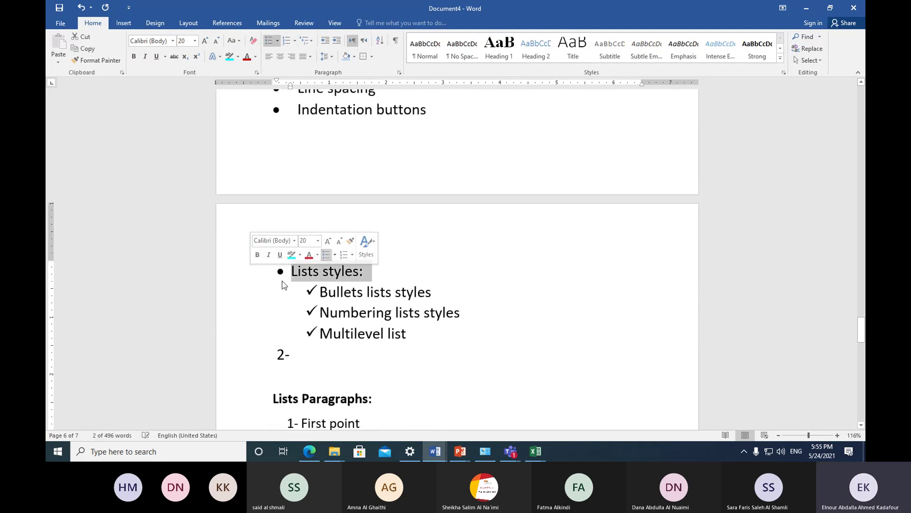
key(ctrl+z)
Step: Try adding another item below "Multilevel list" at the outer list level, and remove it again
click(412, 335)
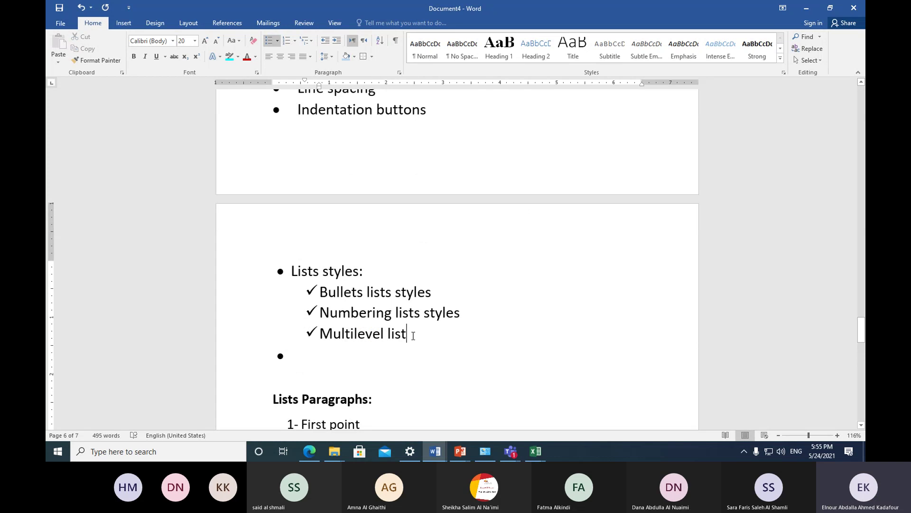
key(Return)
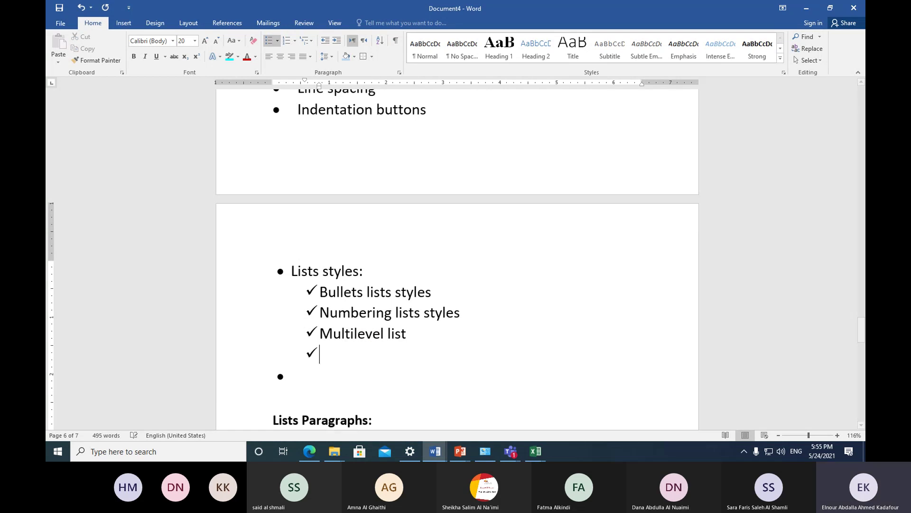
text(2-)
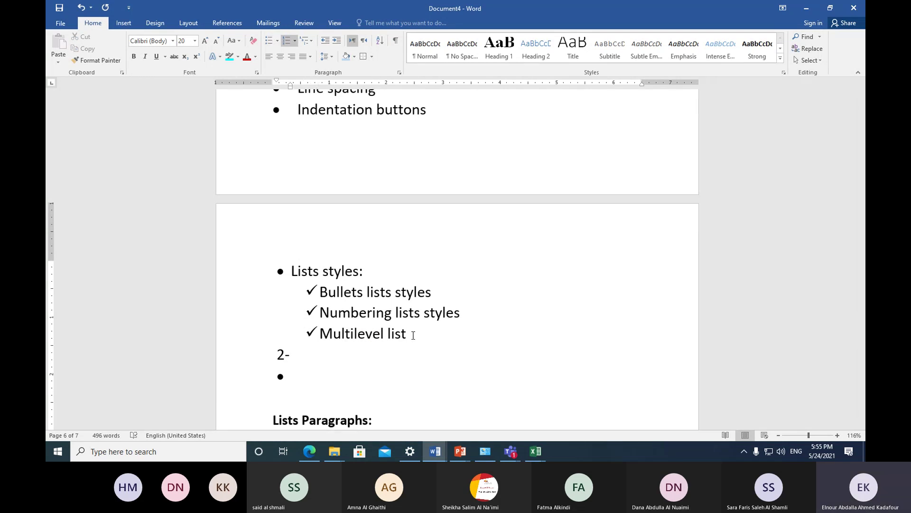
click(270, 42)
click(270, 41)
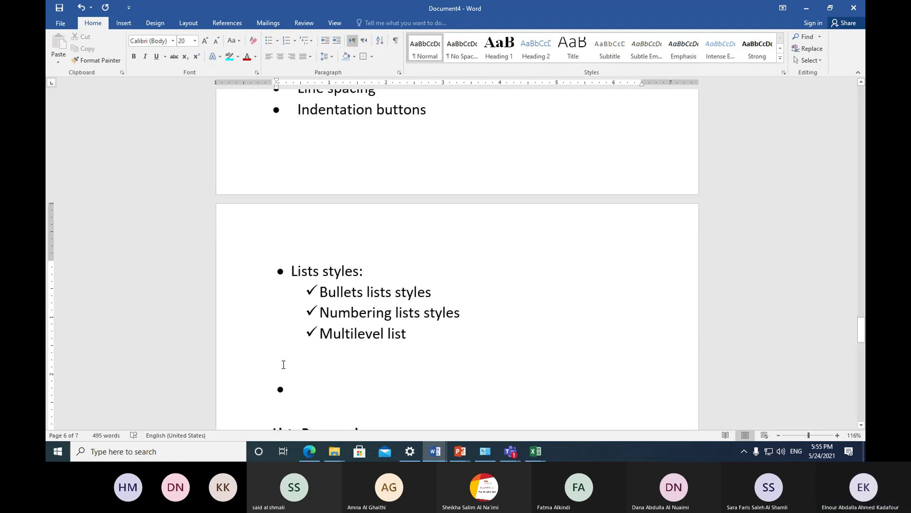
key(Delete)
Step: Start a new item after "Third point" under "Lists Paragraphs:", look at the keyboard picture in Edge, and demote the item one level in Word
scroll(293, 366, down, 3)
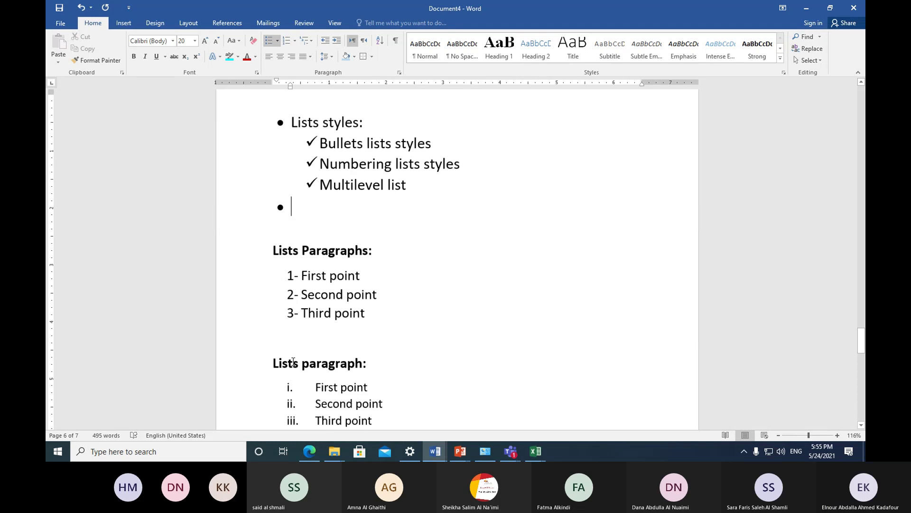
click(369, 295)
scroll(379, 329, down, 2)
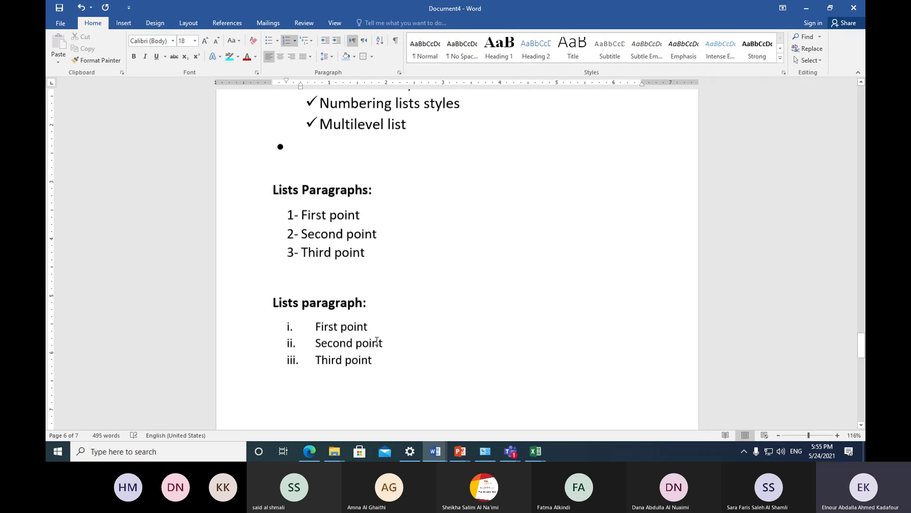
scroll(377, 341, down, 1)
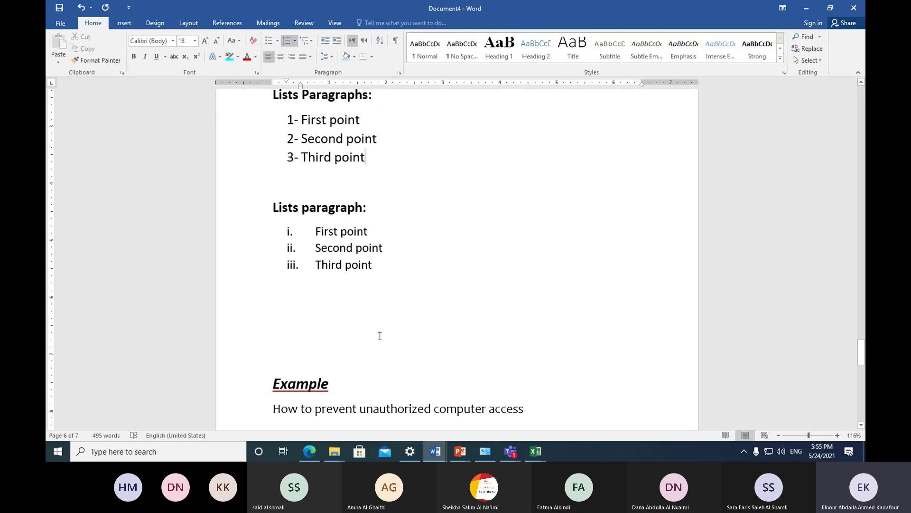
key(Return)
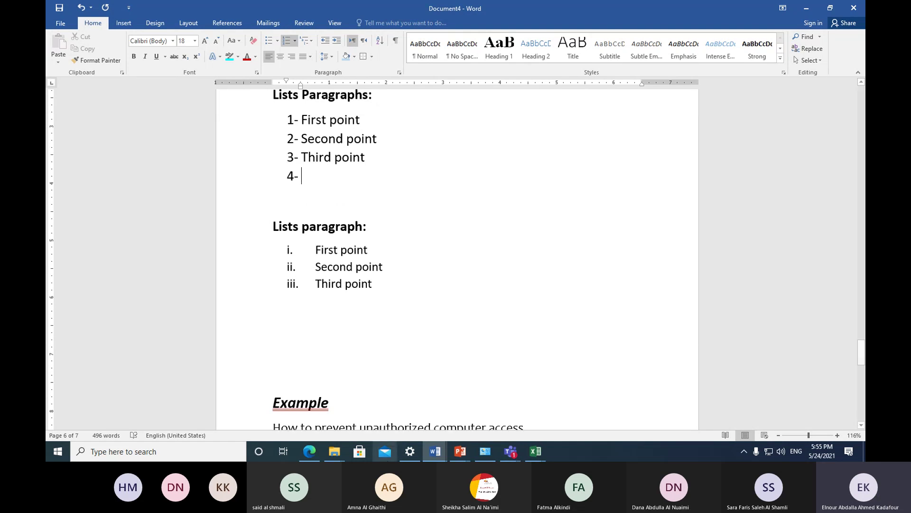
click(309, 450)
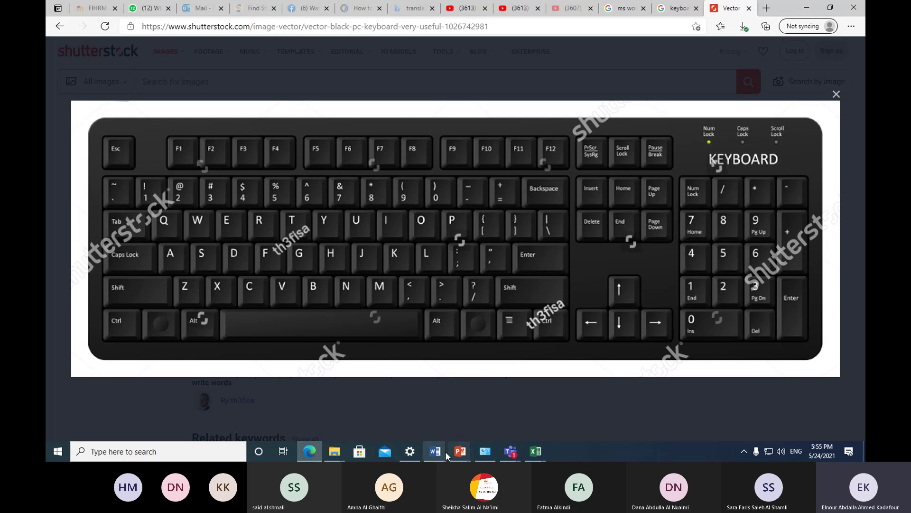
mouse_move(437, 454)
click(570, 409)
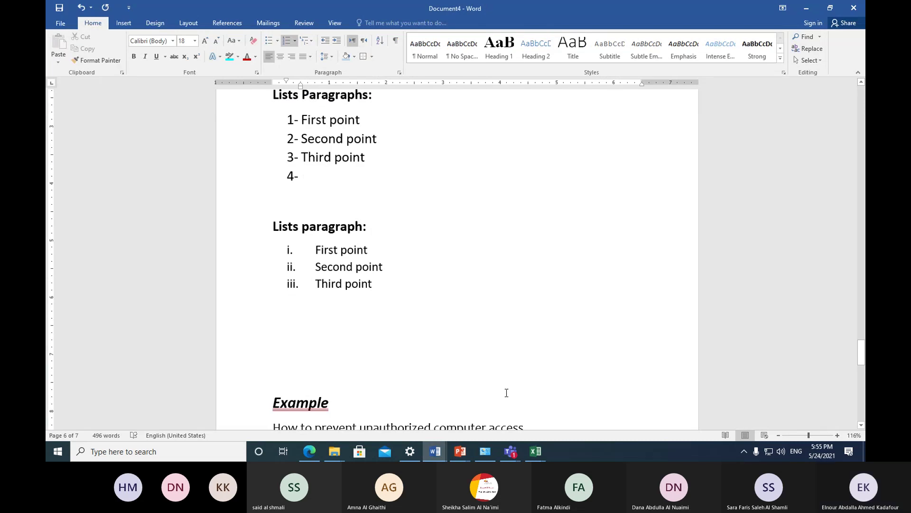
key(Tab)
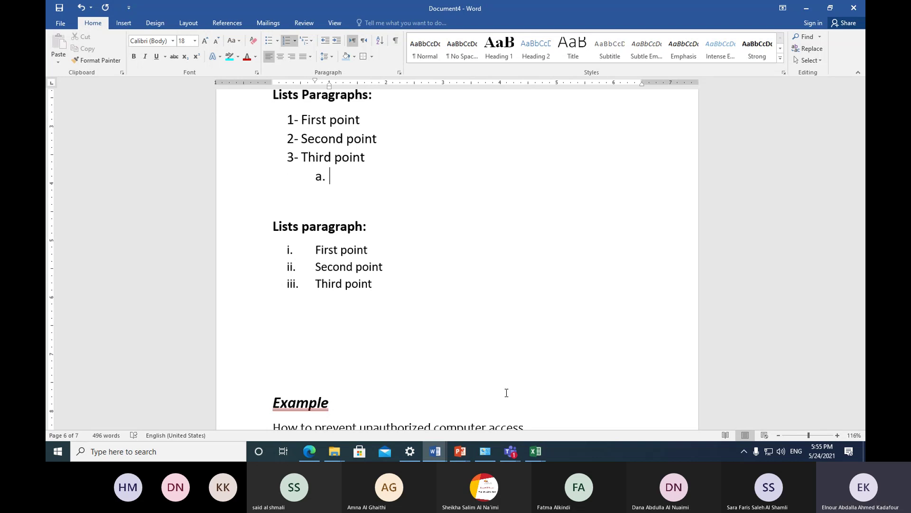
Step: Enter "Sub point 1" and "Sub point 2" as sub-items of "Third point", and start another empty sub-item below them
text(sbu)
key(BackSpace)
key(BackSpace)
text(ub poin)
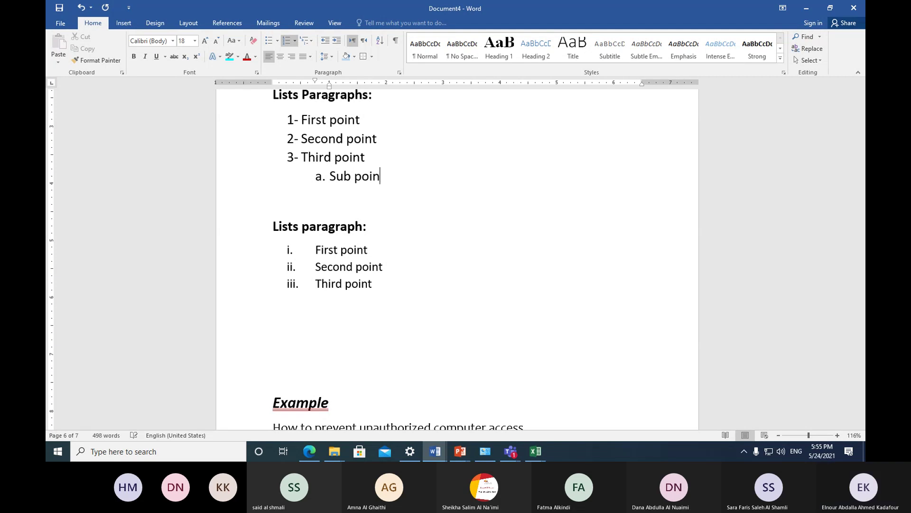
text(r)
key(BackSpace)
text(t)
text(1)
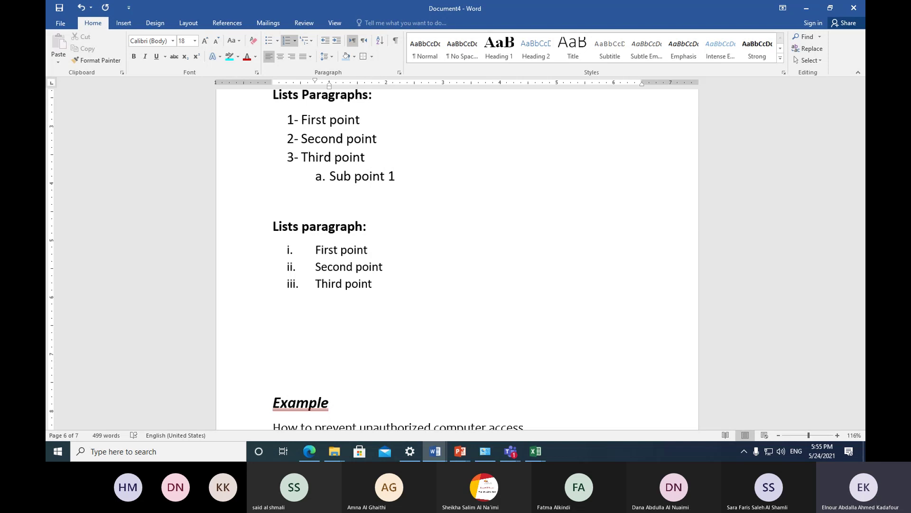
key(Return)
text(sub point )
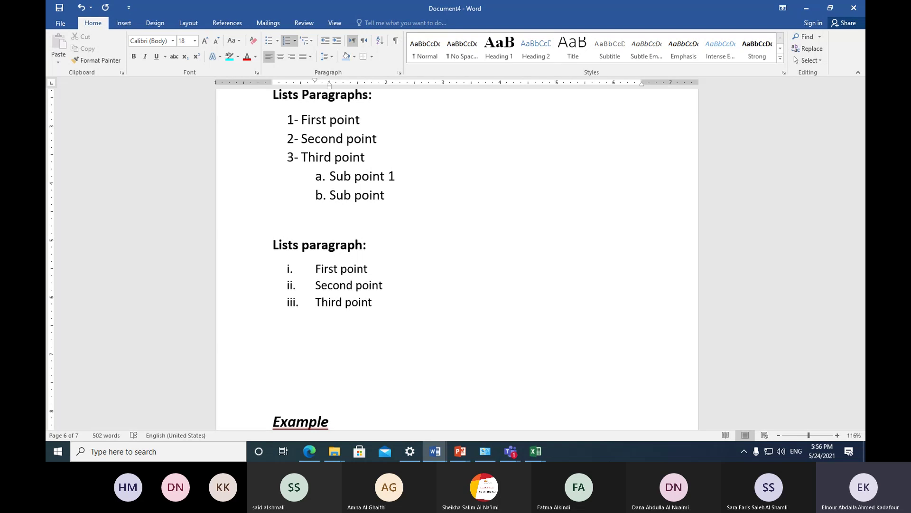
text(2)
key(Return)
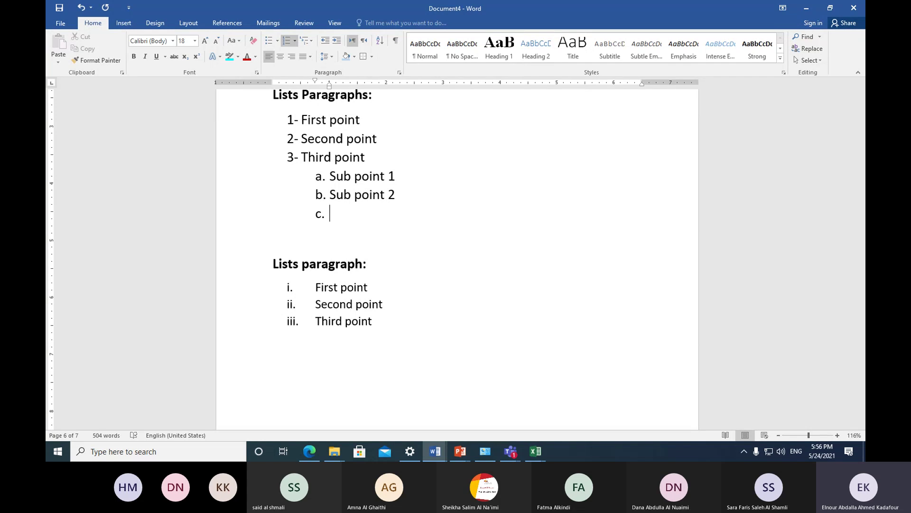
Step: Promote the empty item after "Sub point 2" to the main numbering level, consulting the keyboard picture in Edge before and after
click(310, 453)
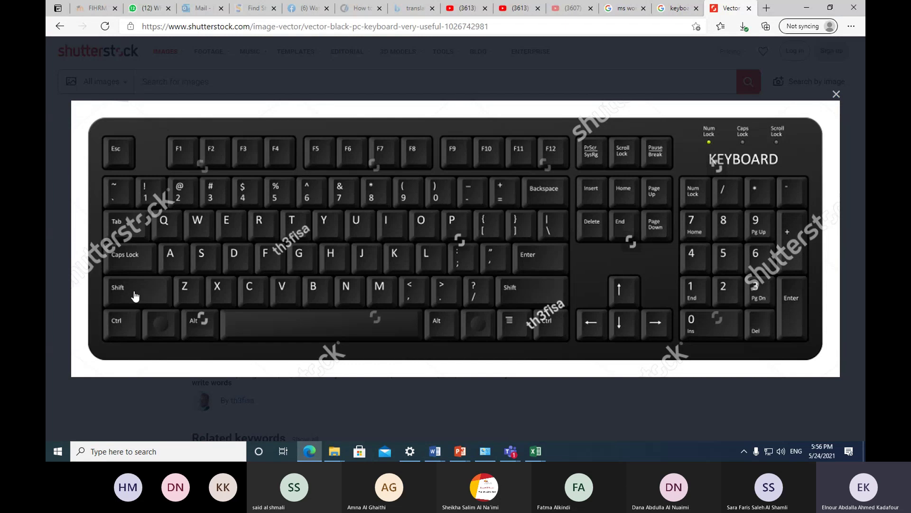
click(434, 453)
click(563, 420)
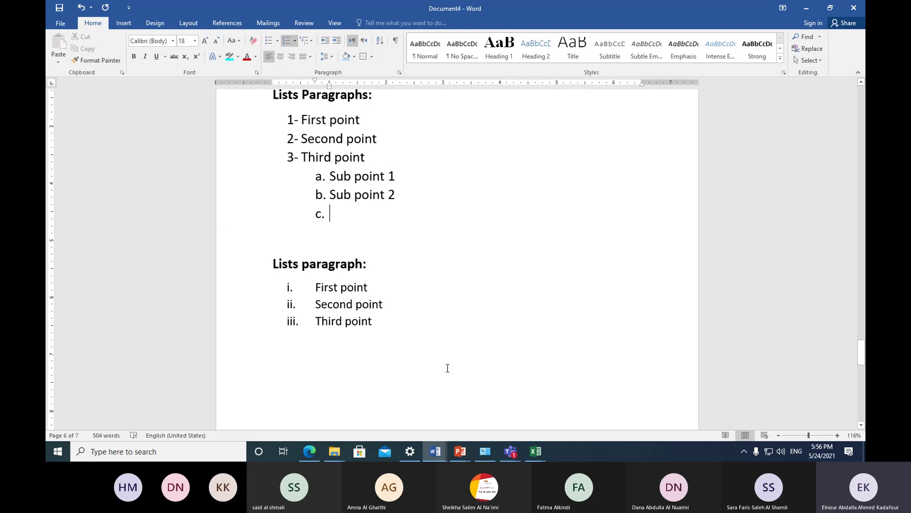
key(shift+Tab)
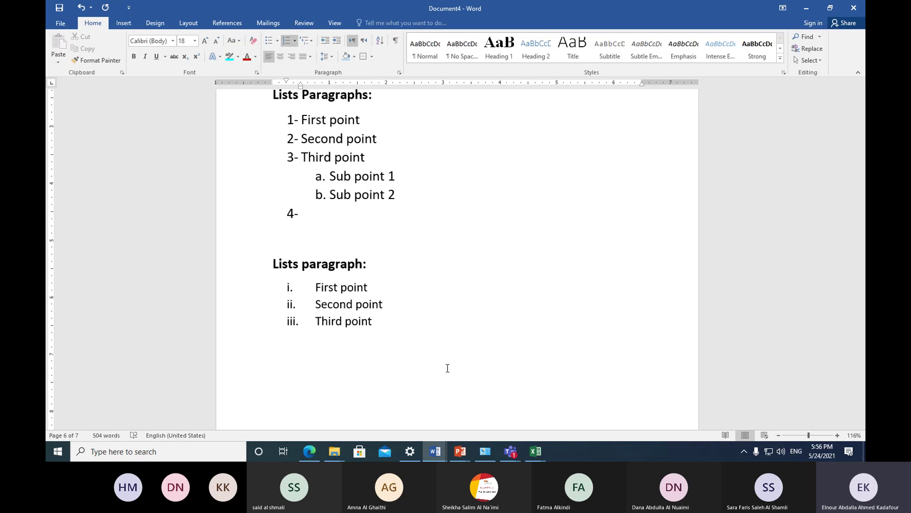
click(314, 451)
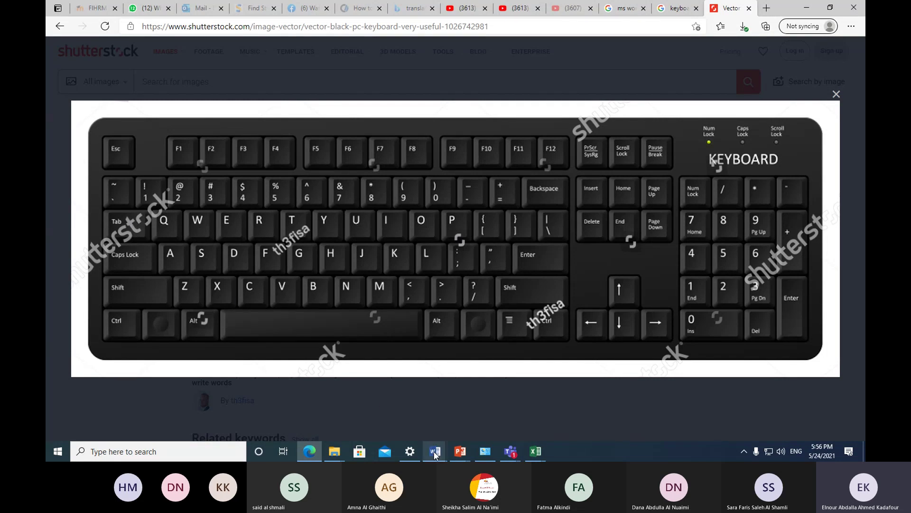
mouse_move(436, 454)
click(601, 413)
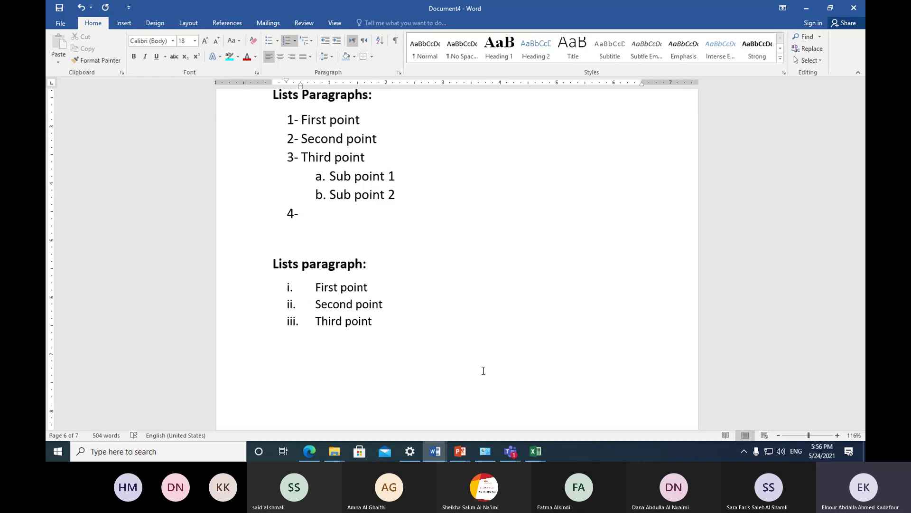
Step: Enter "Shading (background color)" in the empty bullet below "Multilevel list" and apply light blue shading to that paragraph
scroll(394, 316, up, 3)
scroll(394, 316, up, 10)
scroll(392, 316, down, 4)
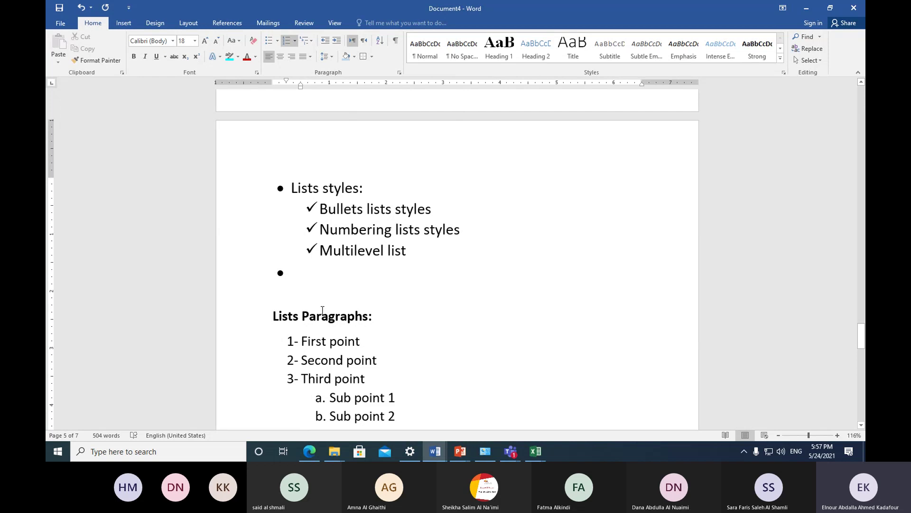
click(307, 275)
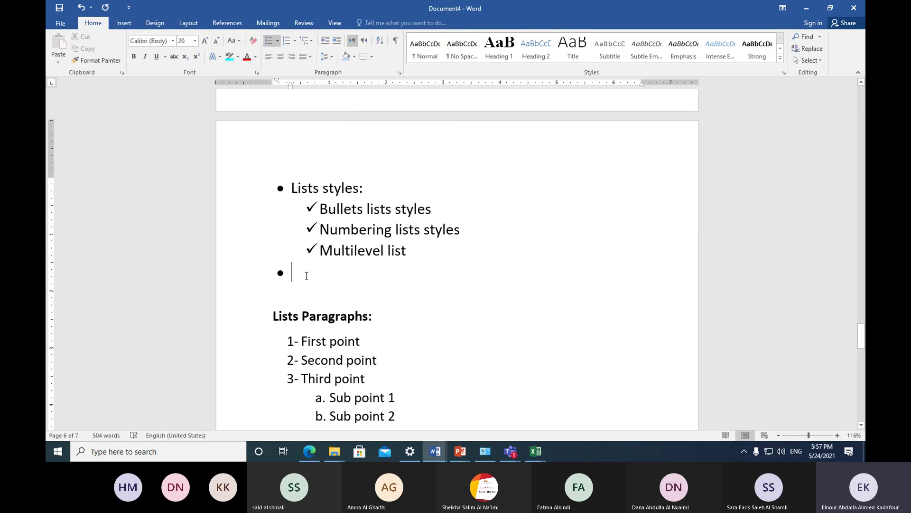
text(shadin)
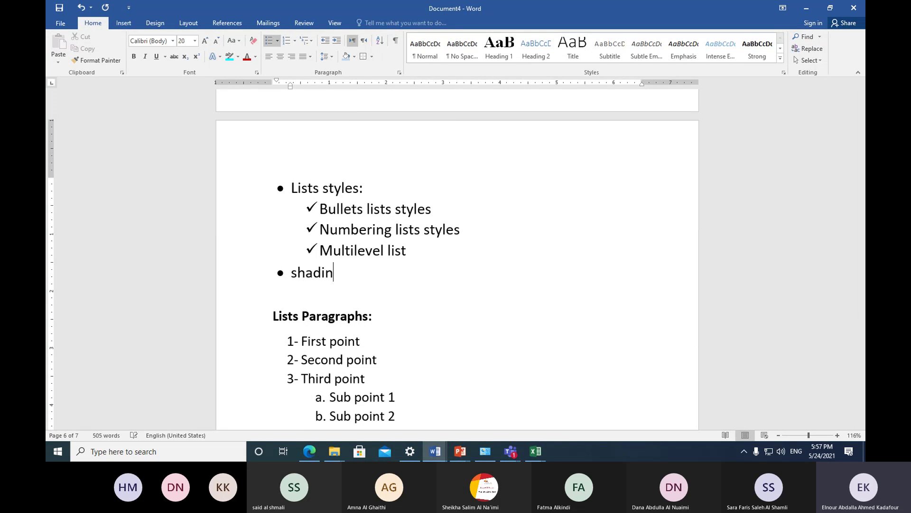
text(g ()
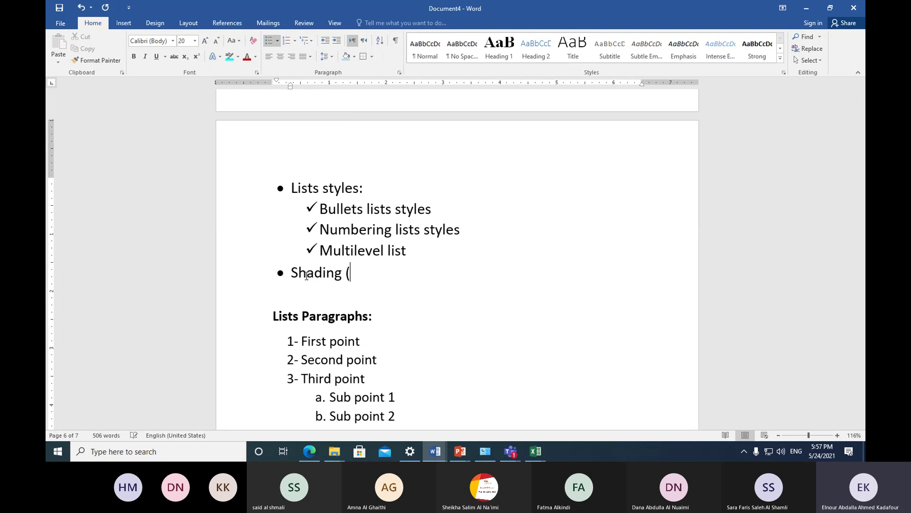
text(backgrou)
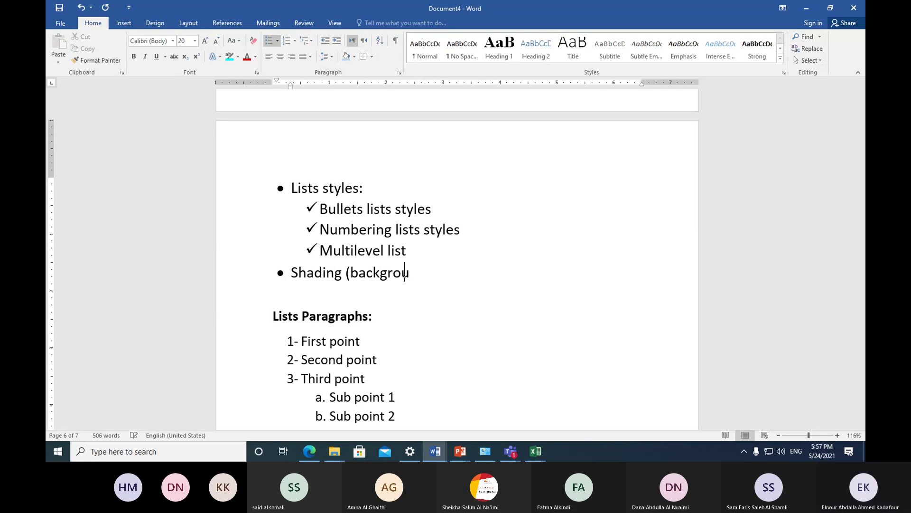
text(nd color))
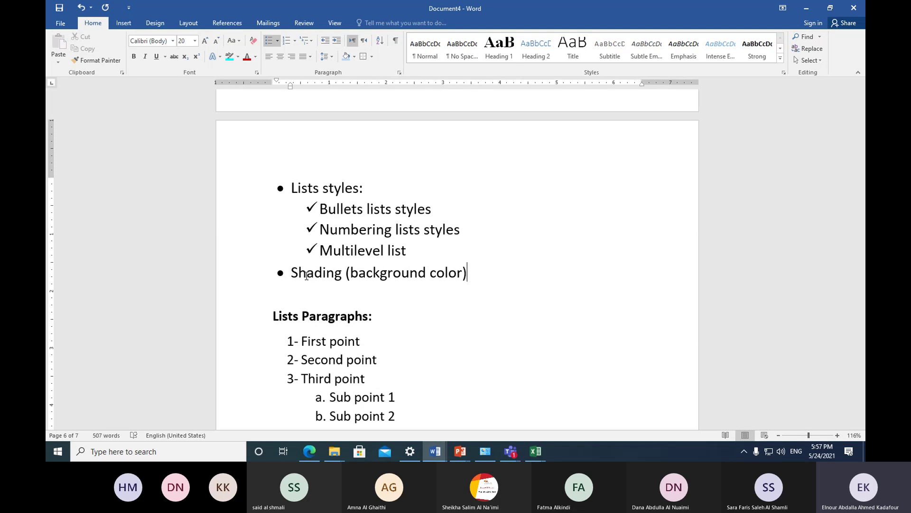
mouse_move(291, 273)
mouse_down()
mouse_move(481, 278)
mouse_move(469, 273)
mouse_up()
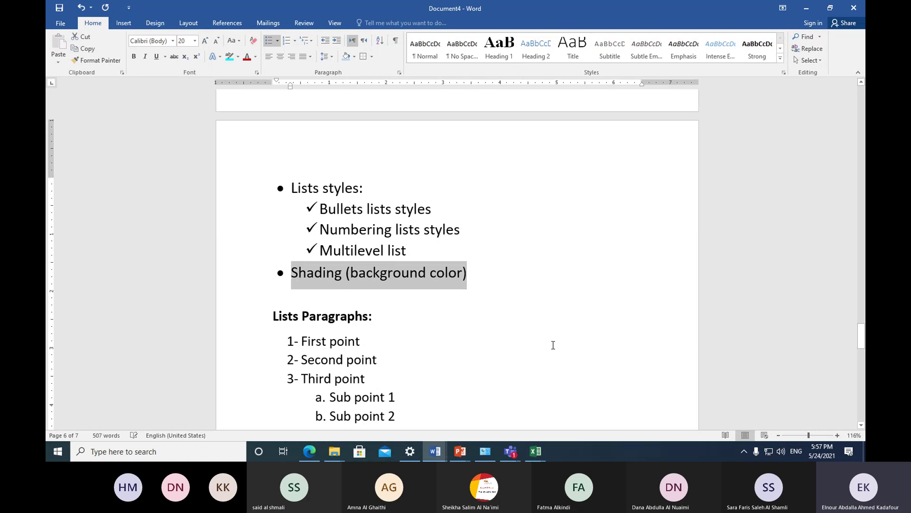
click(346, 58)
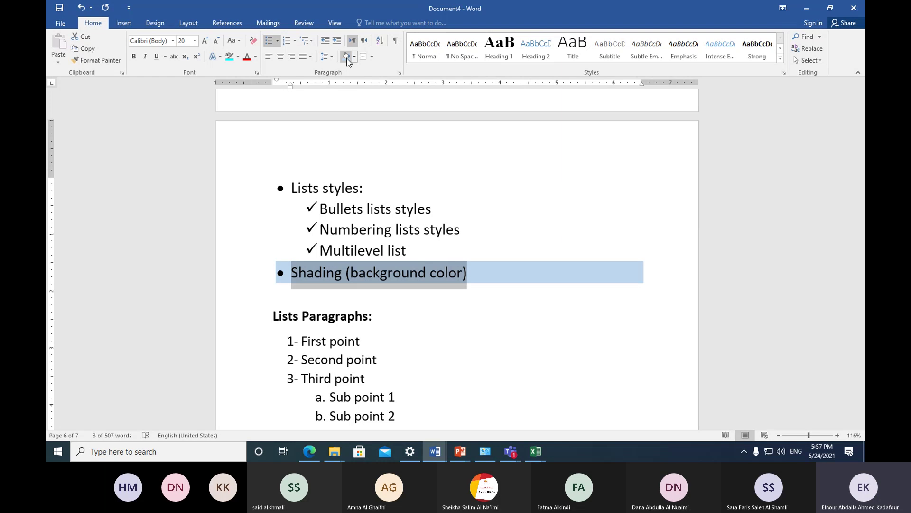
Step: Compare the shaded paragraph with the highlighted "Highlighting pen tool color" item in the earlier font notes
scroll(400, 184, up, 3)
scroll(399, 183, up, 12)
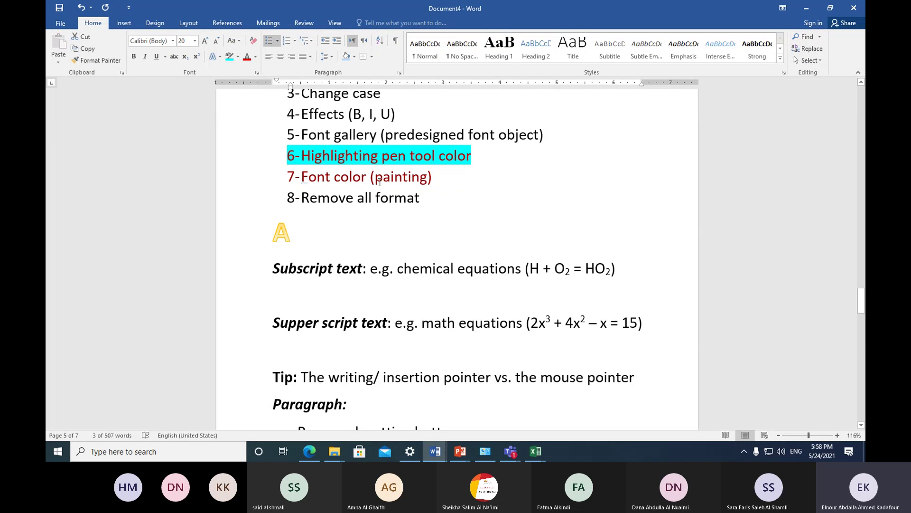
scroll(395, 200, down, 10)
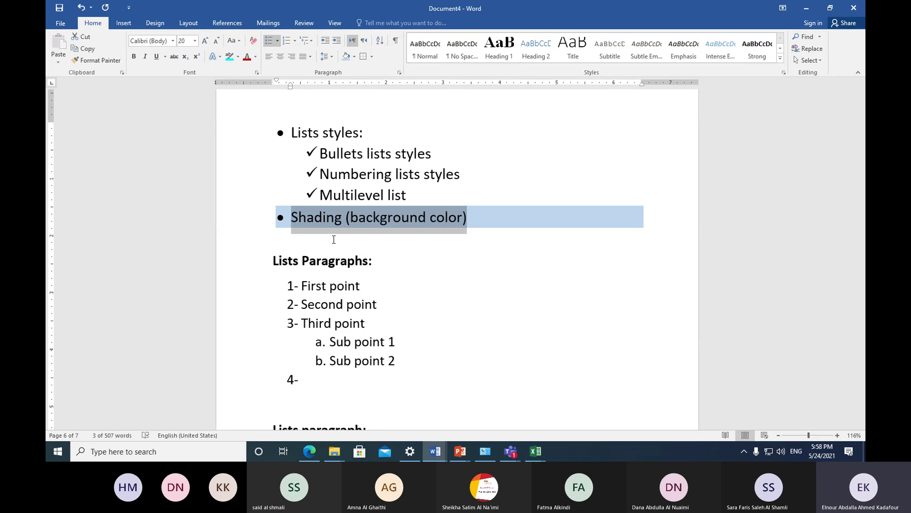
scroll(333, 239, up, 10)
scroll(313, 179, up, 9)
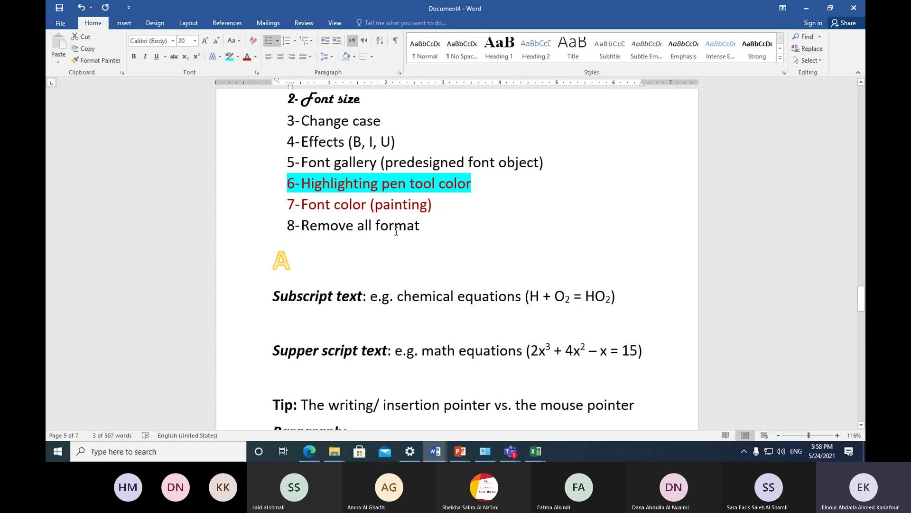
scroll(429, 261, down, 3)
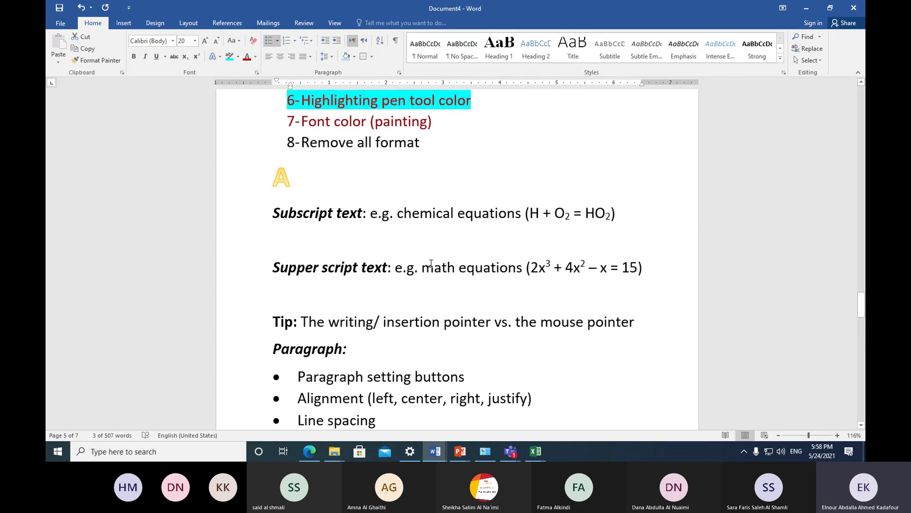
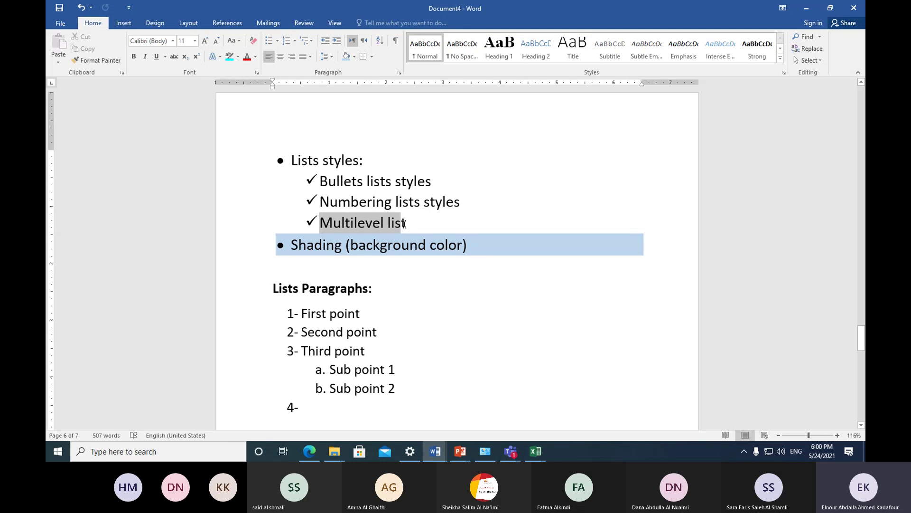
Step: Try light blue shading on the selected text of the "Multilevel list" item, and undo it
drag(404, 224, 404, 223)
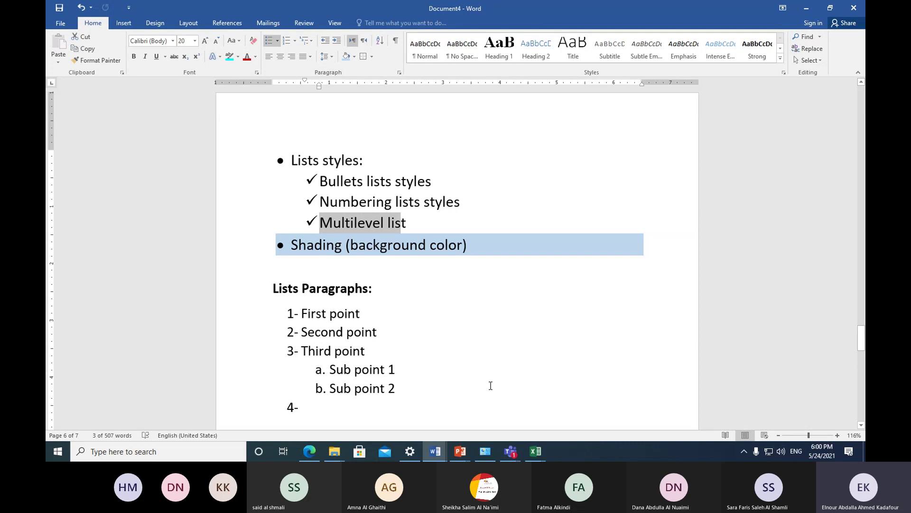
key(shift+End)
key(shift+Left)
click(346, 56)
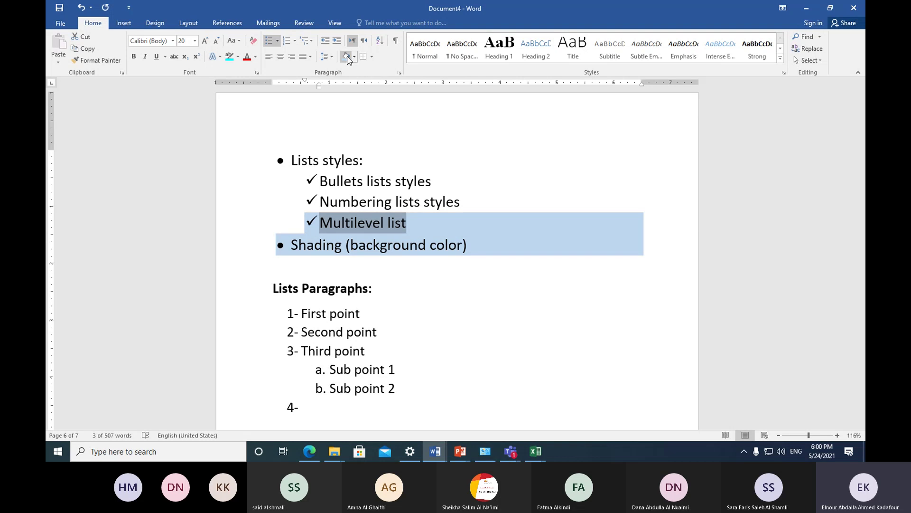
key(ctrl+z)
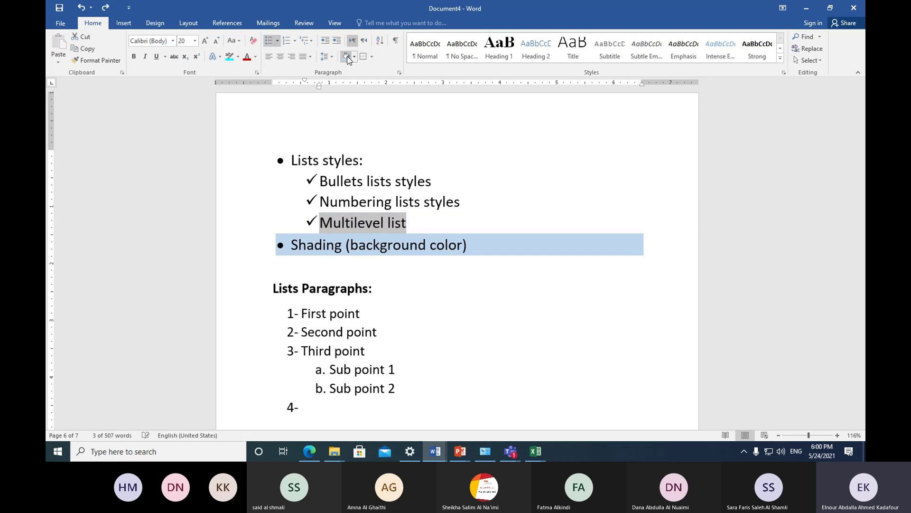
Step: Try the light blue shading again with only part of the "Multilevel list" text selected, and undo it
click(406, 224)
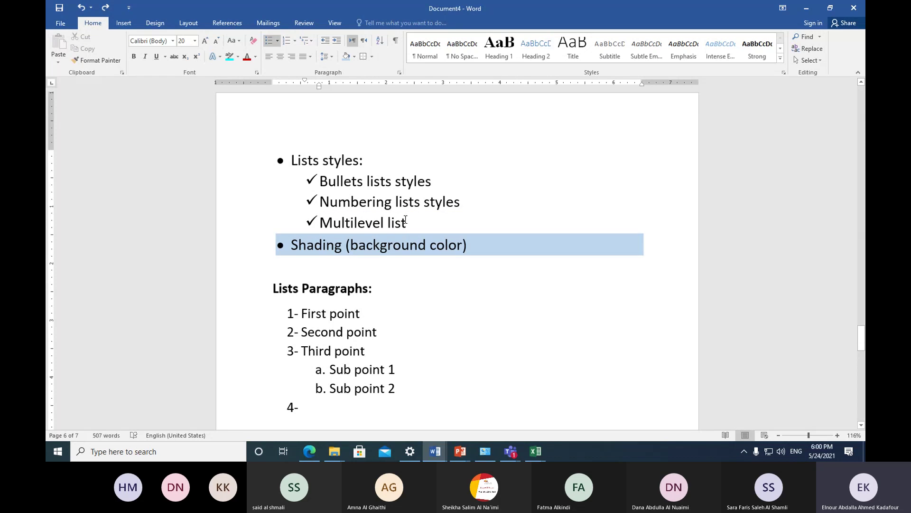
drag(406, 224, 329, 220)
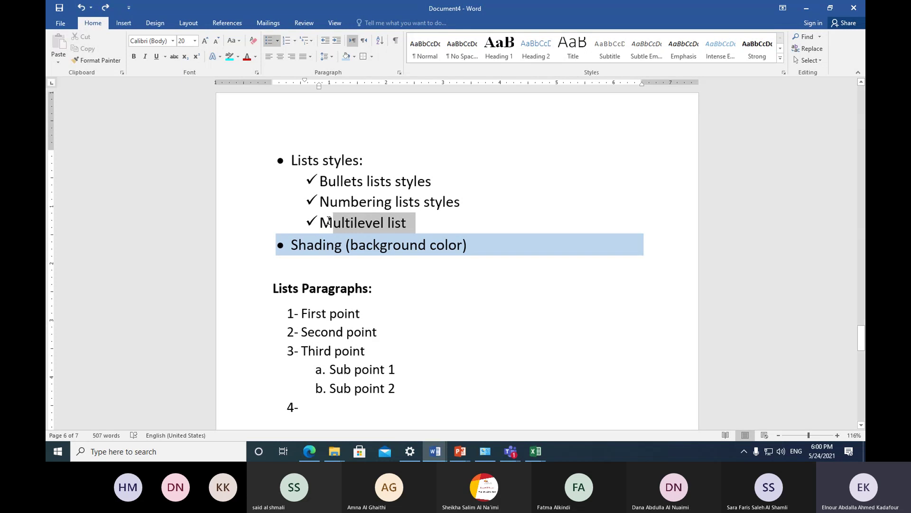
click(321, 222)
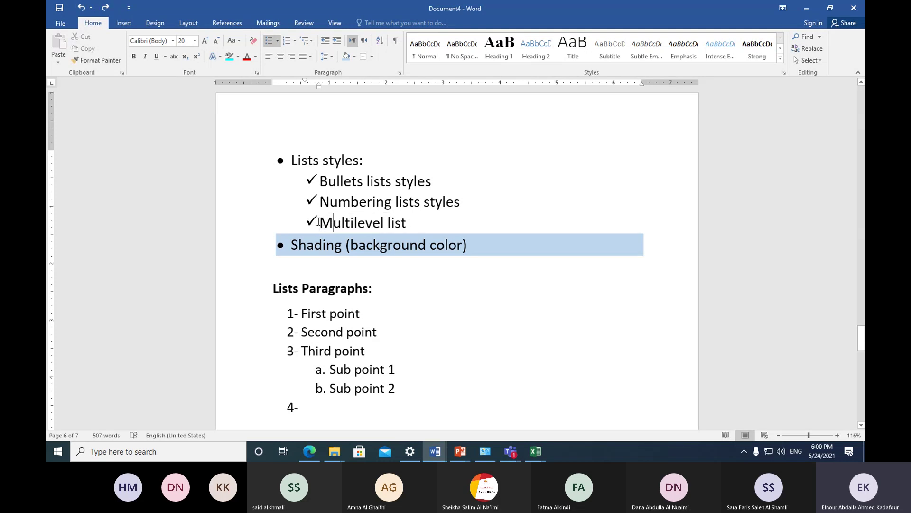
click(407, 223)
key(shift+Left)
key(shift+Left)
key(shift+Left)
key(shift+Left)
key(shift+Left)
key(shift+Left)
key(shift+Left)
key(shift+Left)
key(shift+Left)
key(shift+Left)
key(shift+Left)
key(shift+Left)
key(shift+Left)
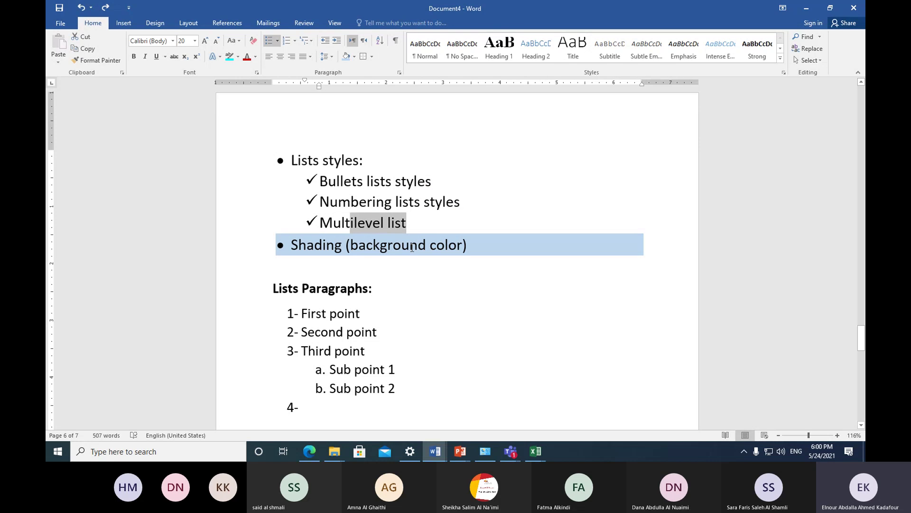
click(345, 57)
key(ctrl+z)
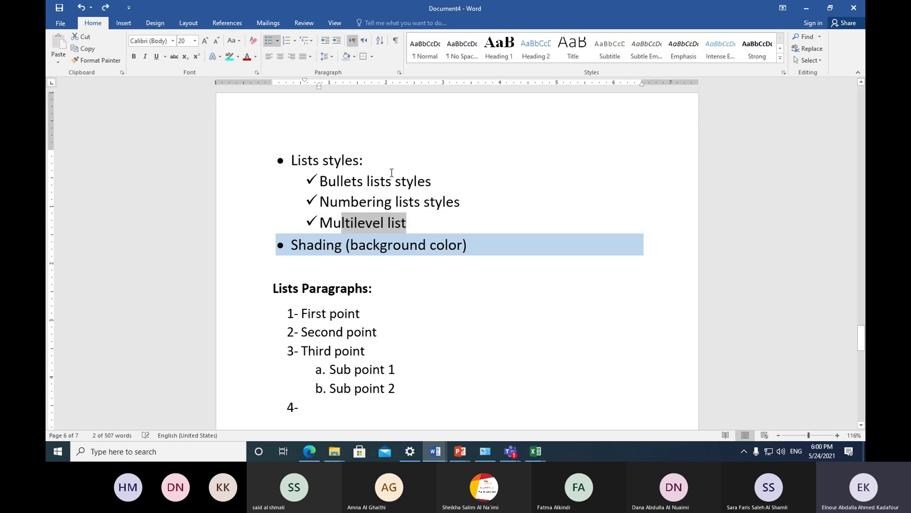
Step: Try light blue shading on the "Lists Paragraphs:" heading, undo it, and look through the shading colors without choosing one
scroll(404, 312, down, 1)
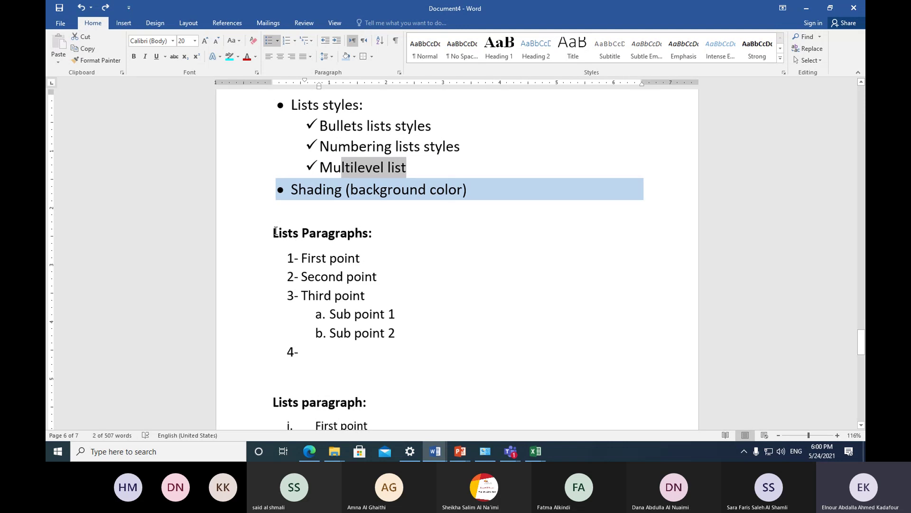
drag(276, 233, 337, 230)
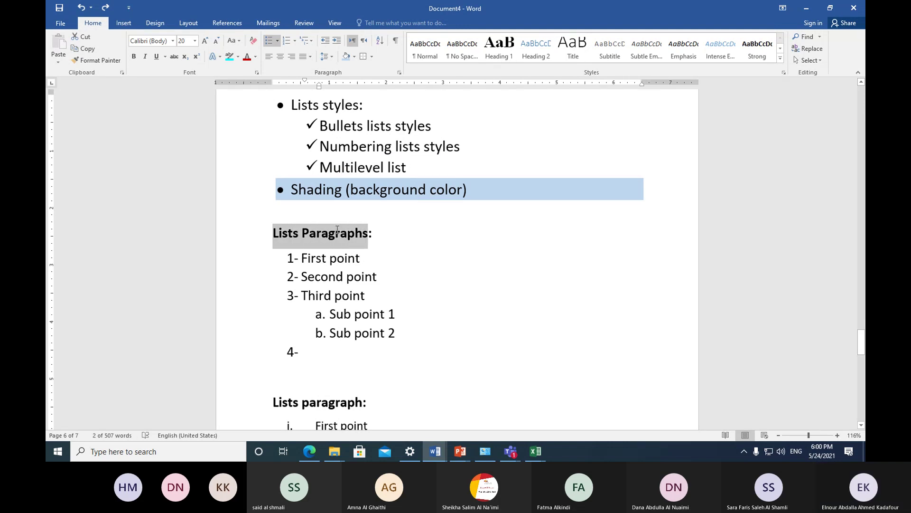
click(346, 56)
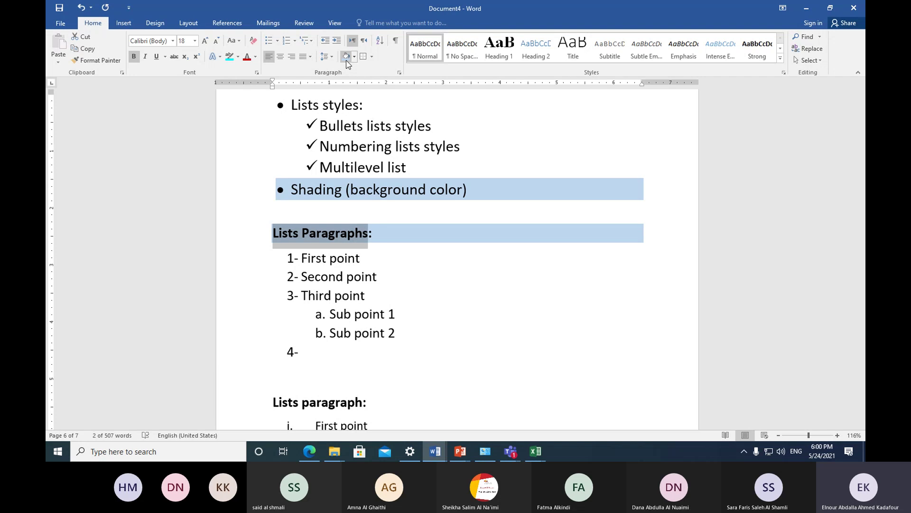
key(ctrl+z)
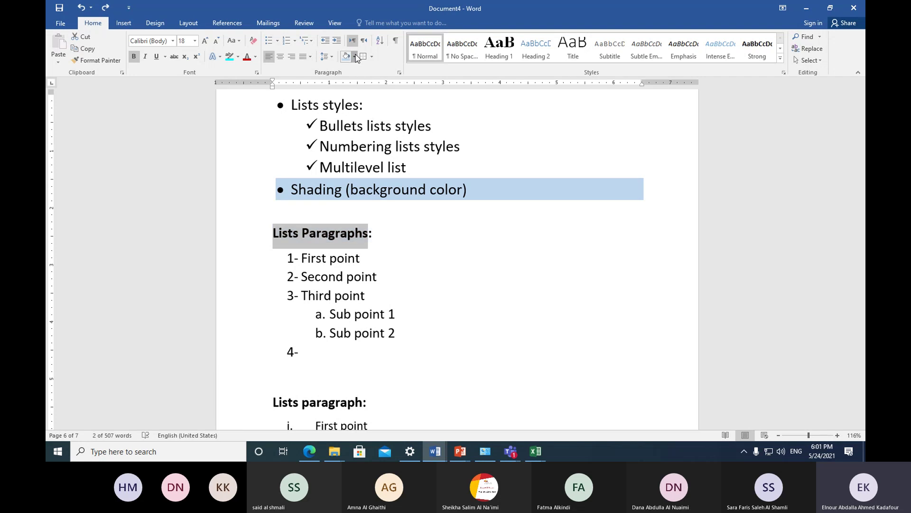
click(355, 56)
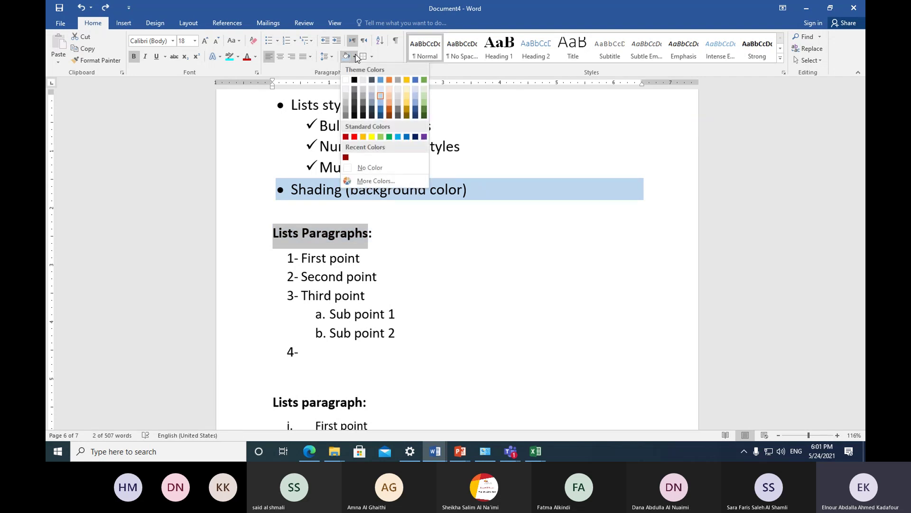
click(401, 249)
click(398, 248)
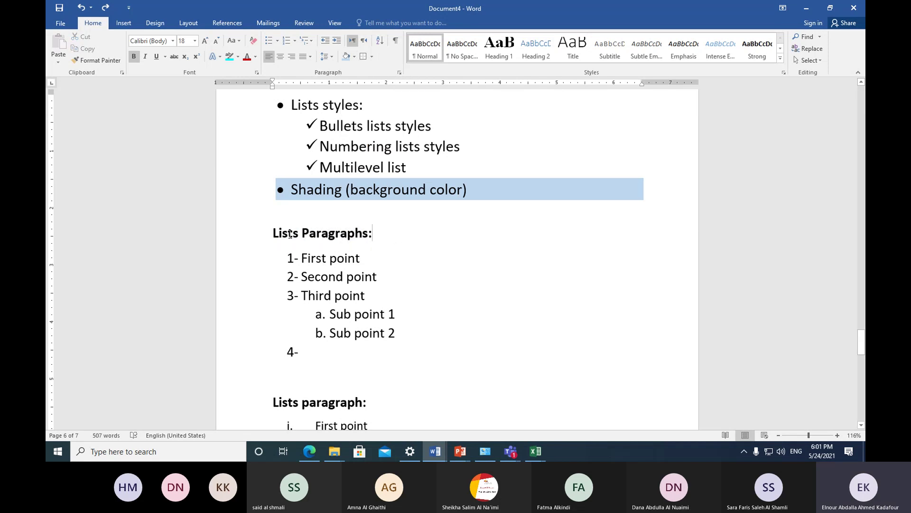
Step: Try the text highlight color on the words "Lists Paragraphs" in the heading, and undo it
drag(274, 232, 370, 238)
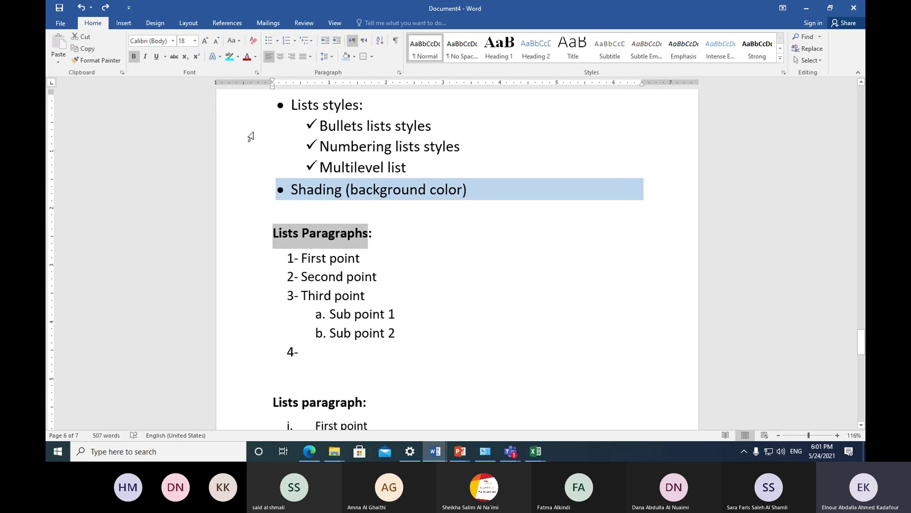
click(230, 57)
key(ctrl+z)
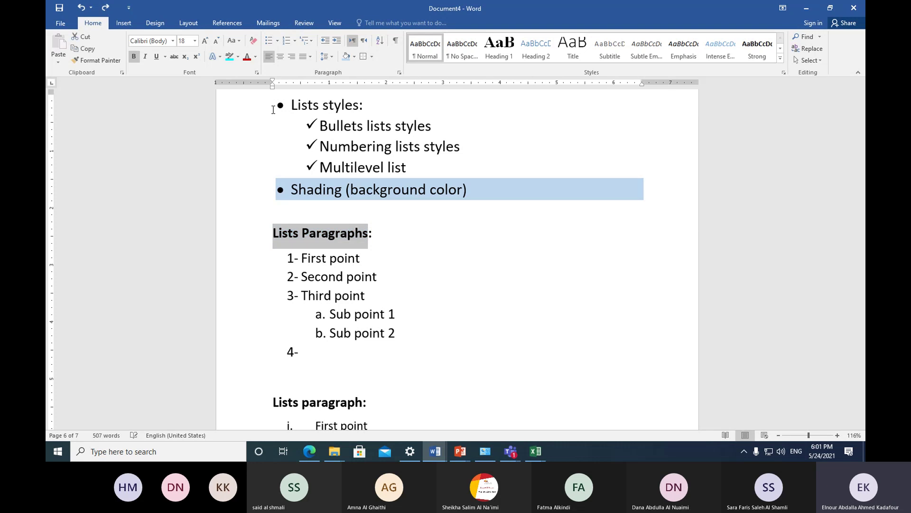
click(416, 260)
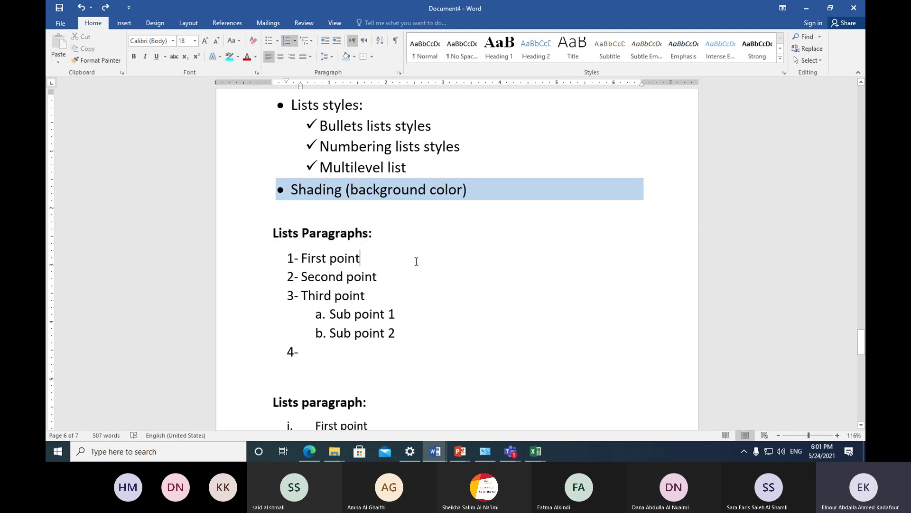
Step: Shade the whole "Lists Paragraphs:" heading paragraph with the lightest orange theme color
click(244, 238)
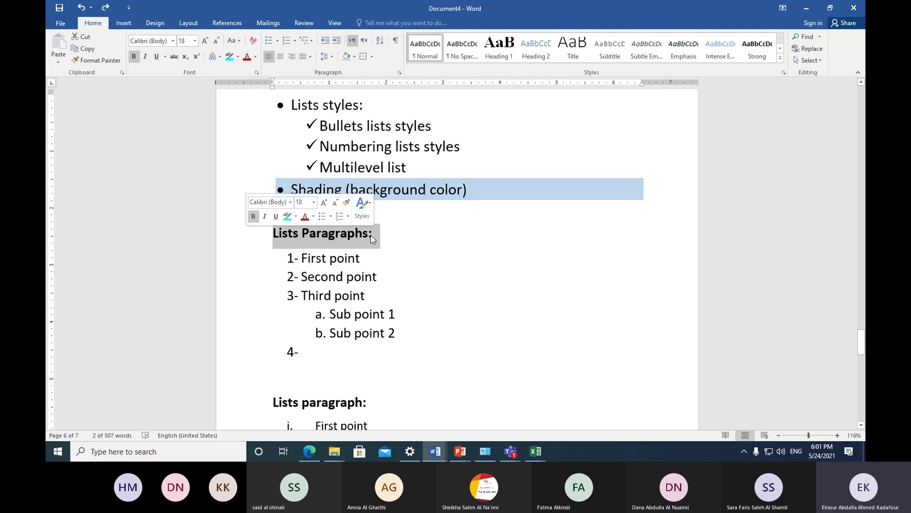
click(354, 56)
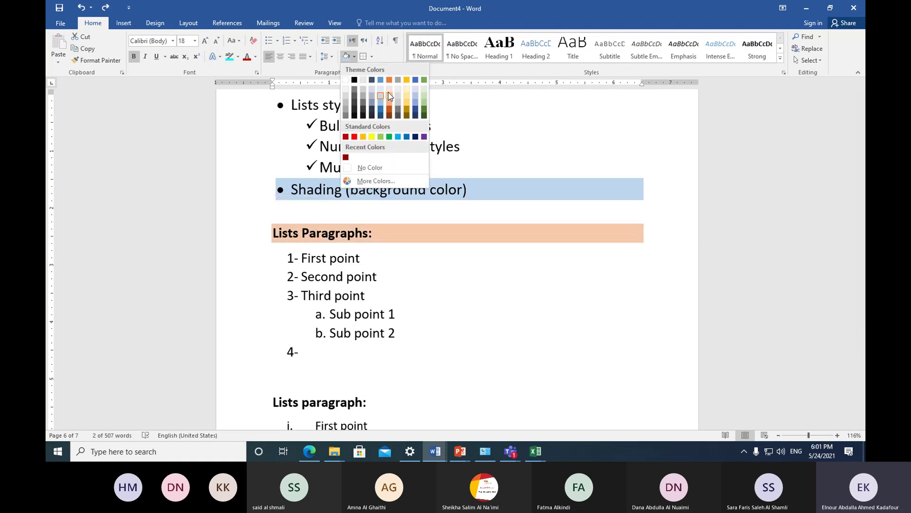
key(Escape)
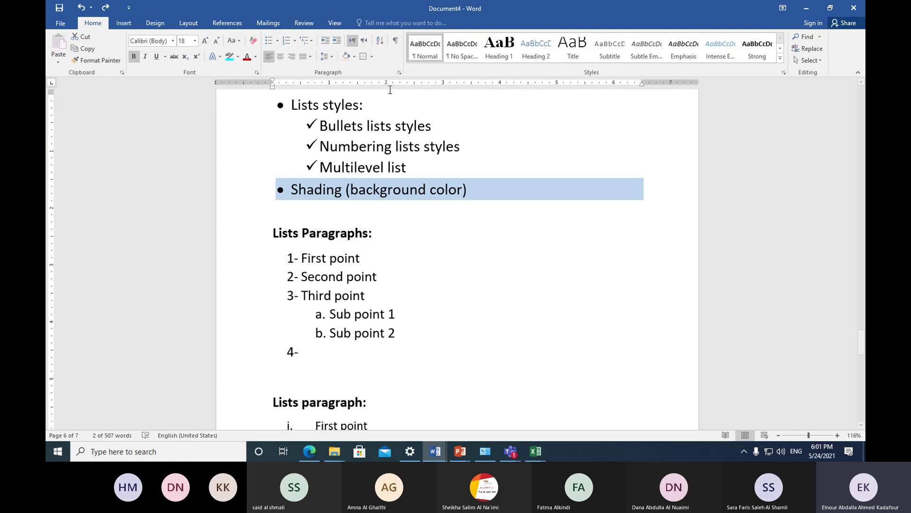
click(389, 236)
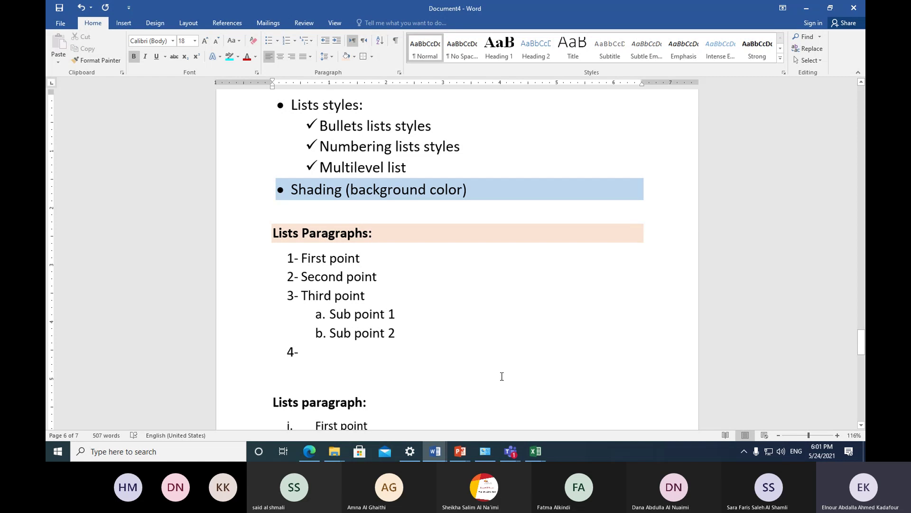
Step: Add an empty line below the "Lists Paragraphs:" heading and remove its shading with No Color
key(Return)
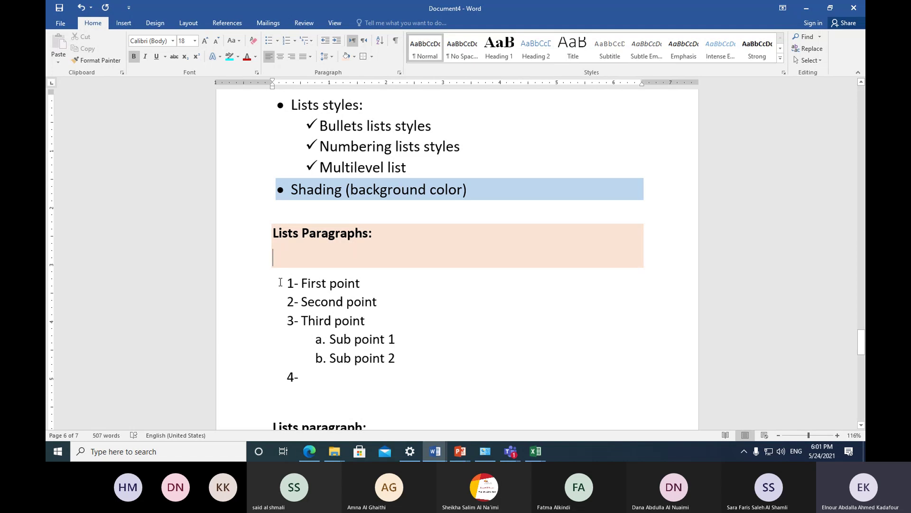
click(355, 56)
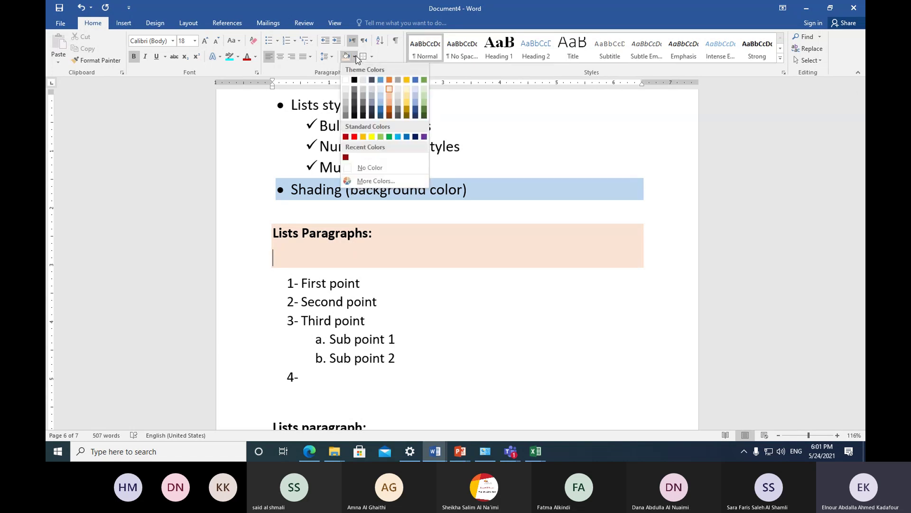
click(358, 169)
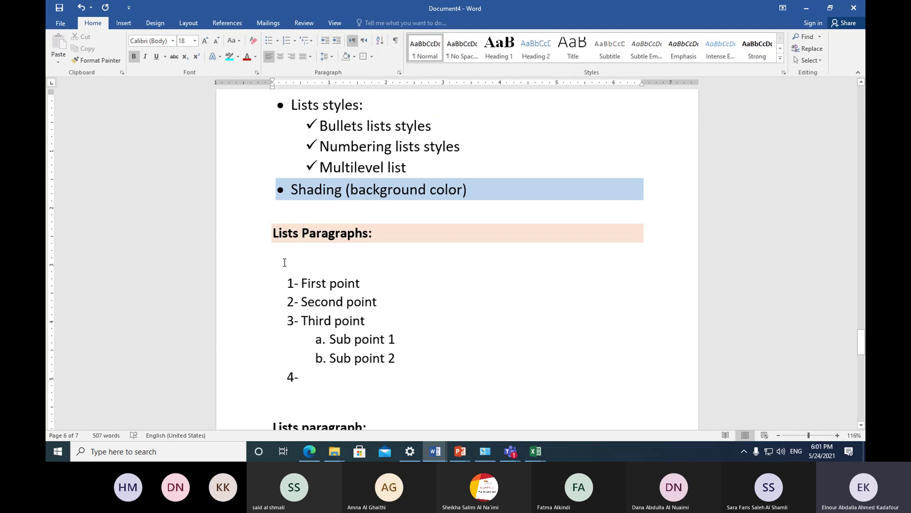
Step: Try adding several empty shaded lines after the "Lists Paragraphs:" heading, and undo them
key(Return)
key(Return)
key(Return)
key(Return)
key(Return)
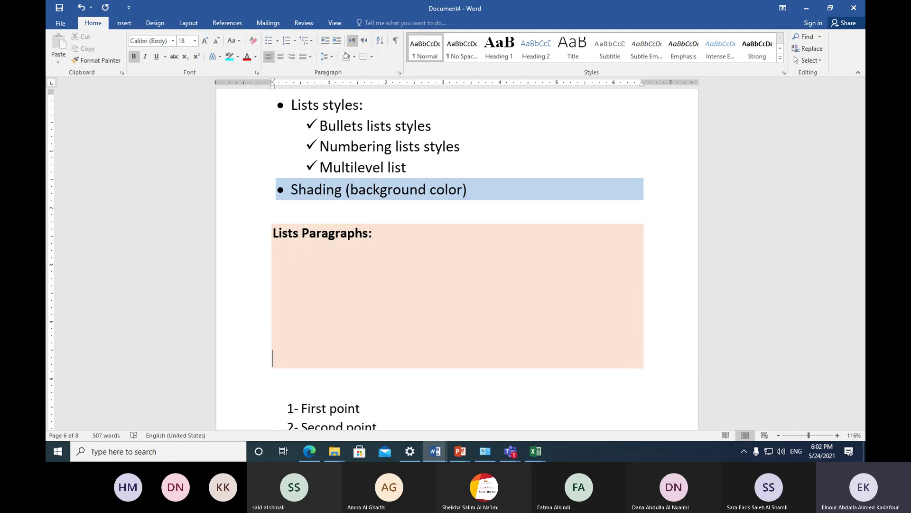
key(ctrl+z)
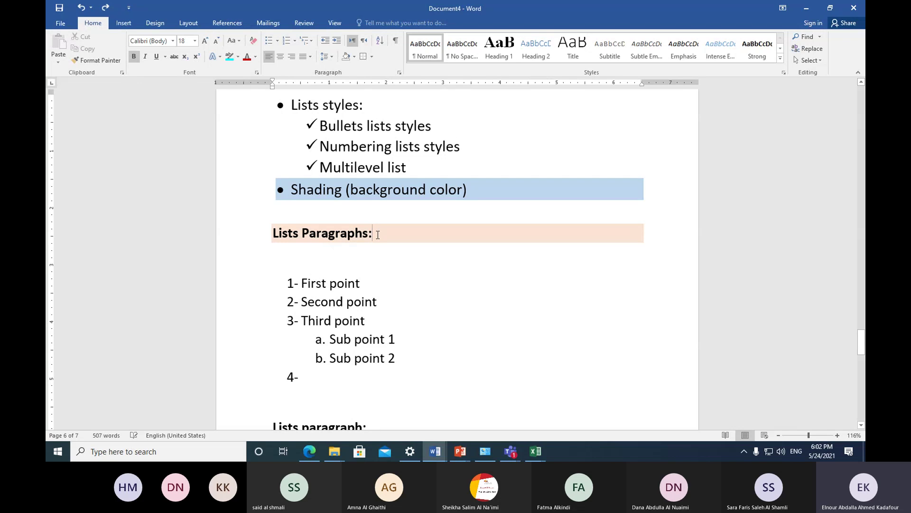
Step: Set the shading of the empty line between the "Lists Paragraphs:" heading and "First point" to No Color
click(310, 251)
click(353, 57)
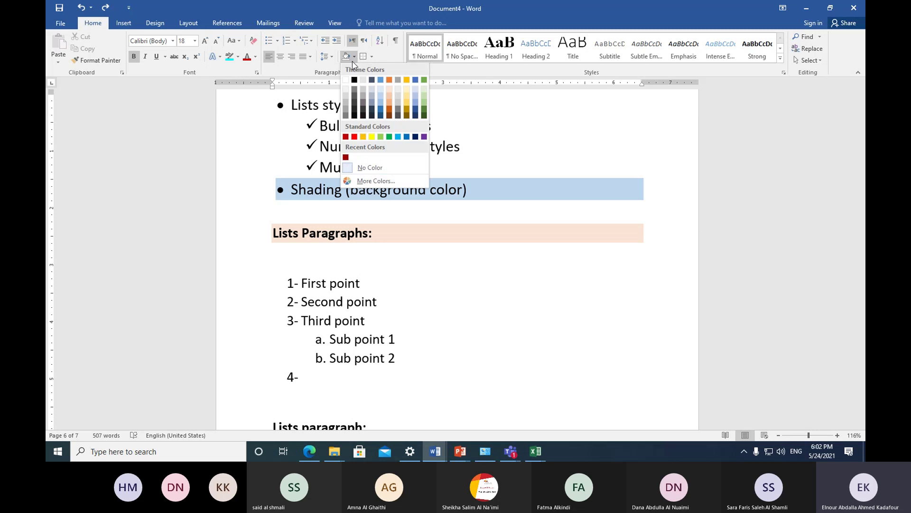
click(362, 168)
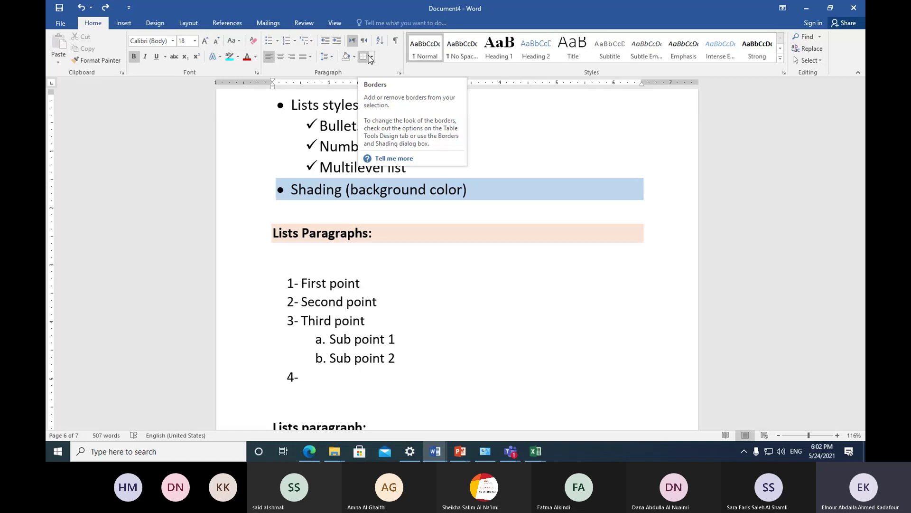
Step: Examine the bordered list under the "Ribbon:" heading in the earlier notes, and return to the "Shading (background color)" bullet
scroll(421, 302, up, 3)
scroll(421, 302, up, 10)
scroll(422, 303, up, 10)
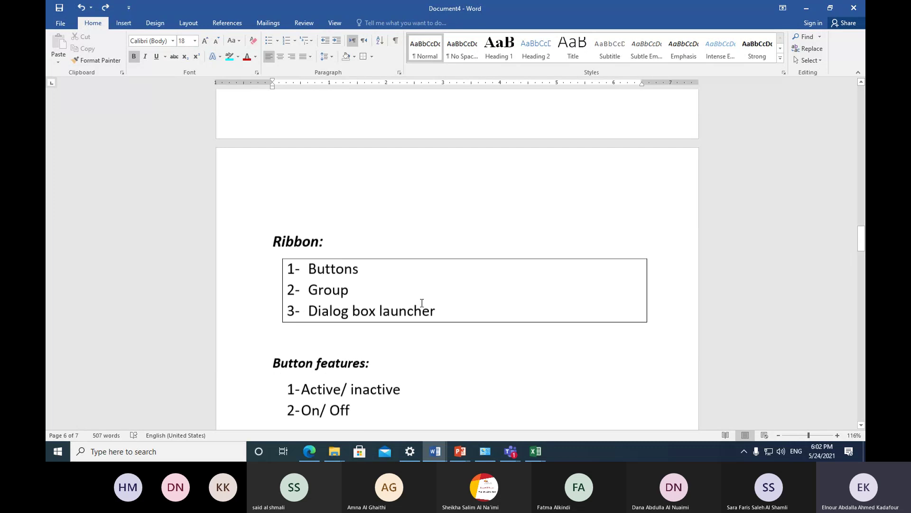
scroll(421, 302, up, 3)
scroll(421, 302, down, 3)
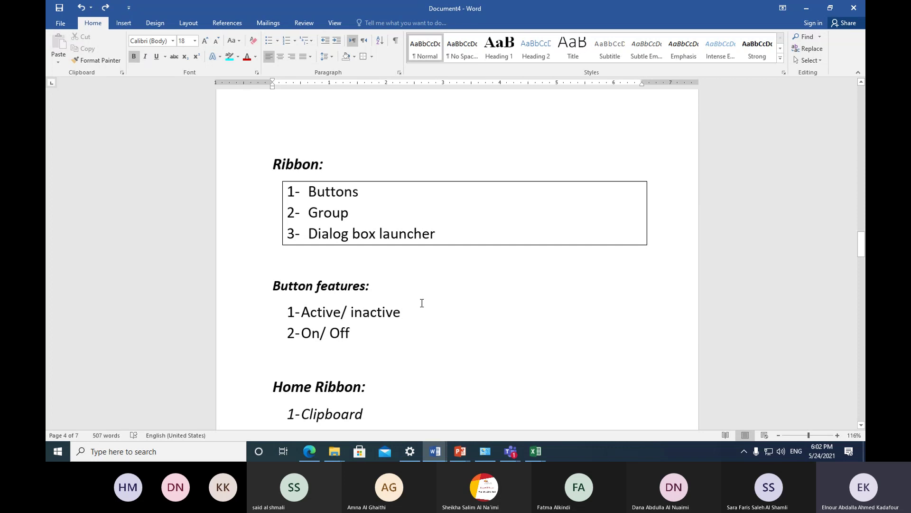
scroll(422, 303, up, 8)
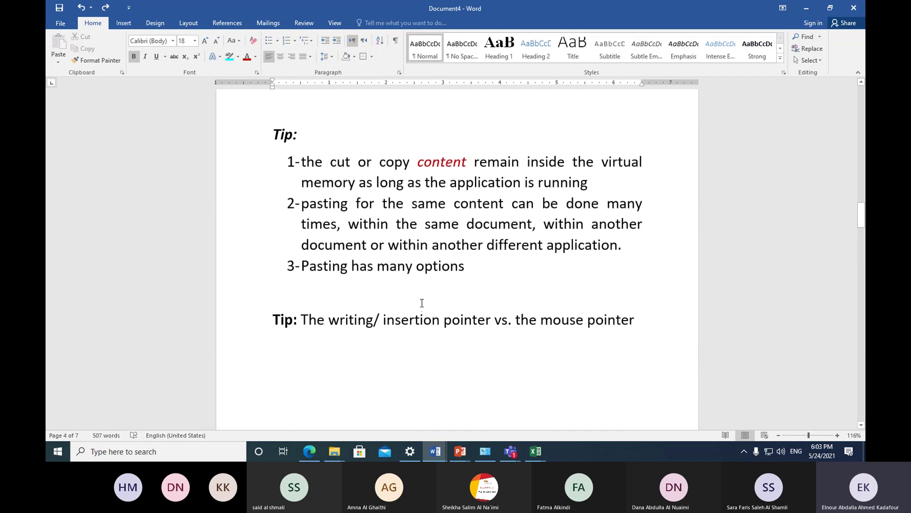
scroll(421, 304, down, 8)
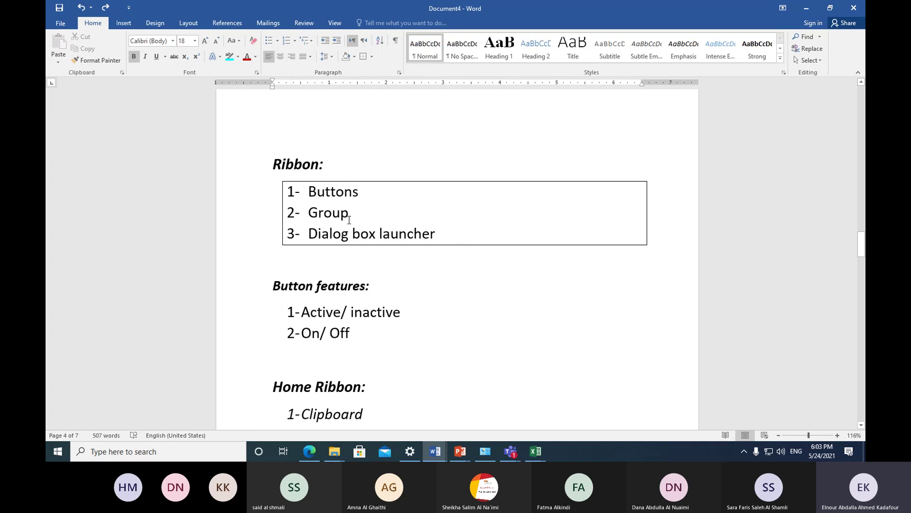
scroll(431, 261, down, 12)
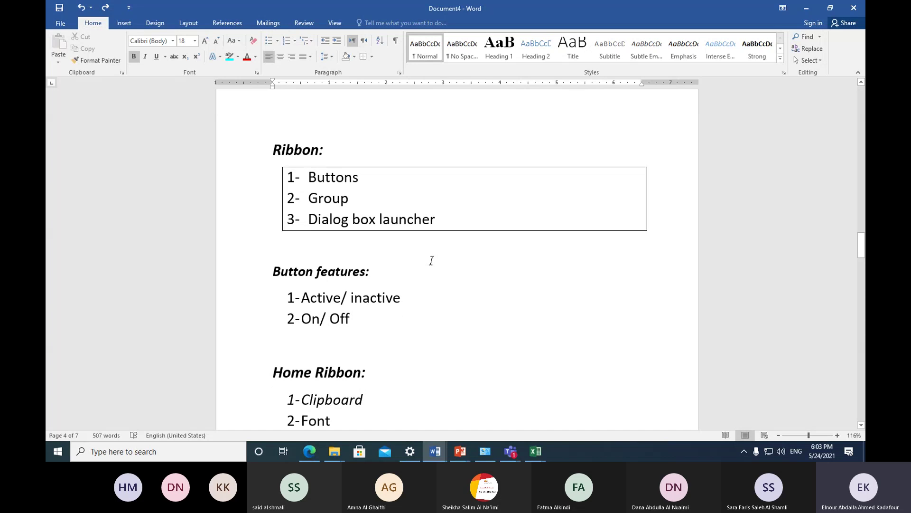
scroll(428, 265, down, 5)
scroll(428, 264, down, 9)
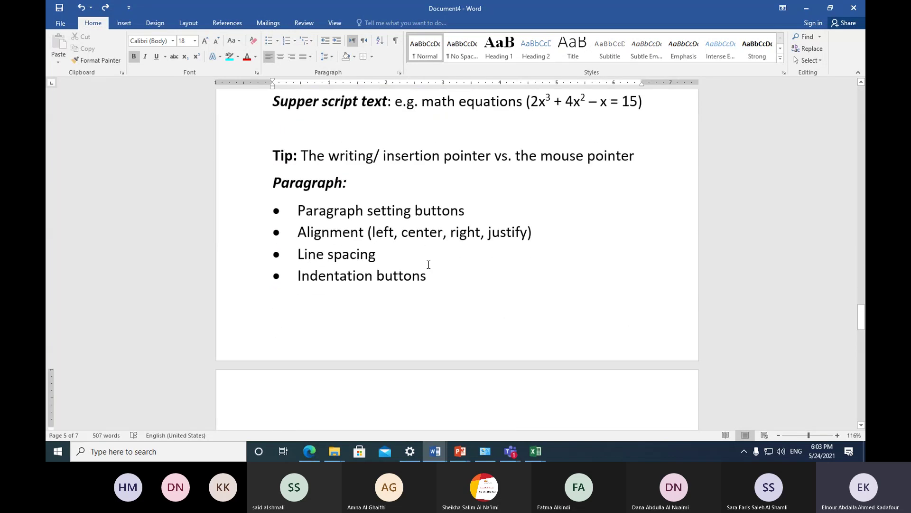
scroll(428, 264, down, 6)
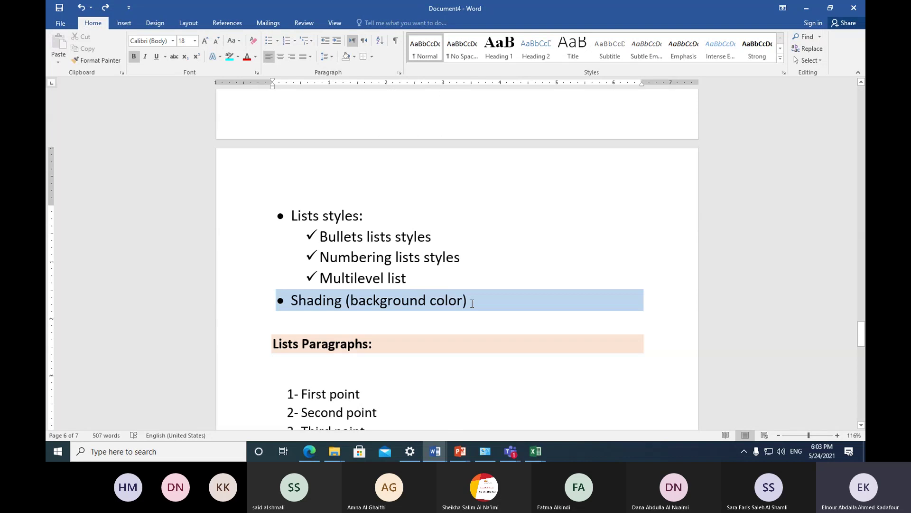
Step: Add a bullet reading "Border tool" below "Shading (background color)", with its shading set to No Color
click(457, 313)
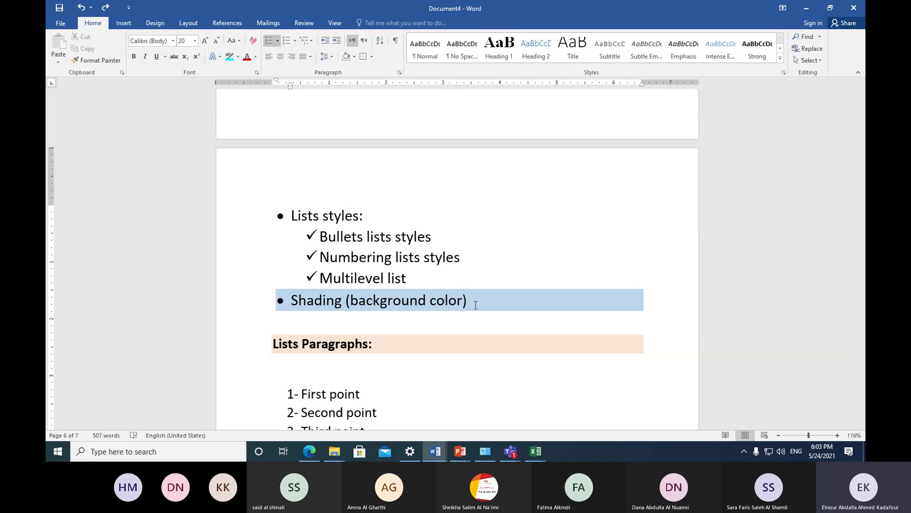
key(Return)
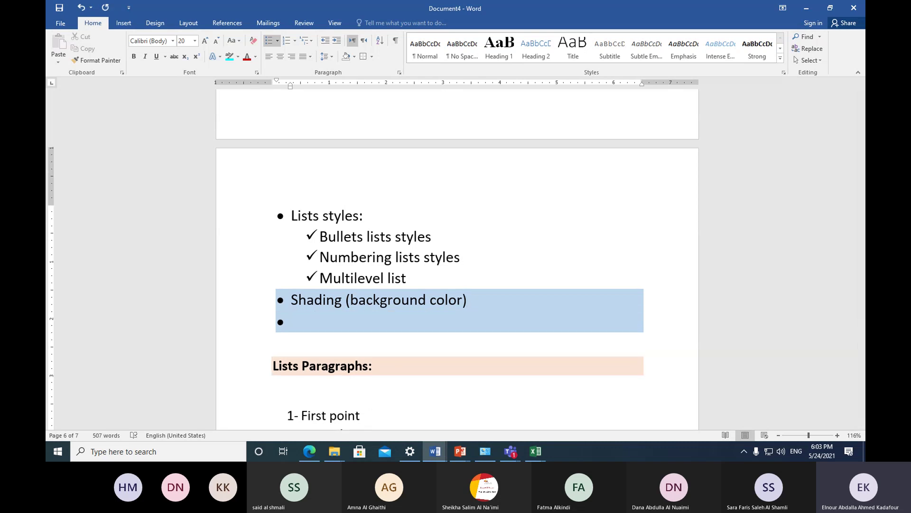
click(252, 327)
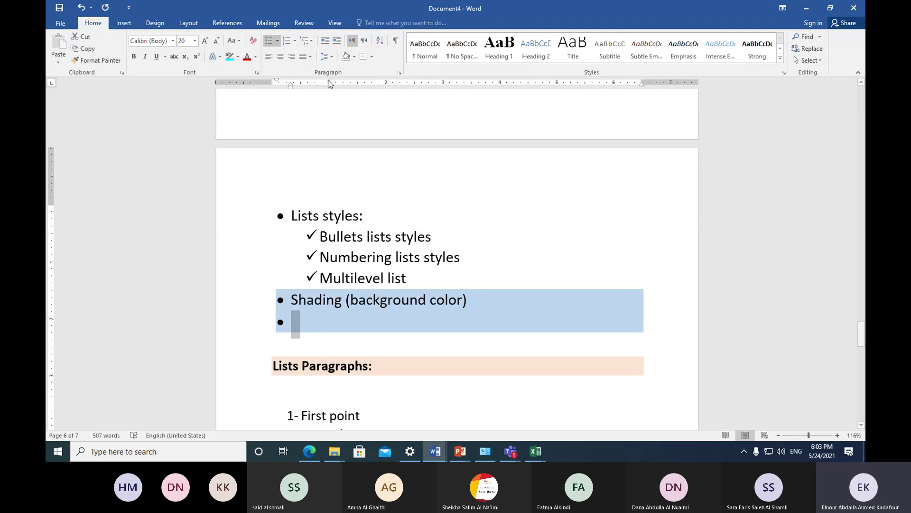
click(354, 58)
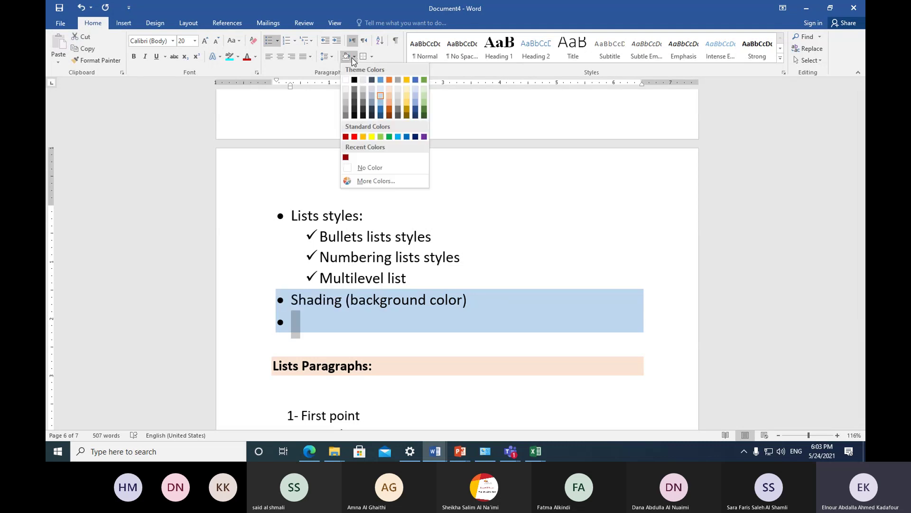
click(349, 169)
click(300, 326)
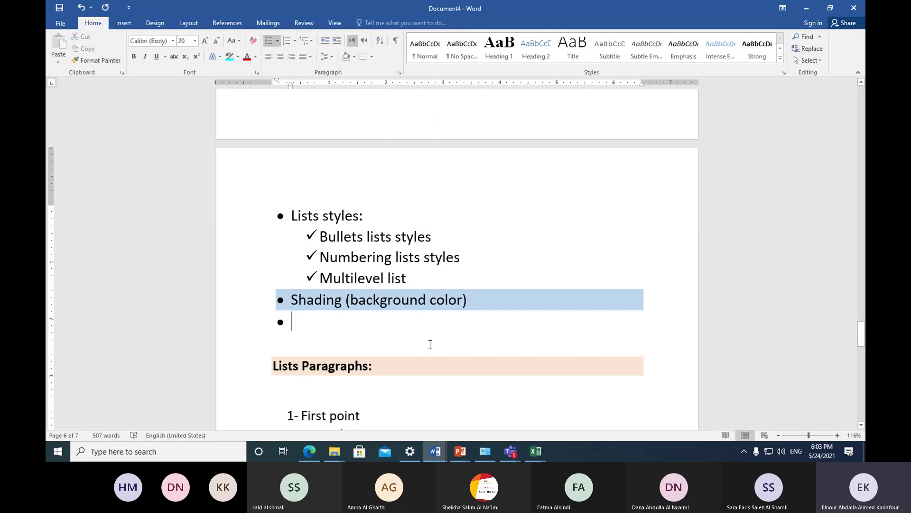
text(bor)
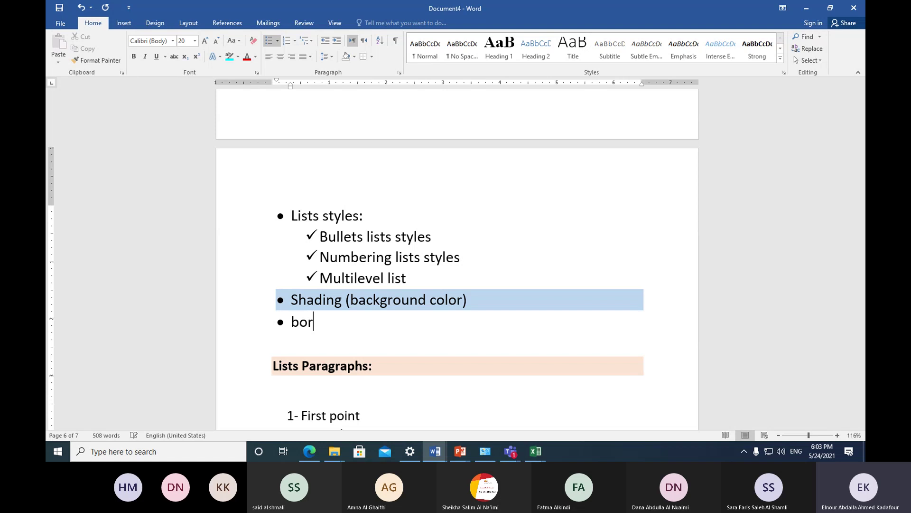
text(der tool)
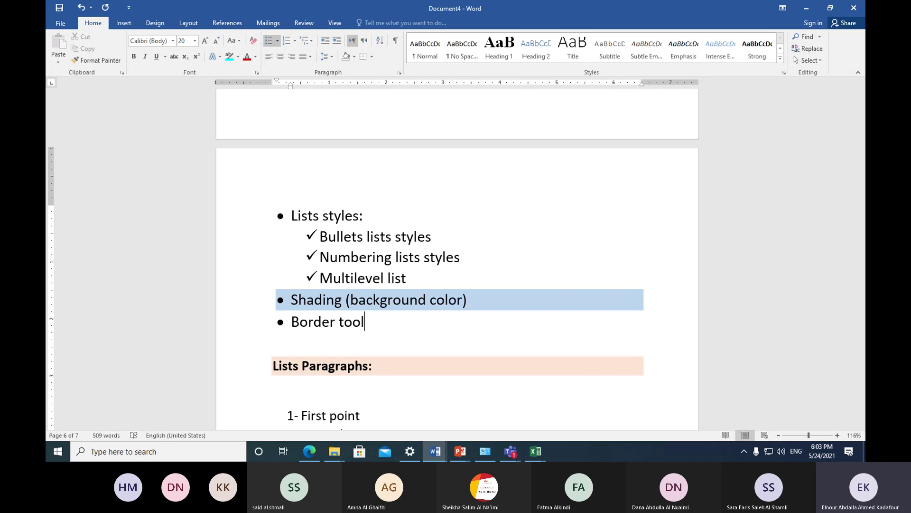
Step: Apply Outside Borders to the "Lists Paragraphs:" heading
scroll(480, 385, down, 3)
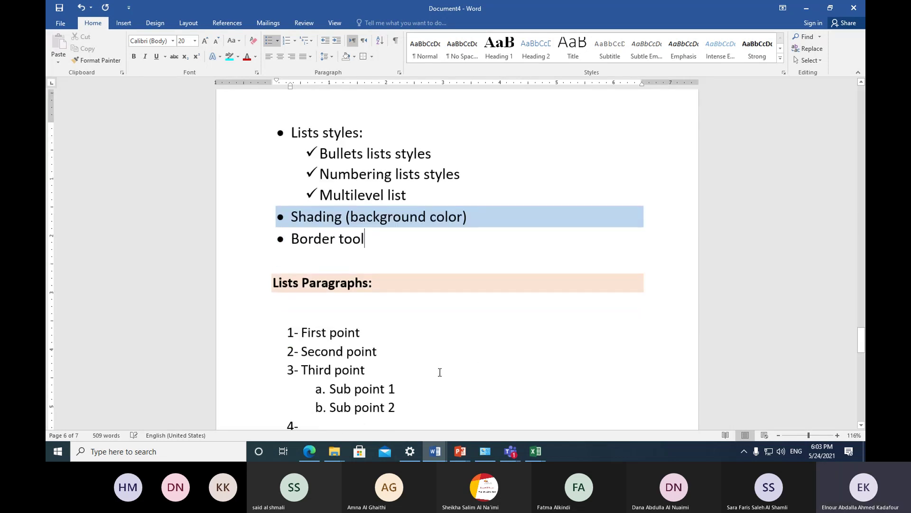
click(243, 287)
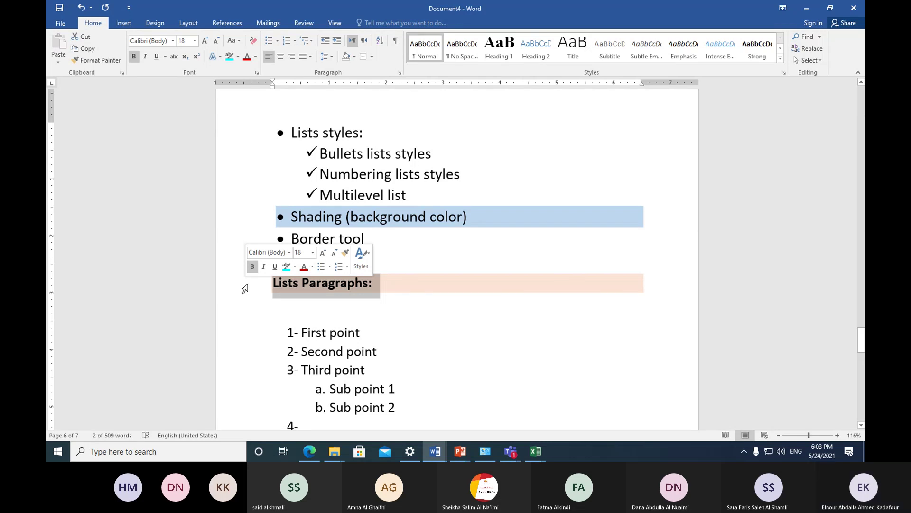
click(372, 57)
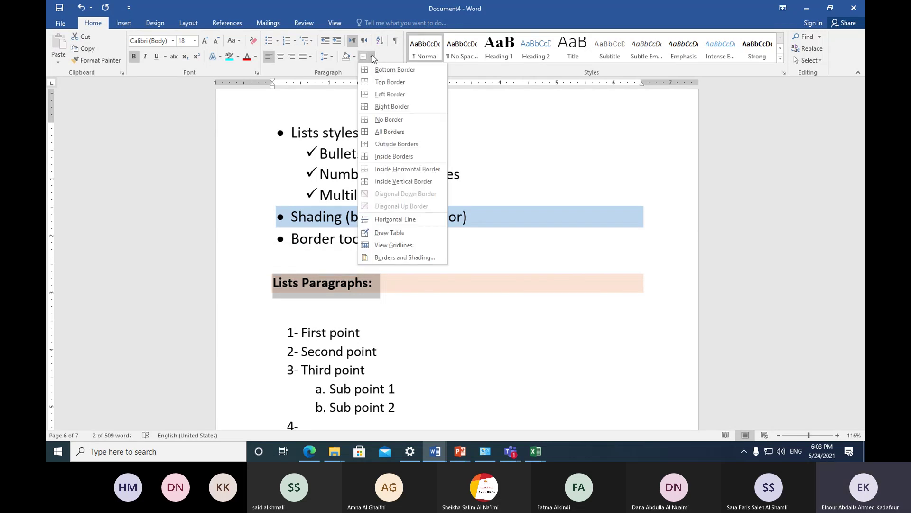
click(365, 146)
click(444, 312)
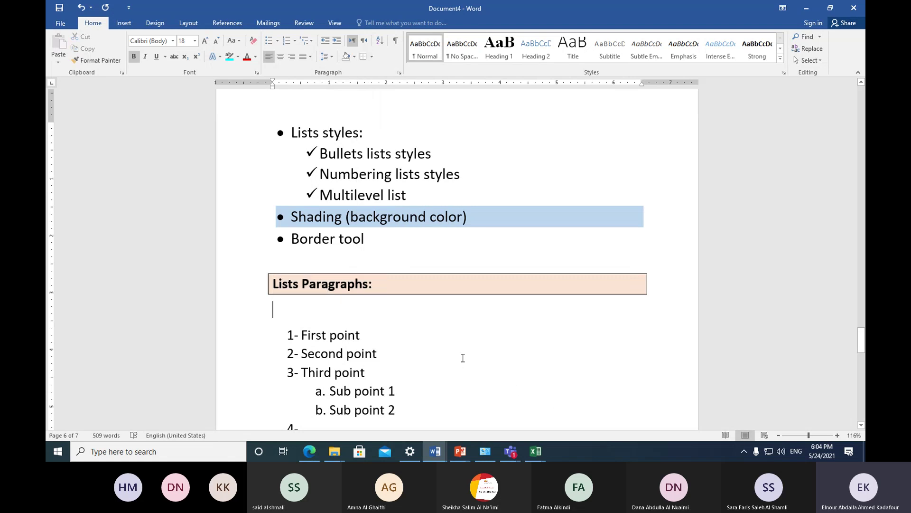
Step: Select the whole "Page of Contents:" list, through "Alternative browser.", in the Example section
scroll(463, 359, down, 5)
scroll(462, 358, down, 10)
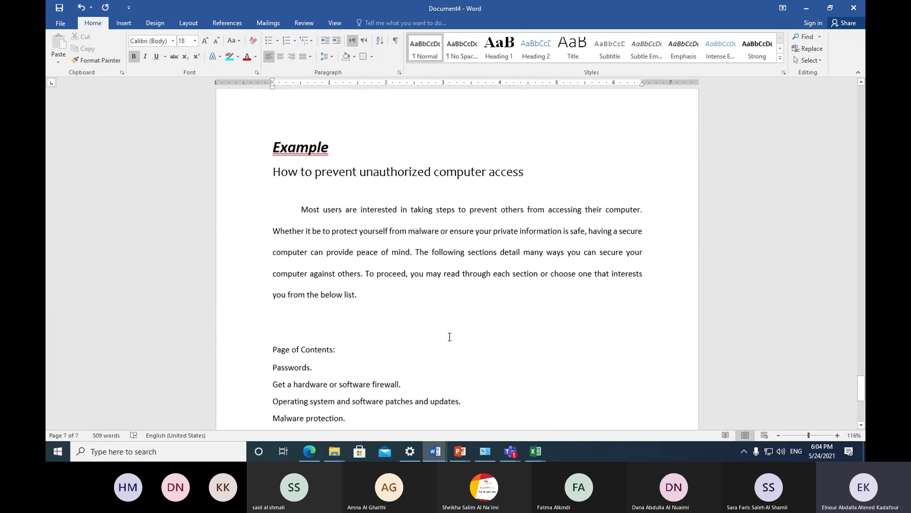
scroll(449, 336, down, 3)
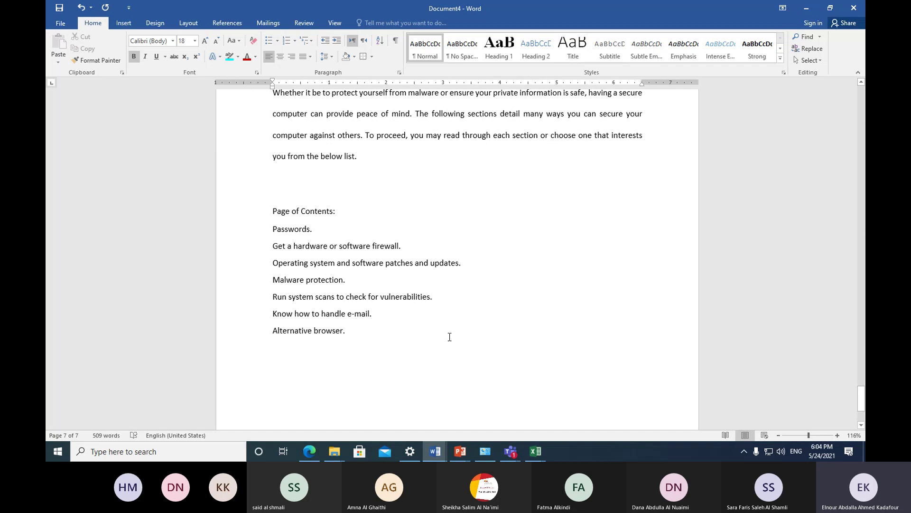
drag(251, 216, 259, 330)
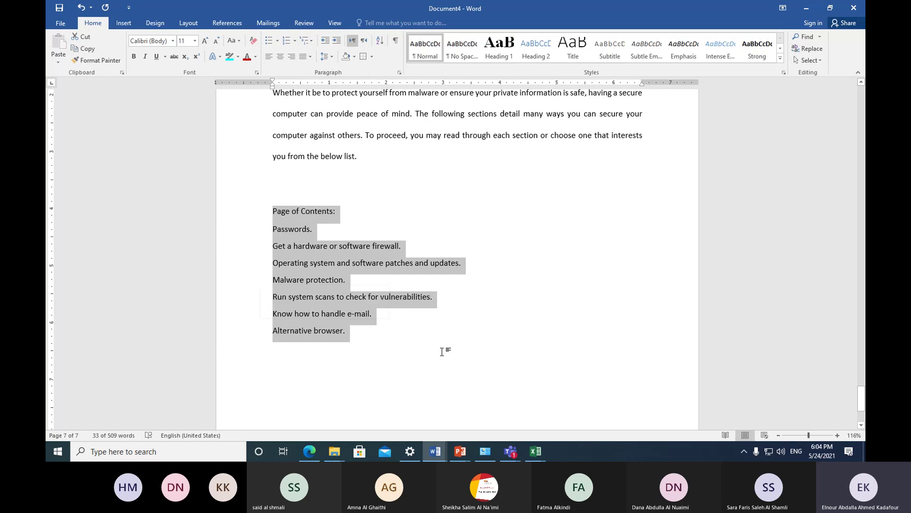
Step: Check the General channel in Microsoft Teams, and return to Document4 in Word
click(511, 451)
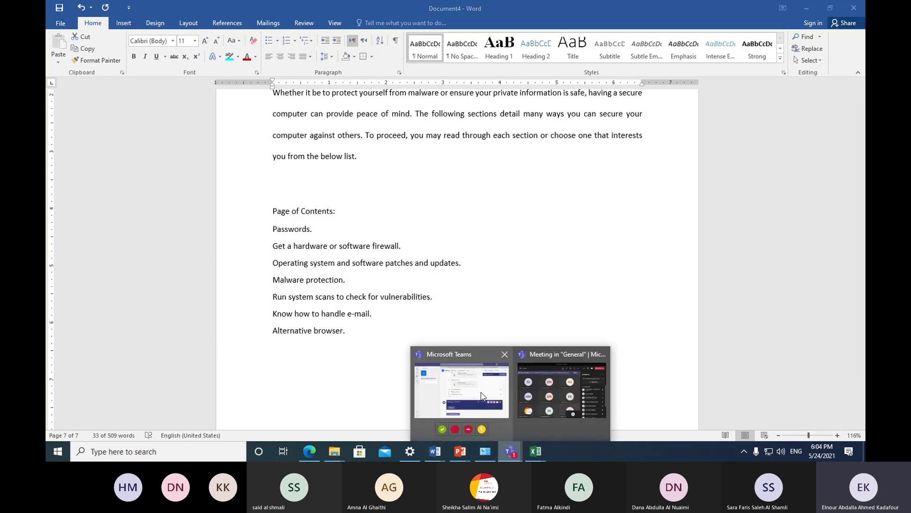
click(478, 389)
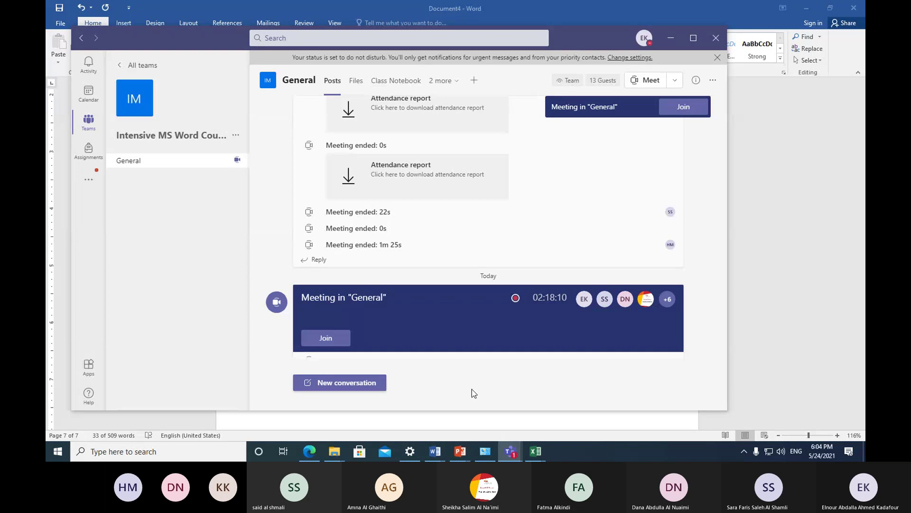
click(434, 450)
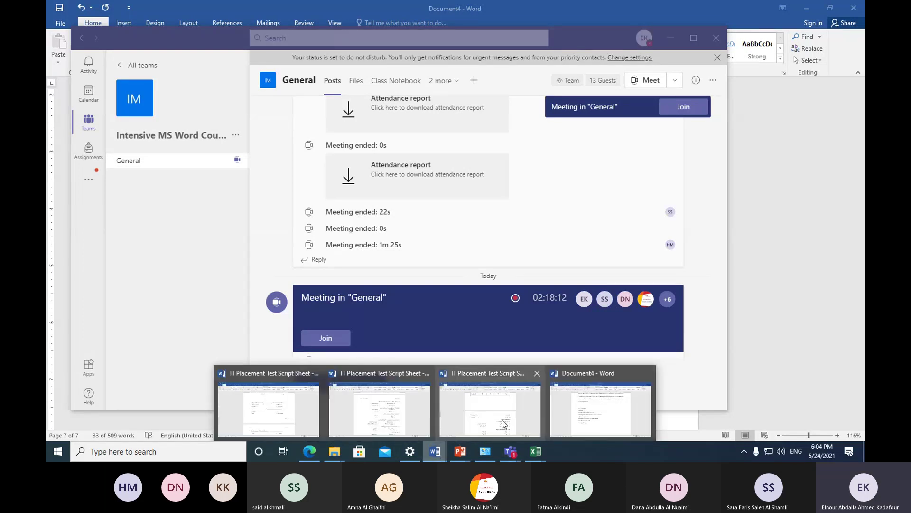
click(569, 403)
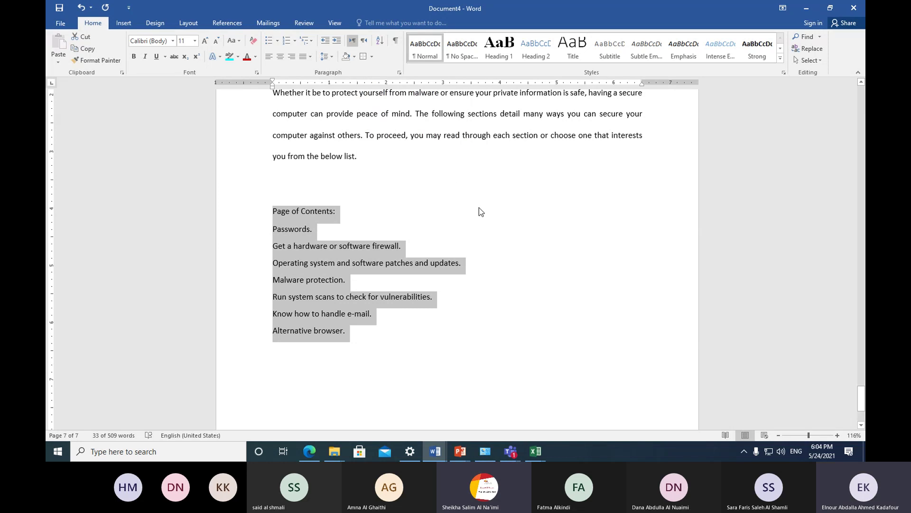
Step: Put outside borders around the "Page of Contents:" list, and remove them using the Outside Borders option
click(363, 57)
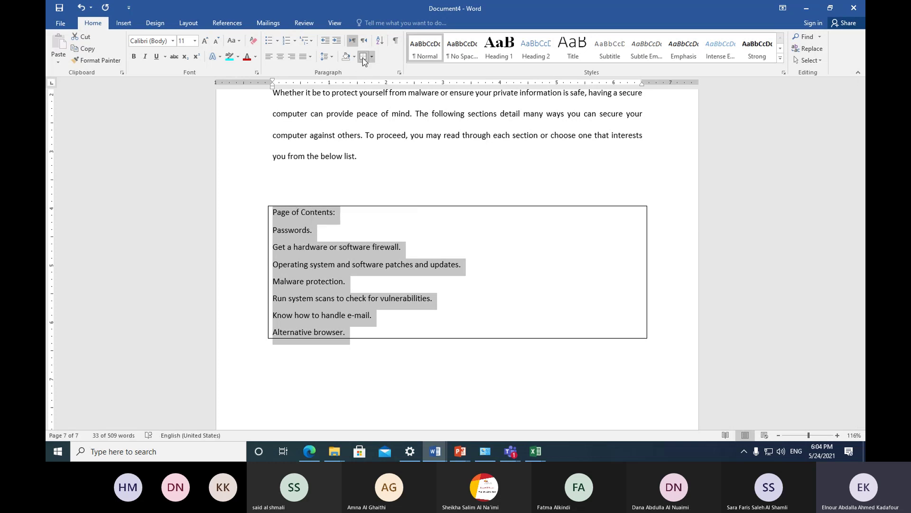
click(372, 56)
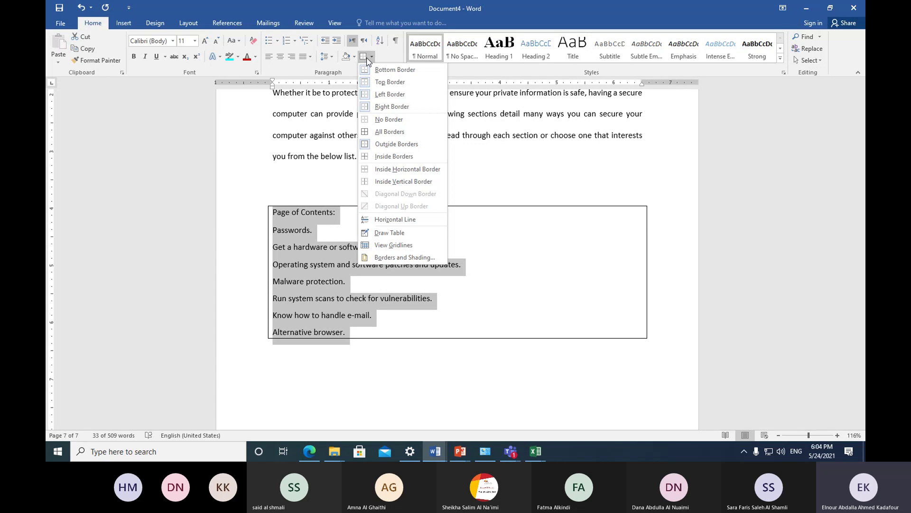
click(371, 57)
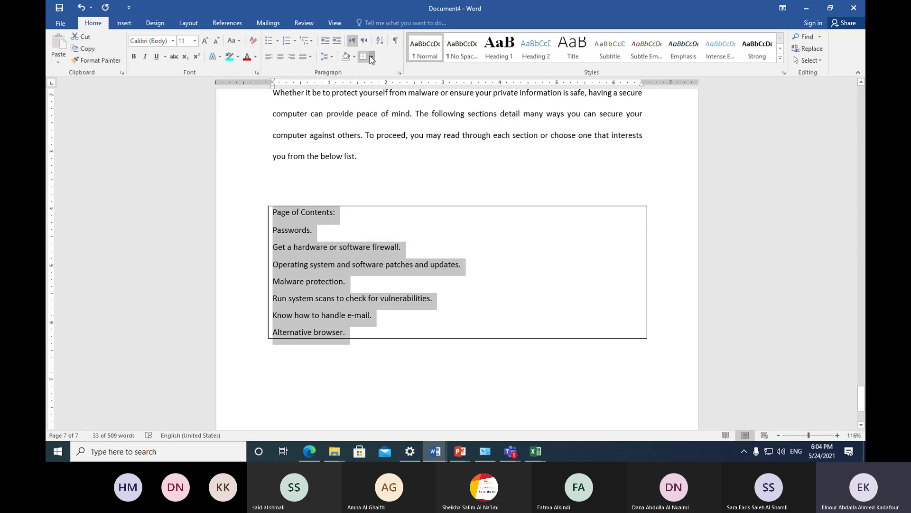
click(372, 58)
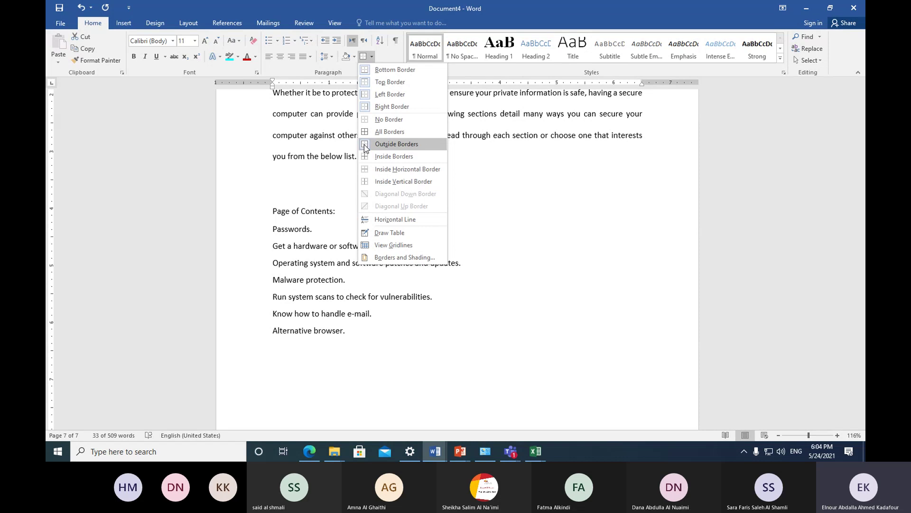
click(366, 146)
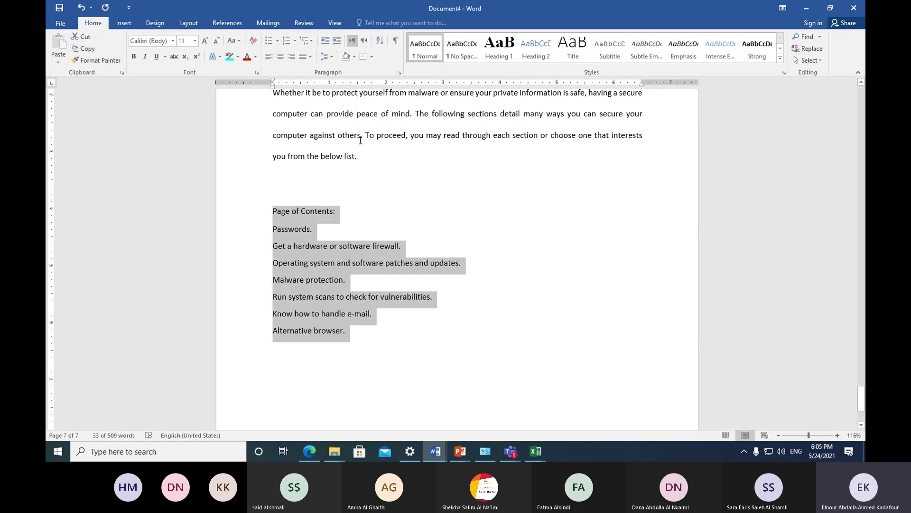
Step: Reapply the outside borders around the "Page of Contents:" list, and undo them
click(363, 57)
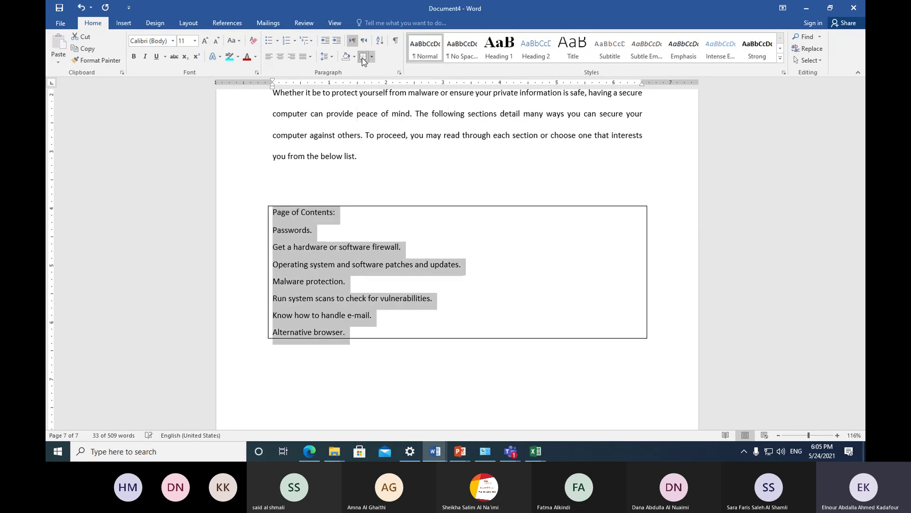
click(380, 221)
key(ctrl+z)
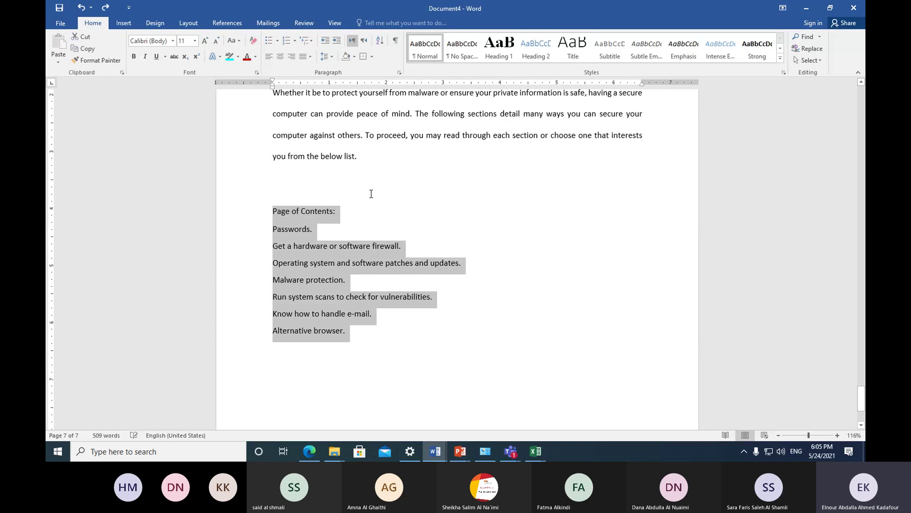
click(371, 194)
Step: Clear all formatting from the paragraph starting "Most users are interested in taking steps" in the Example section
scroll(371, 190, up, 3)
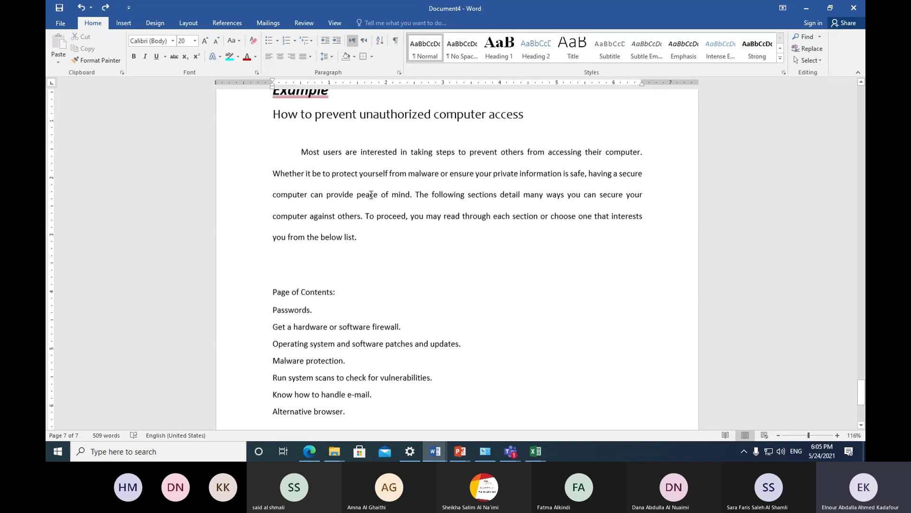
scroll(368, 172, up, 1)
click(300, 209)
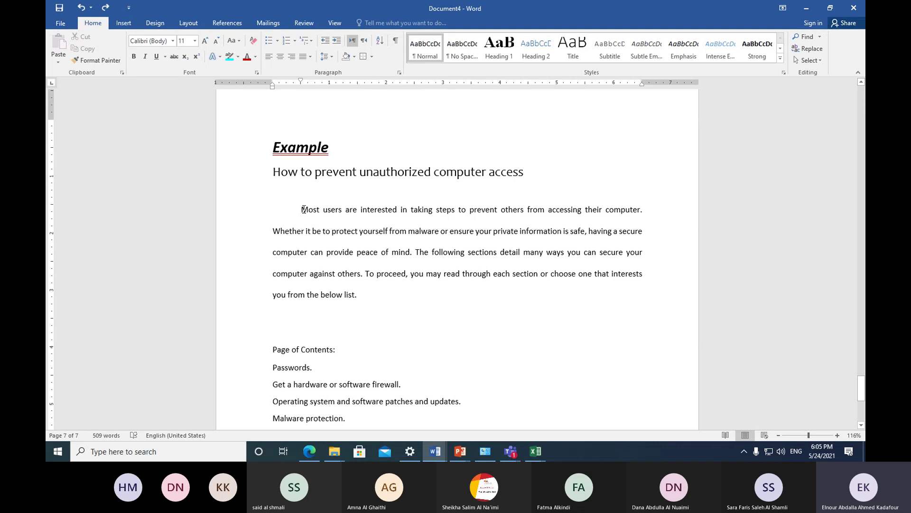
drag(300, 209, 374, 297)
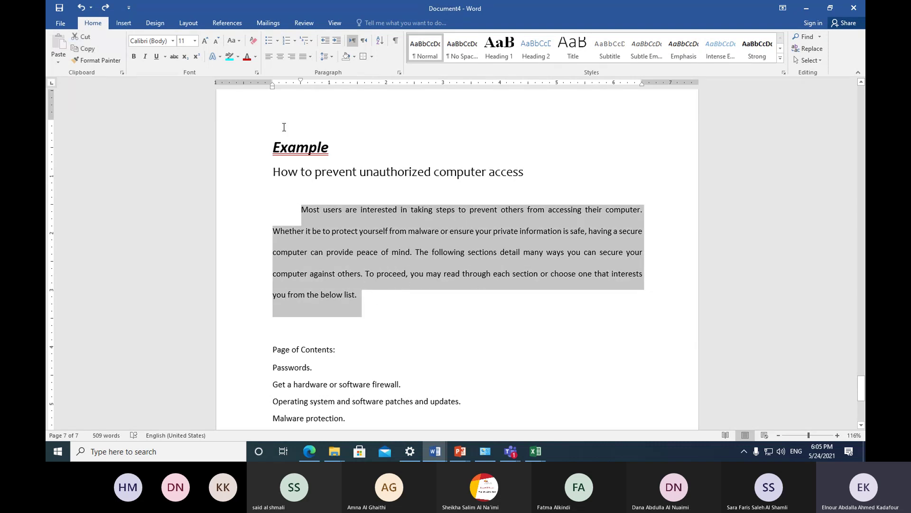
click(253, 42)
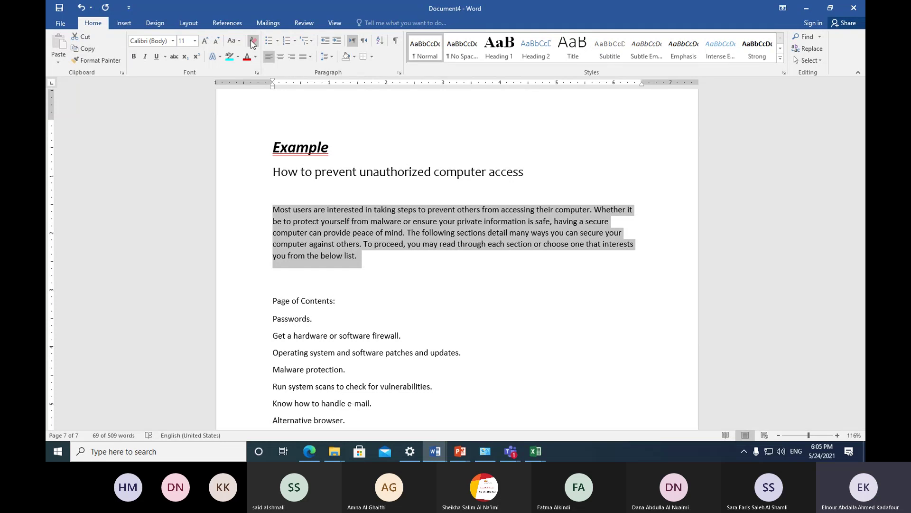
Step: Try clearing all formatting from the "Page of Contents:" list, and undo it
scroll(304, 268, down, 4)
drag(250, 199, 256, 314)
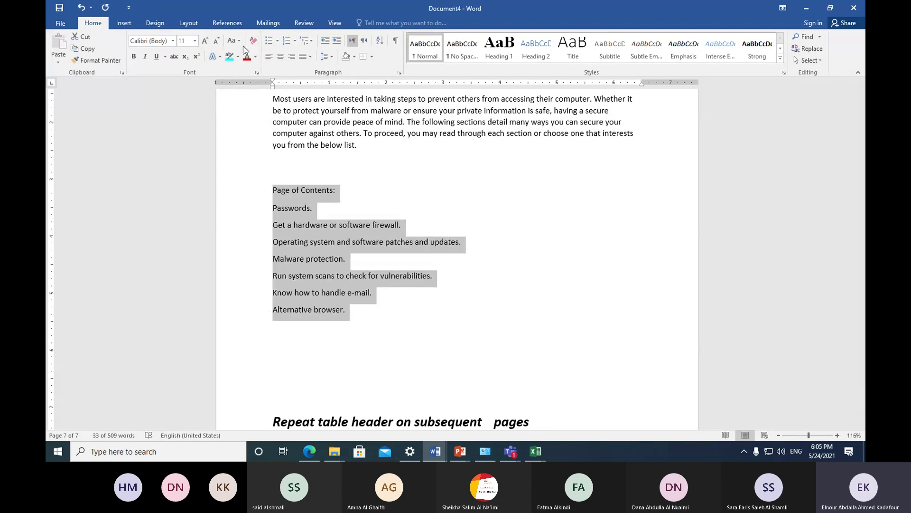
click(253, 41)
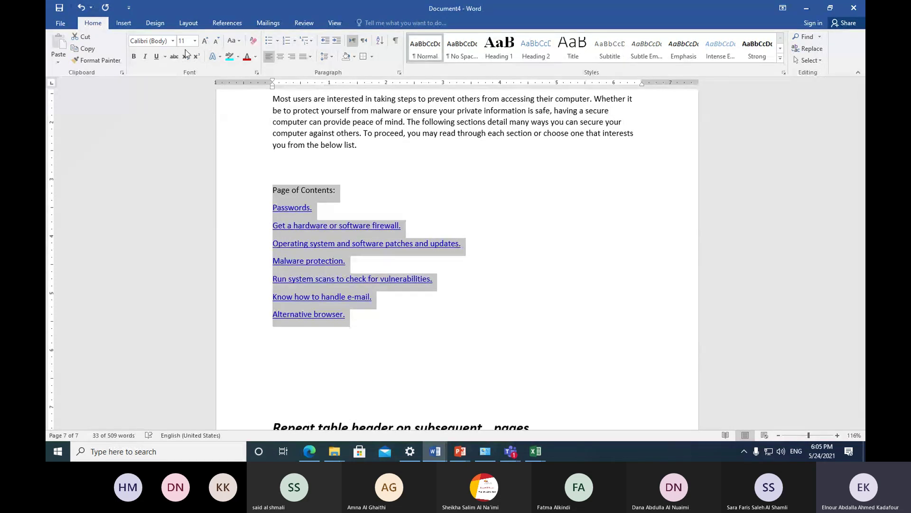
click(81, 8)
click(354, 179)
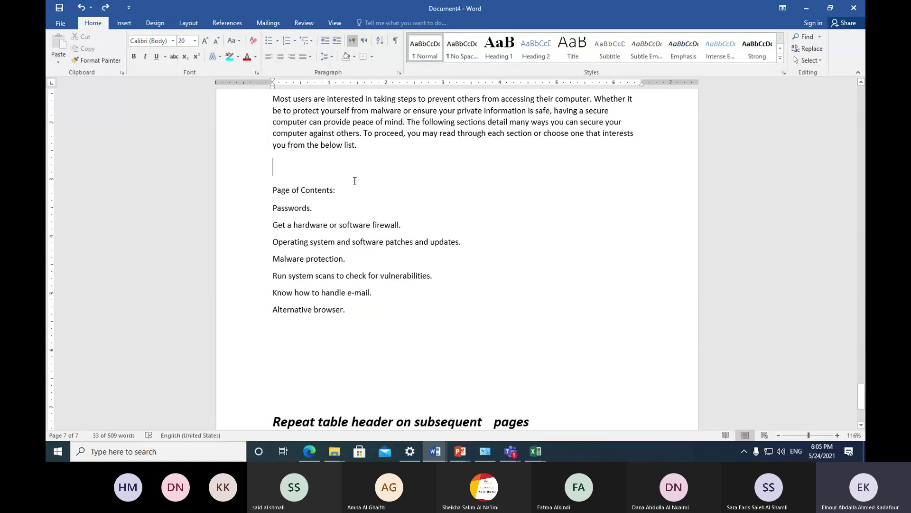
Step: Return to the tool notes above "Lists Paragraphs:" and place the cursor at the end of the "Border tool" bullet
scroll(354, 180, up, 5)
scroll(355, 181, up, 10)
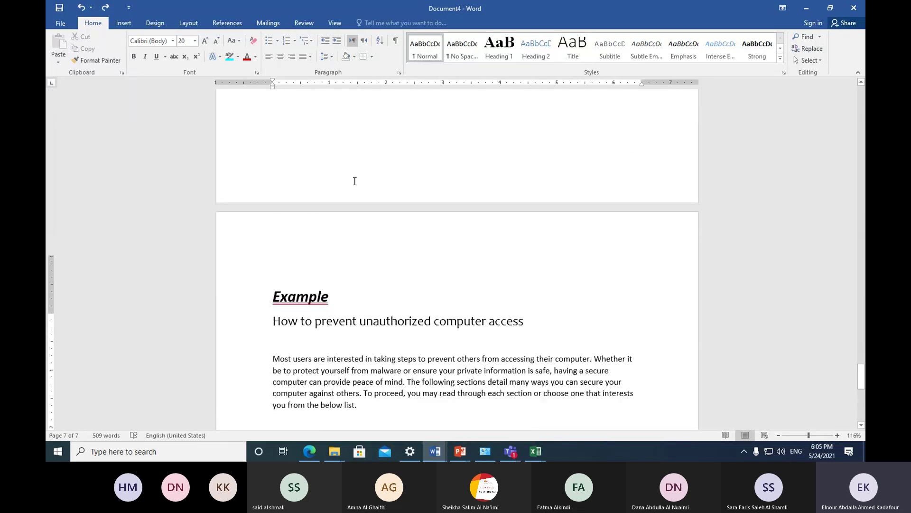
scroll(355, 182, up, 4)
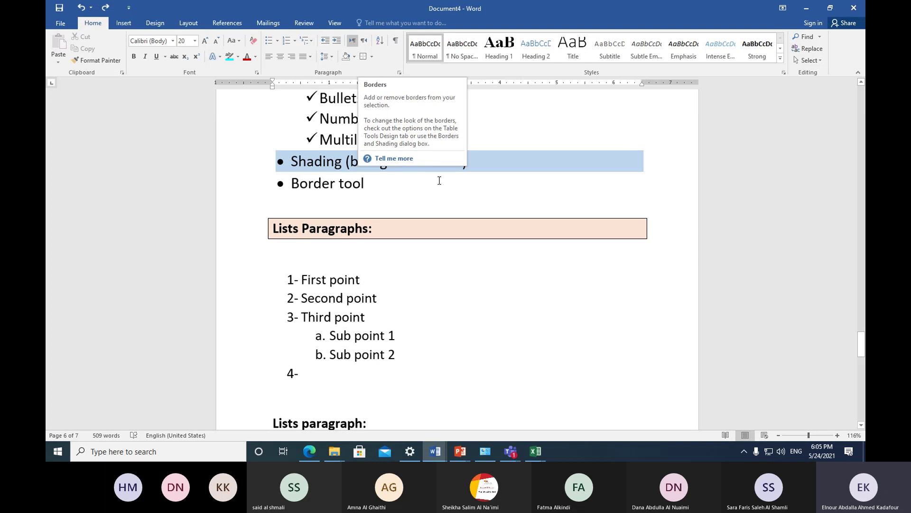
click(493, 204)
scroll(507, 208, up, 1)
scroll(507, 207, up, 1)
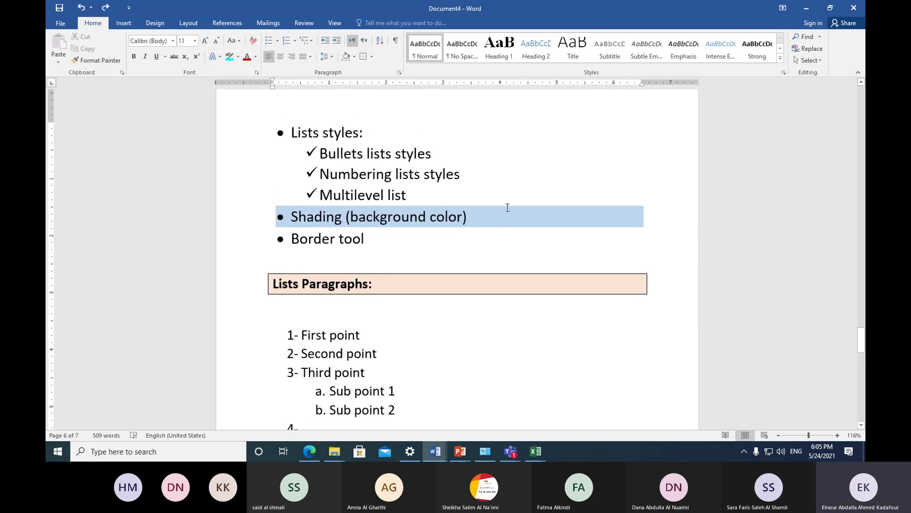
click(392, 243)
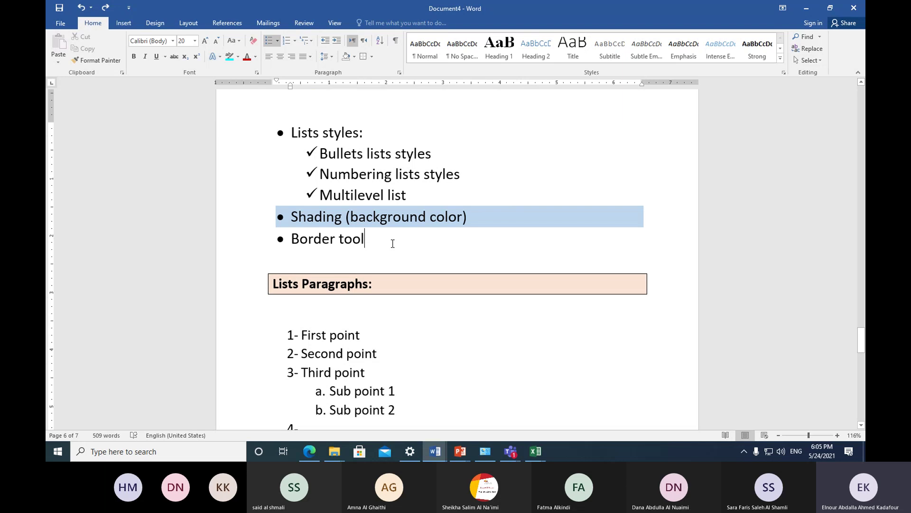
Step: Add the bullet "Sorting your data" below "Border tool" in the list
key(Return)
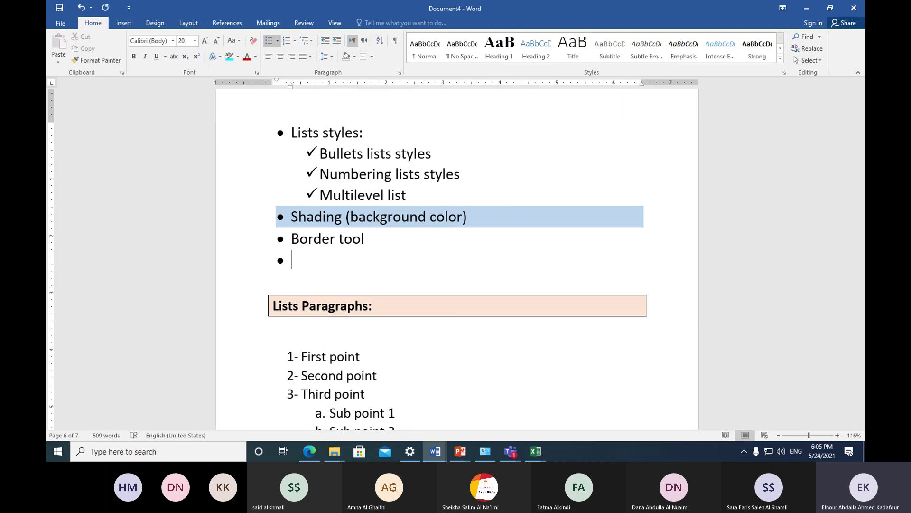
text(sorting )
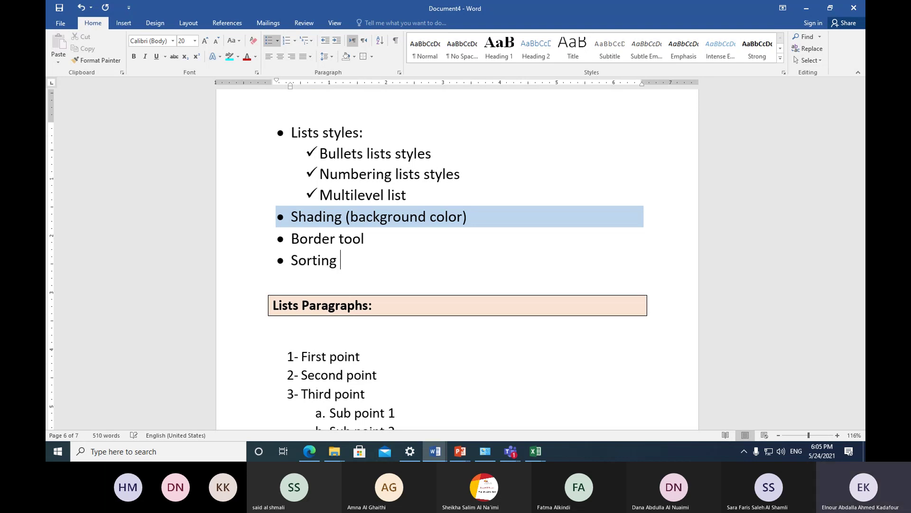
text(you data)
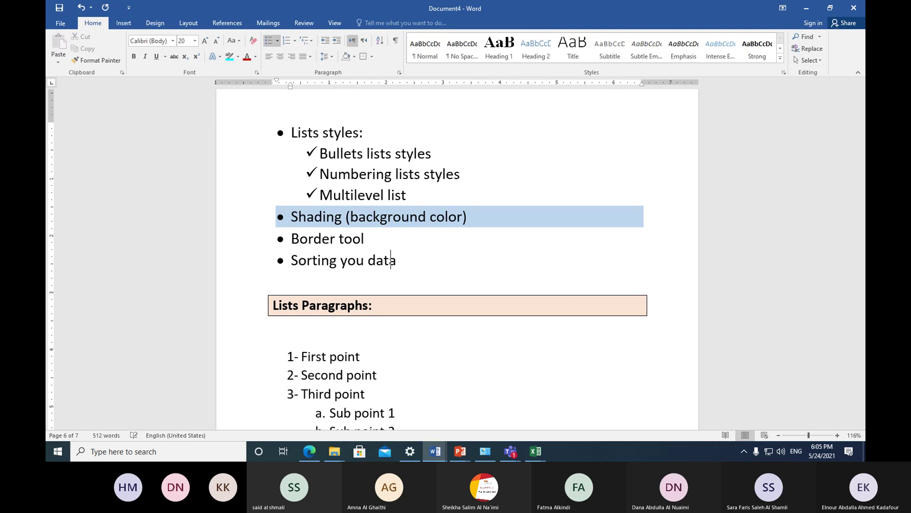
key(Left)
key(Left)
key(Left)
key(Left)
text(r)
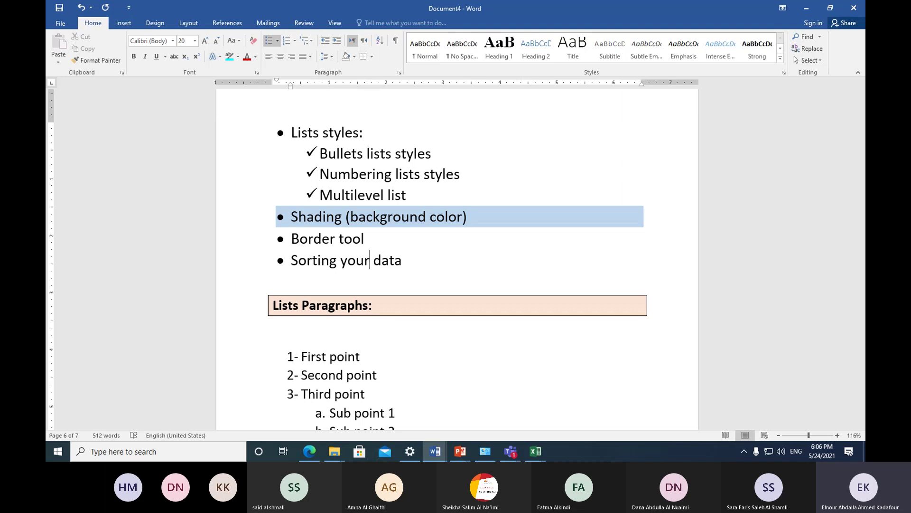
Step: Sort the bullets from "Paragraph setting buttons" to "Sorting your data" by paragraphs as text in ascending order
scroll(407, 215, up, 5)
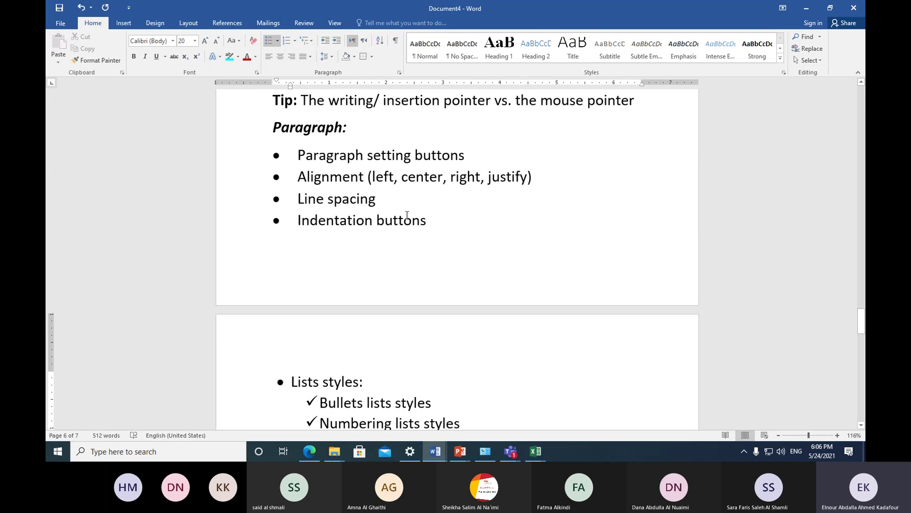
drag(239, 157, 250, 343)
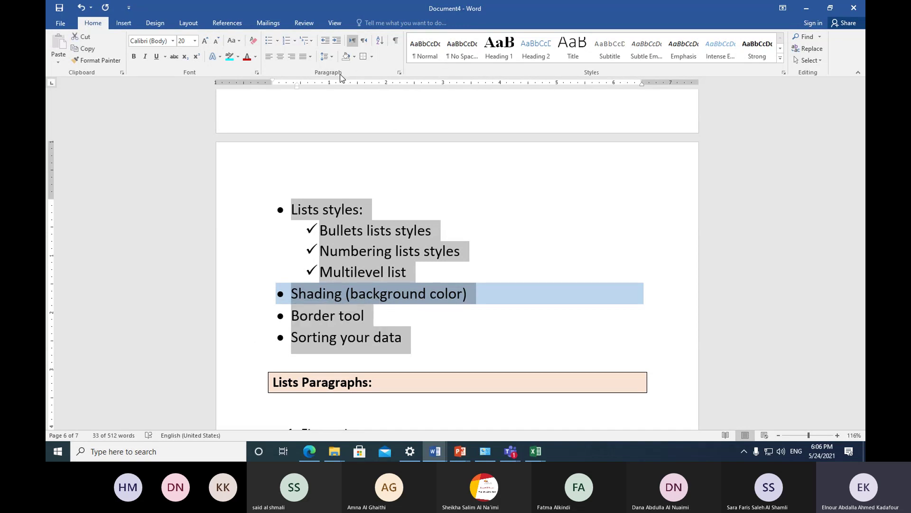
click(379, 46)
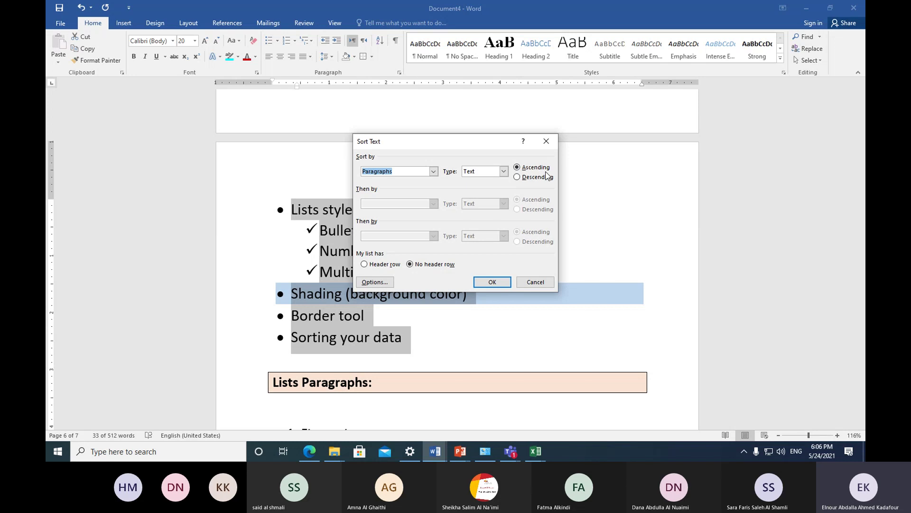
click(518, 177)
click(517, 167)
click(493, 282)
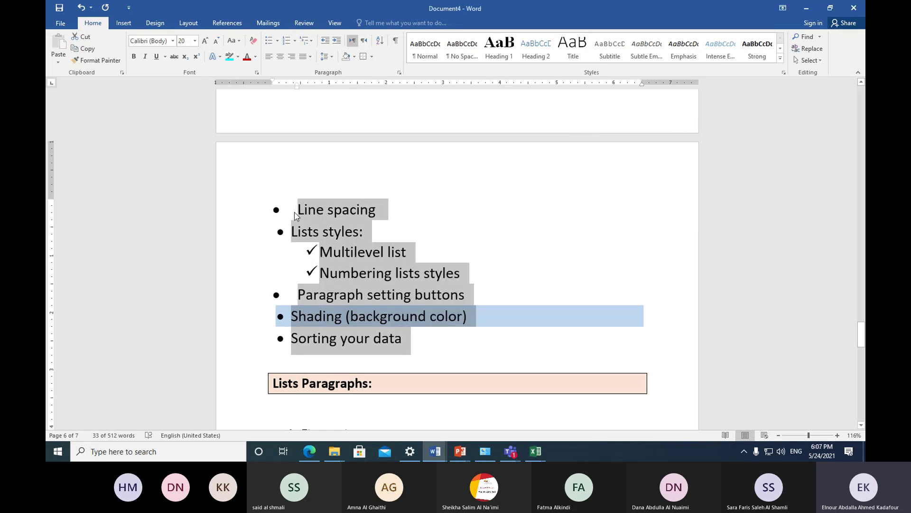
Step: Check the order of the sorted Paragraph bullets across both pages and undo the sort
click(298, 215)
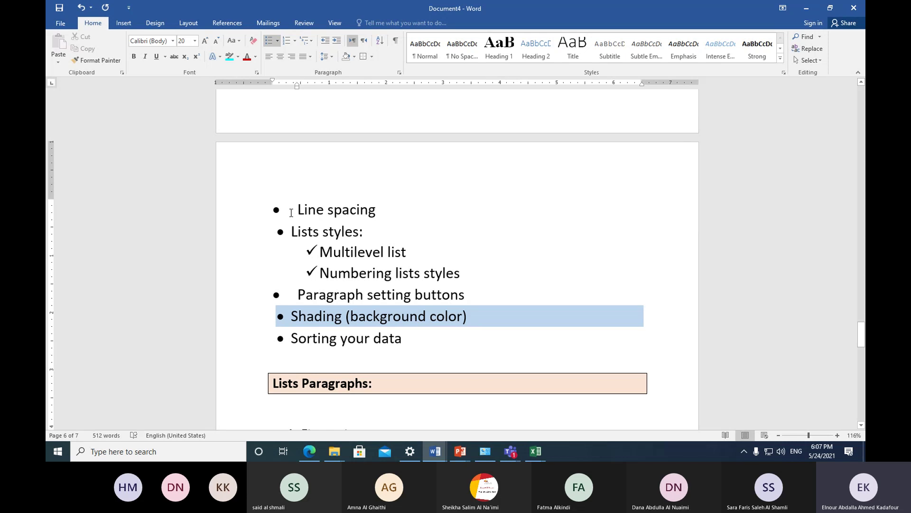
scroll(434, 244, up, 3)
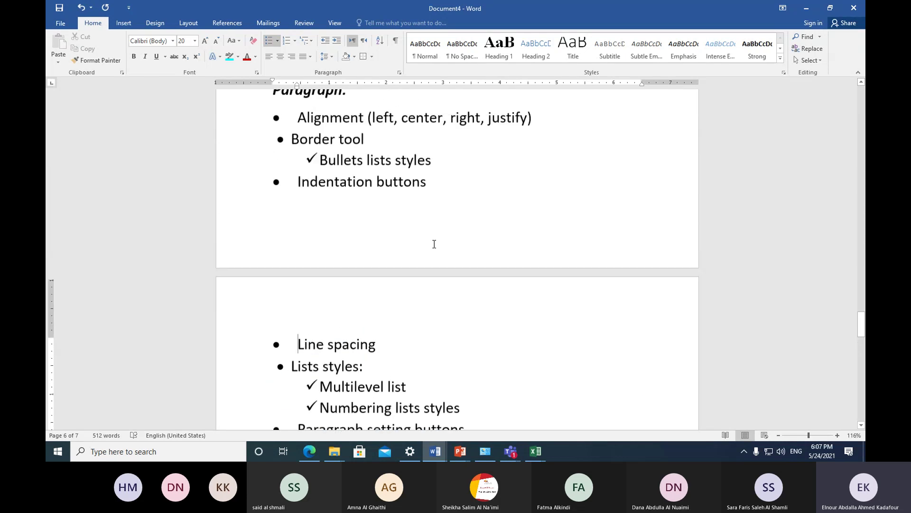
scroll(434, 244, up, 2)
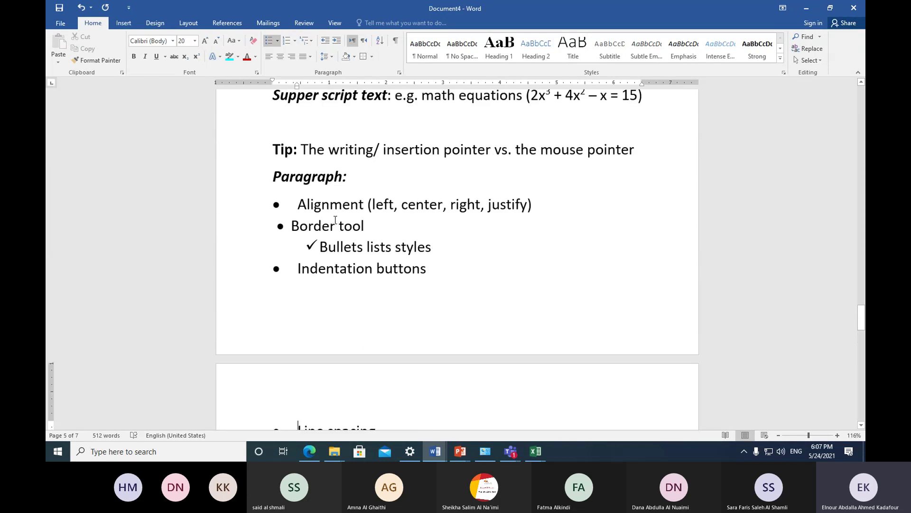
click(297, 208)
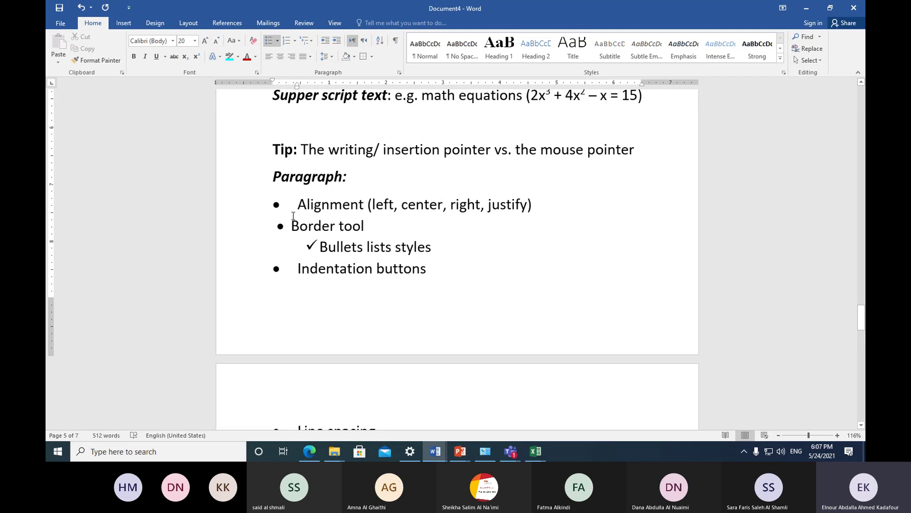
scroll(315, 268, down, 6)
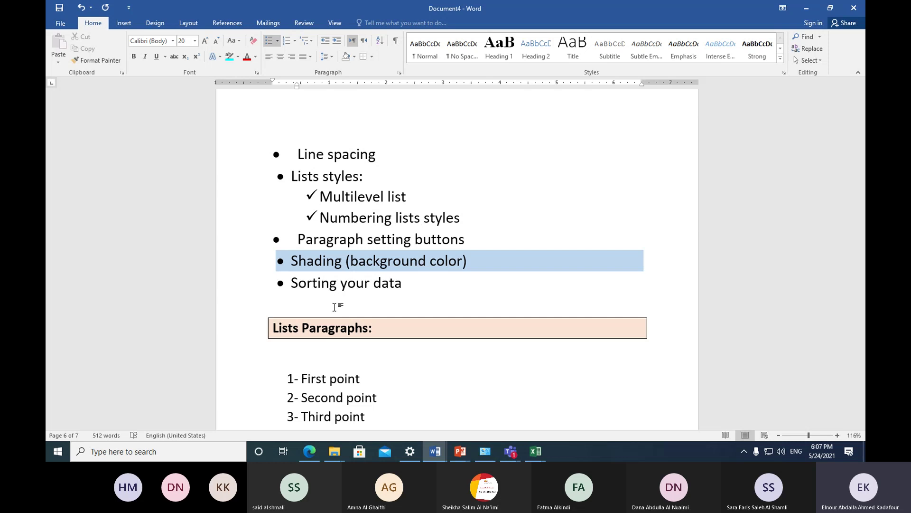
key(ctrl+z)
Step: Sort the eight numbered items under "Font Group (formatting)" by paragraphs as text in ascending order
scroll(334, 307, up, 10)
scroll(335, 311, up, 5)
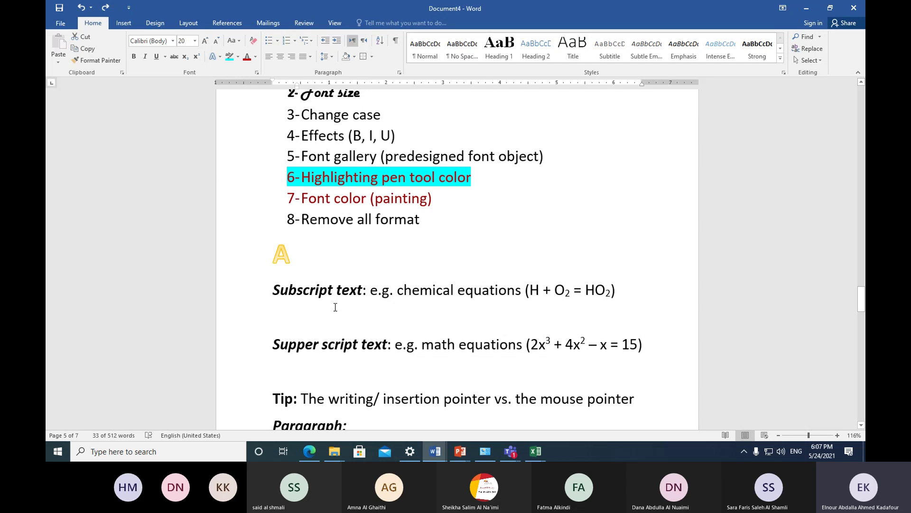
scroll(335, 307, up, 3)
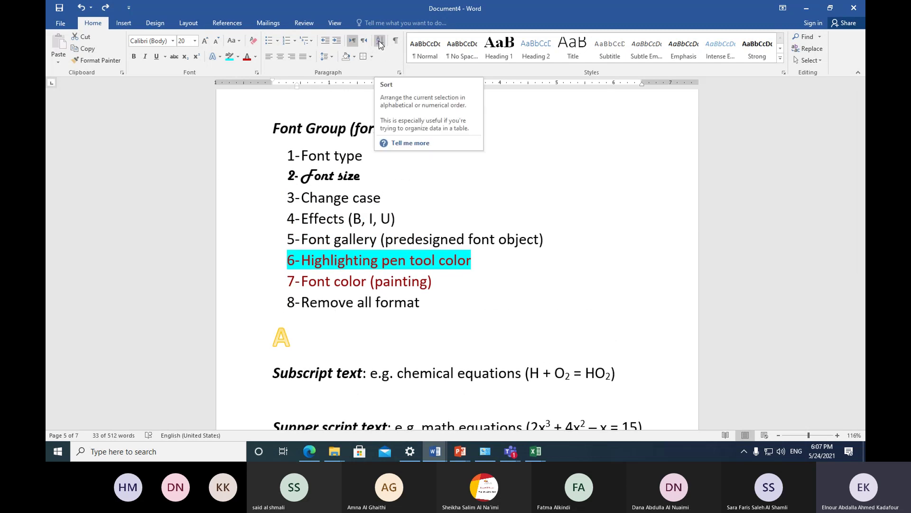
drag(231, 156, 251, 302)
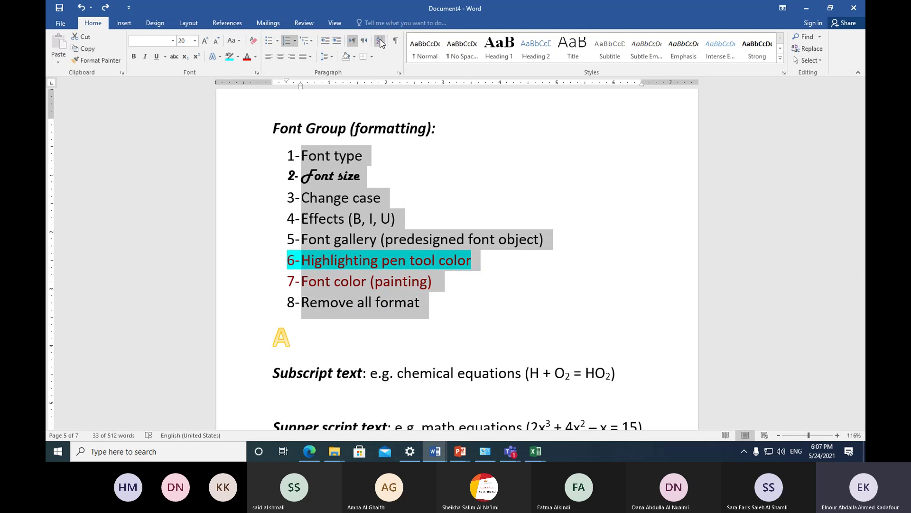
click(380, 42)
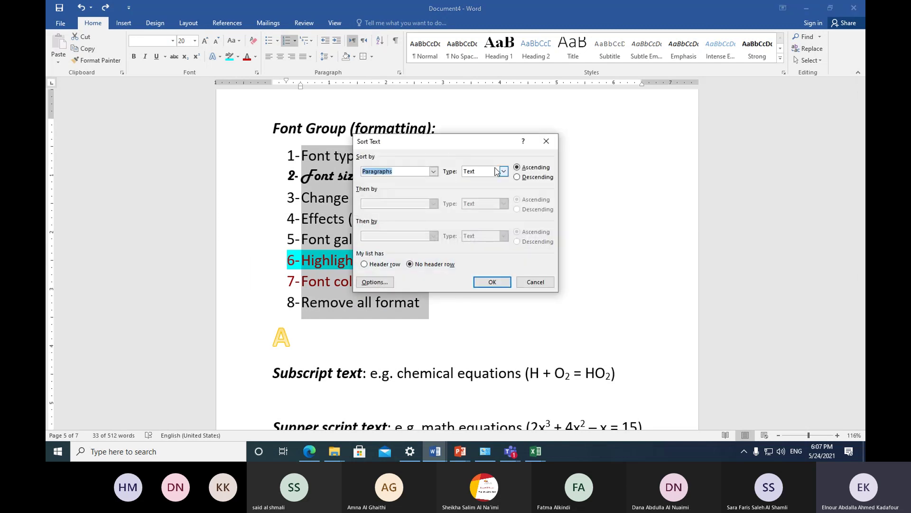
click(492, 282)
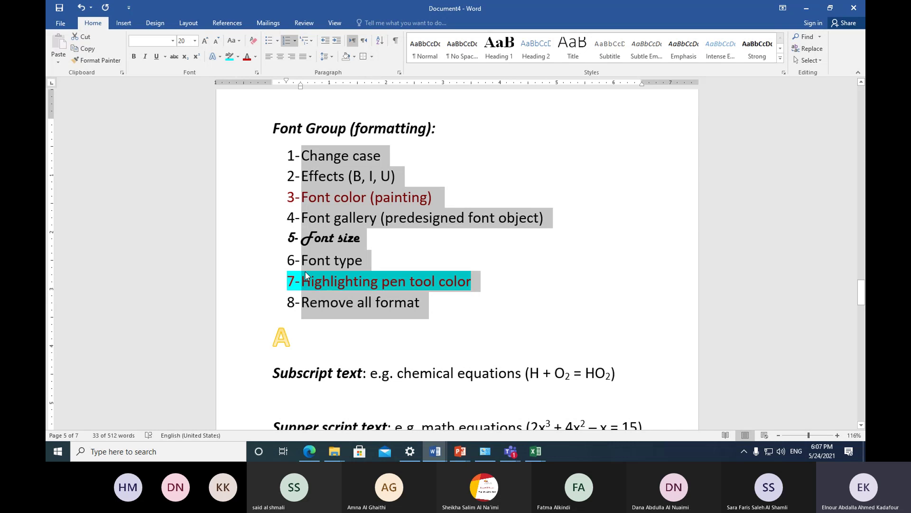
Step: Undo the sort of the numbered Font Group list and deselect the list
click(338, 335)
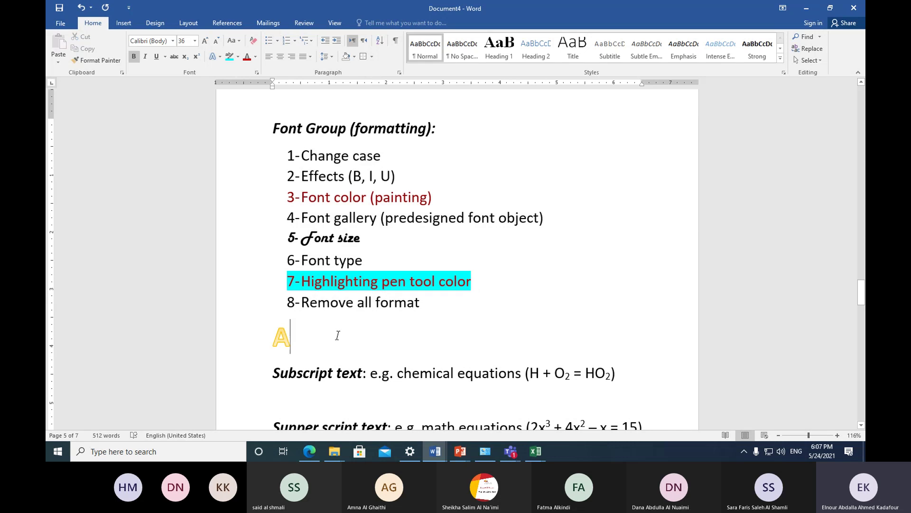
key(ctrl+z)
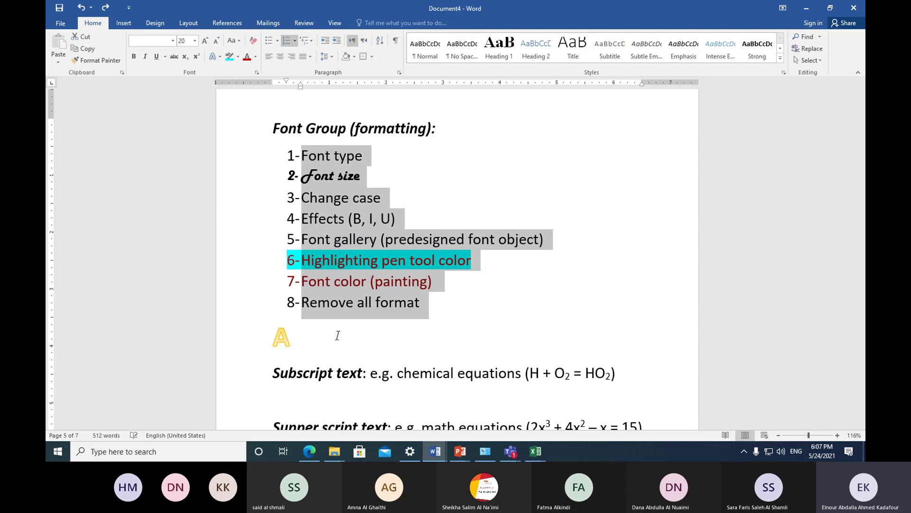
click(374, 334)
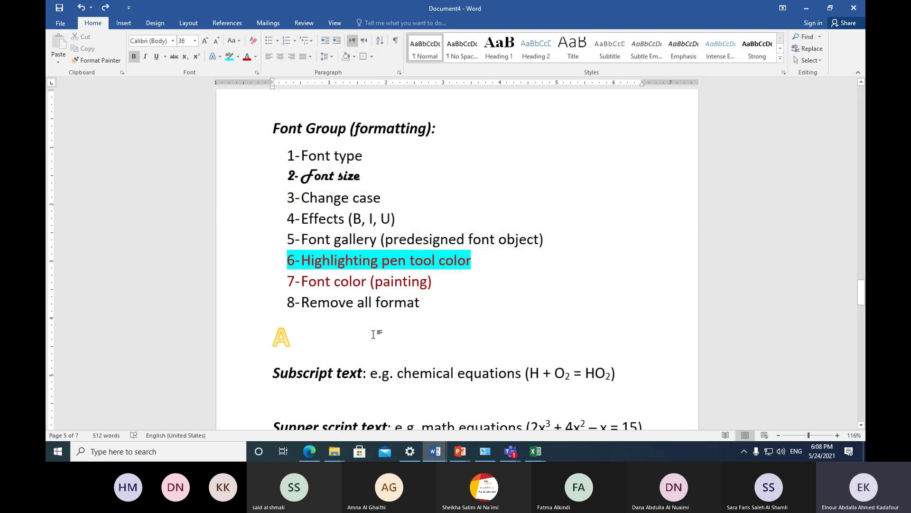
Step: Show the paragraph marks and other hidden formatting symbols around the "Sorting your data" bullet
scroll(373, 334, down, 6)
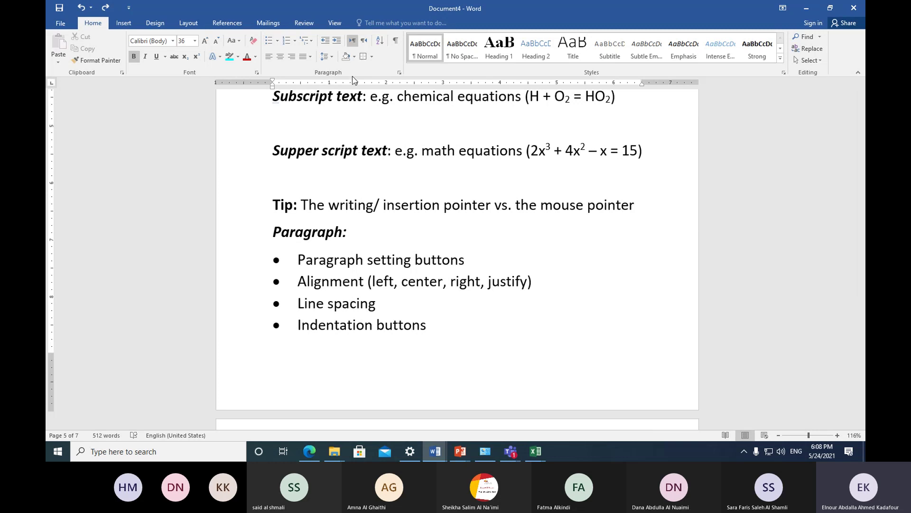
scroll(384, 206, down, 3)
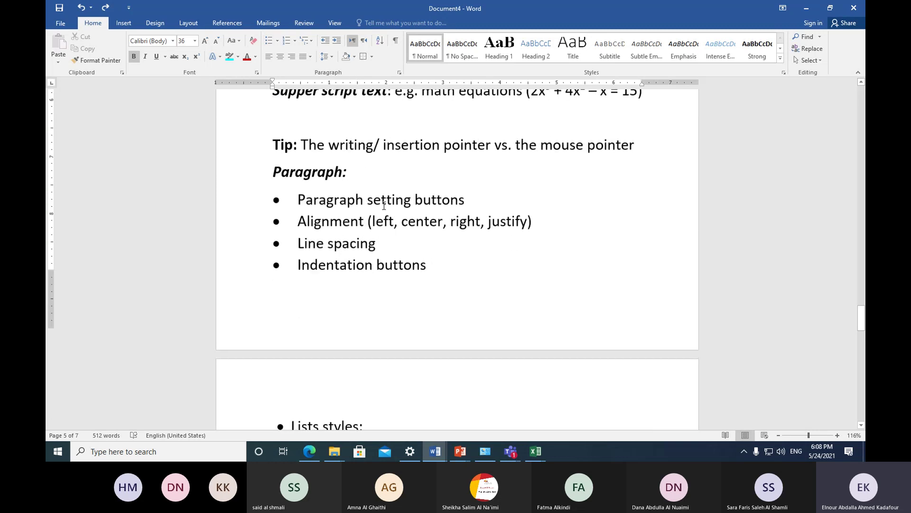
scroll(384, 206, down, 1)
scroll(384, 206, down, 4)
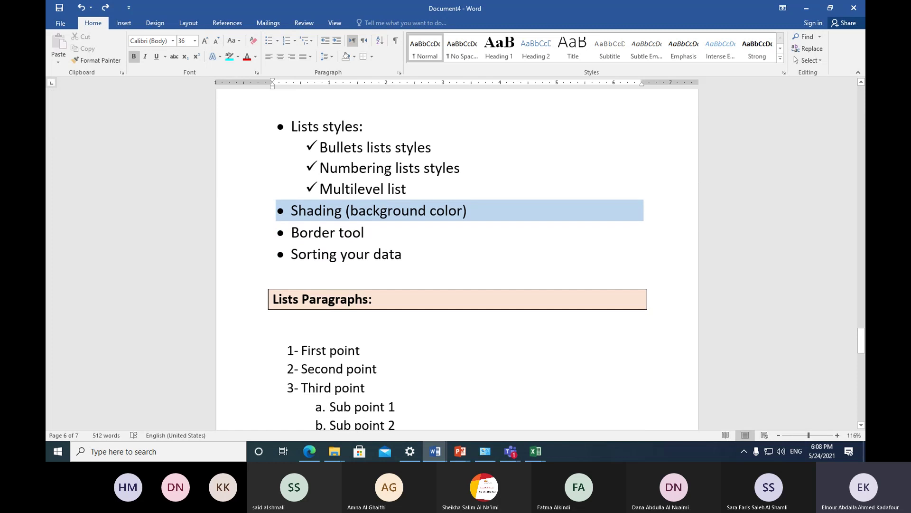
click(395, 41)
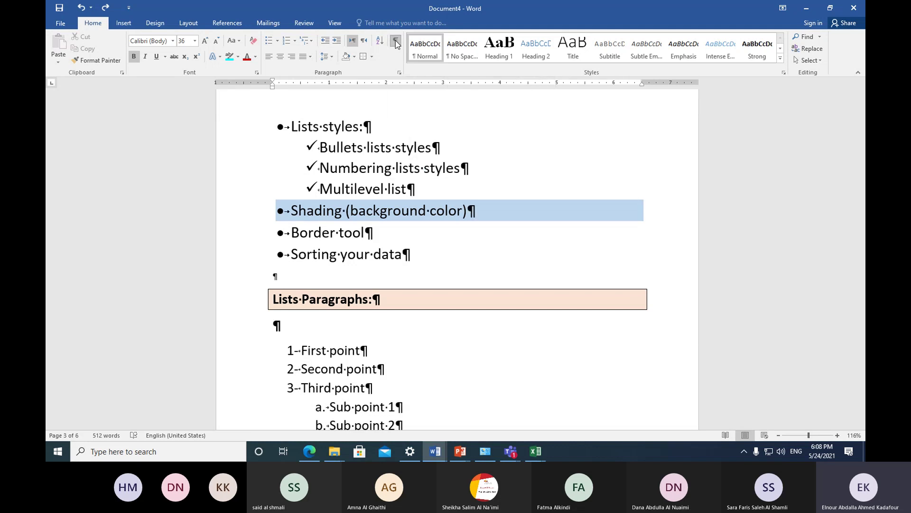
Step: Examine the formatting marks down to the end of the document and hide them
scroll(470, 242, down, 5)
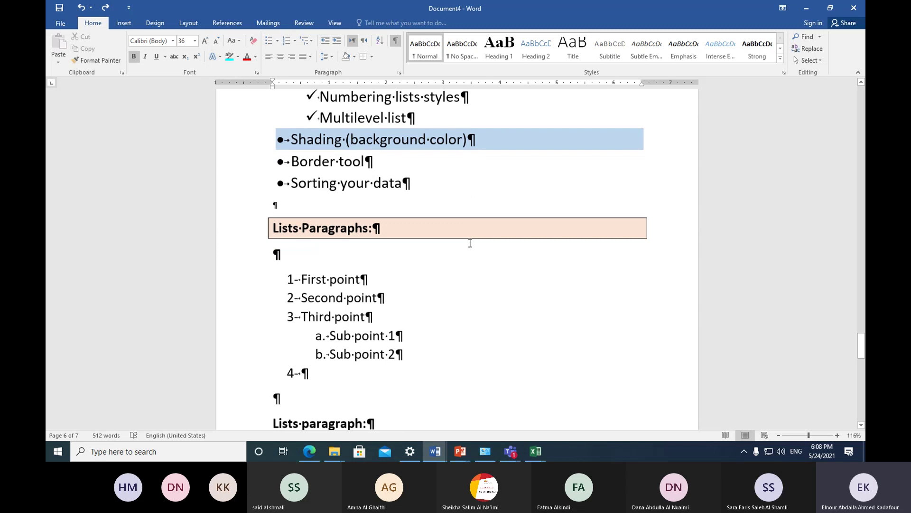
scroll(470, 244, down, 10)
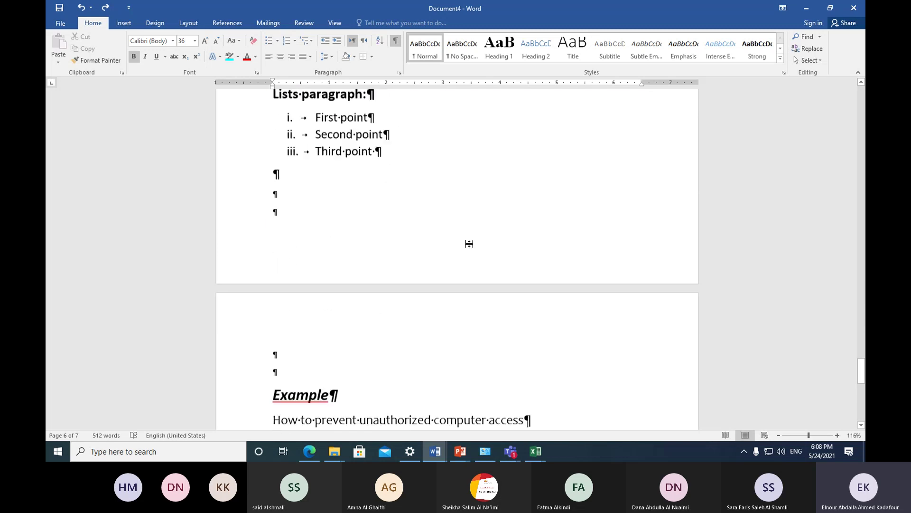
scroll(470, 244, down, 5)
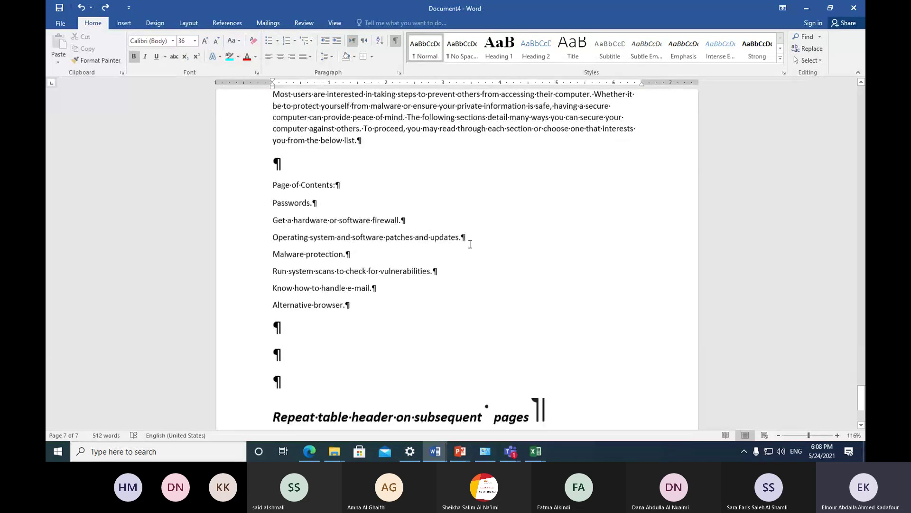
scroll(470, 244, down, 2)
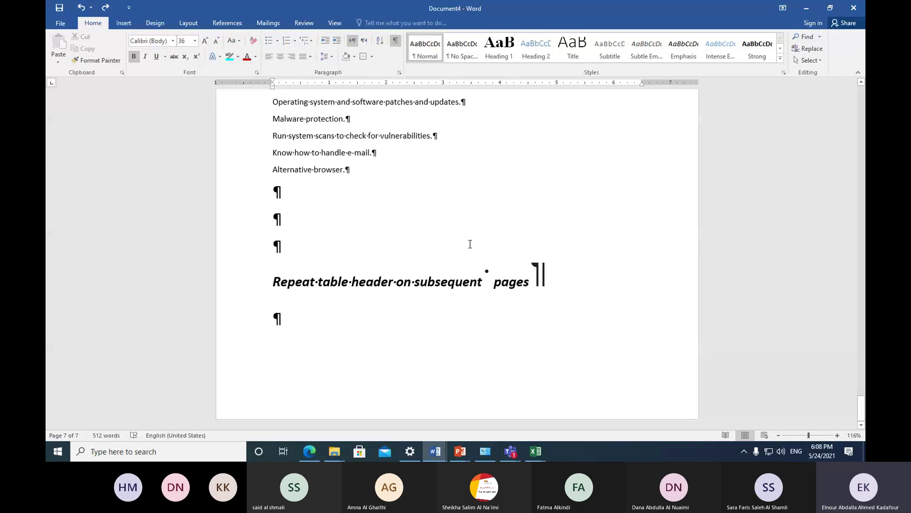
click(395, 42)
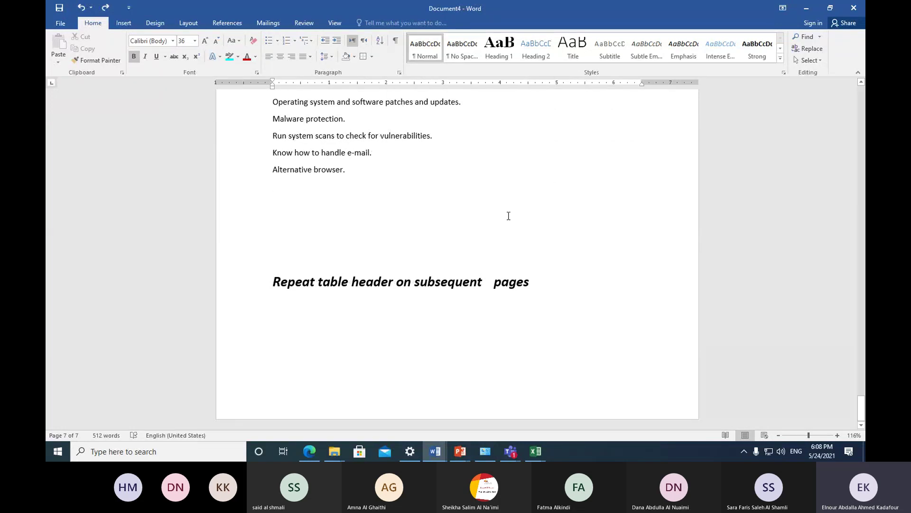
Step: Toggle the formatting marks on and off on the "Example" page, leaving them hidden
scroll(508, 216, up, 10)
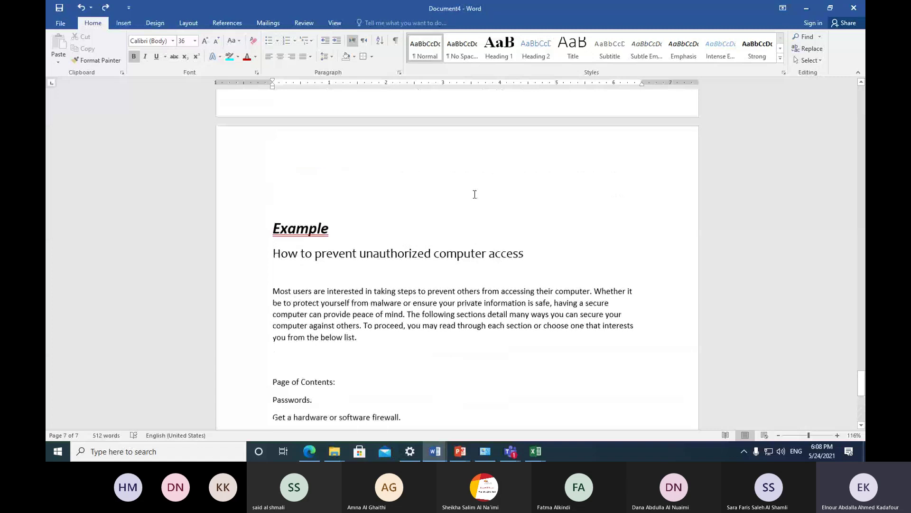
click(396, 42)
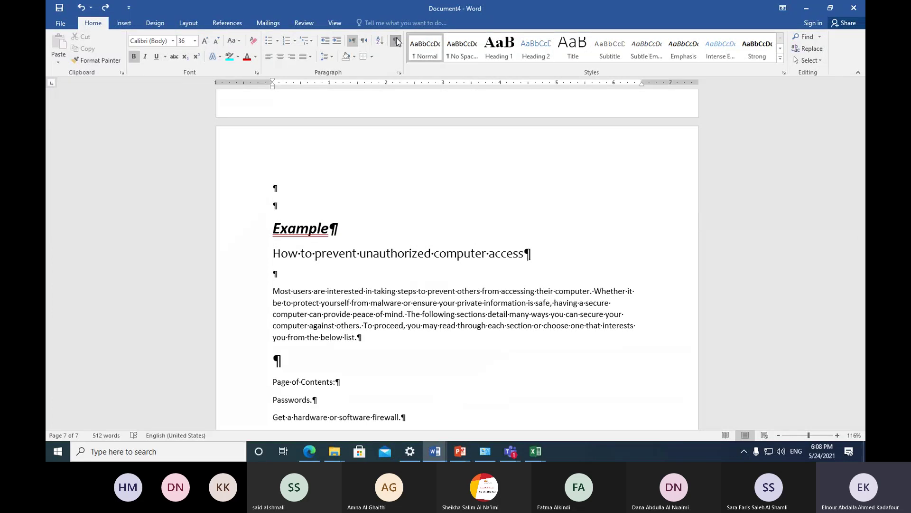
click(397, 42)
click(397, 42)
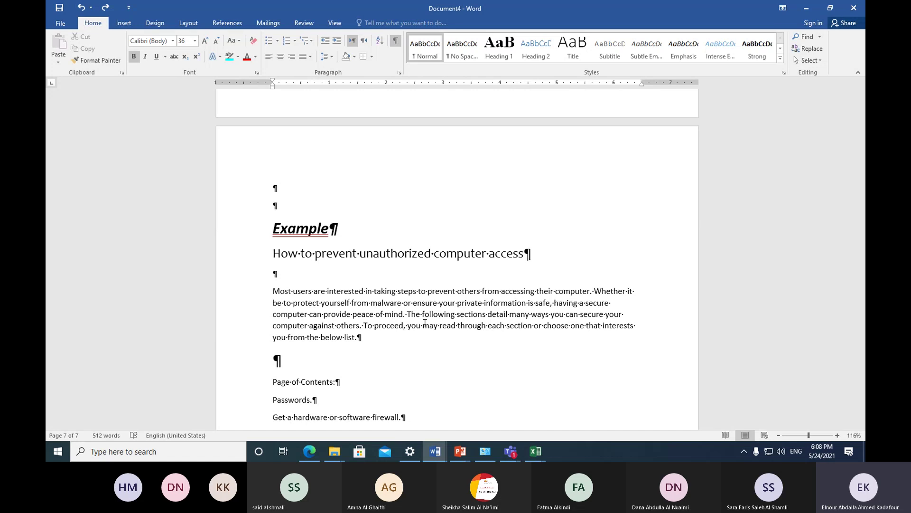
click(394, 44)
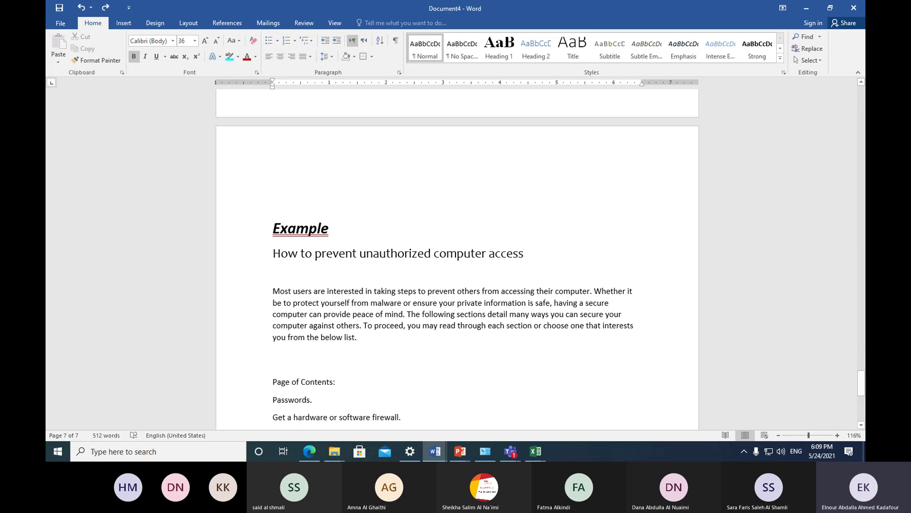
Step: Check the Microsoft Teams meeting window and its participants, and return to Document4 in Word
mouse_move(512, 454)
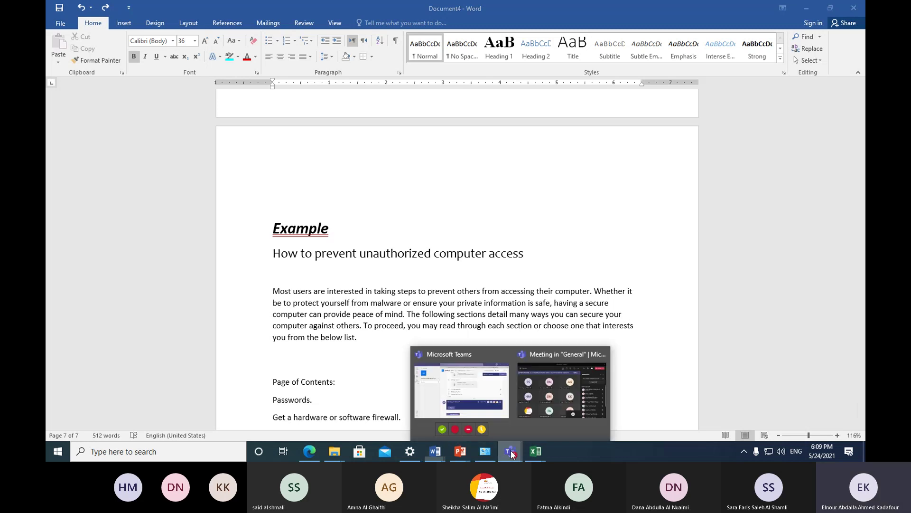
click(543, 407)
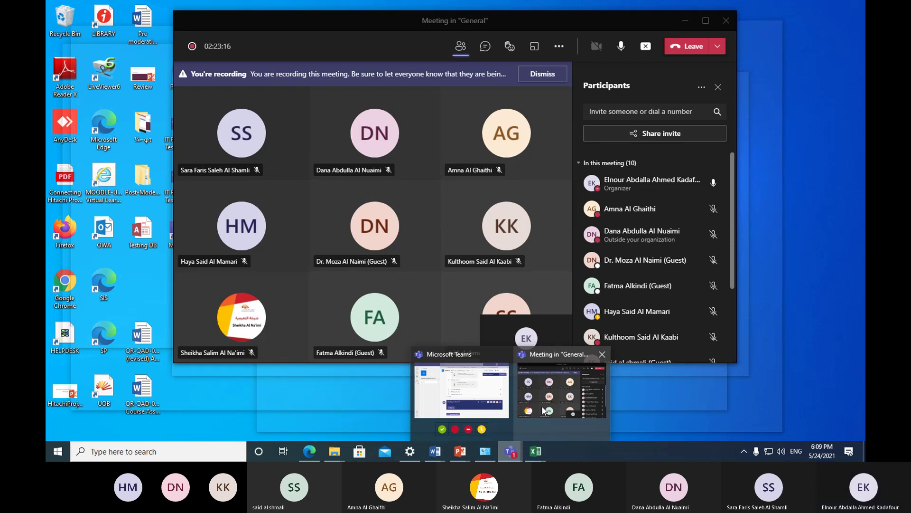
click(436, 452)
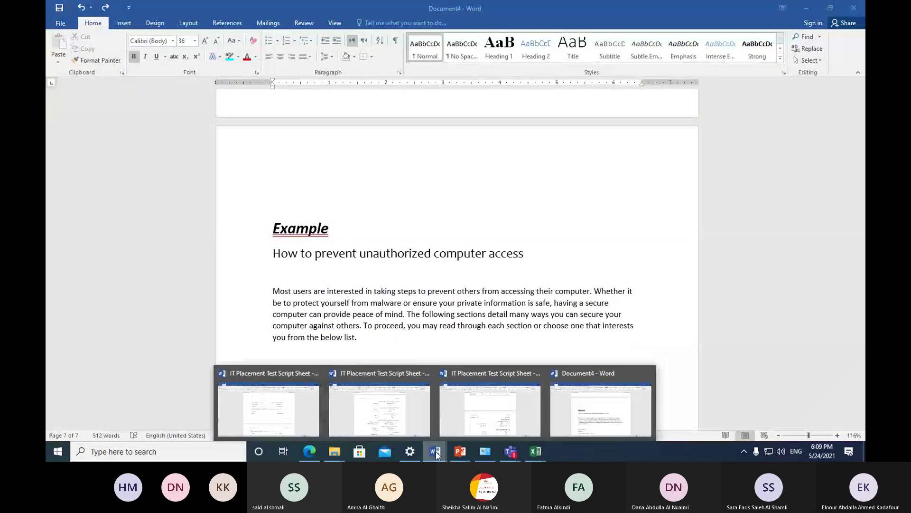
click(556, 415)
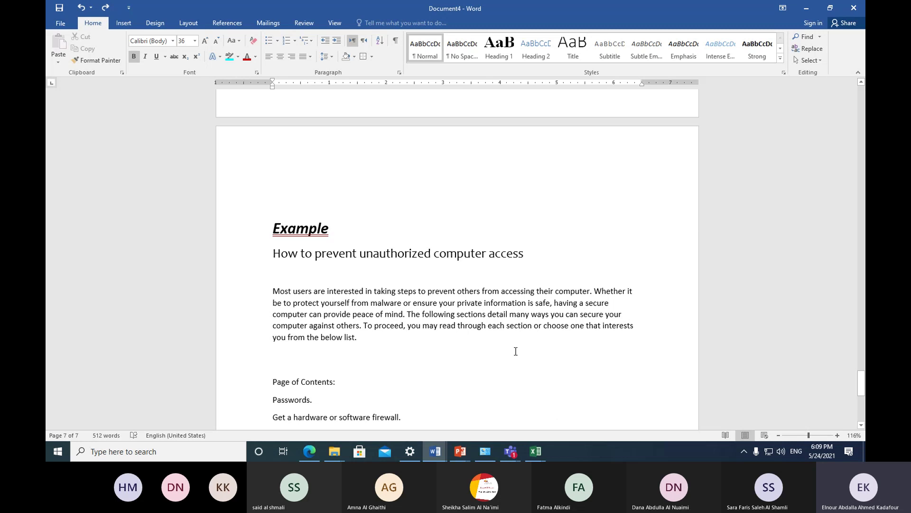
Step: Add the line "Style group:" below the roman-numbered list under "Lists paragraph:" and start a new line after it
scroll(516, 352, down, 5)
scroll(425, 325, up, 3)
scroll(427, 327, up, 8)
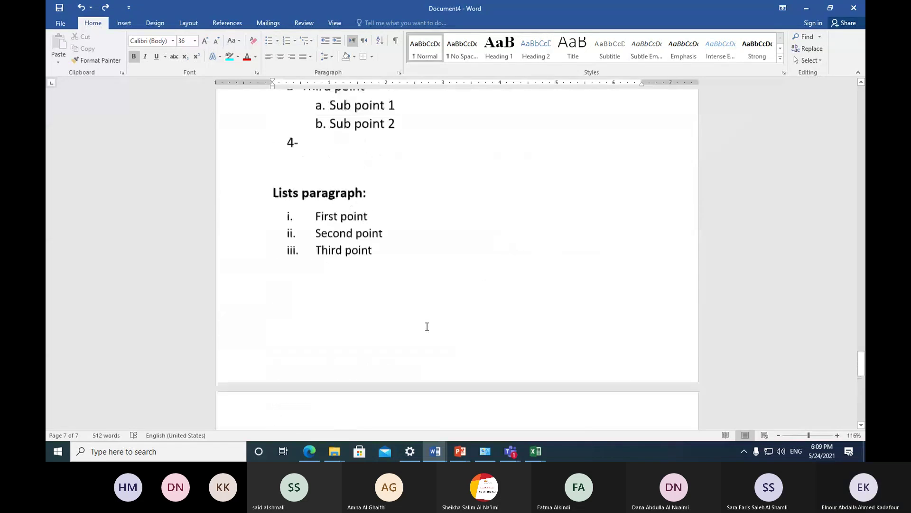
scroll(427, 327, up, 2)
scroll(427, 326, down, 3)
click(285, 275)
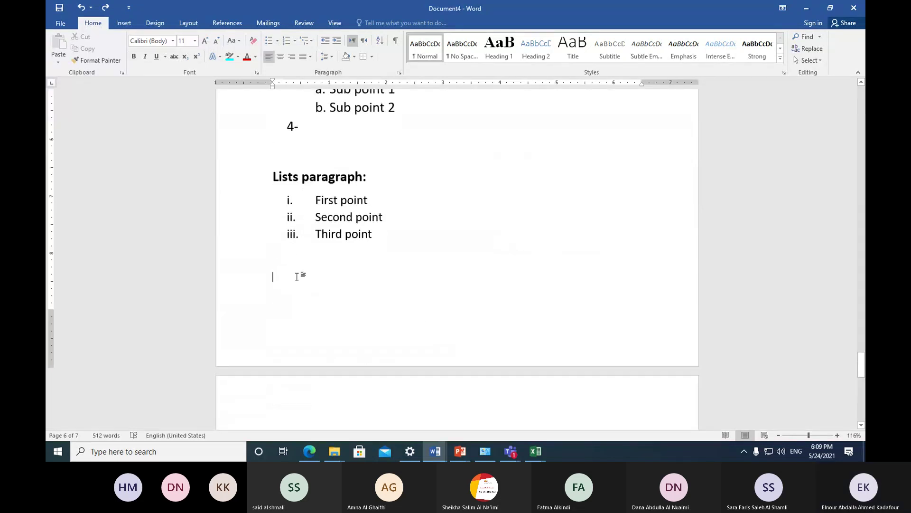
key(Up)
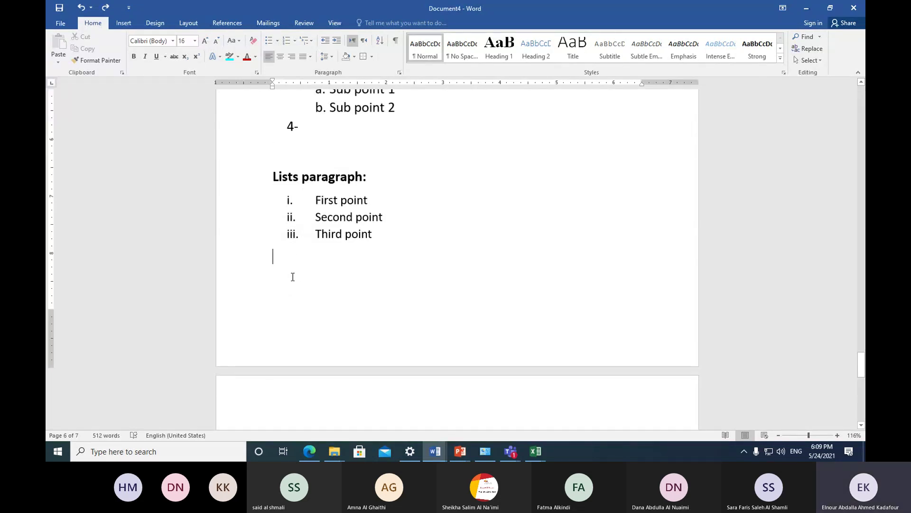
text(sty)
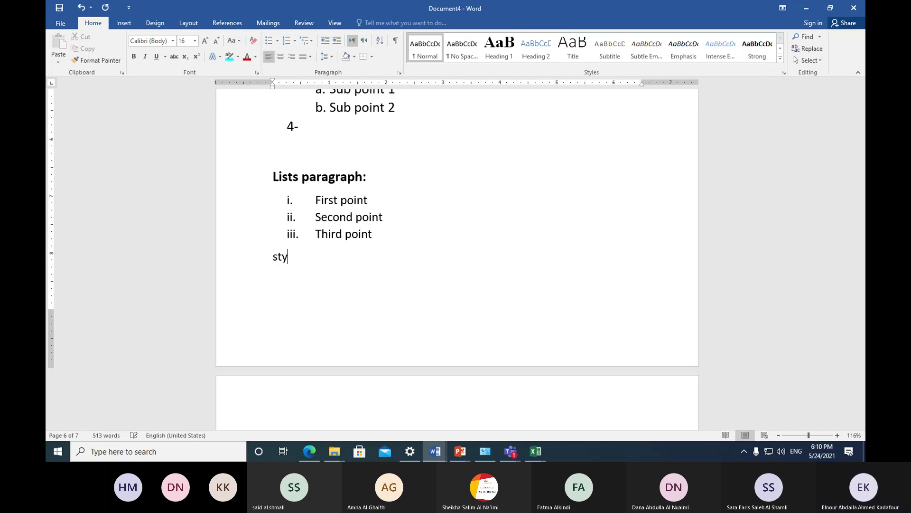
text(le)
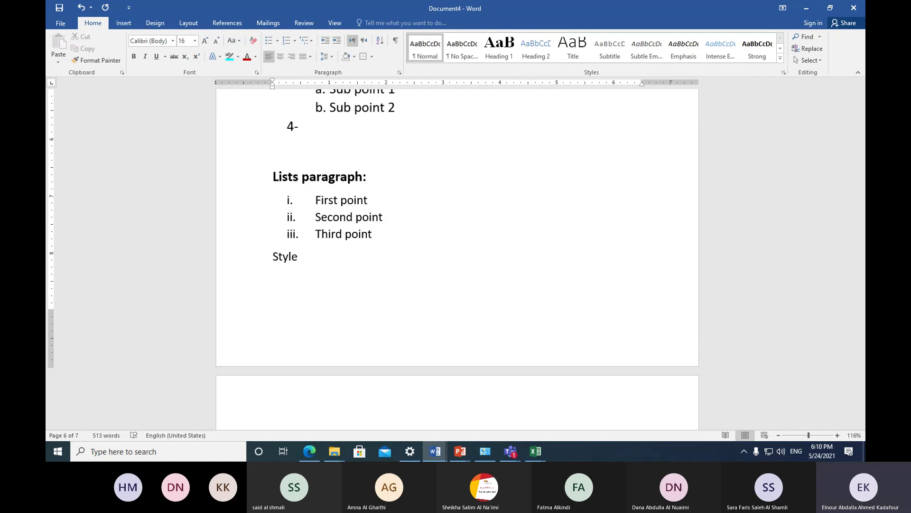
text(group)
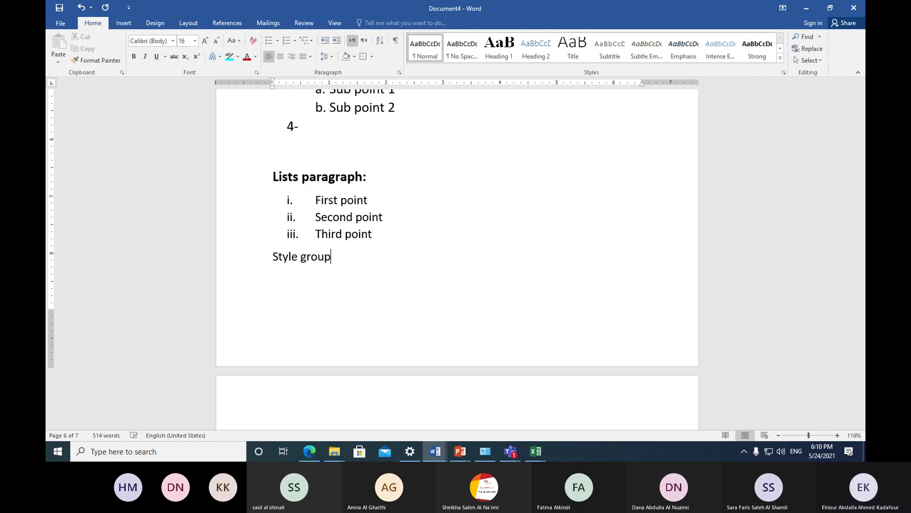
text(:)
key(Return)
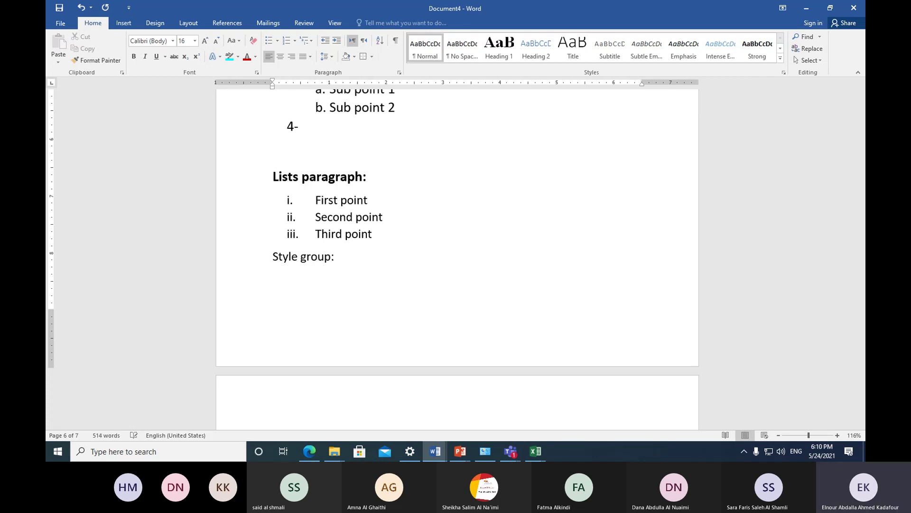
Step: Format the "Style group:" line as bold italic at size 18 with each word capitalized
click(247, 259)
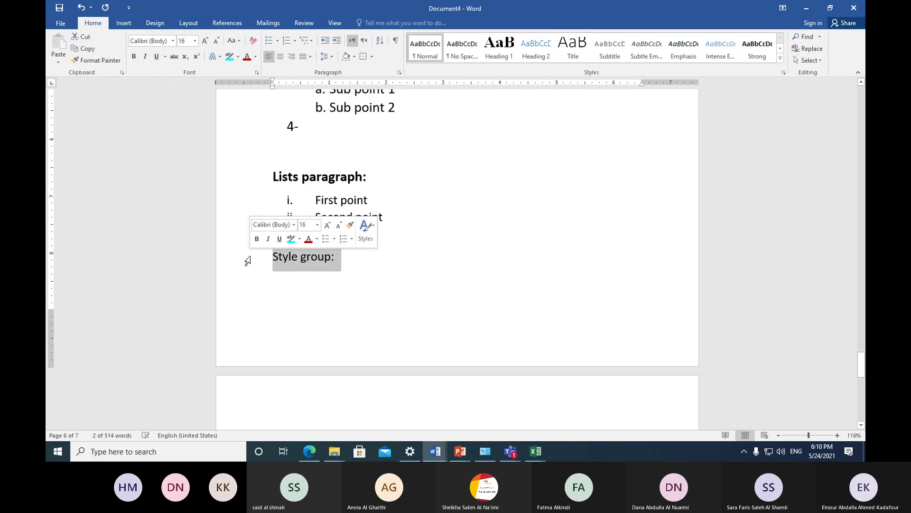
click(135, 57)
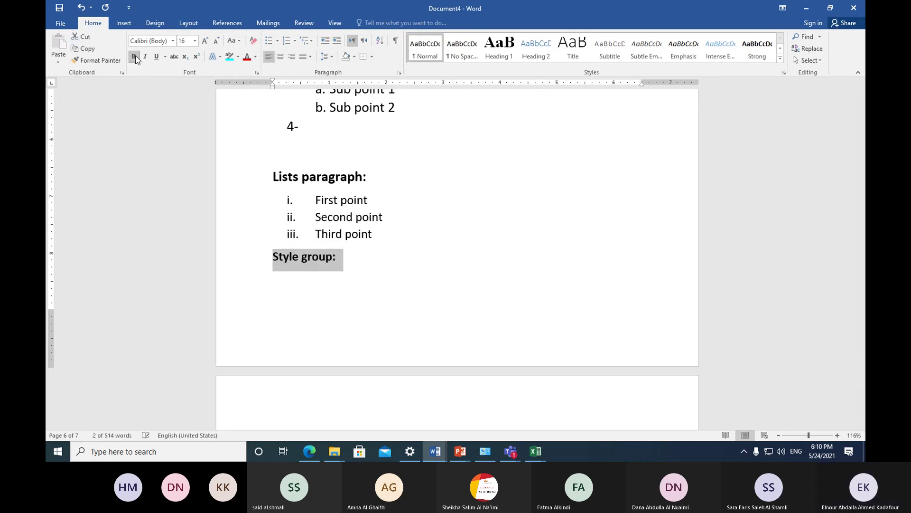
click(145, 57)
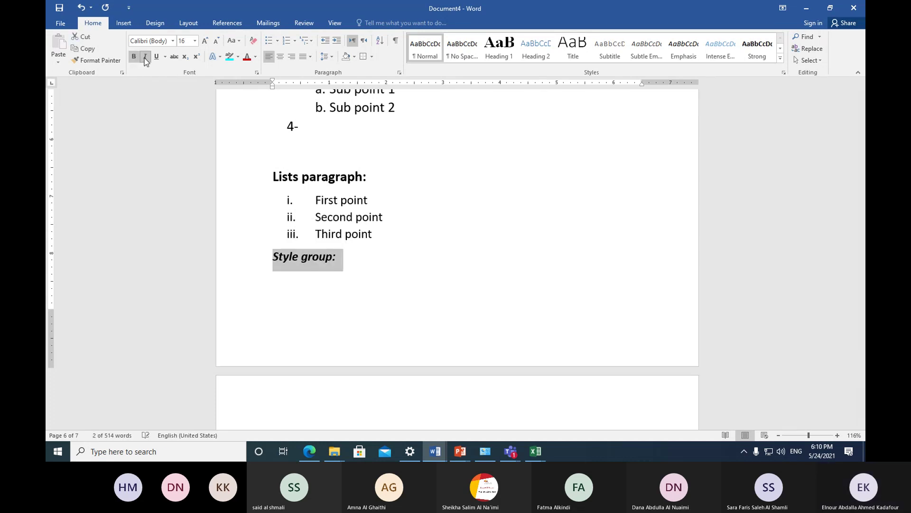
click(205, 41)
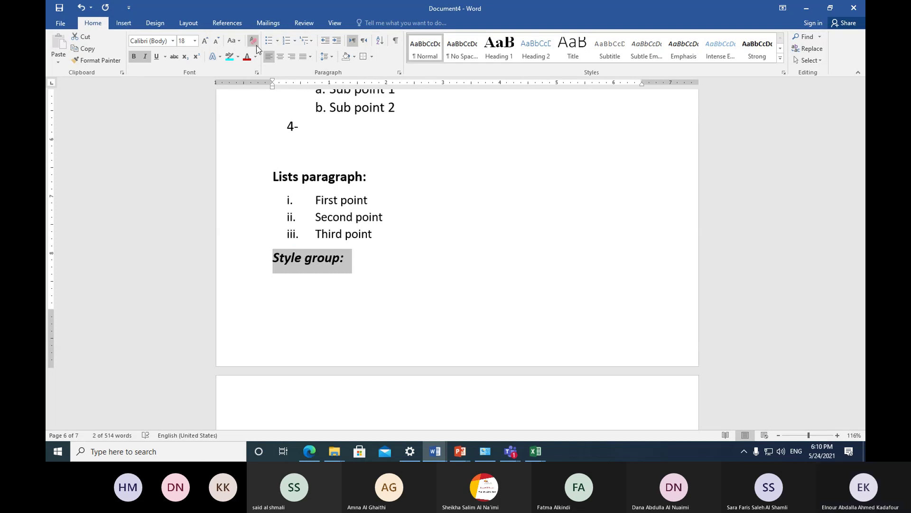
click(238, 43)
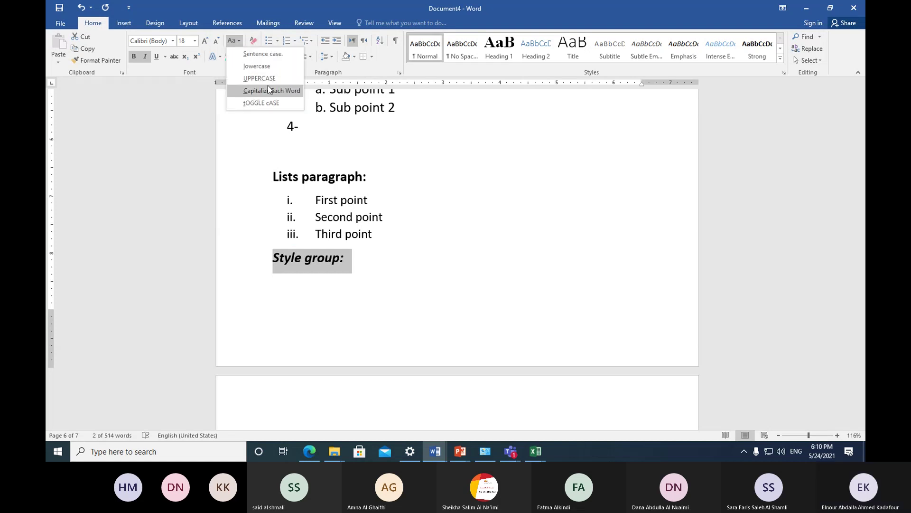
click(285, 91)
click(349, 307)
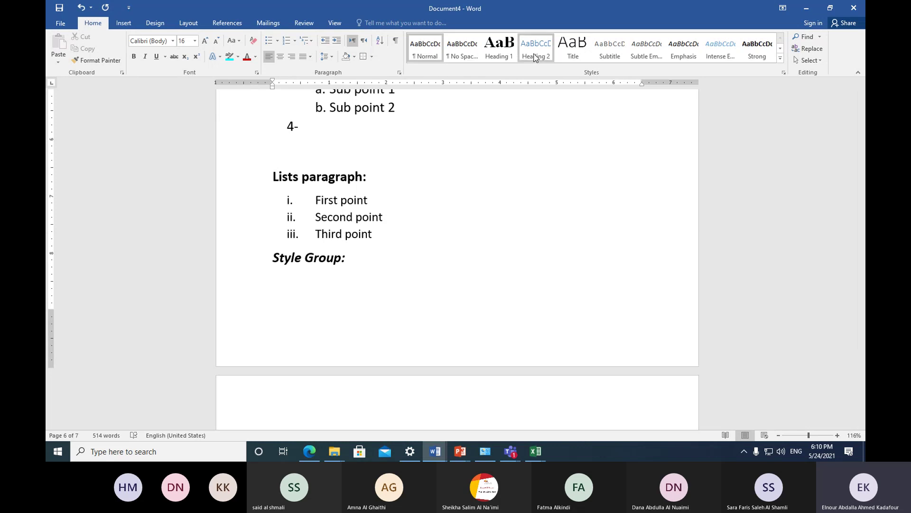
Step: Apply the Heading 1 style to the "Lists paragraph:" title above the roman-numbered list
scroll(455, 265, up, 2)
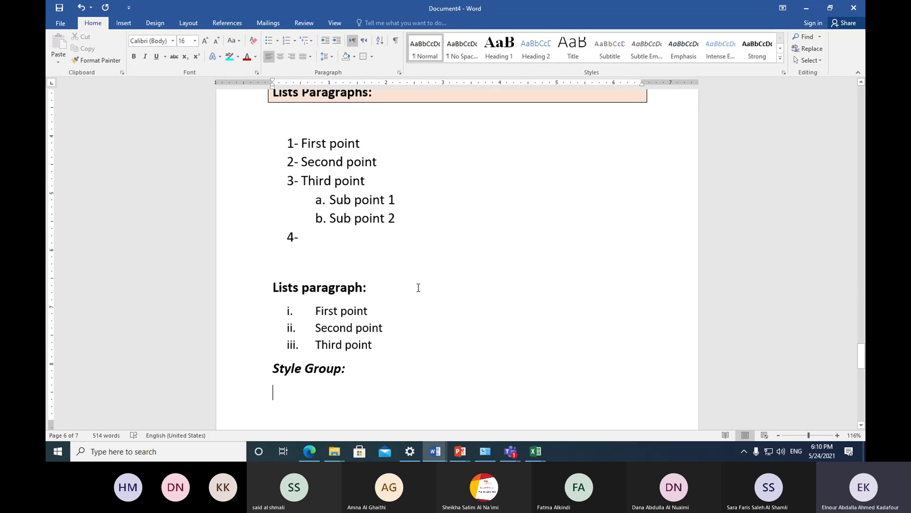
click(244, 291)
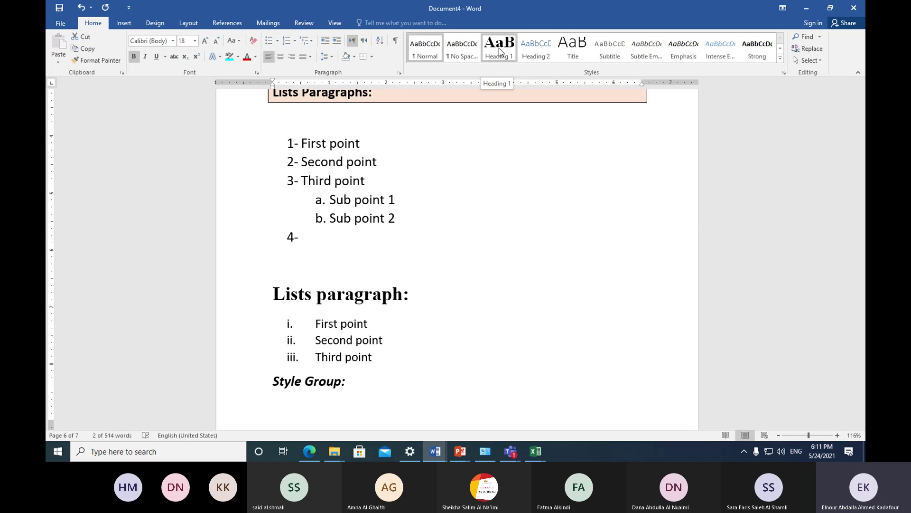
click(500, 48)
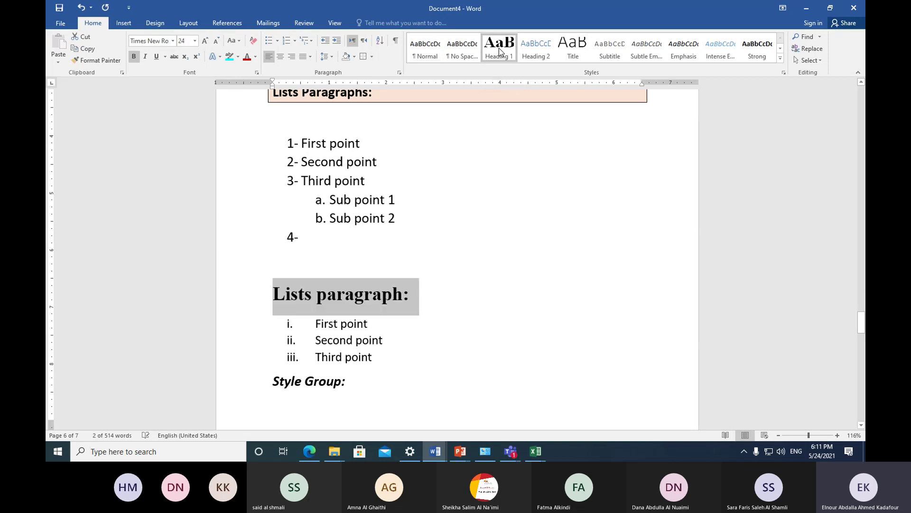
click(355, 294)
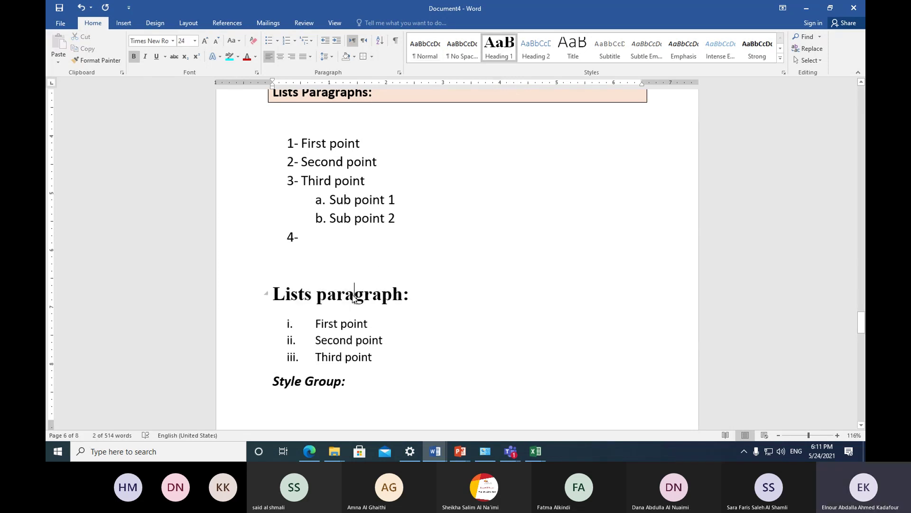
click(274, 294)
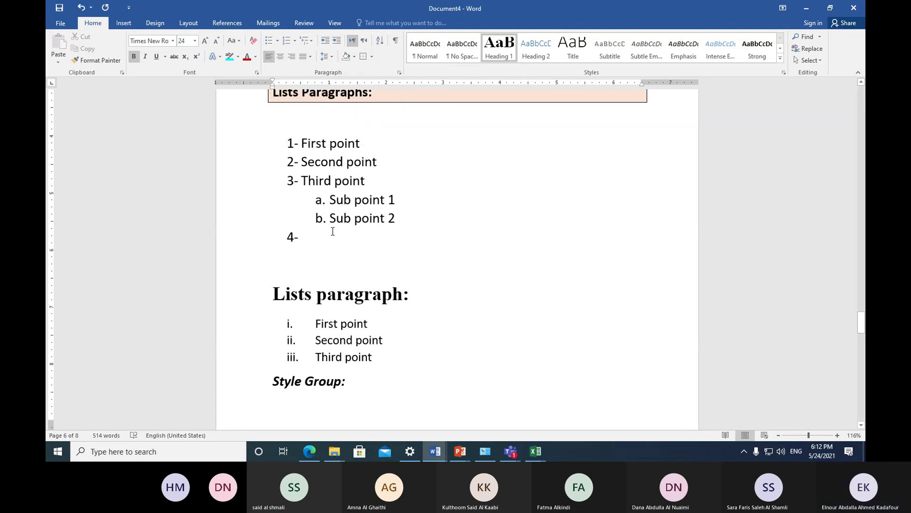
click(344, 219)
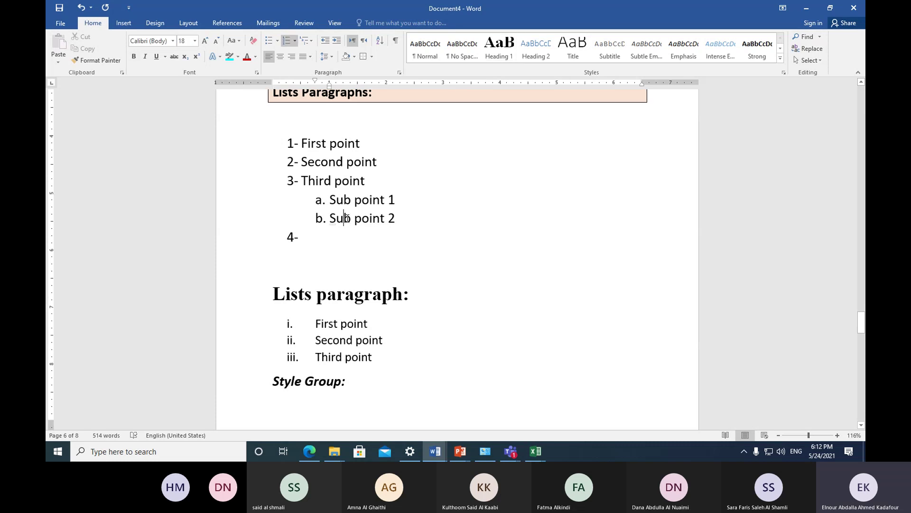
click(298, 292)
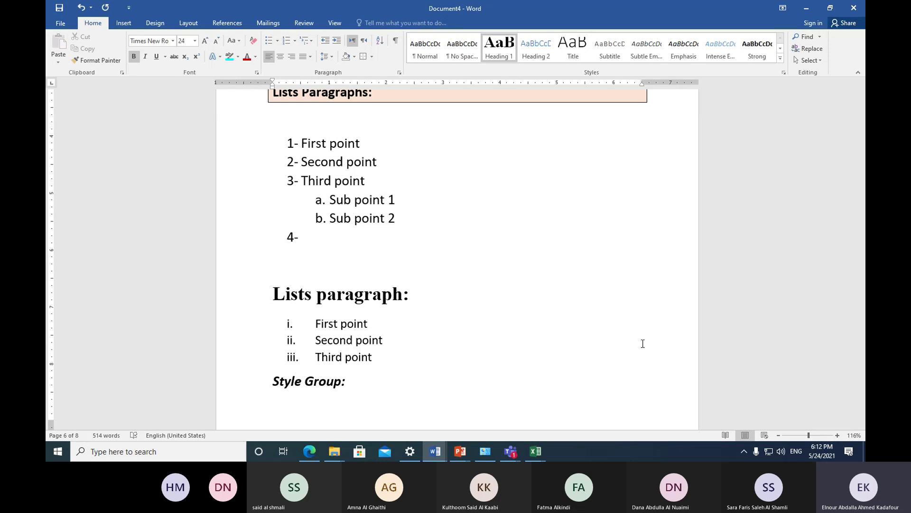
Step: Push the "Style Group:" line onto the next page by inserting two blank lines before it
scroll(413, 341, down, 3)
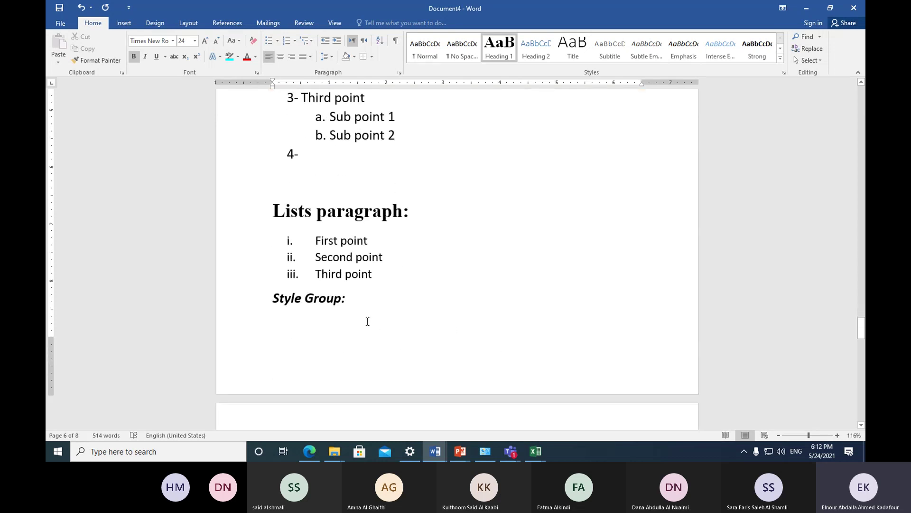
click(274, 298)
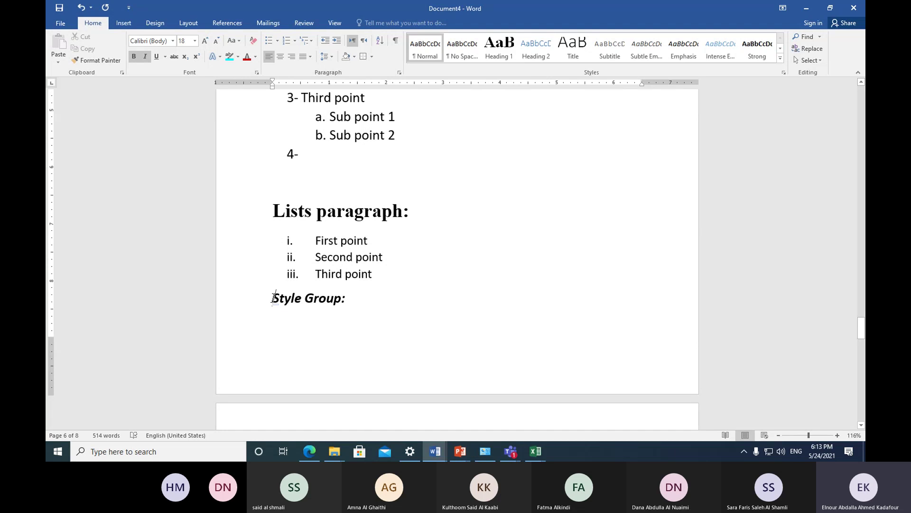
key(Return)
key(Return)
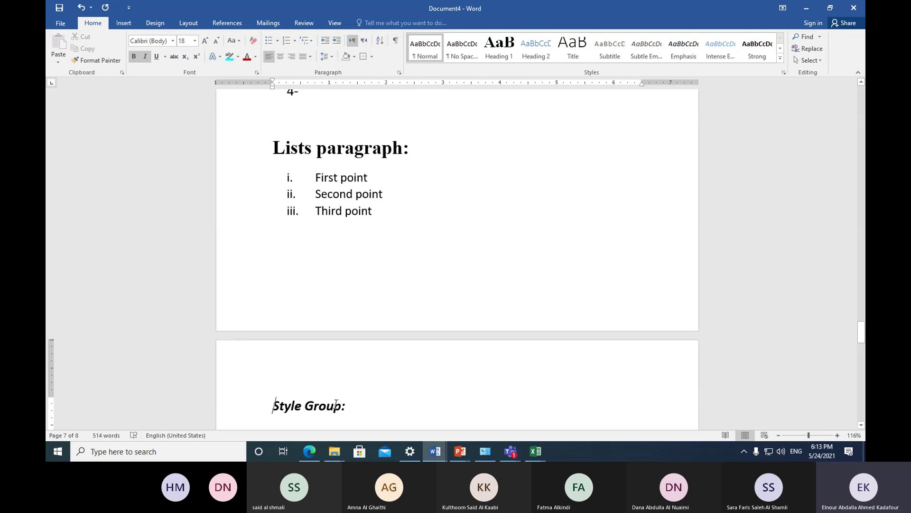
click(361, 410)
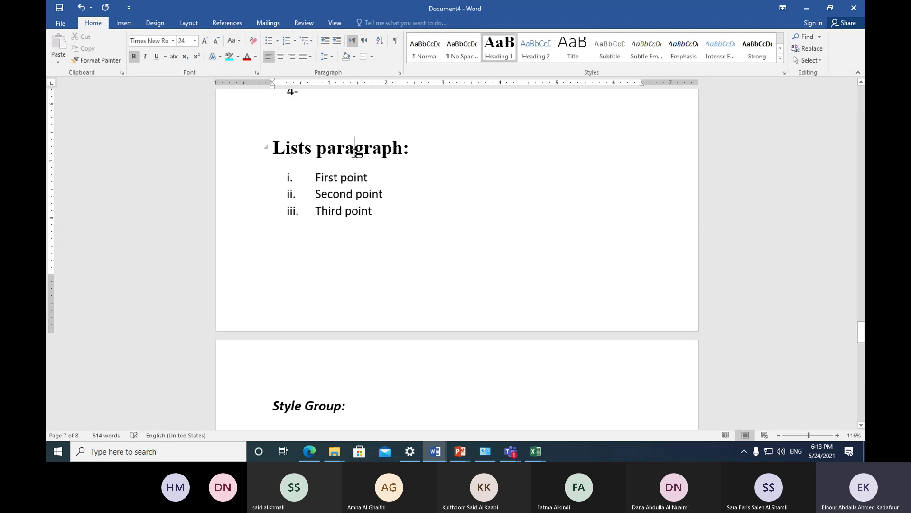
Step: Try the Heading 2 style on the "First point" item under "Lists paragraph:" and undo it
click(341, 179)
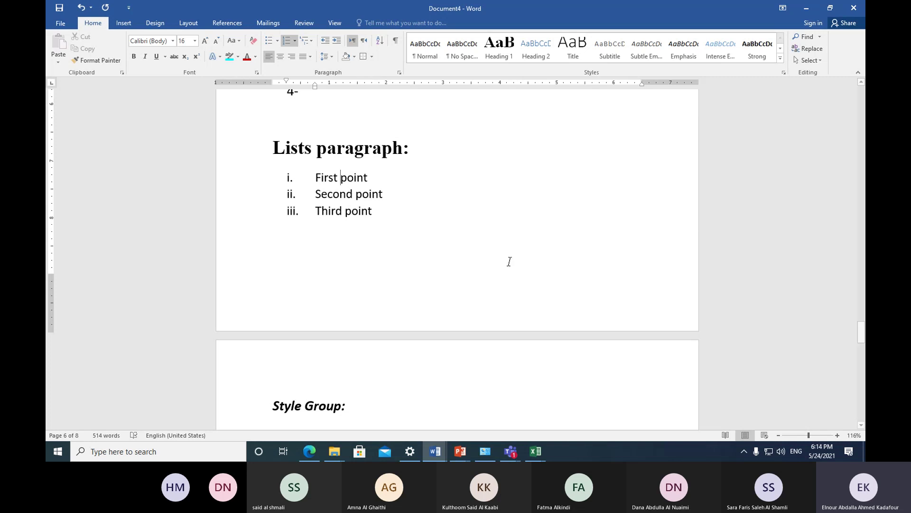
click(536, 57)
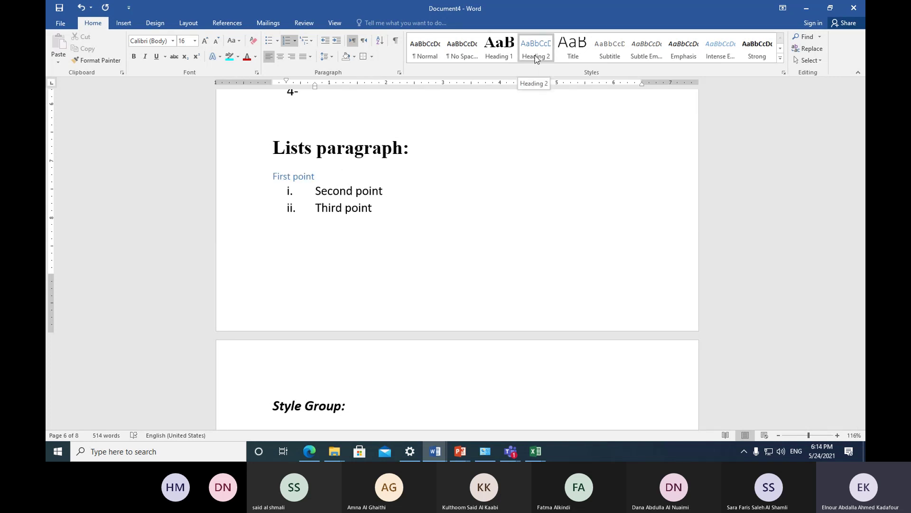
key(ctrl+z)
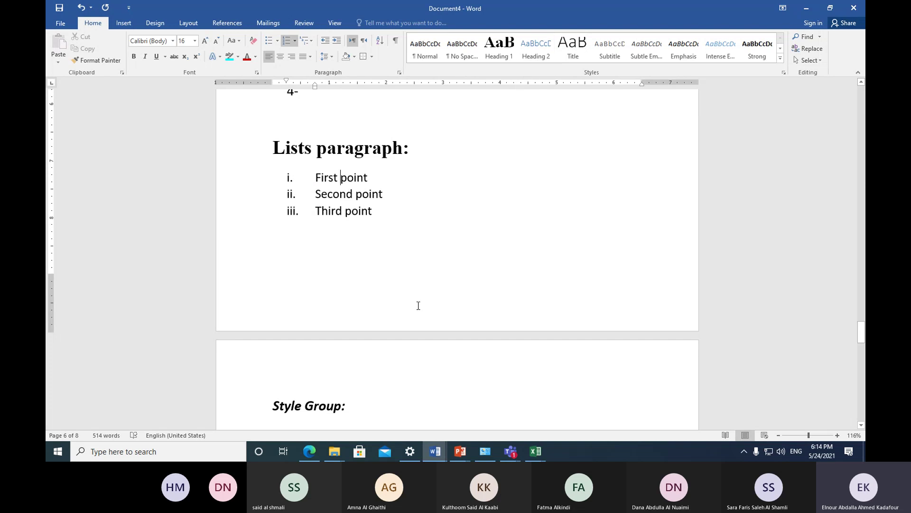
Step: Apply the Heading 2 style to all three items of the roman-numbered list and undo the change
click(241, 180)
drag(245, 196, 254, 213)
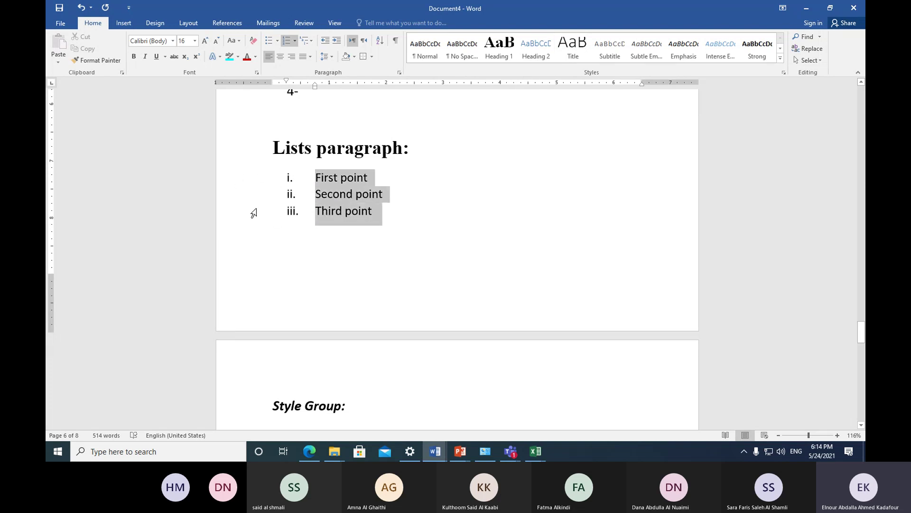
click(540, 56)
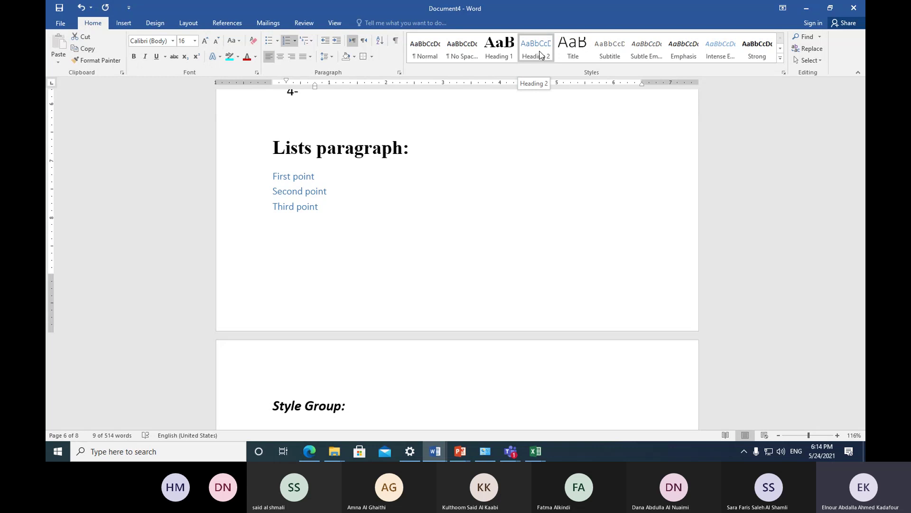
click(541, 55)
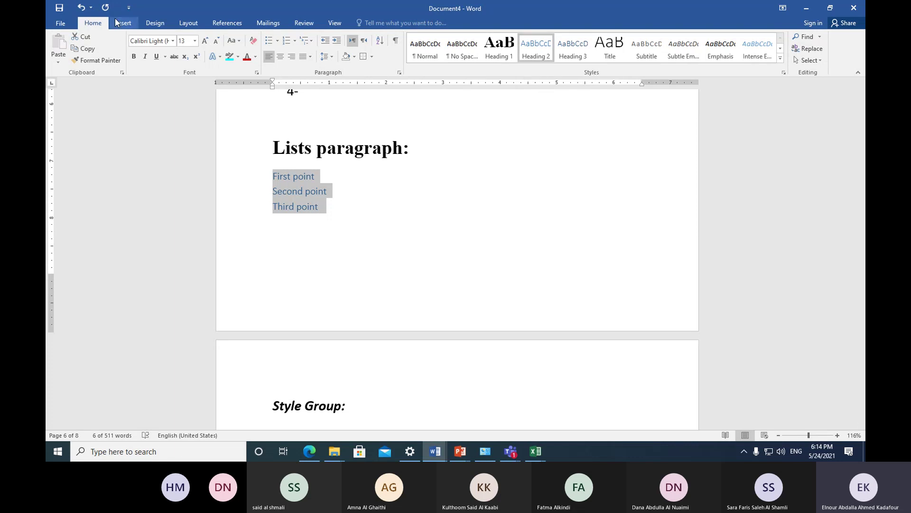
click(82, 8)
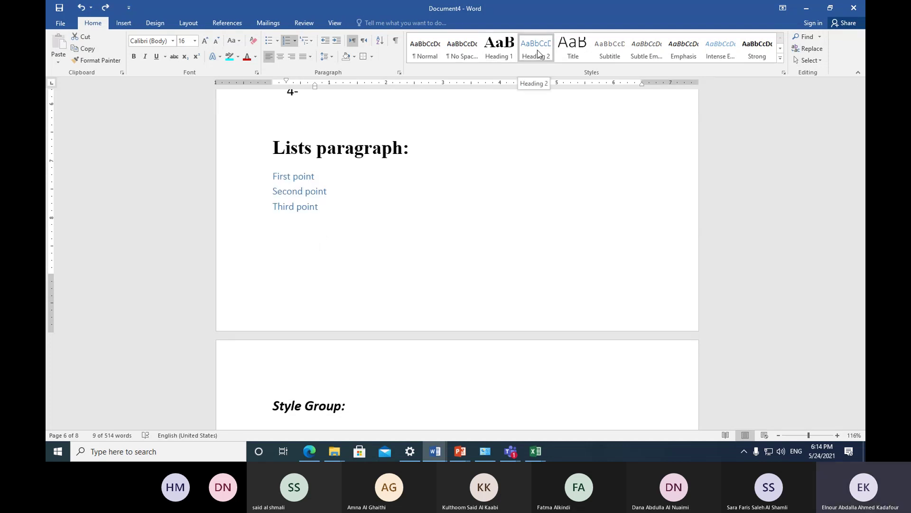
Step: Start a "1-" numbered list at 18 pt on the blank line below "Style Group:"
click(353, 238)
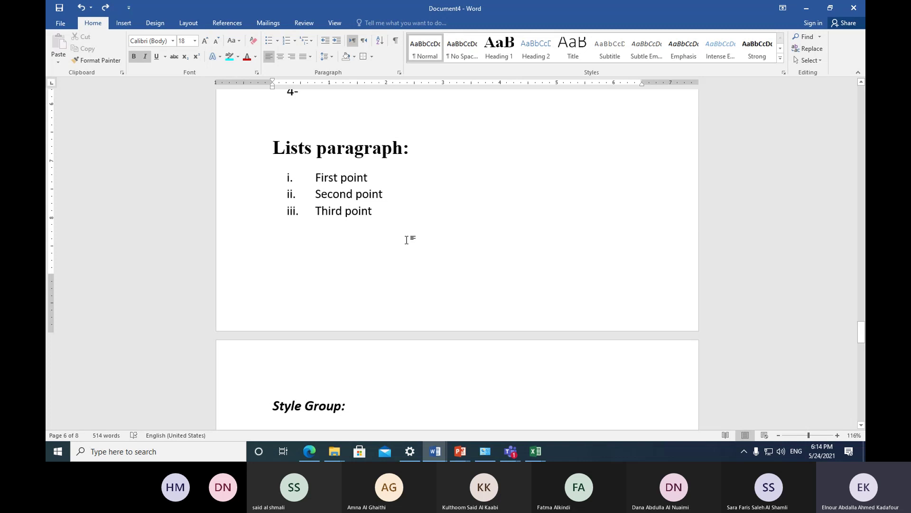
scroll(408, 239, down, 3)
click(304, 299)
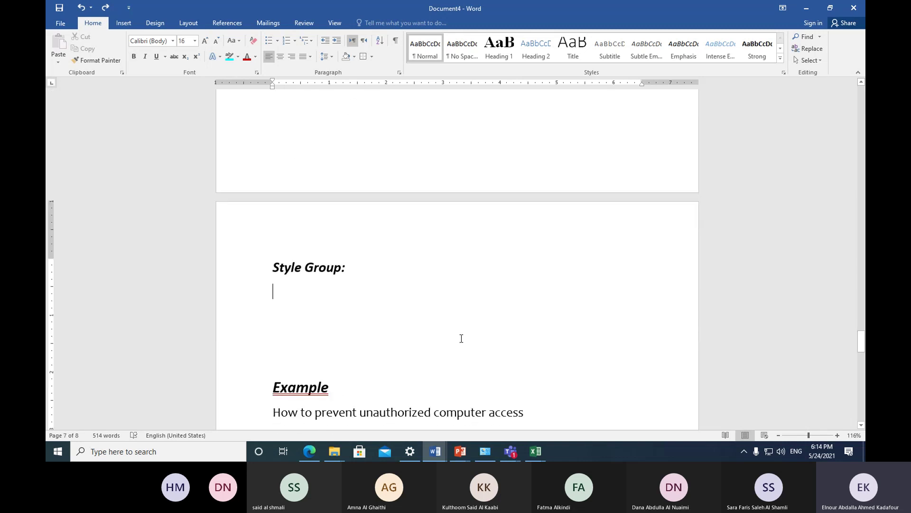
click(204, 41)
text(1-)
key(space)
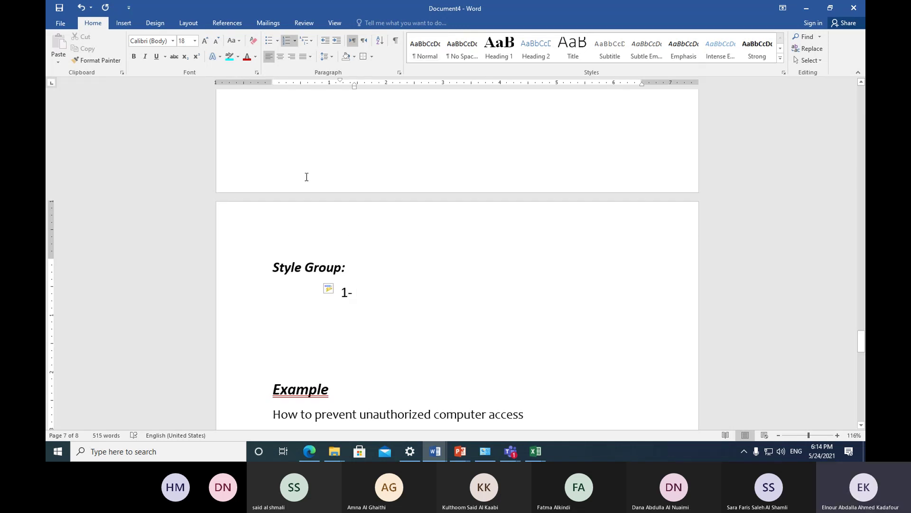
Step: Decrease the new list item's indent by two levels and apply the "1- 2- 3-" number format
click(323, 43)
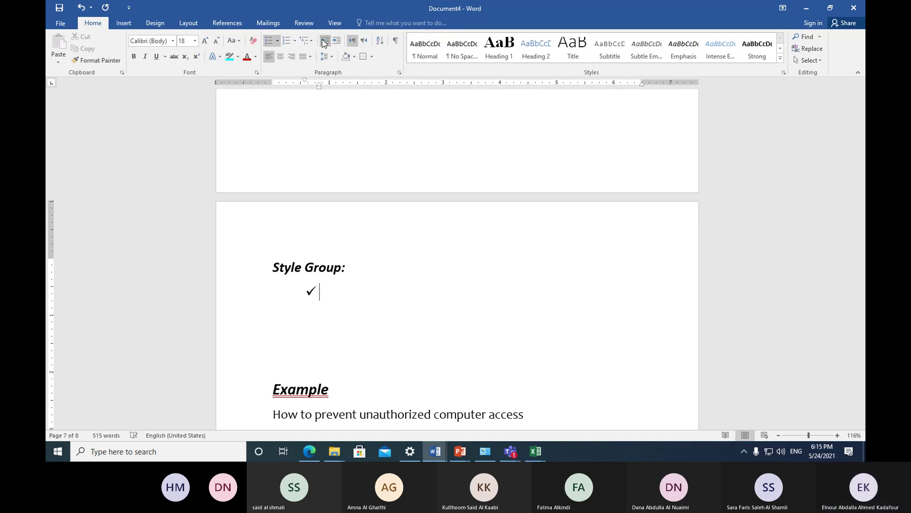
click(324, 43)
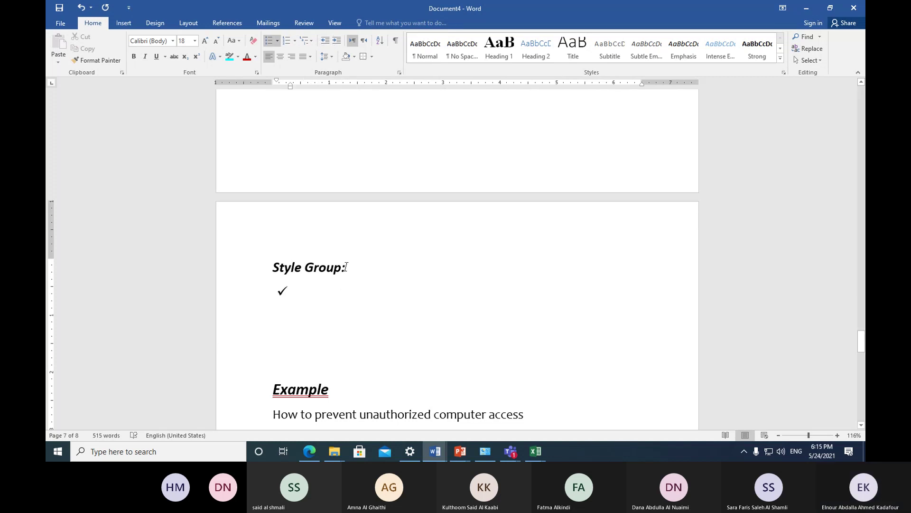
click(294, 42)
click(297, 117)
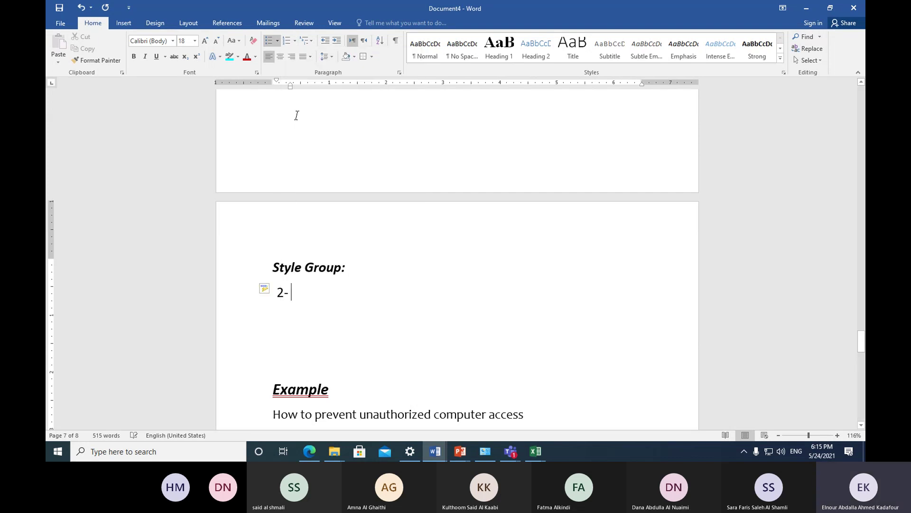
Step: Restart the numbering under "Style Group:" as a new list with its value set to 1
click(294, 41)
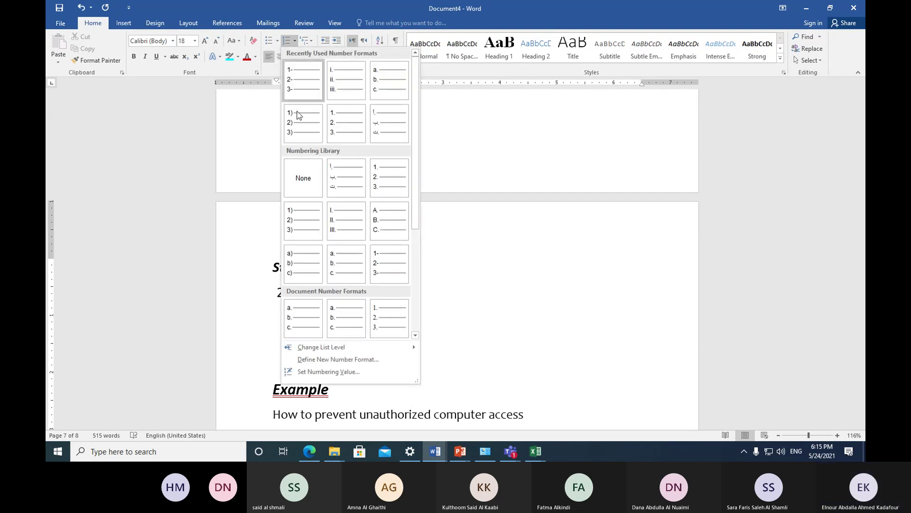
click(332, 371)
click(426, 230)
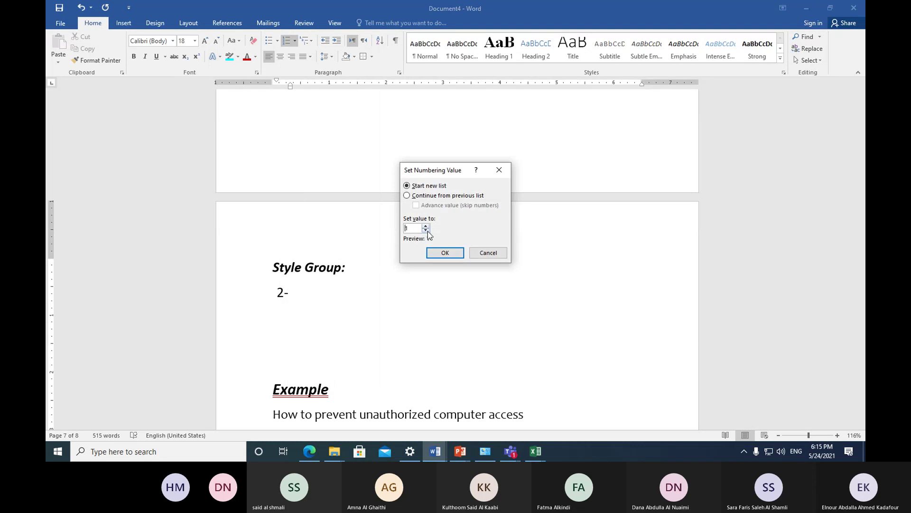
click(445, 252)
Step: Write "Pre-defined text formatting" as the first list item, accepting the suggested hyphenated spelling, and begin a second item
text(Pre de)
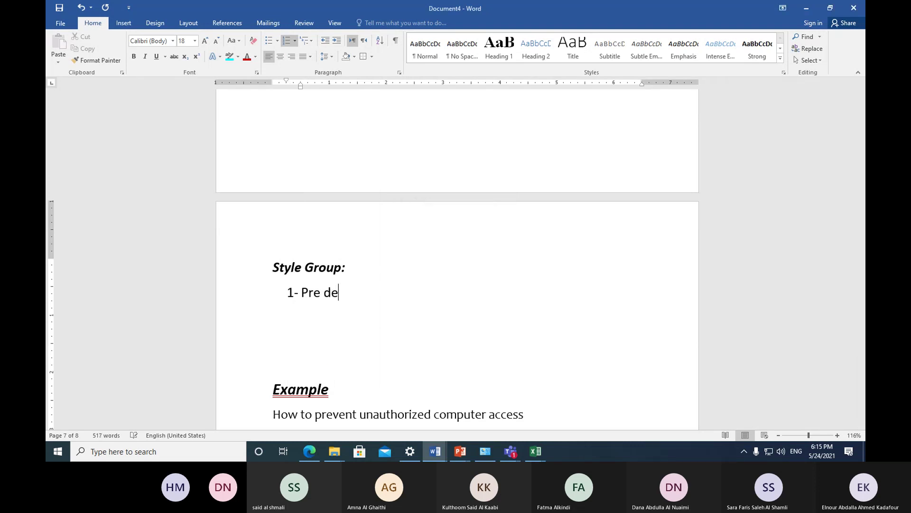
text(fined)
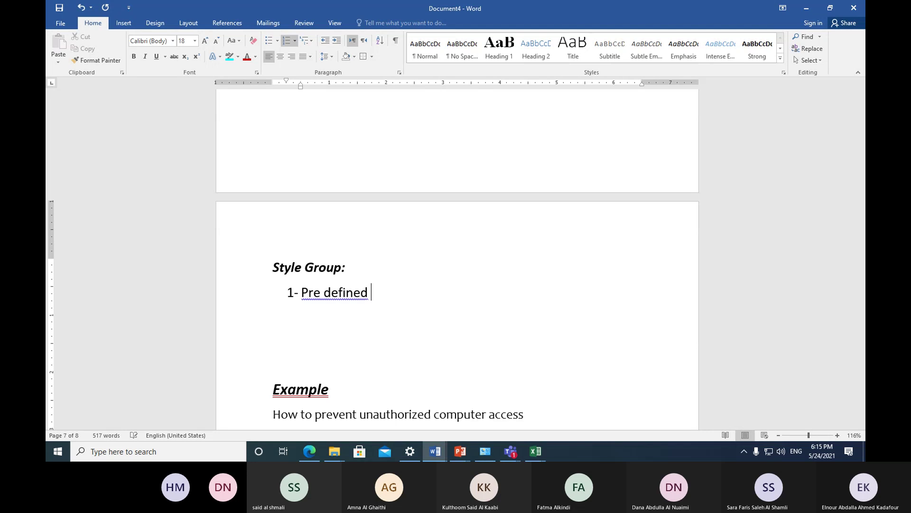
key(BackSpace)
key(BackSpace)
key(BackSpace)
text(ned)
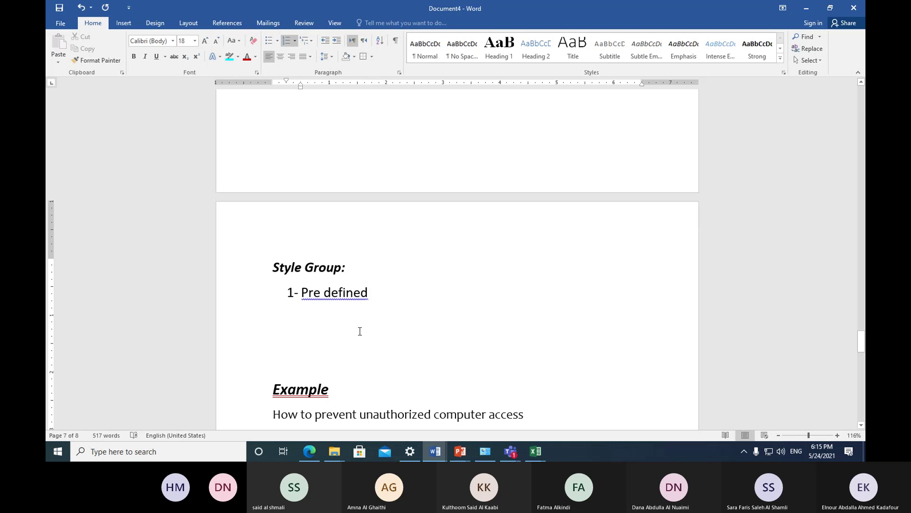
right_click(346, 293)
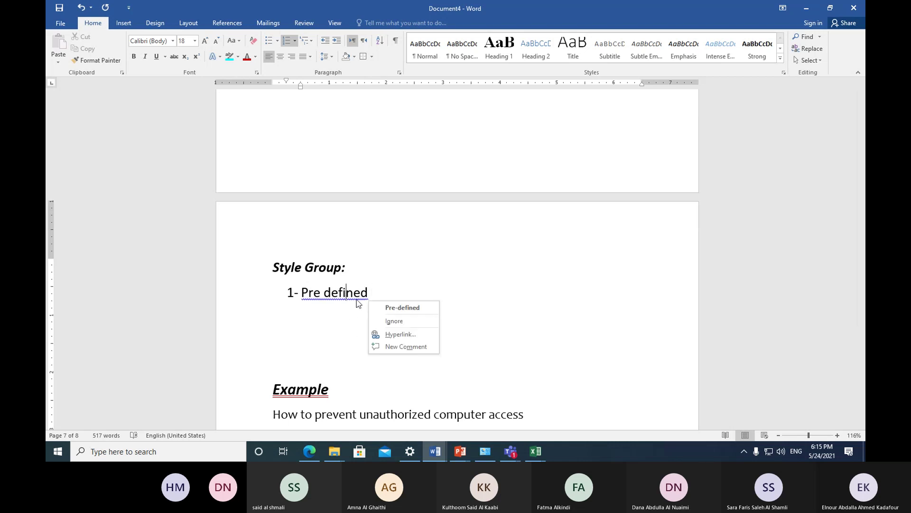
click(373, 307)
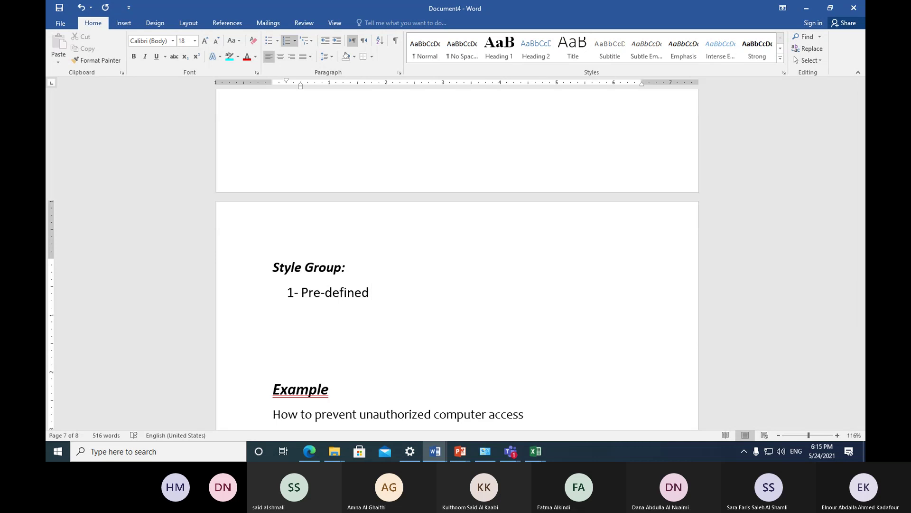
text(text )
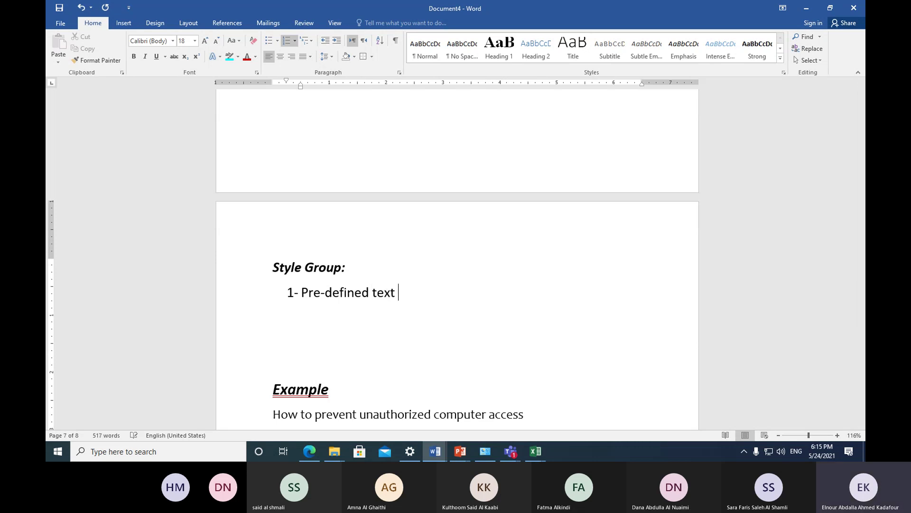
text(formatting)
key(Return)
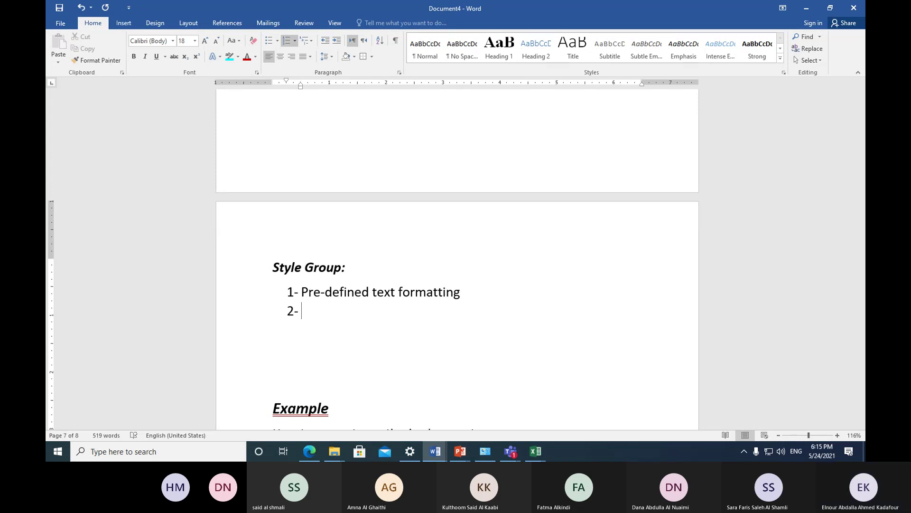
Step: Write "Grouping of set of format tasks" as the second list item and begin a third item
text(groupi)
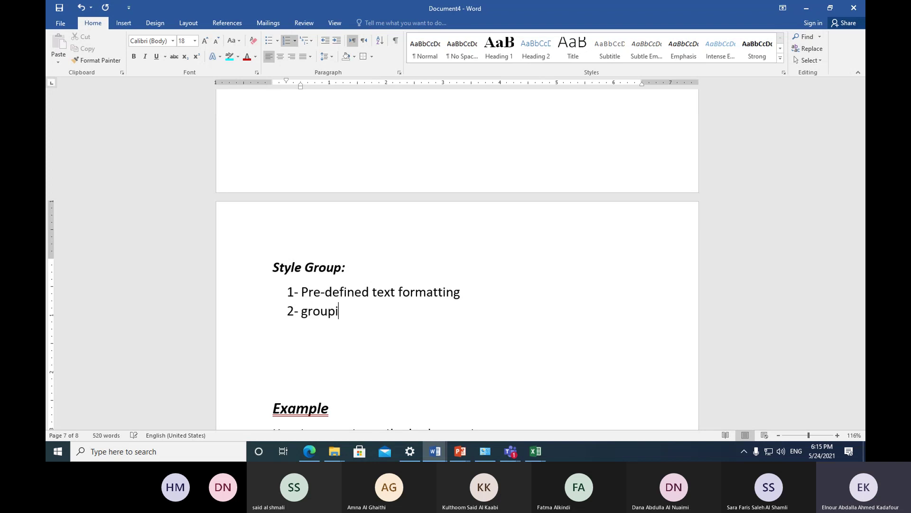
text(ng of )
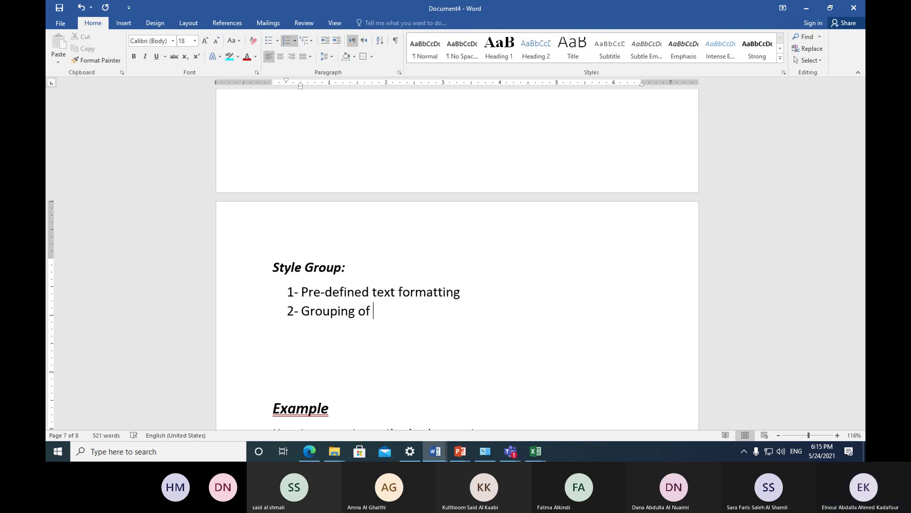
text(set )
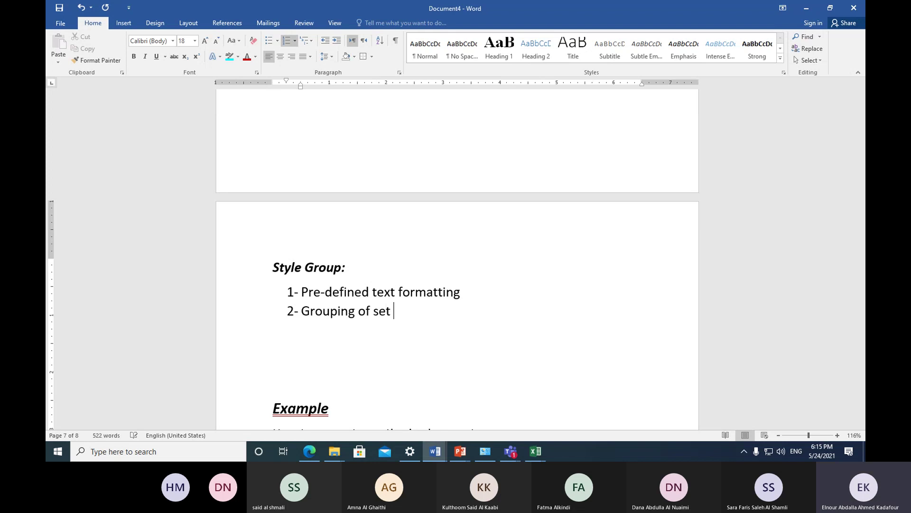
text(of )
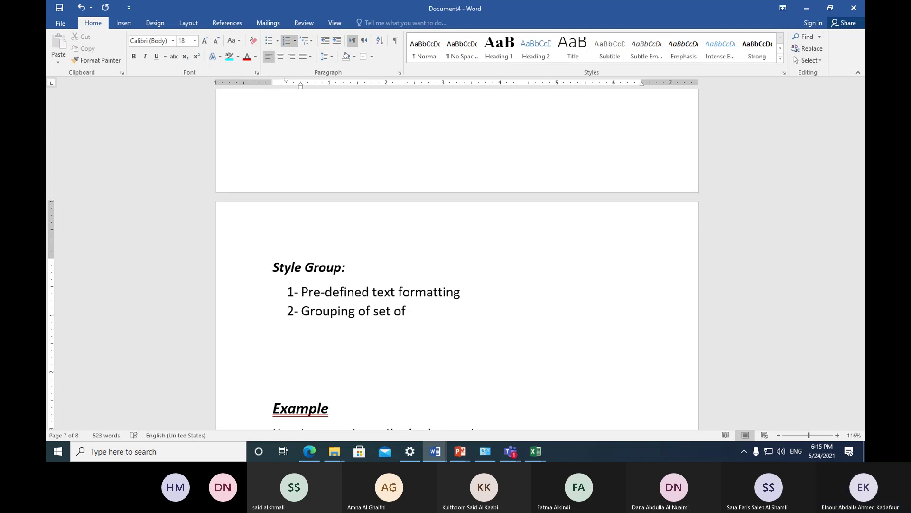
text(format tasks)
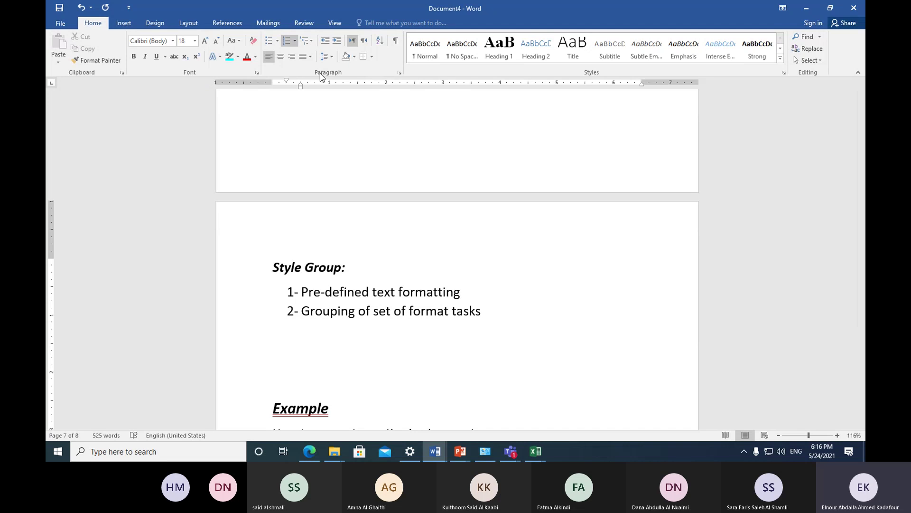
key(Return)
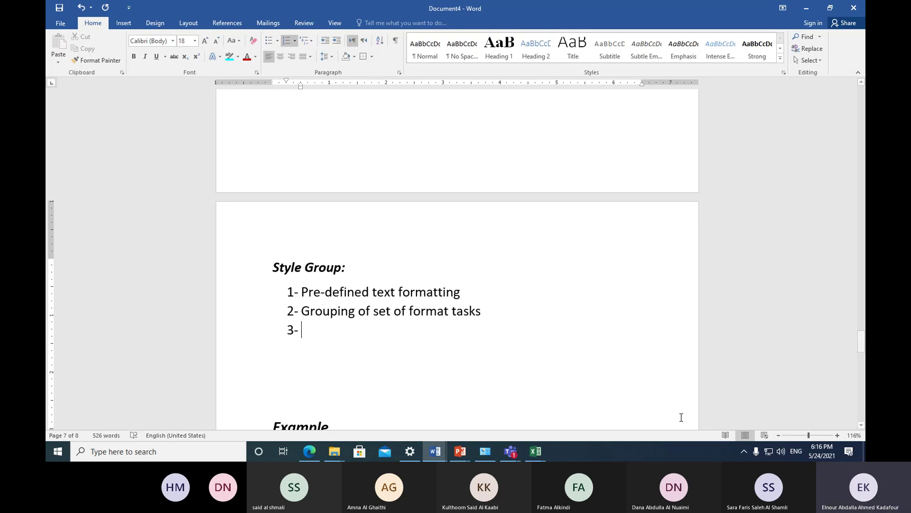
Step: Write "An important example of use of style is table content" as the third list item
text(An i)
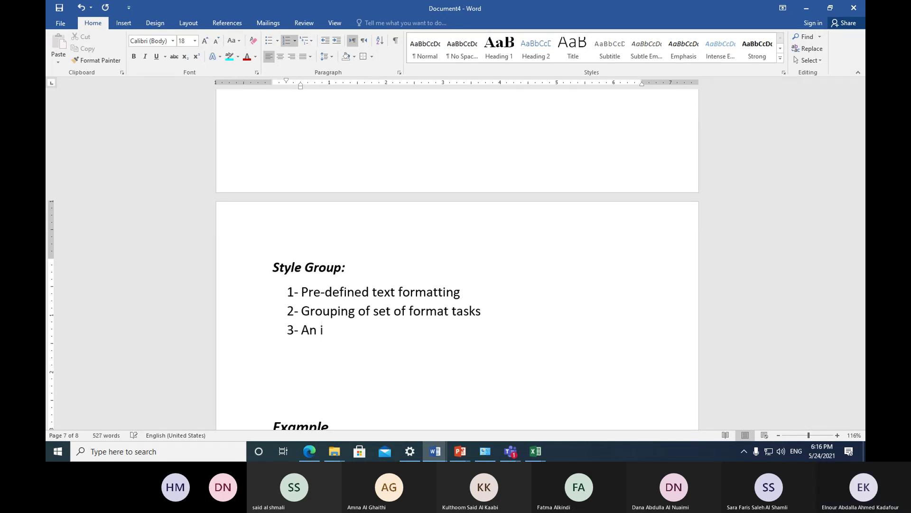
text(mportant example)
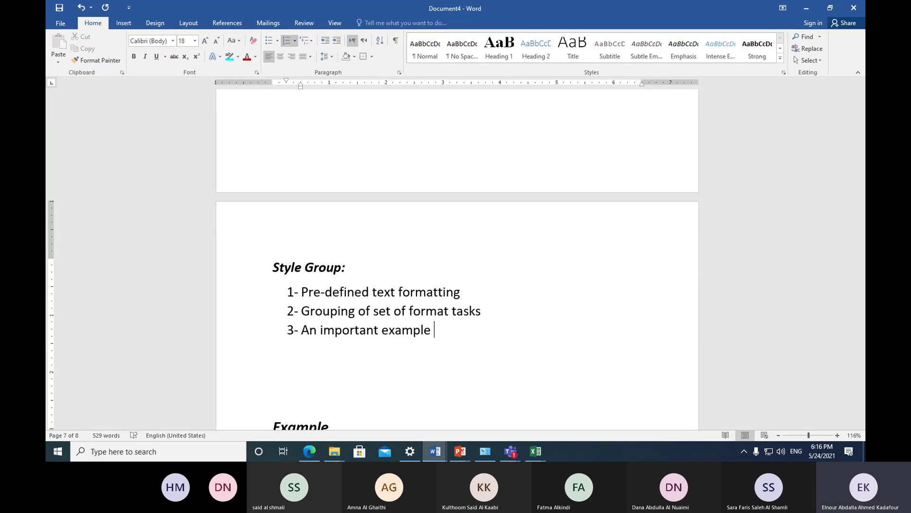
text(of use )
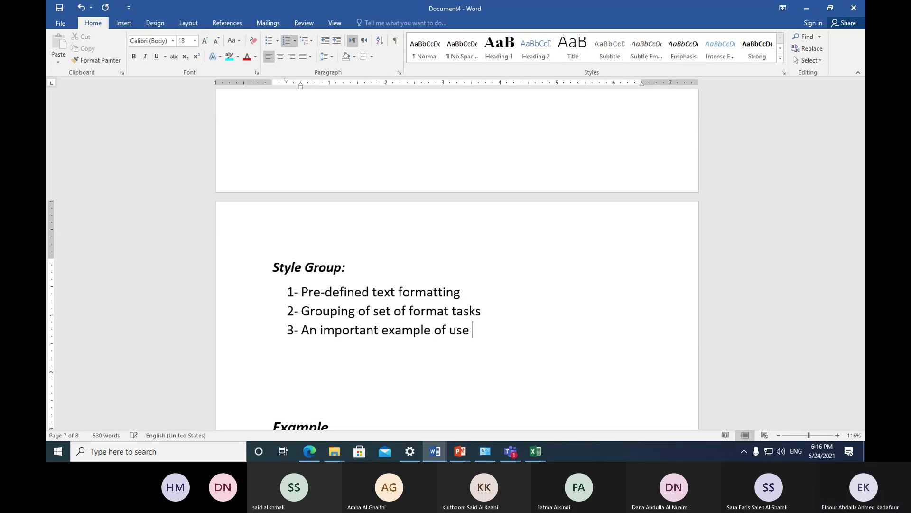
text(of style is table )
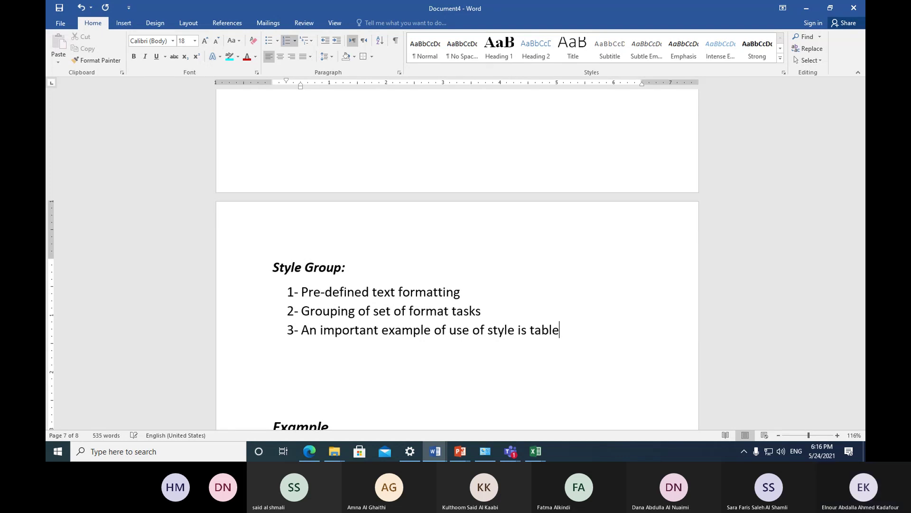
text(content)
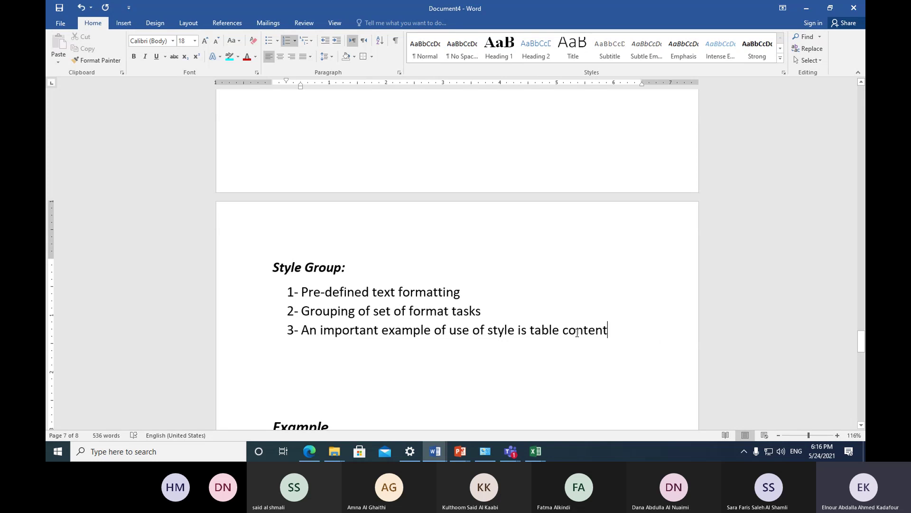
Step: Italicize "table content" in the third list item and give it a single underline
drag(530, 329, 587, 334)
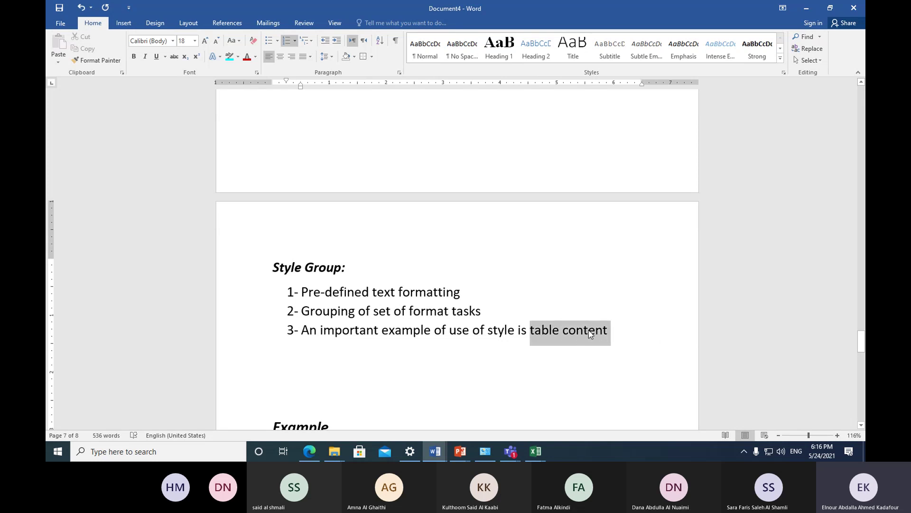
click(157, 57)
click(145, 57)
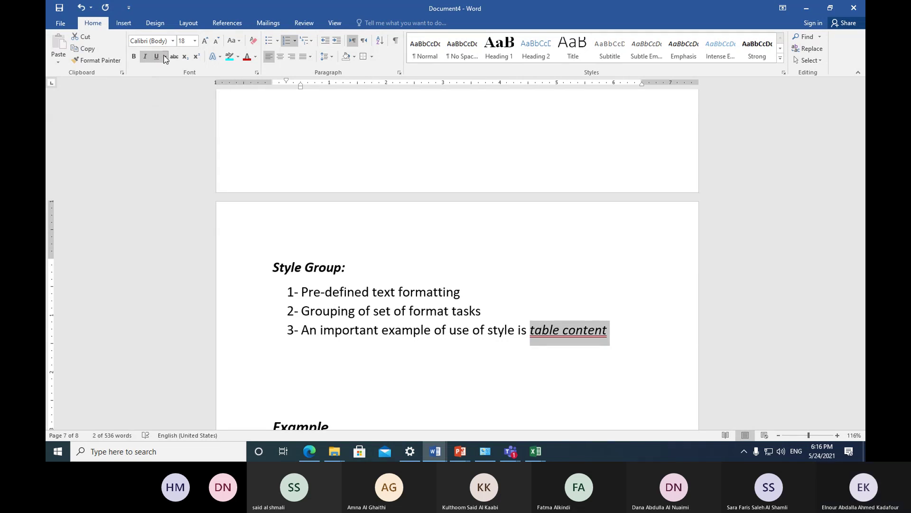
click(166, 57)
click(166, 72)
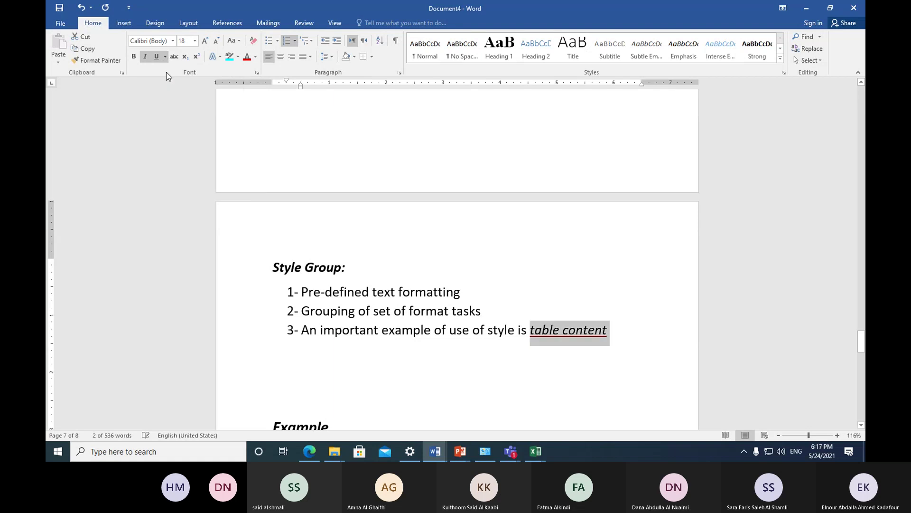
click(625, 334)
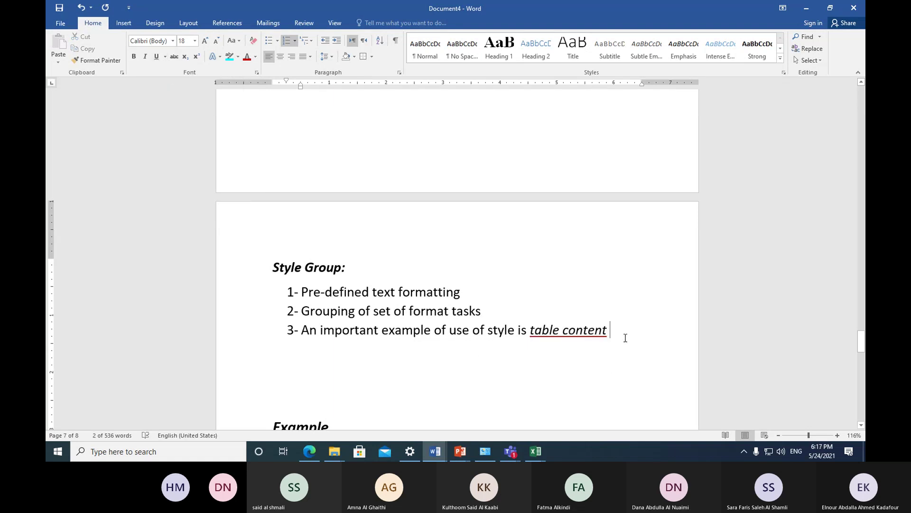
Step: End the numbered list and add the line "Create your style:" below it, followed by a new blank line
key(Return)
key(Return)
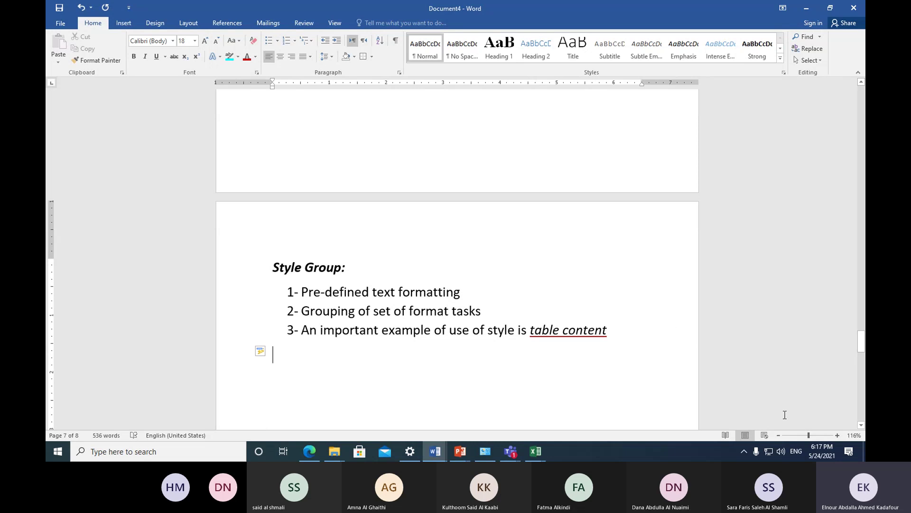
text(create )
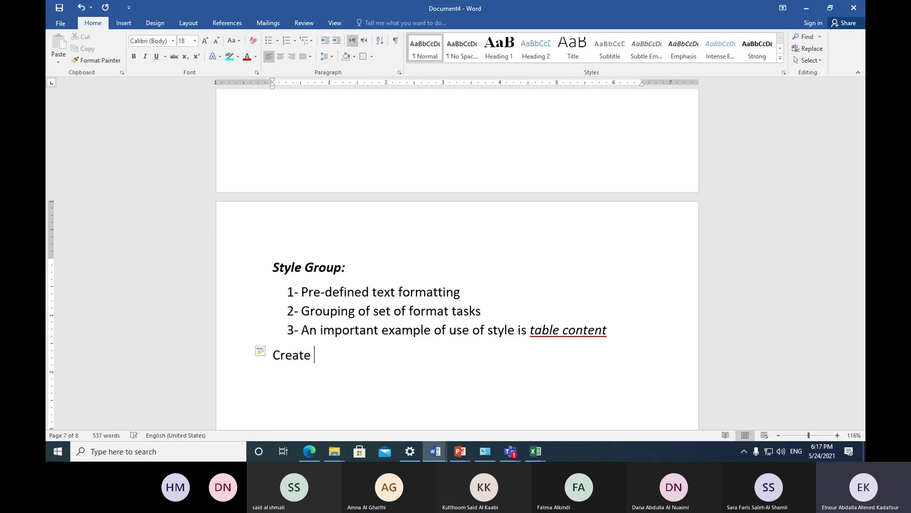
text(your styl)
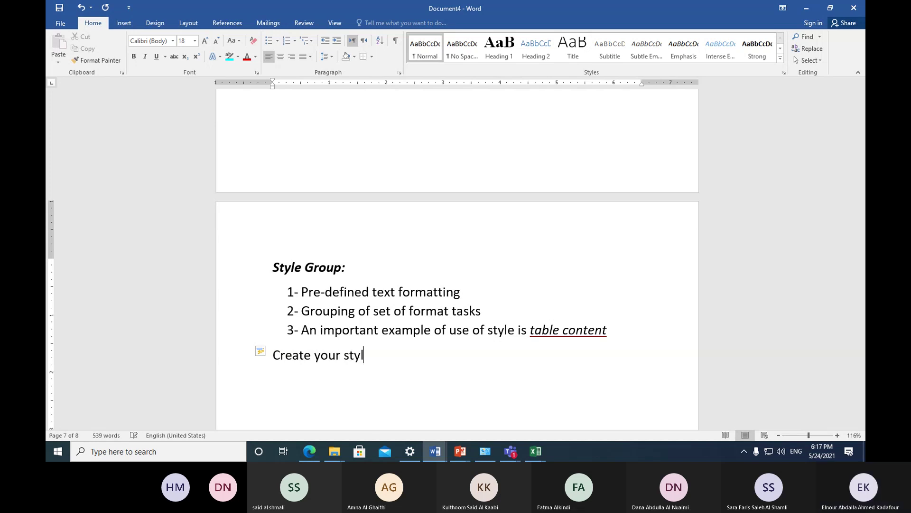
text(e:)
key(Return)
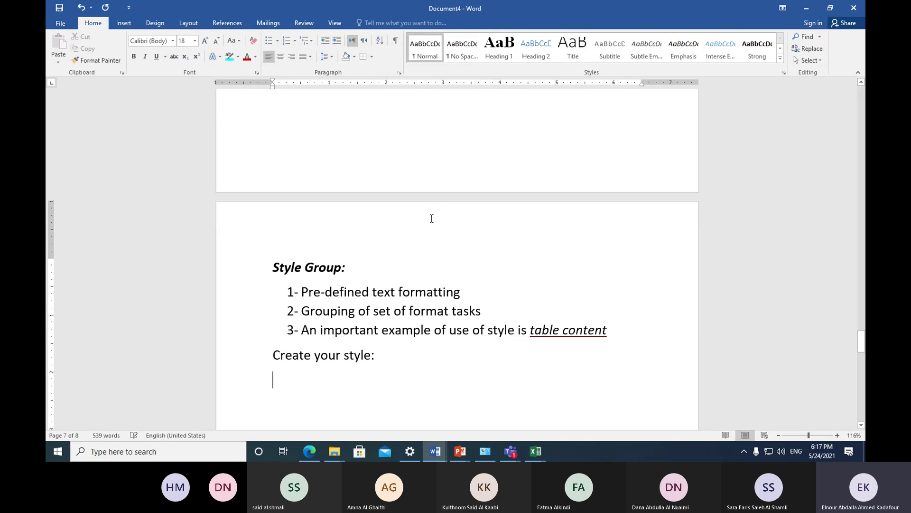
Step: Make the "Create your style:" line bold and italic
scroll(432, 218, down, 3)
click(256, 253)
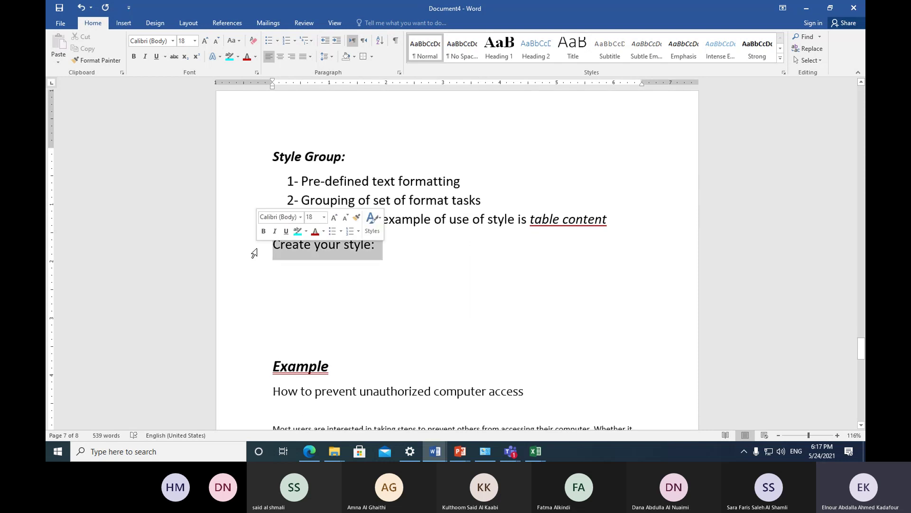
click(135, 57)
click(145, 57)
Step: Start a "1-" numbered list on the blank line below "Create your style:" and decrease its indent twice
click(286, 275)
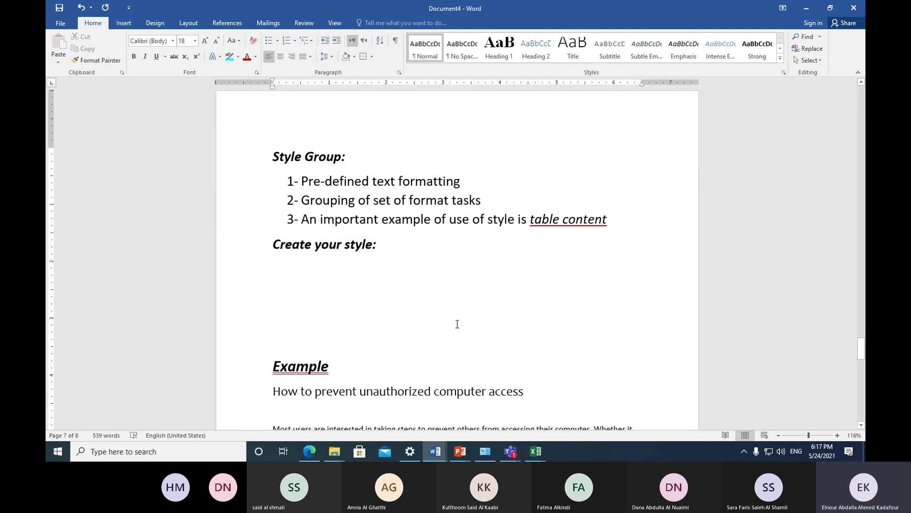
text(1-)
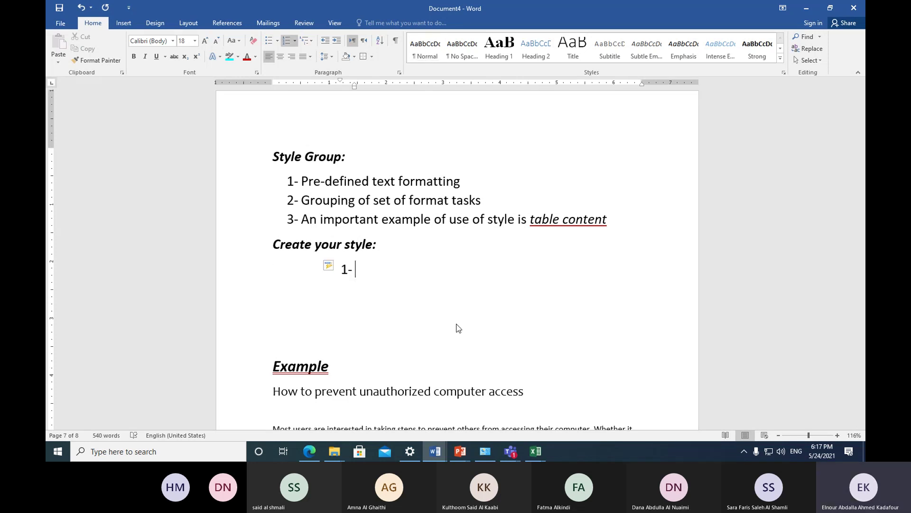
click(325, 41)
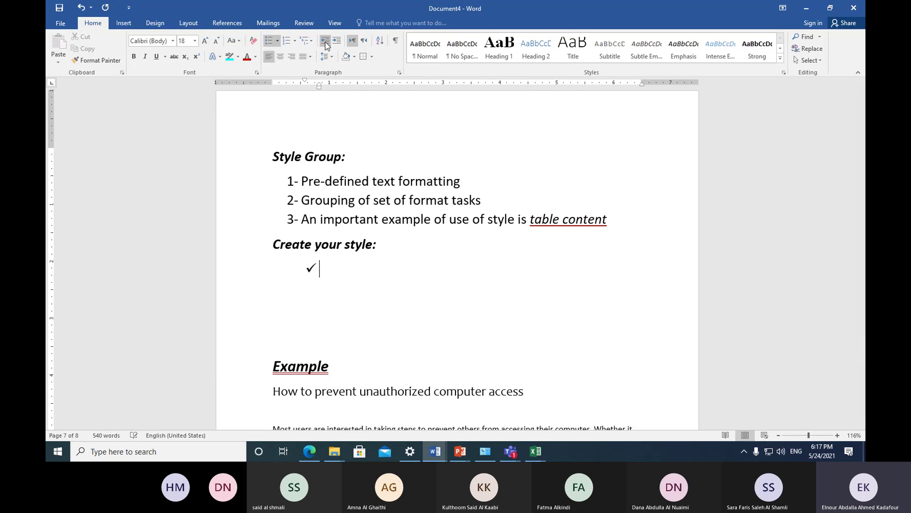
click(325, 41)
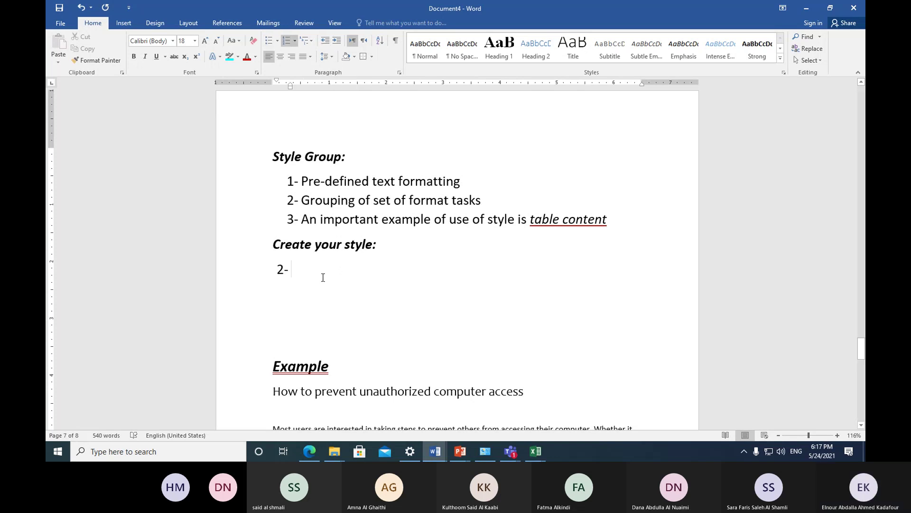
Step: Restart the numbering under "Create your style:" as a new list with the value set to 1
click(294, 42)
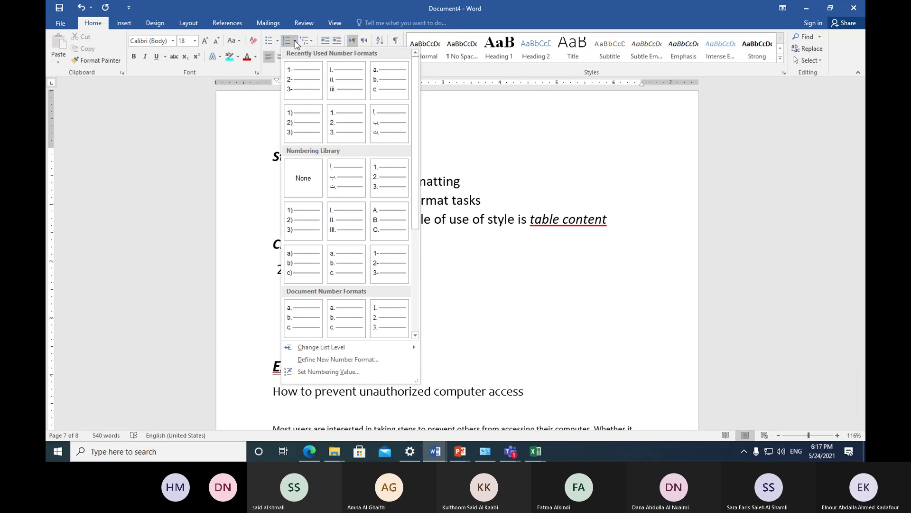
click(298, 80)
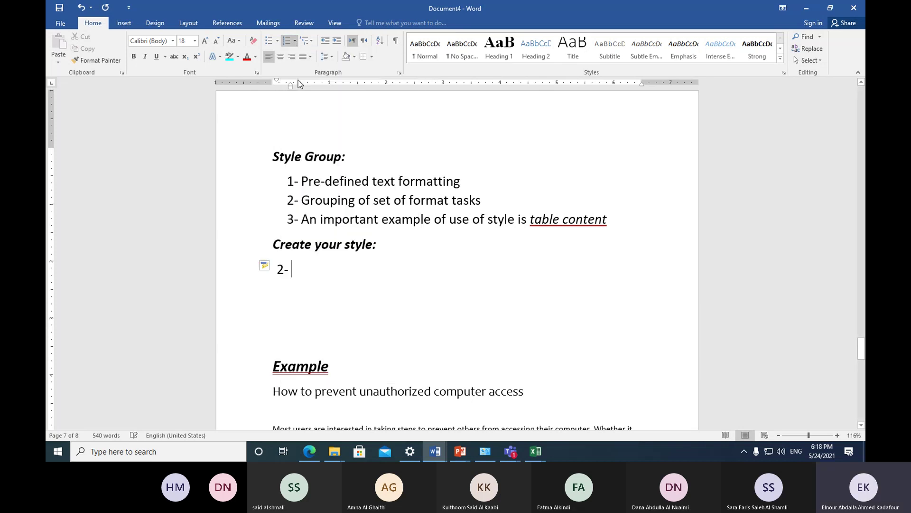
click(294, 41)
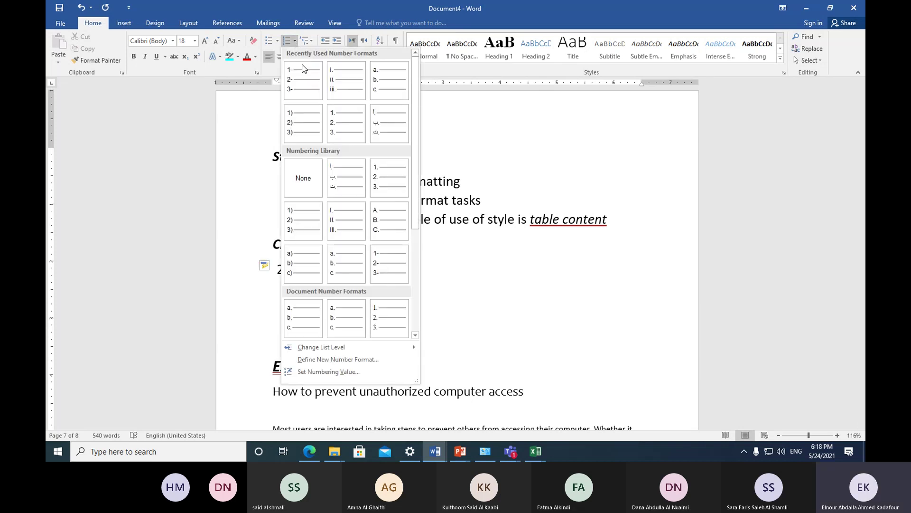
click(338, 371)
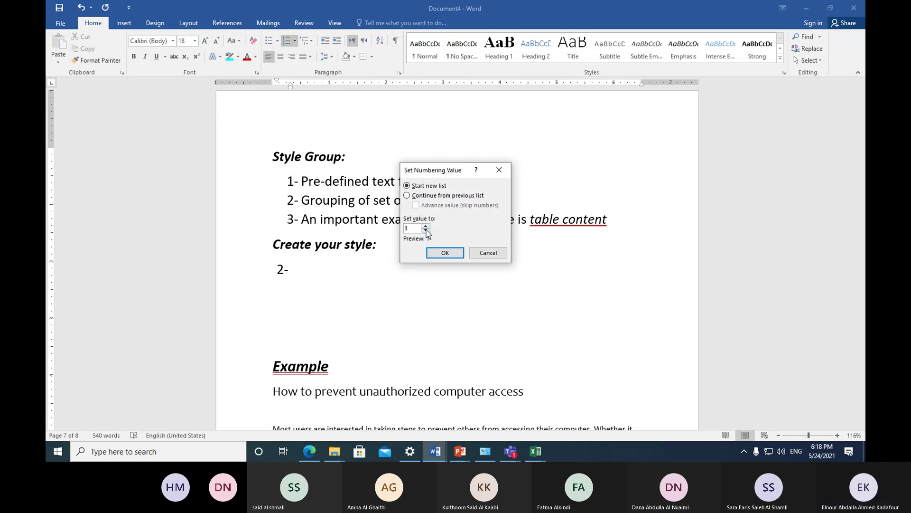
click(442, 252)
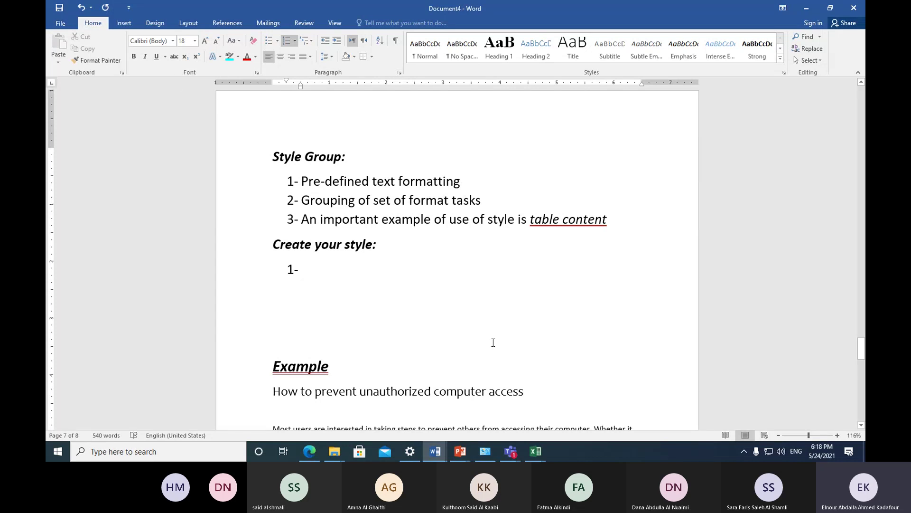
Step: Write "Click on style launch box" as the first item under "Create your style:"
text(clikc)
key(BackSpace)
key(BackSpace)
text(ck on style la)
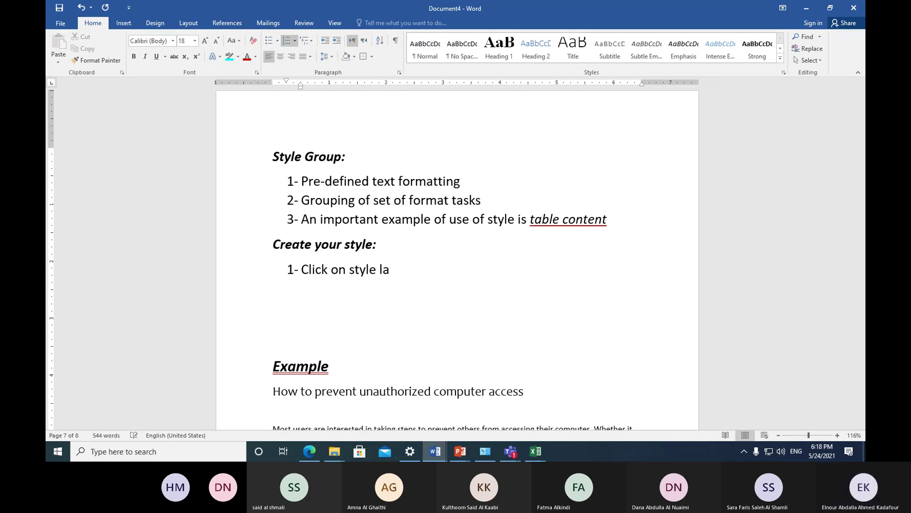
text(uc)
key(BackSpace)
text(nch b)
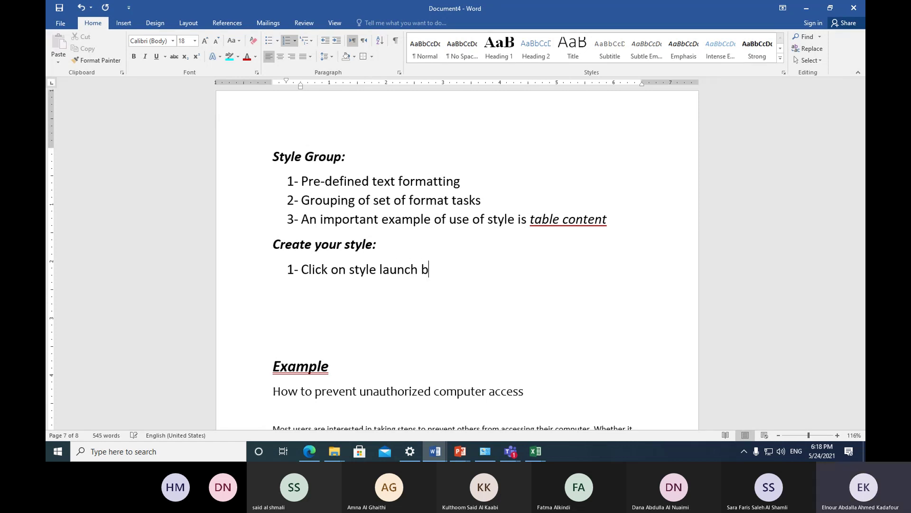
text(ox)
Step: Reword the first item to "Click on style box launcher" by moving "launch" to the end, and begin a second item
double_click(403, 269)
key(ctrl+c)
key(Delete)
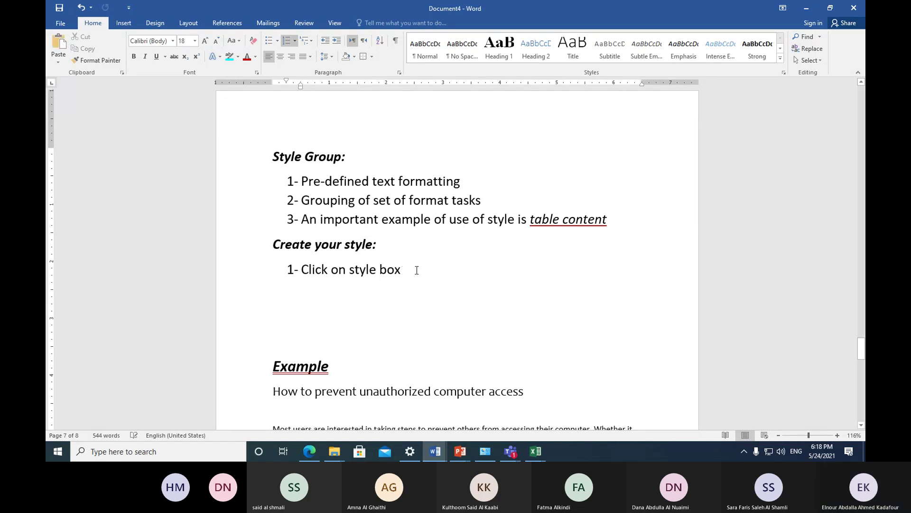
key(ctrl+v)
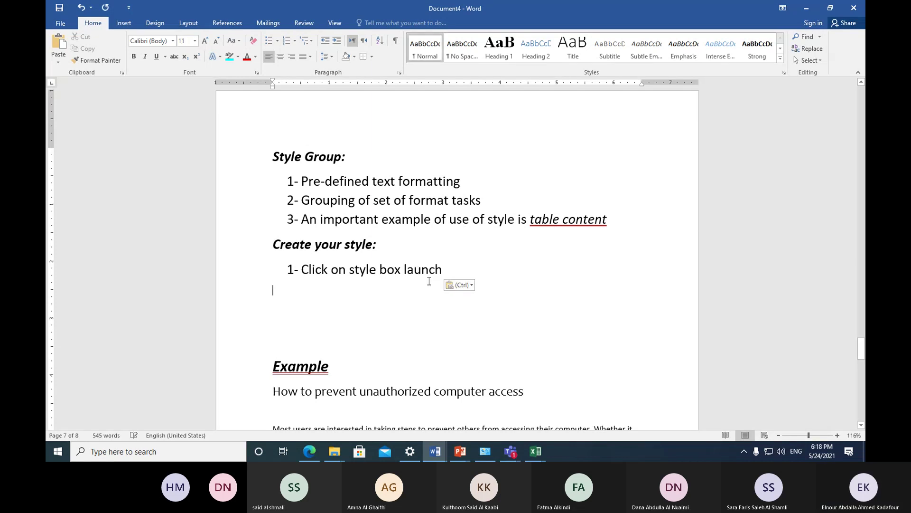
text(er)
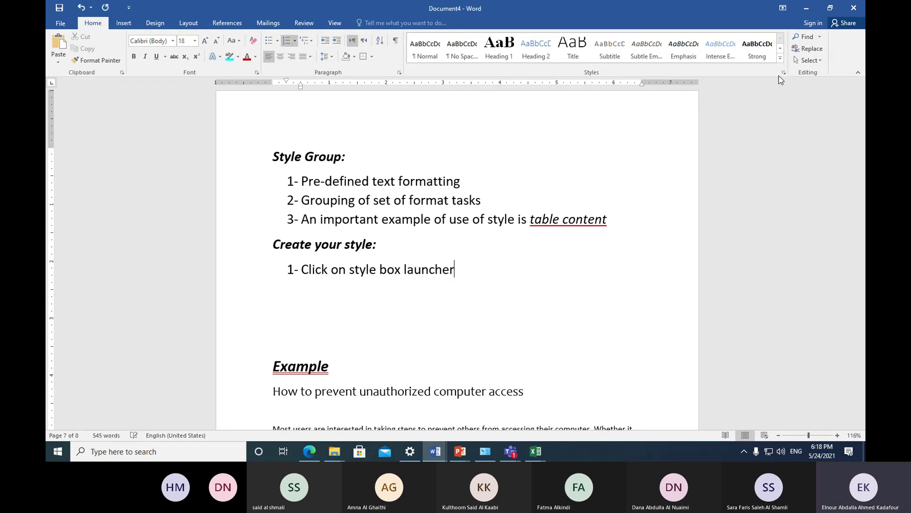
key(Return)
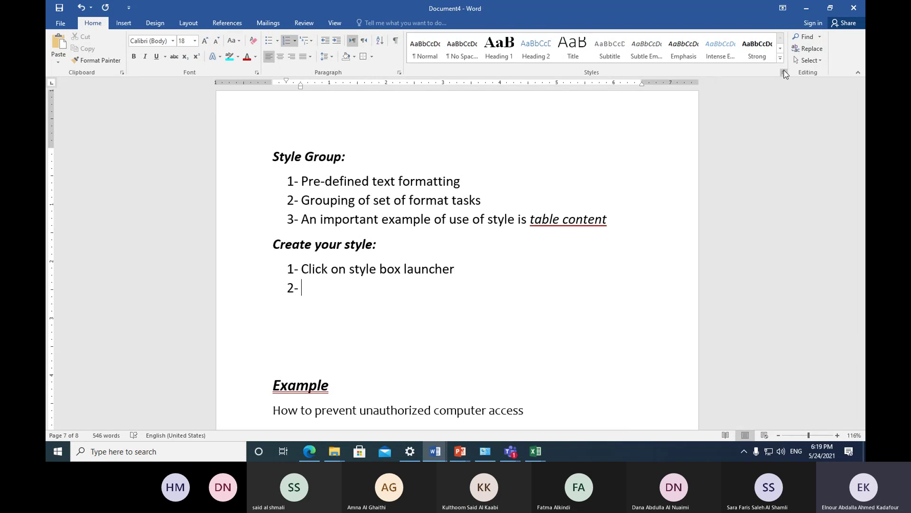
Step: Show the full list of styles and write "Click on new style" as the second list item
click(784, 73)
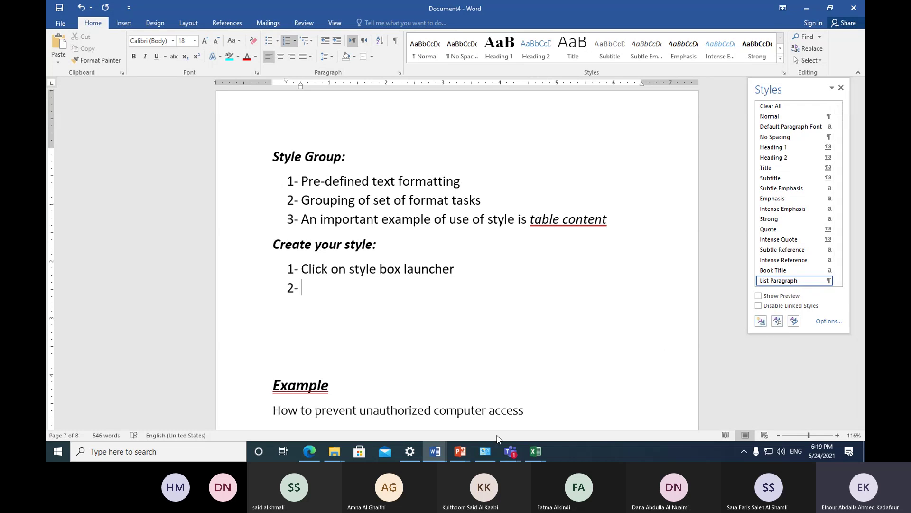
text(click on )
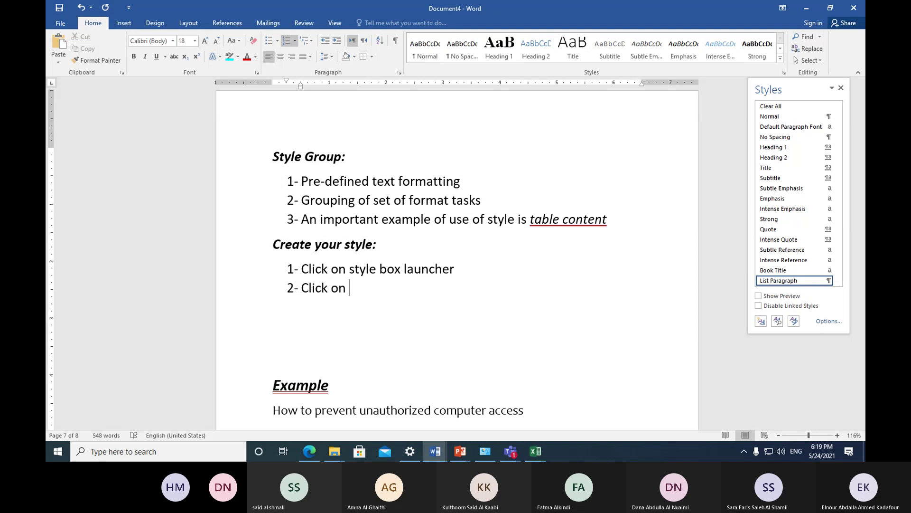
text(new )
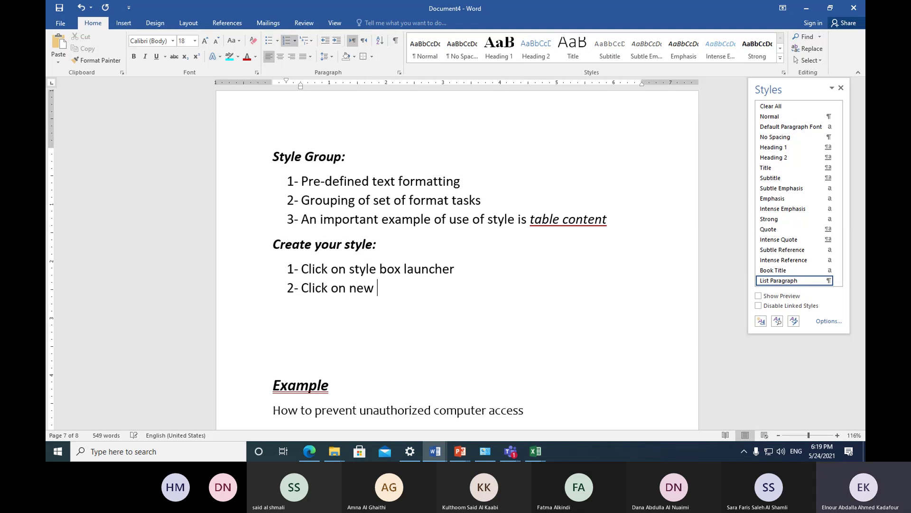
text(style)
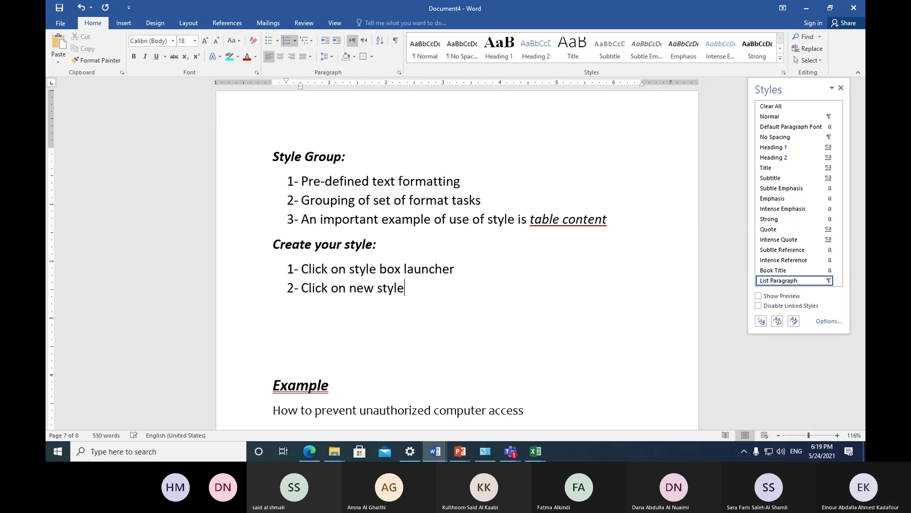
Step: Create a new paragraph style named "My Style" from the current list item's formatting
click(760, 324)
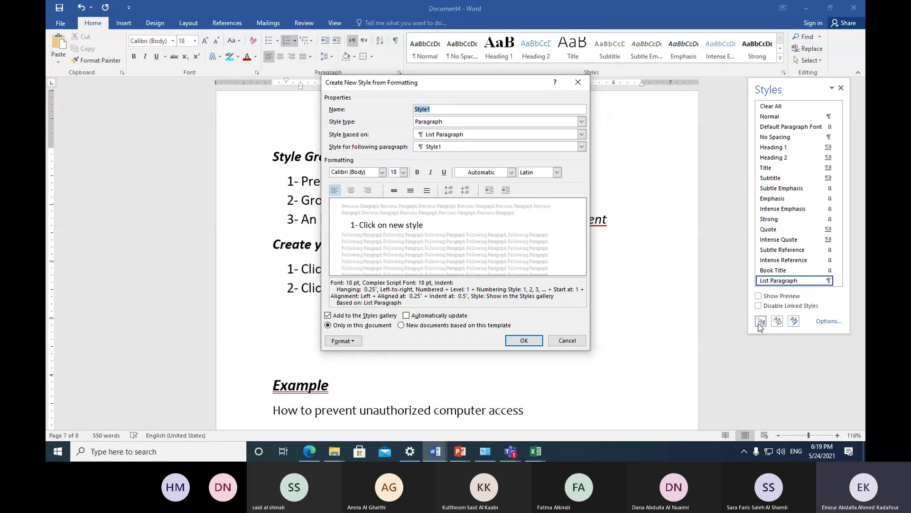
drag(465, 86, 614, 87)
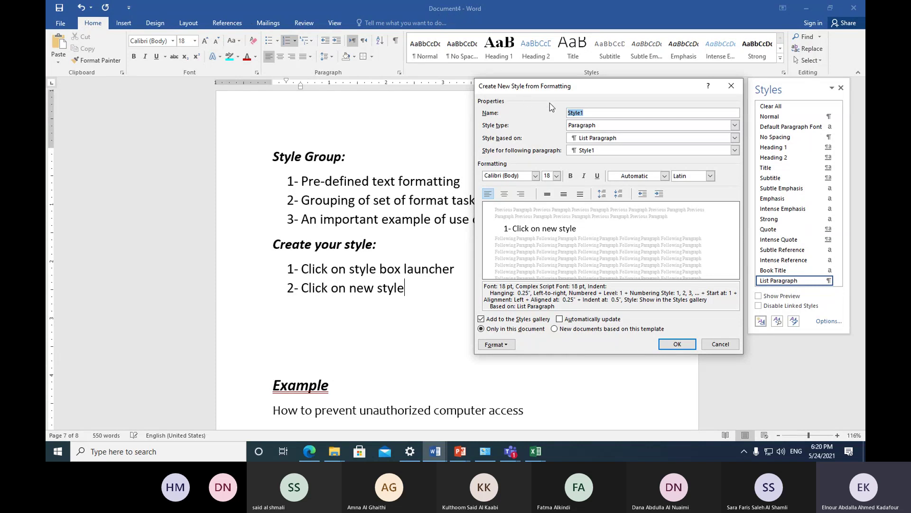
click(603, 113)
key(BackSpace)
text(M)
text(y)
text(1)
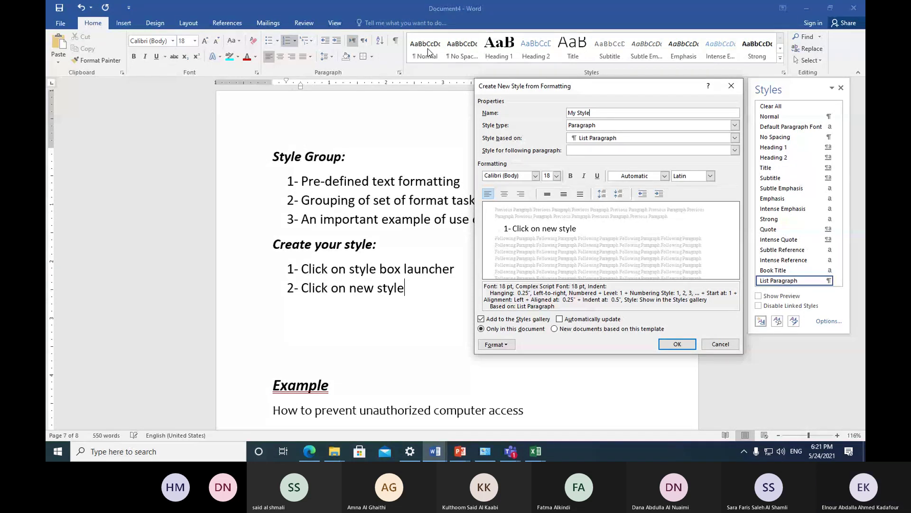
click(675, 345)
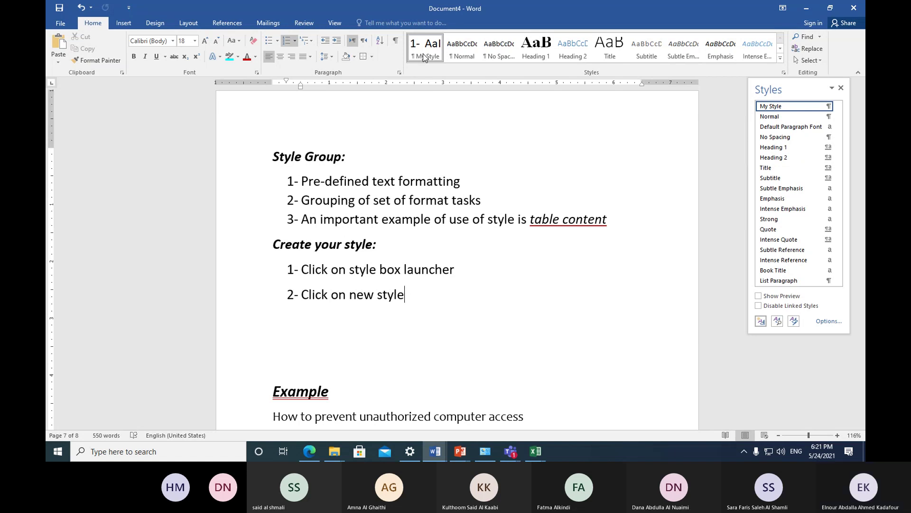
Step: View the modification settings of My Style and close them without changing anything
right_click(425, 58)
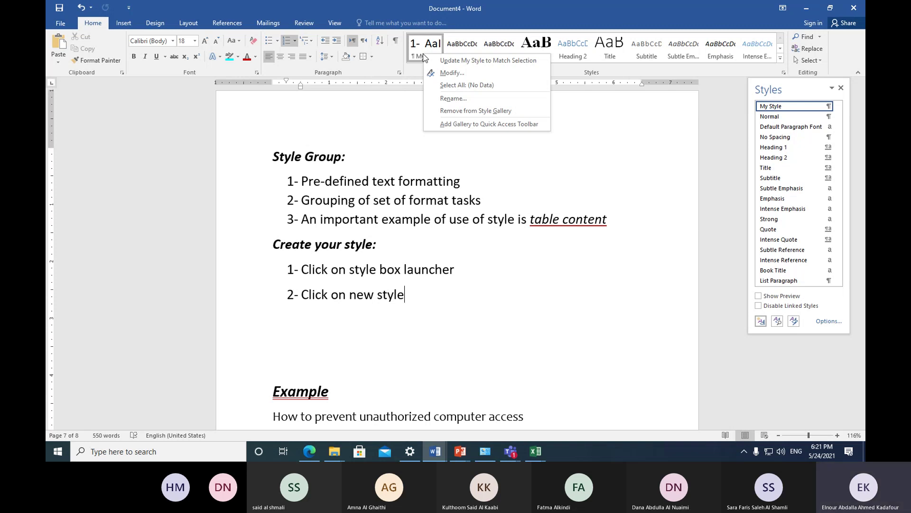
click(465, 74)
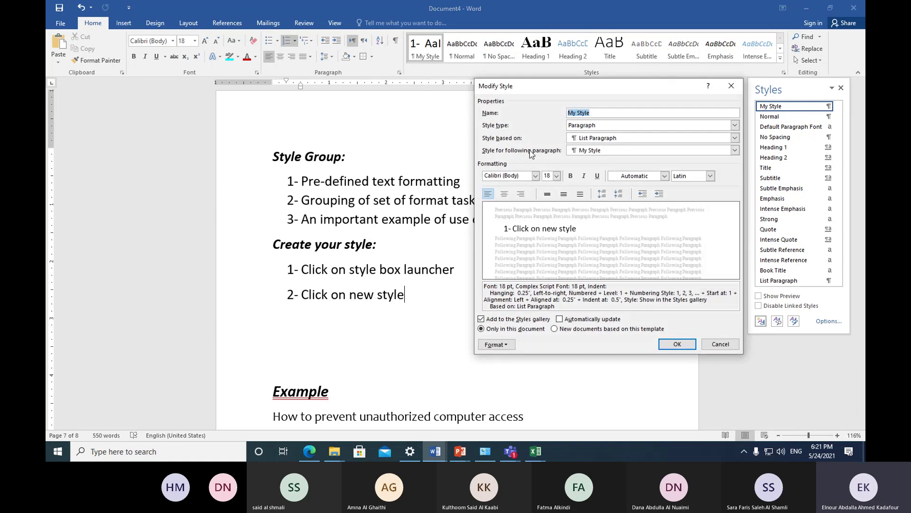
click(721, 345)
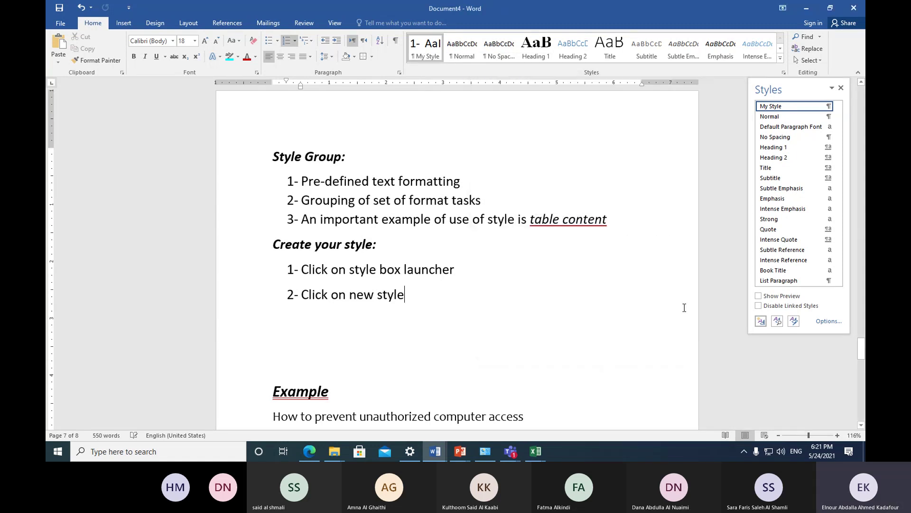
Step: Remove My Style from the style gallery and close the list of styles
right_click(427, 54)
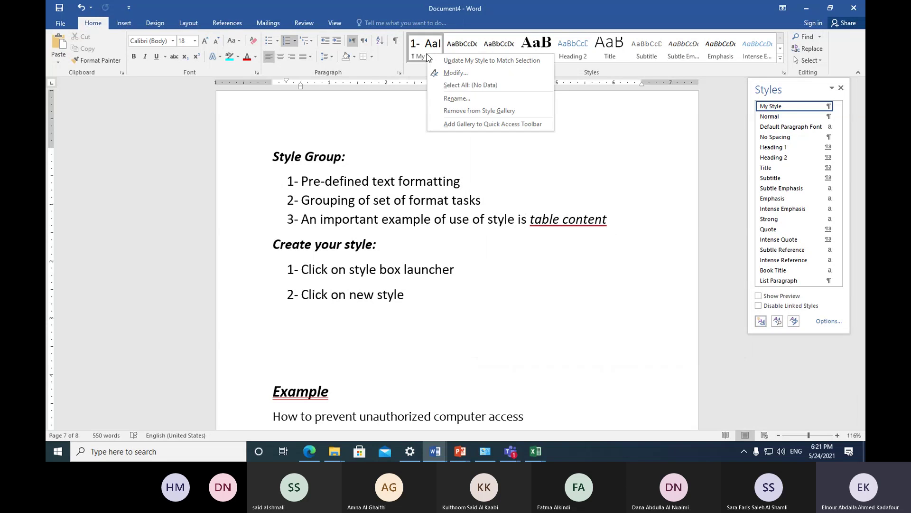
click(480, 112)
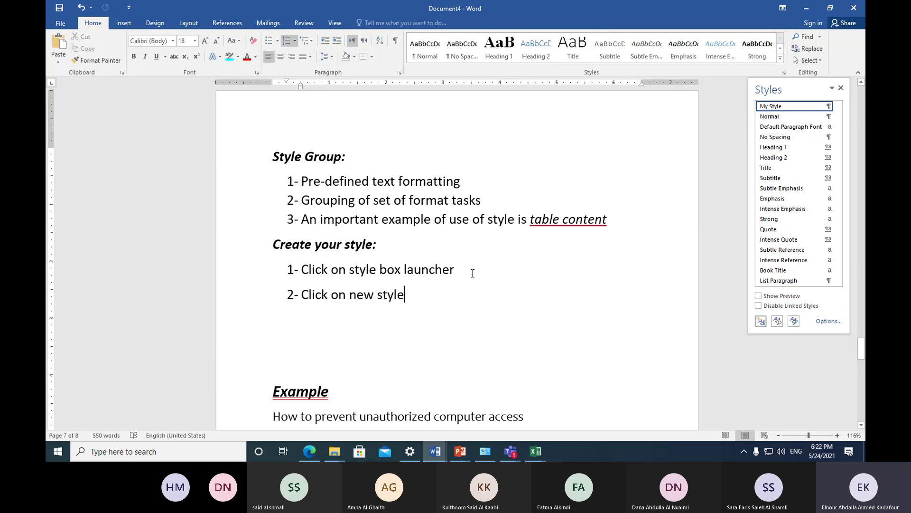
mouse_move(789, 209)
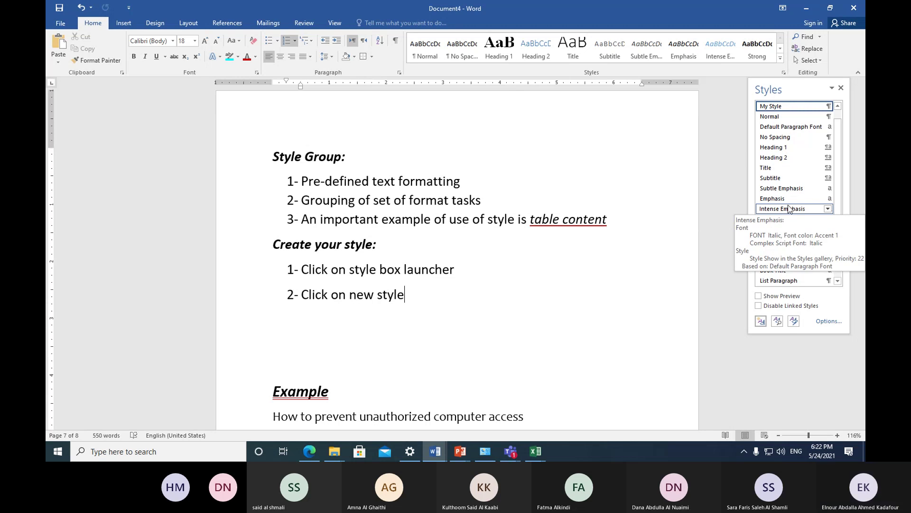
click(841, 88)
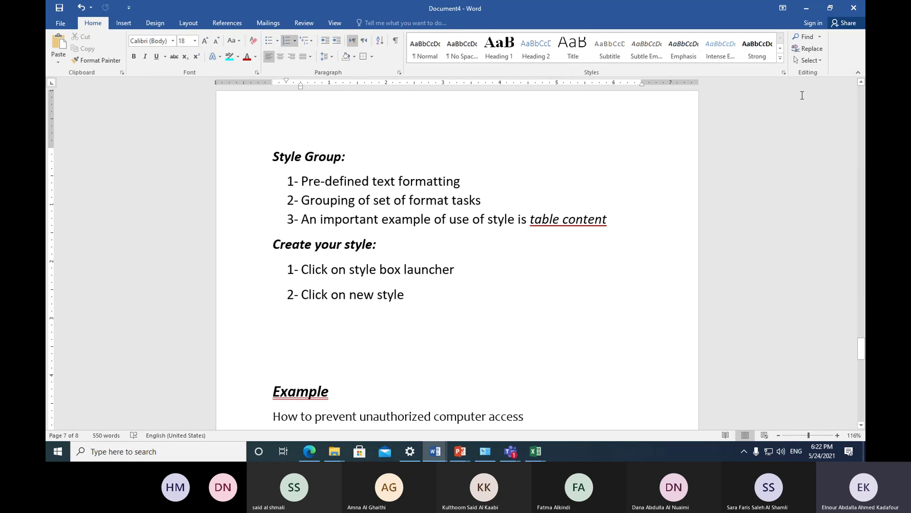
Step: Start a new style from the second list item's formatting and try to name it "My Style"
click(784, 73)
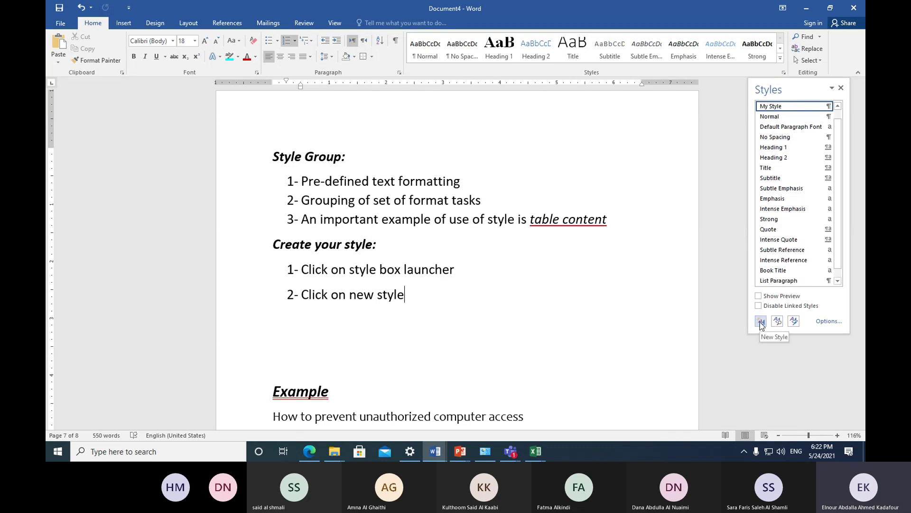
click(760, 322)
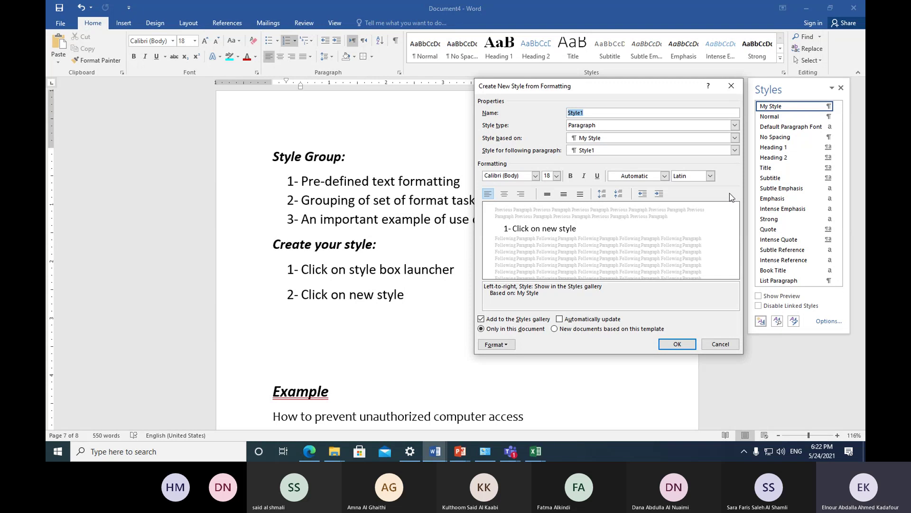
click(598, 112)
text(m)
text(y)
key(End)
key(BackSpace)
key(Home)
key(Delete)
text(M)
click(676, 112)
key(Return)
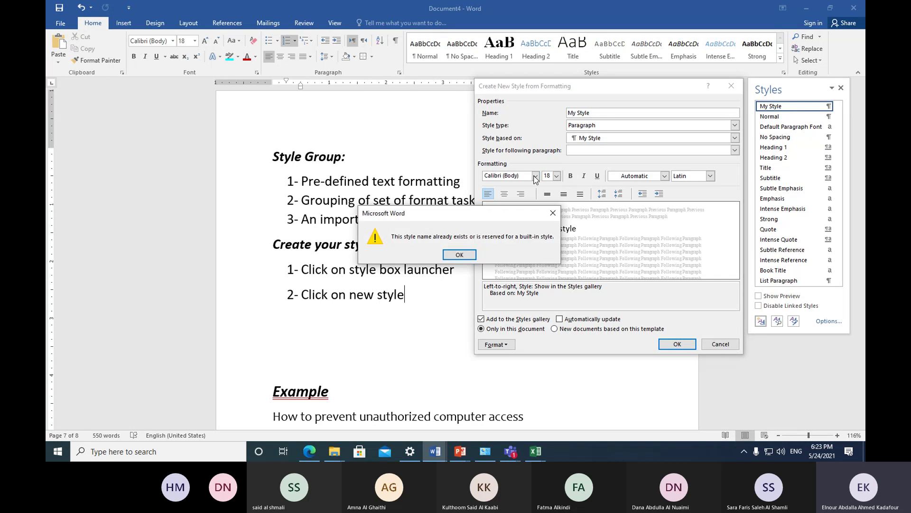
click(460, 255)
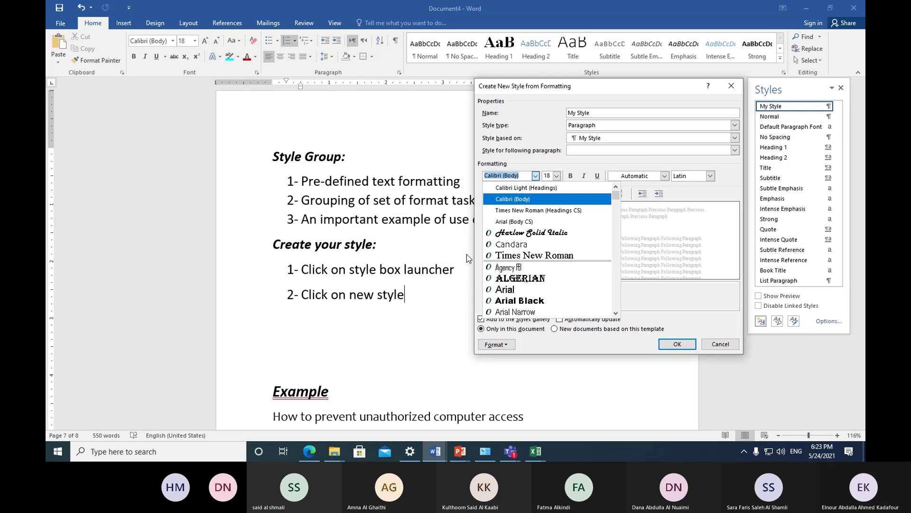
Step: Change the new style's name to "My Style 1" and set its font to Bell MT
click(598, 112)
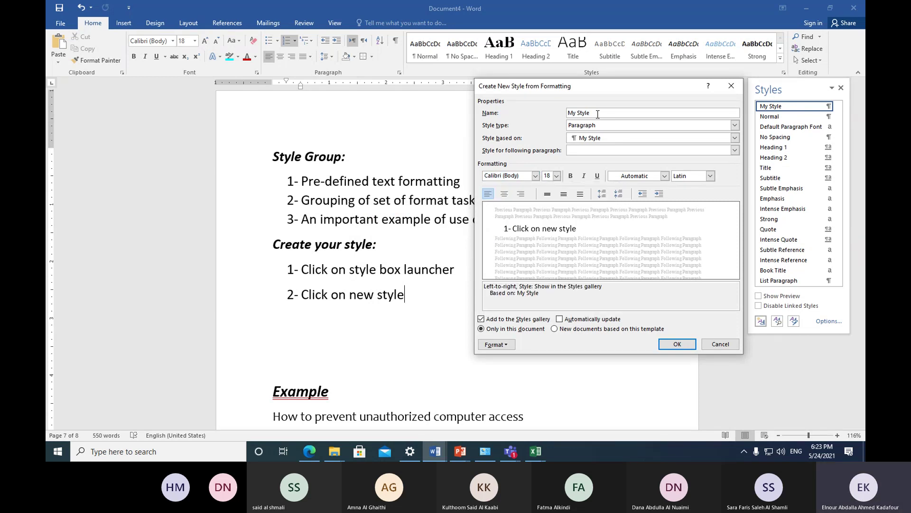
text(1)
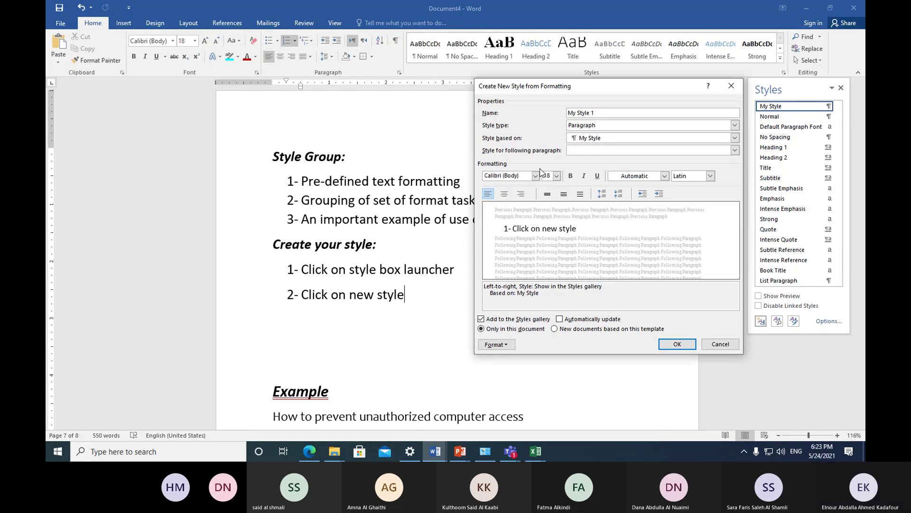
click(532, 177)
click(536, 177)
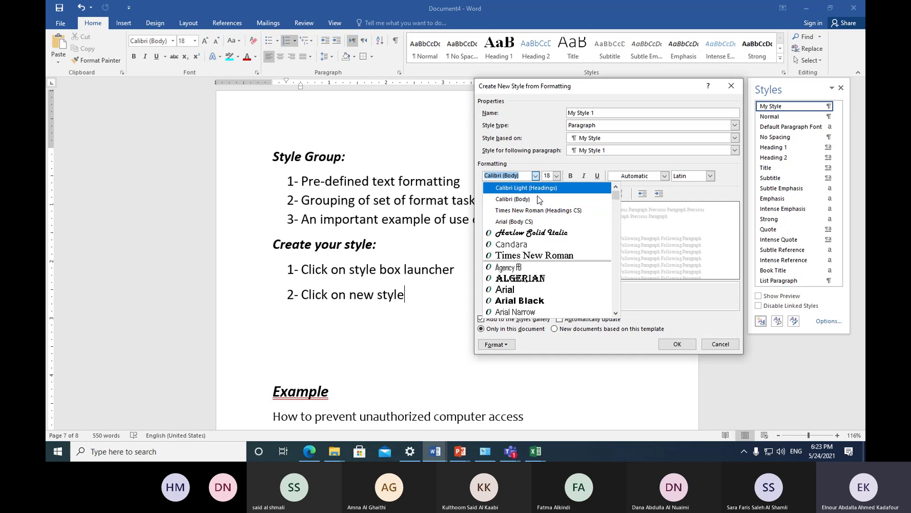
scroll(547, 283, down, 3)
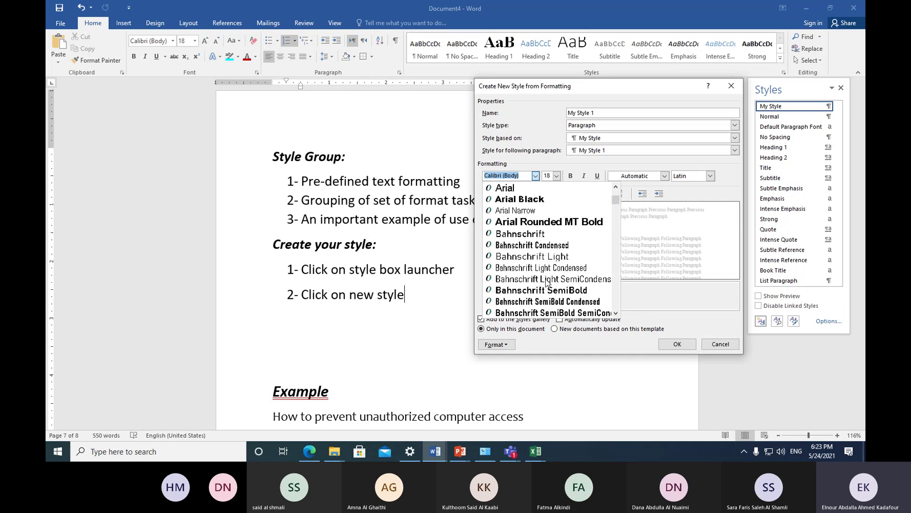
scroll(547, 283, down, 4)
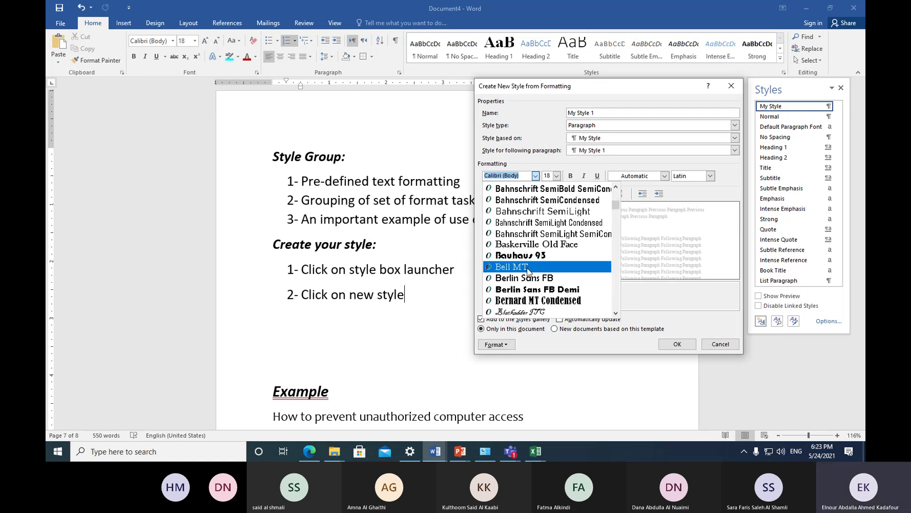
click(528, 269)
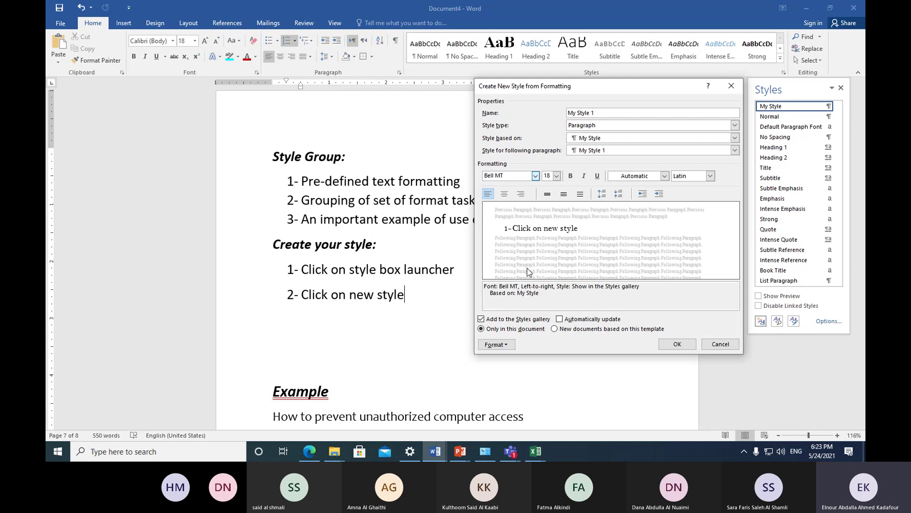
Step: Format the new style's text as 15 pt italic in the recently used dark red
click(550, 176)
text(1)
click(583, 176)
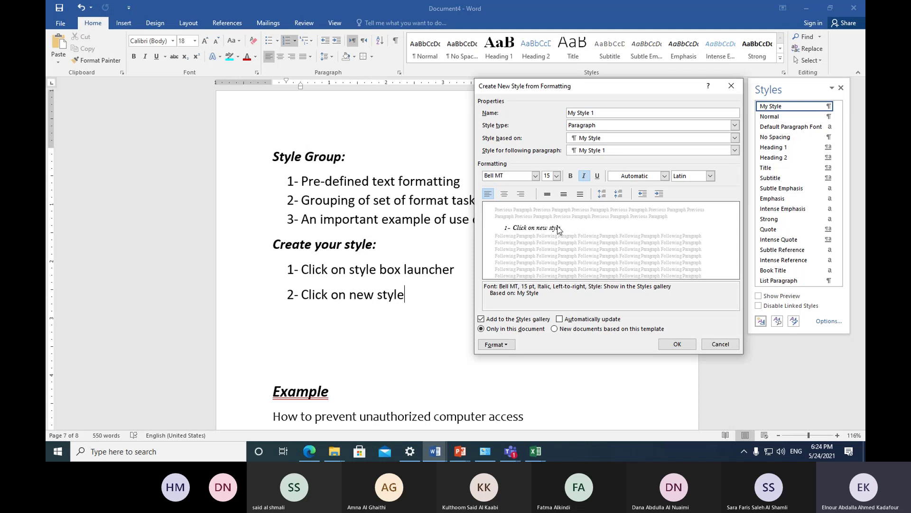
click(665, 176)
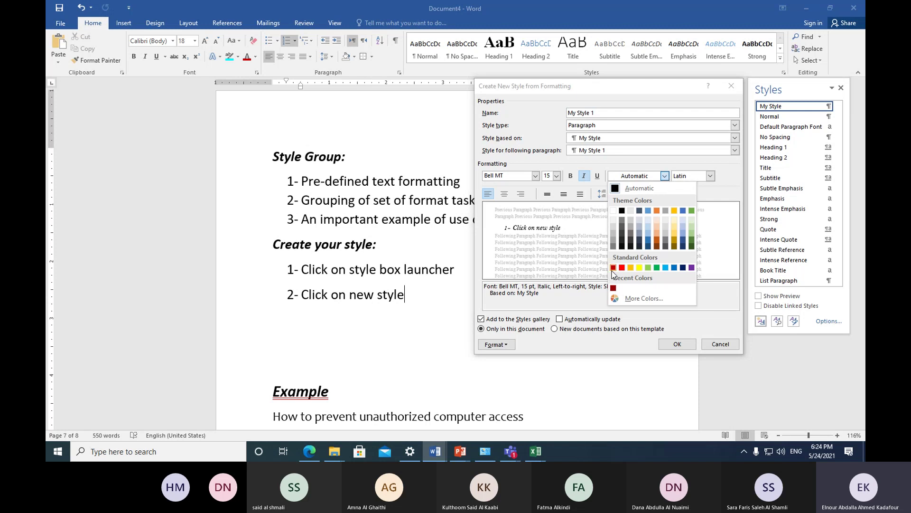
click(613, 287)
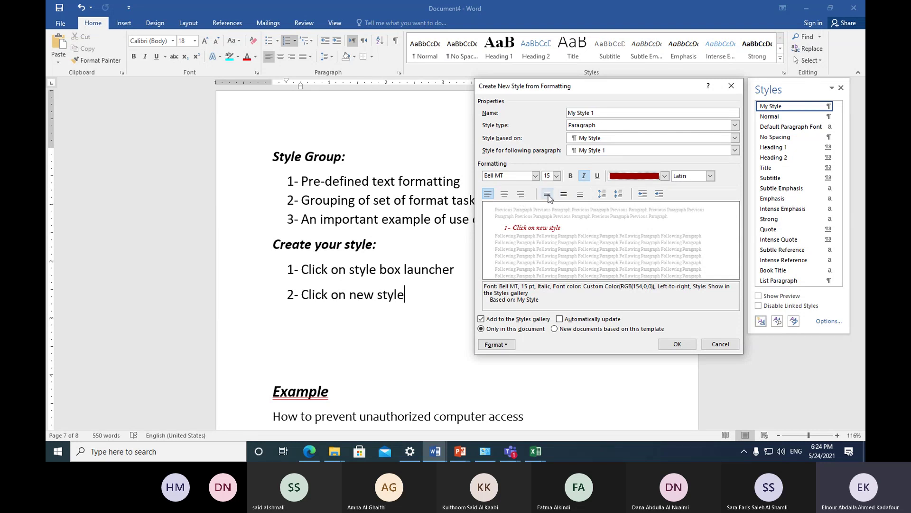
Step: Set the new style's line spacing to 1.5 lines and its indent before text to 0.5"
click(562, 195)
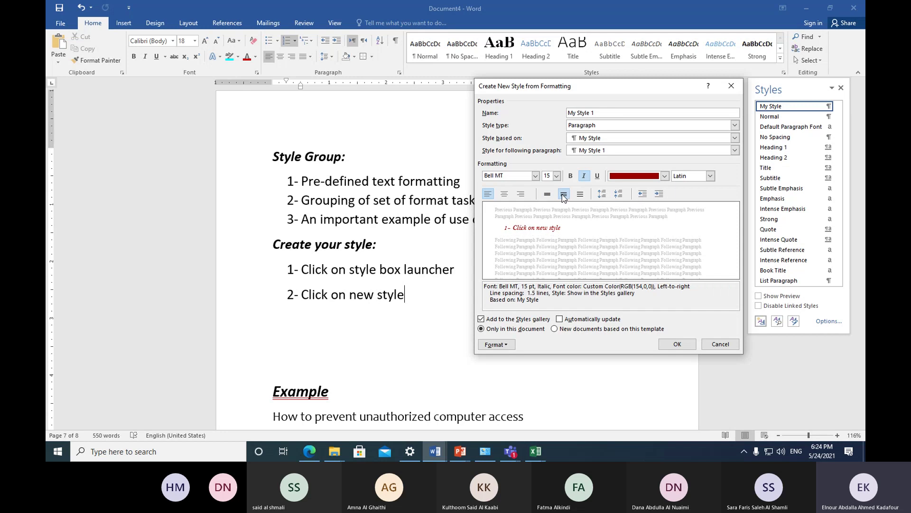
click(580, 194)
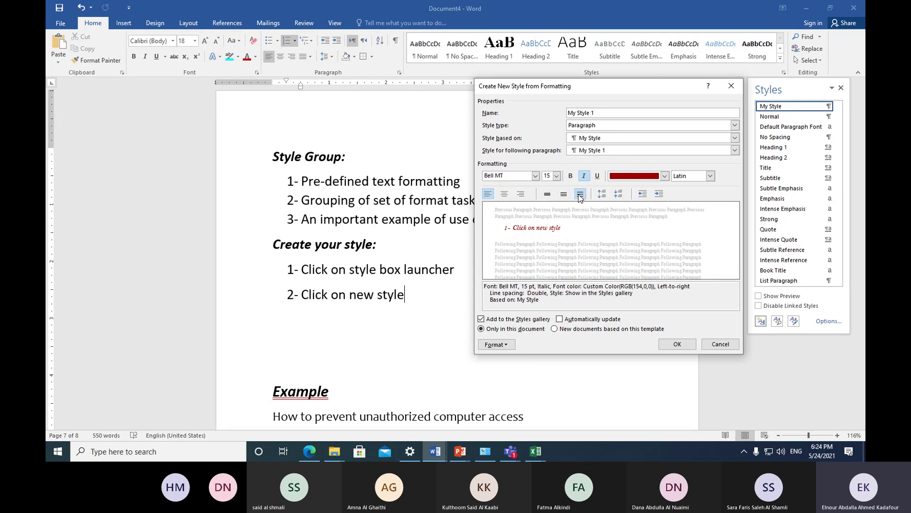
click(565, 196)
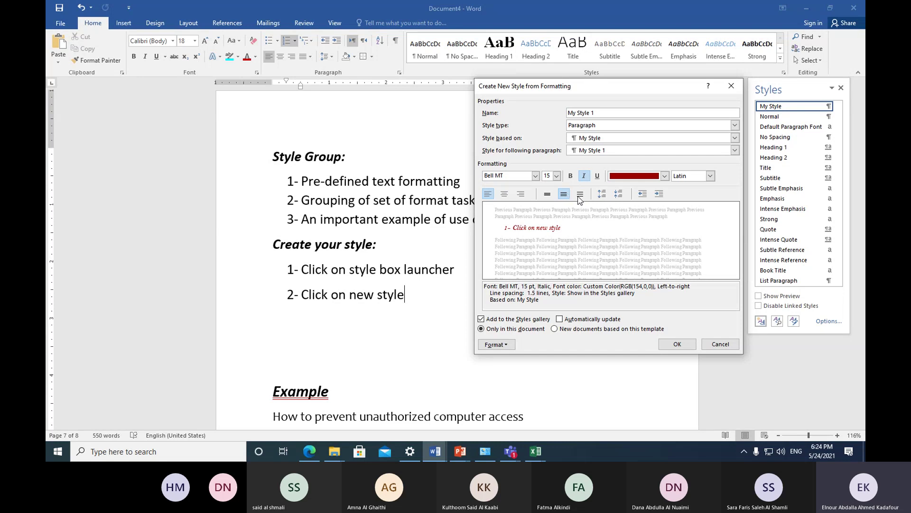
click(660, 194)
click(644, 195)
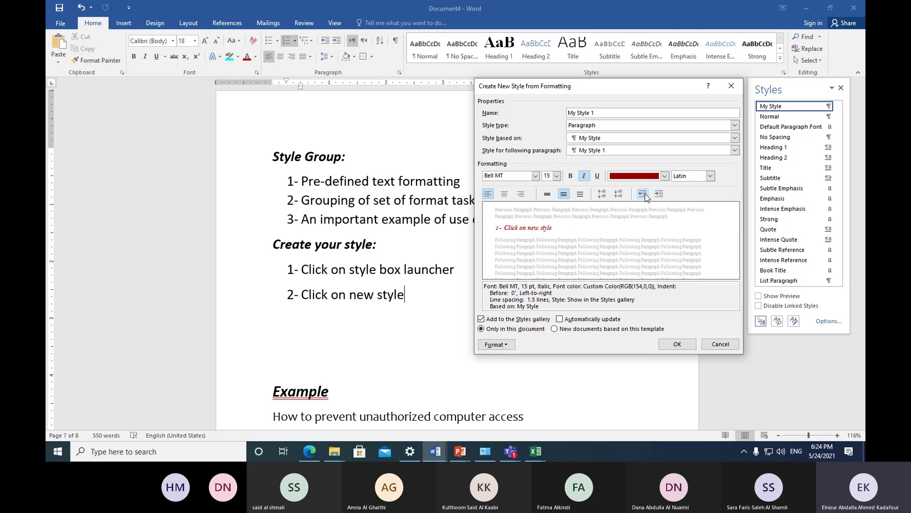
click(659, 195)
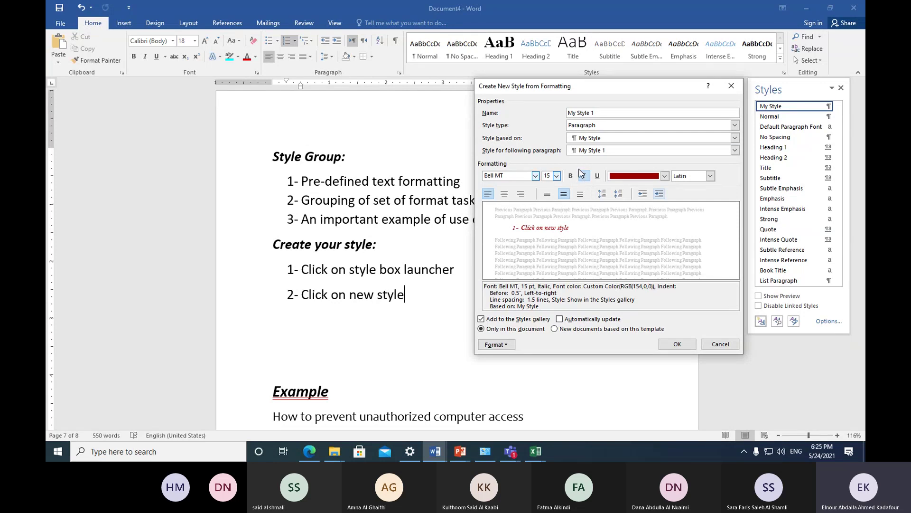
Step: Save My Style 1 and apply it to the list item "Click on style box launcher"
click(665, 176)
click(677, 345)
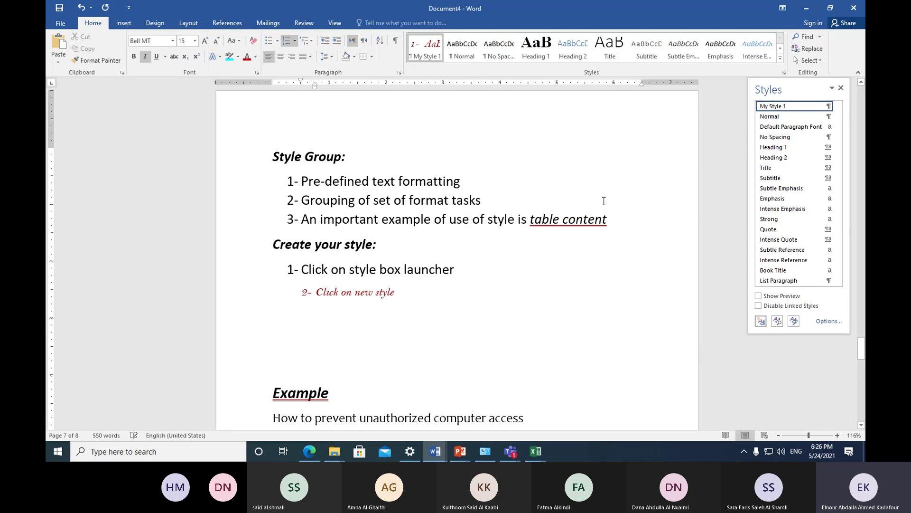
click(422, 267)
click(428, 49)
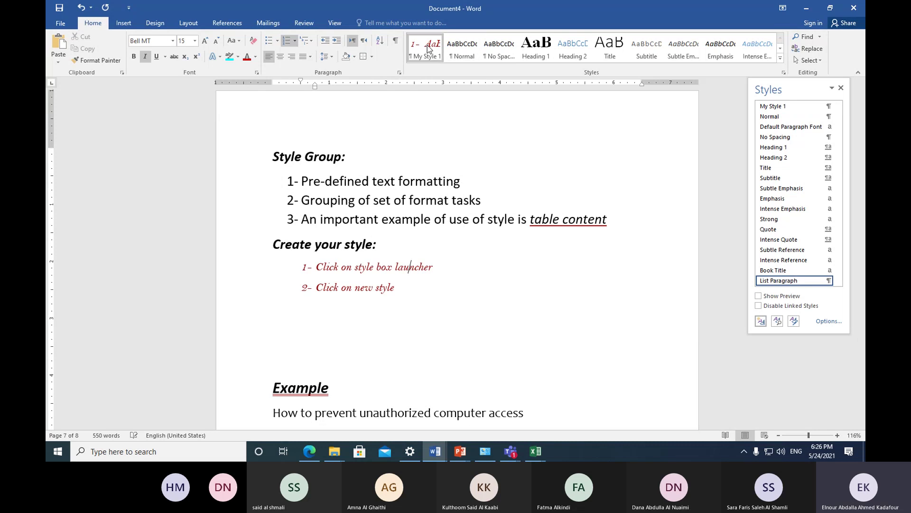
Step: Add "Style name (property section)" as the third item under "Create your style"
click(416, 286)
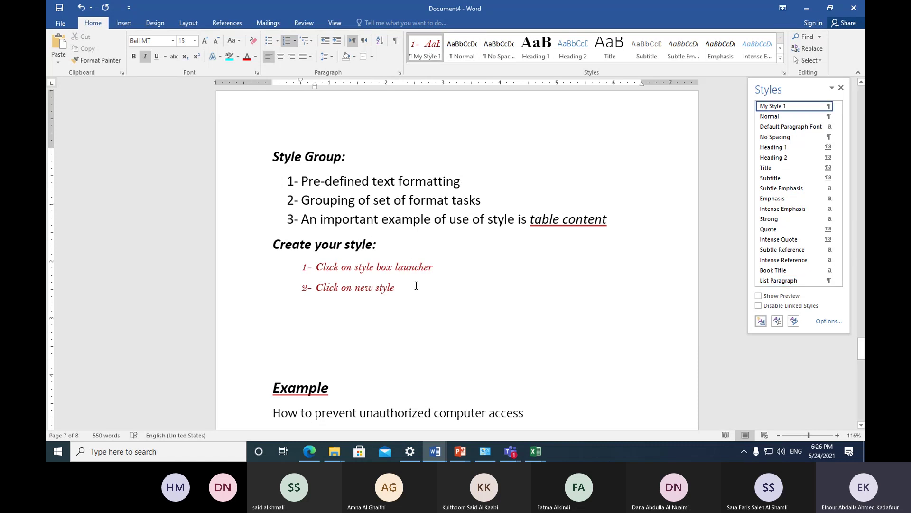
key(Return)
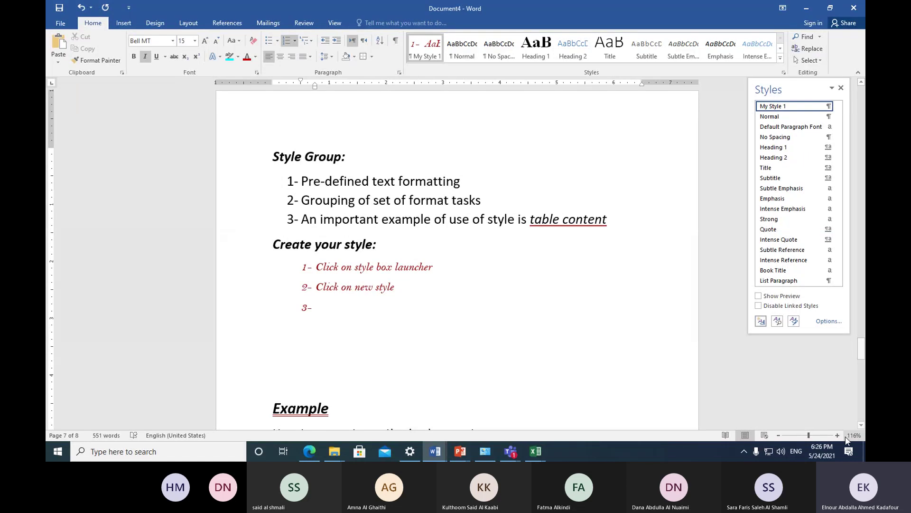
ctrl+scroll(781, 432, up, 3)
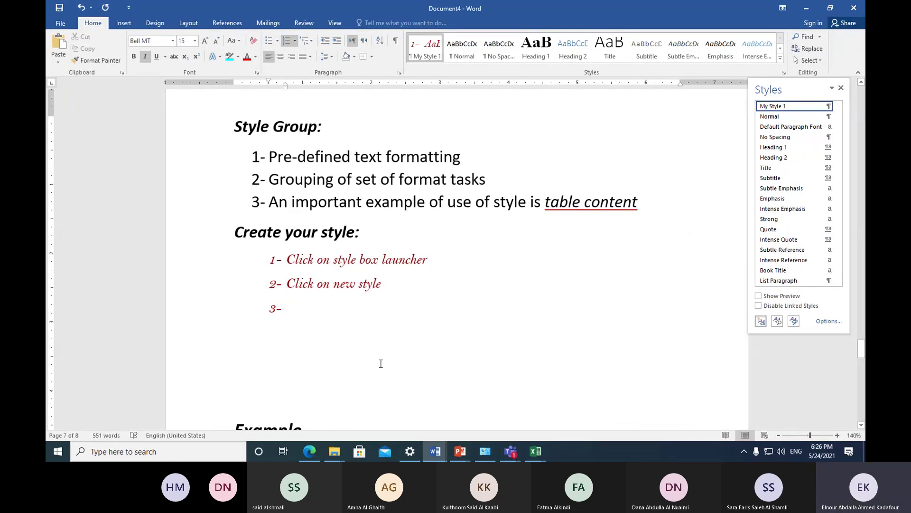
text(sty)
text(le name)
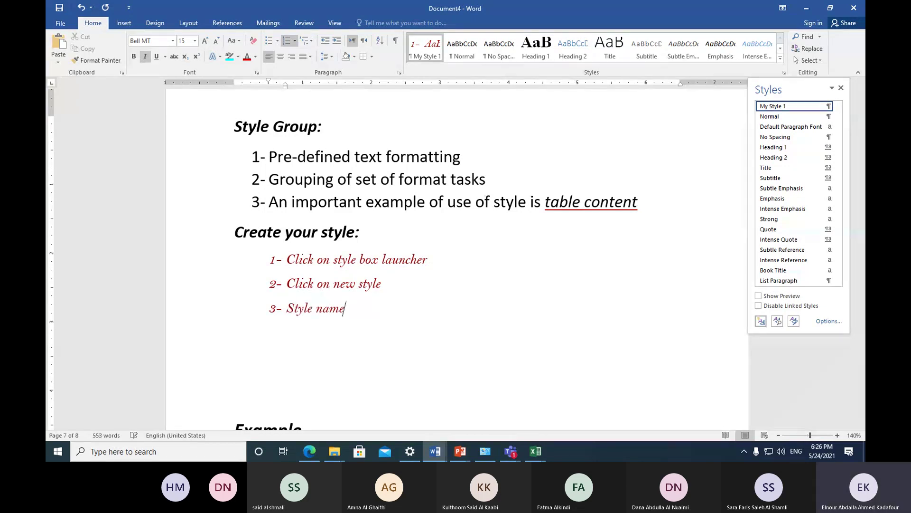
key(Return)
click(381, 312)
text((prope)
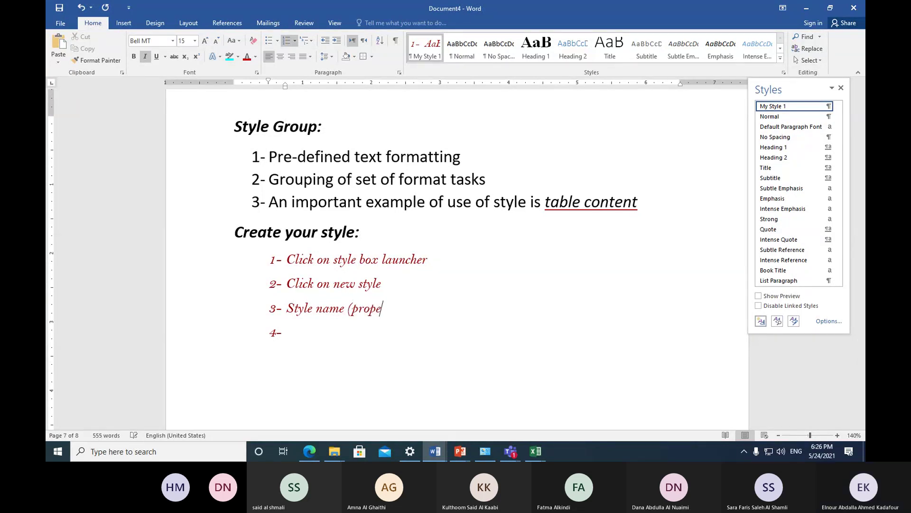
text(rty section)
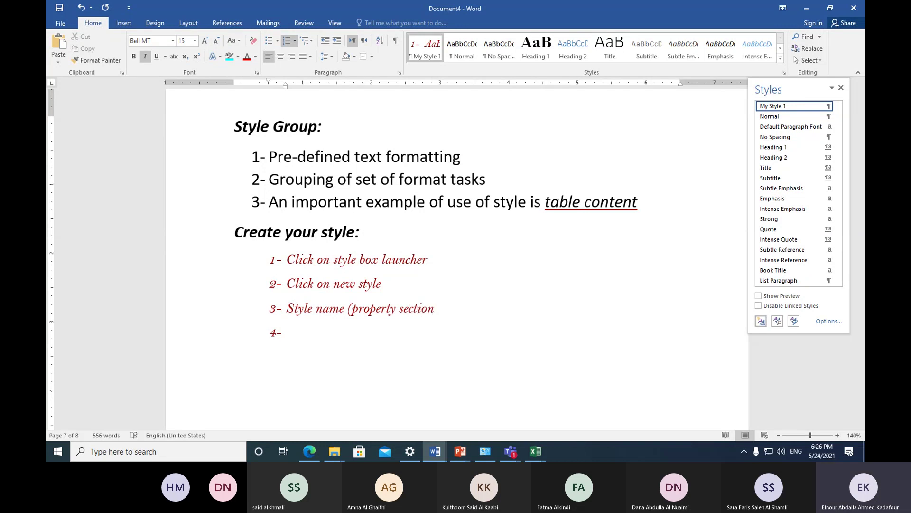
text())
Step: Write "Font type" and "Font size" as the fourth and fifth items under "Create your style"
click(328, 332)
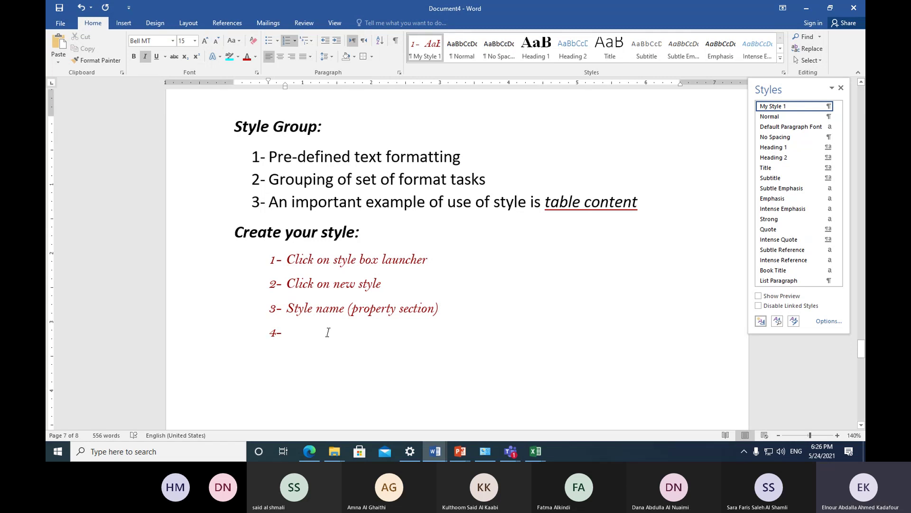
text(fon)
text(type)
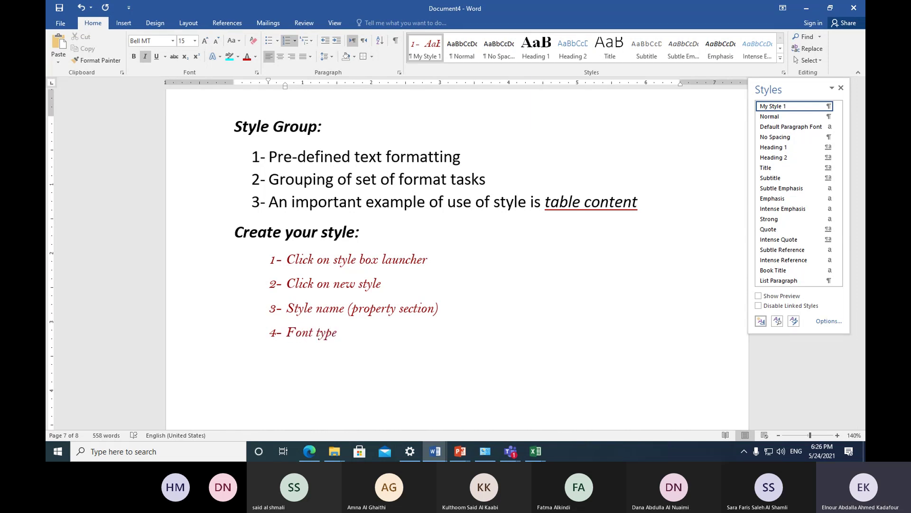
key(Return)
text(Font size)
Step: Add "Effects (B, I, U)" and "Font color" as the sixth and seventh list items
key(Return)
scroll(455, 256, down, 3)
text(effec)
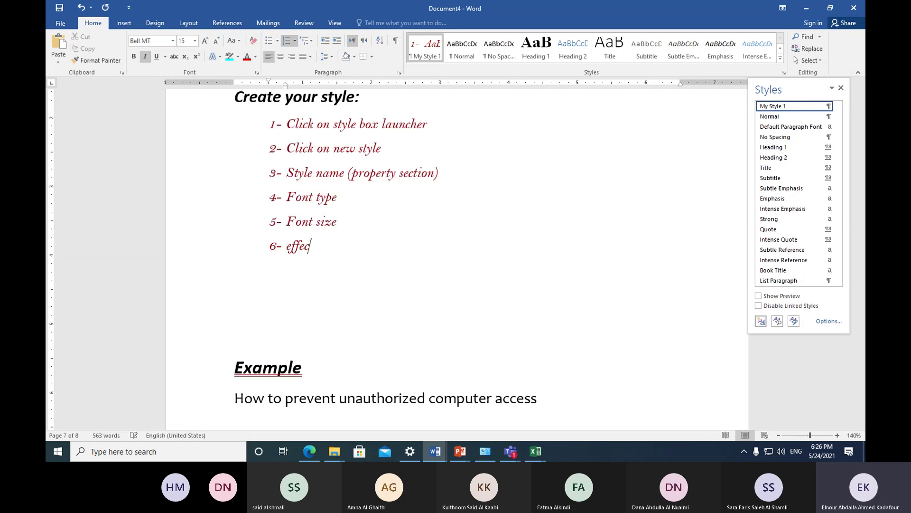
text(ts (B, )
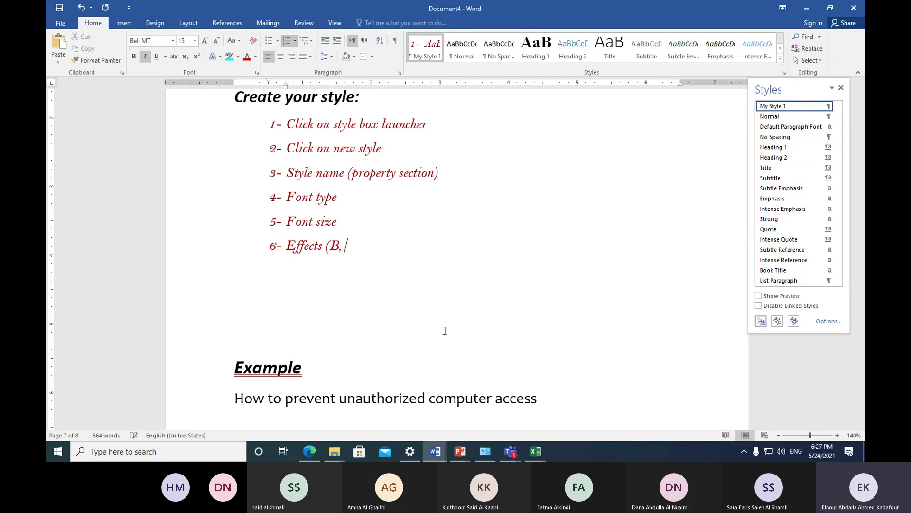
text(I, U))
key(Return)
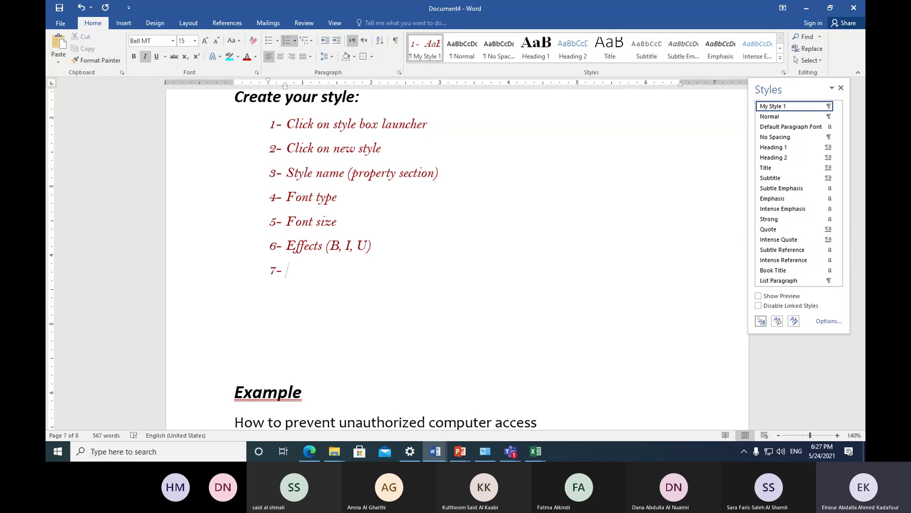
text(Font color)
Step: Add "Alignment" as the eighth item under "Create your style", correcting its spelling
key(Return)
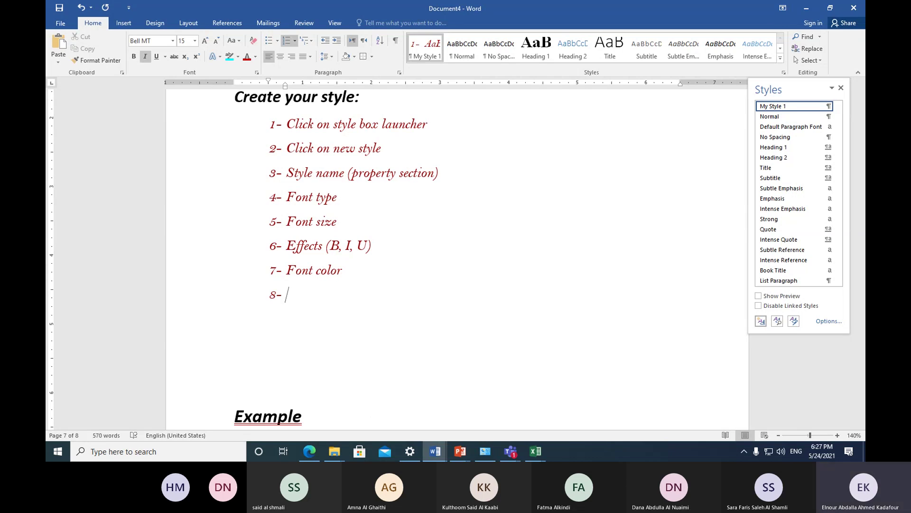
text(alignmebt)
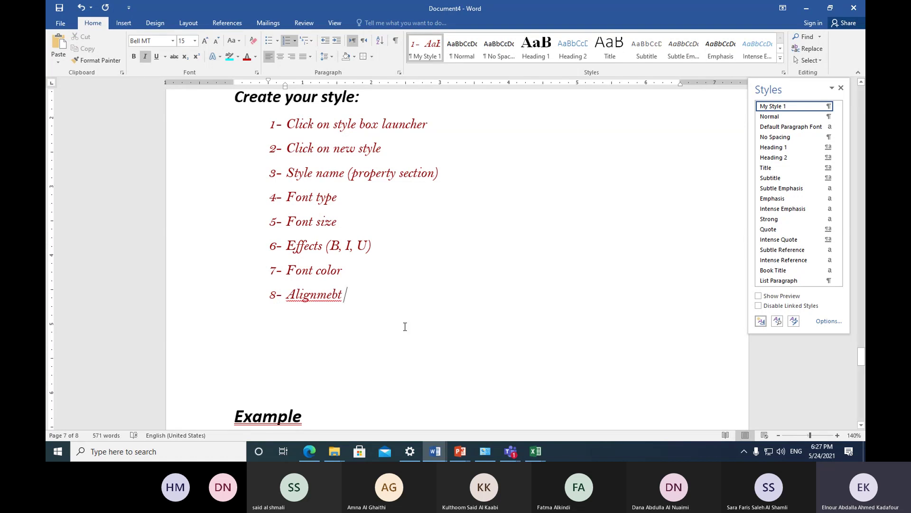
key(BackSpace)
key(BackSpace)
key(BackSpace)
text(t)
click(304, 295)
text(n)
right_click(342, 298)
click(351, 308)
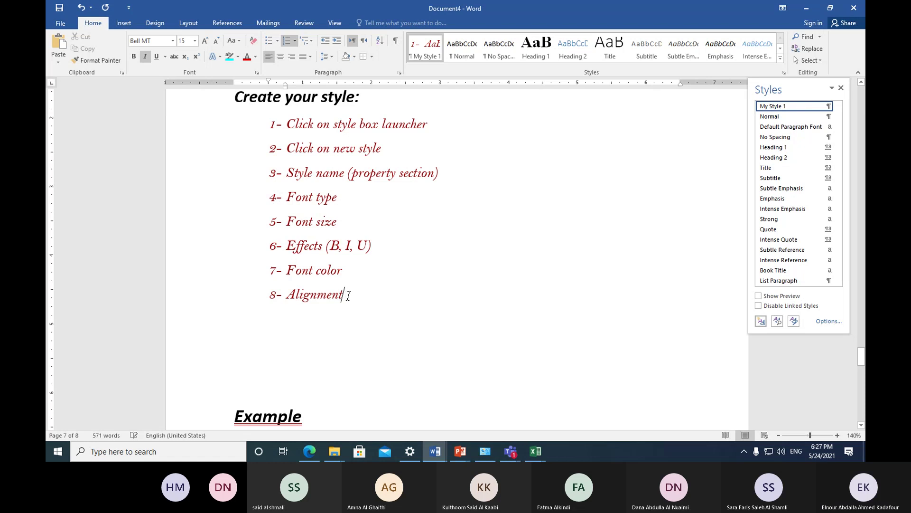
Step: List the left, center and right options in parentheses after "Alignment" in the eighth item
text((le)
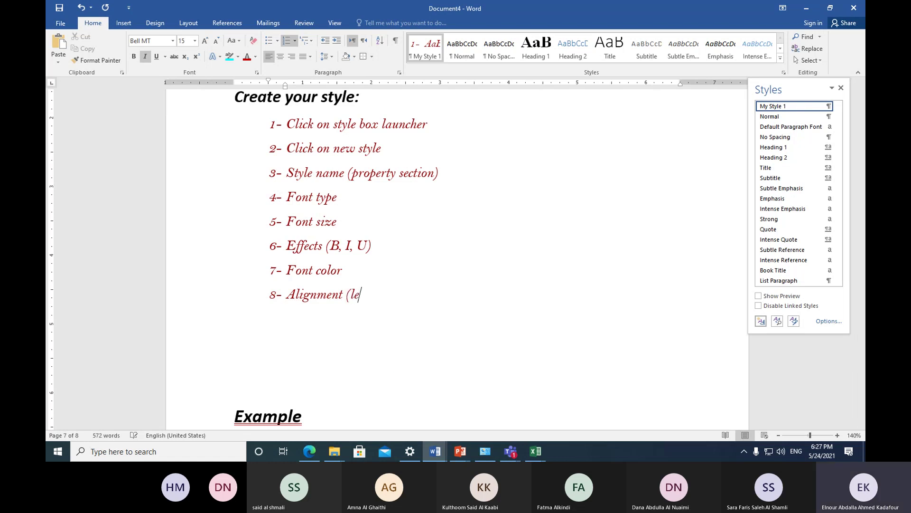
text(ft, ce)
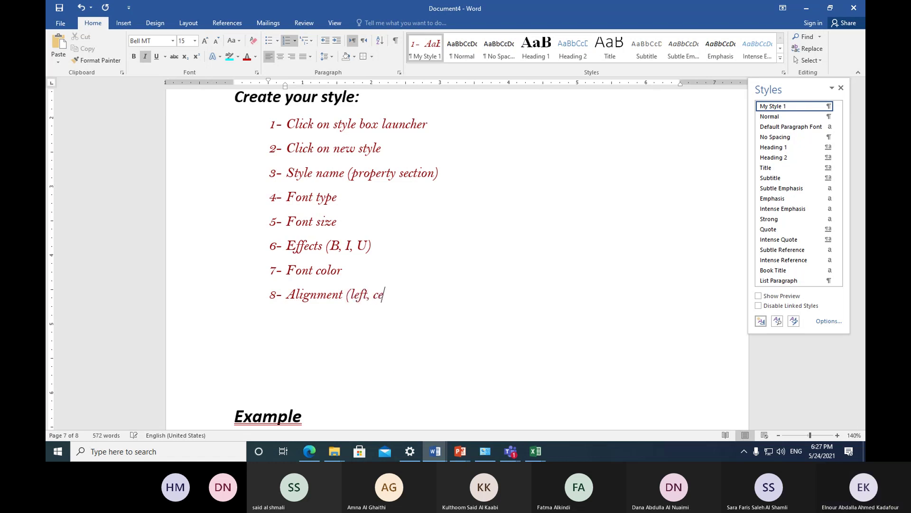
text(nter, ustigy)
key(Left)
key(Left)
key(Left)
key(Left)
key(Left)
key(Left)
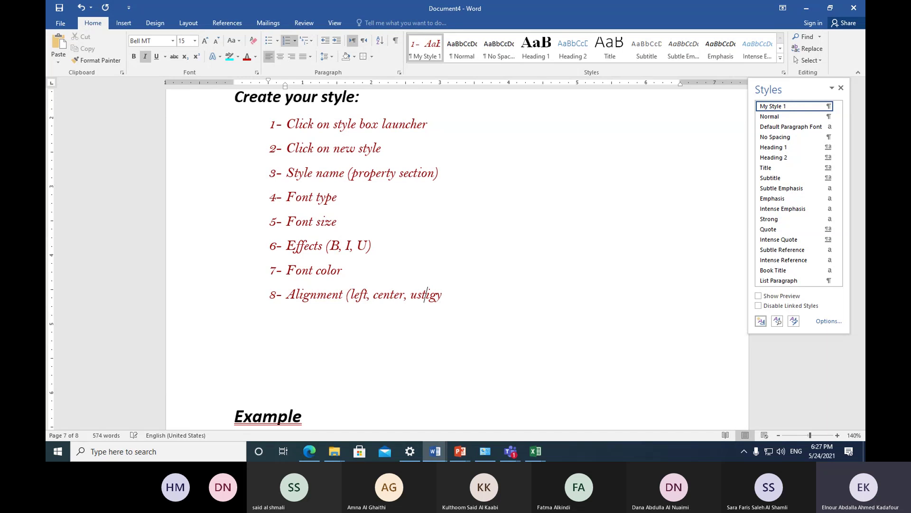
text(j)
key(Right)
key(Right)
key(Right)
key(Right)
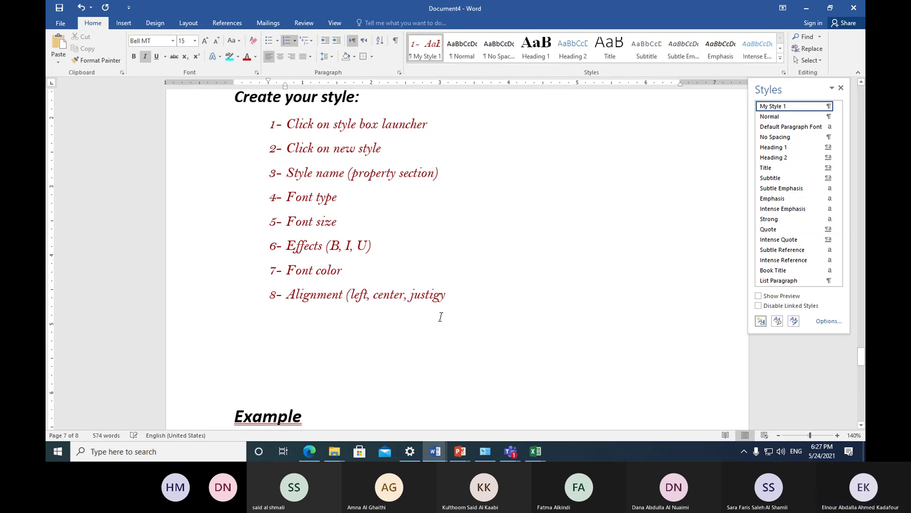
key(Delete)
click(447, 300)
text())
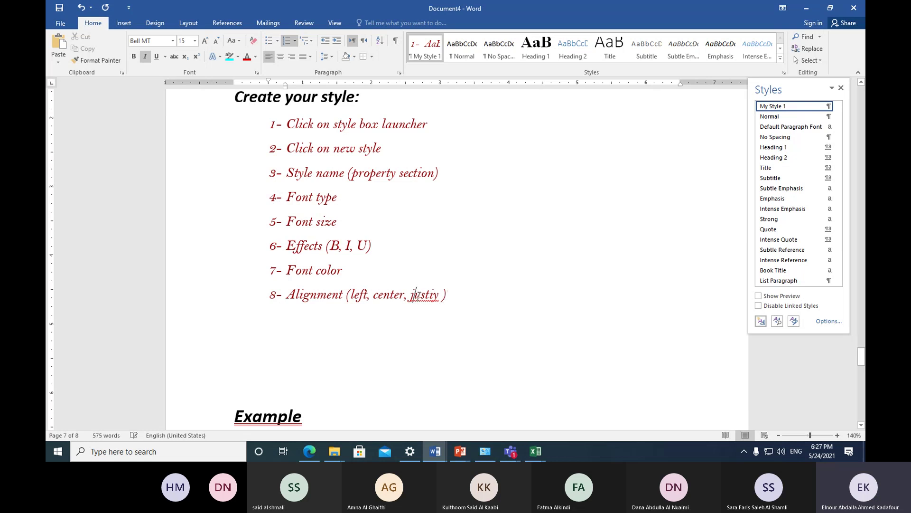
double_click(418, 295)
text(reight)
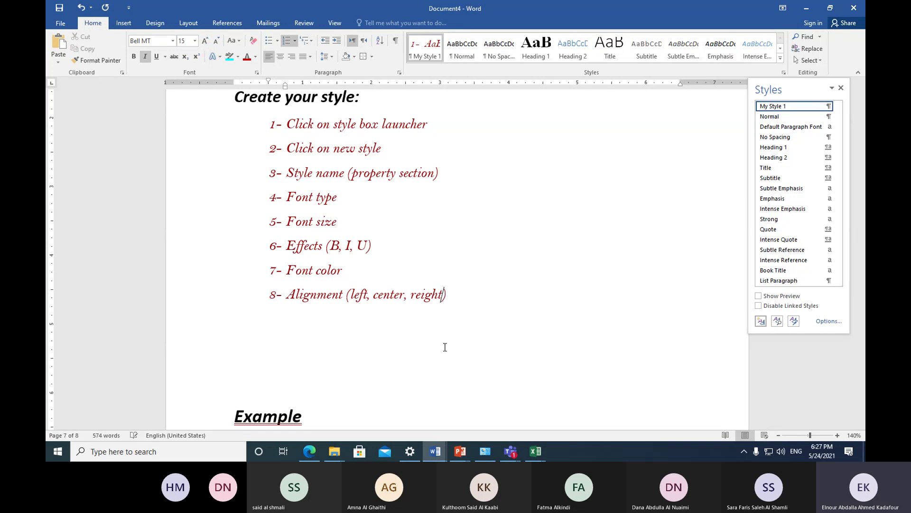
Step: Add "Line spacing" as the ninth list item and correct "reight" to "right" in the Alignment item
key(Return)
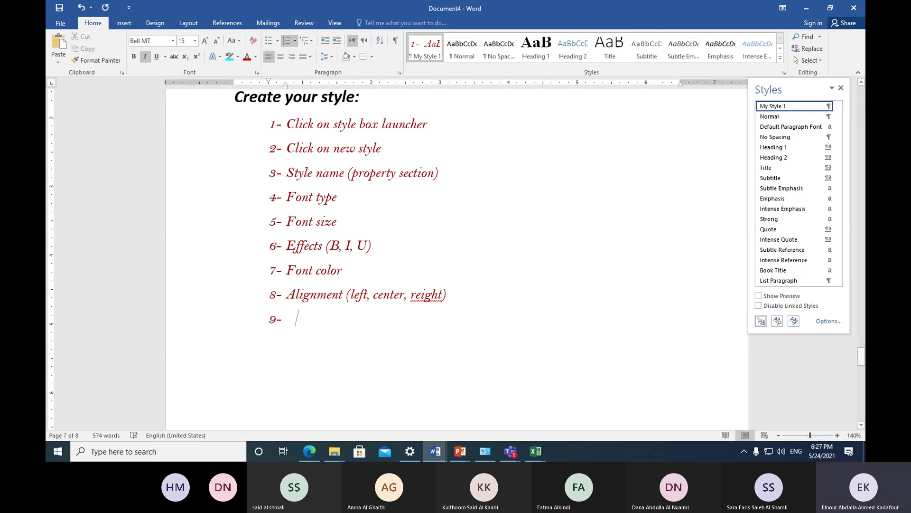
text(li)
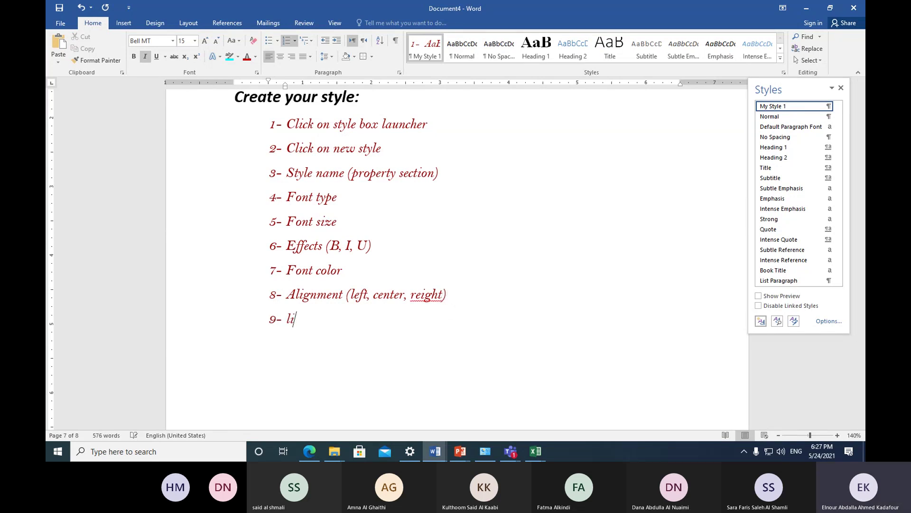
text(ne s)
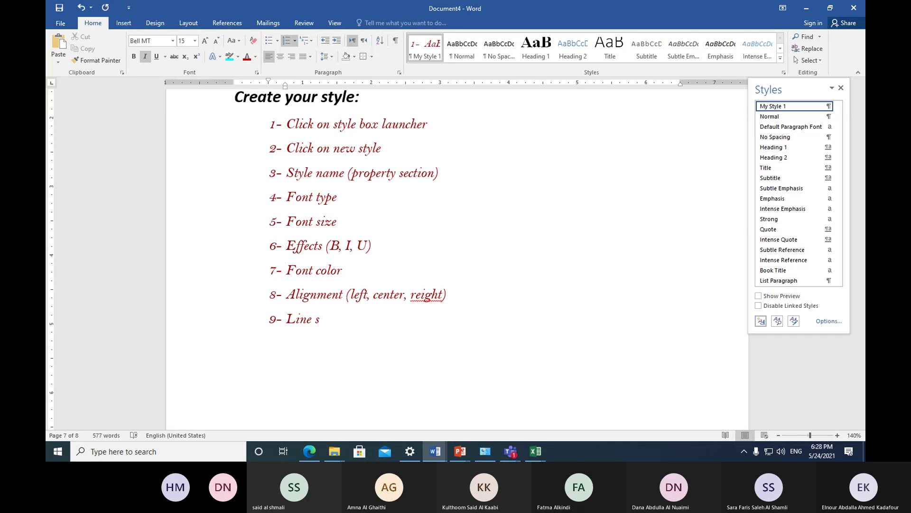
text(pacing)
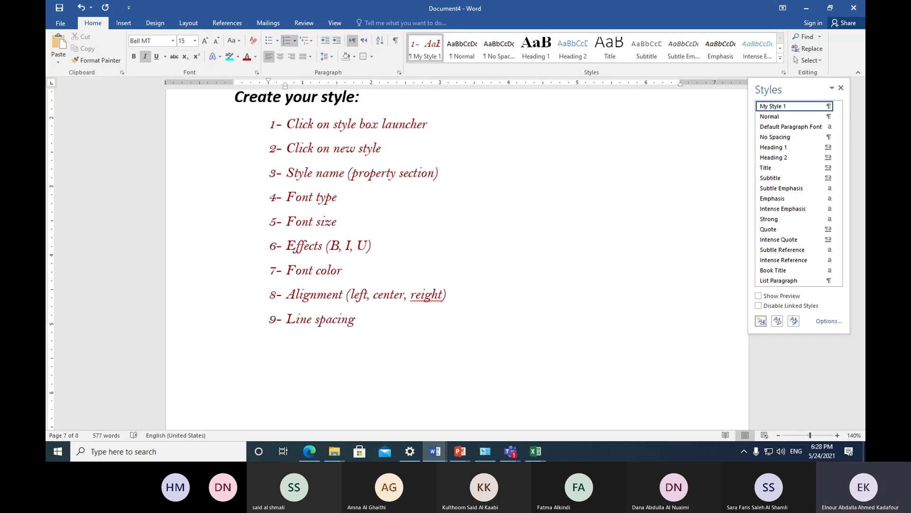
click(416, 298)
key(Delete)
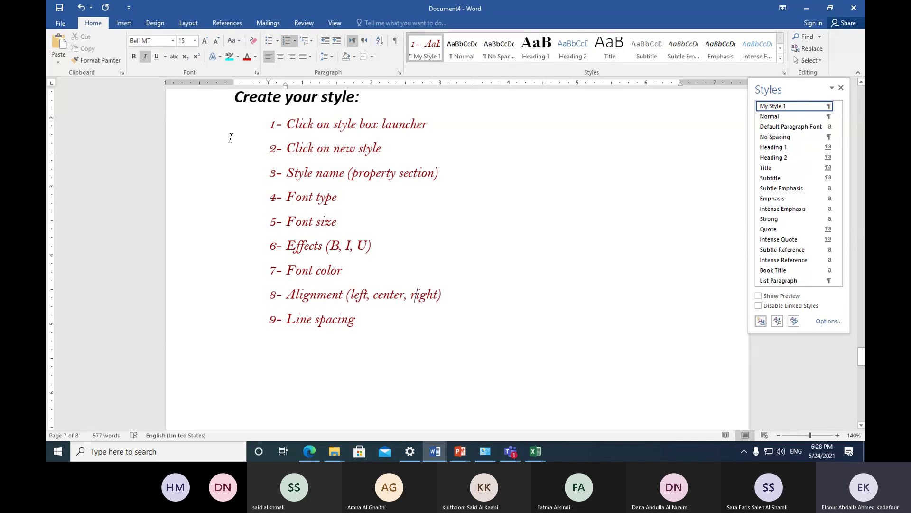
drag(219, 136, 227, 321)
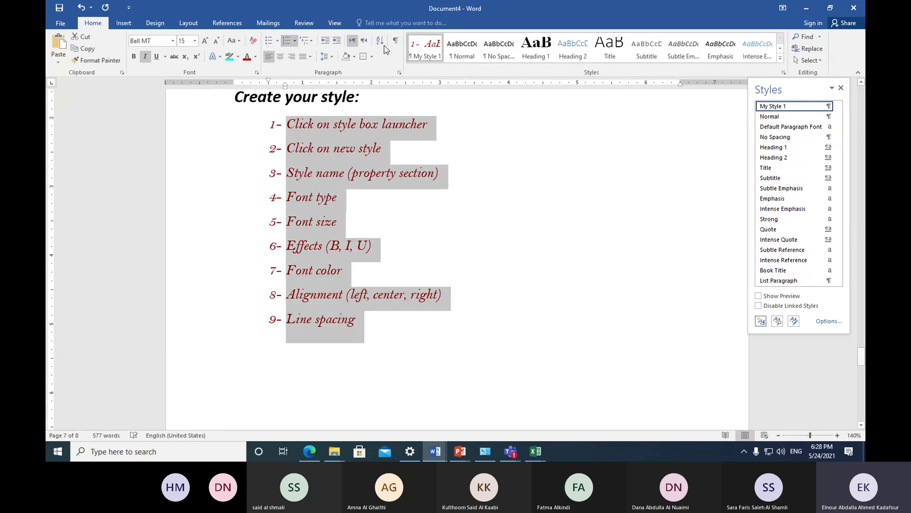
click(430, 156)
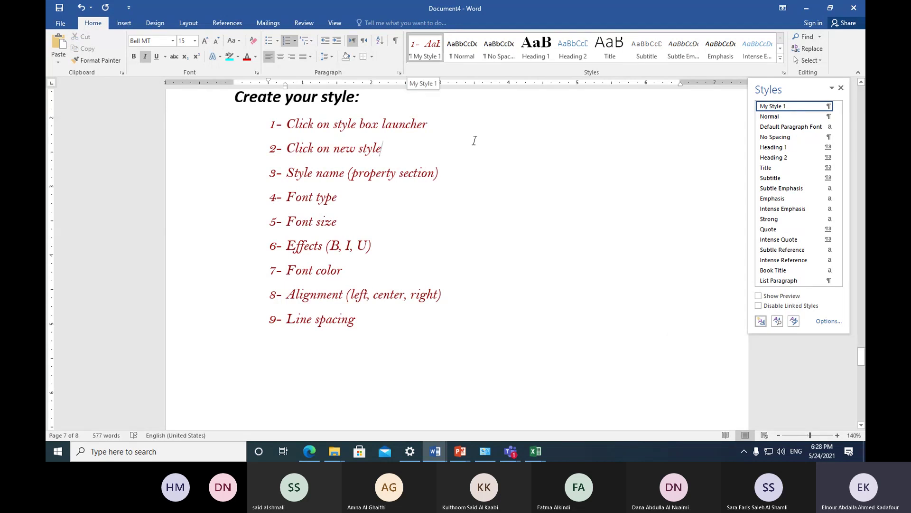
Step: Start an empty tenth list item after "Line spacing"
click(381, 326)
key(Return)
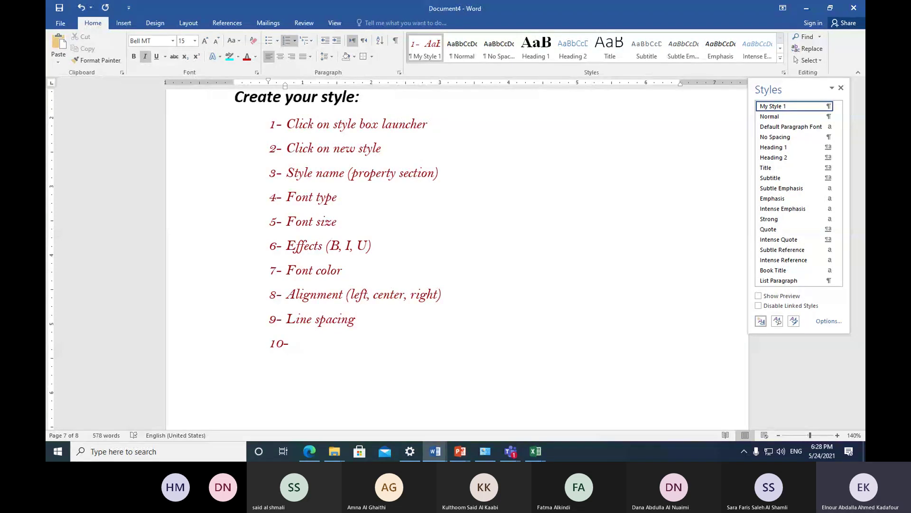
scroll(386, 340, down, 3)
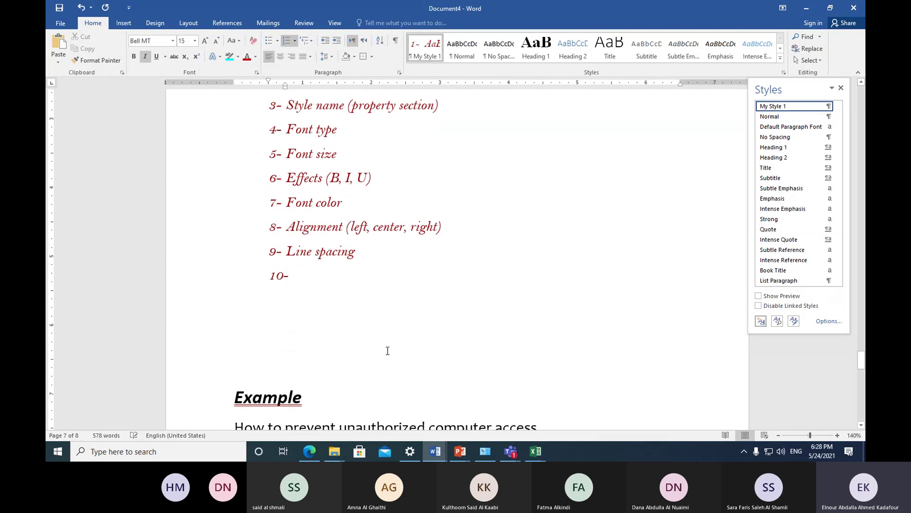
Step: Switch to Edge to look at the keyboard picture and return to Document4 in Word
click(309, 451)
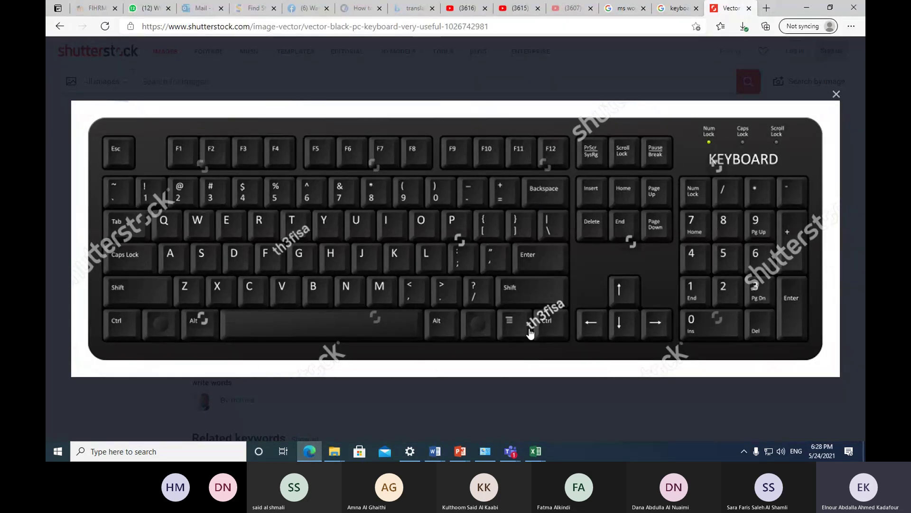
click(436, 452)
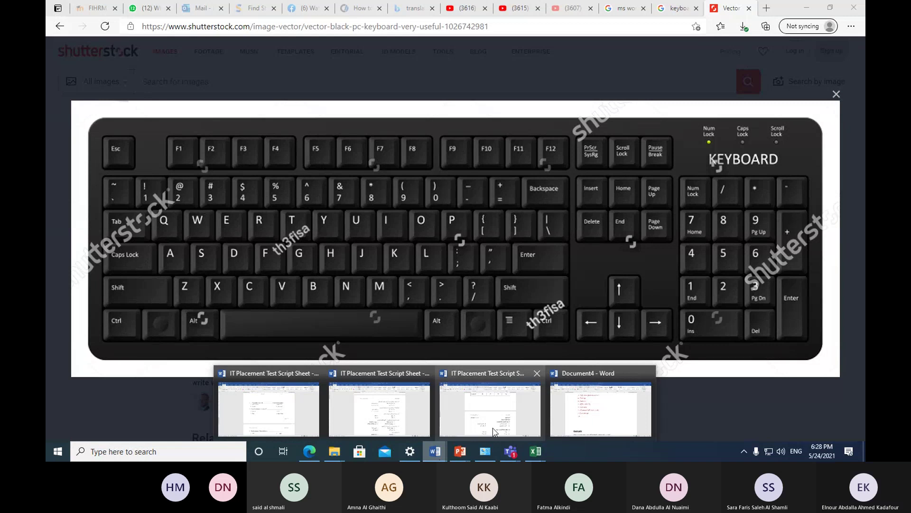
click(564, 414)
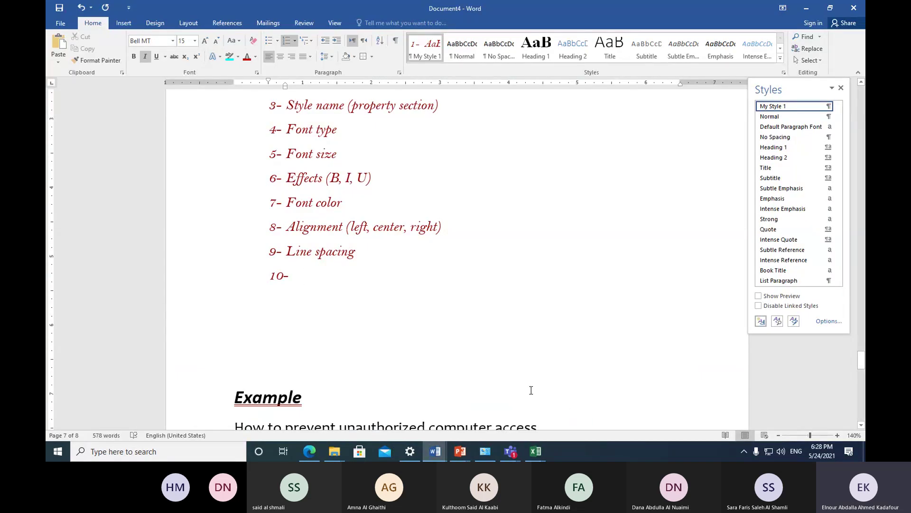
Step: Remove the numbering from the empty line below "Line spacing" and apply the Normal style to it
key(BackSpace)
key(BackSpace)
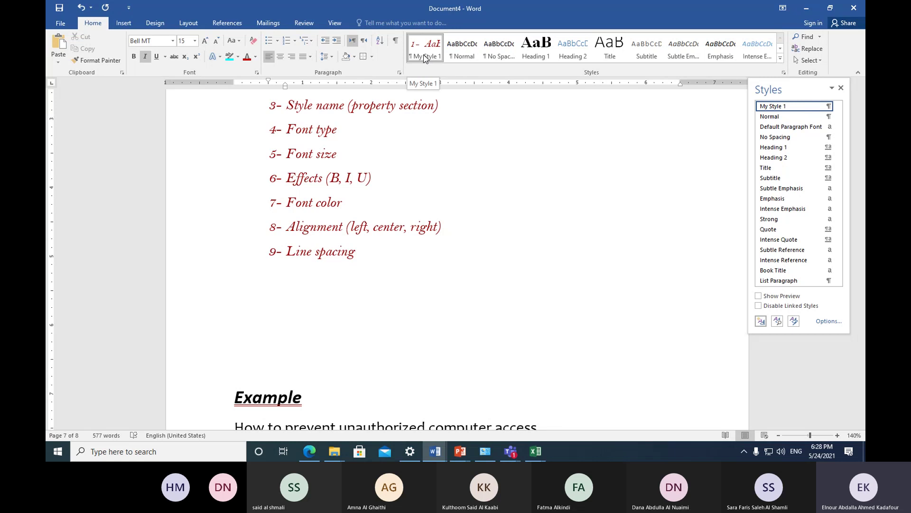
click(464, 53)
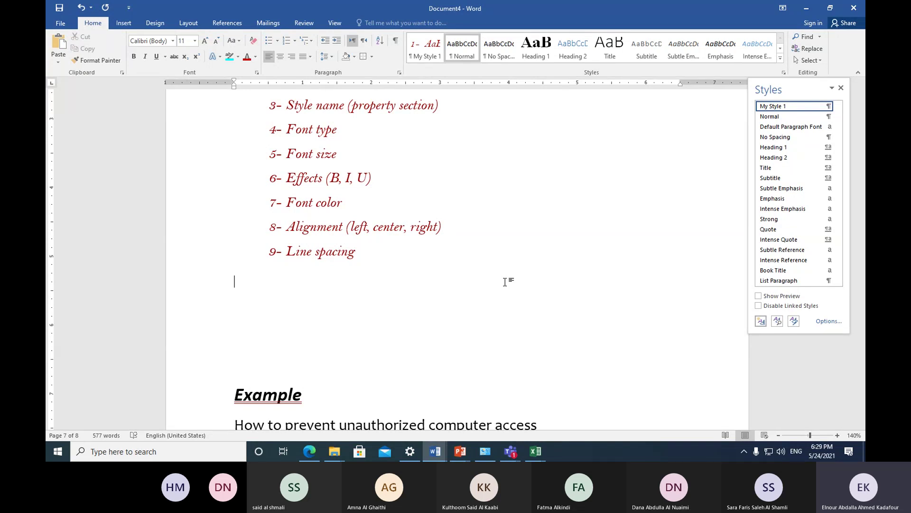
Step: Insert "automatic" before "table content" in the third item under "Style Group"
scroll(505, 282, up, 5)
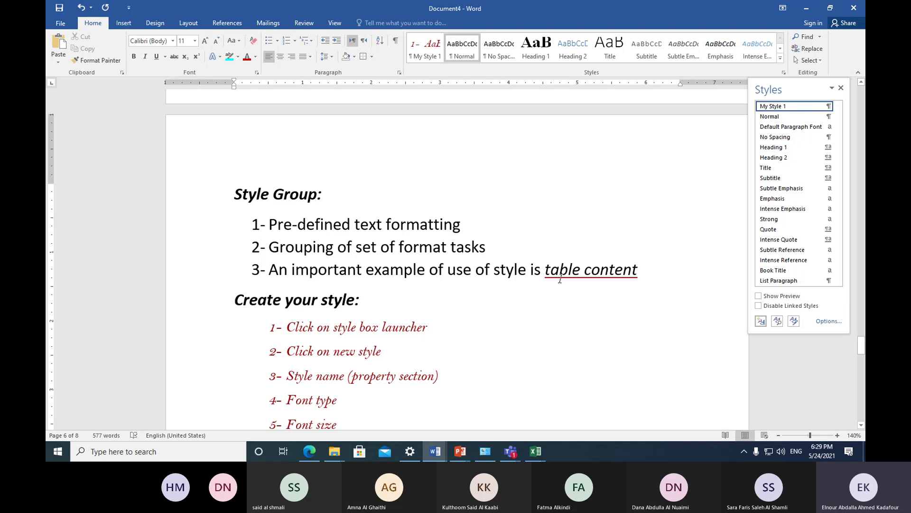
click(542, 270)
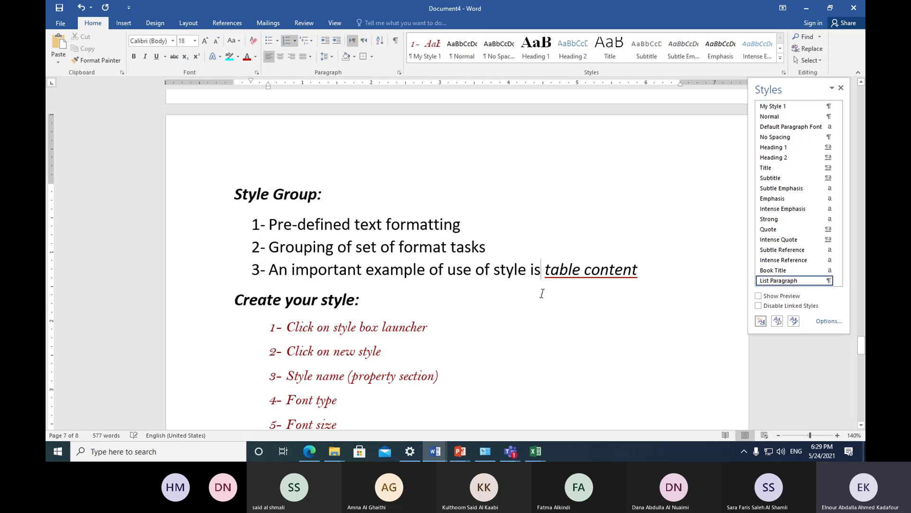
text(au )
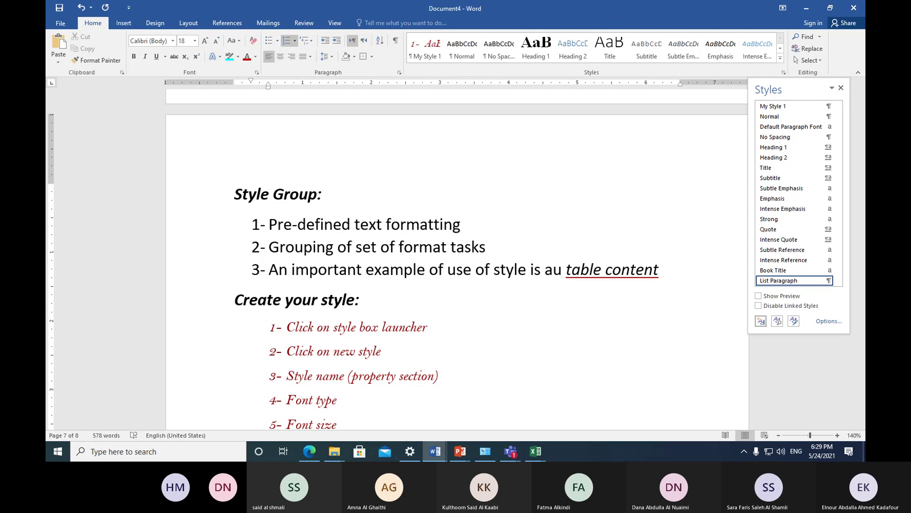
text(tomatic)
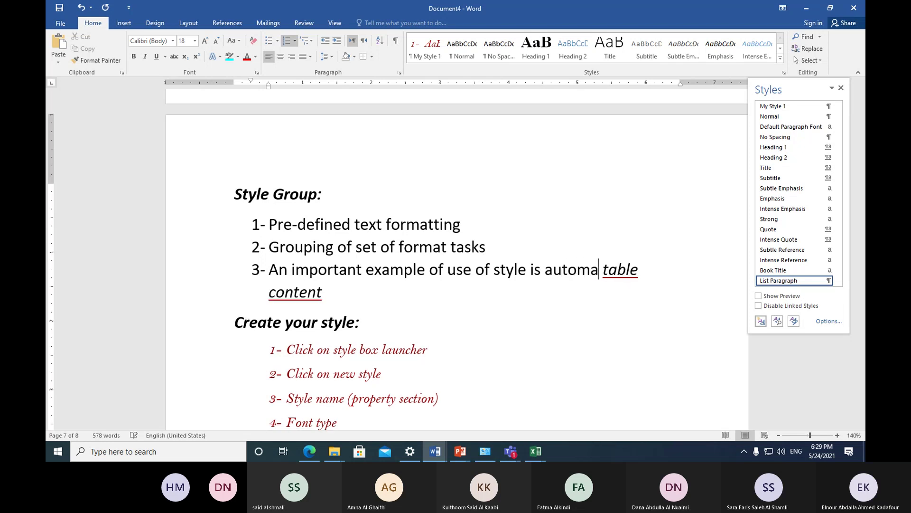
click(559, 306)
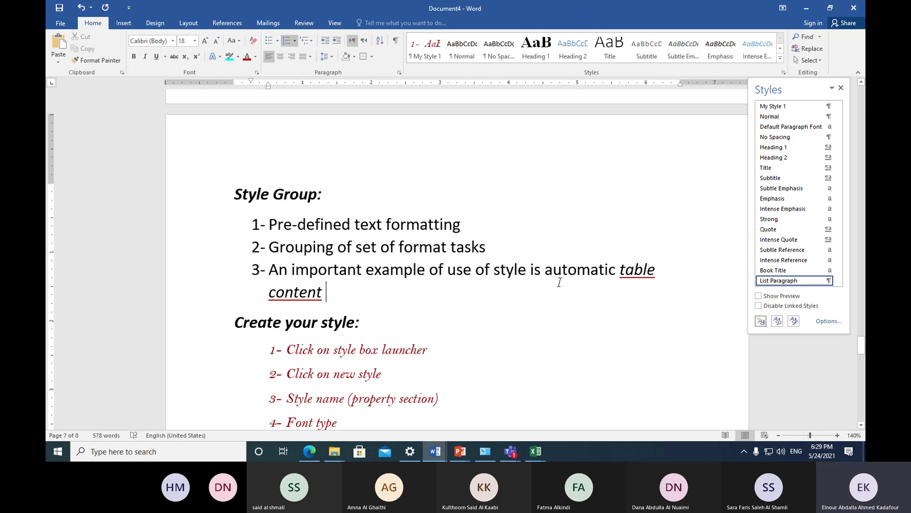
Step: Copy the italic underlined formatting of "table" onto the word "automatic" with Format Painter
drag(619, 271, 655, 272)
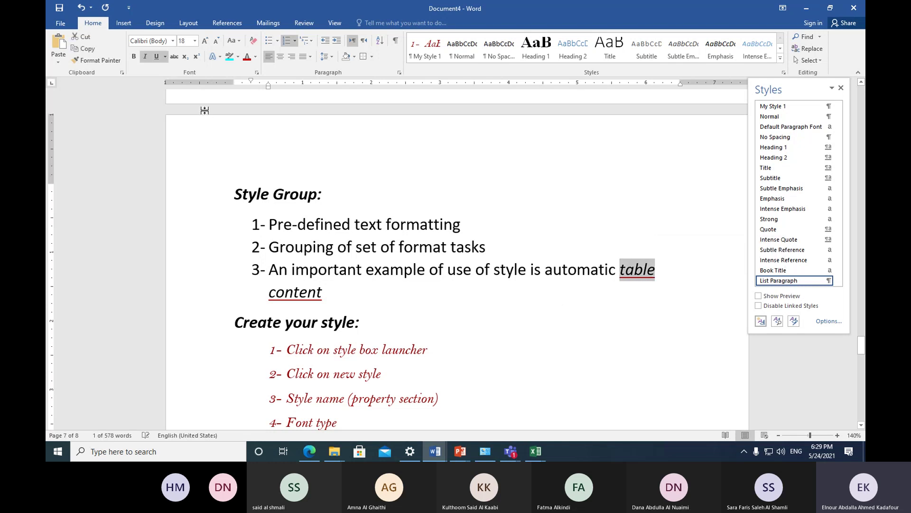
click(97, 60)
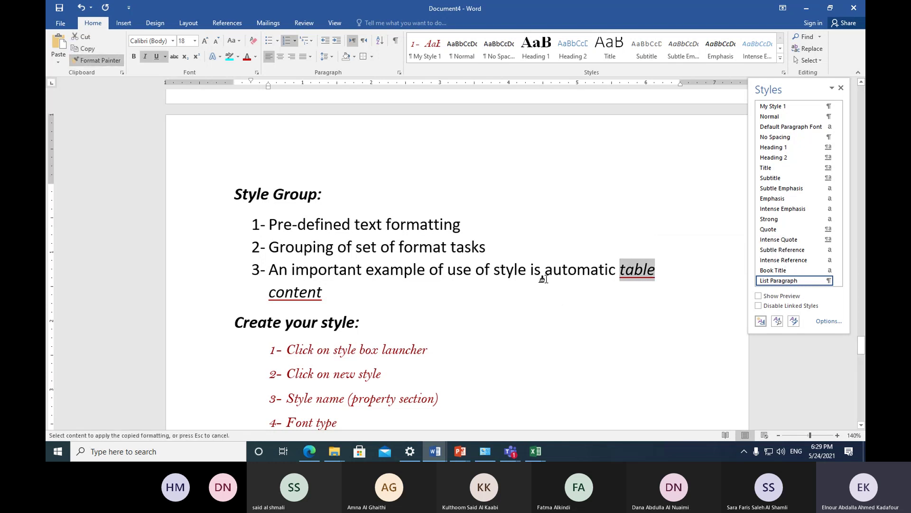
drag(545, 272, 625, 272)
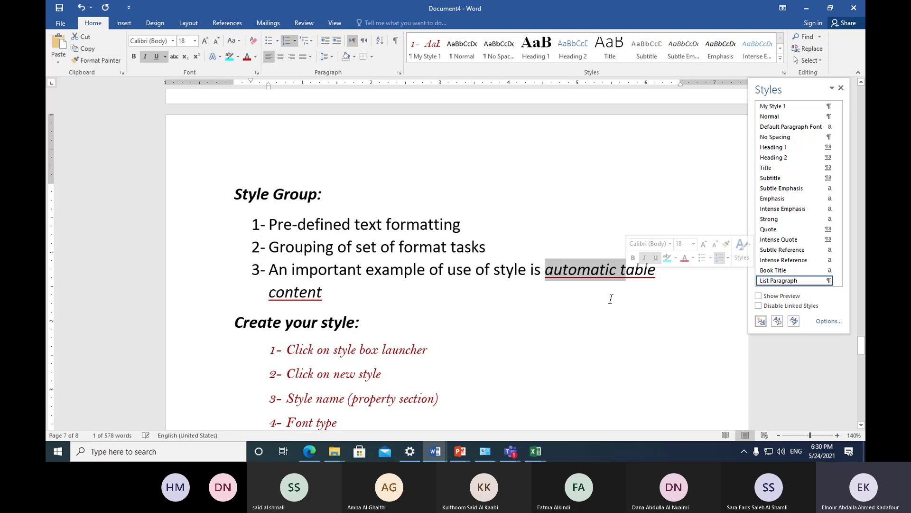
click(584, 311)
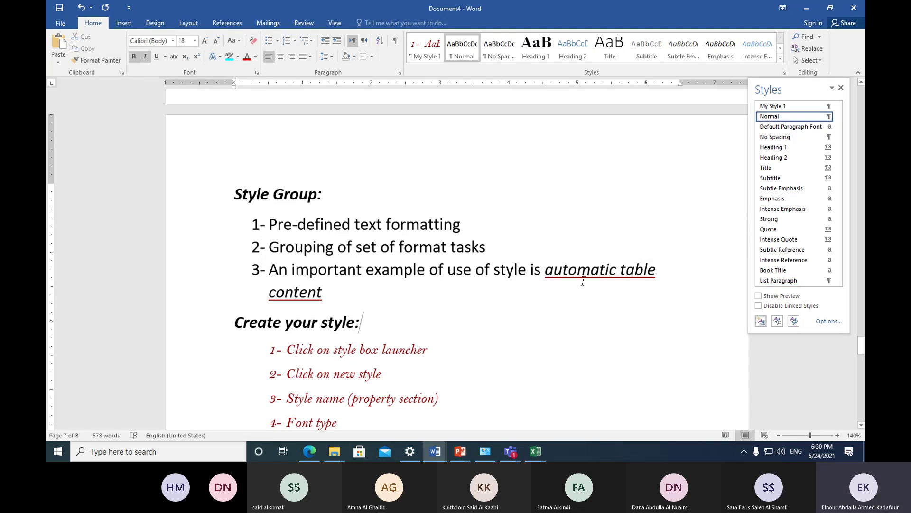
Step: Deselect the "table content" text and close the Styles pane
drag(621, 269, 654, 283)
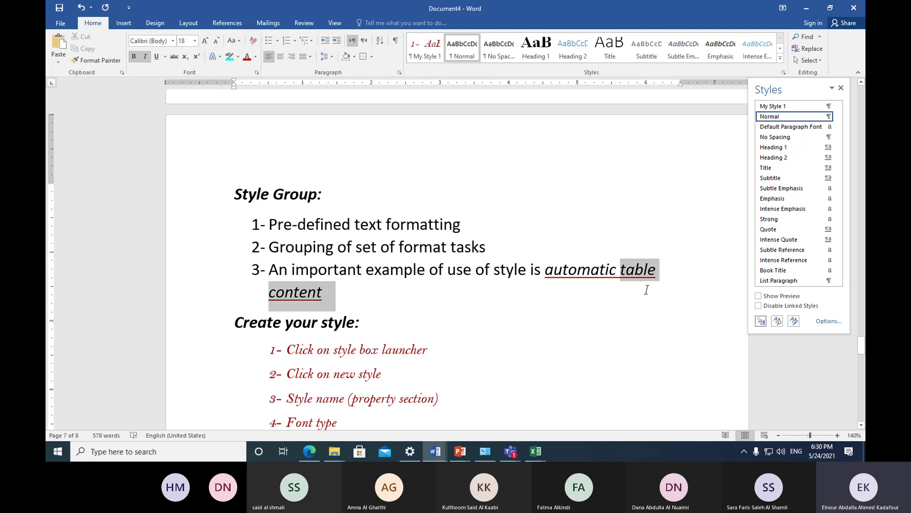
click(546, 327)
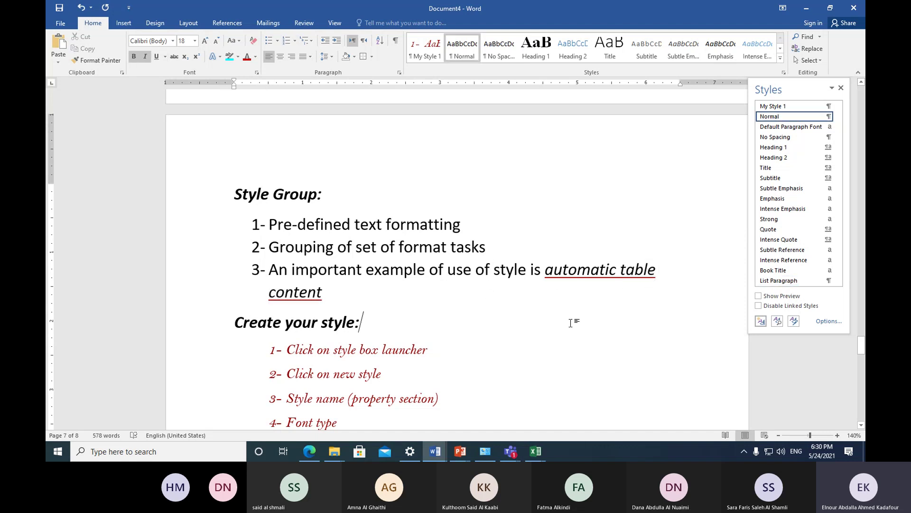
click(841, 87)
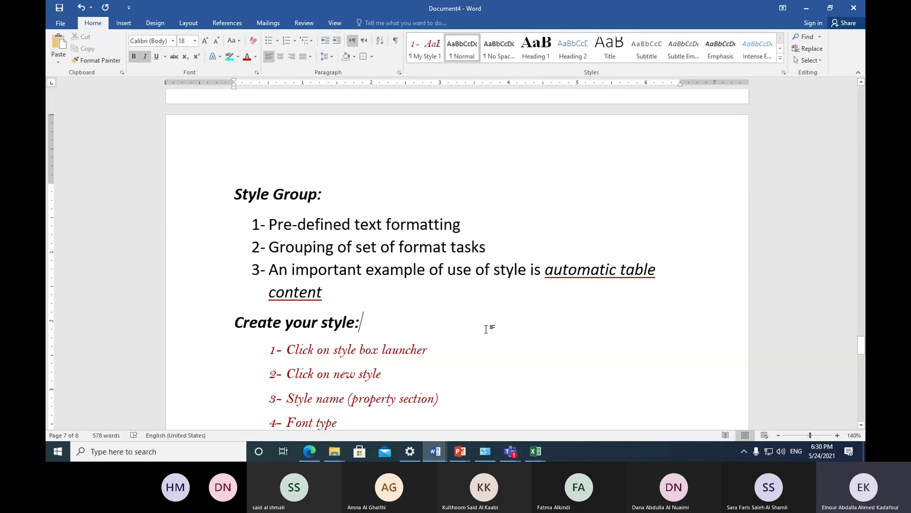
Step: Try page breaks before "Screen layout elements:" at the start of the document and undo them
key(ctrl+Home)
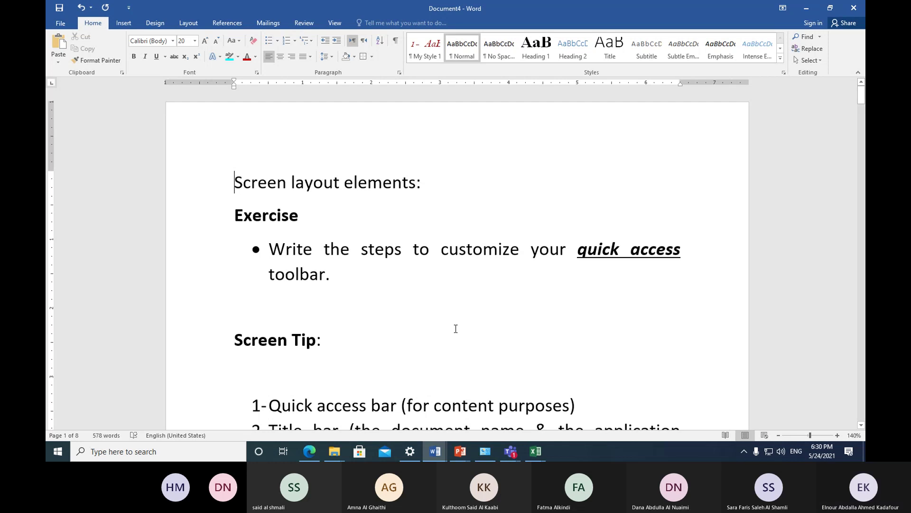
key(ctrl+Return)
key(ctrl+Return)
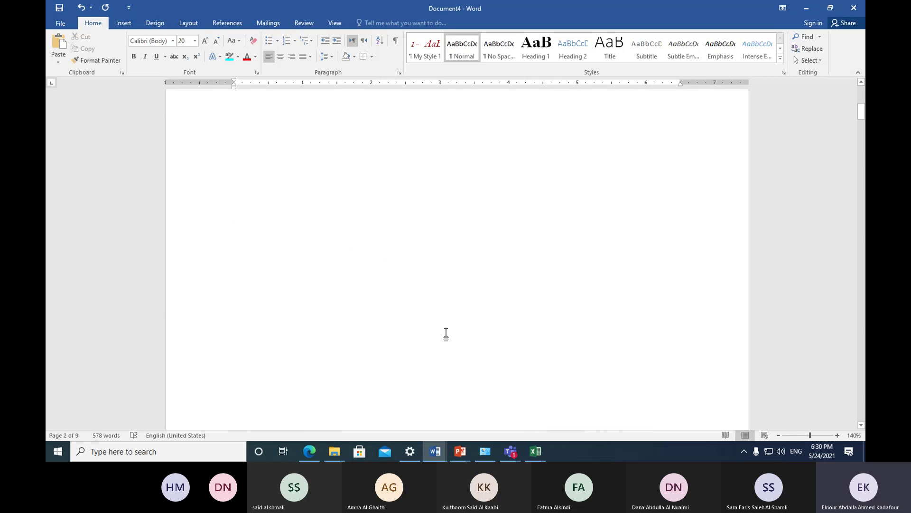
key(ctrl+Home)
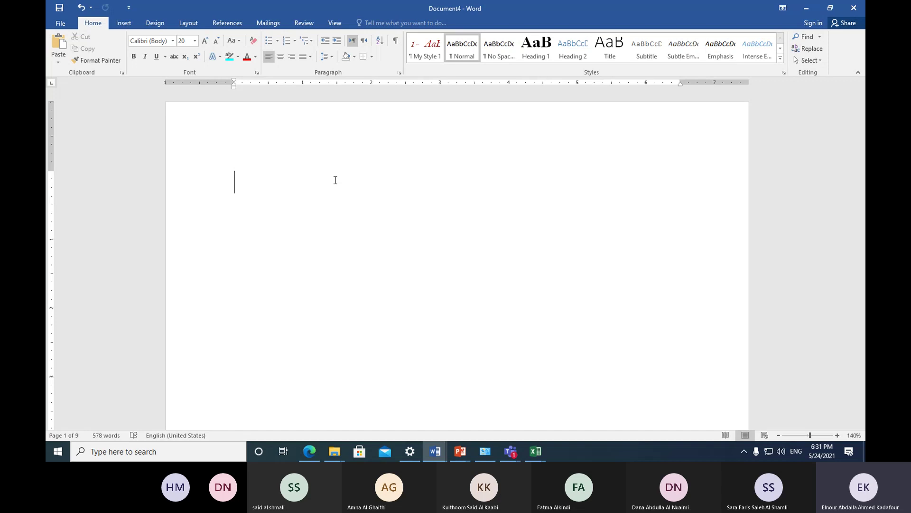
key(ctrl+z)
key(ctrl+z)
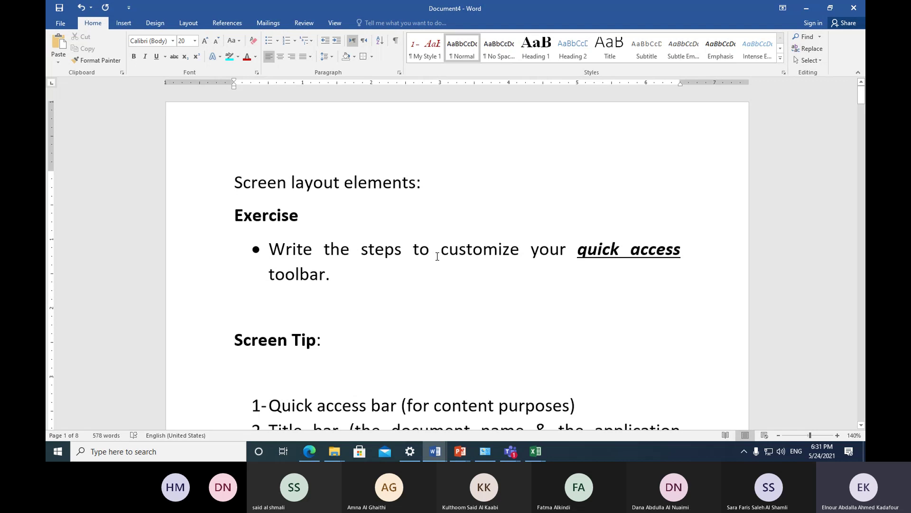
Step: Try My Style 1 on the "Screen layout elements:" line and undo it
scroll(437, 256, down, 1)
scroll(437, 256, down, 10)
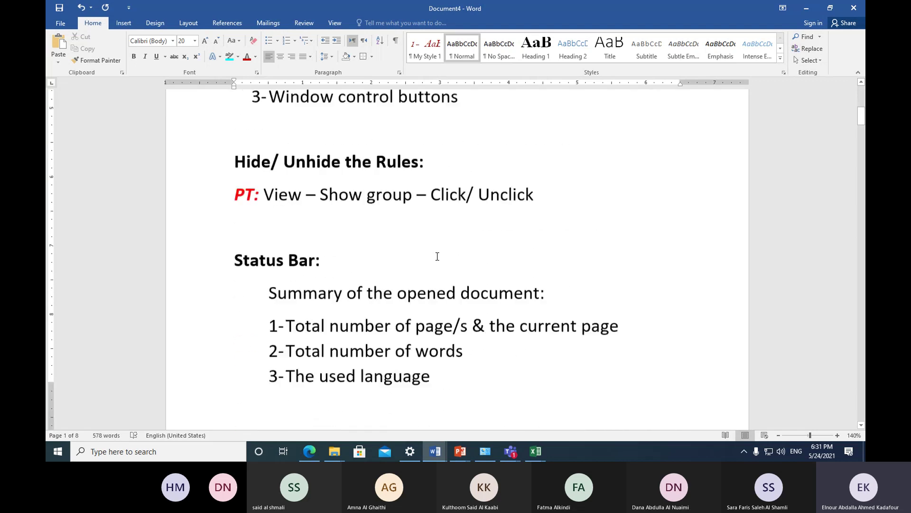
scroll(436, 256, down, 15)
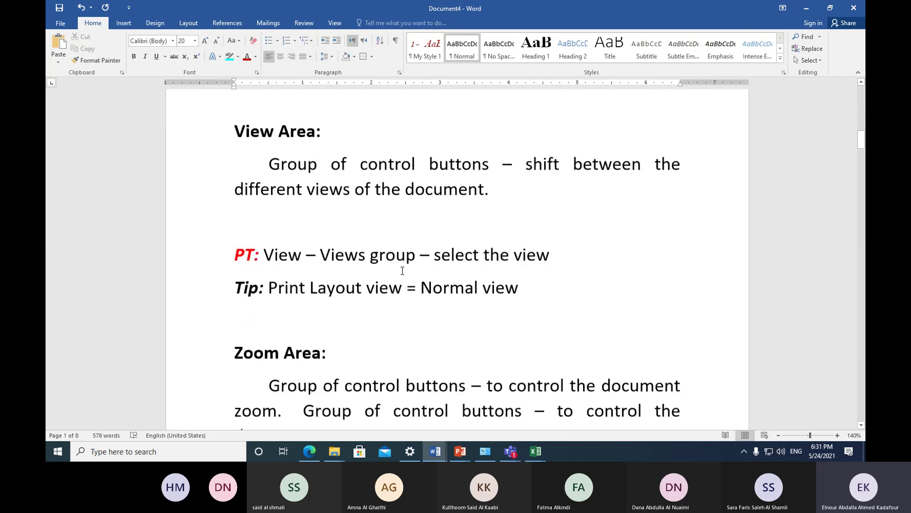
scroll(402, 270, down, 10)
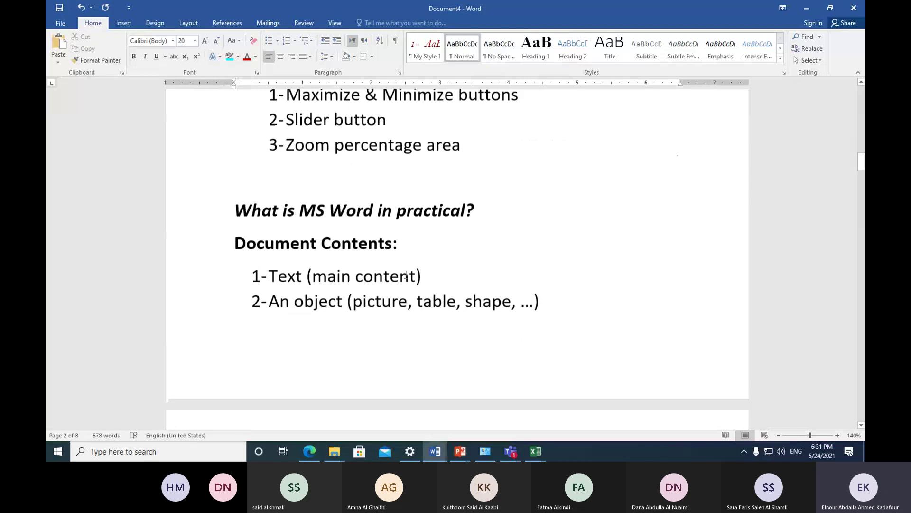
scroll(407, 280, down, 15)
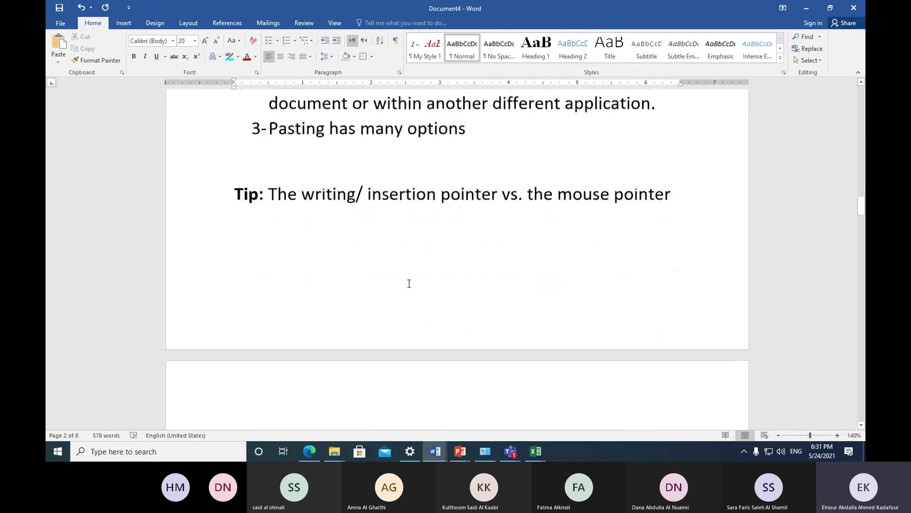
scroll(405, 288, down, 3)
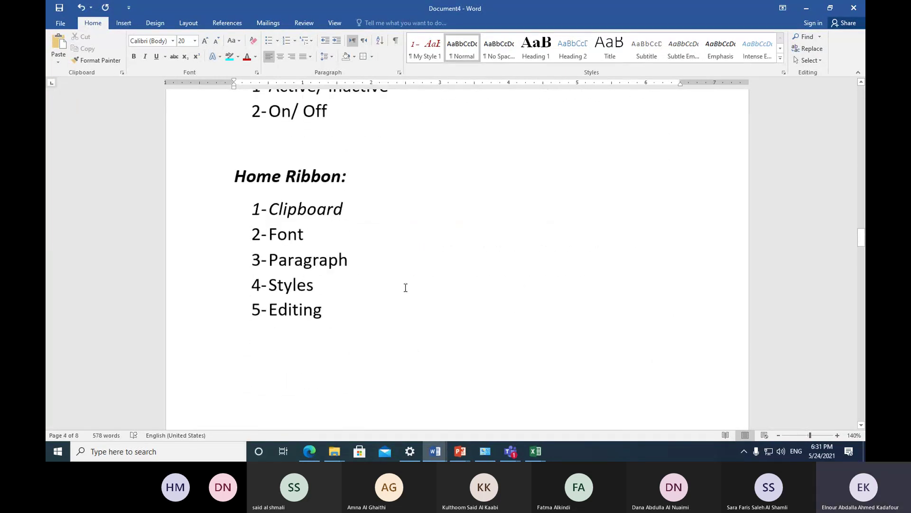
click(431, 48)
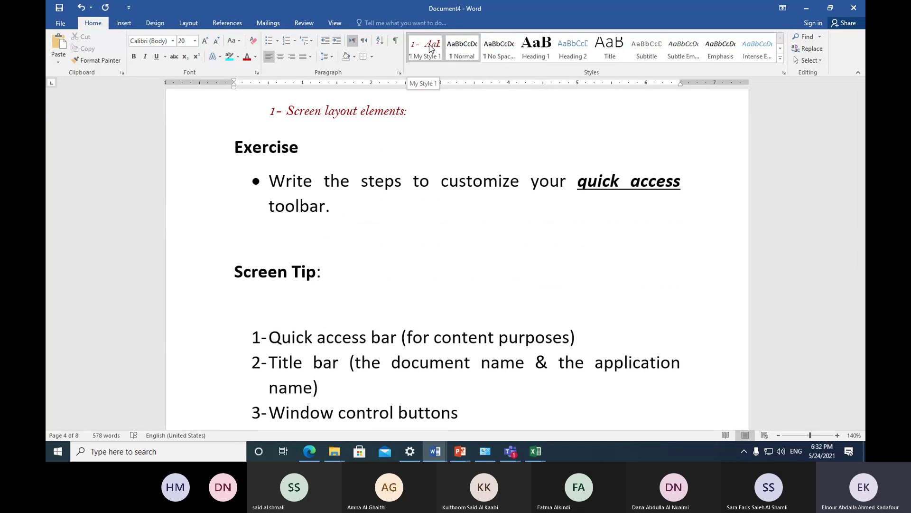
key(ctrl+z)
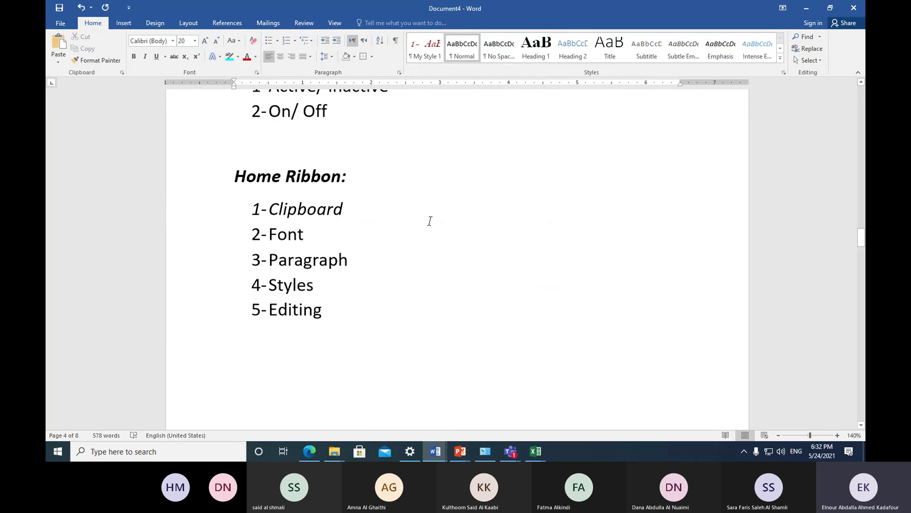
Step: Review the notes from the Font Group section through the paragraph lists and Style Group to the Example section
scroll(430, 220, down, 5)
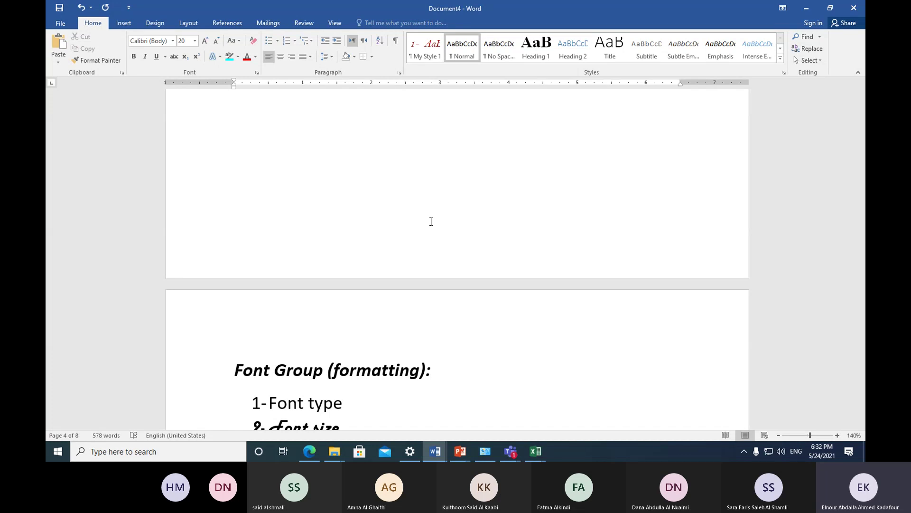
scroll(431, 221, down, 8)
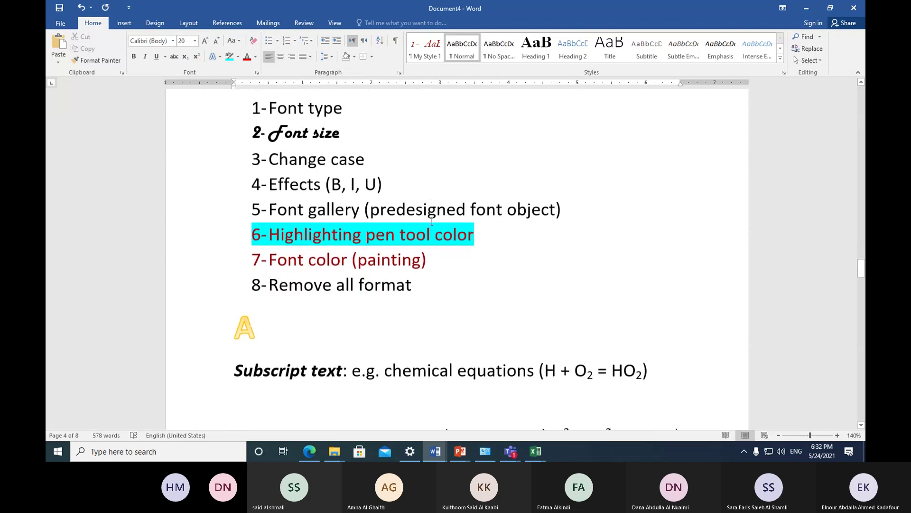
scroll(430, 221, down, 1)
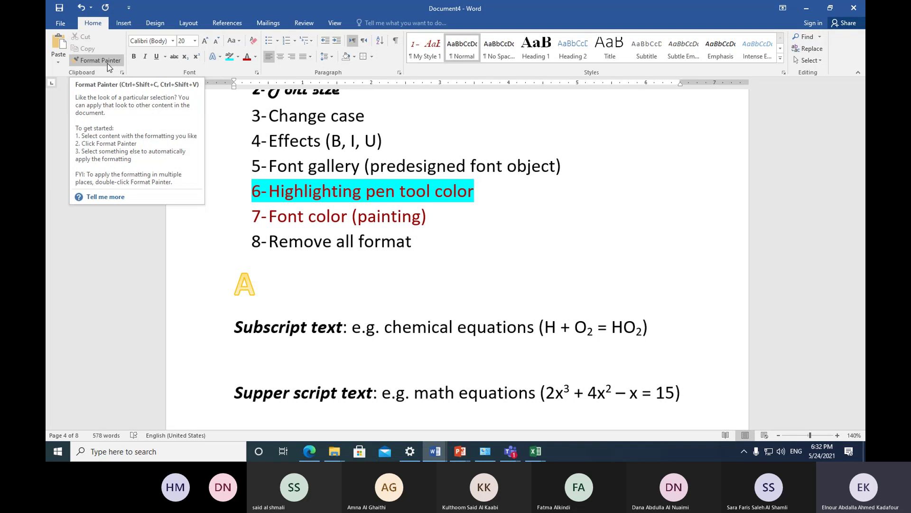
click(364, 288)
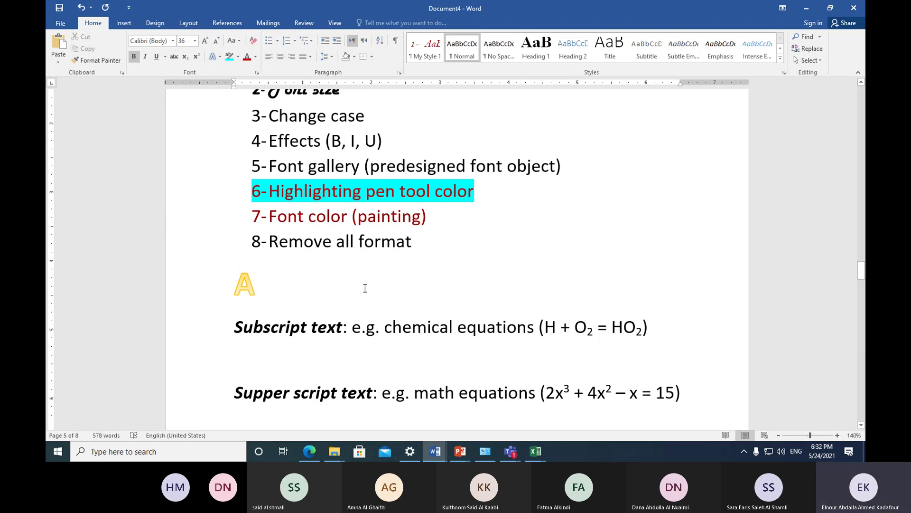
scroll(364, 288, down, 3)
scroll(365, 288, down, 10)
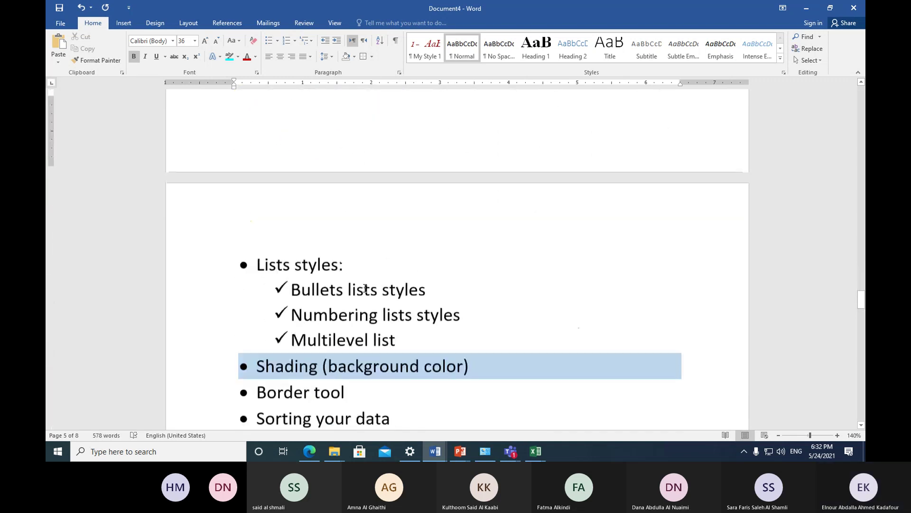
scroll(364, 287, down, 15)
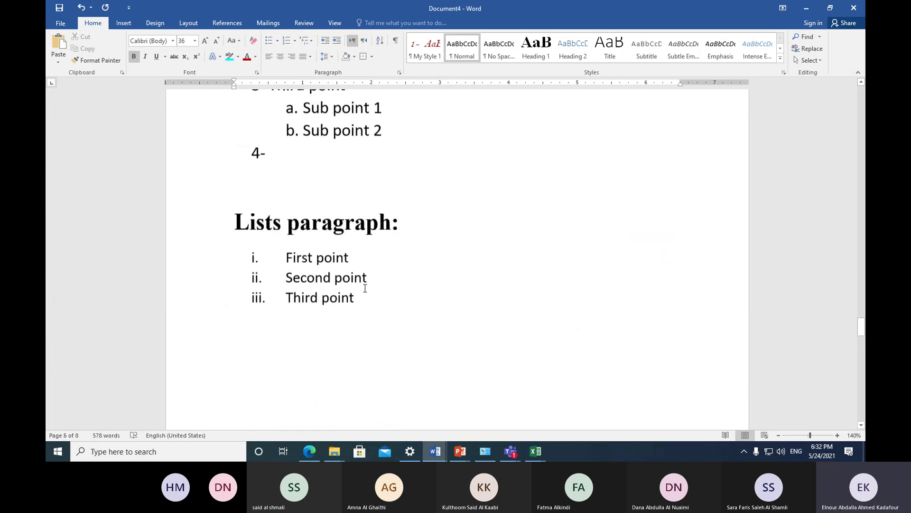
scroll(365, 287, down, 8)
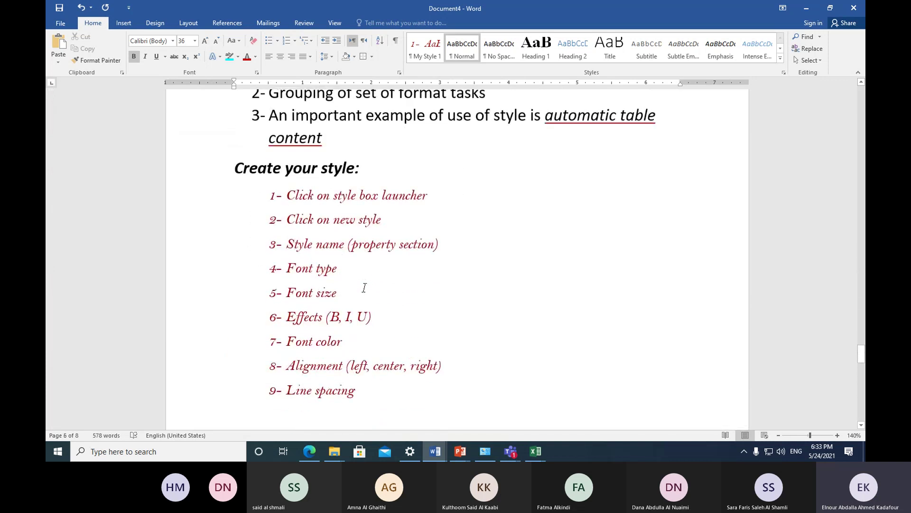
scroll(365, 288, down, 7)
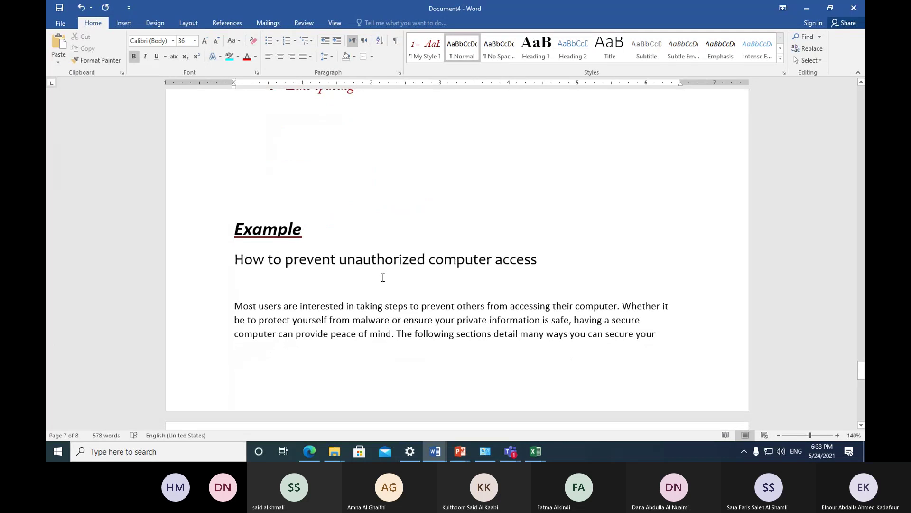
scroll(383, 278, down, 1)
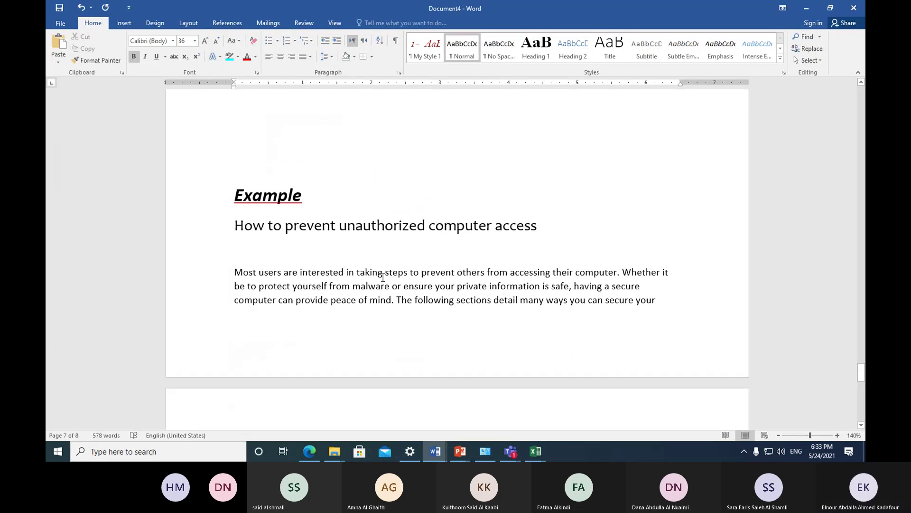
scroll(383, 277, up, 1)
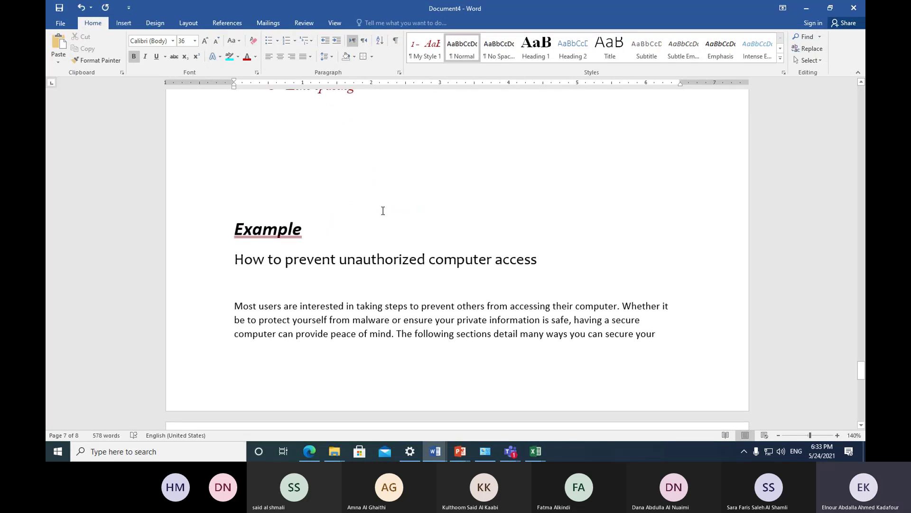
scroll(383, 210, up, 10)
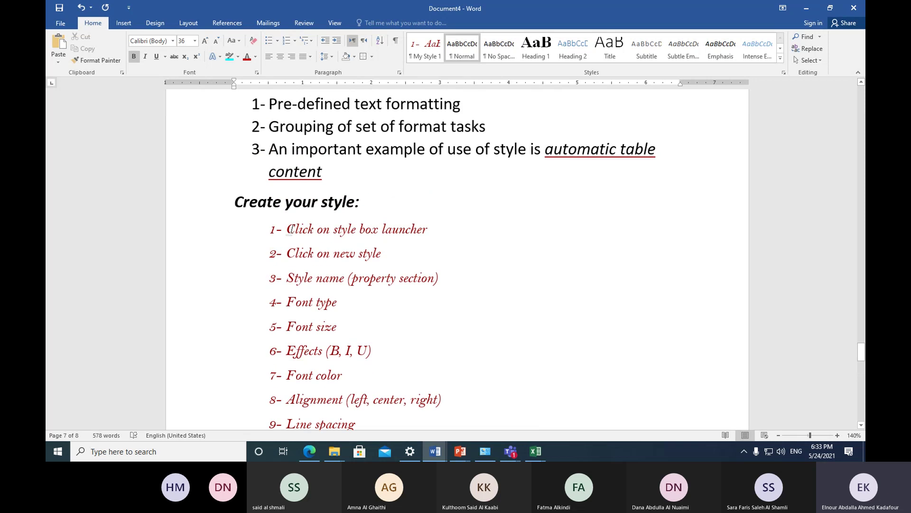
Step: Try copying the formatting of "Click on style box launcher" onto the three Style Group items with Format Painter and undo it
drag(288, 230, 423, 233)
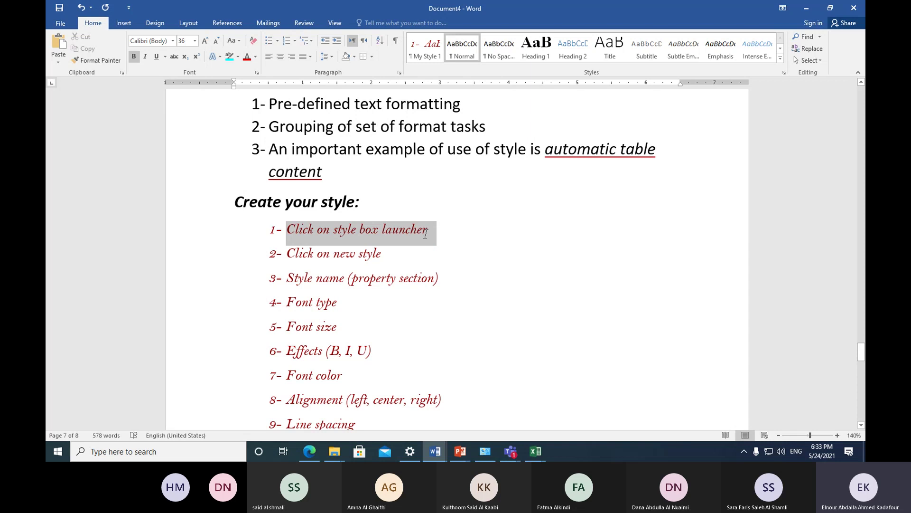
drag(425, 234, 425, 233)
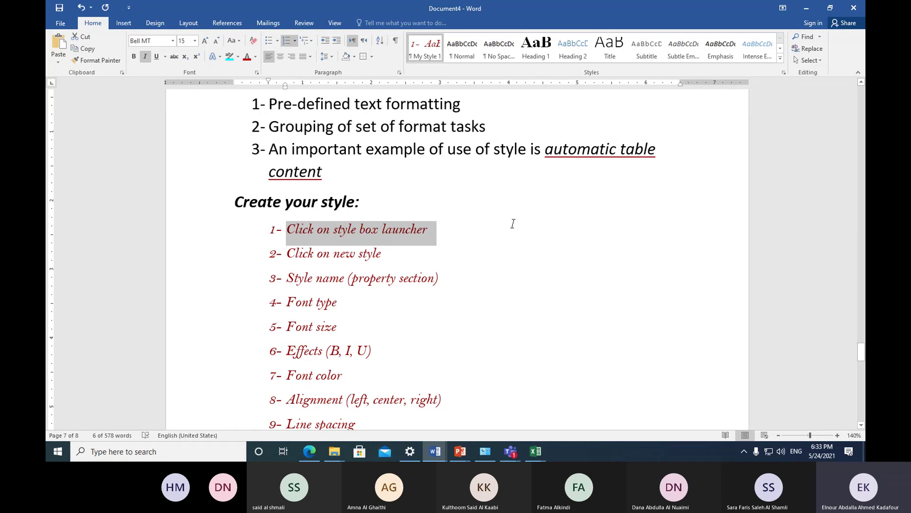
scroll(519, 236, up, 2)
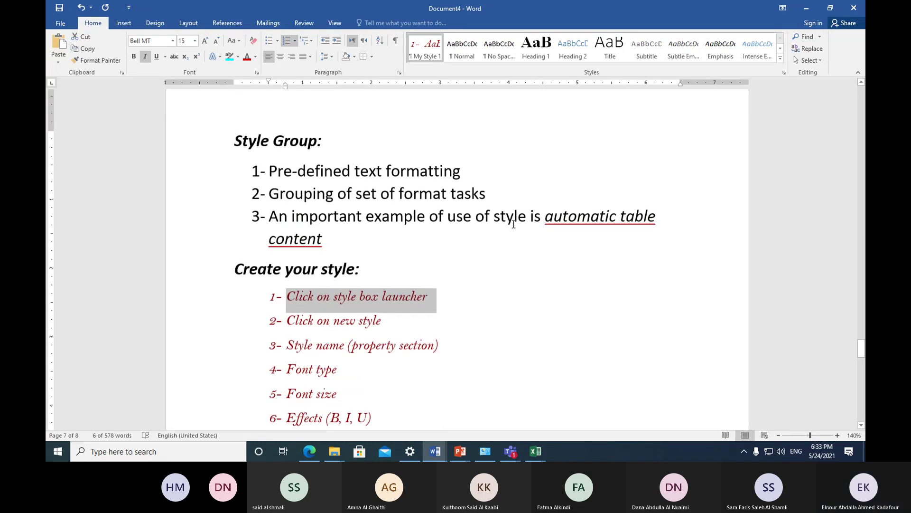
click(107, 62)
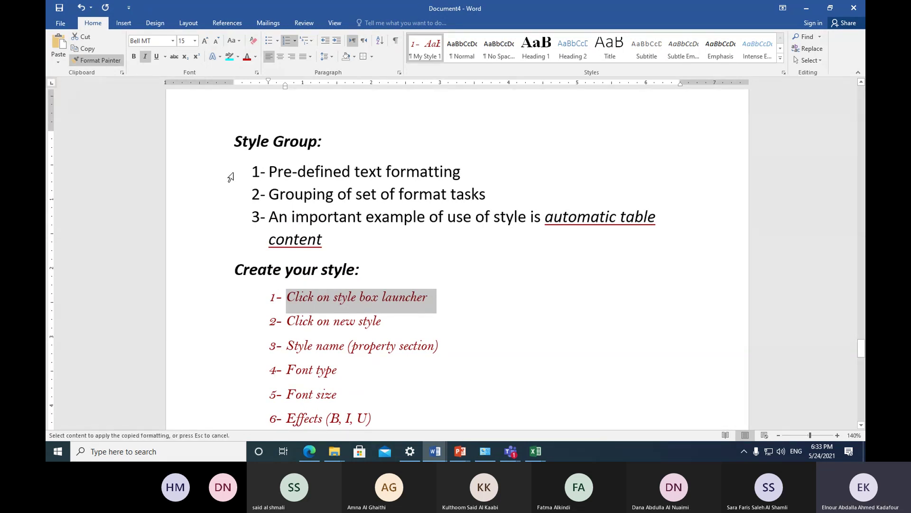
drag(231, 177, 230, 234)
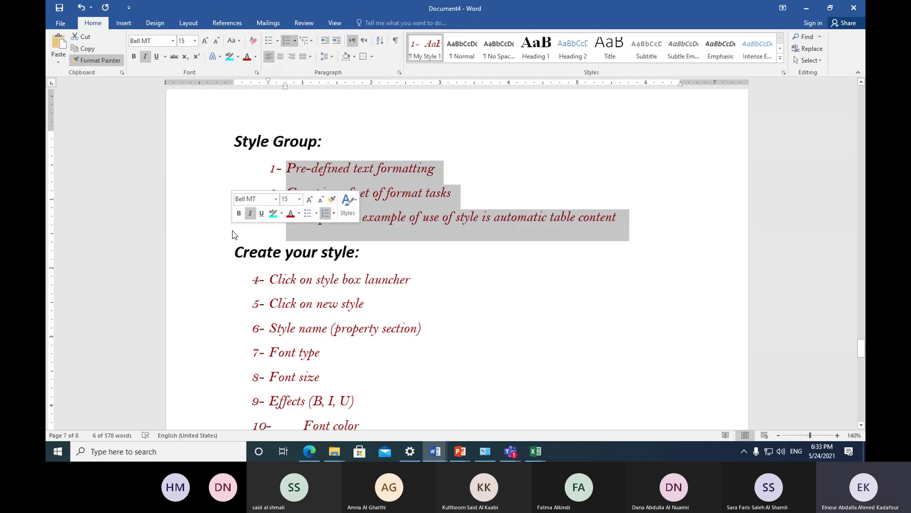
click(574, 278)
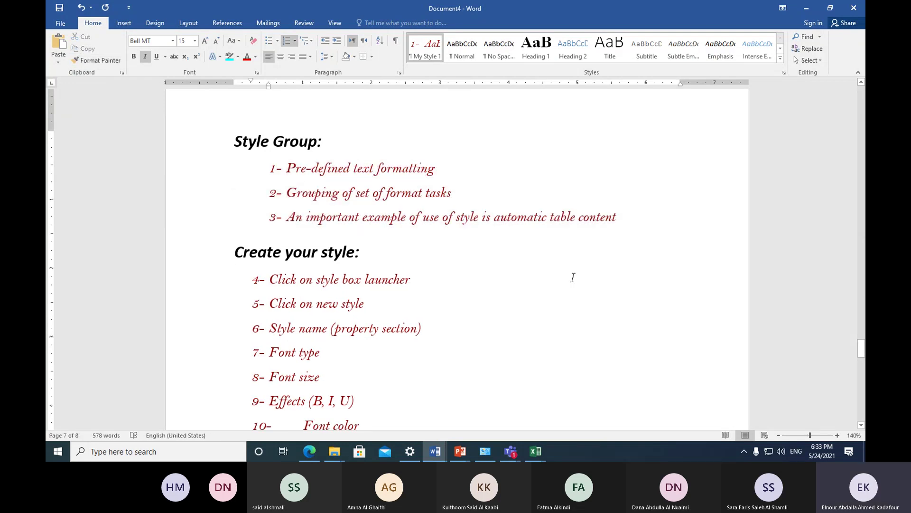
key(ctrl+z)
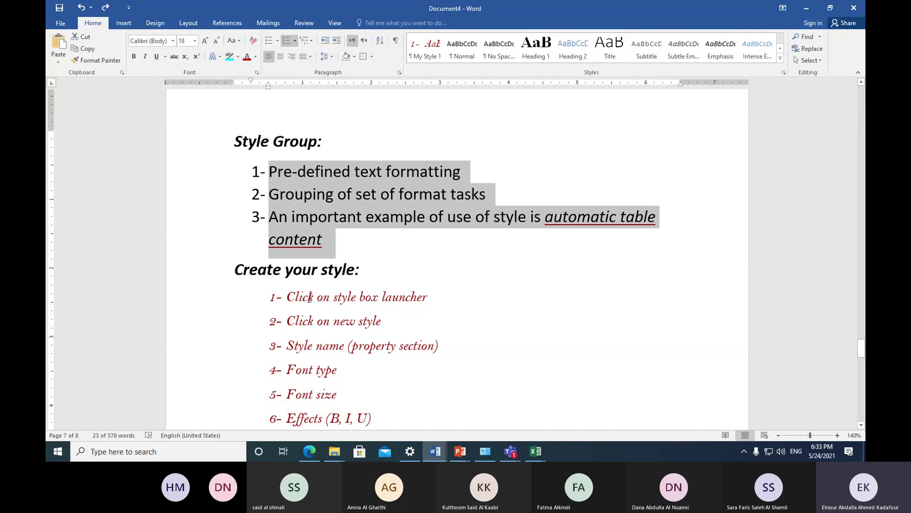
Step: Copy the formatting of "Click on style box launcher" onto the three Style Group items, keeping Format Painter active for repeated use
click(208, 304)
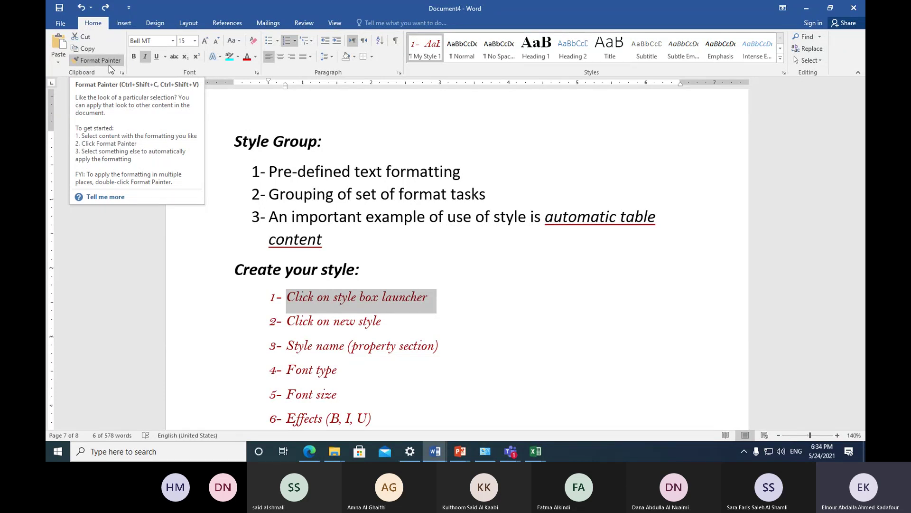
click(109, 64)
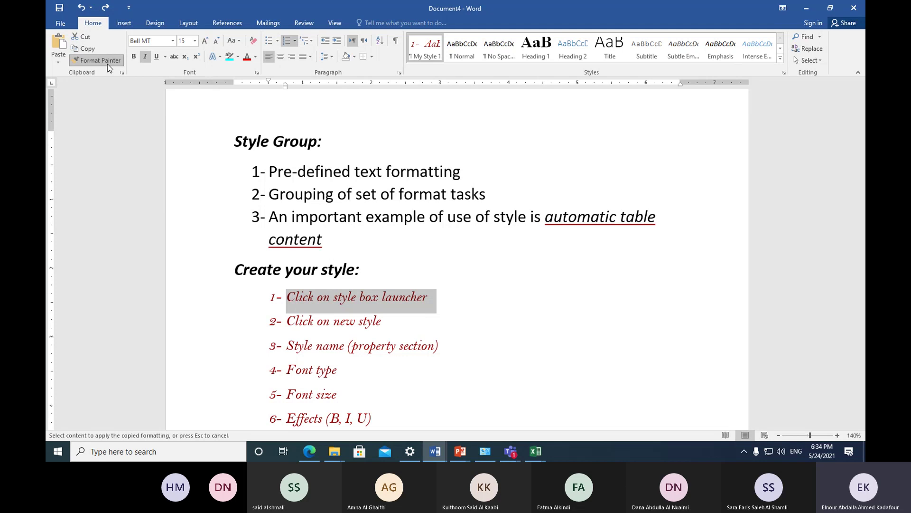
drag(224, 176, 220, 236)
Step: Apply the copied formatting to the list under "Lists paragraph:" and the list with sub points under "Lists Paragraphs:"
scroll(383, 232, up, 3)
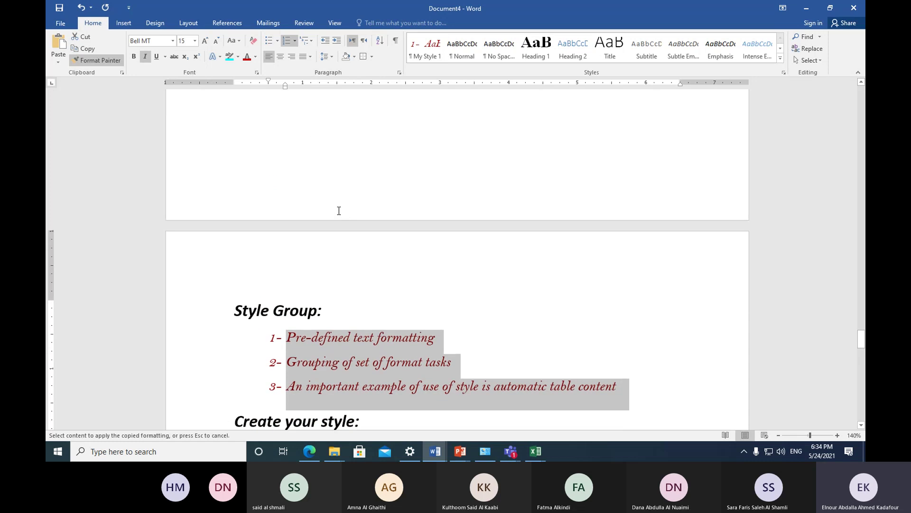
scroll(339, 210, up, 3)
drag(223, 217, 223, 246)
scroll(179, 233, up, 4)
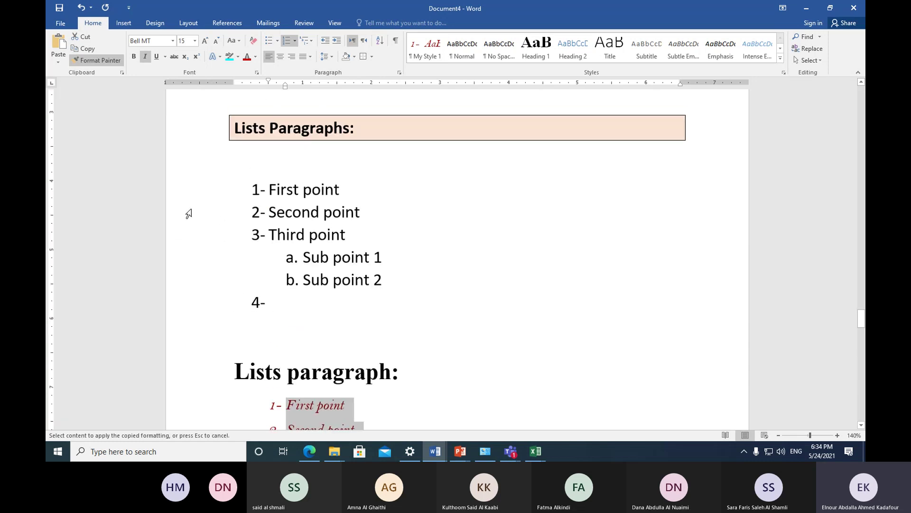
drag(193, 197, 188, 297)
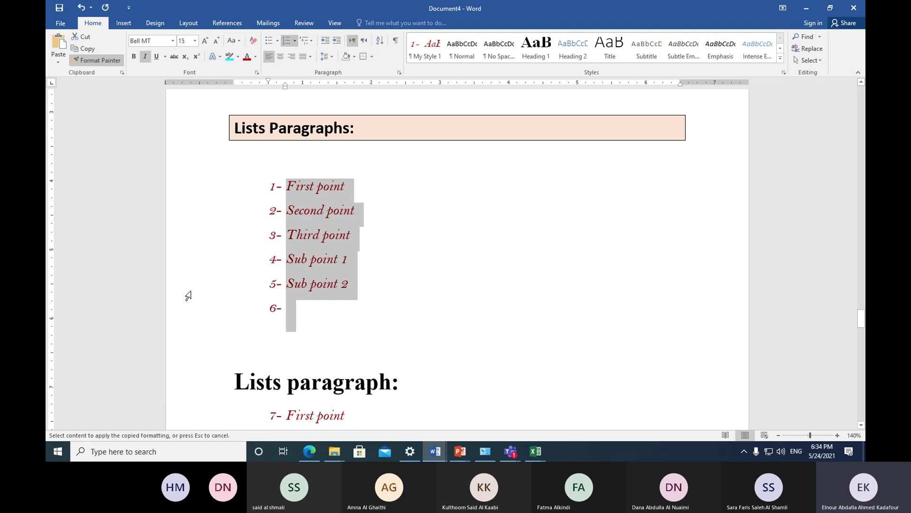
scroll(218, 247, up, 5)
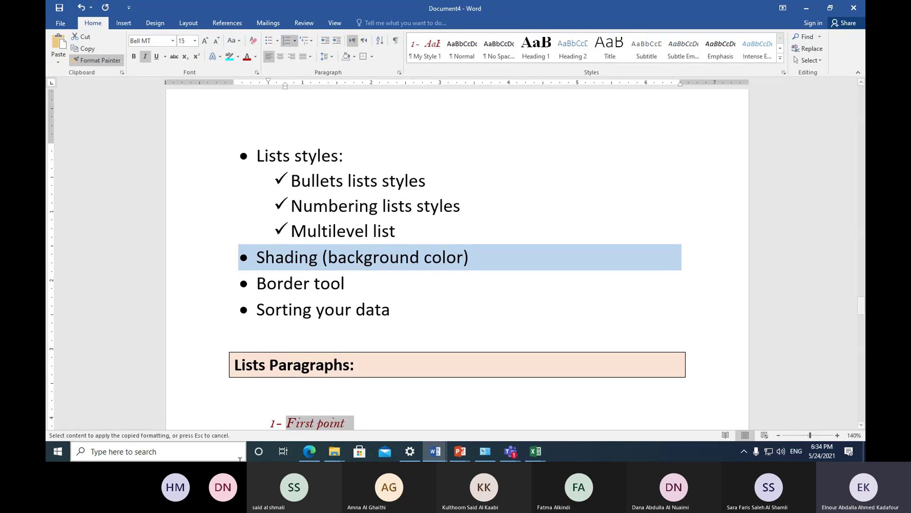
Step: View the keyboard picture in the Edge browser, and return to Word with Format Painter turned off
click(309, 452)
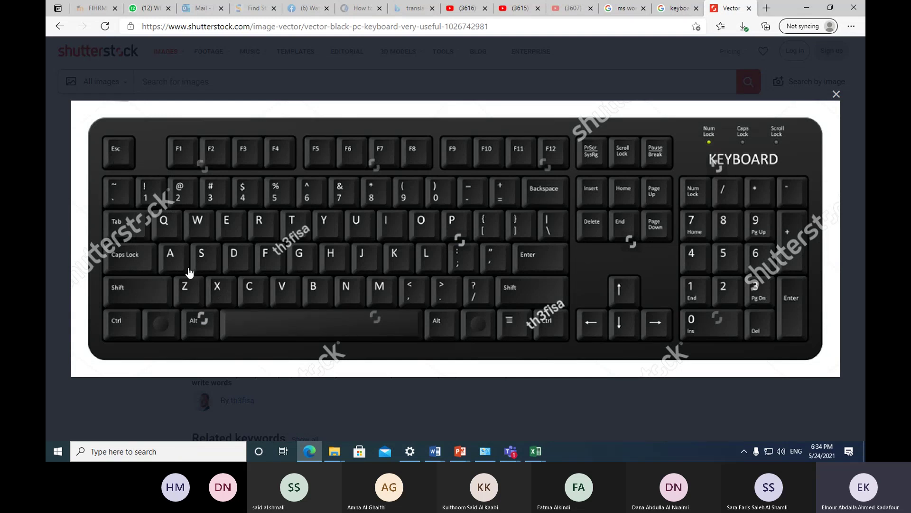
mouse_move(434, 451)
click(561, 416)
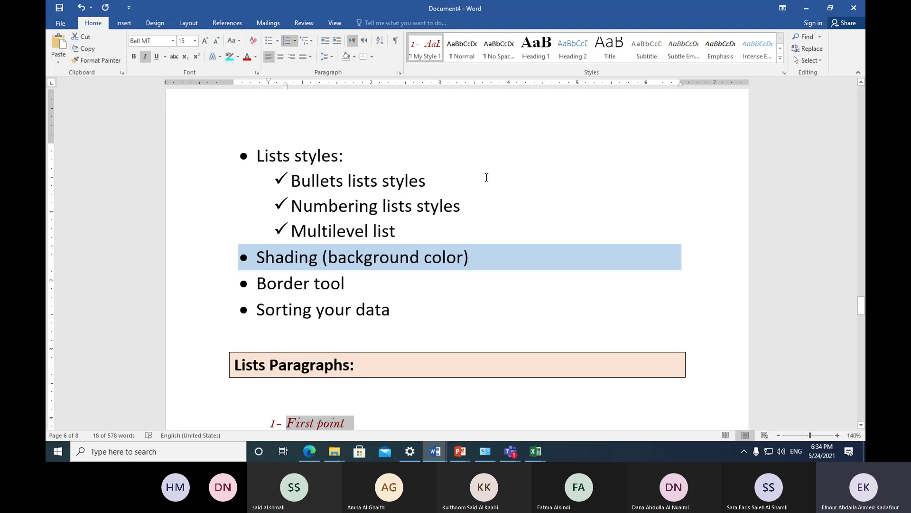
Step: Undo the Format Painter formatting on the two paragraph lists and the three Style Group items
scroll(475, 309, down, 5)
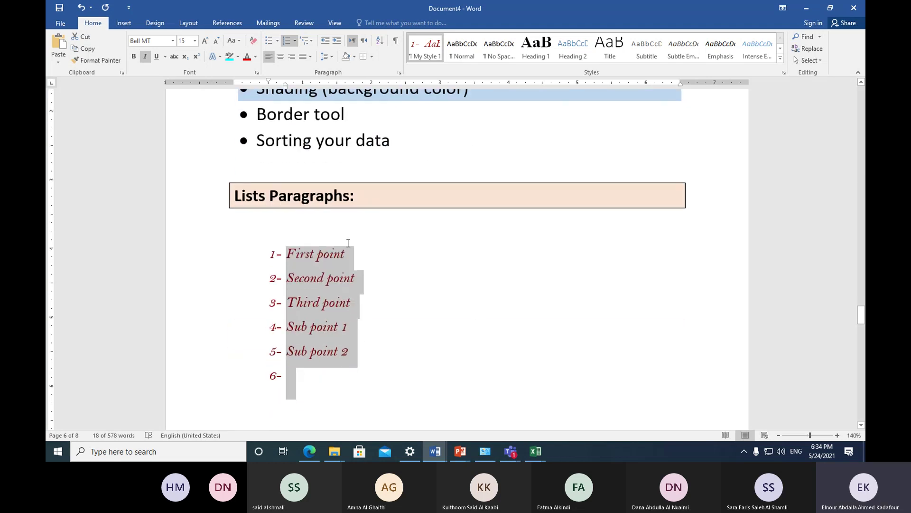
click(83, 11)
click(83, 12)
scroll(302, 336, down, 6)
scroll(301, 328, up, 4)
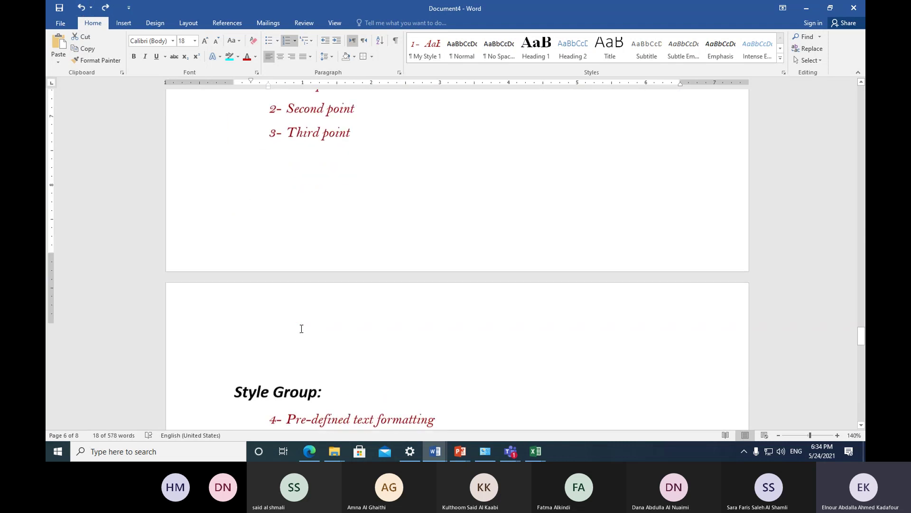
click(81, 9)
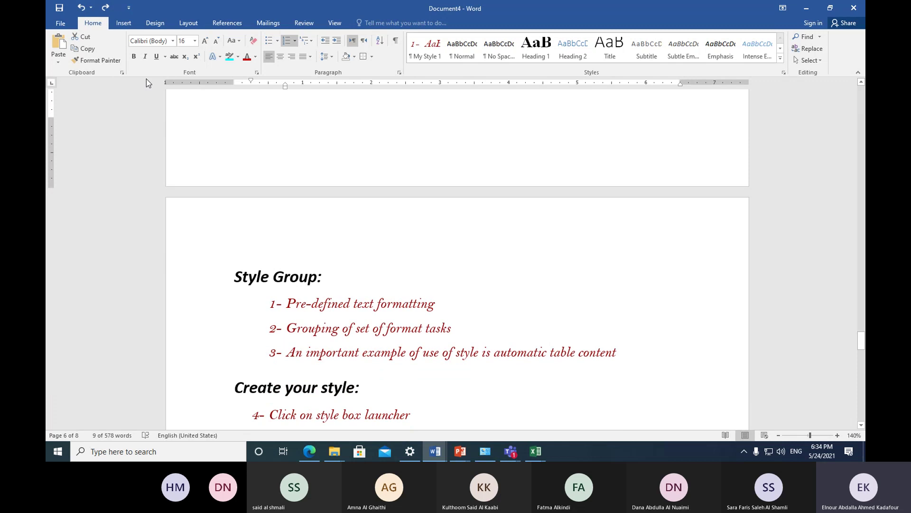
click(81, 8)
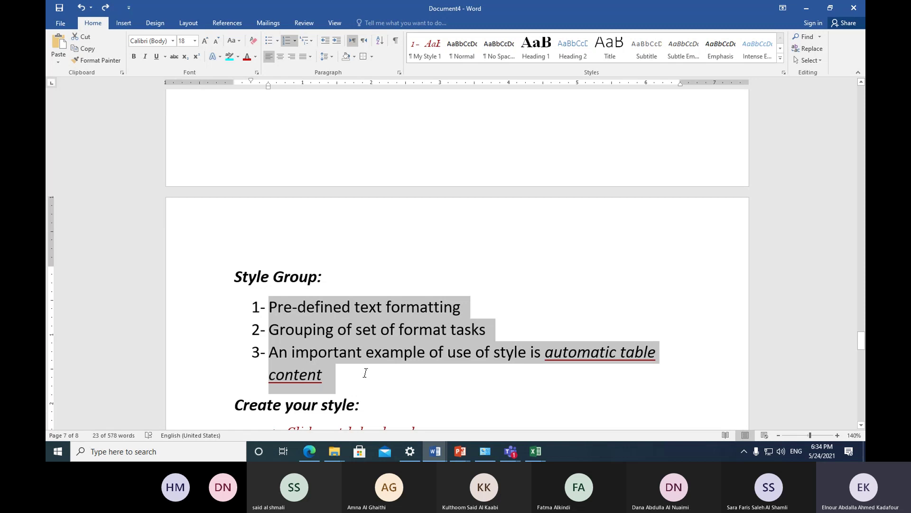
scroll(364, 303, down, 3)
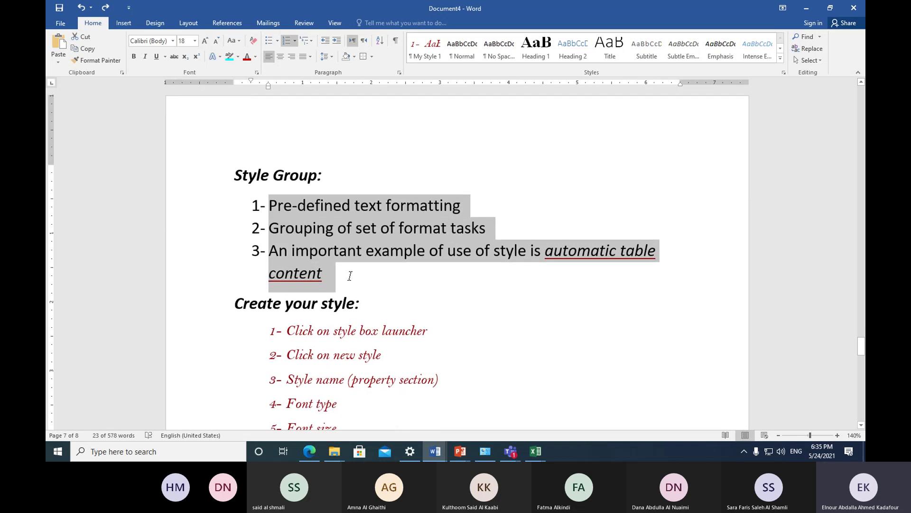
scroll(349, 276, down, 3)
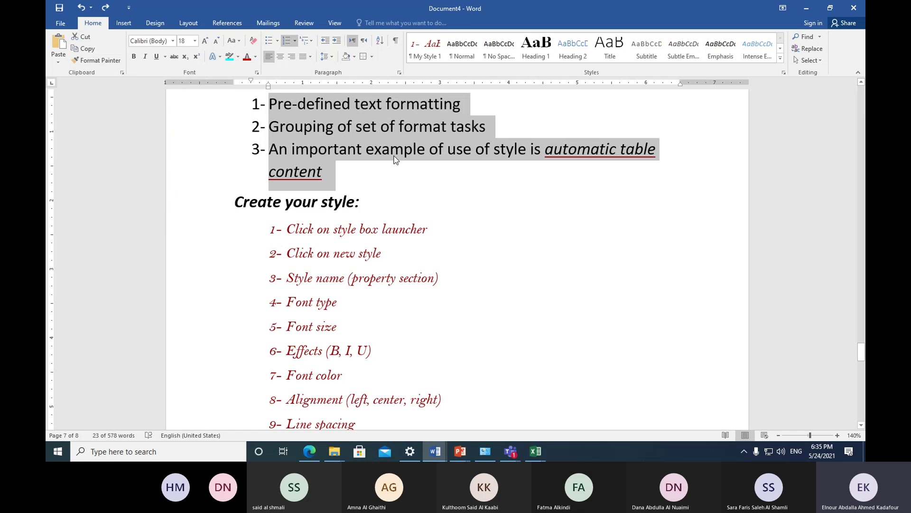
click(481, 205)
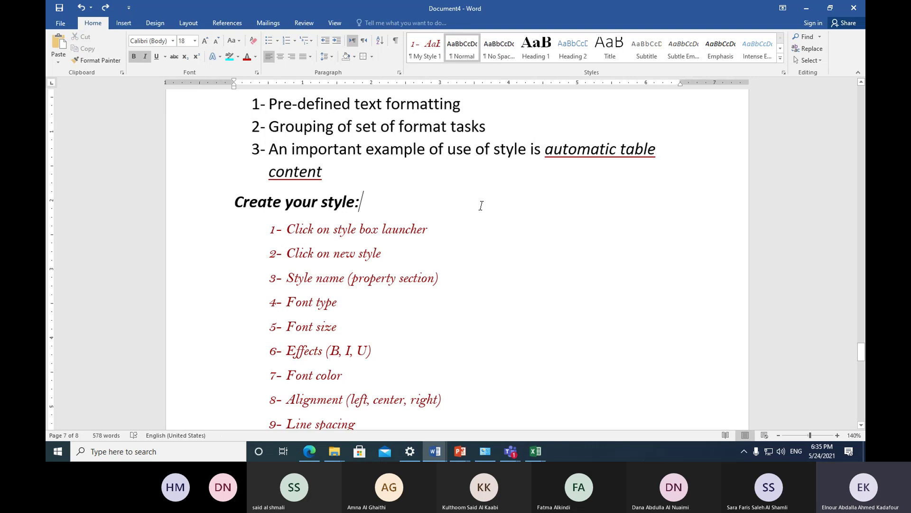
Step: Add the line "Editing Group:" at font size 18 below the "Line spacing" item, followed by a new line
scroll(481, 205, down, 5)
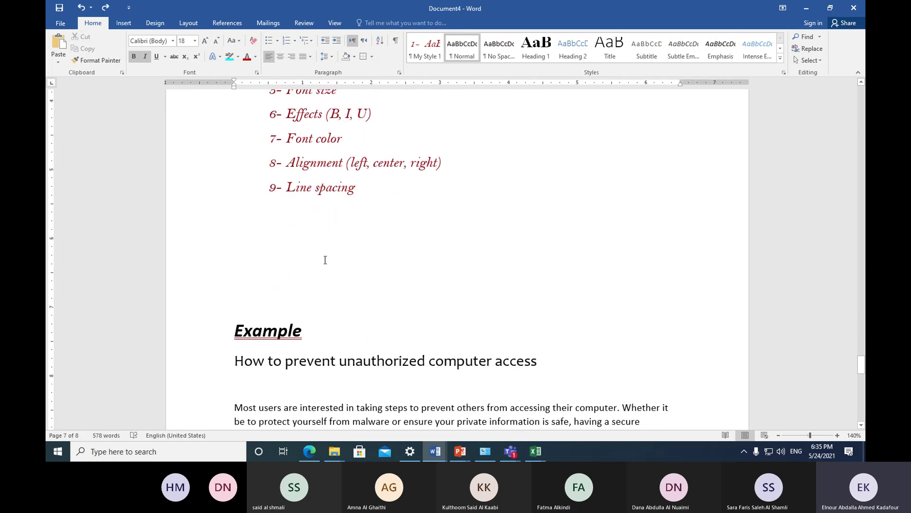
click(245, 221)
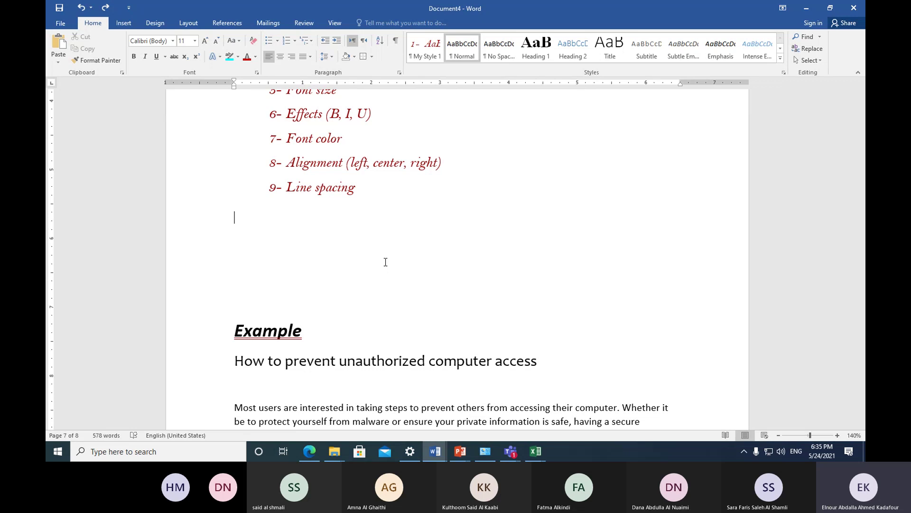
click(204, 42)
click(203, 42)
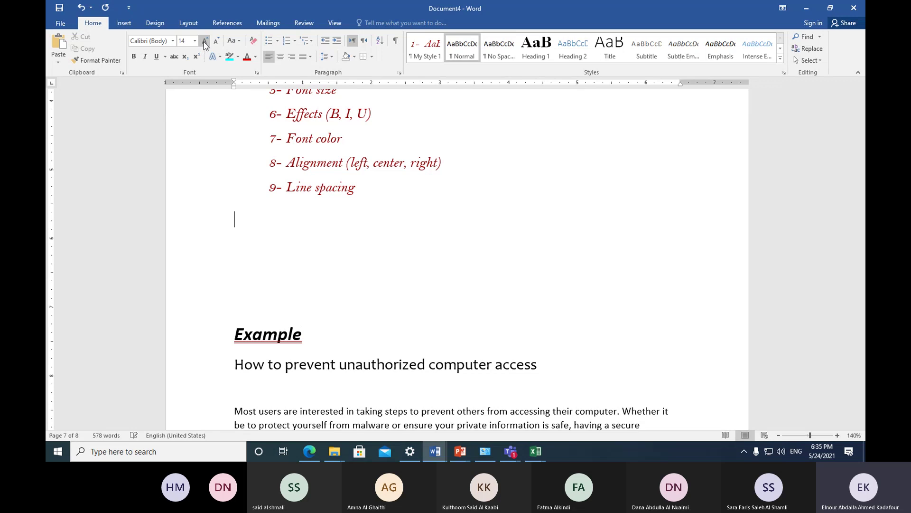
click(203, 42)
click(204, 42)
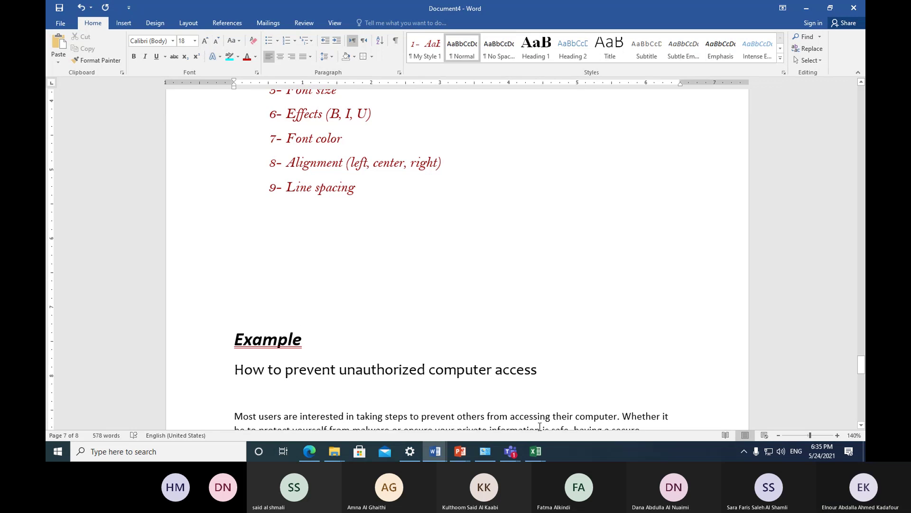
text(editing )
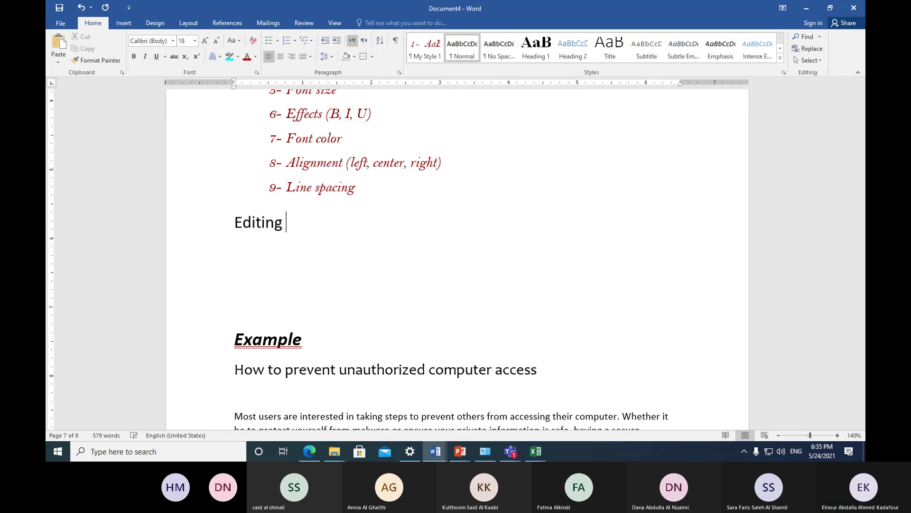
text(Group)
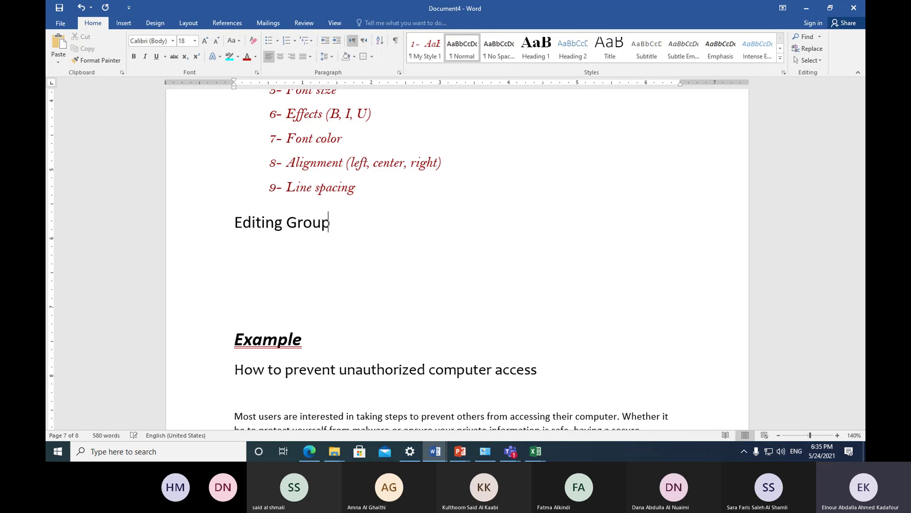
text(:)
key(Return)
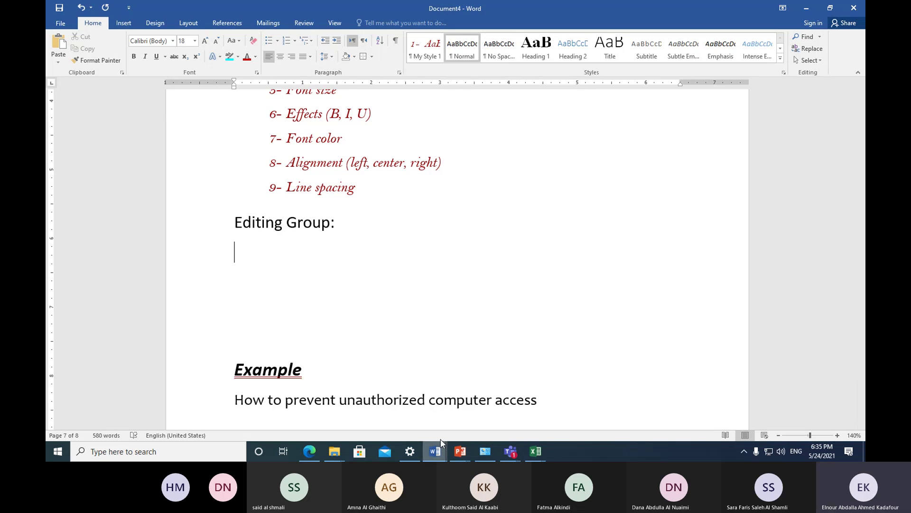
Step: Make the "Editing Group:" heading bold and italic, and place the cursor on the line below it
click(210, 224)
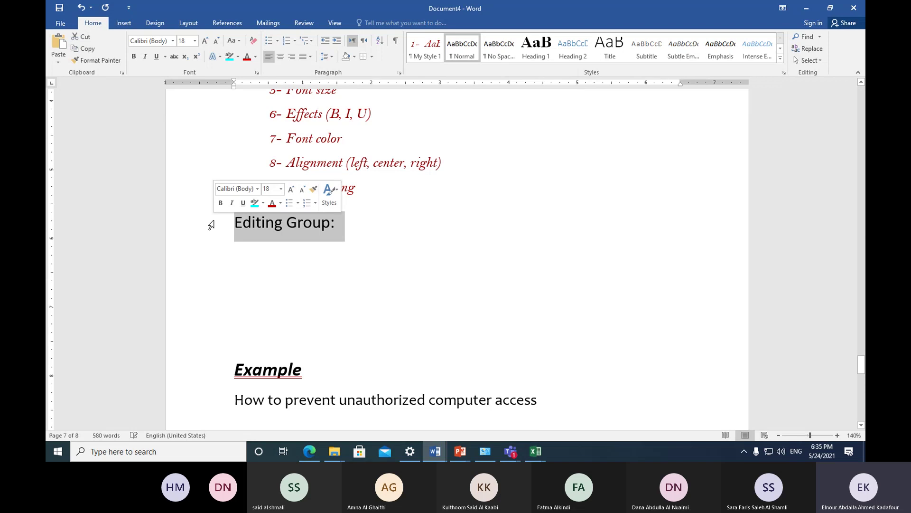
click(134, 56)
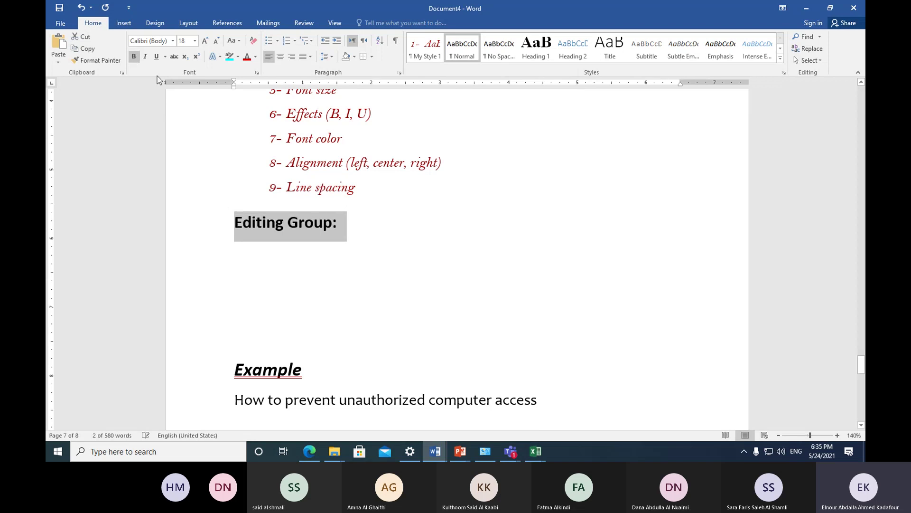
click(145, 57)
click(258, 257)
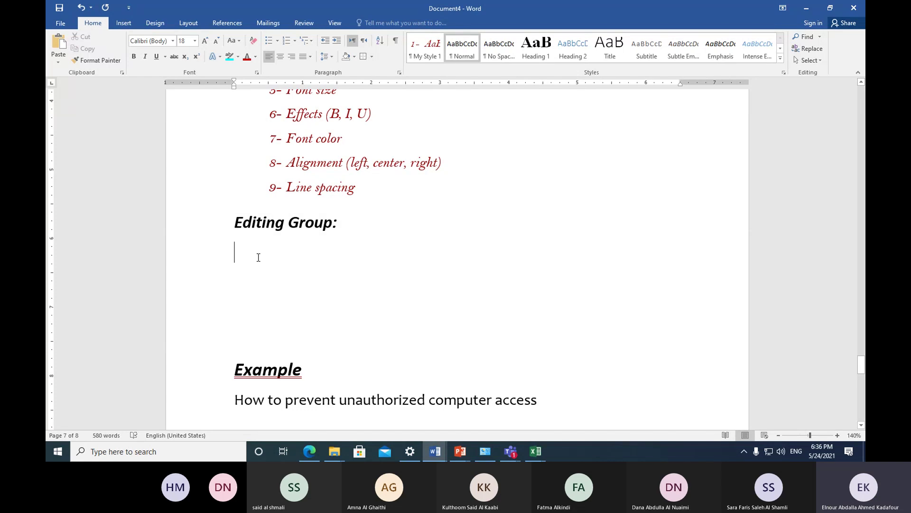
Step: Start a "1-" style numbered list under "Editing Group:" with a reduced indent and its numbering value set to 1
text(1-)
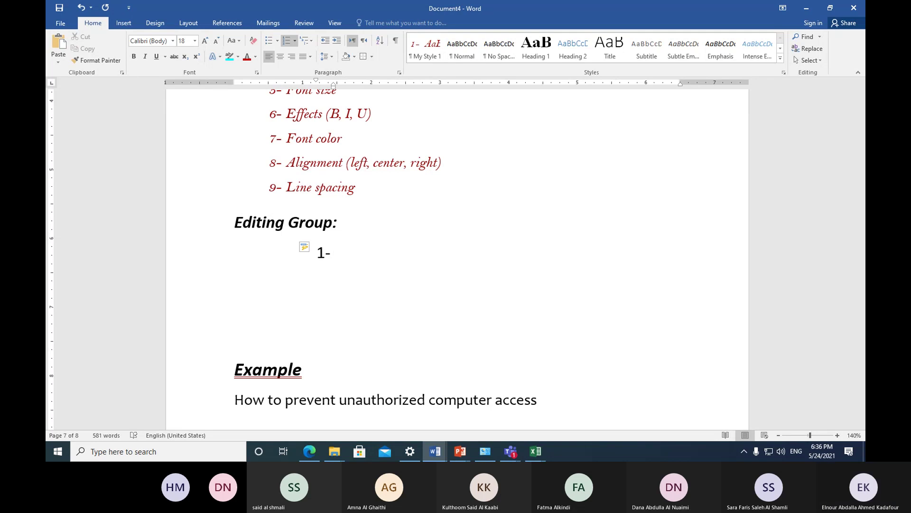
click(325, 42)
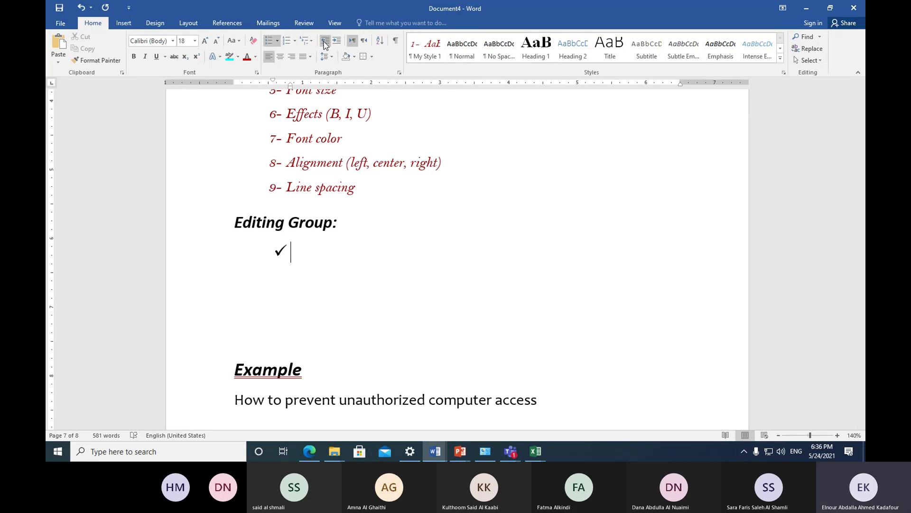
click(287, 41)
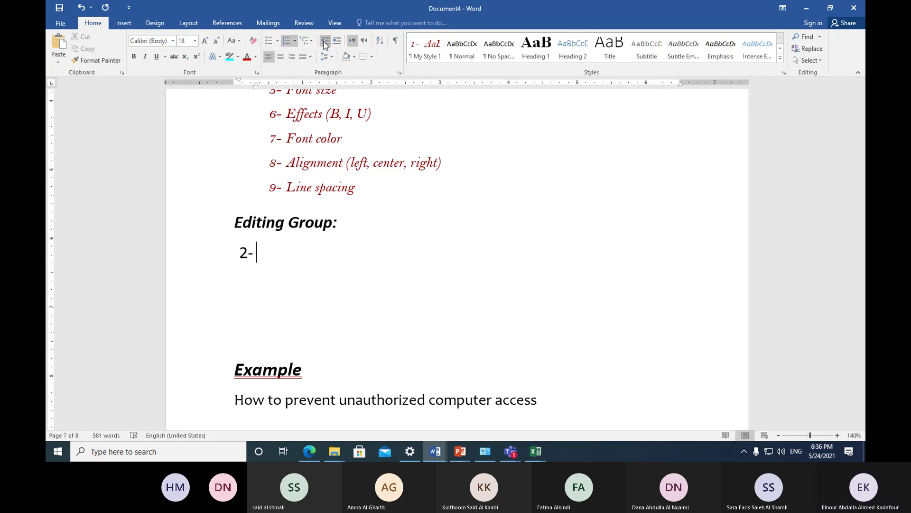
click(294, 41)
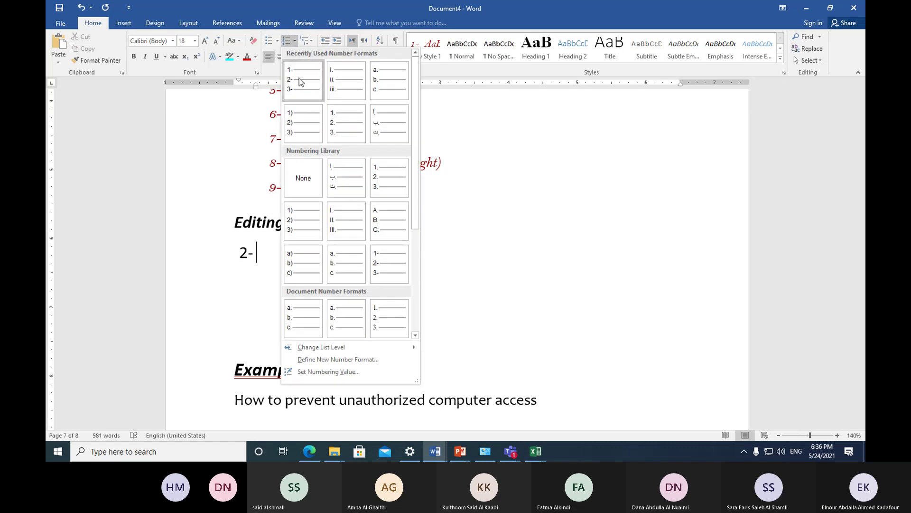
click(329, 372)
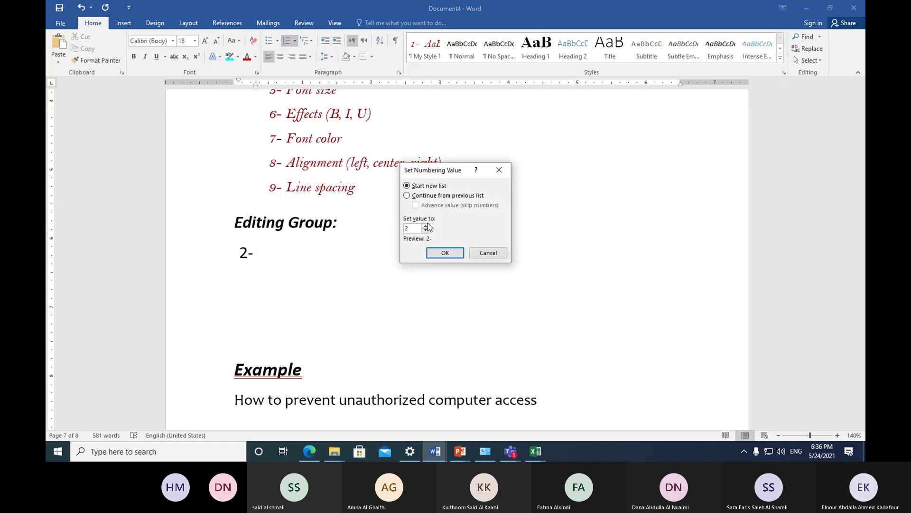
click(432, 253)
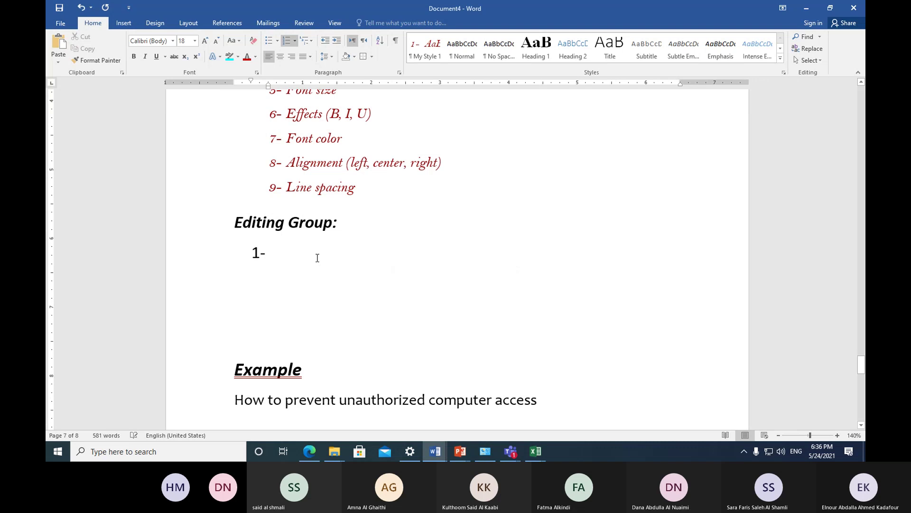
Step: Enter the list items "Find (to find a text)", "Replace (to replace a text)" and "Select" under "Editing Group:"
text(find )
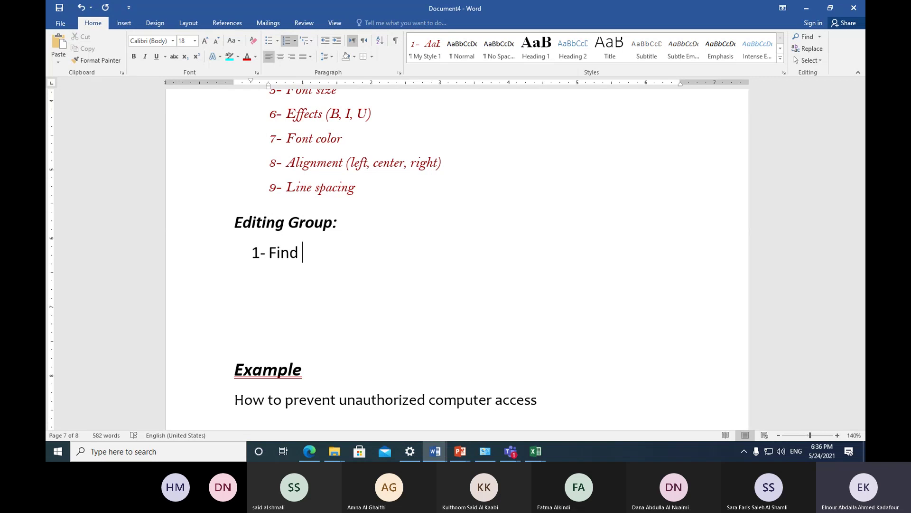
text((to find a te)
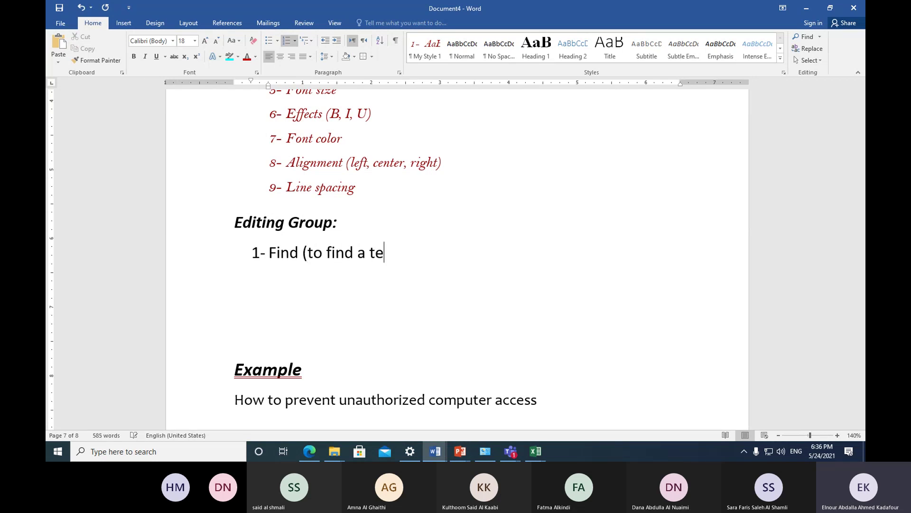
text(xt))
key(Return)
text(replace )
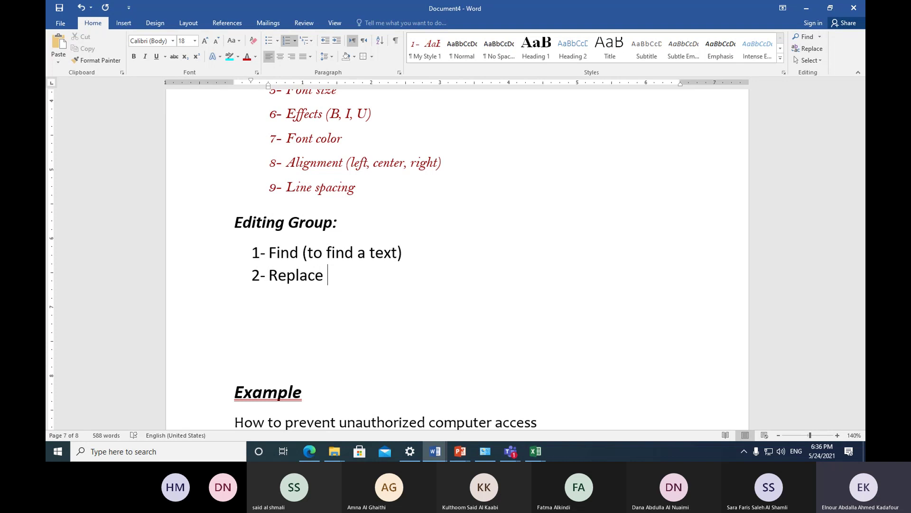
text((to replace a te)
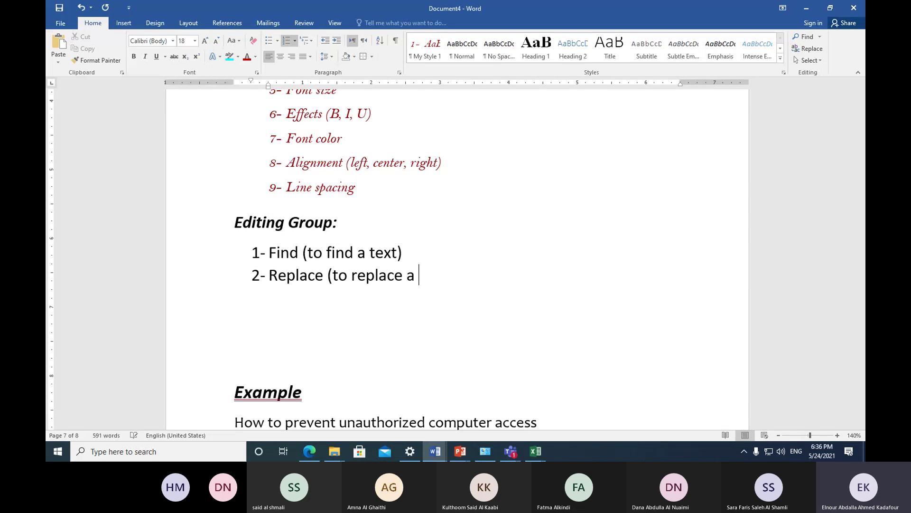
text(xt))
key(Return)
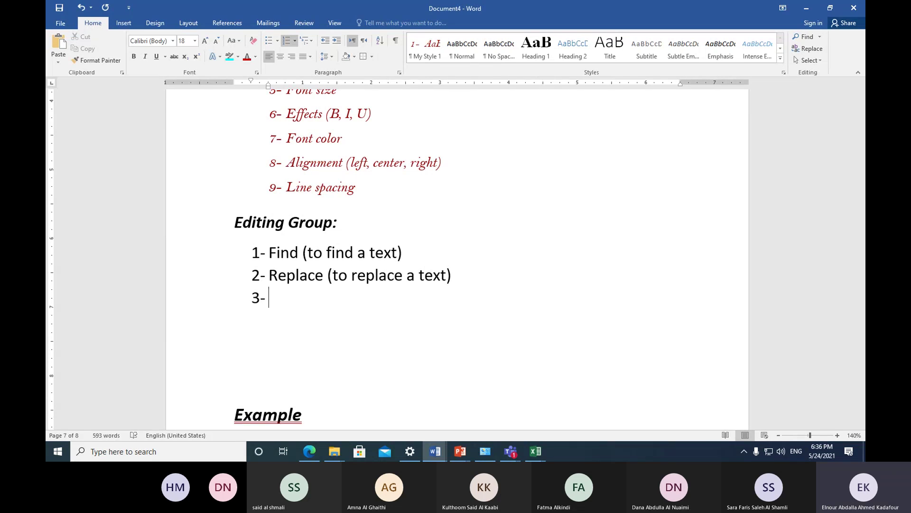
text(select)
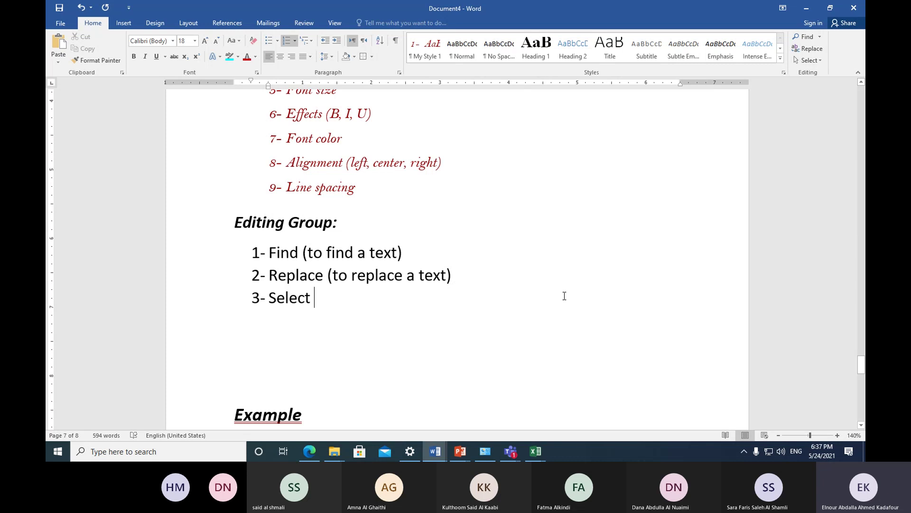
Step: View the Select command's options and search the document for "cut" with Find
click(819, 61)
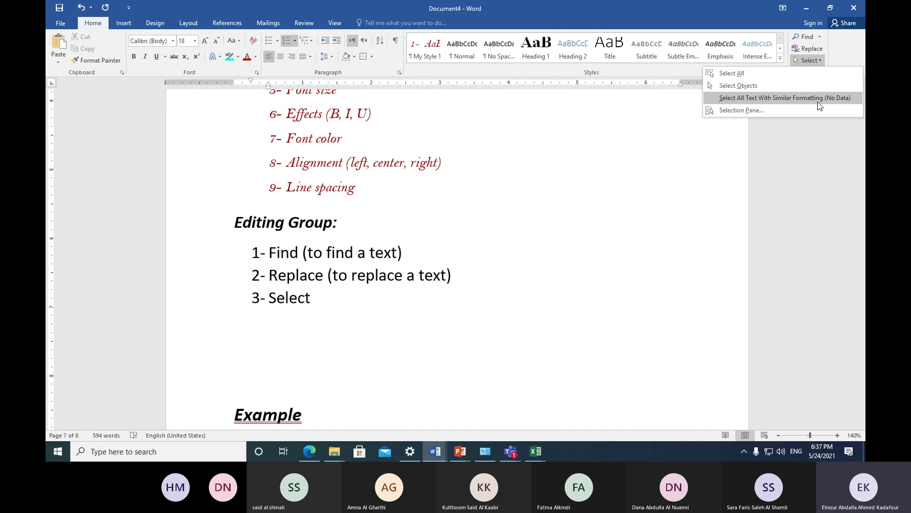
key(Escape)
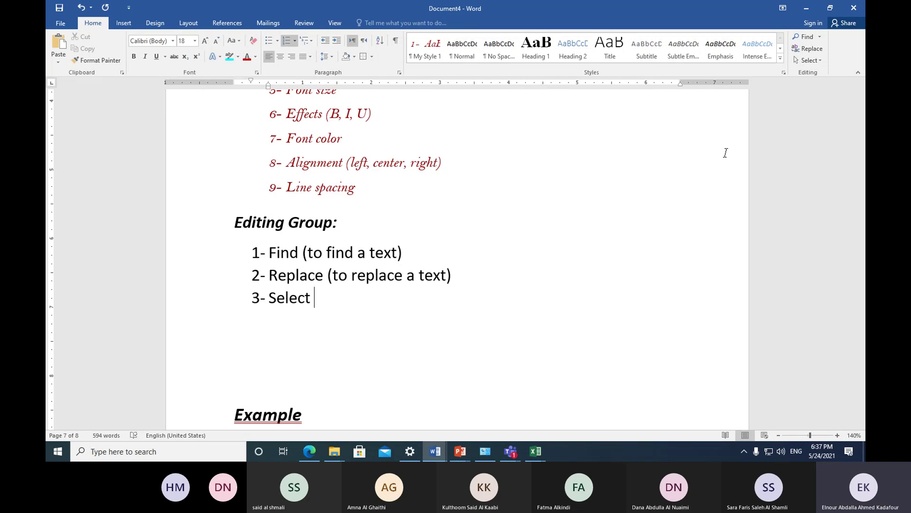
click(819, 37)
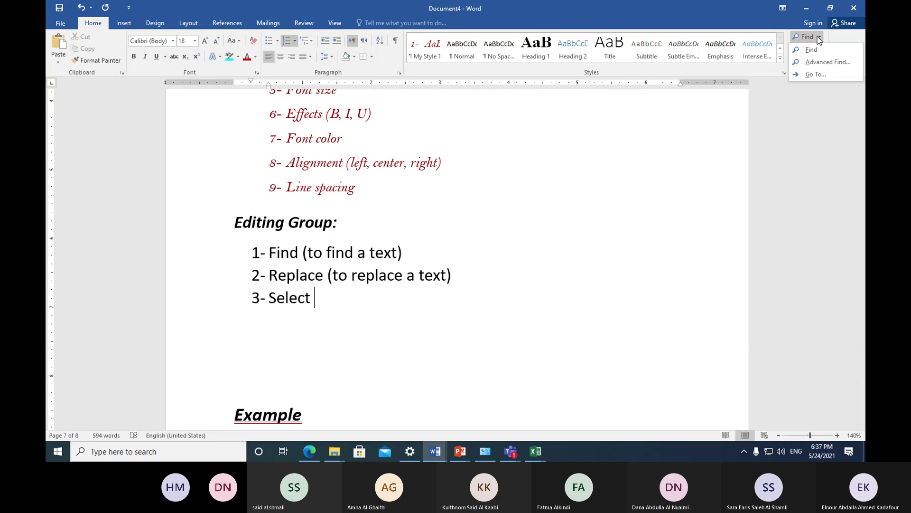
click(813, 50)
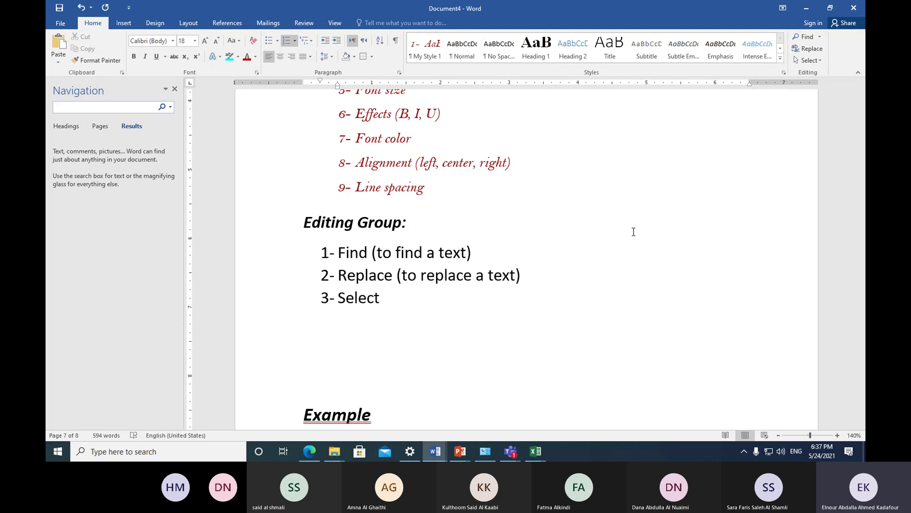
text(cut)
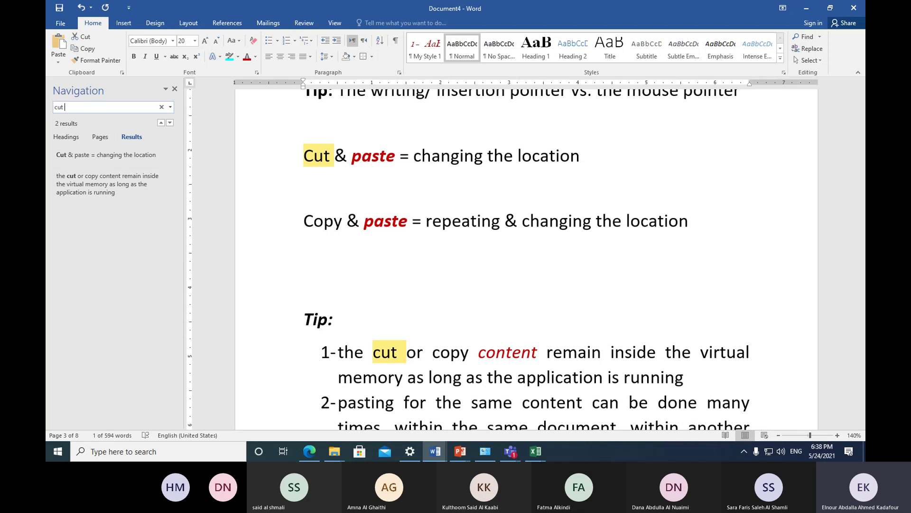
Step: Add the text "Format Painter: a tool used for applying a pre defined" on a new line below the "Copy & paste" line
click(352, 272)
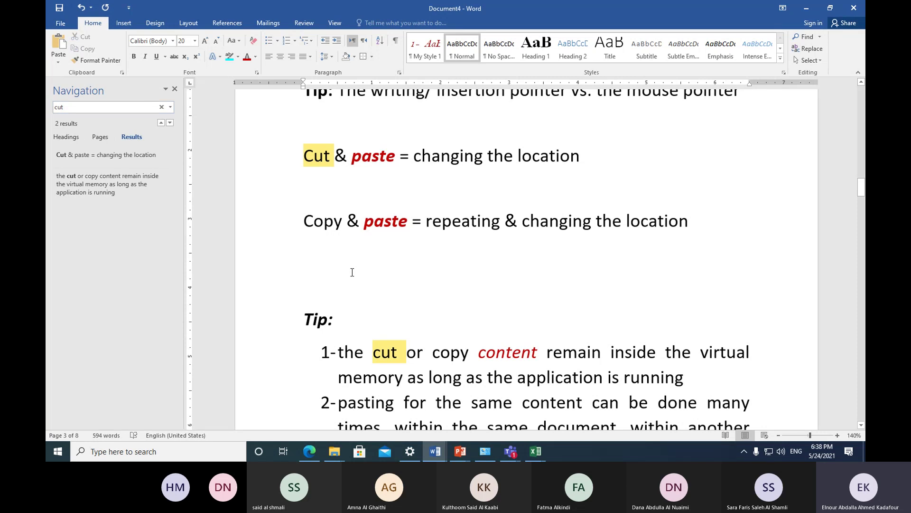
key(Return)
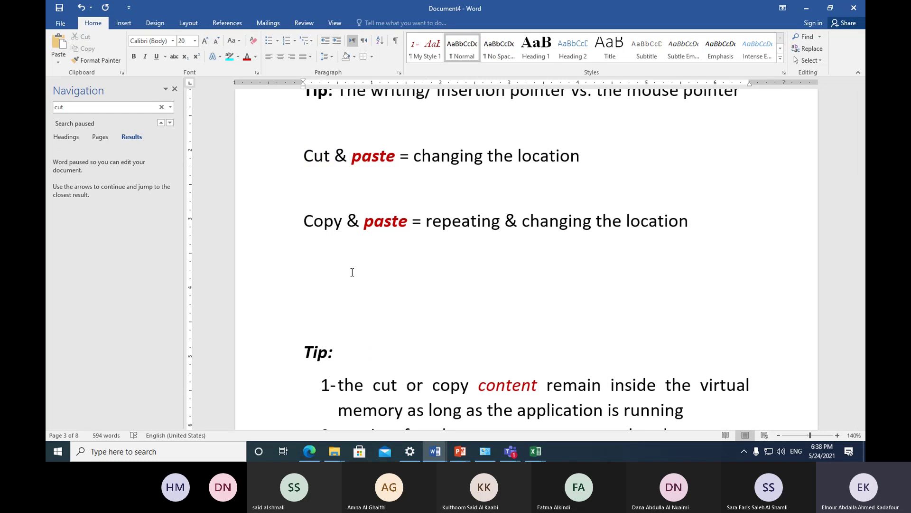
text(format )
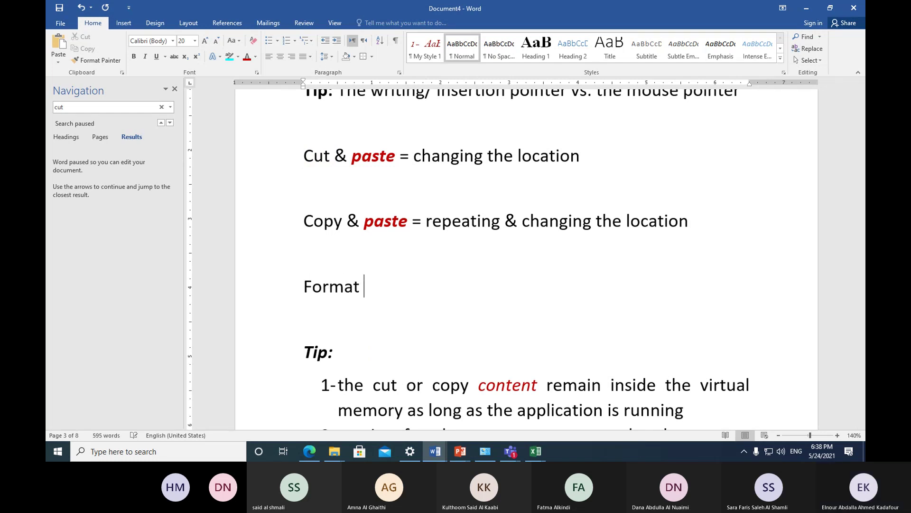
text(Painter)
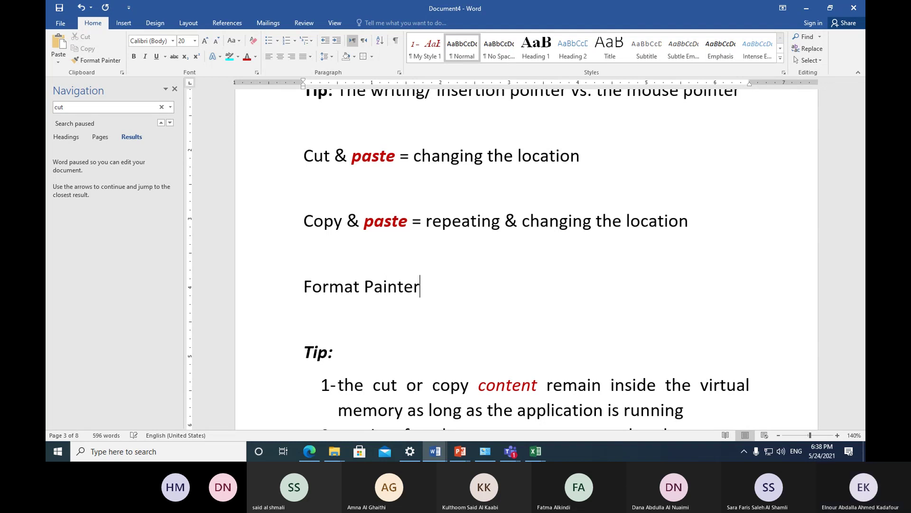
text(: )
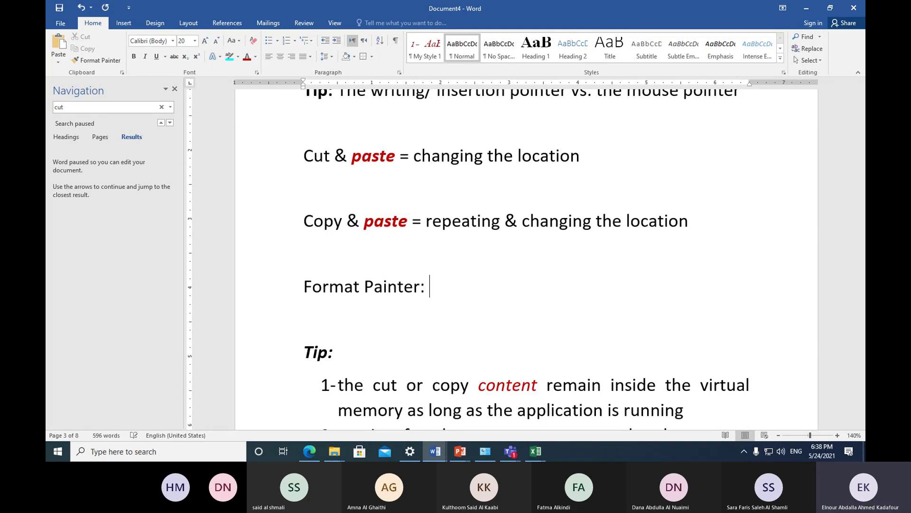
text(a tool used for )
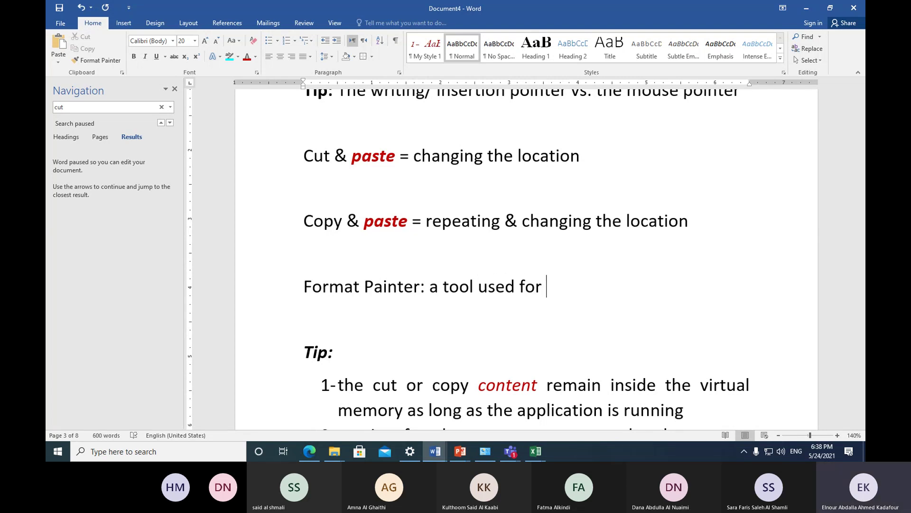
text(applying a )
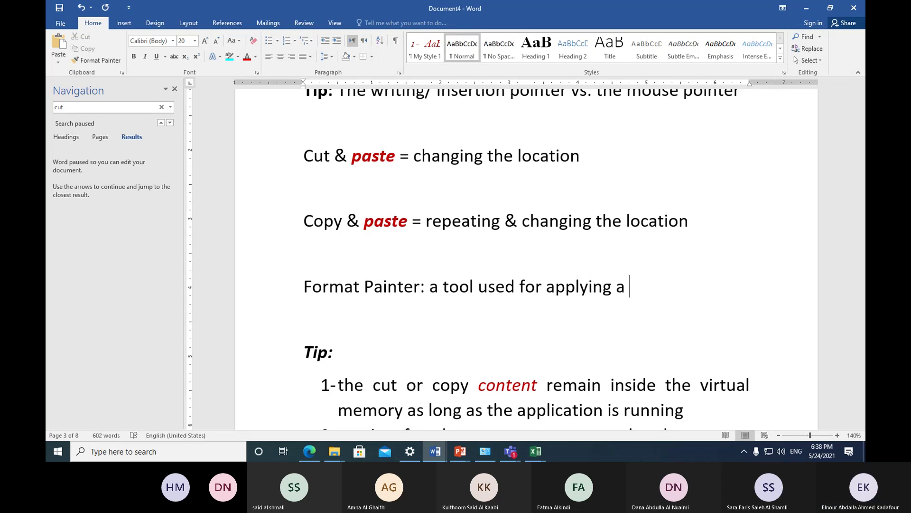
text(pre defined)
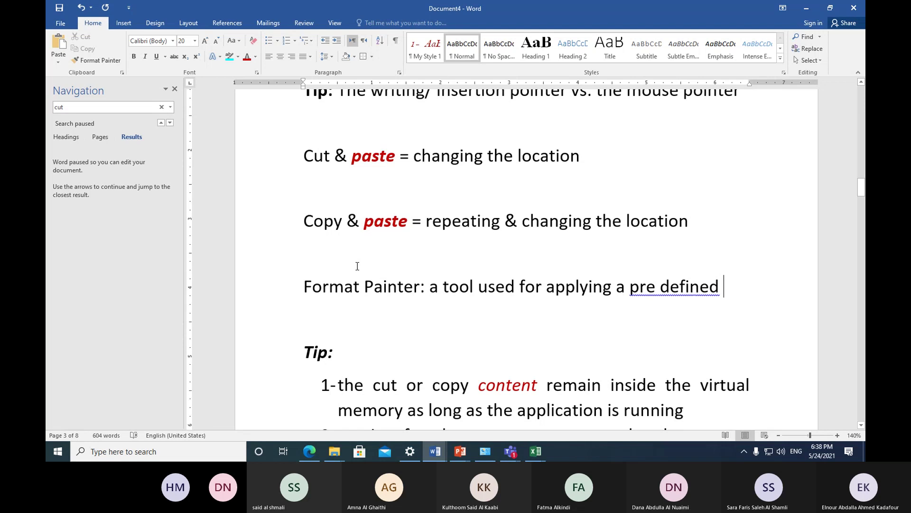
Step: Replace the space in "pre defined" with a hyphen so it reads "pre-defined"
click(655, 287)
text(-)
key(Delete)
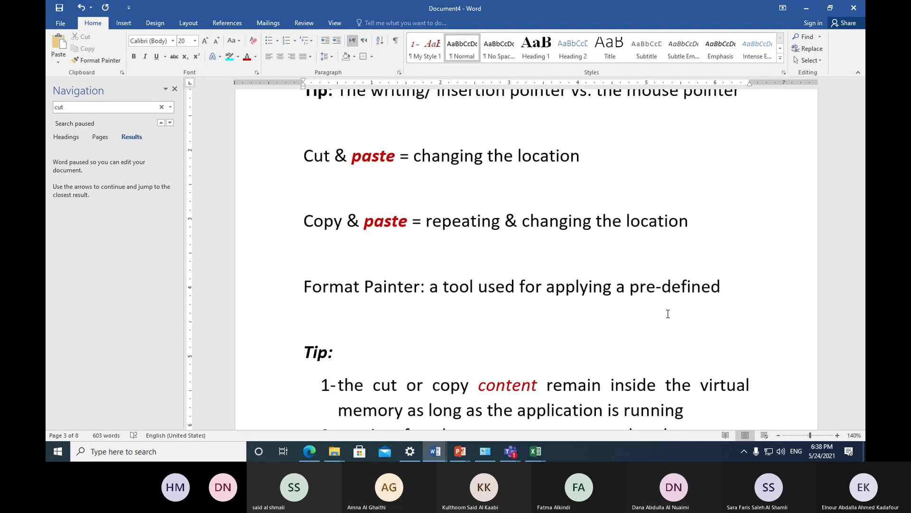
Step: Complete the Format Painter sentence after "pre-defined" with "format over a new text."
click(728, 291)
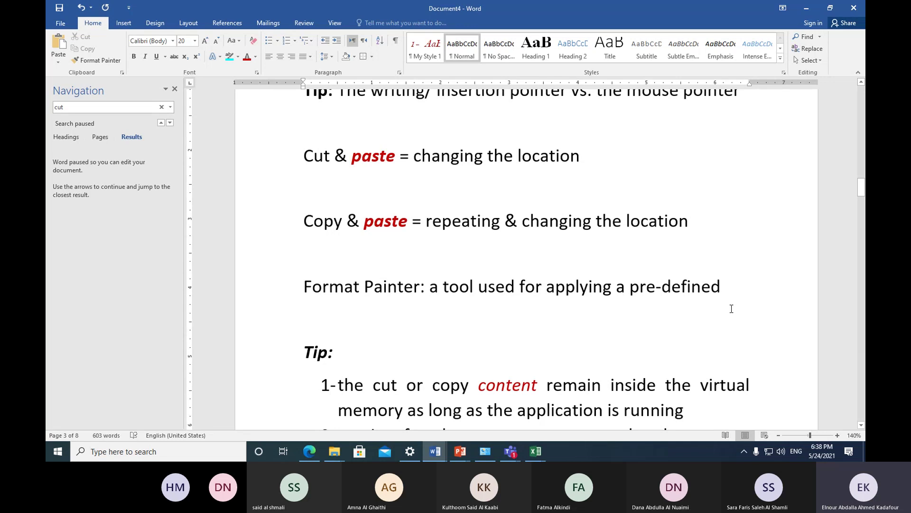
text(for)
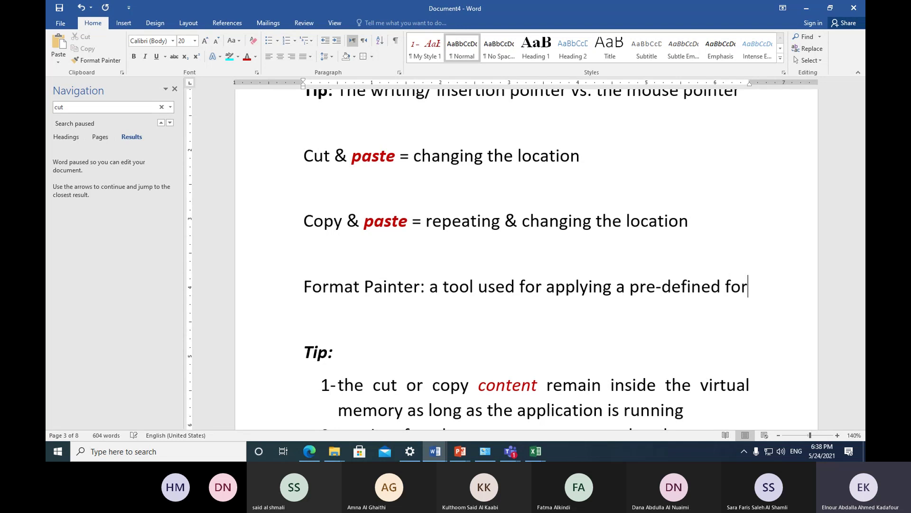
text(mat )
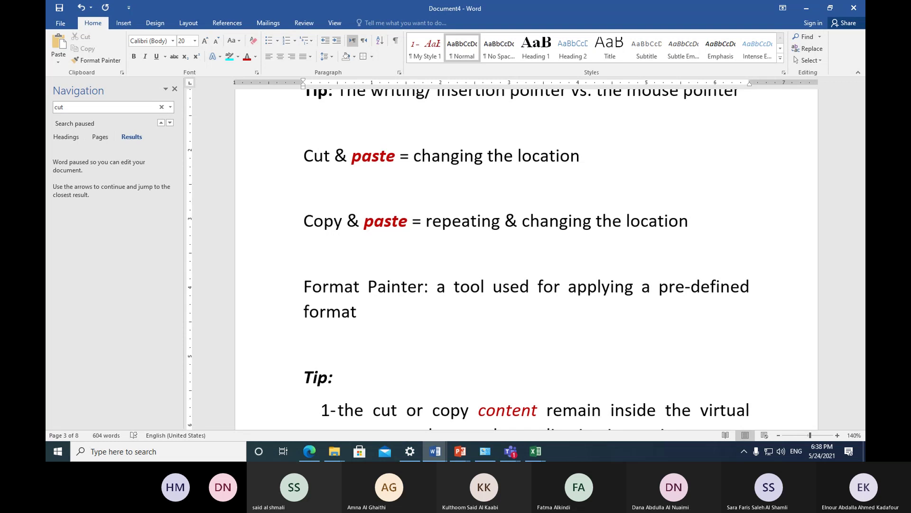
text(over a )
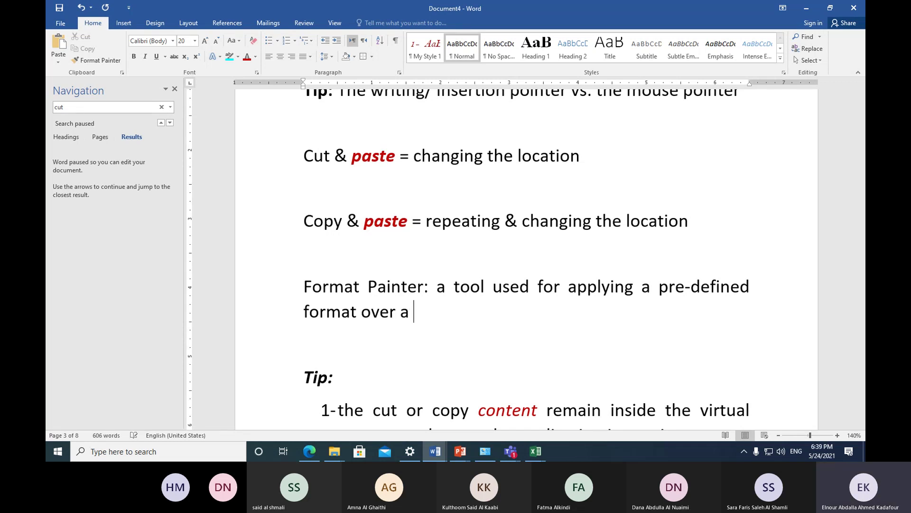
text(new text.)
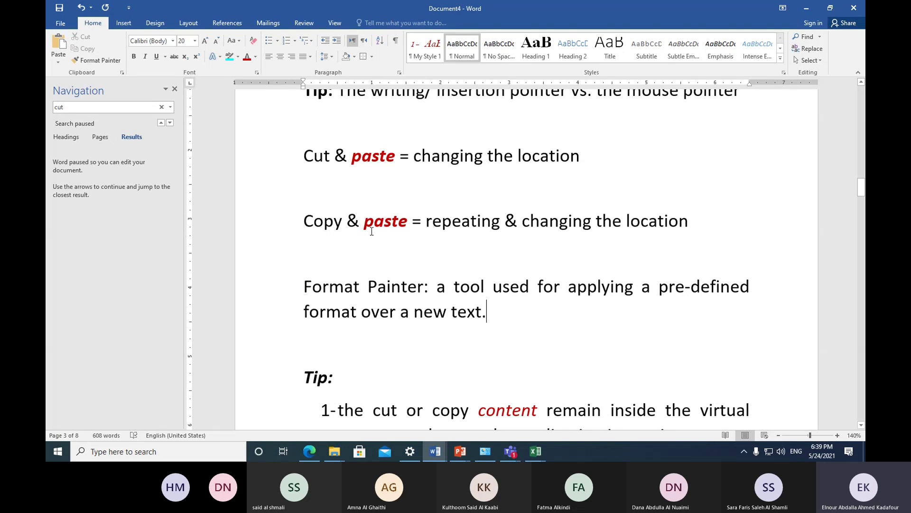
Step: Copy the formatting of "paste" in the "Copy & paste" line onto the words "Format Painter" using Format Painter
drag(364, 232, 407, 231)
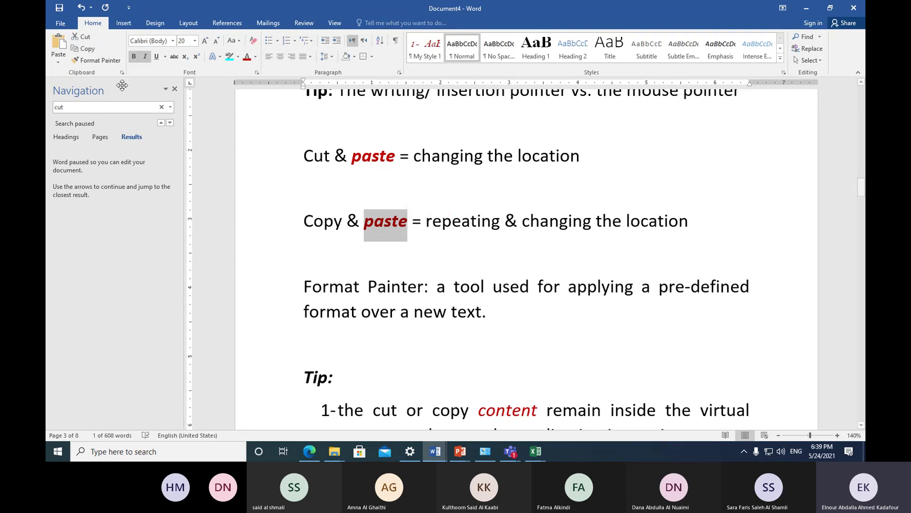
click(106, 63)
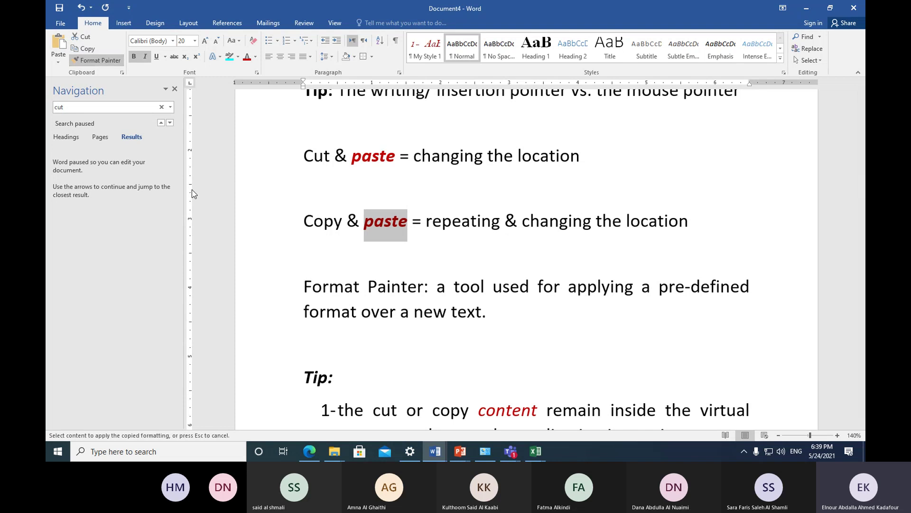
mouse_move(302, 286)
mouse_down()
mouse_move(424, 287)
mouse_move(398, 289)
mouse_move(398, 298)
mouse_up()
click(411, 355)
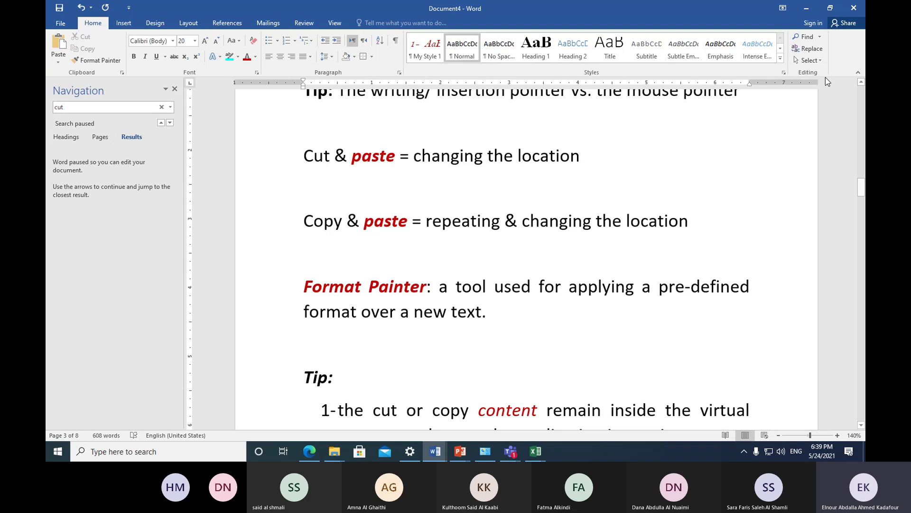
Step: Search the document for "edit group" with Find
click(821, 38)
click(819, 48)
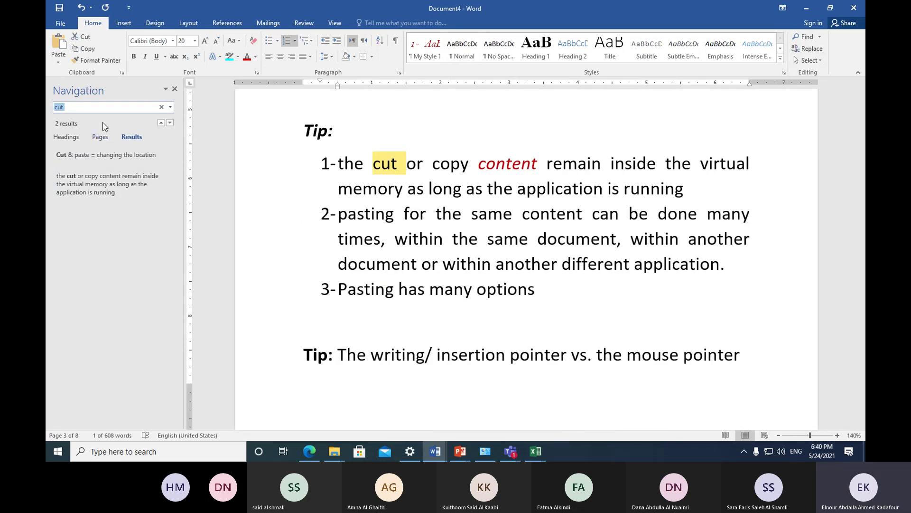
text(e)
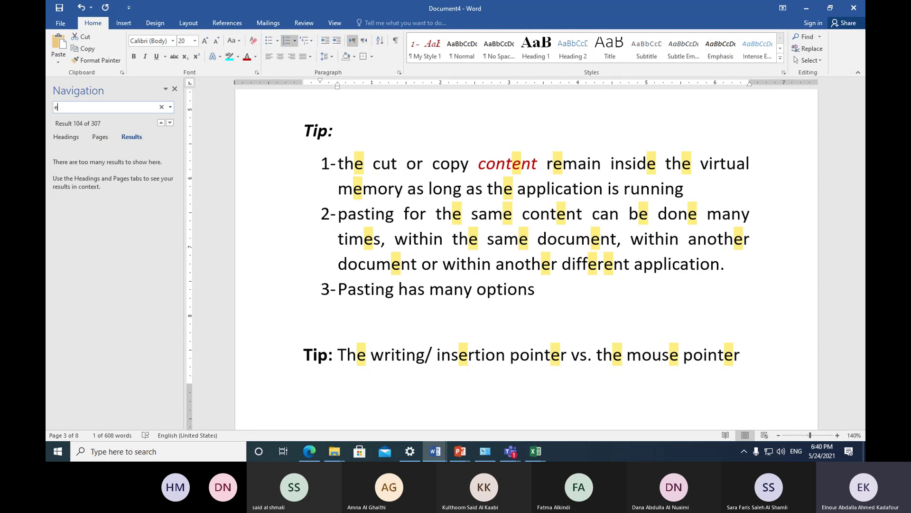
text(dit)
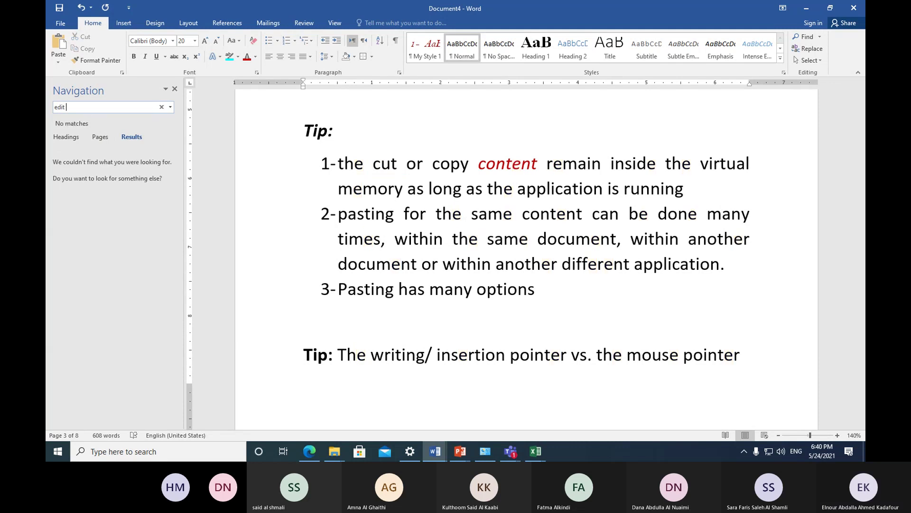
text( group)
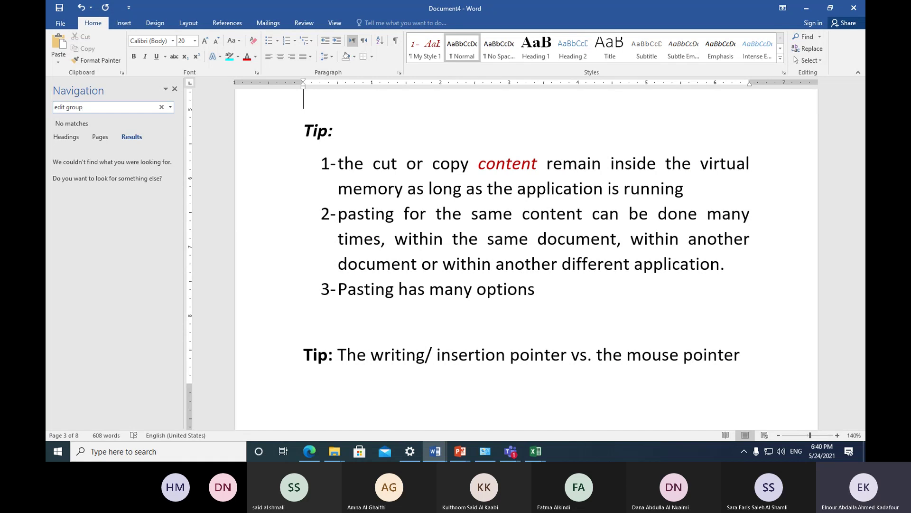
Step: Correct the search term to "Editing group" and check the page thumbnails and the search results
click(57, 107)
text(E)
key(Delete)
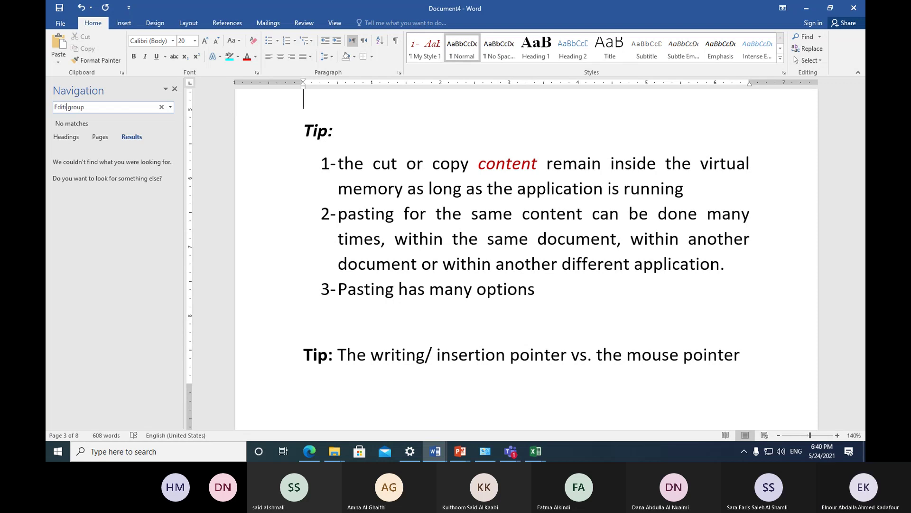
text(ing)
click(74, 142)
click(94, 137)
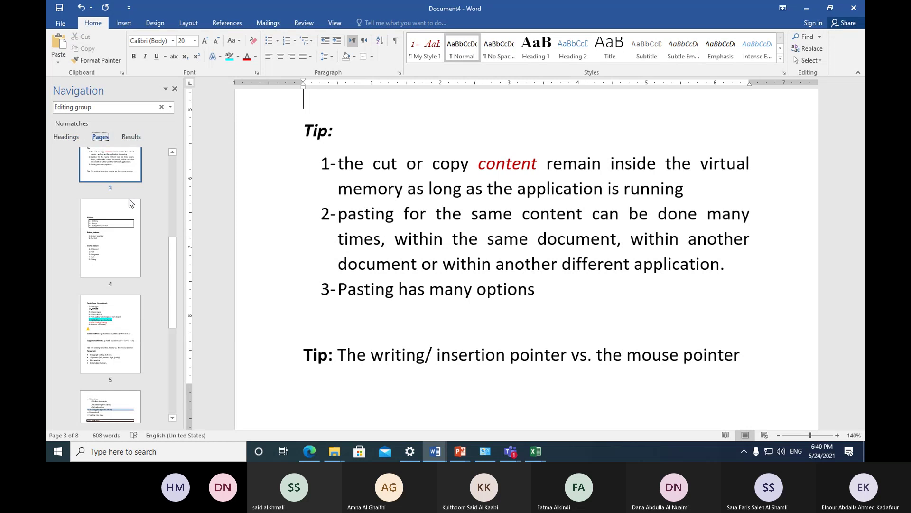
click(130, 137)
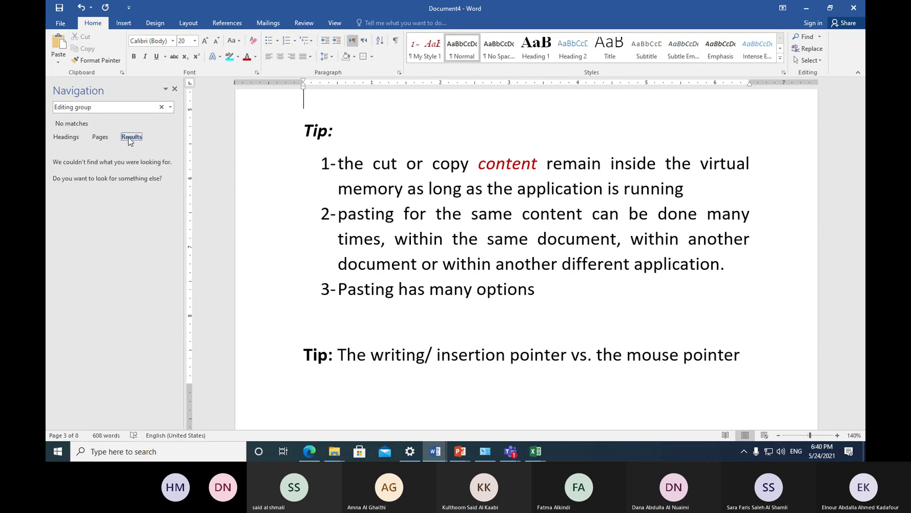
Step: Examine the "Editing Group:" heading on page 7 and compare its wording with the search term
click(117, 107)
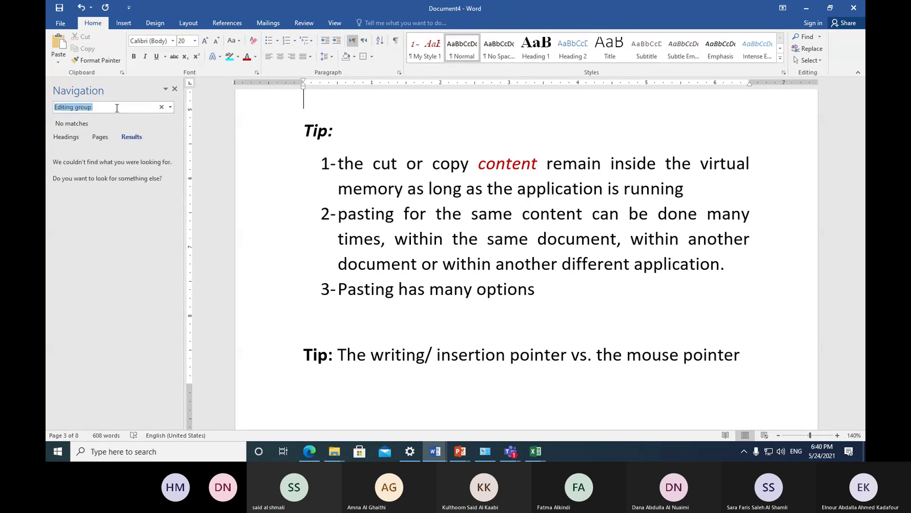
click(117, 107)
scroll(405, 367, down, 15)
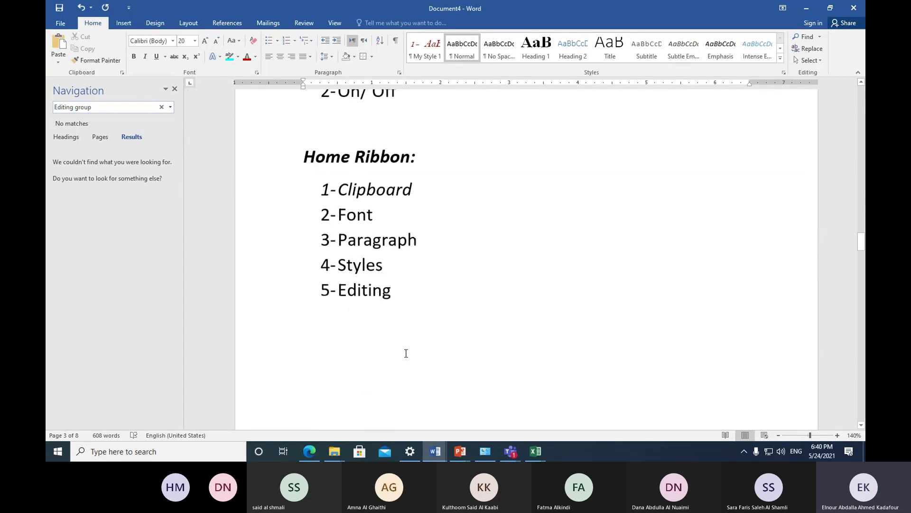
scroll(406, 352, down, 15)
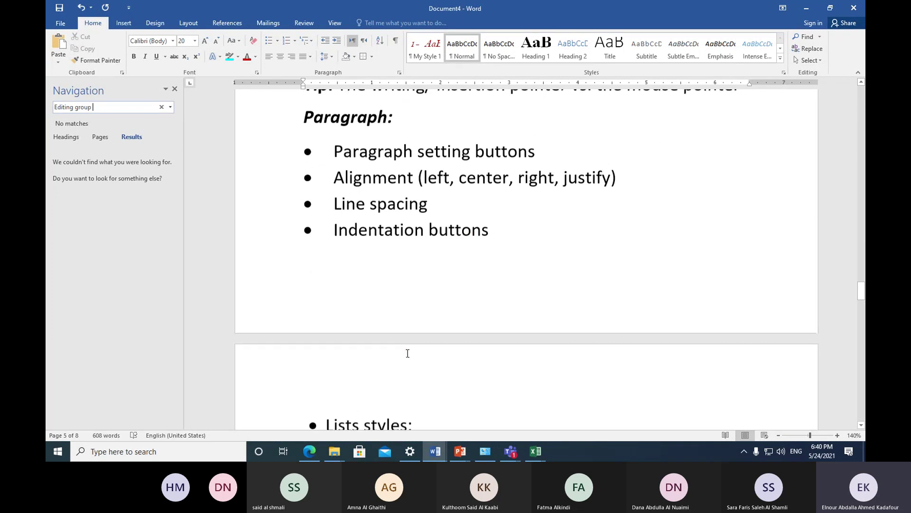
scroll(407, 352, down, 15)
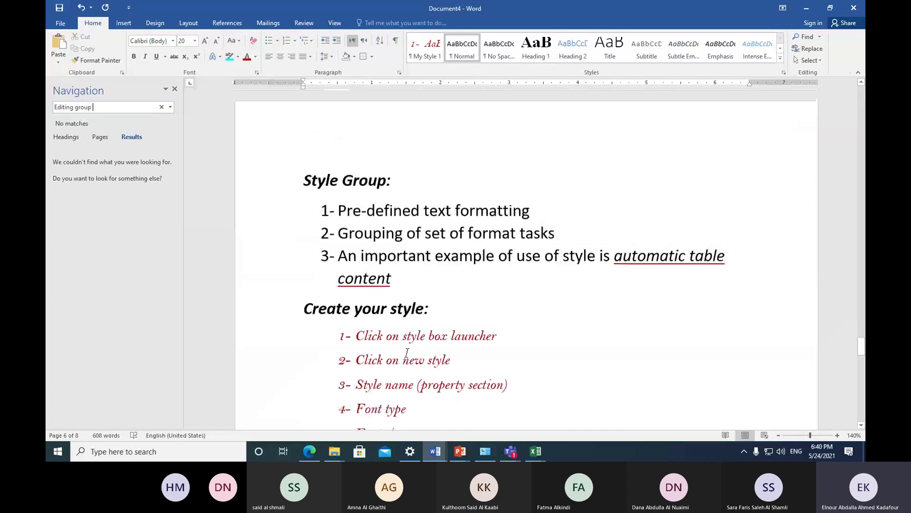
scroll(407, 353, down, 1)
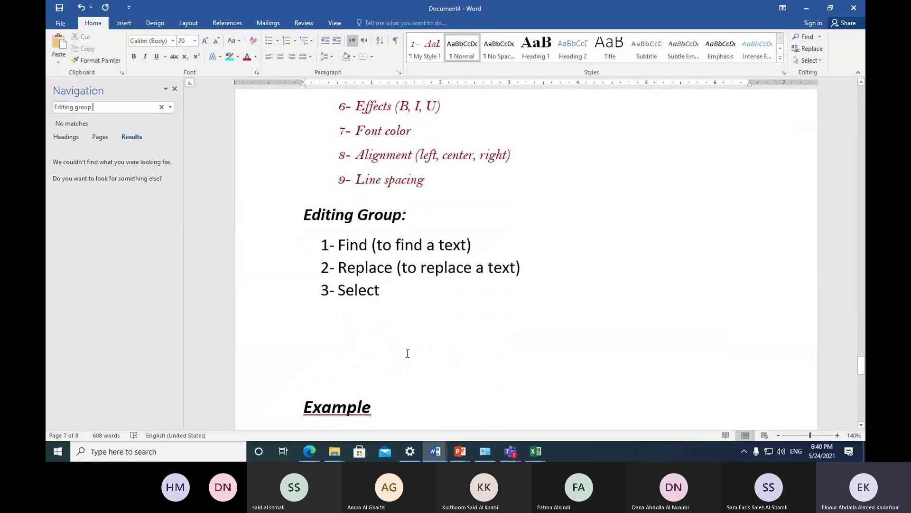
drag(301, 218, 378, 221)
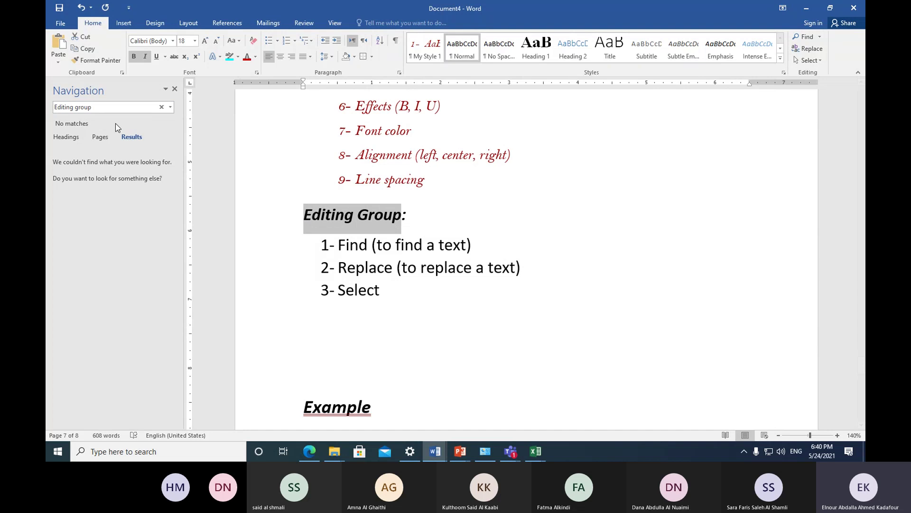
click(76, 107)
click(353, 235)
scroll(321, 191, up, 5)
scroll(320, 192, up, 8)
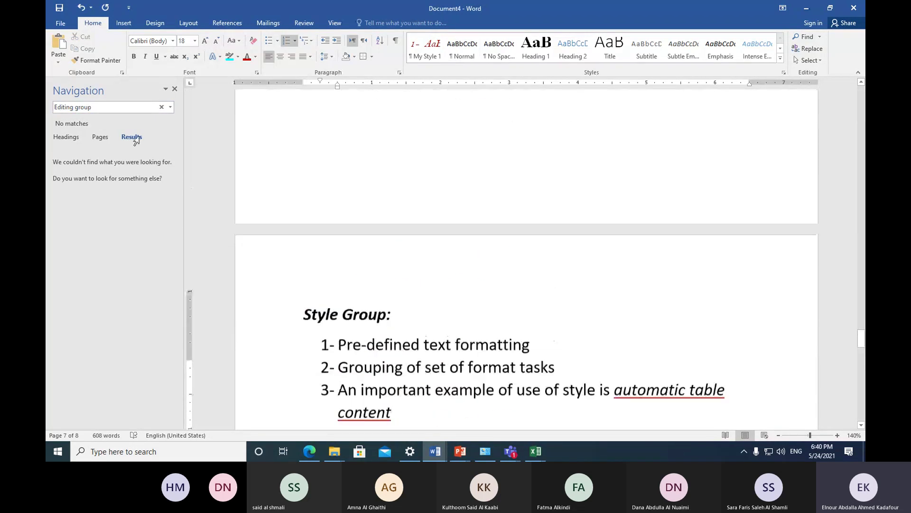
Step: Capitalize the second word of the search term to read "Editing Group" and review the Editing Group section
click(77, 109)
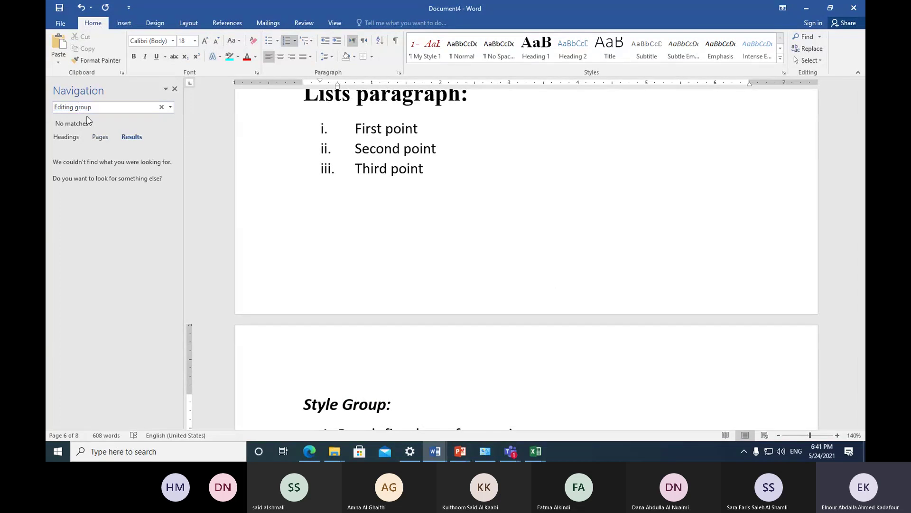
key(Delete)
text(G)
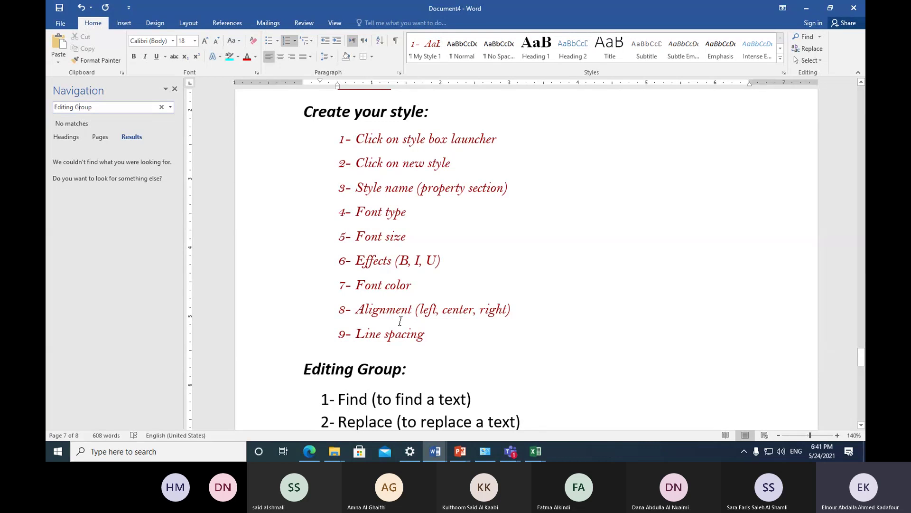
scroll(427, 375, down, 2)
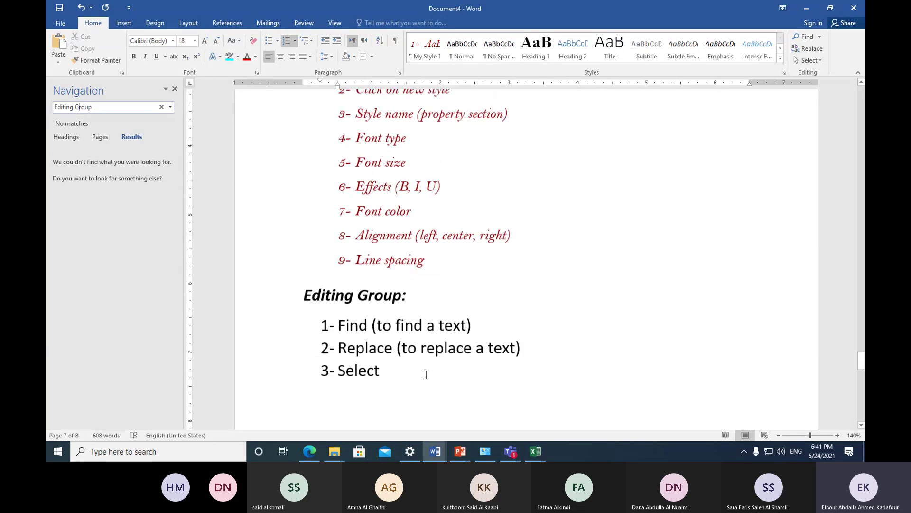
scroll(427, 375, down, 3)
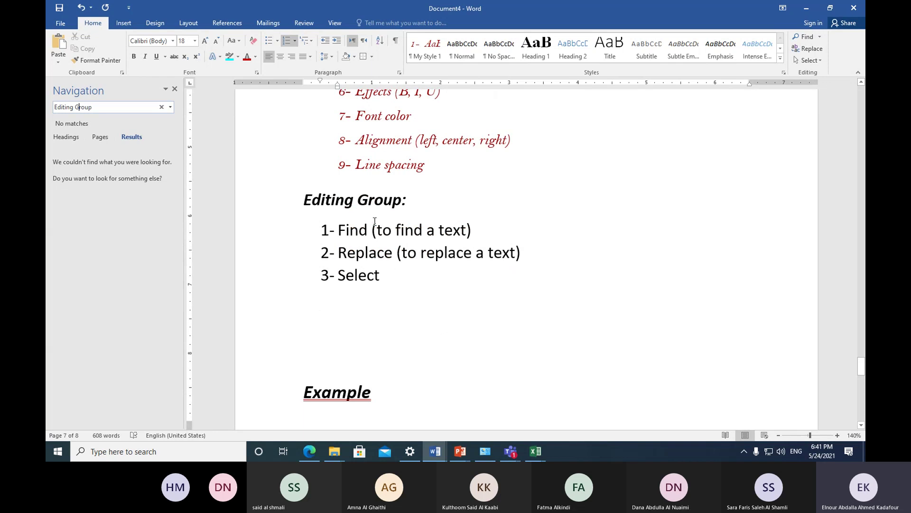
click(350, 230)
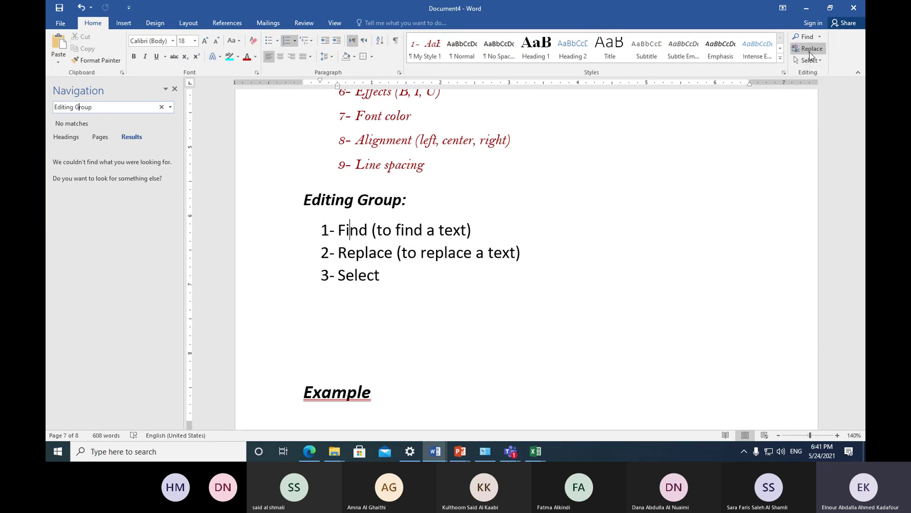
Step: Set up a Find and Replace that searches for "Replace" and substitutes "Replace/ Change"
click(398, 282)
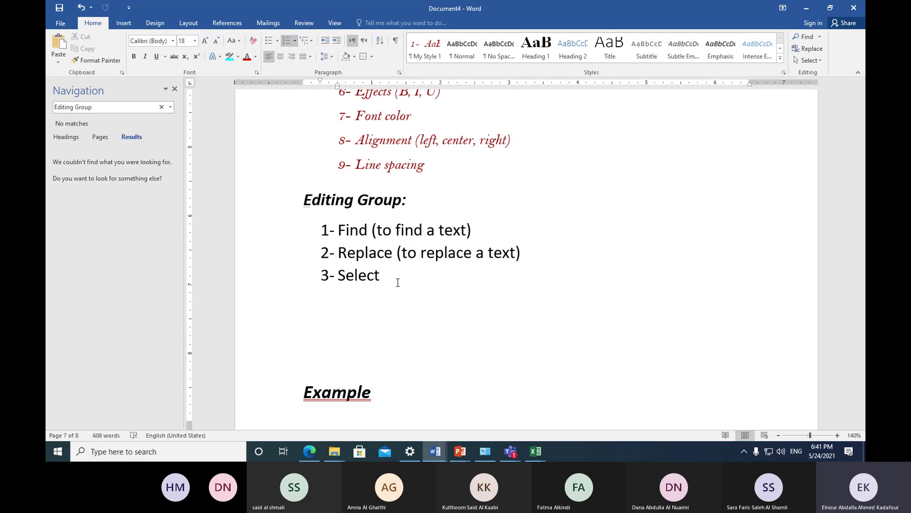
click(808, 48)
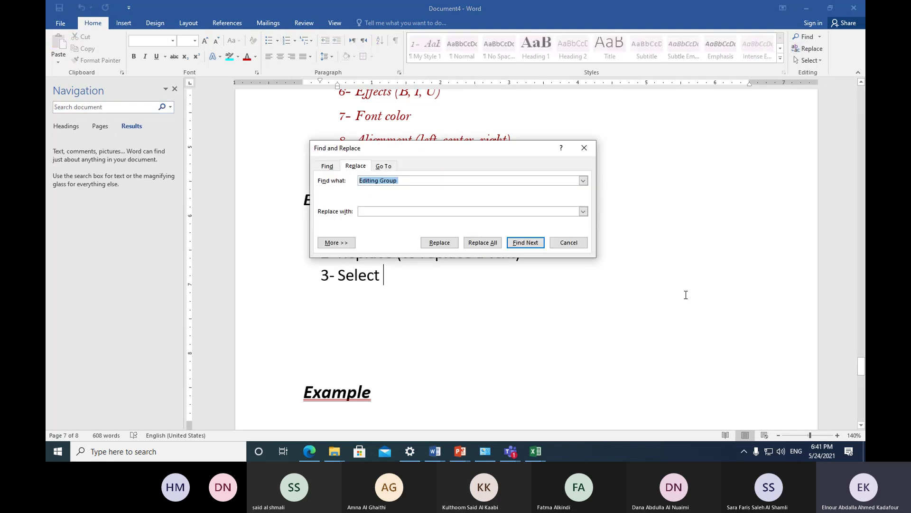
drag(436, 156, 626, 176)
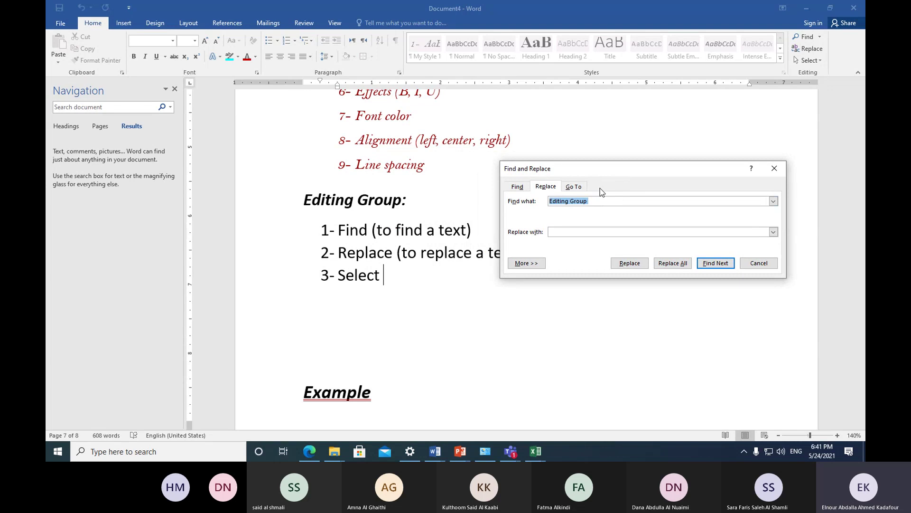
drag(605, 172, 649, 153)
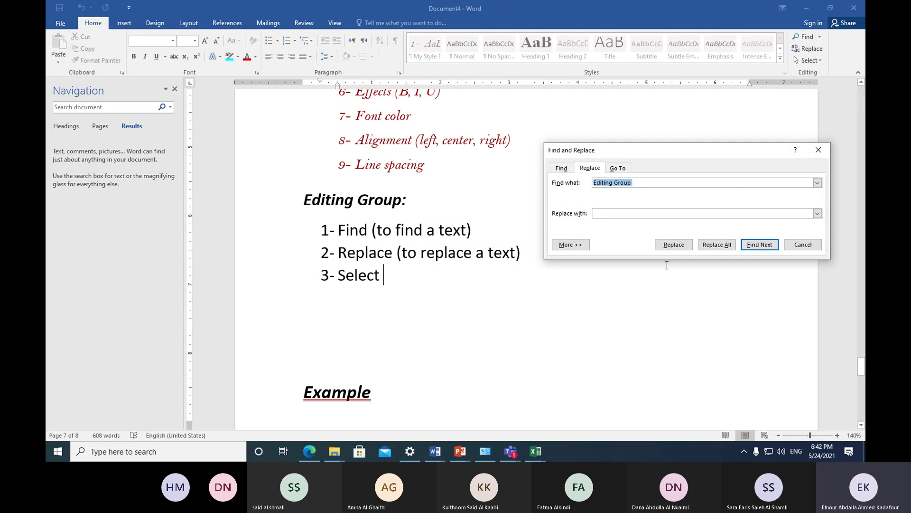
text(Replace)
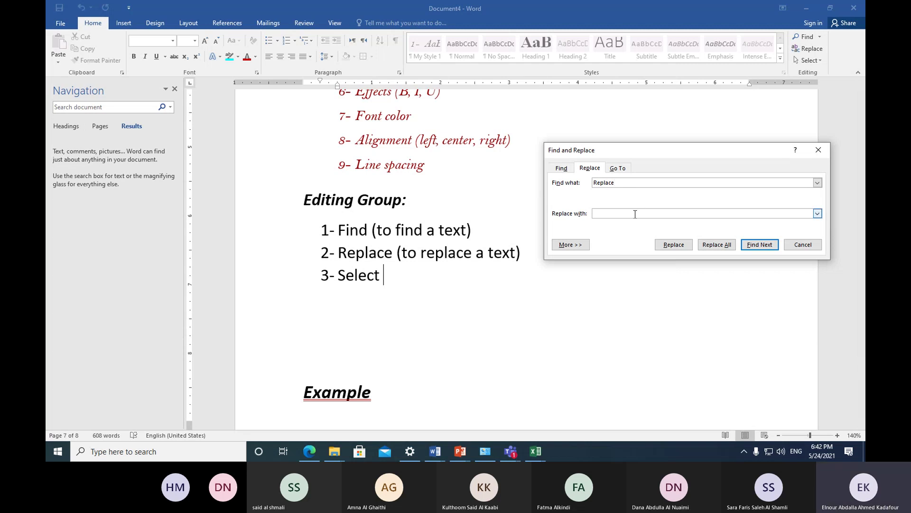
text(Chang)
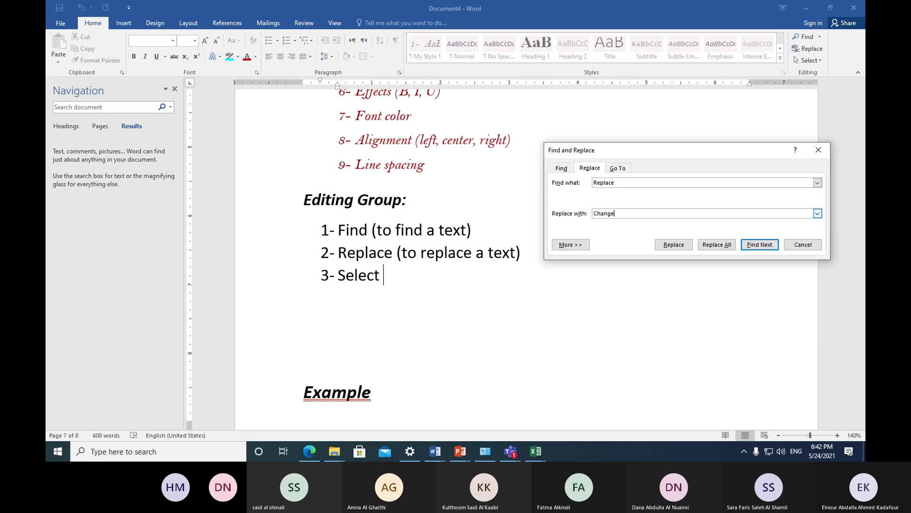
text(e)
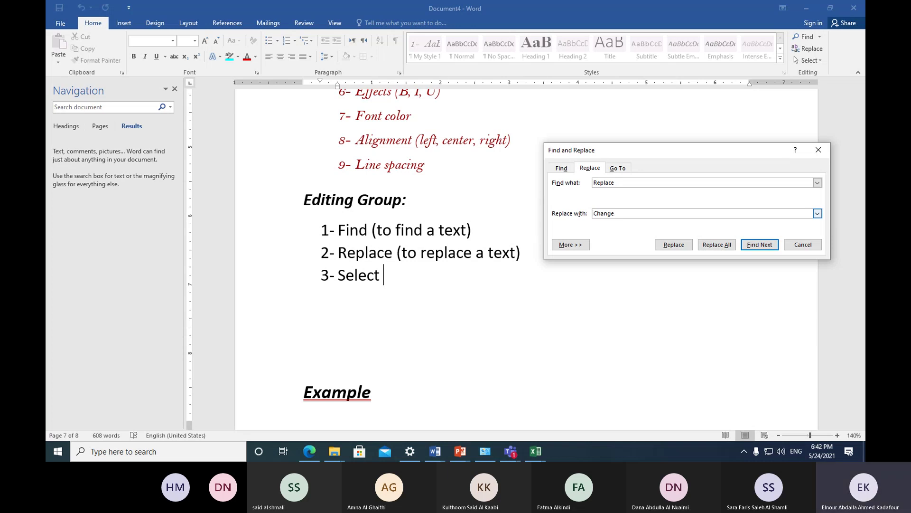
key(Home)
text(Replace)
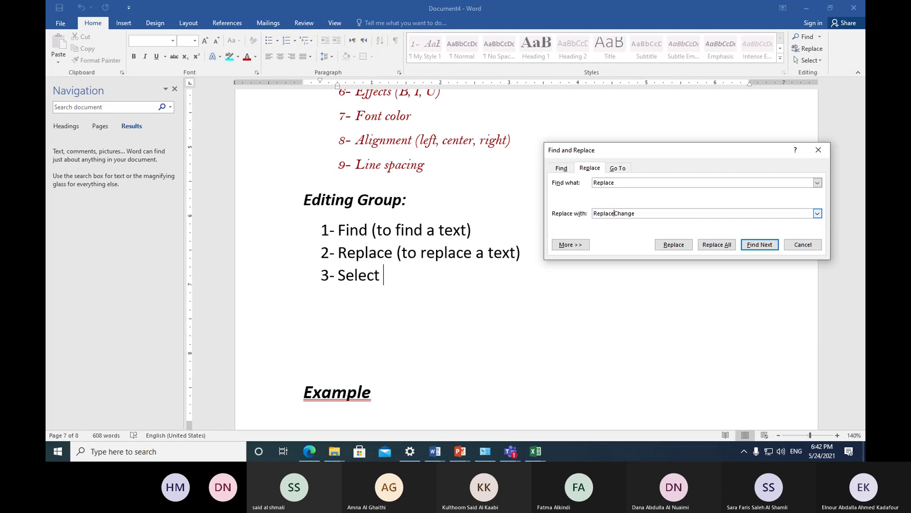
text(/)
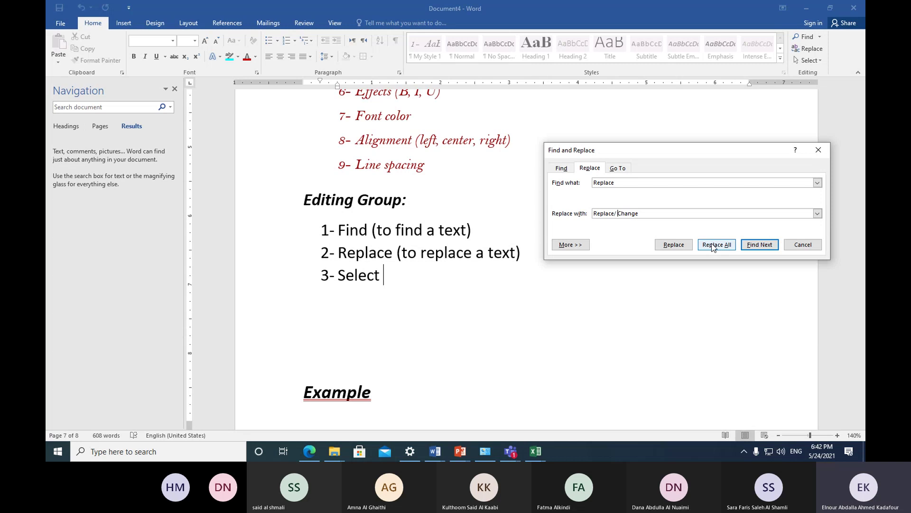
Step: Run the replacement one occurrence at a time on both the leading "Replace" and the bracketed "replace" in the second Editing Group item
click(677, 246)
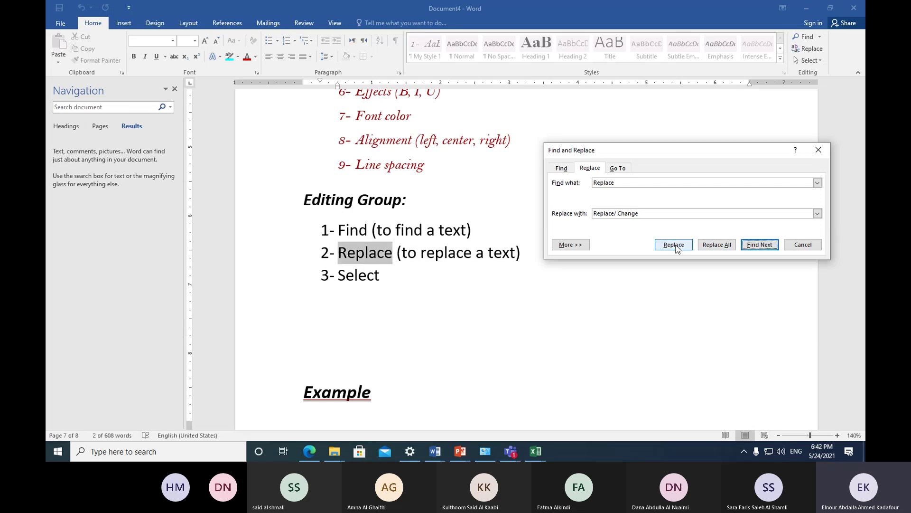
click(676, 247)
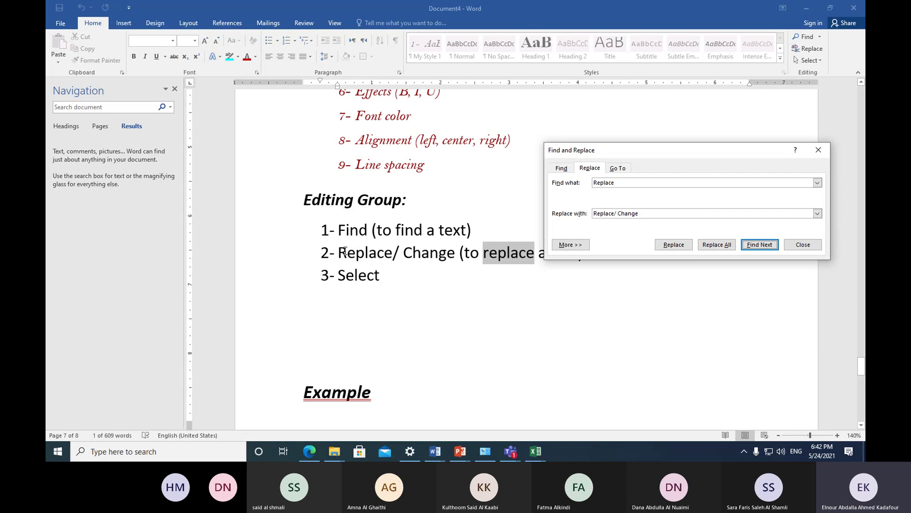
drag(631, 156, 642, 105)
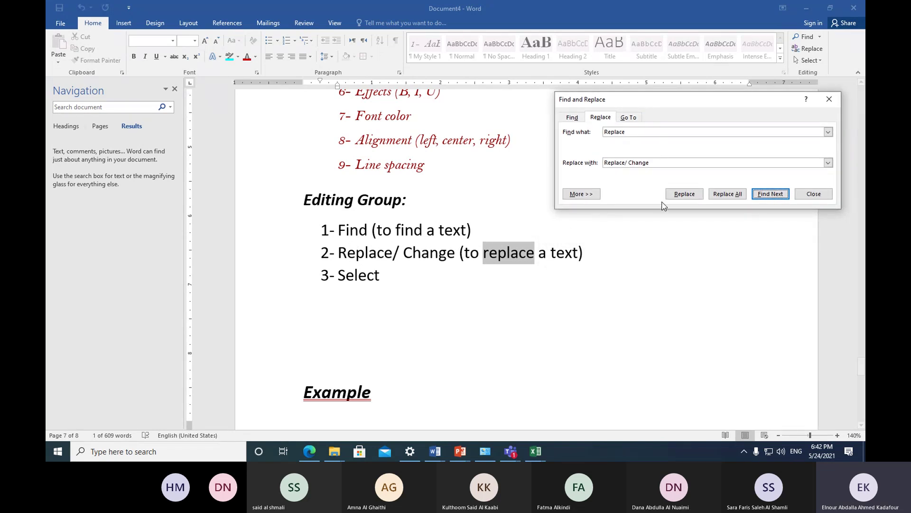
click(684, 195)
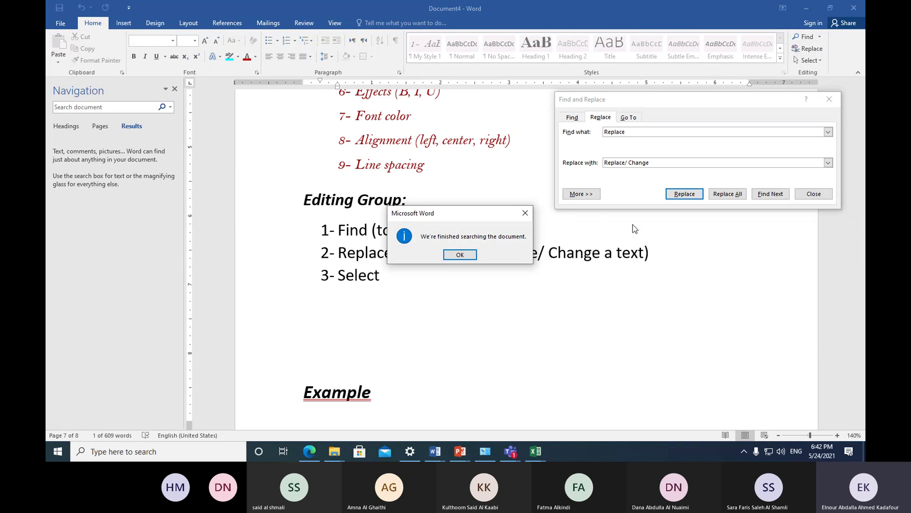
click(460, 254)
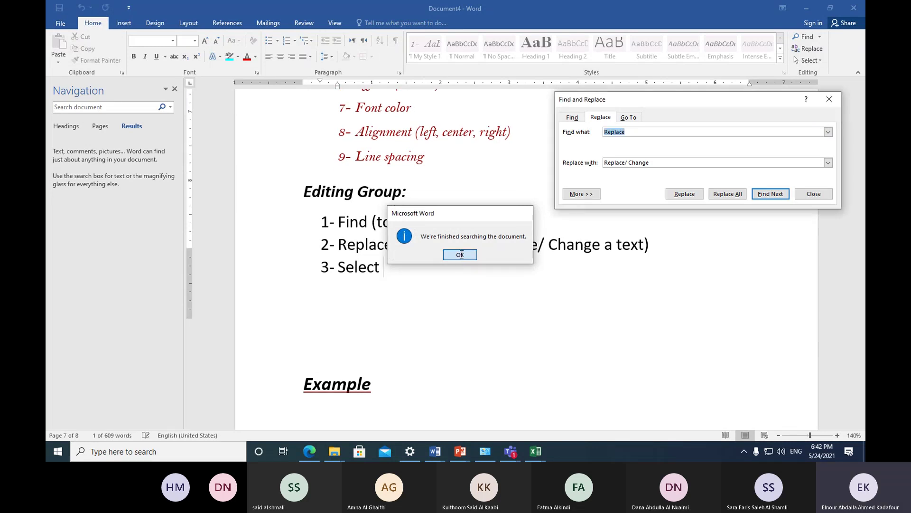
scroll(462, 254, up, 4)
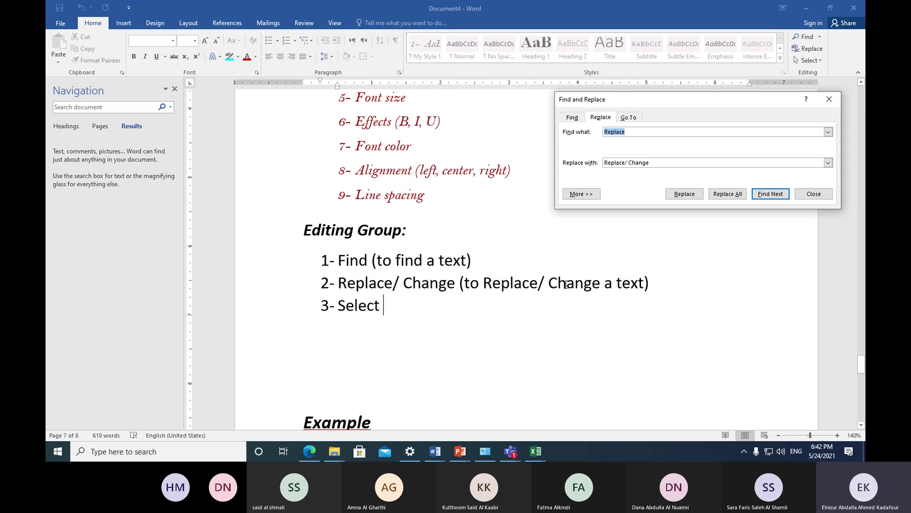
Step: Close Find and Replace and delete "/ Change" after the leading "Replace" in the second Editing Group item
click(454, 284)
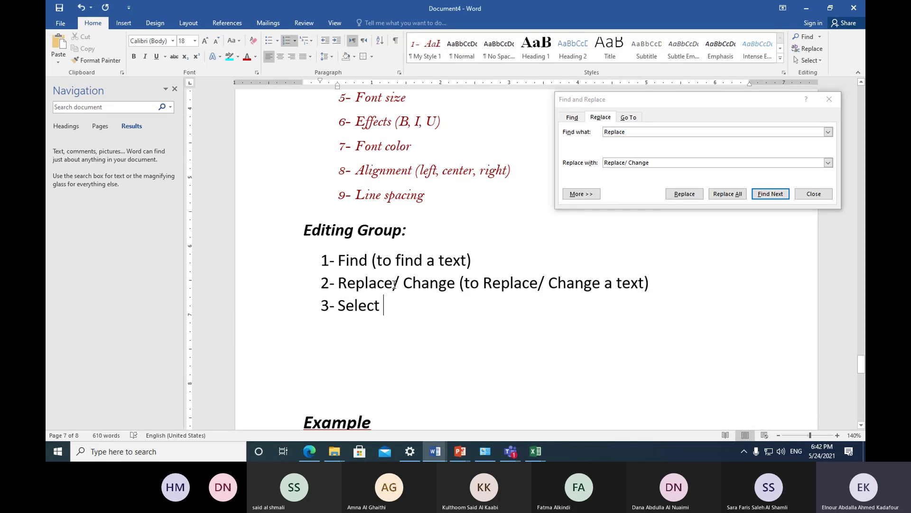
click(799, 198)
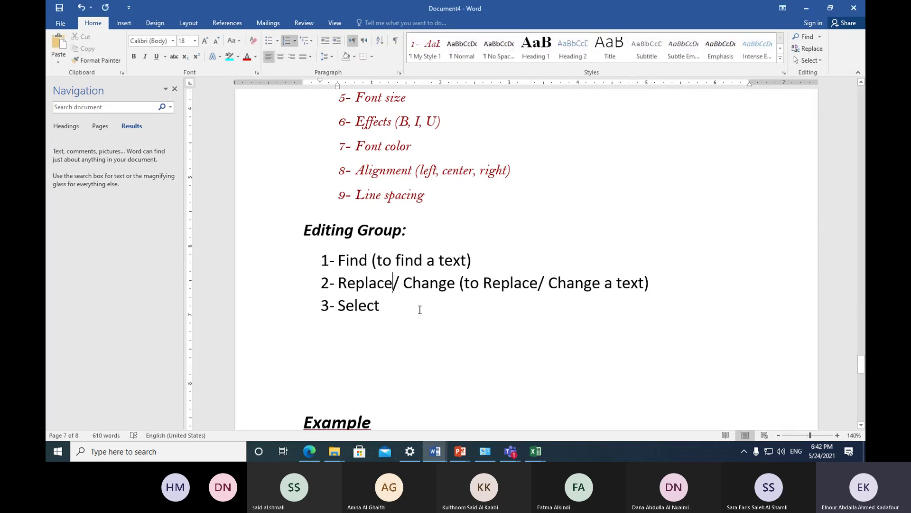
drag(394, 284, 452, 291)
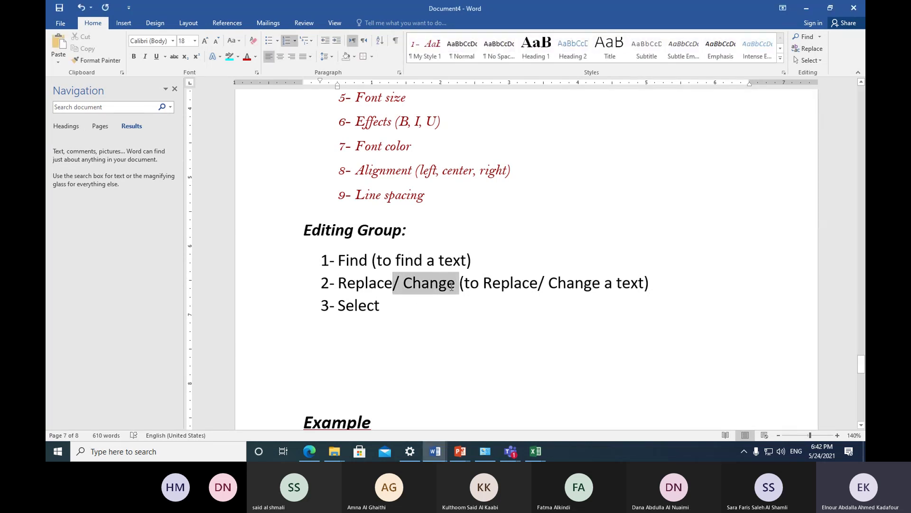
key(Delete)
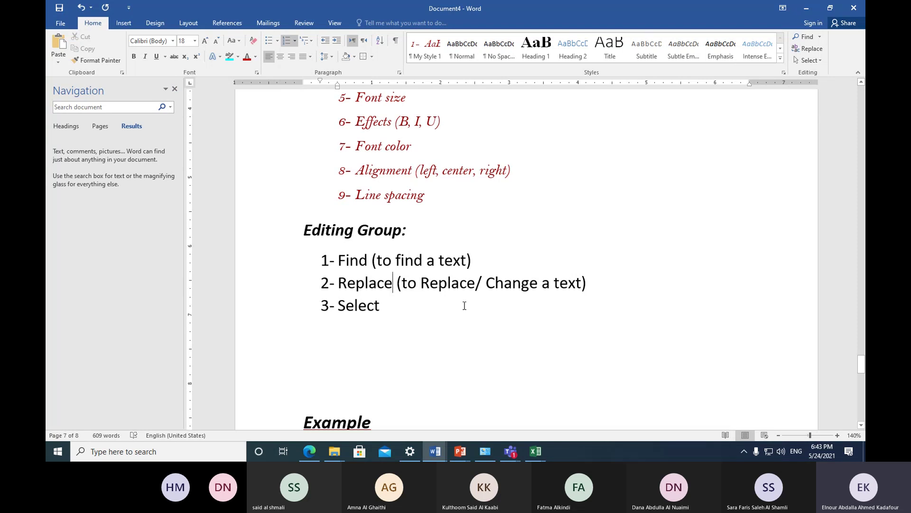
Step: Draw a five-point star shape about 1 inch wide in the blank space between the "Select" item and the "Example" heading
click(391, 341)
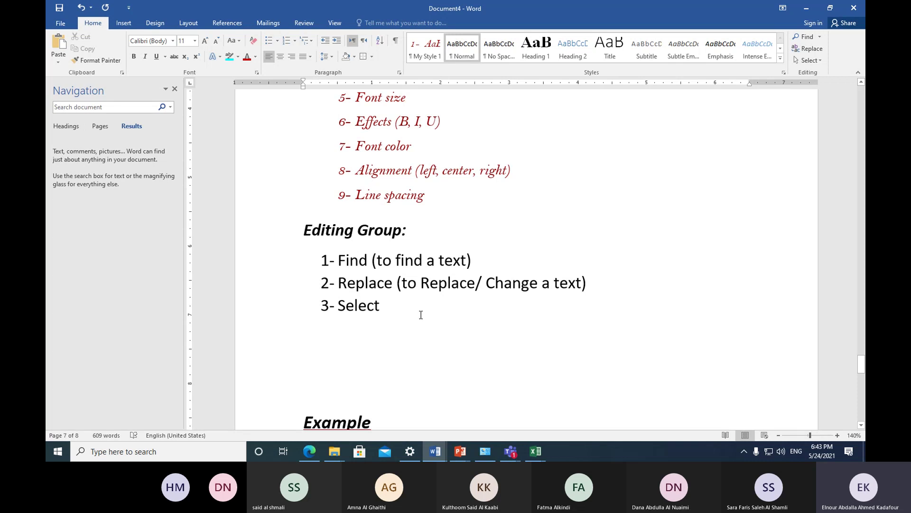
click(124, 23)
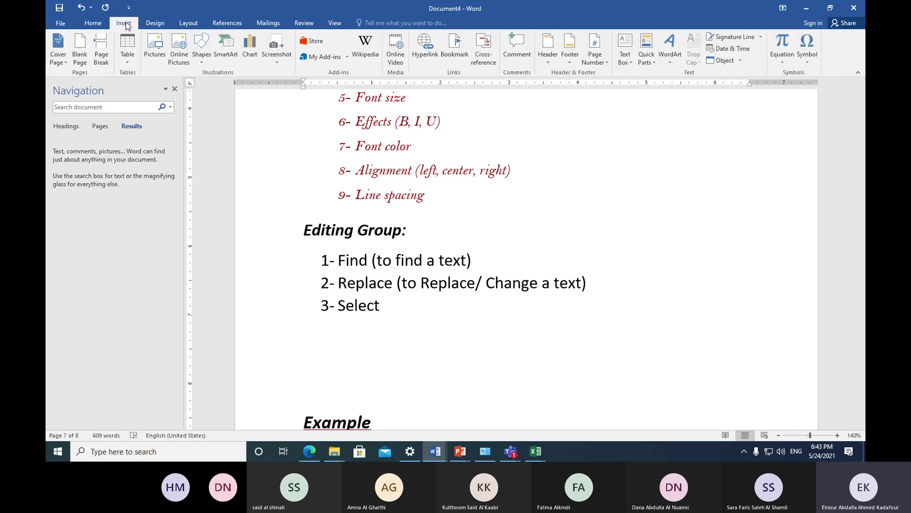
click(197, 61)
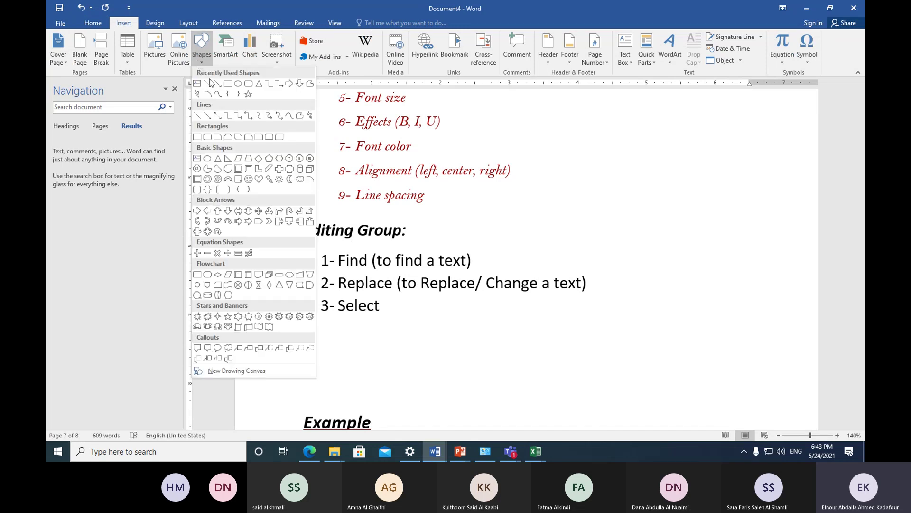
click(248, 94)
drag(418, 343, 488, 393)
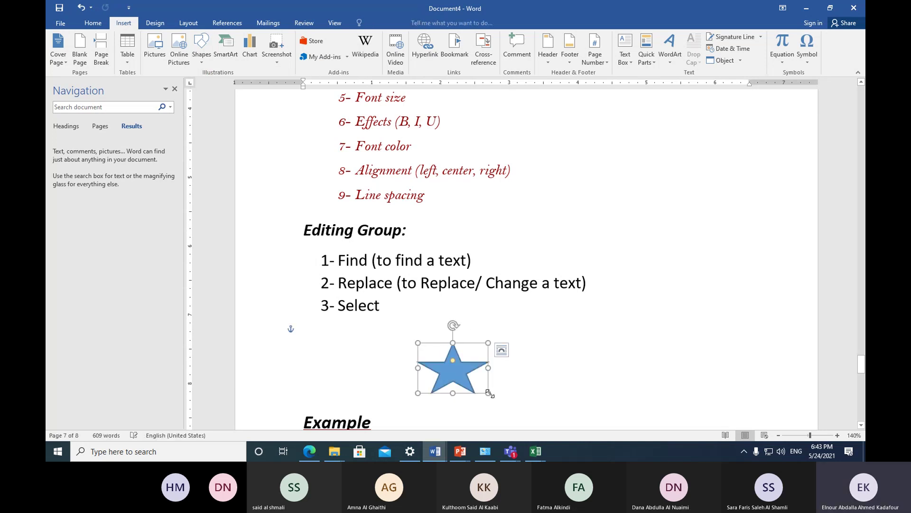
Step: Set the star's text wrapping to Behind Text and move it over the first two Editing Group items
click(618, 315)
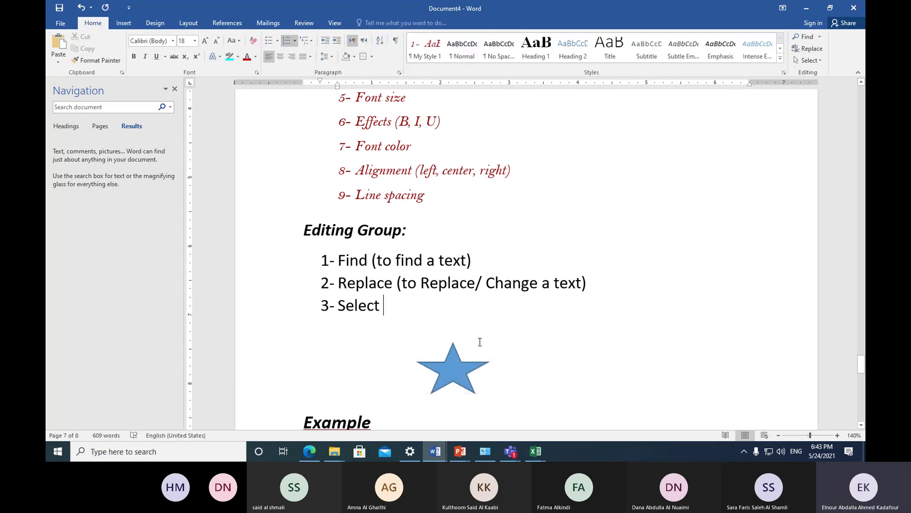
drag(456, 372, 457, 338)
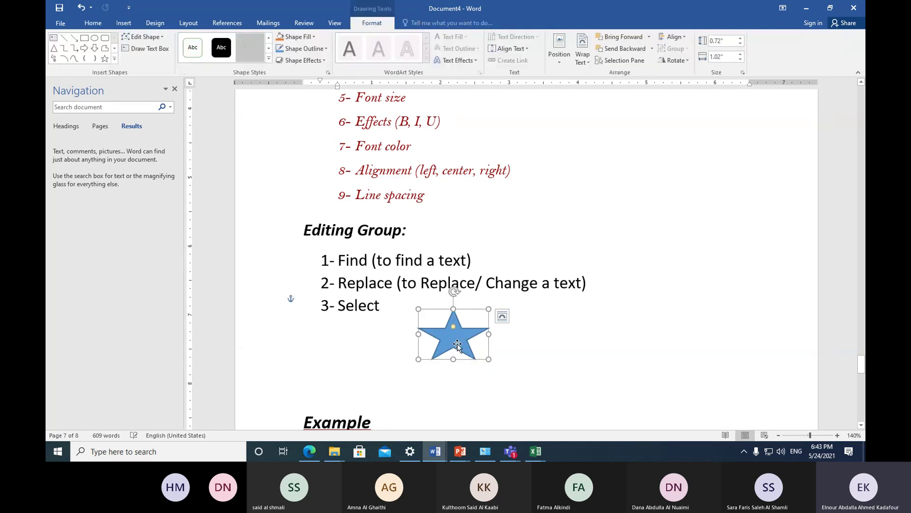
click(501, 316)
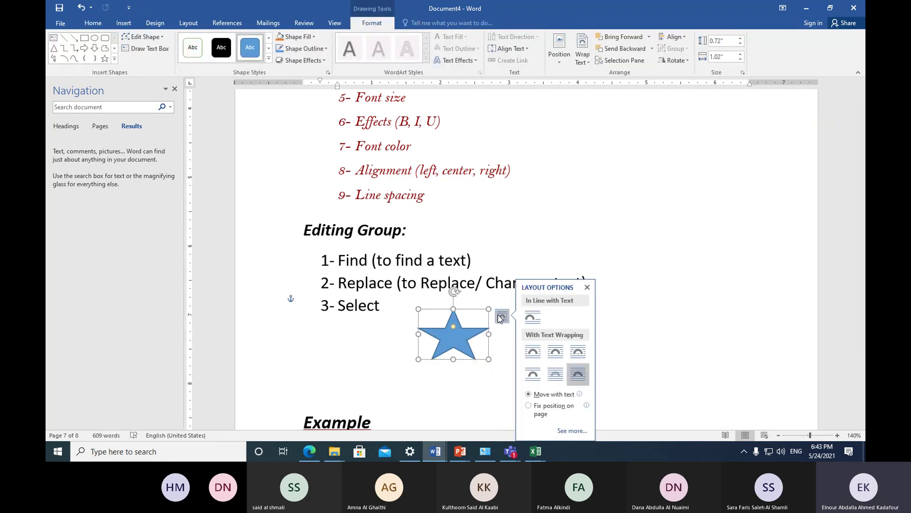
click(556, 373)
drag(463, 336, 450, 276)
click(486, 310)
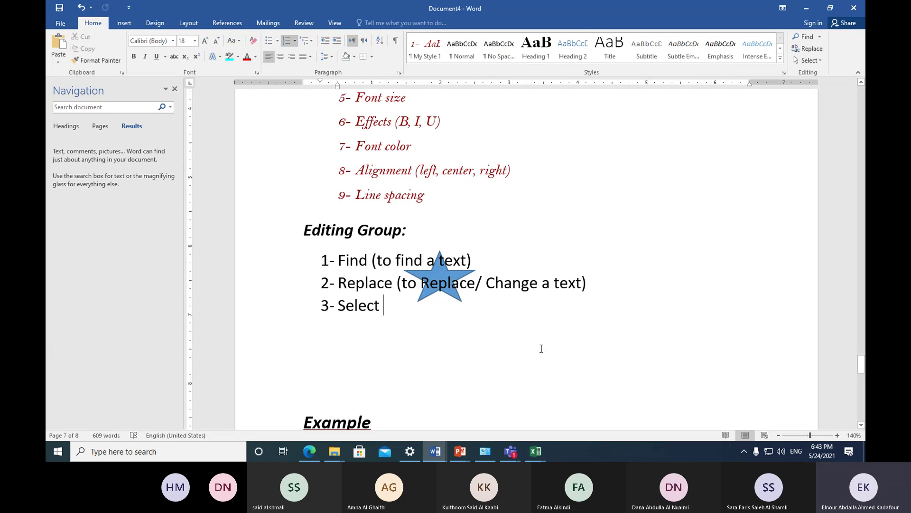
Step: Use Select Objects to pick the star behind the text and move it to the blank space right of the Editing Group list
click(819, 61)
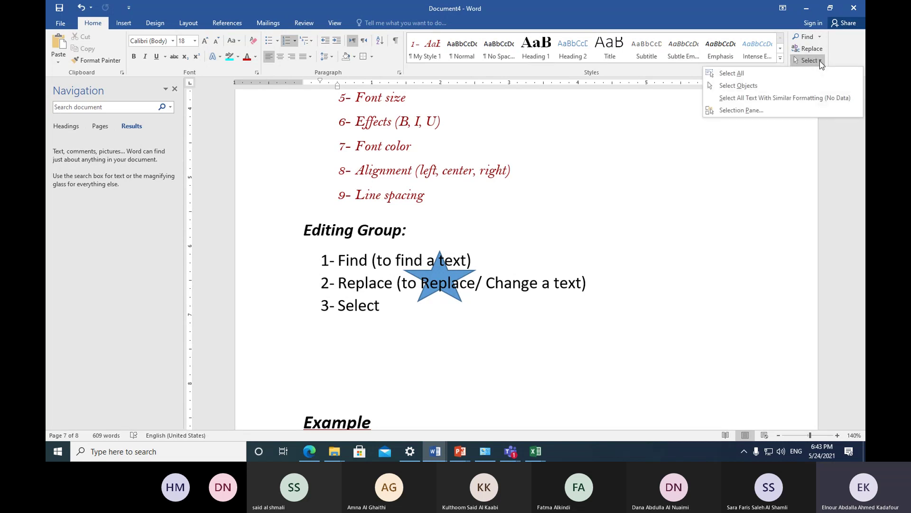
click(777, 86)
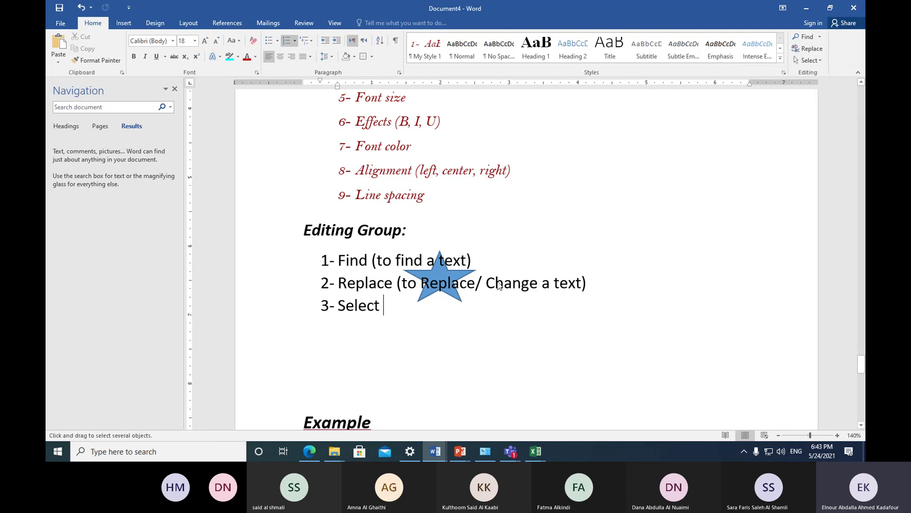
click(465, 275)
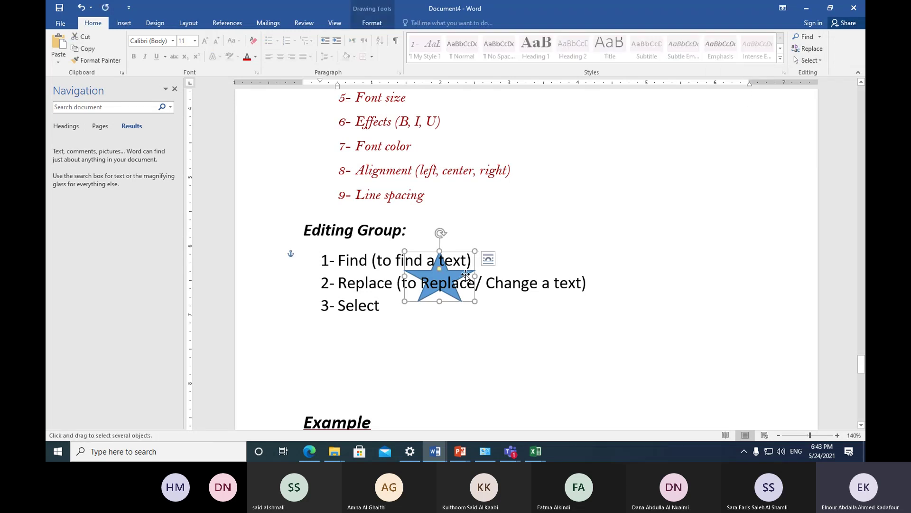
drag(468, 275, 700, 259)
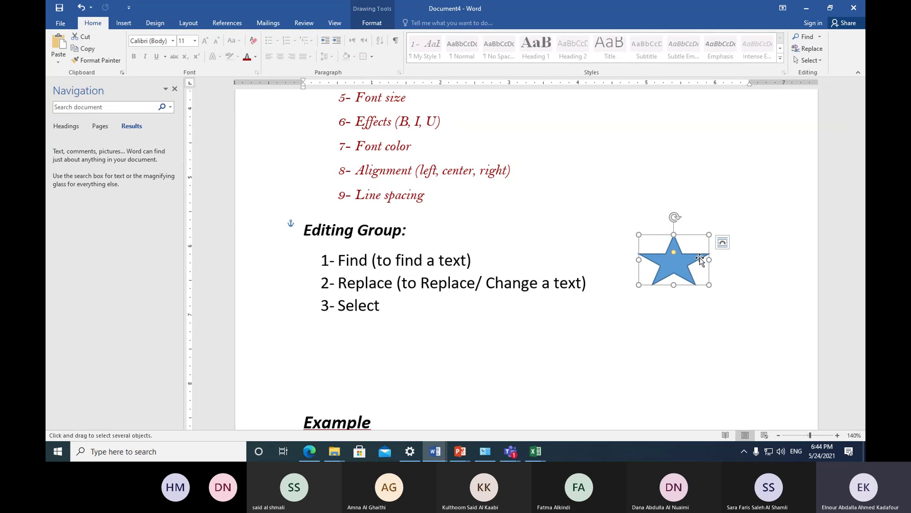
click(705, 334)
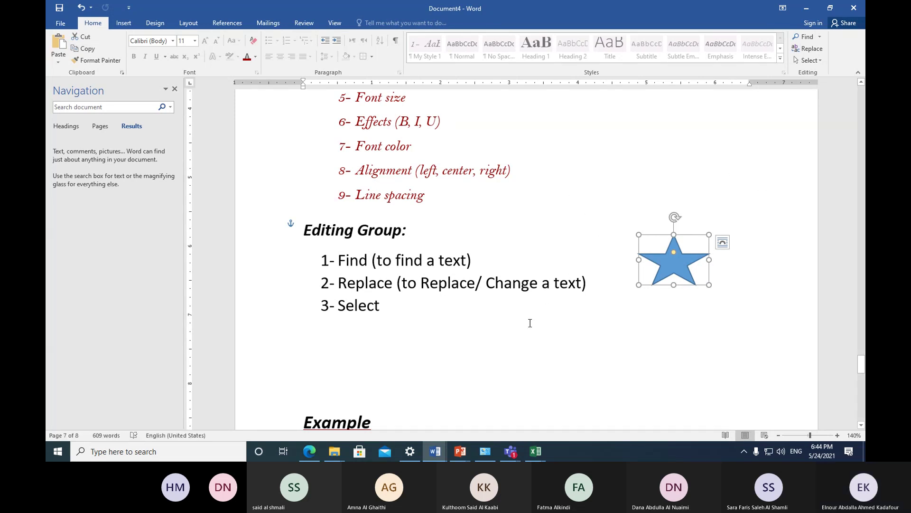
key(Escape)
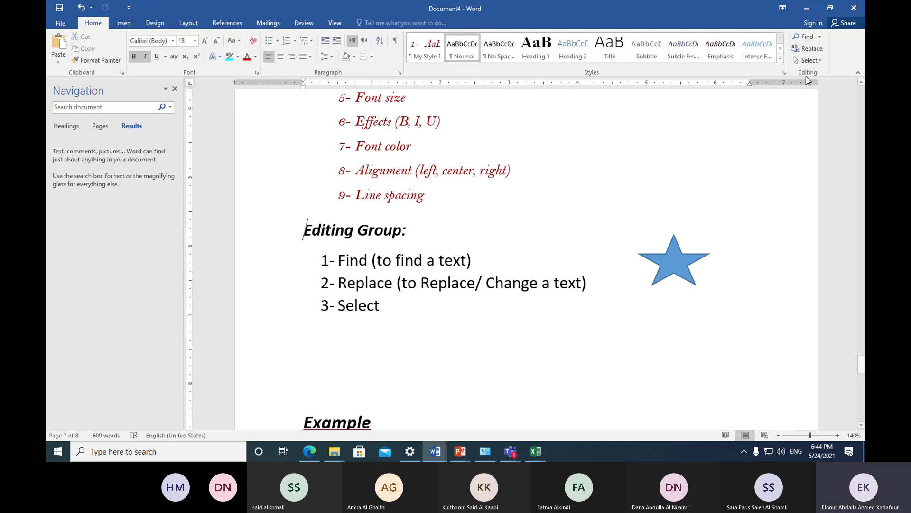
Step: Turn on Select Objects again, select the star beside the list and clear the selection
click(817, 63)
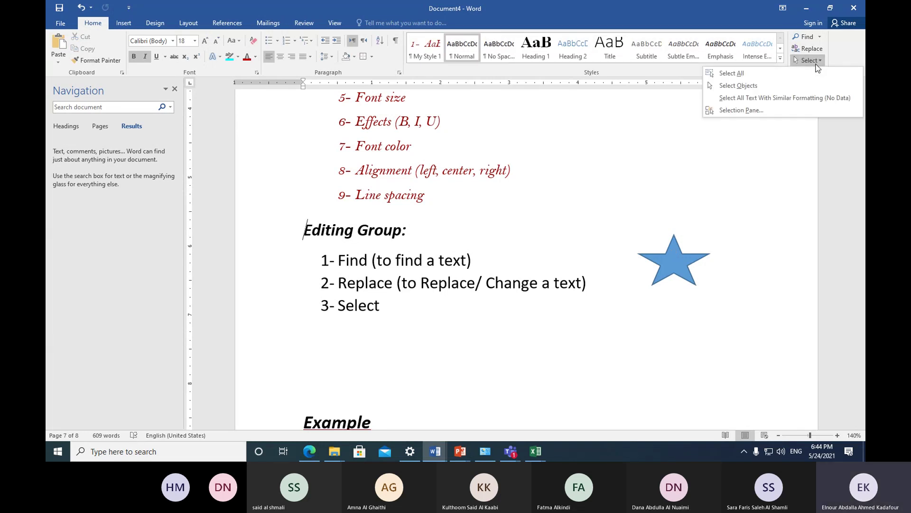
click(784, 86)
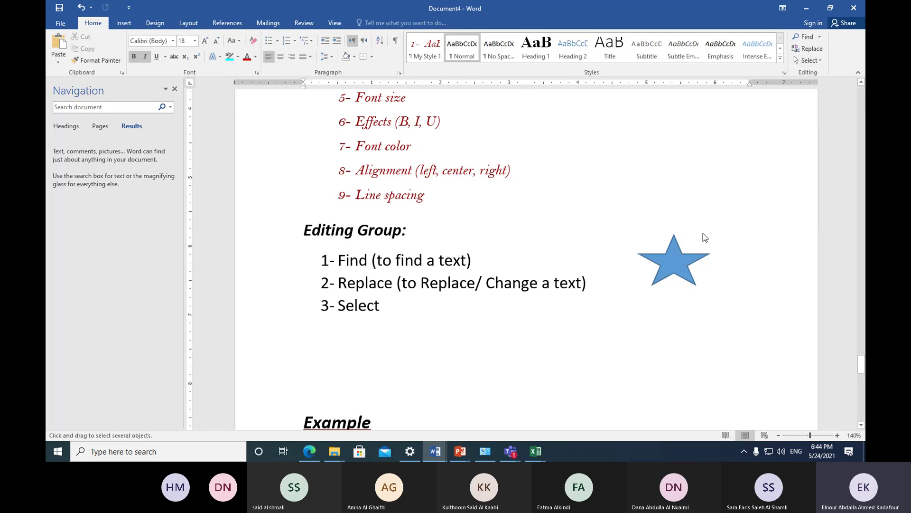
click(677, 255)
click(694, 202)
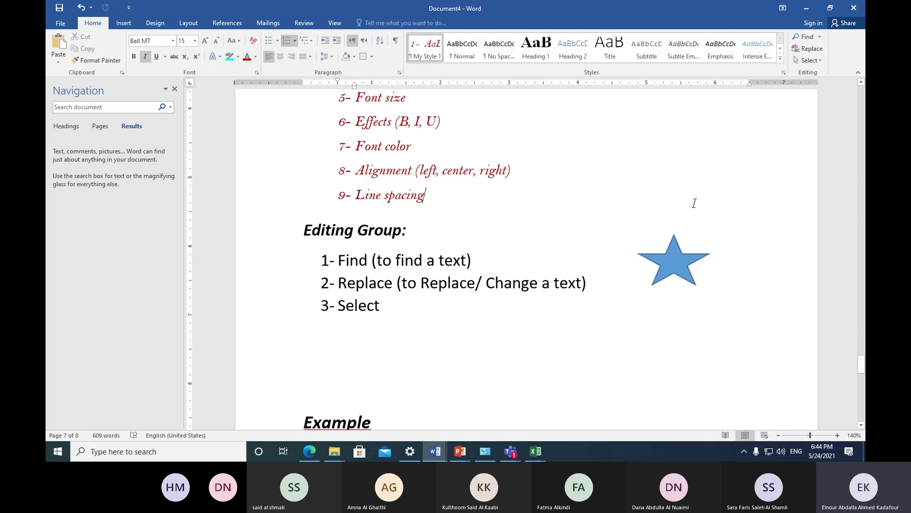
Step: Select all of the document's content, close the Navigation pane and clear the selection
click(809, 61)
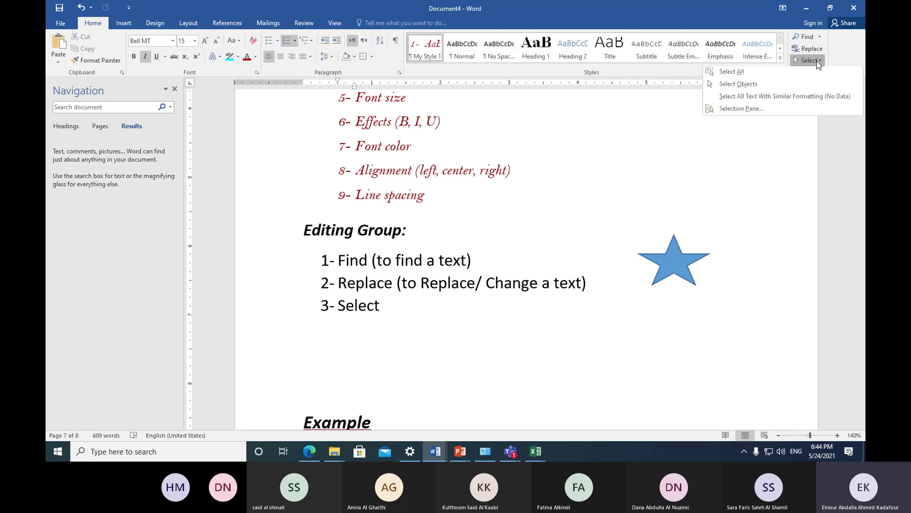
click(795, 74)
scroll(467, 352, down, 5)
scroll(466, 355, up, 5)
scroll(466, 356, up, 3)
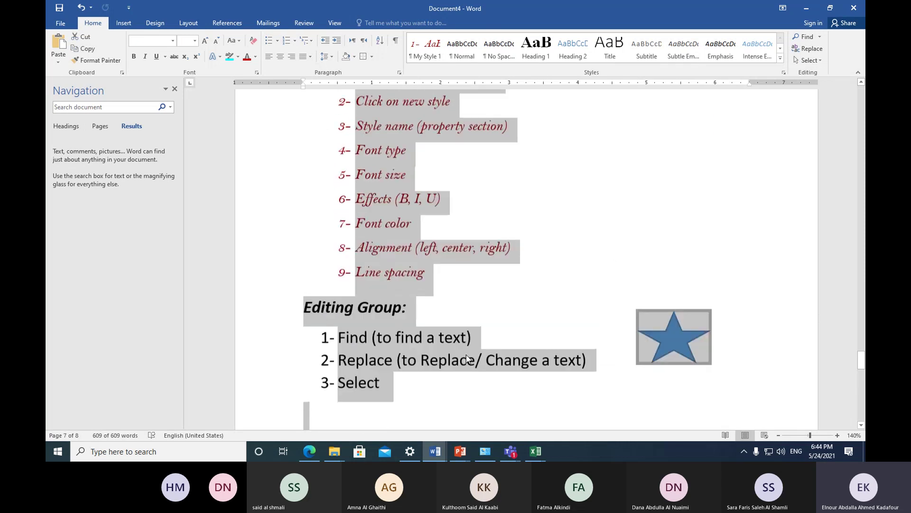
click(175, 90)
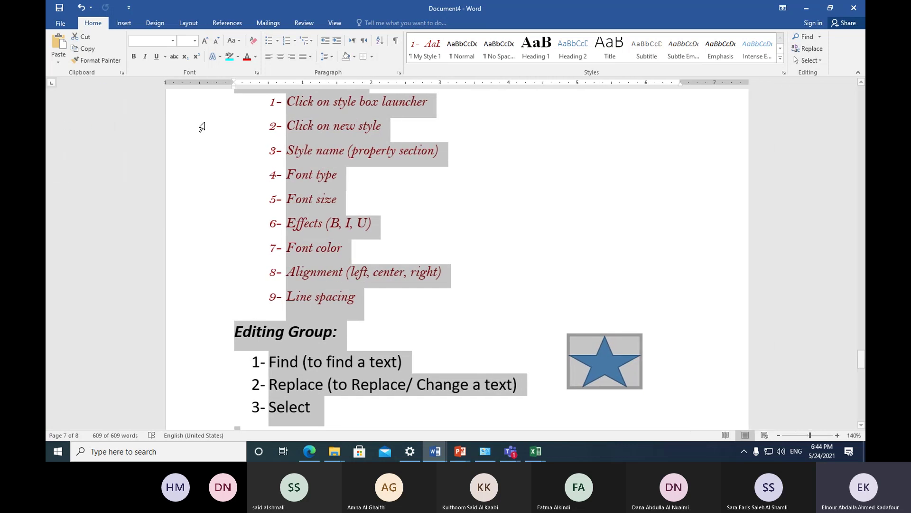
click(421, 195)
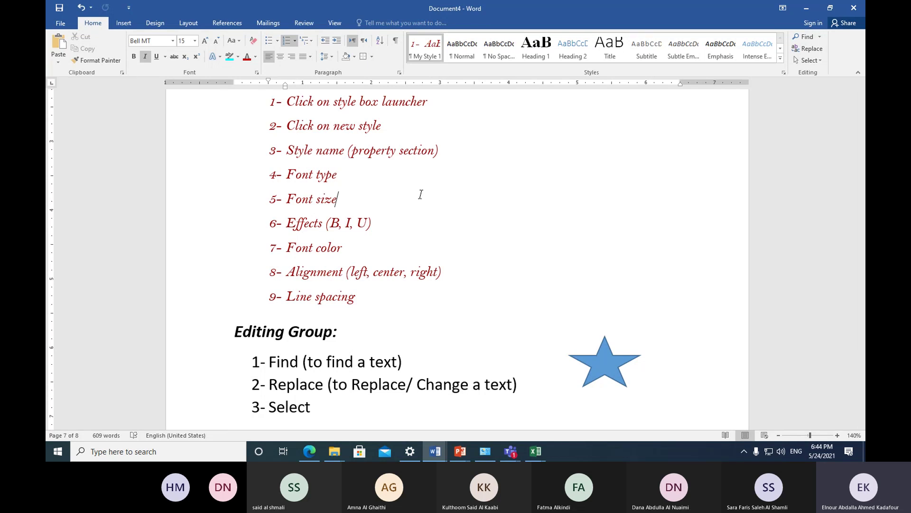
Step: Switch to the Microsoft Teams meeting window to check it, and return to the Word document
click(508, 446)
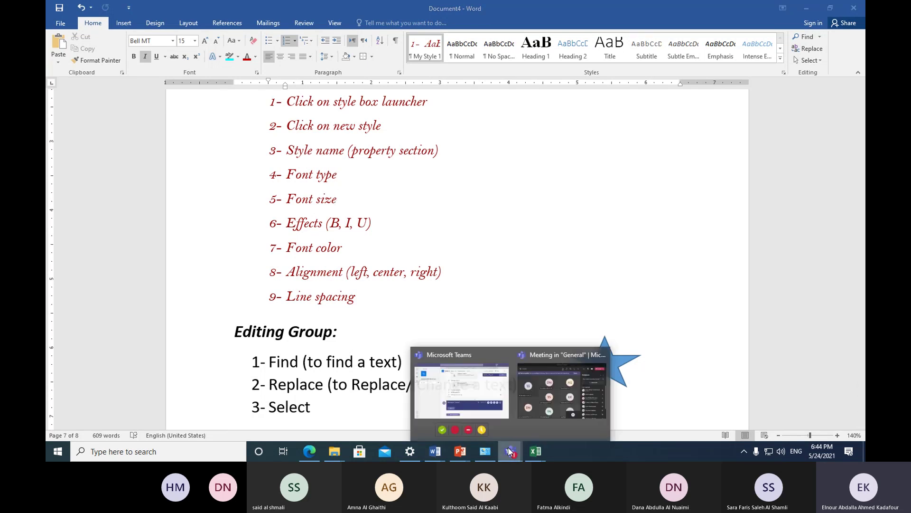
click(551, 381)
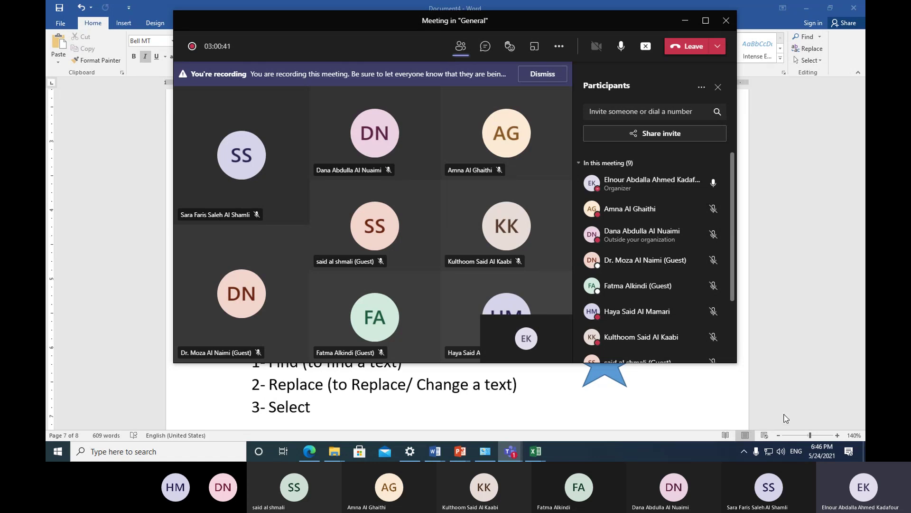
click(708, 395)
Step: Highlight the practice text from "How to prevent unauthorized computer access" through "Know how to handle e-mail." and clear the selection
scroll(484, 325, down, 10)
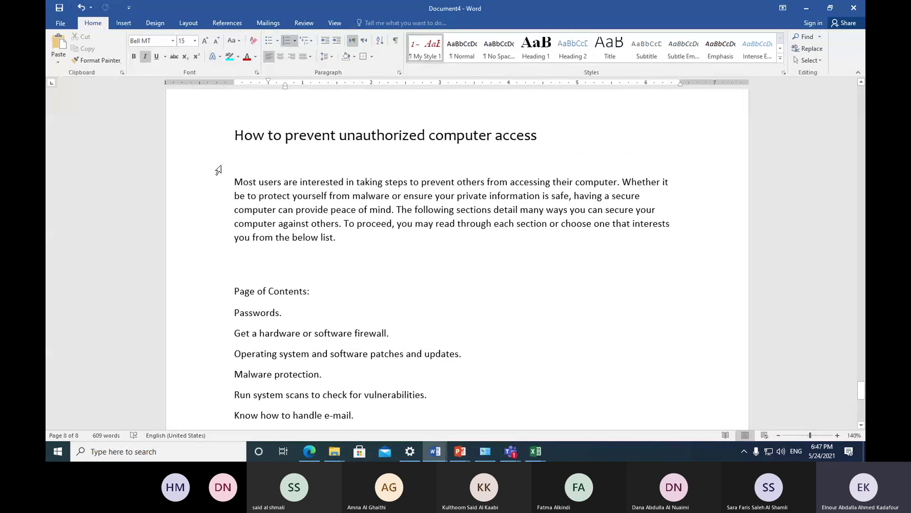
drag(208, 143, 231, 422)
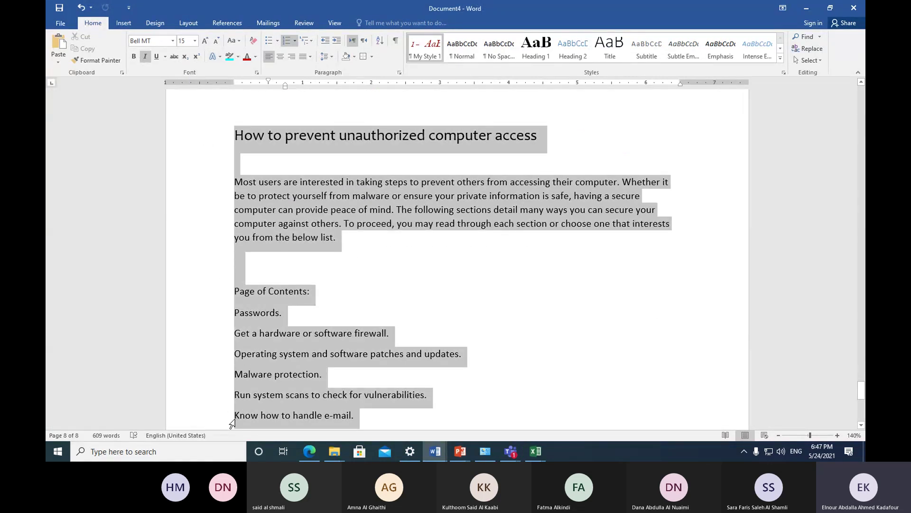
drag(232, 422, 232, 423)
click(430, 292)
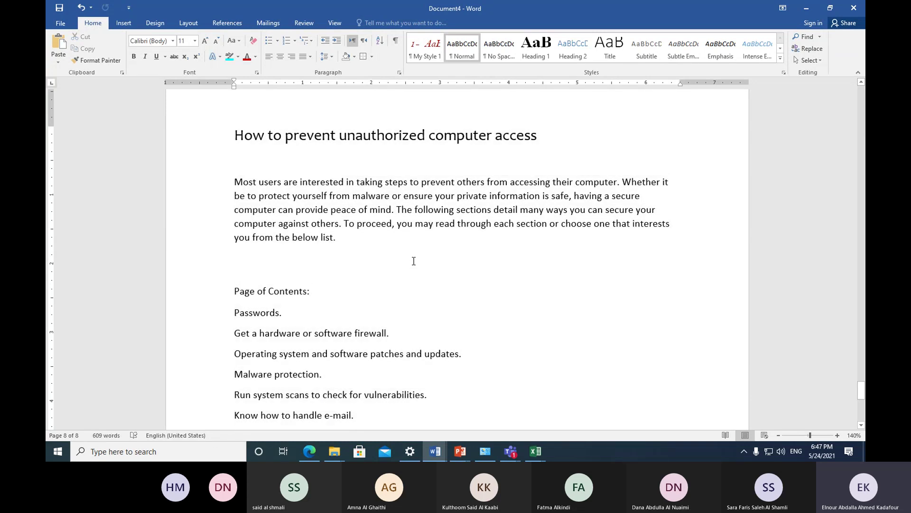
scroll(413, 261, up, 3)
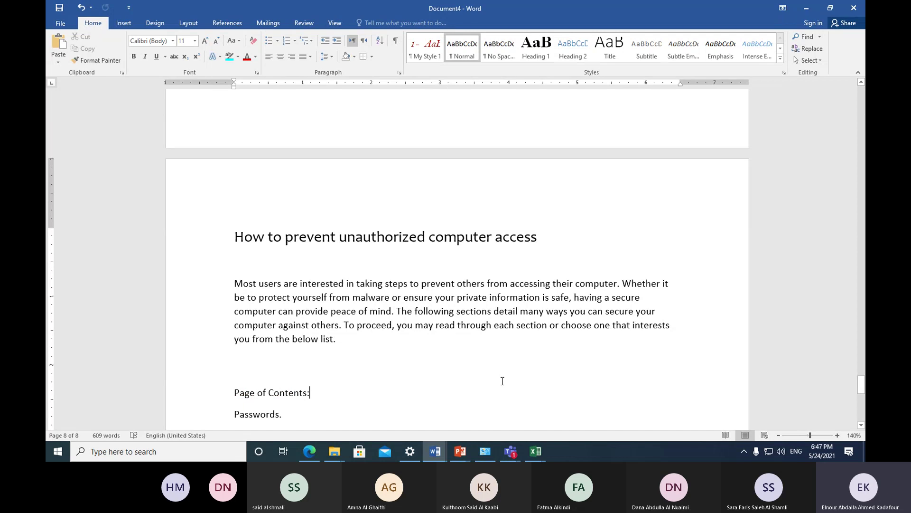
Step: Switch to the "General" meeting window in Microsoft Teams and leave the meeting
click(510, 451)
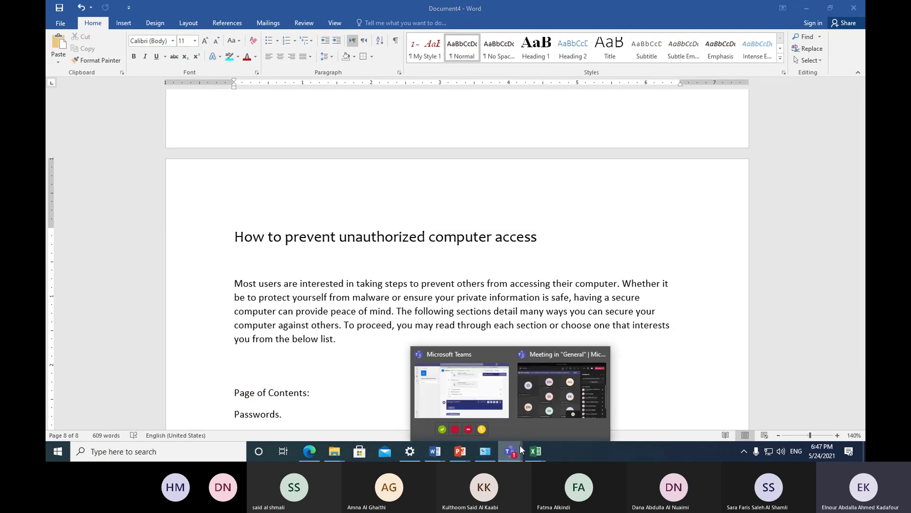
click(548, 411)
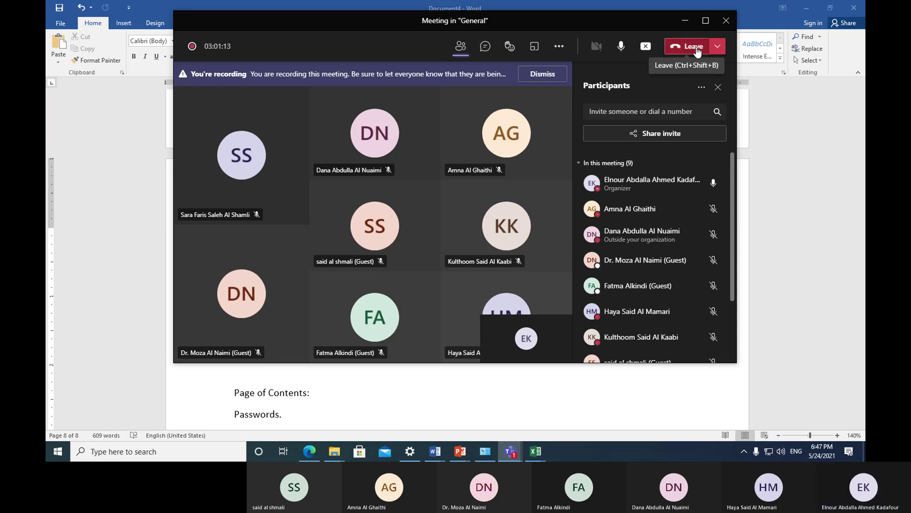
key(Escape)
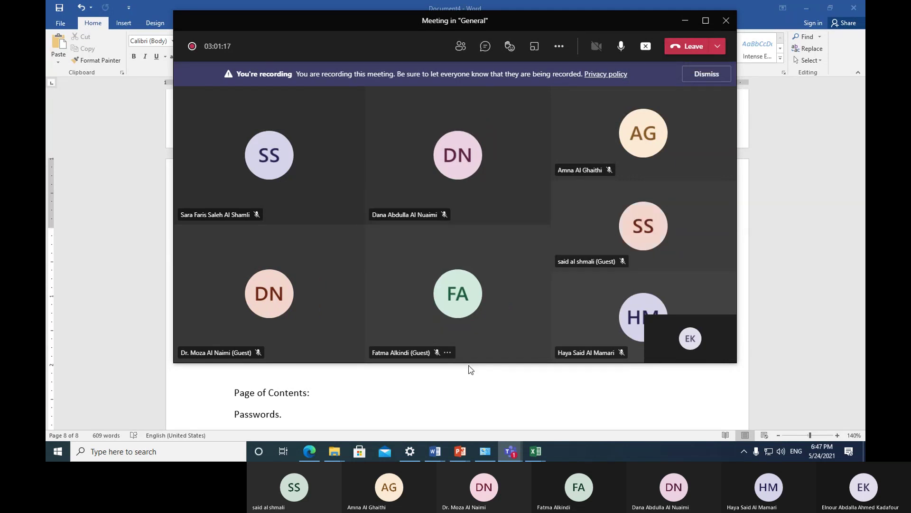
key(ctrl+shift+h)
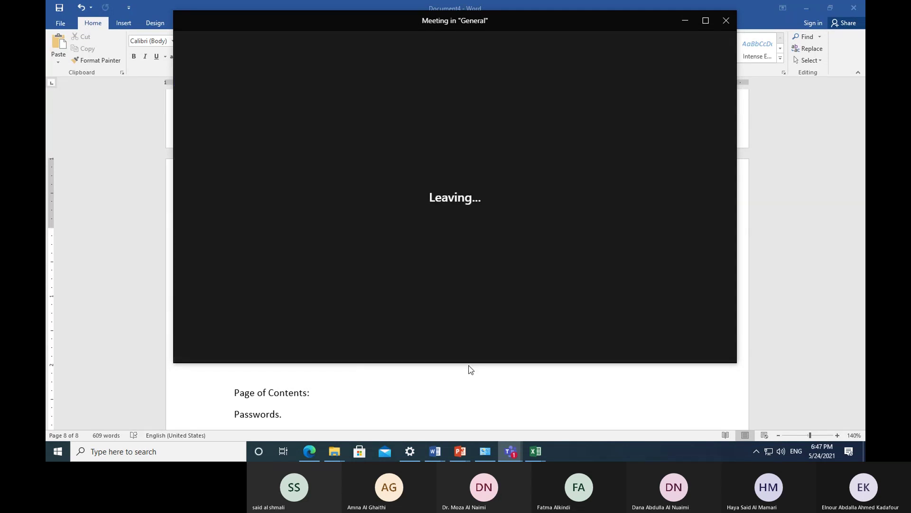